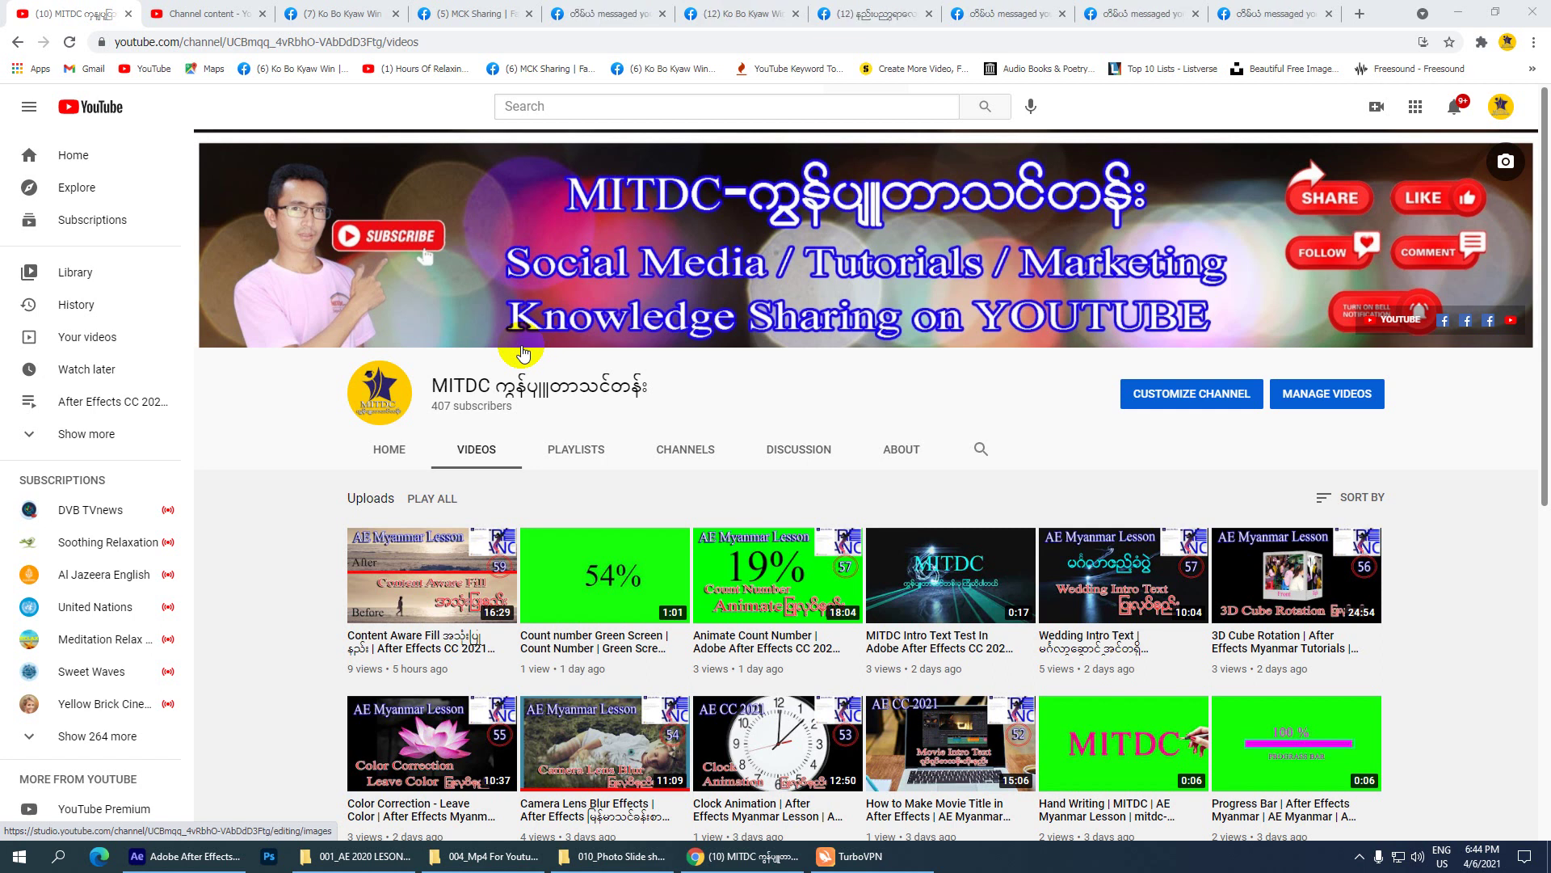
- Check the YouTube channel's notifications list, then close it again
{"action": "left_click", "coordinate": [397, 239]}
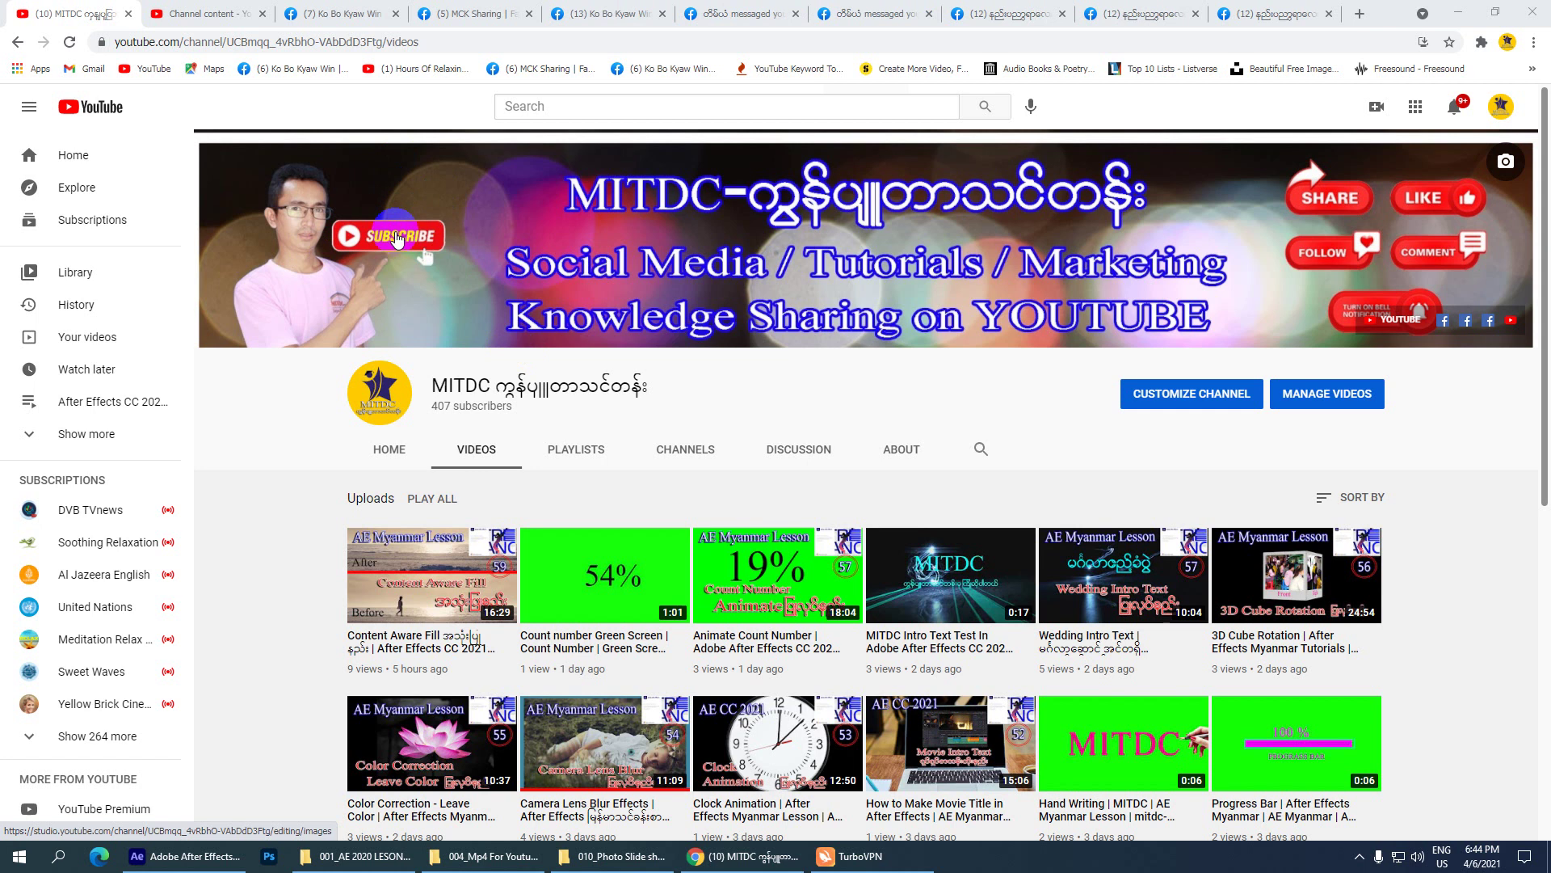
{"action": "left_click", "coordinate": [510, 471]}
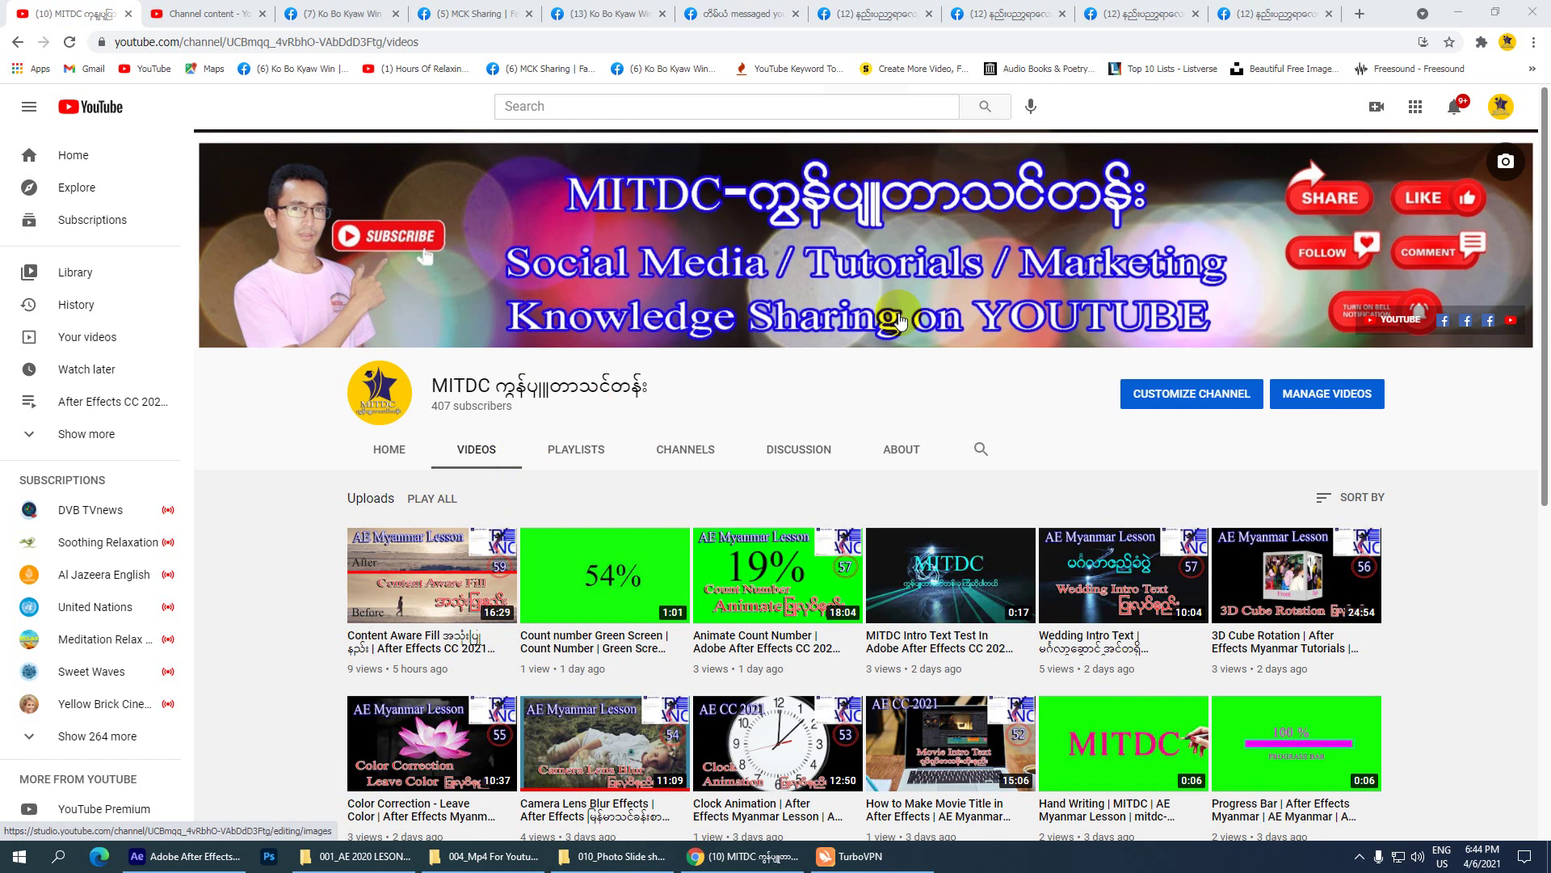
{"action": "left_click", "coordinate": [1456, 108]}
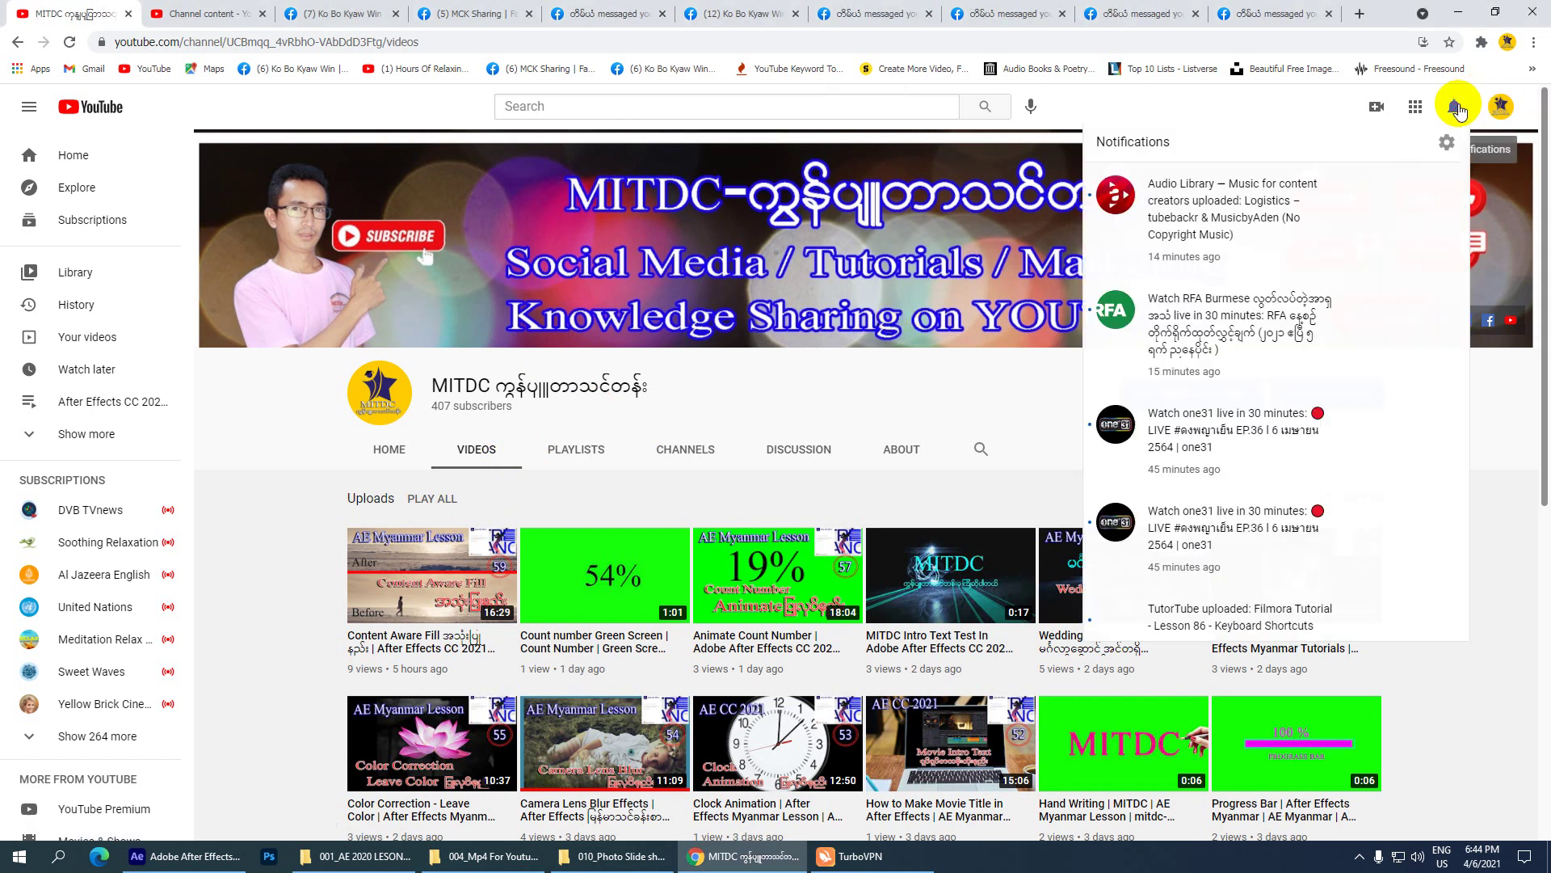
{"action": "left_click", "coordinate": [1459, 109]}
- Minimize Chrome and restore After Effects with Content Aware Fill Tool.aep in front
{"action": "left_click", "coordinate": [1458, 13]}
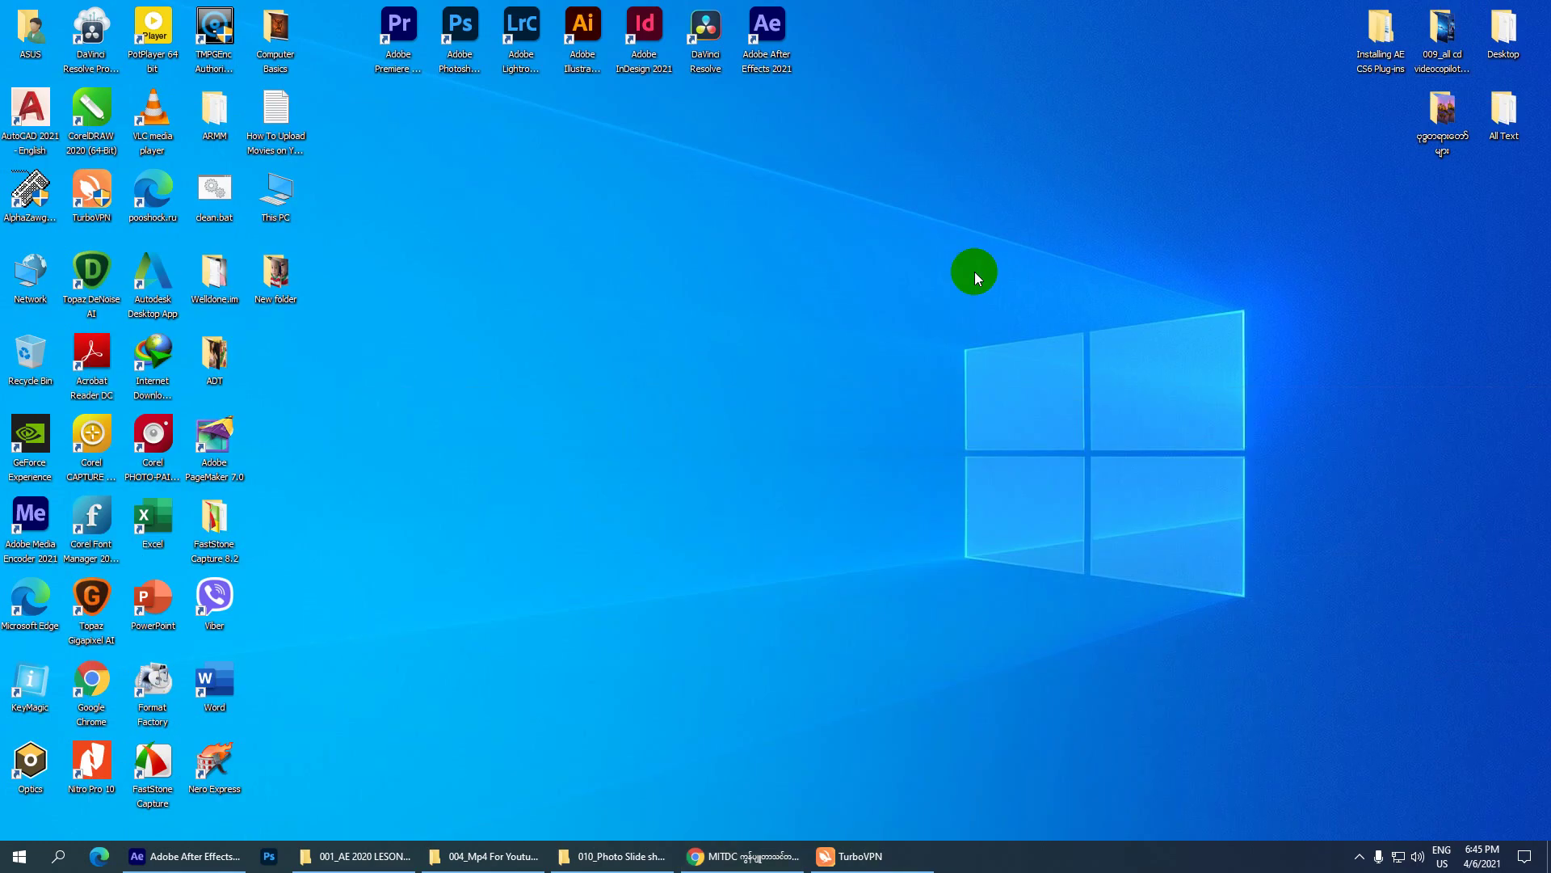
{"action": "left_click", "coordinate": [193, 853]}
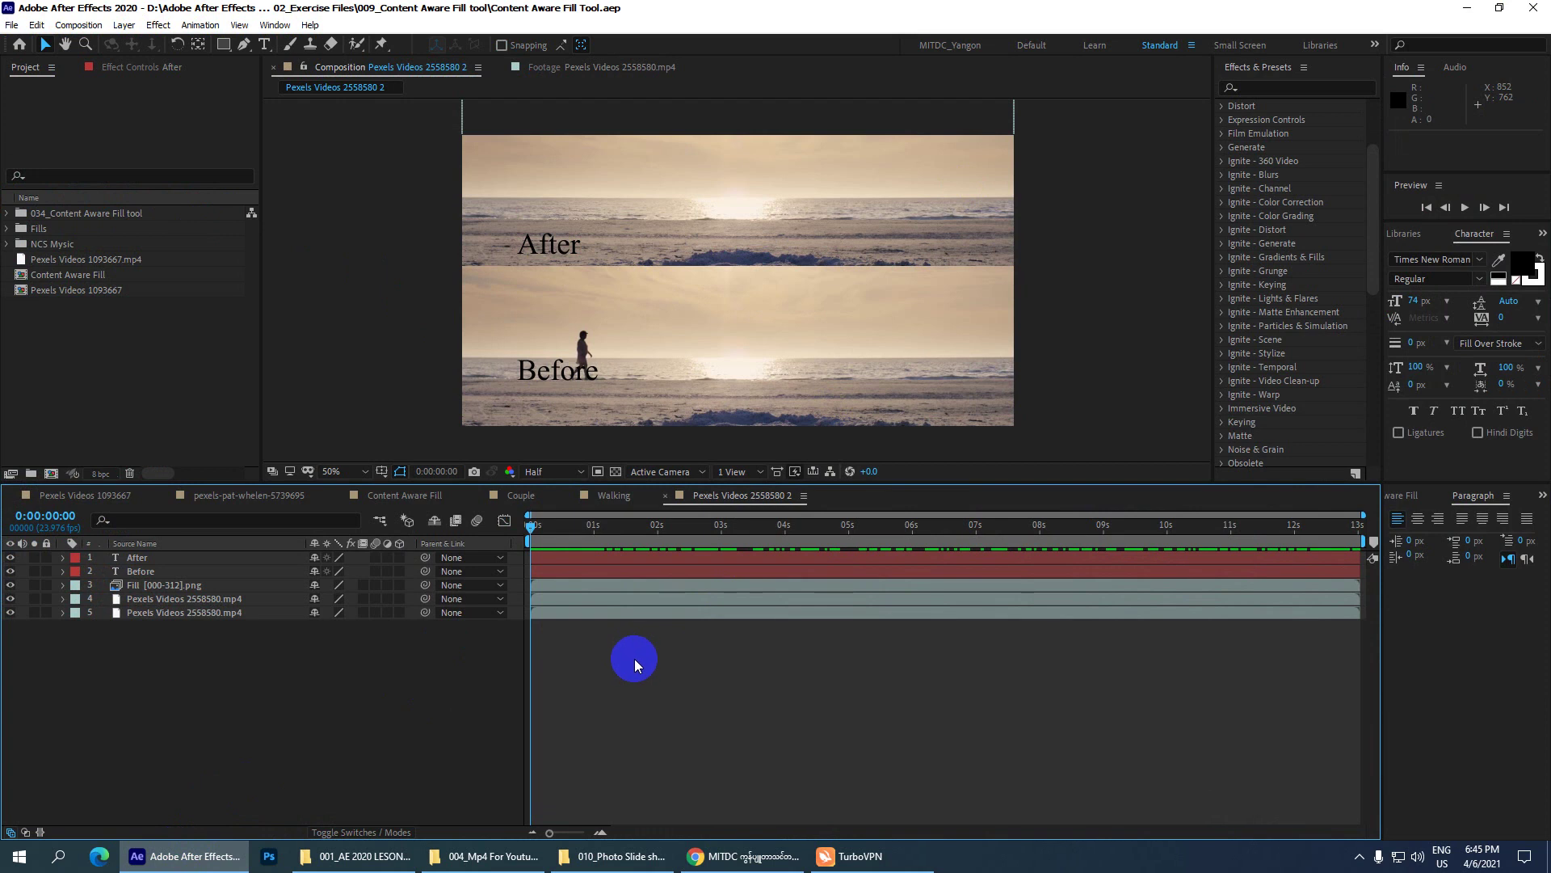
{"action": "left_click", "coordinate": [1471, 8]}
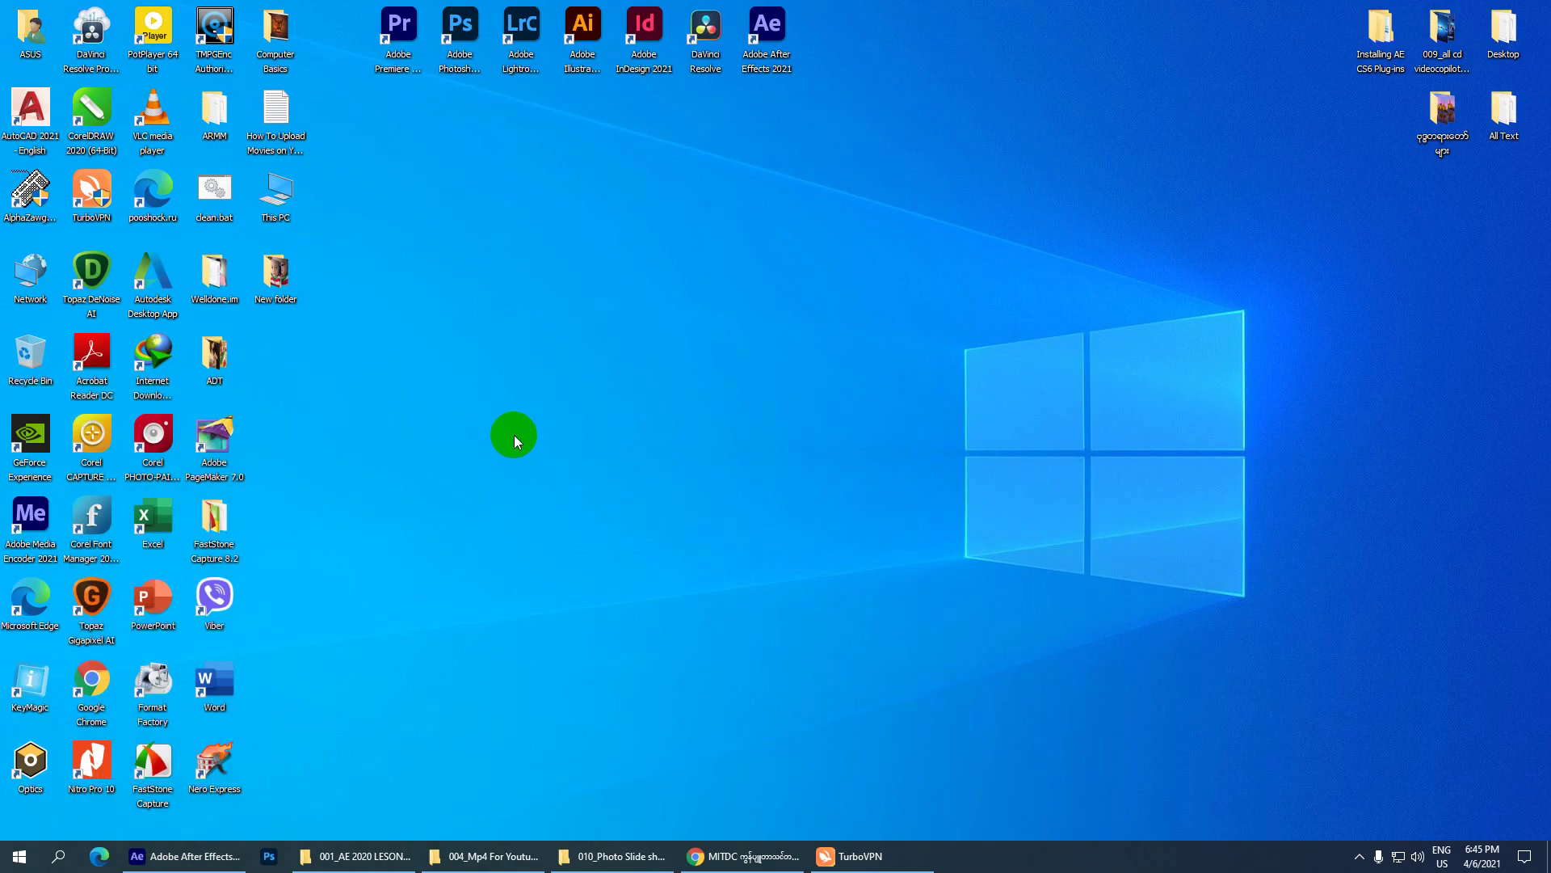
{"action": "left_click", "coordinate": [190, 856]}
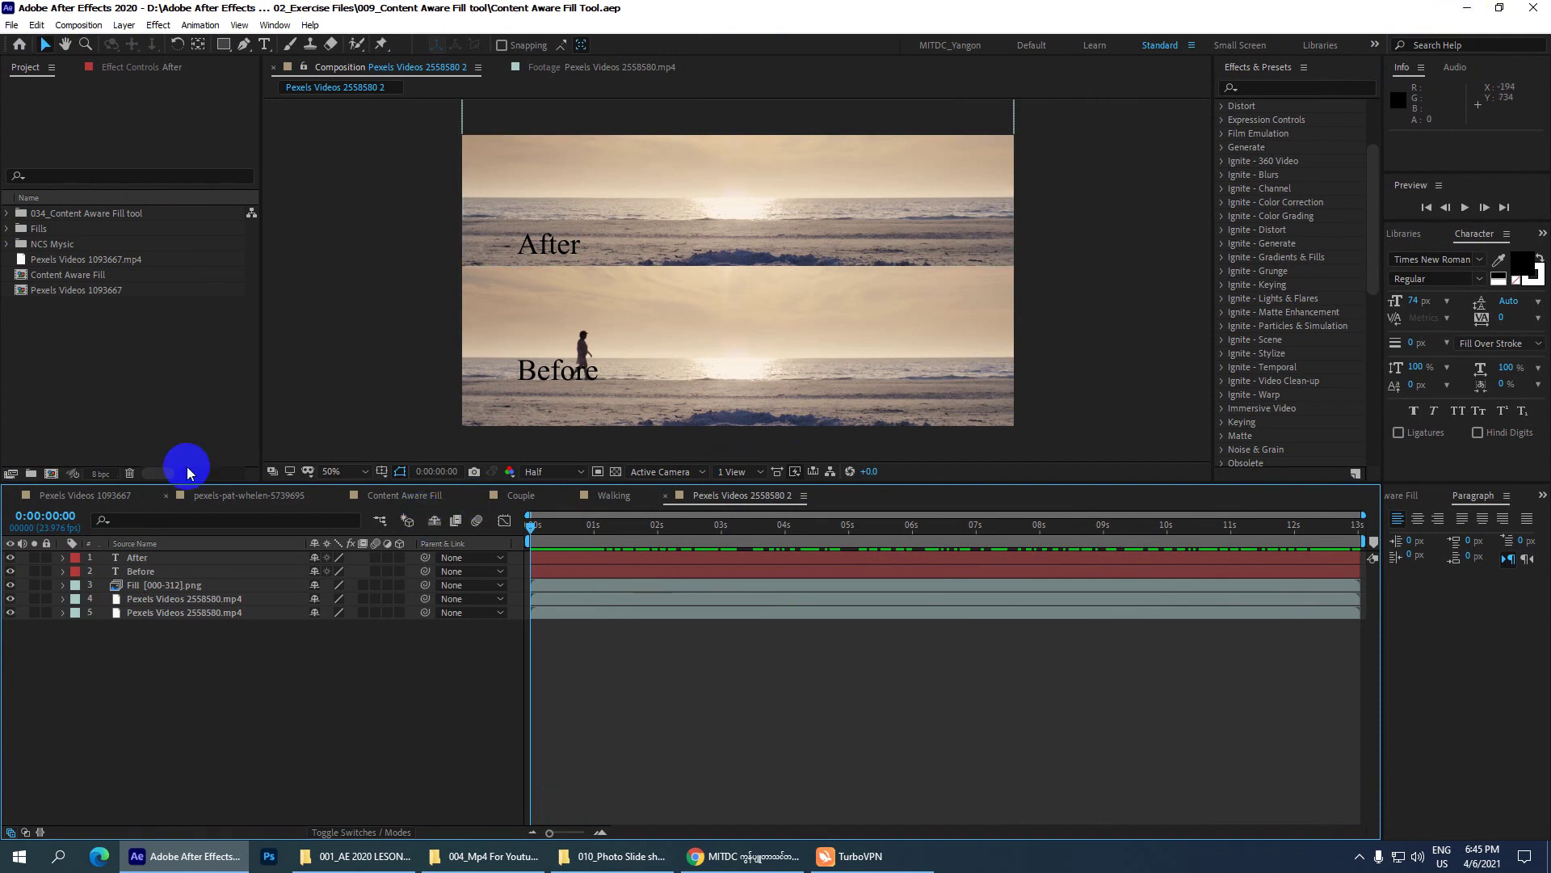
- Place the 010_Photo Slide shows window beside After Effects and browse the Image_1080x1920 photos
{"action": "left_click", "coordinate": [616, 864]}
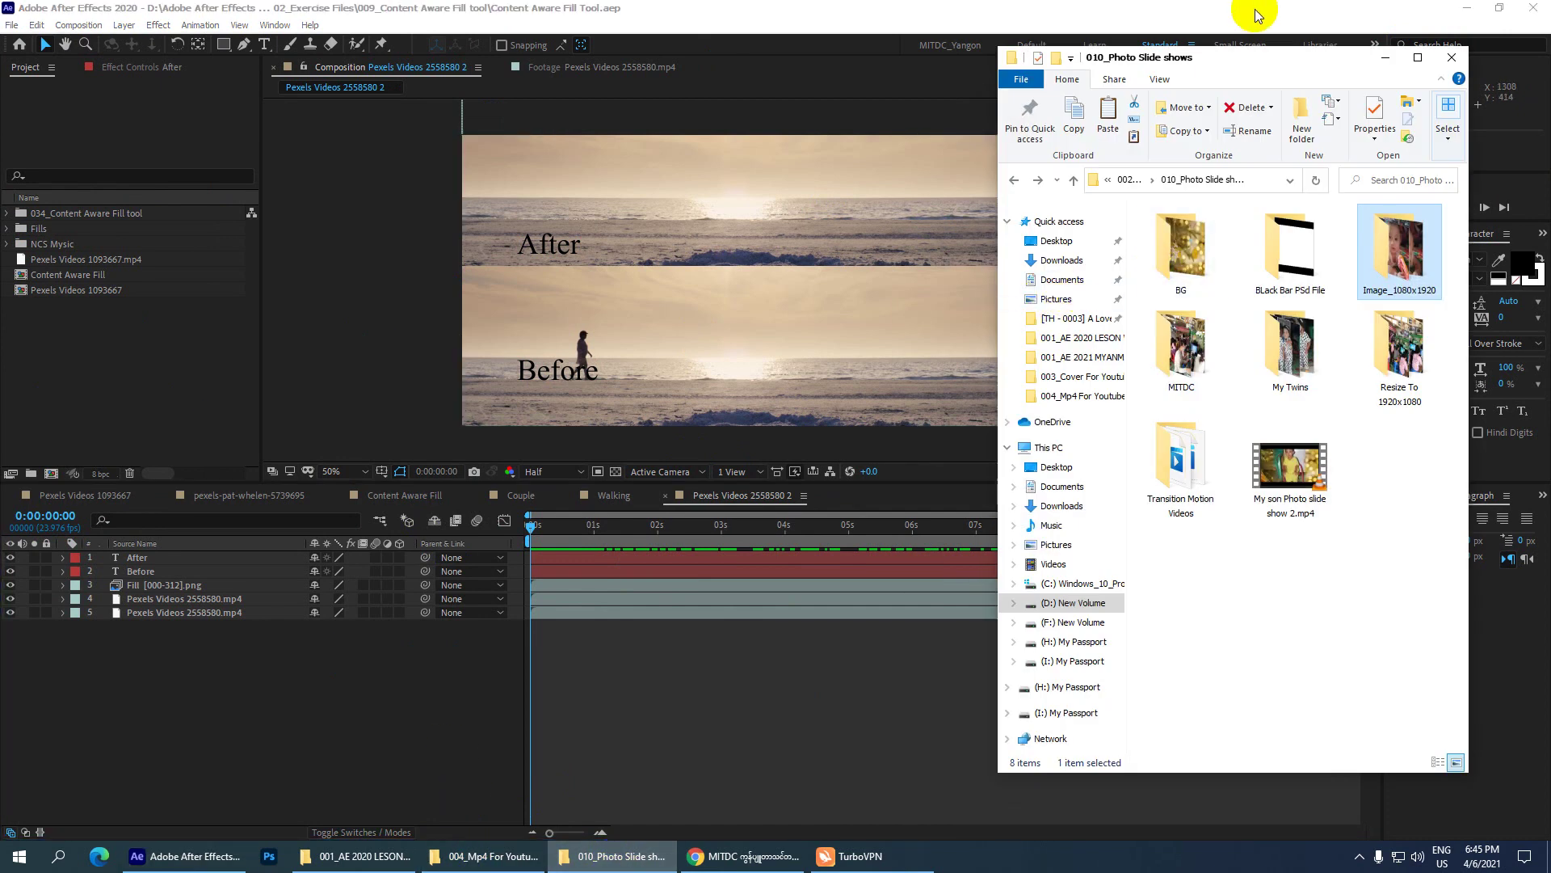
{"action": "left_click_drag", "start_coordinate": [1271, 55], "coordinate": [828, 48]}
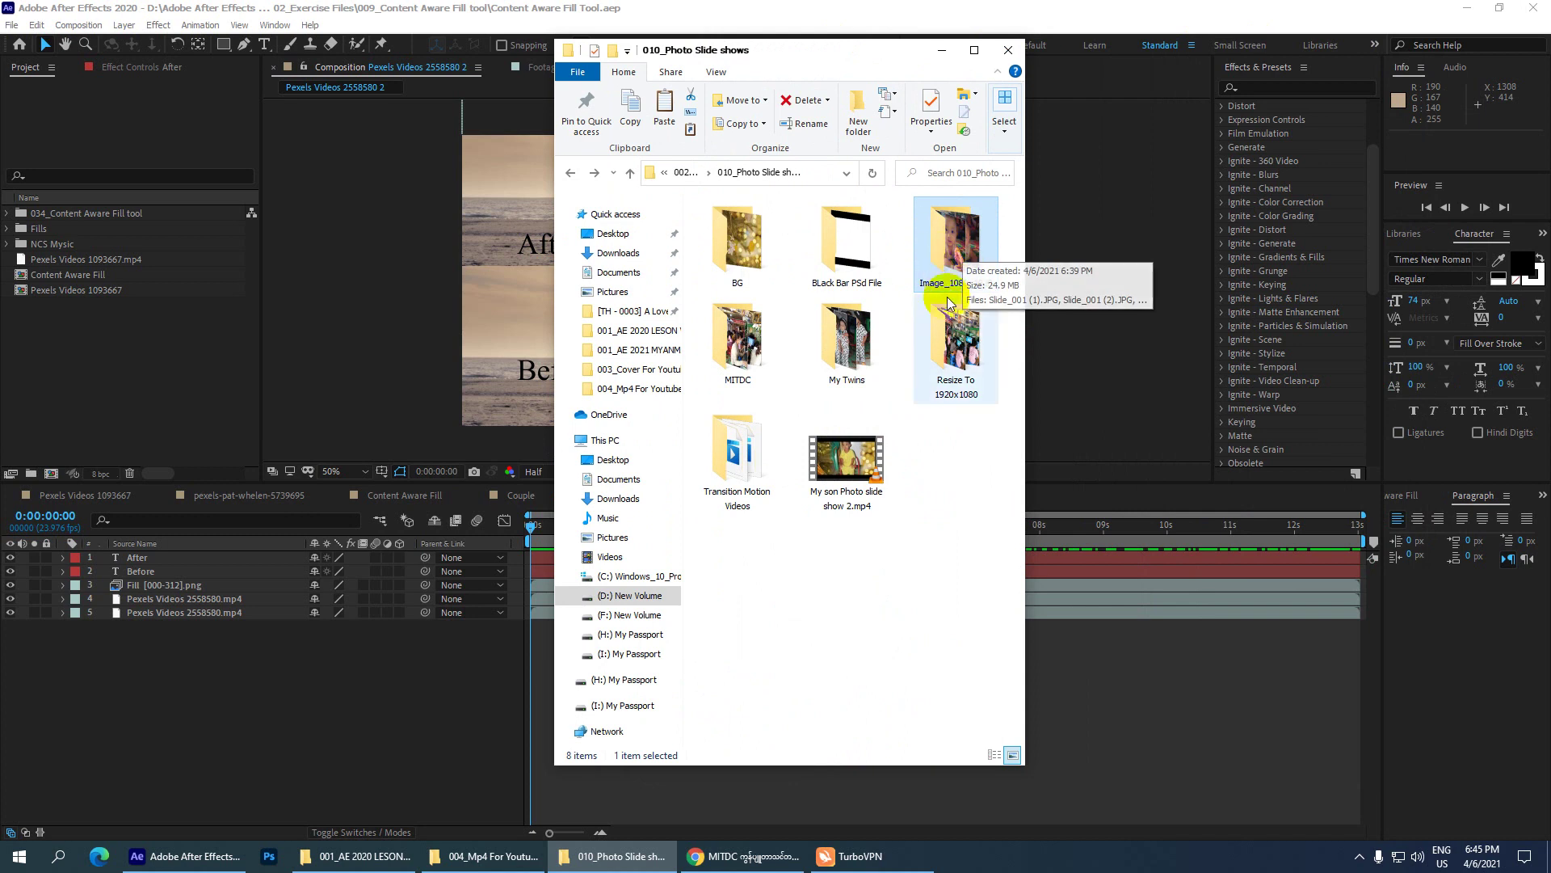
{"action": "double_click", "coordinate": [957, 257]}
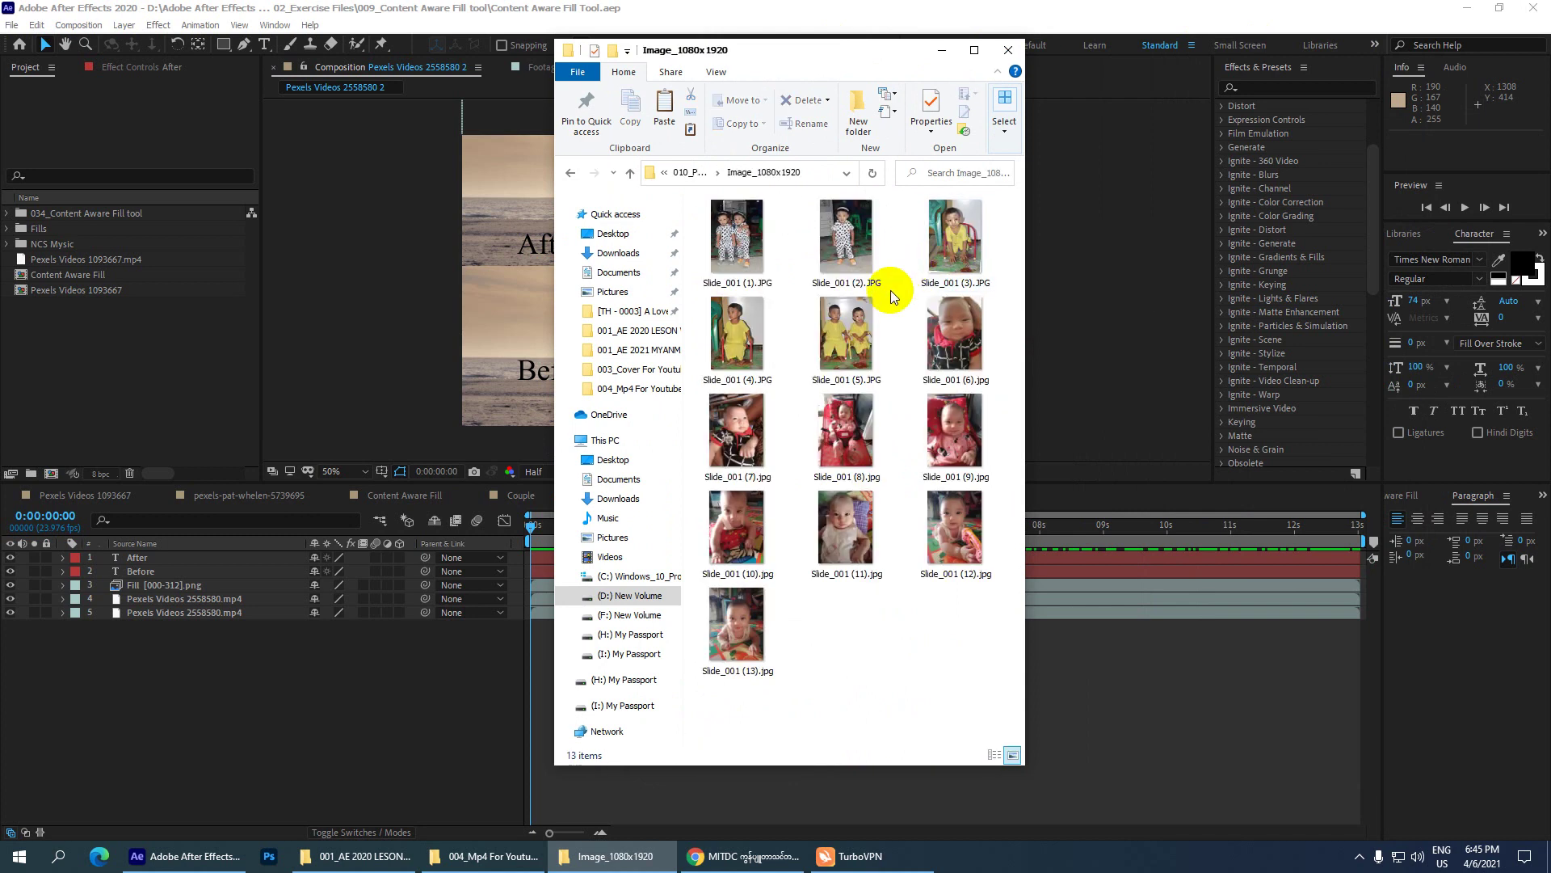
{"action": "left_click", "coordinate": [771, 270]}
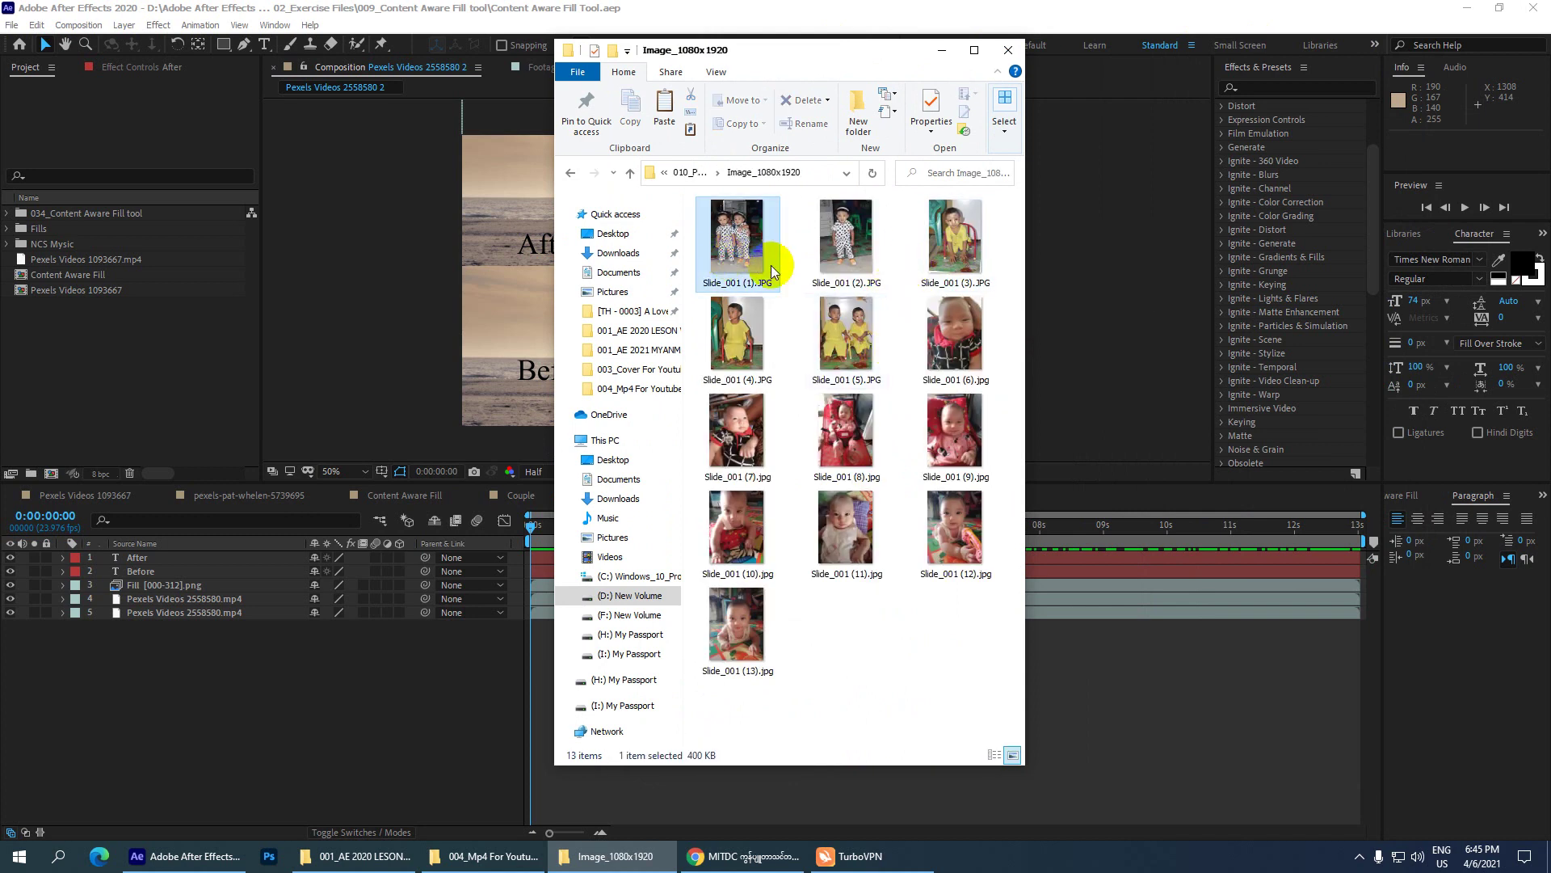
{"action": "left_click", "coordinate": [847, 242]}
{"action": "left_click", "coordinate": [953, 242]}
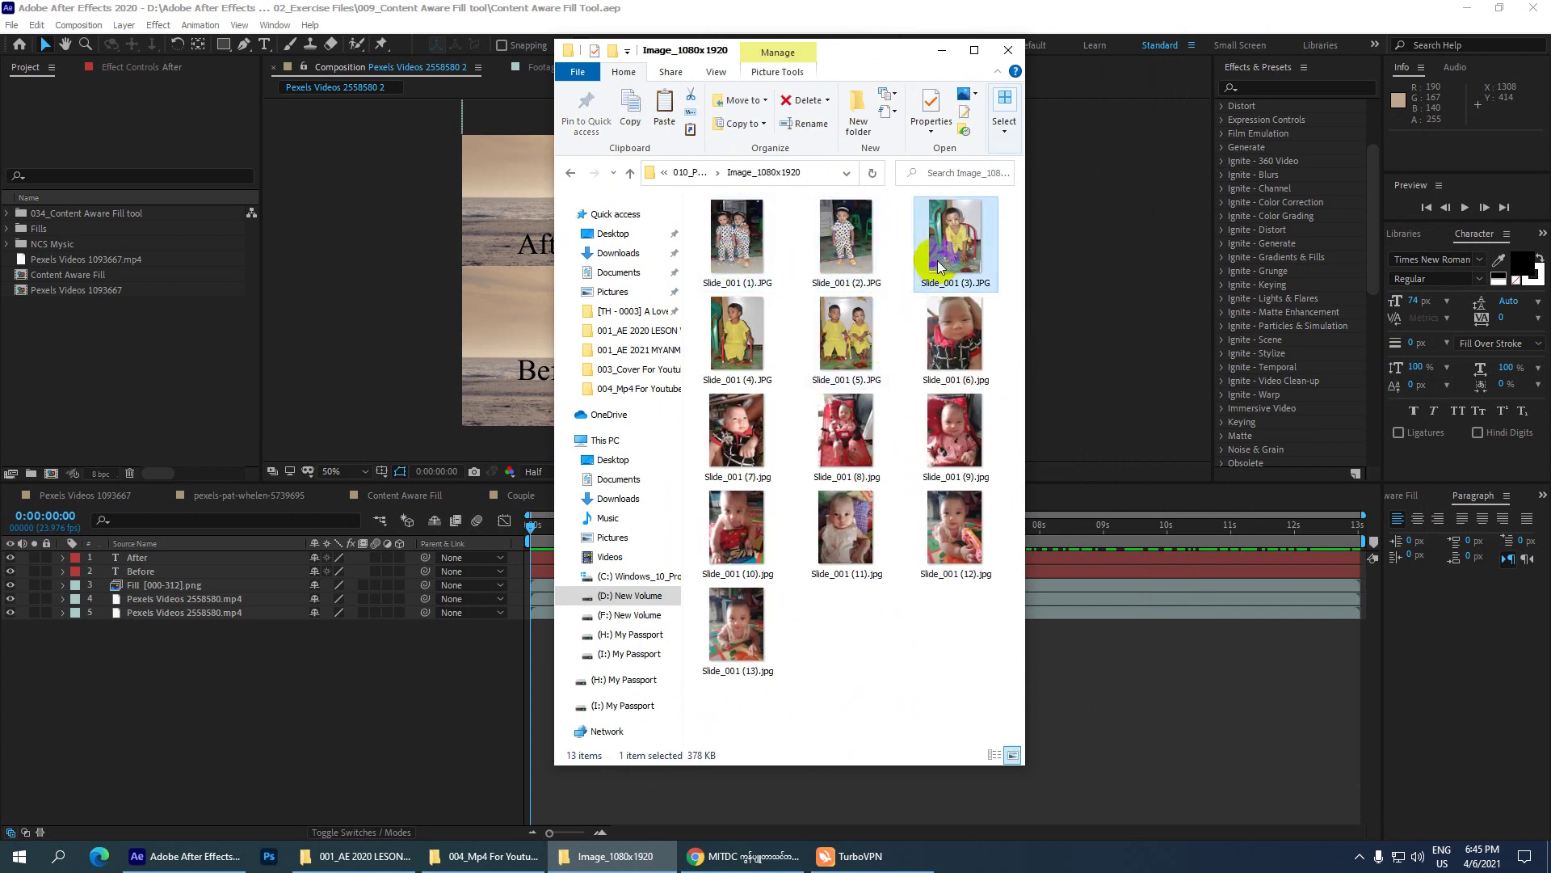
{"action": "left_click", "coordinate": [731, 665]}
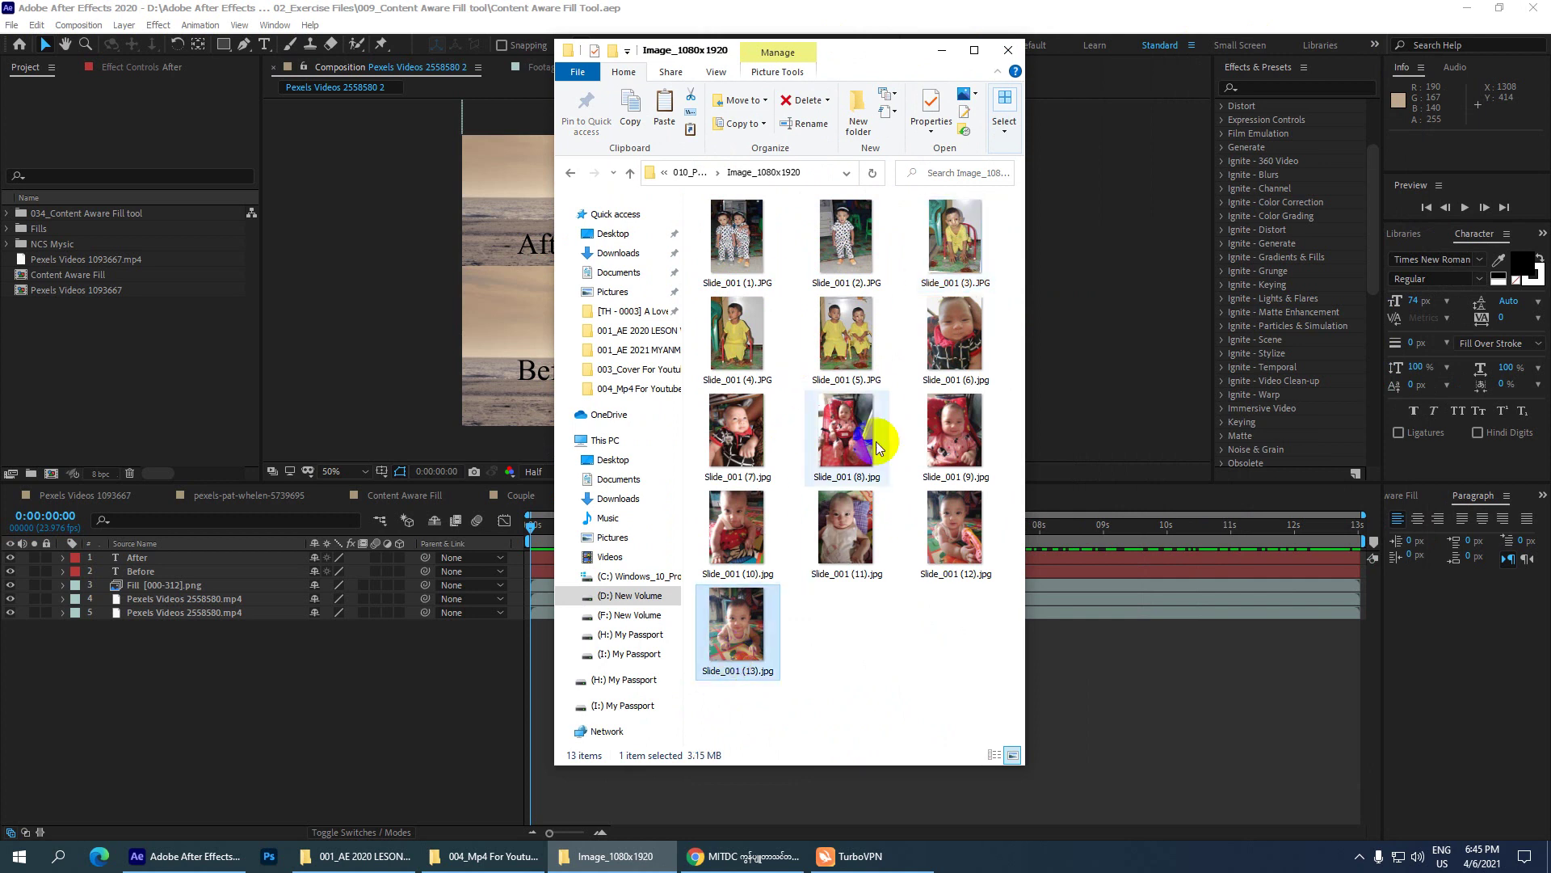
{"action": "left_click", "coordinate": [571, 176]}
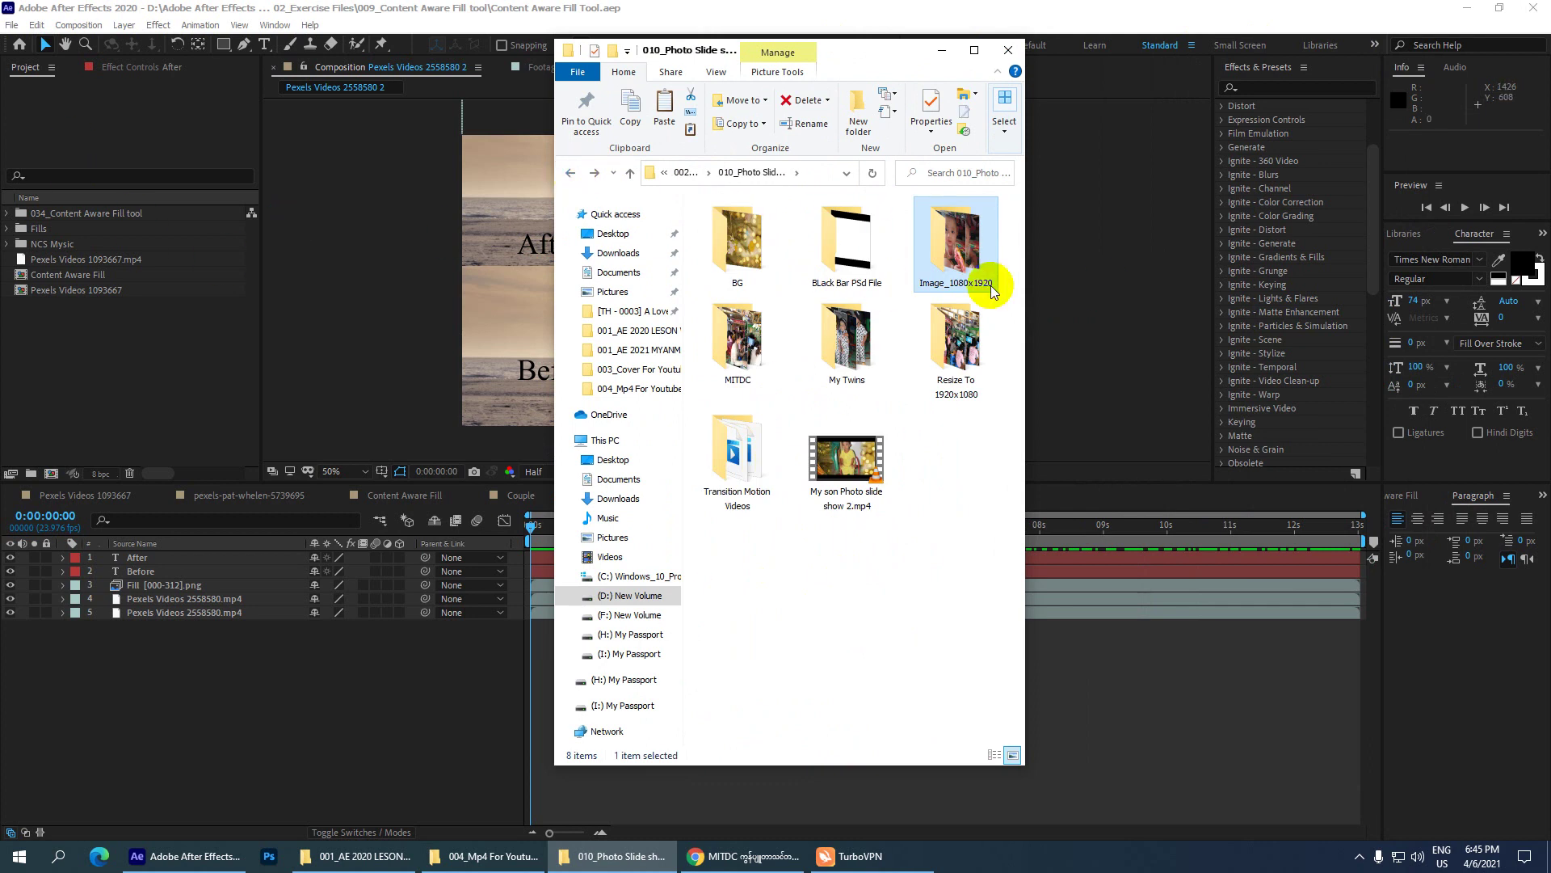
- Drag the Image_1080x1920 folder into the After Effects Project panel
{"action": "mouse_move", "coordinate": [954, 242]}
{"action": "left_mouse_down"}
{"action": "mouse_move", "coordinate": [39, 245]}
{"action": "mouse_move", "coordinate": [8, 340]}
{"action": "mouse_move", "coordinate": [223, 266]}
{"action": "mouse_move", "coordinate": [156, 212]}
{"action": "left_mouse_up"}
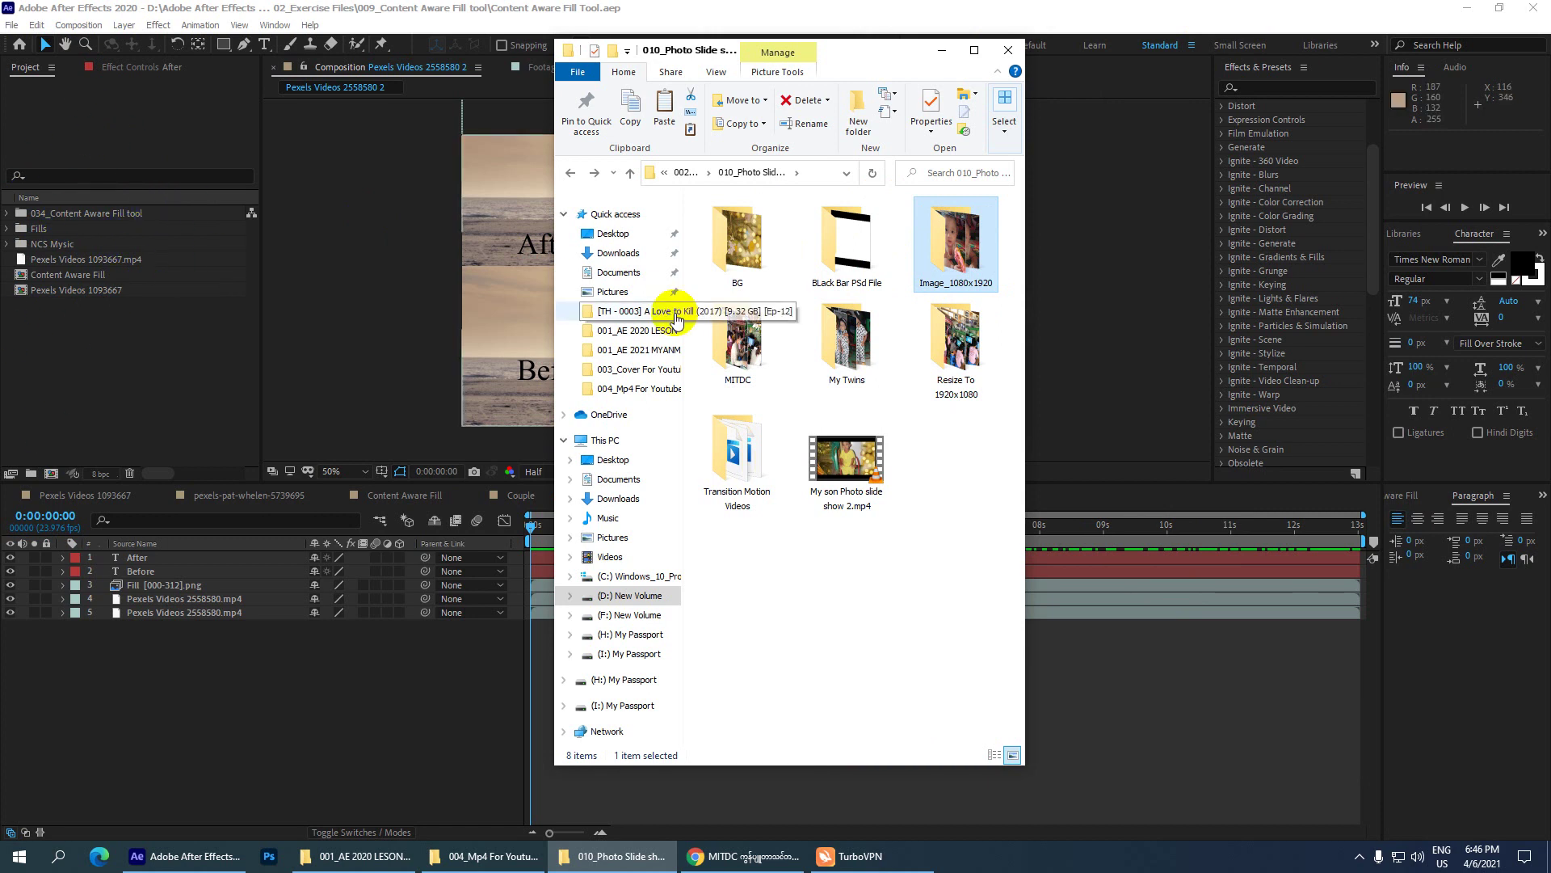
{"action": "mouse_move", "coordinate": [156, 212]}
{"action": "left_mouse_down"}
{"action": "mouse_move", "coordinate": [964, 263]}
{"action": "mouse_move", "coordinate": [966, 245]}
{"action": "left_mouse_up"}
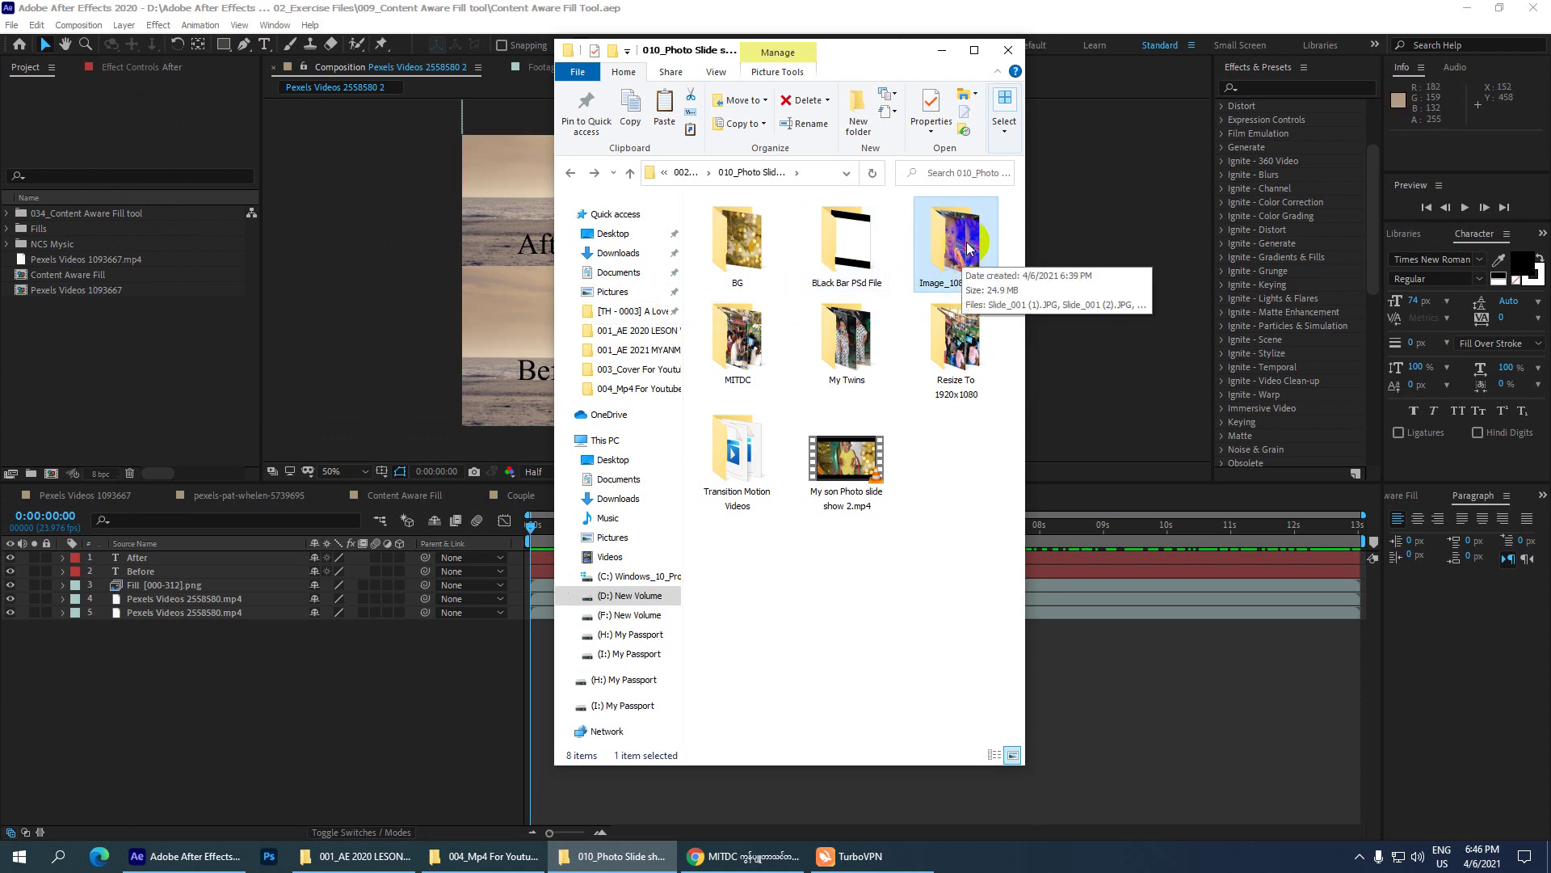
{"action": "mouse_move", "coordinate": [970, 246]}
{"action": "left_mouse_down"}
{"action": "mouse_move", "coordinate": [946, 273]}
{"action": "mouse_move", "coordinate": [139, 431]}
{"action": "left_mouse_up"}
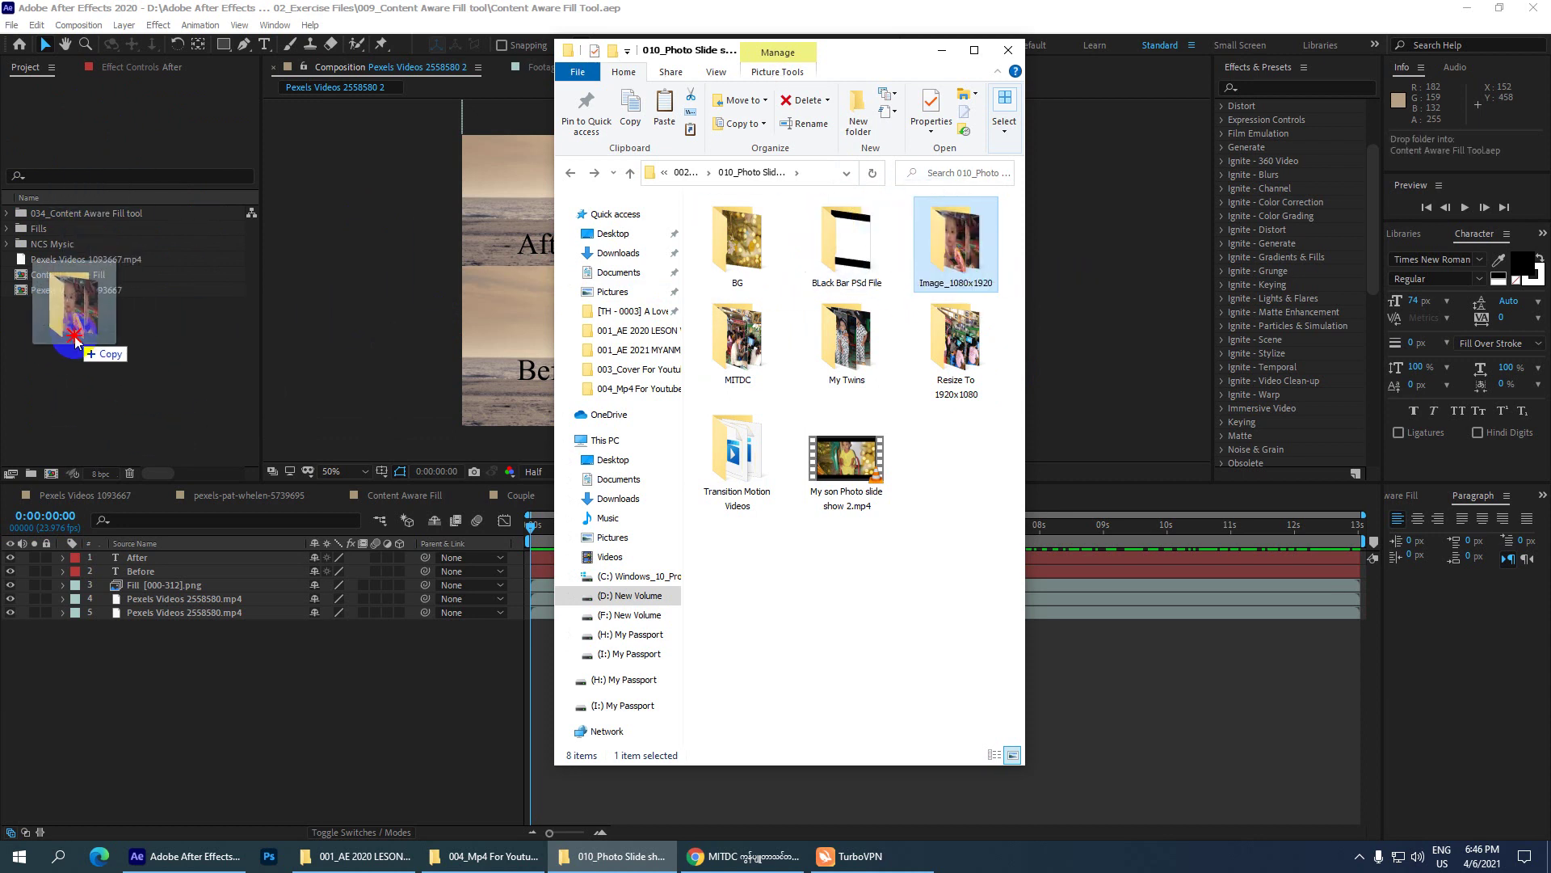
{"action": "mouse_move", "coordinate": [139, 431]}
{"action": "left_mouse_down"}
{"action": "mouse_move", "coordinate": [109, 353]}
{"action": "mouse_move", "coordinate": [83, 387]}
{"action": "left_mouse_up"}
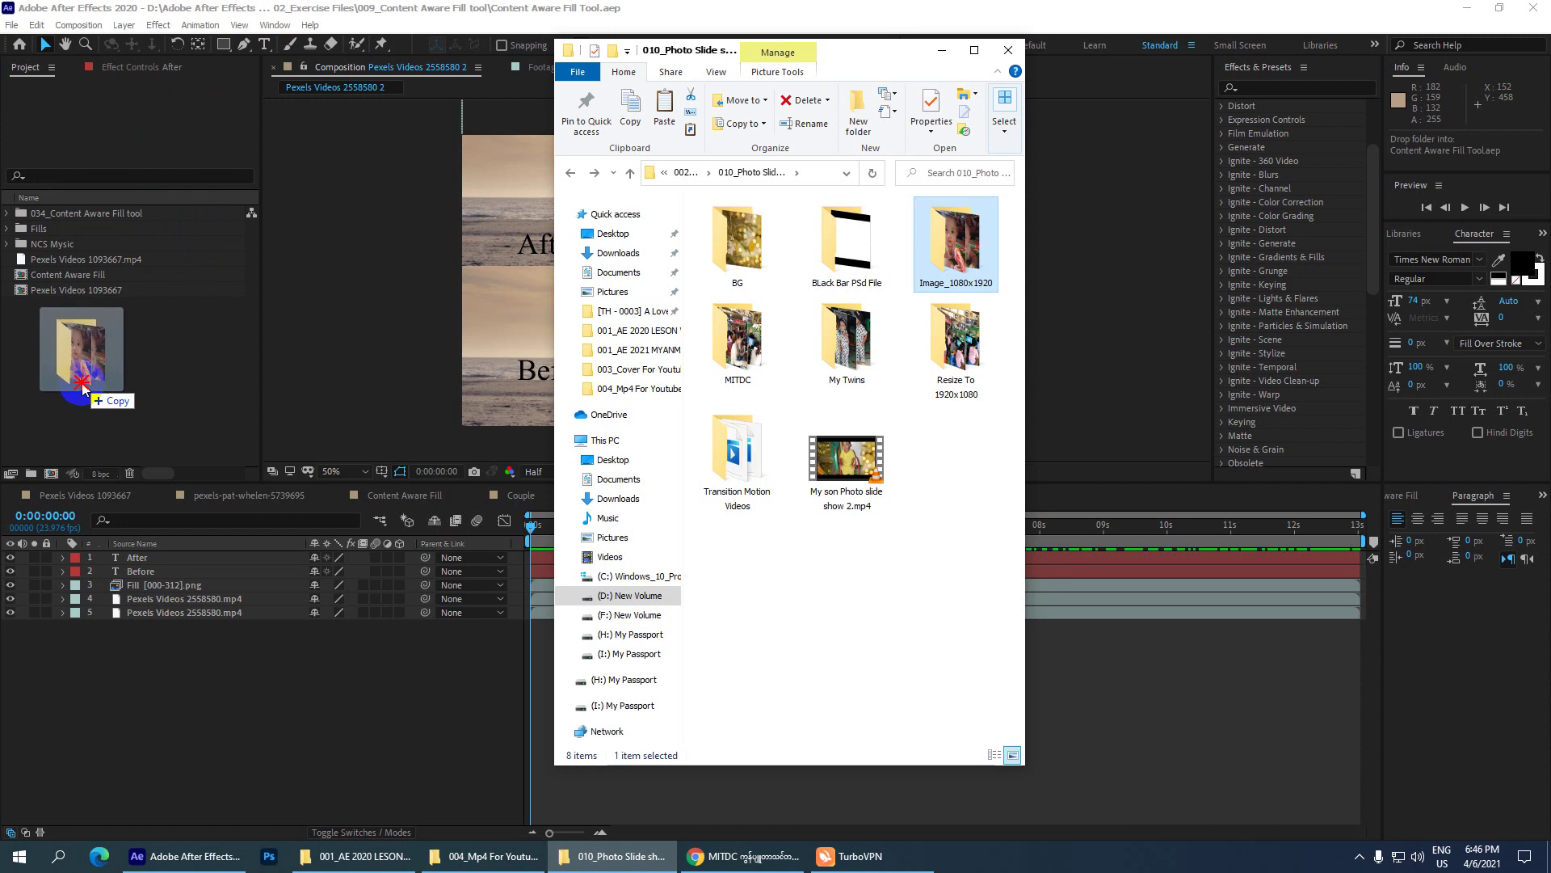
{"action": "left_click_drag", "start_coordinate": [83, 388], "coordinate": [81, 387]}
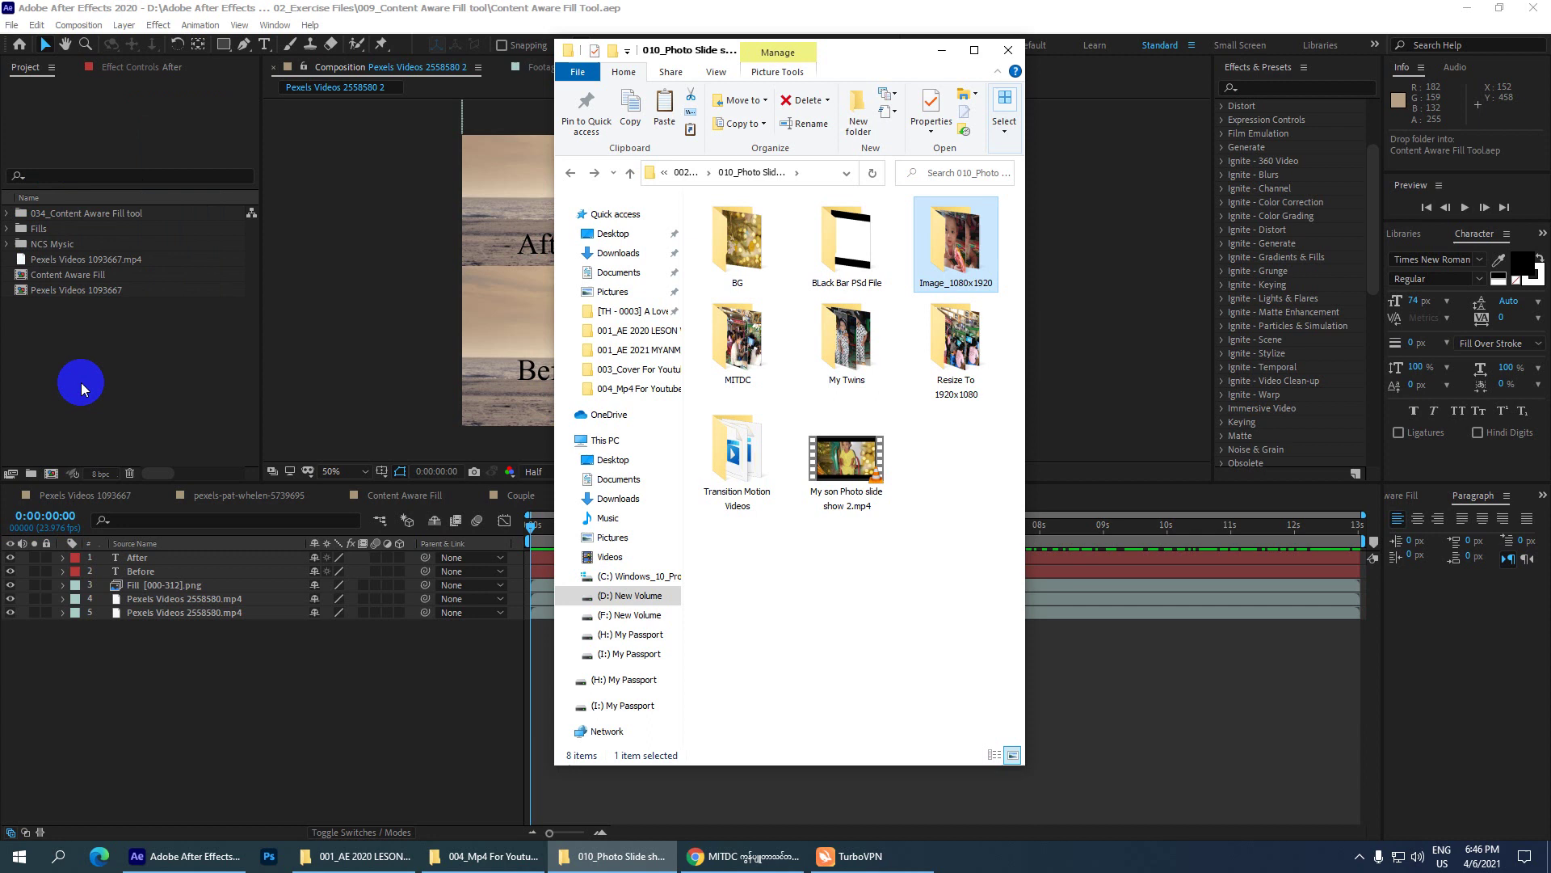
{"action": "left_click", "coordinate": [162, 337]}
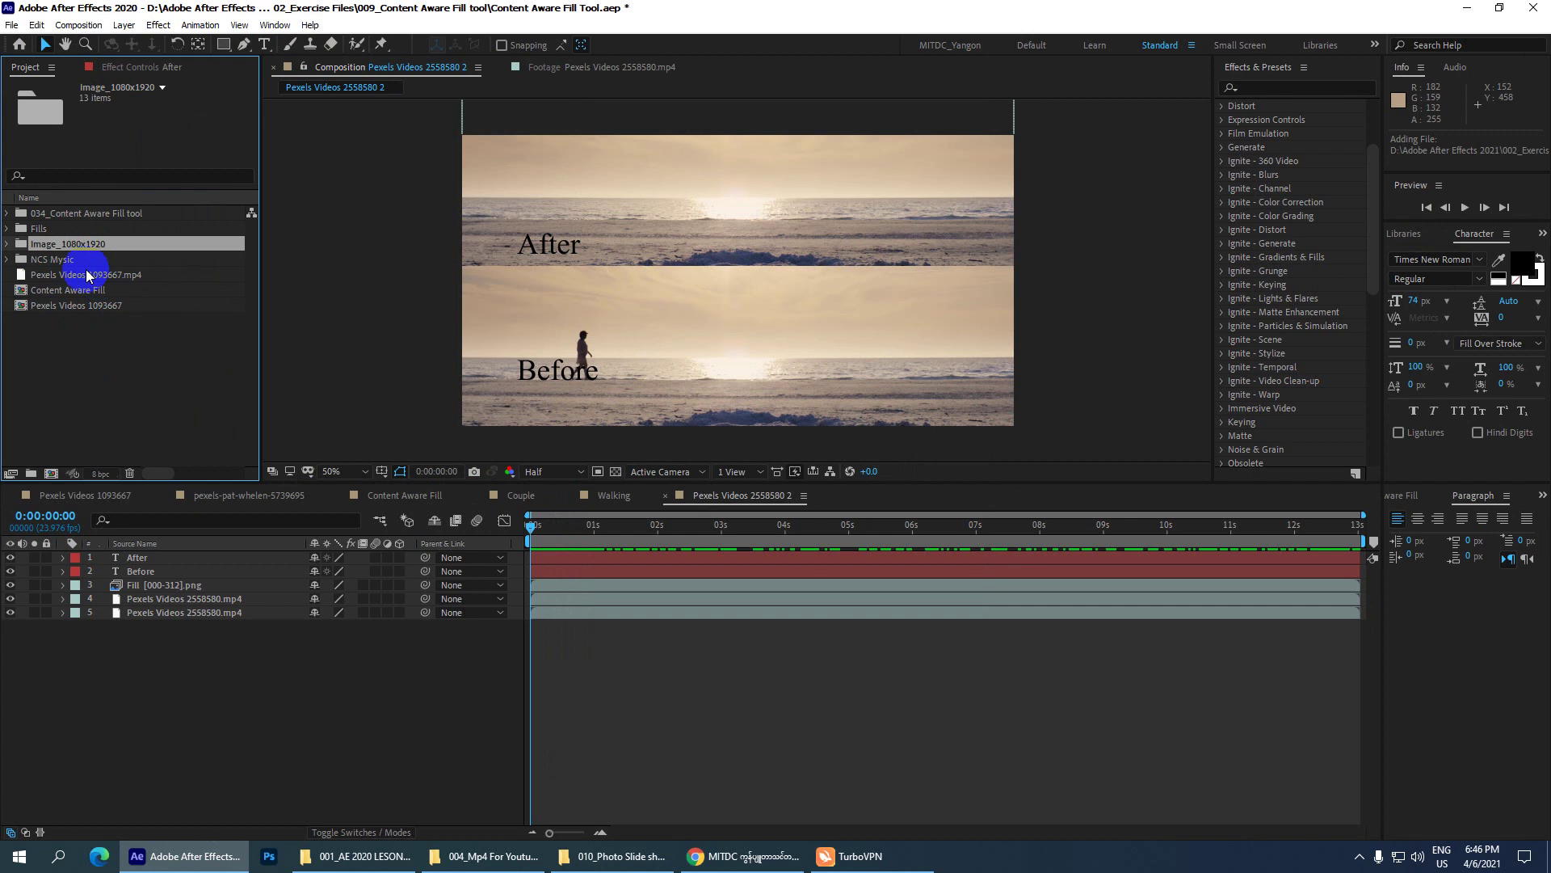
- Expand Image_1080x1920 and select Slide_001 (1).JPG to see its 595 x 842 size
{"action": "left_click", "coordinate": [7, 244]}
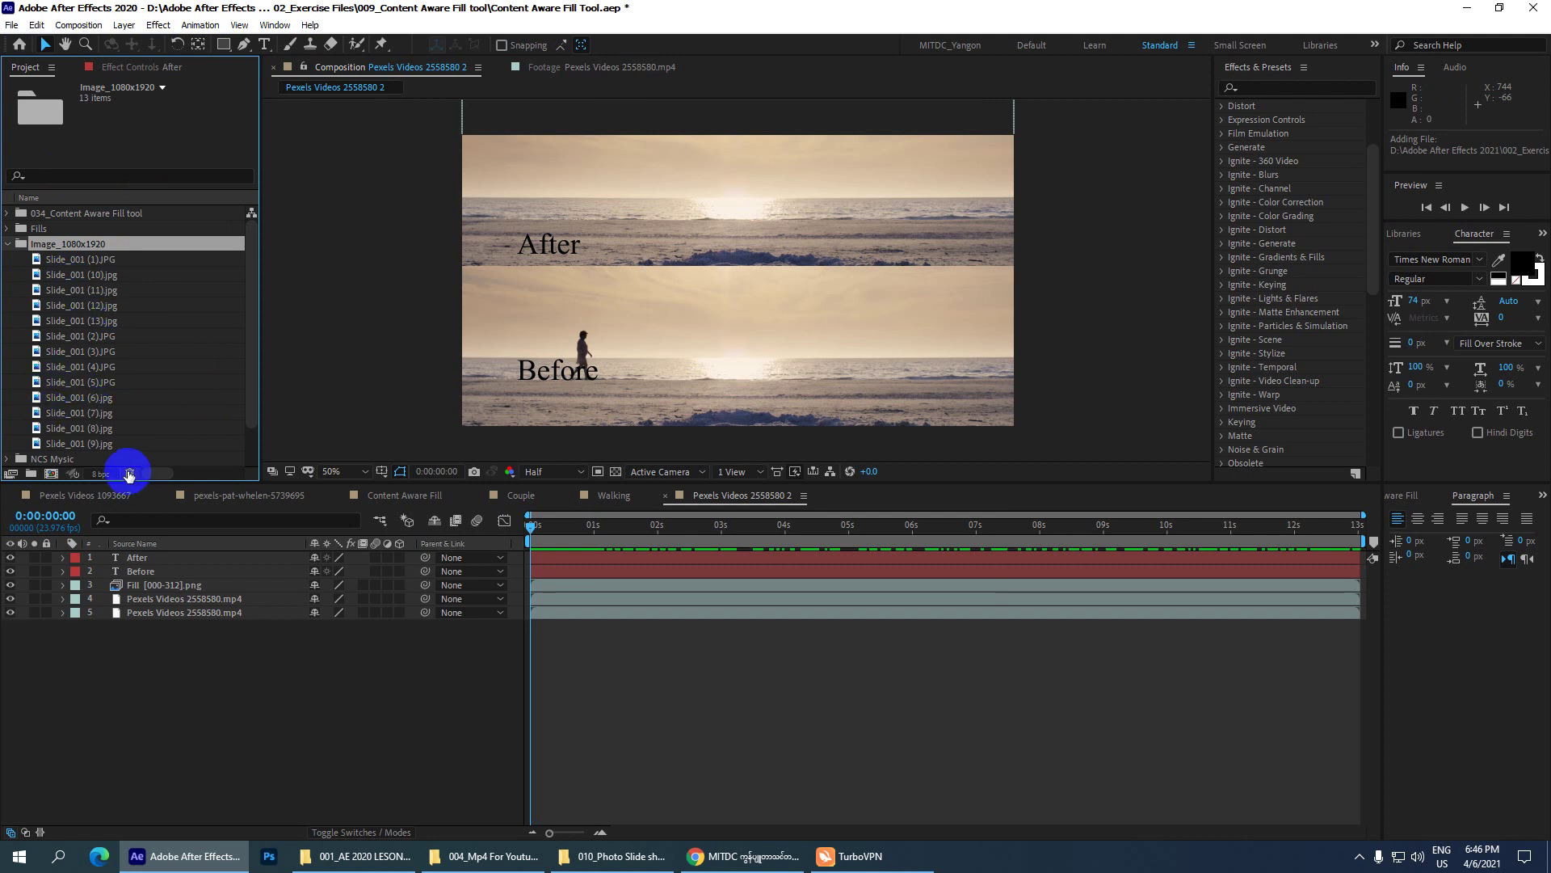
{"action": "left_click", "coordinate": [93, 262]}
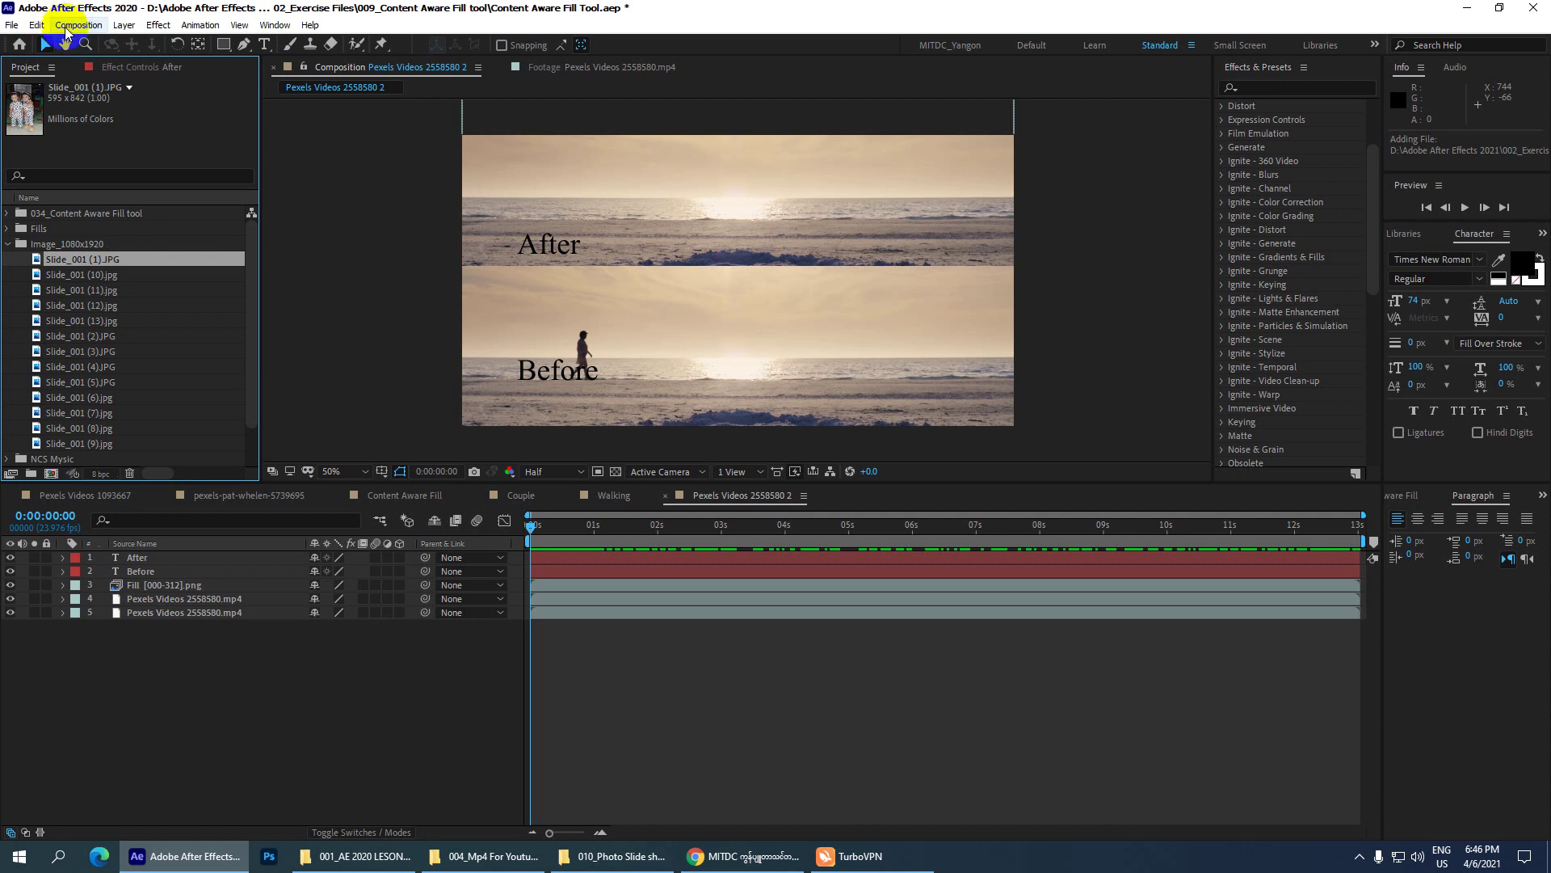
- Set up a new comp named Photo Slideshow, HDTV 1080 29.97, Full resolution, adjusting its duration
{"action": "left_click", "coordinate": [75, 25]}
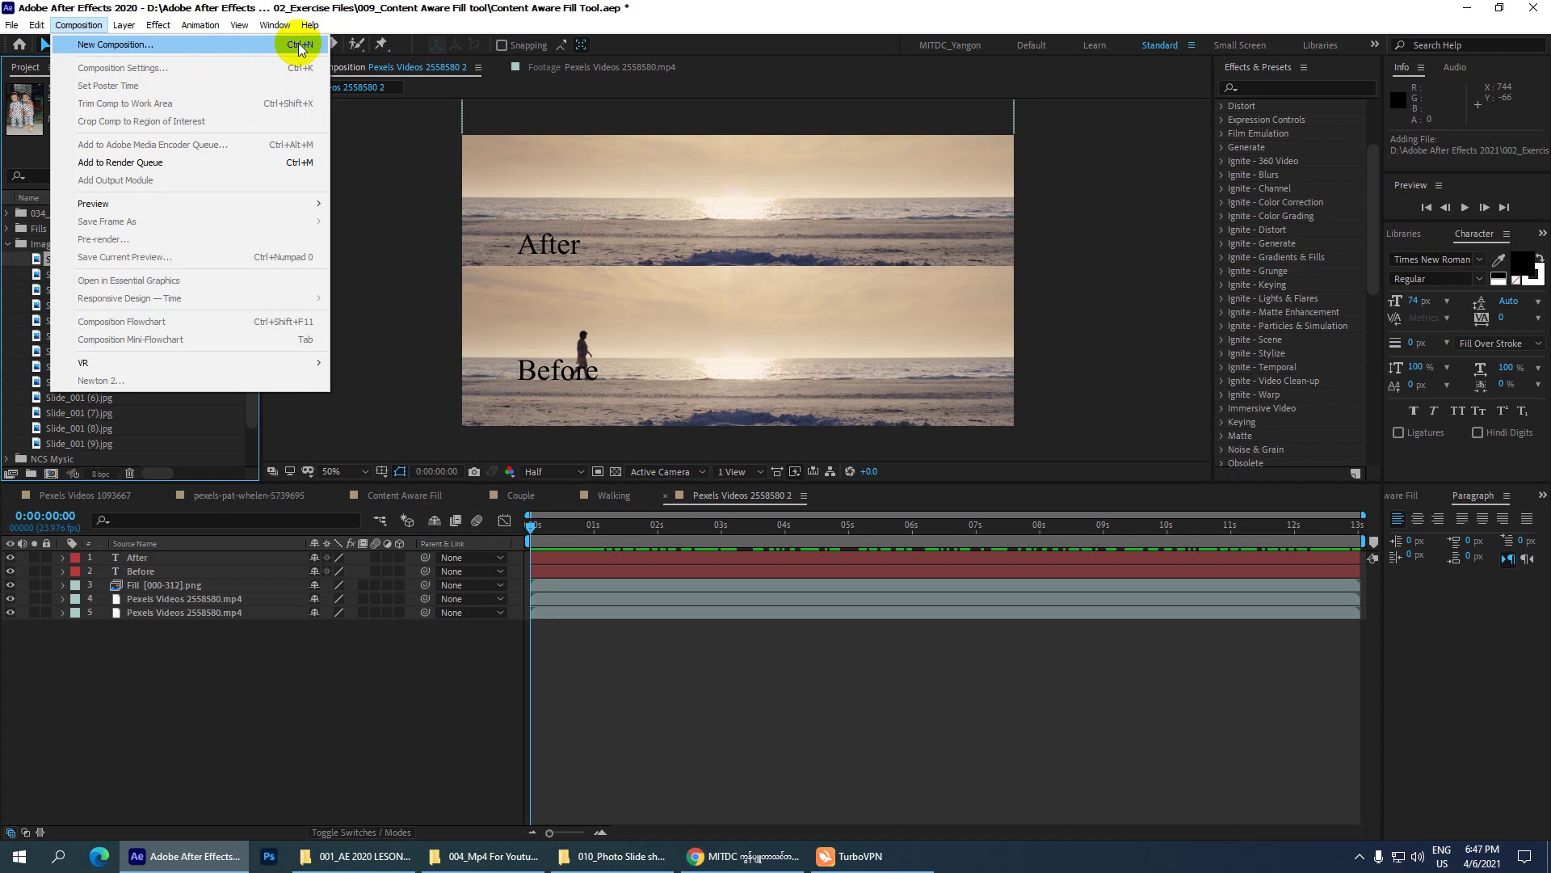
{"action": "left_click", "coordinate": [48, 518]}
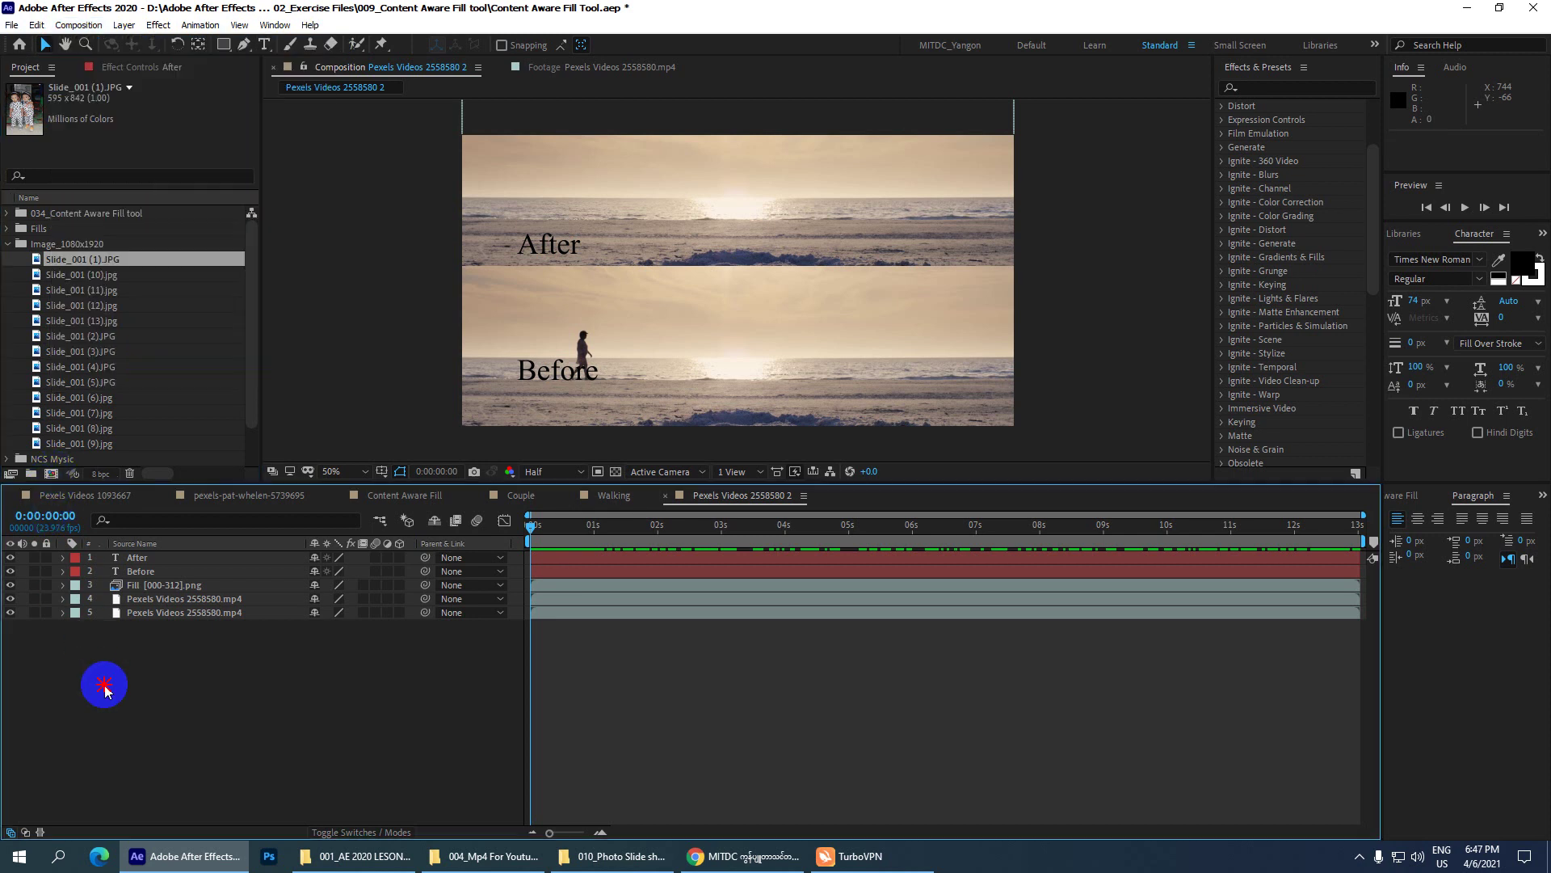
{"action": "left_click", "coordinate": [50, 474]}
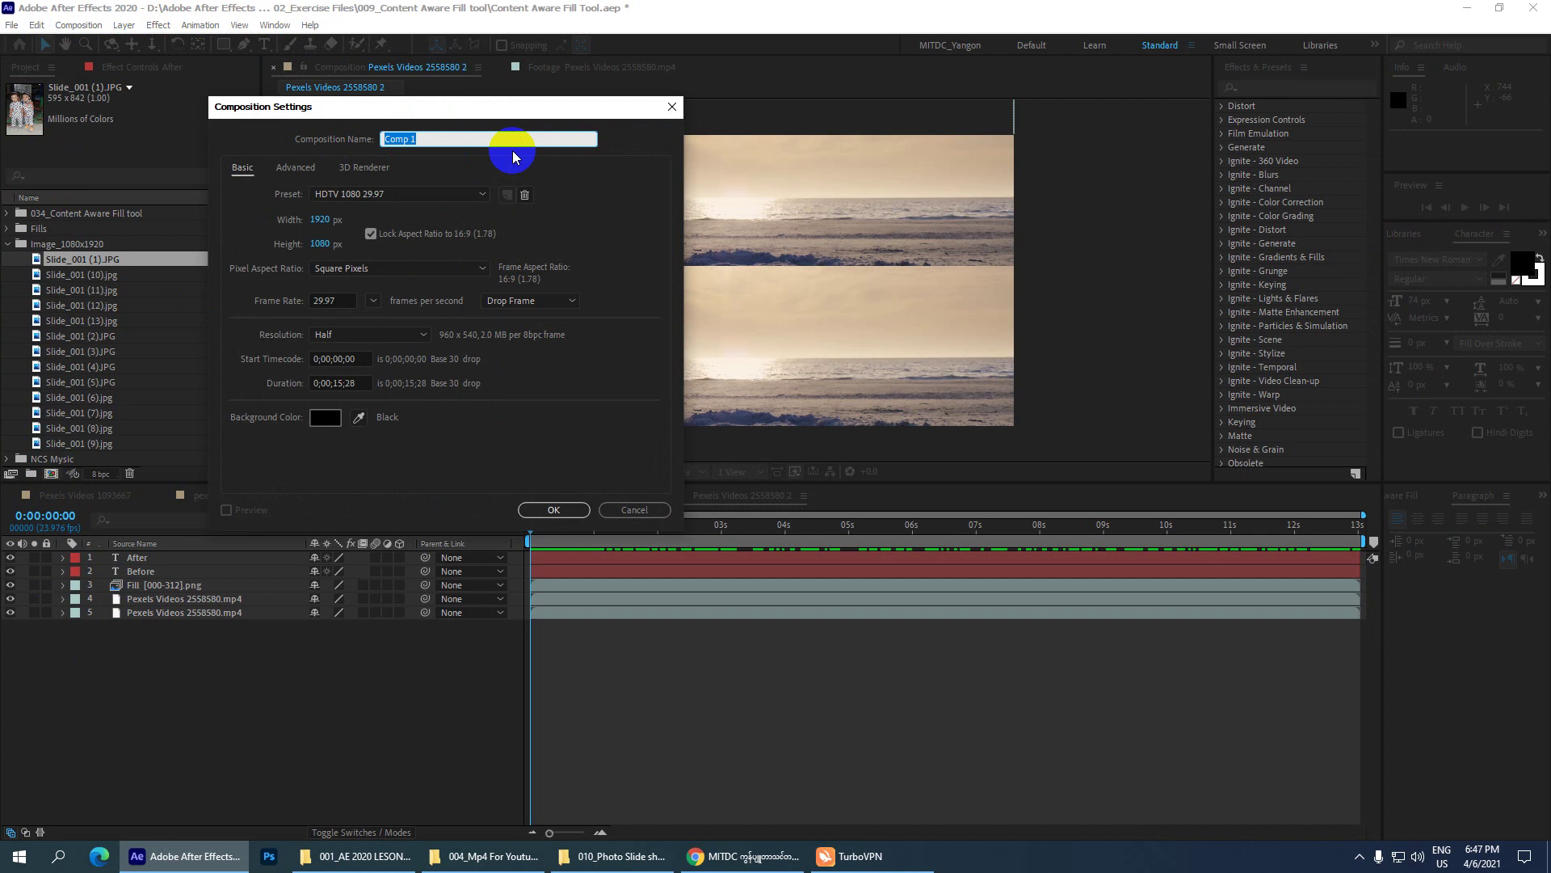
{"action": "type", "text": "Photo Slideshow"}
{"action": "left_click", "coordinate": [337, 383]}
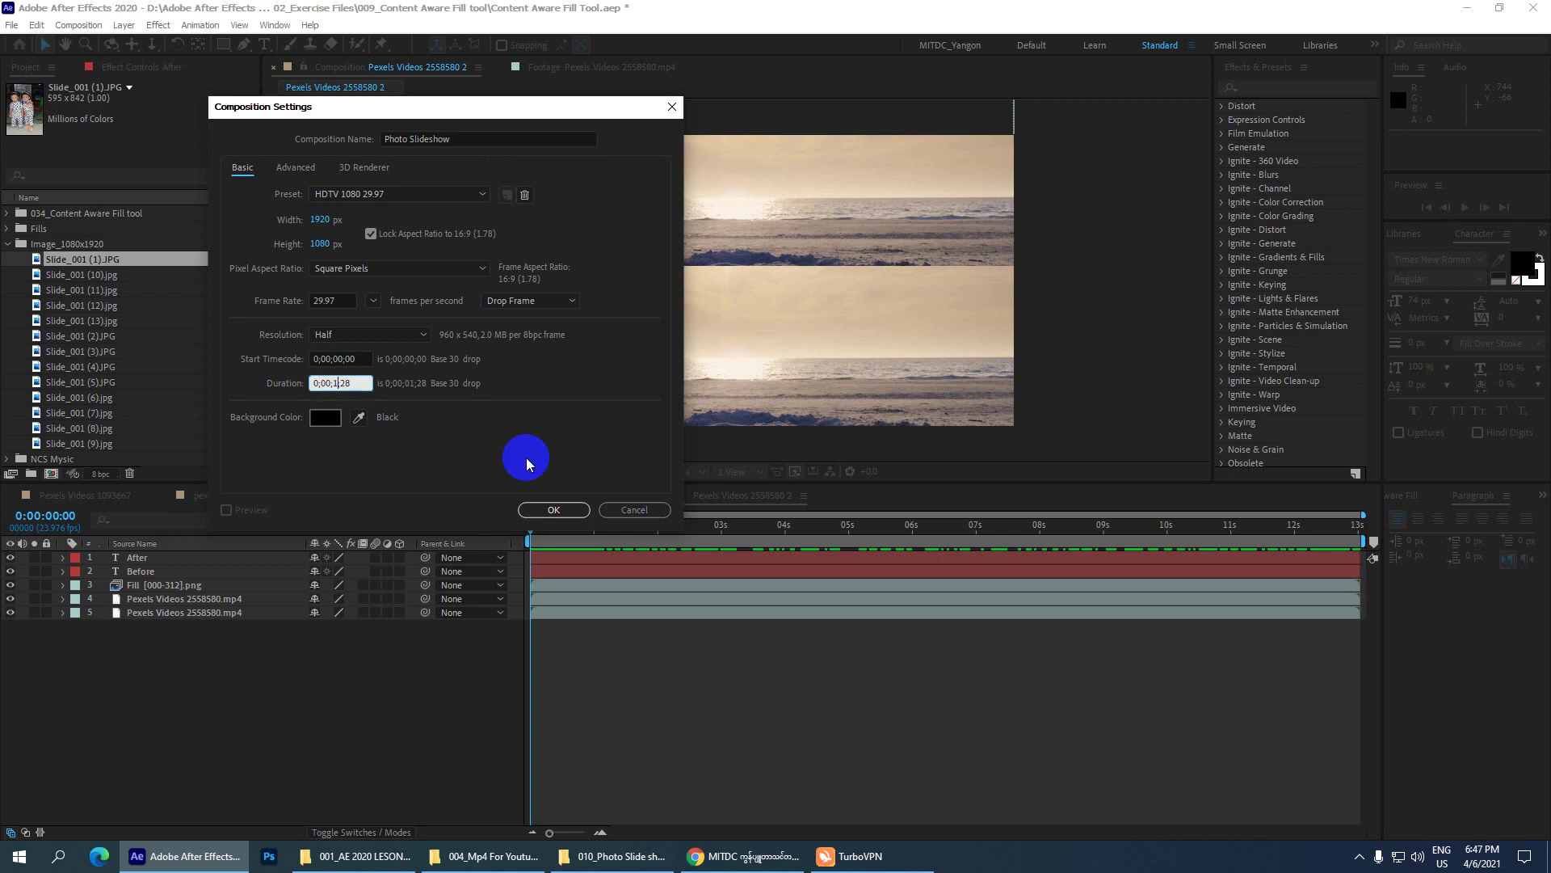
{"action": "key", "text": "BackSpace"}
{"action": "type", "text": "04"}
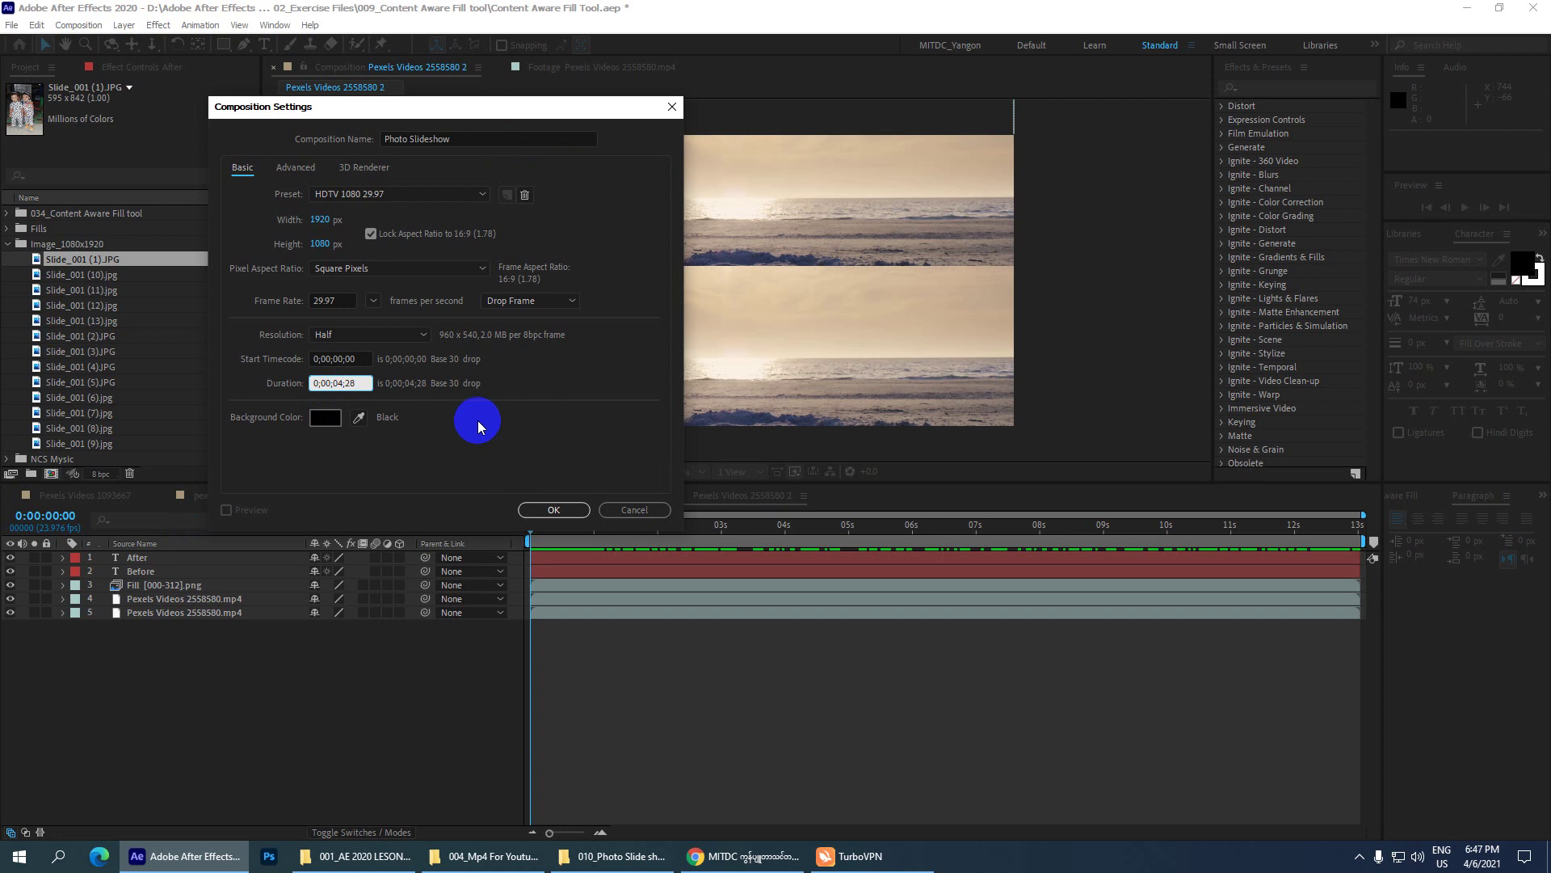
{"action": "left_click", "coordinate": [323, 334]}
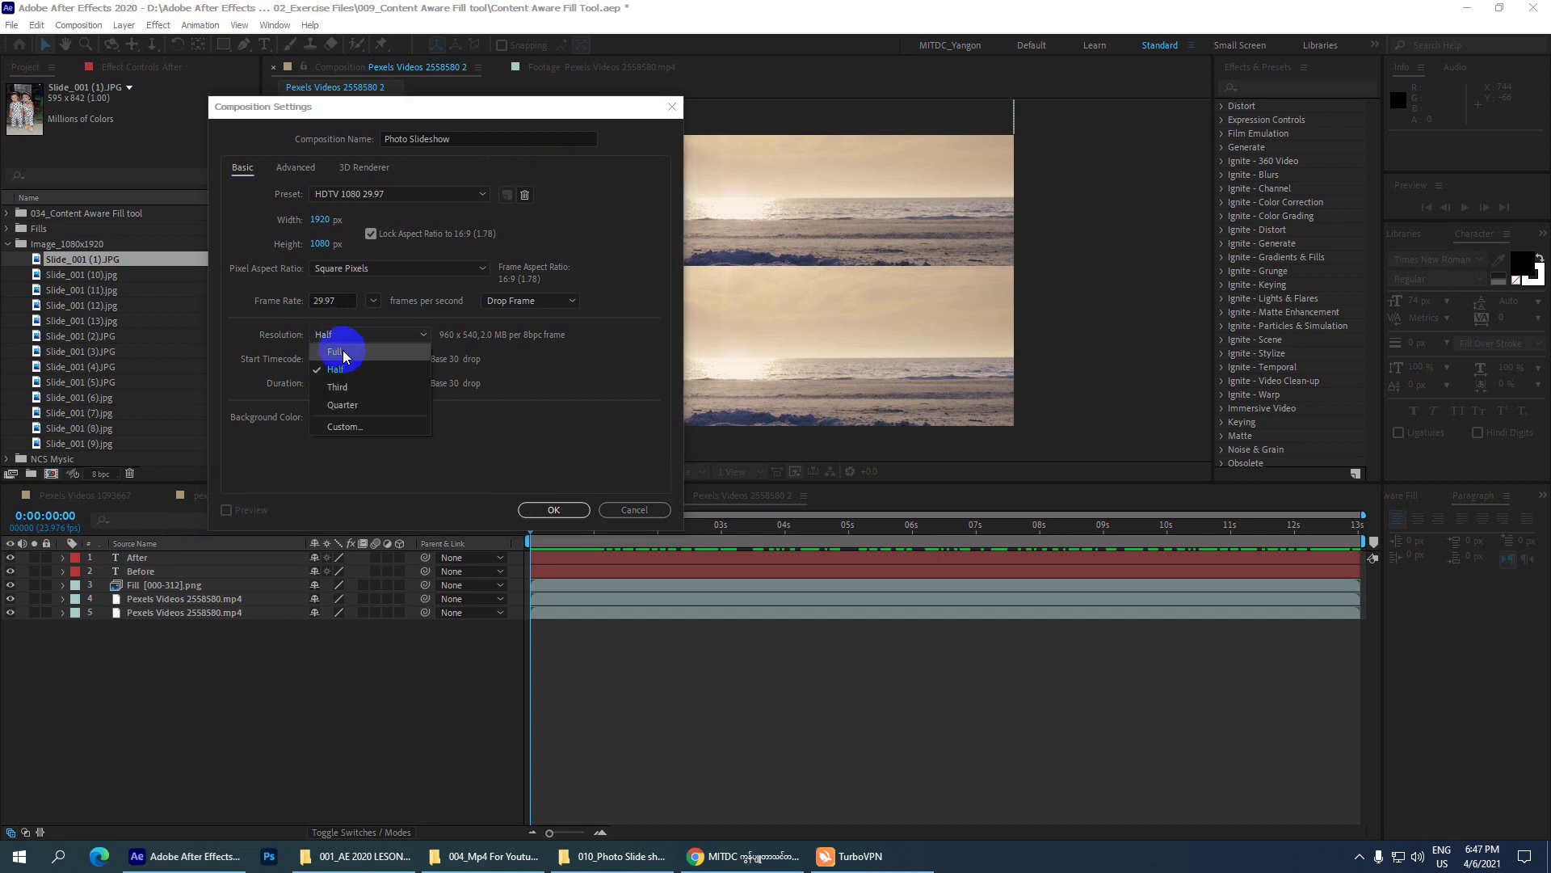
{"action": "left_click", "coordinate": [339, 351]}
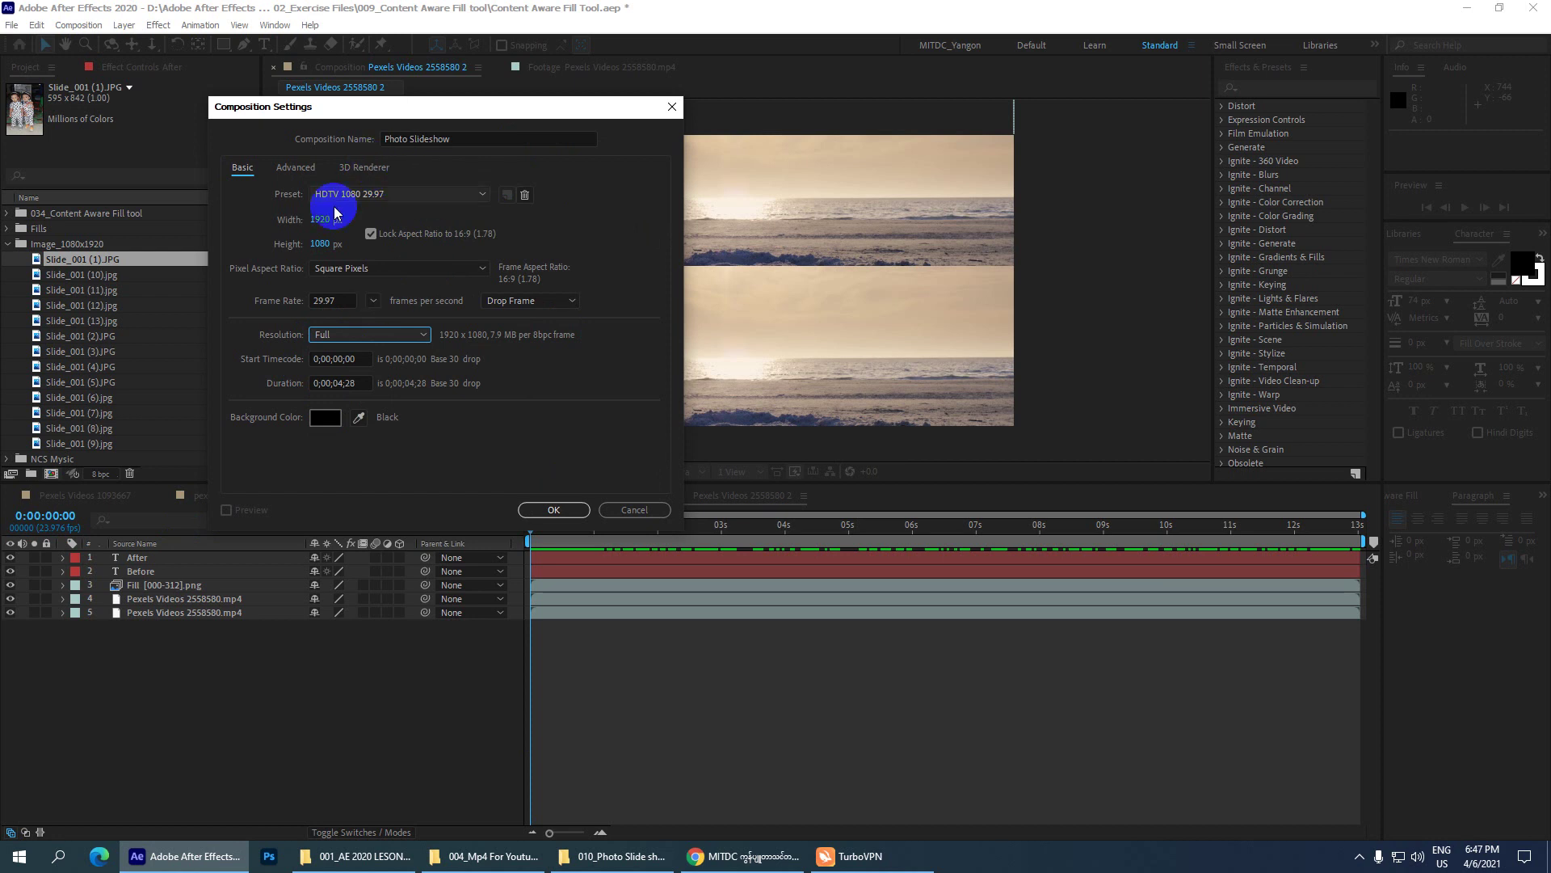
{"action": "left_click", "coordinate": [455, 138]}
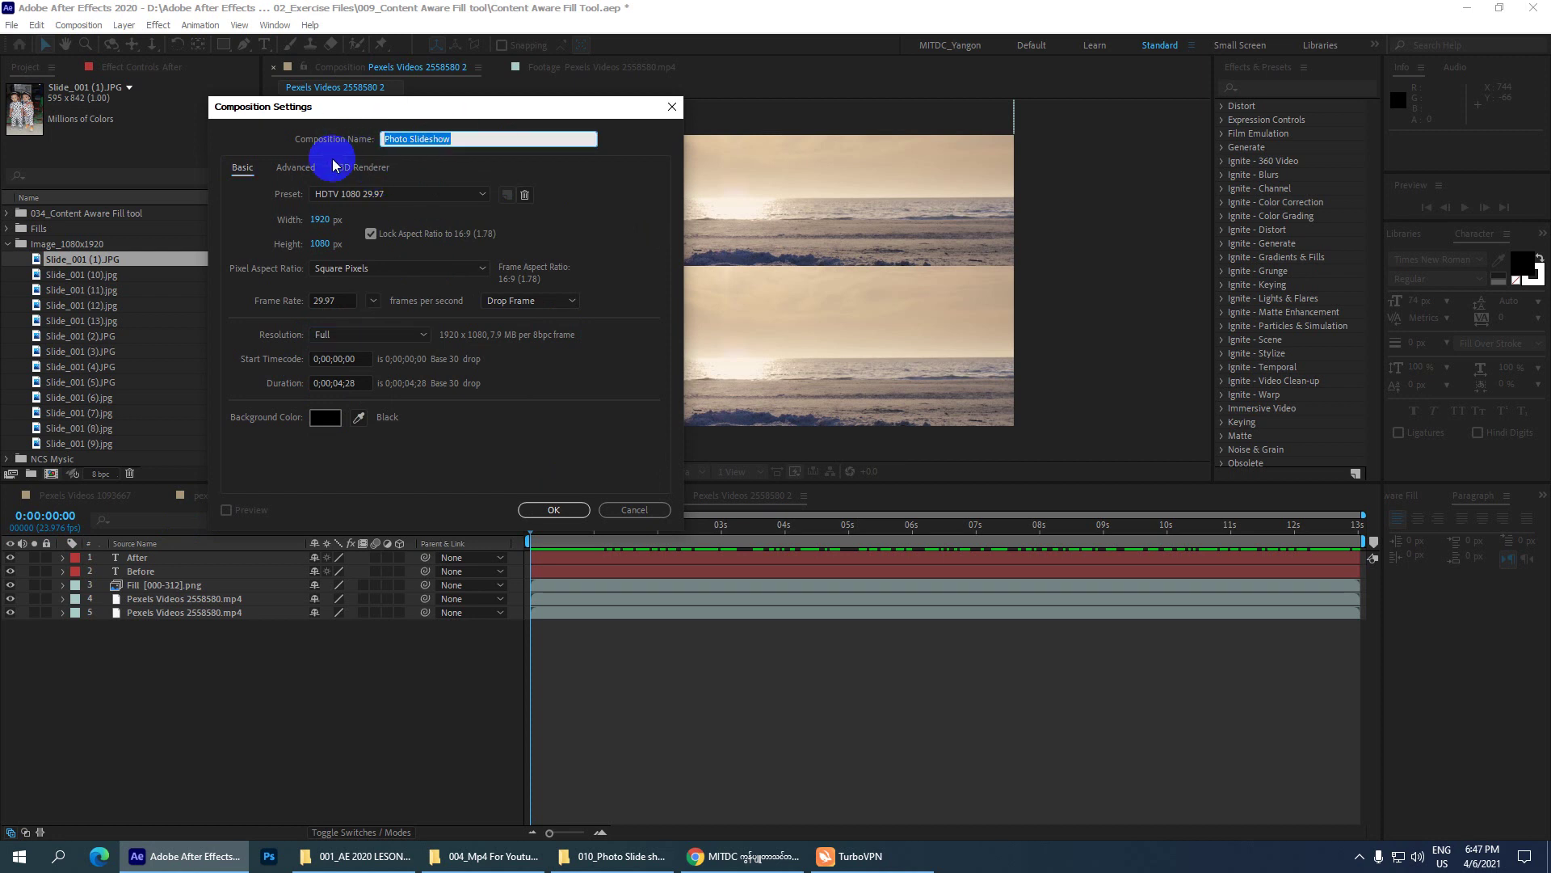
{"action": "left_click", "coordinate": [341, 383]}
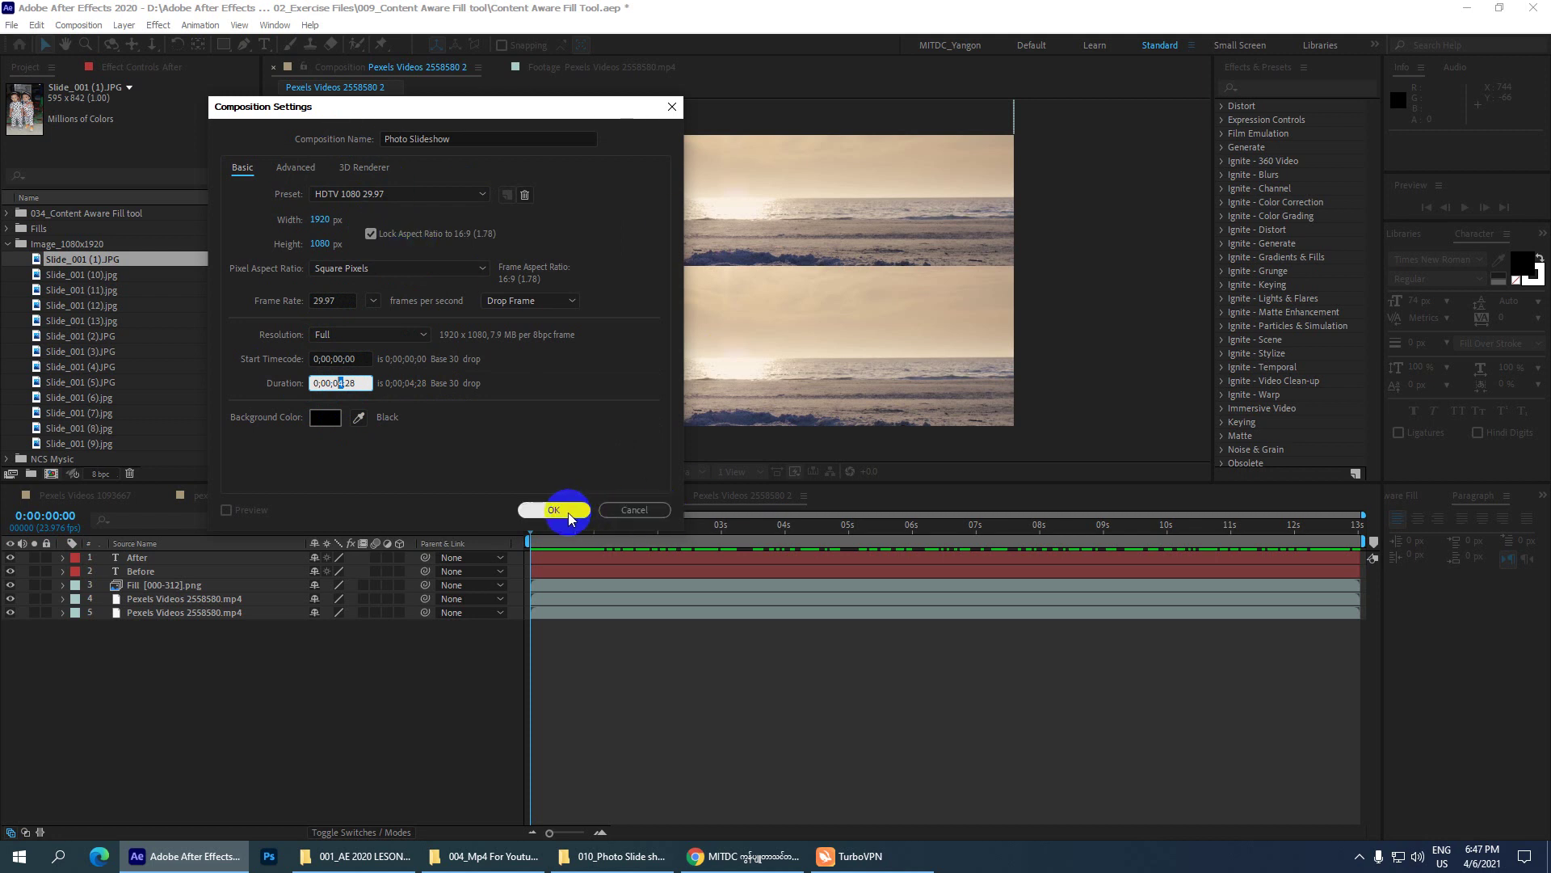
{"action": "left_click", "coordinate": [546, 511]}
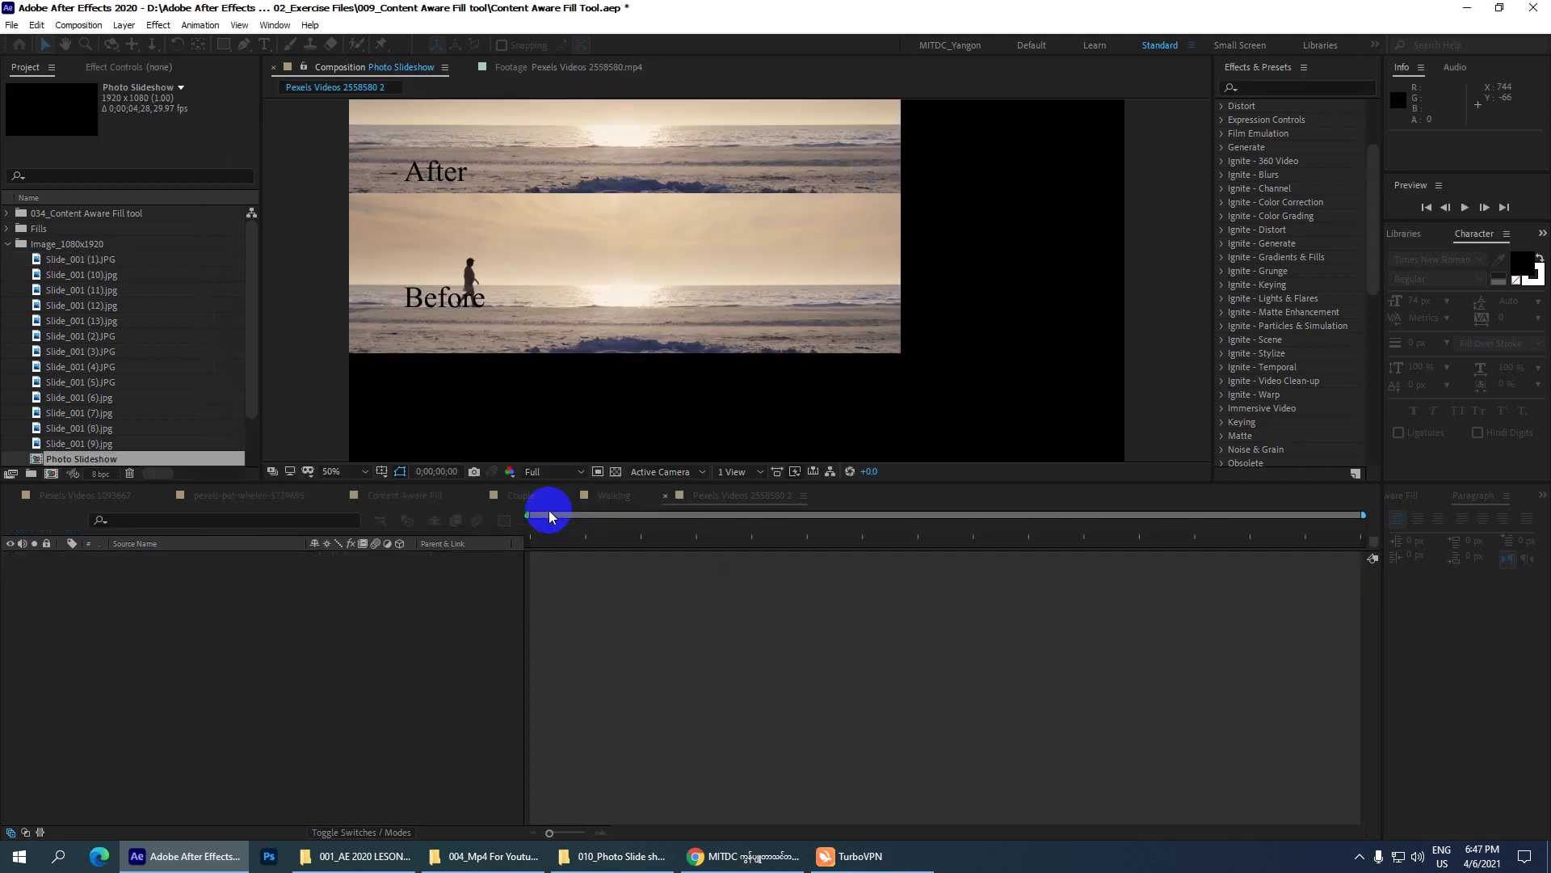
{"action": "key", "text": "period"}
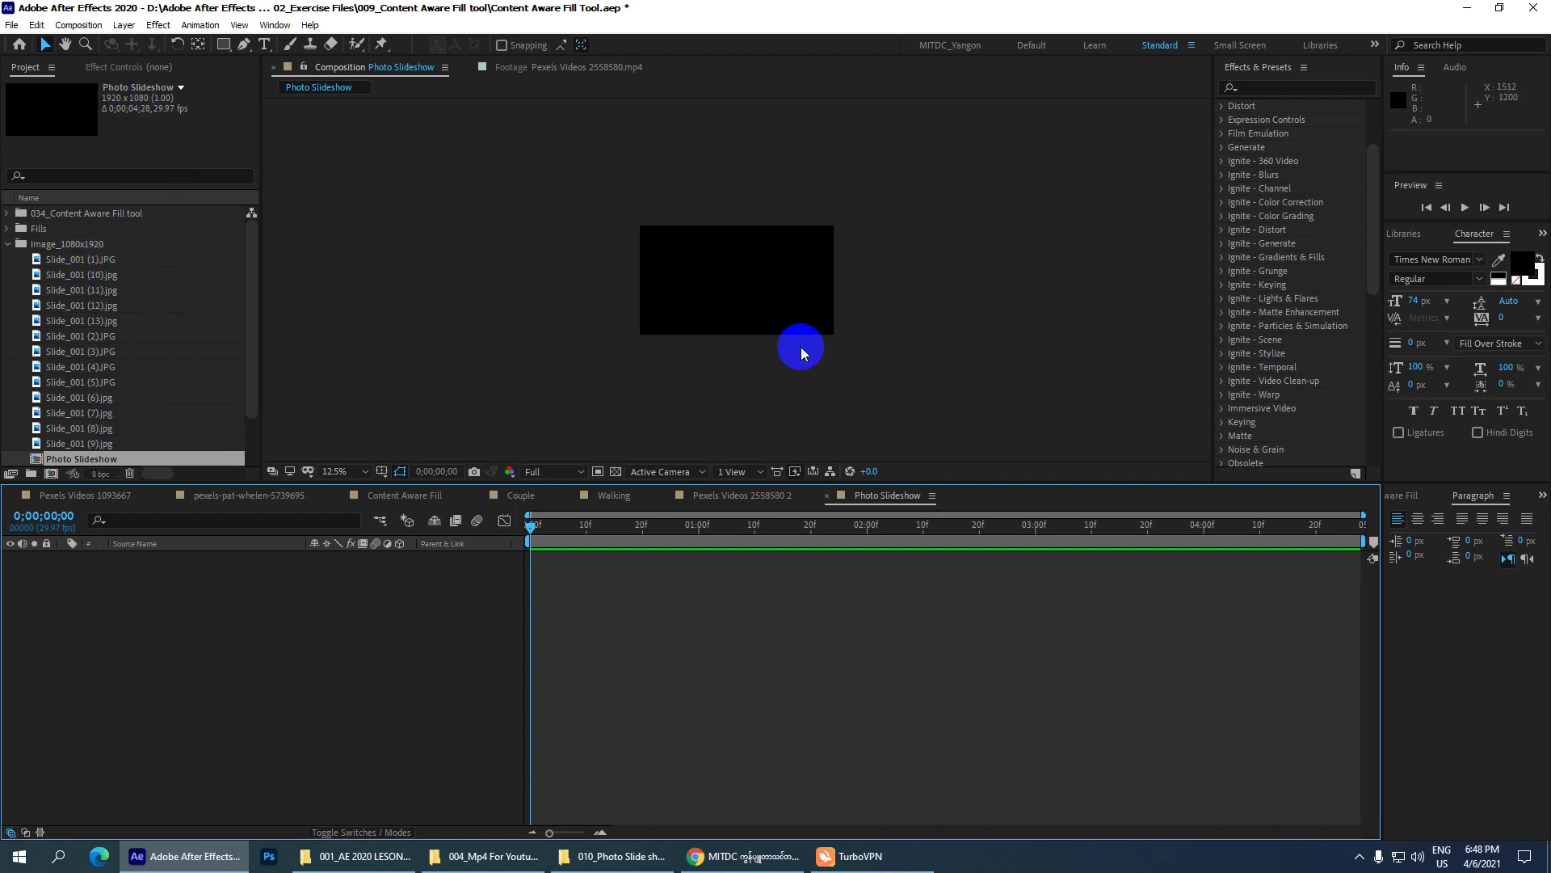
{"action": "key", "text": "period"}
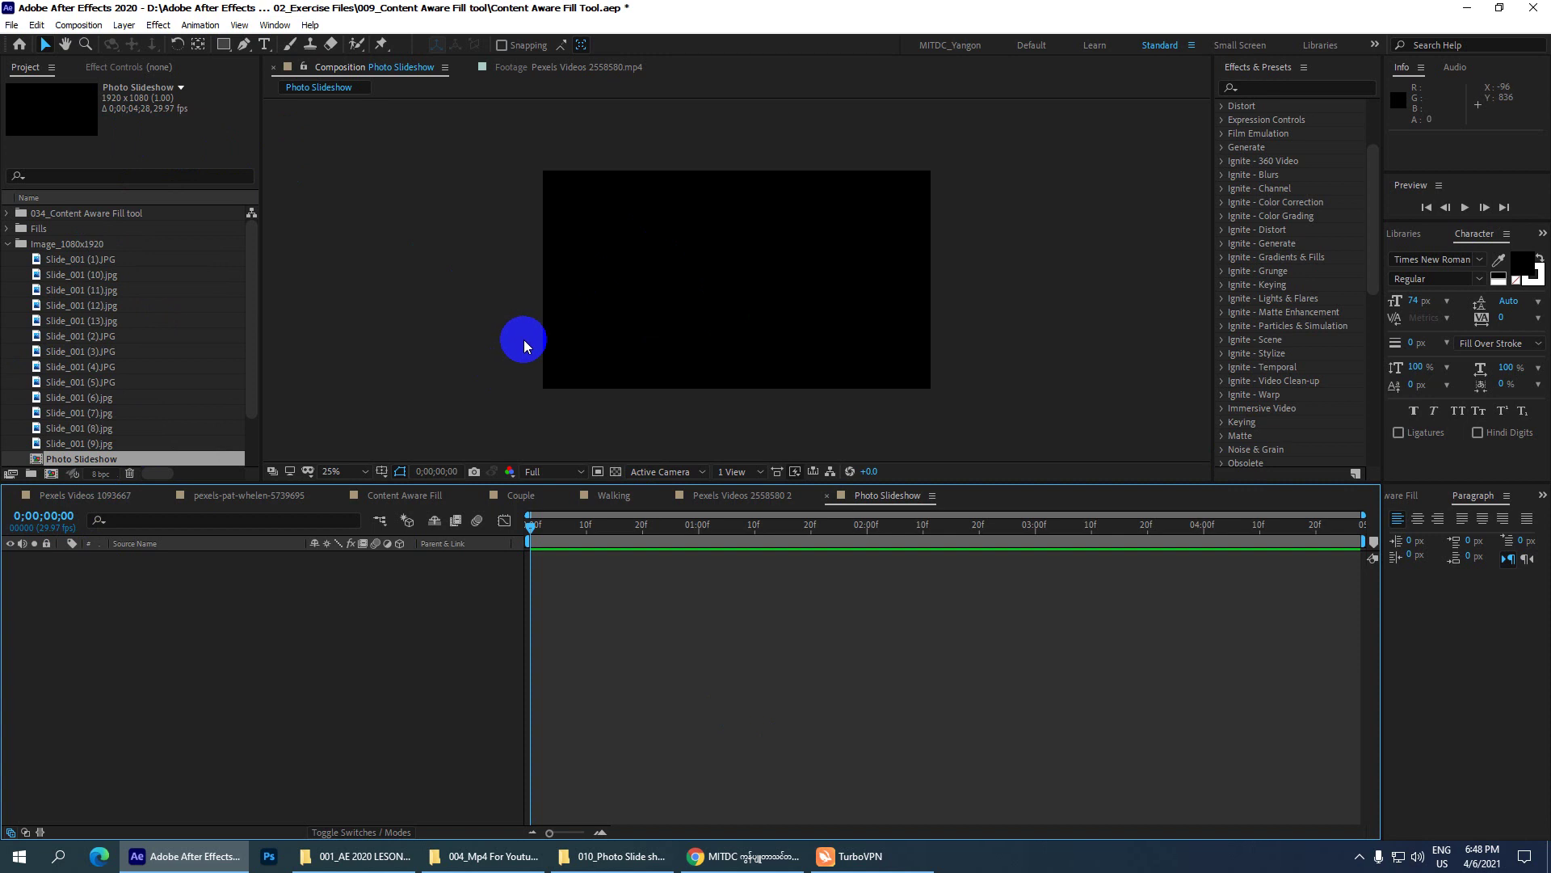
{"action": "left_click", "coordinate": [85, 31]}
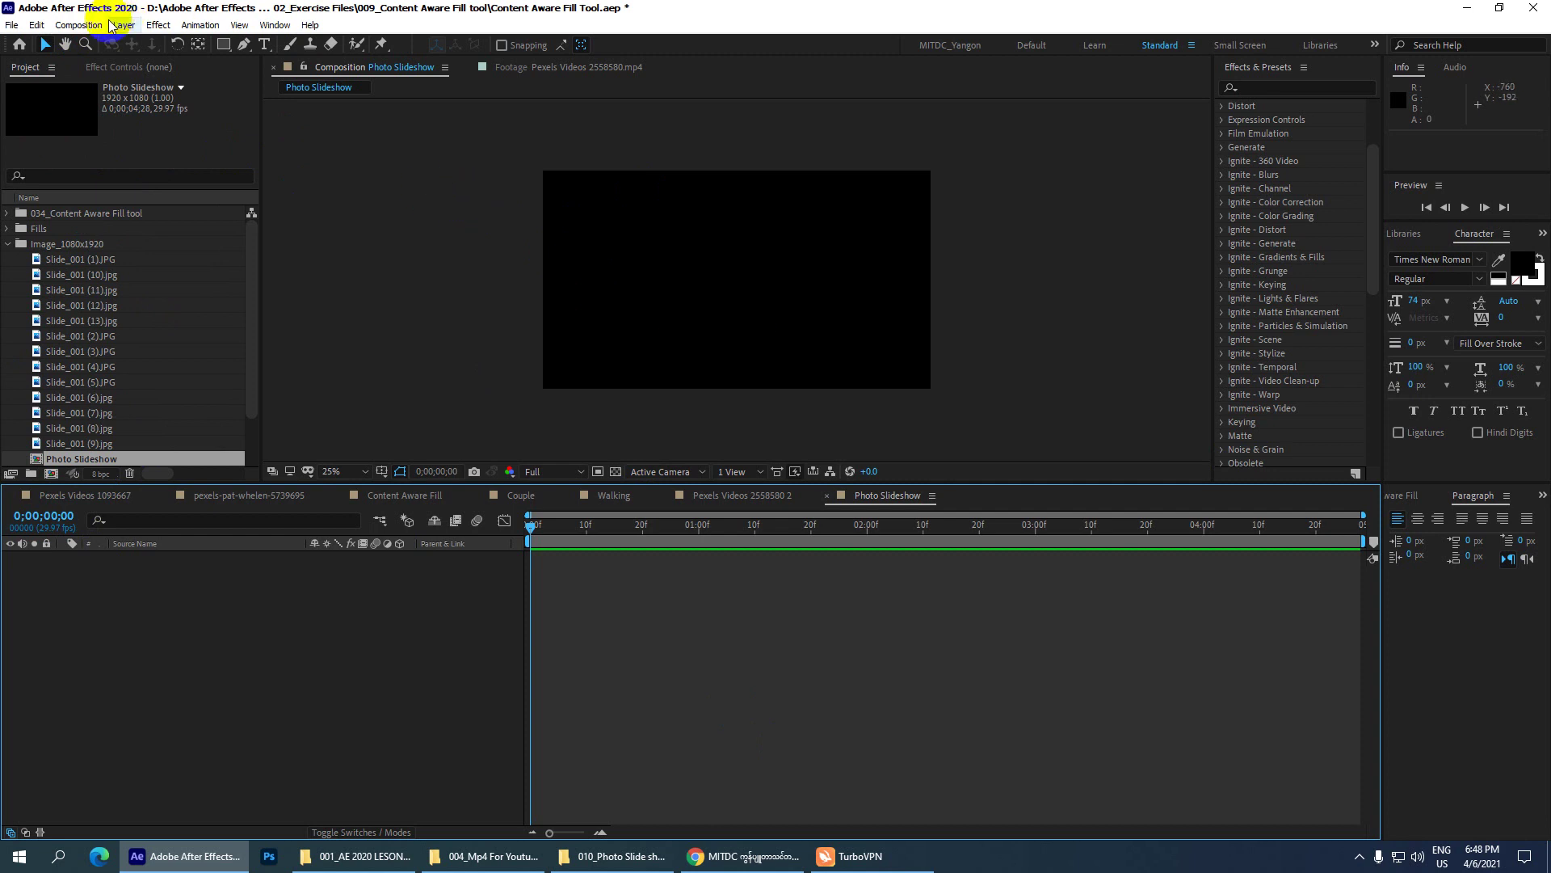
- Change Photo Slideshow's settings to width 1080, height 1920 with Lock Aspect Ratio off
{"action": "left_click", "coordinate": [78, 25]}
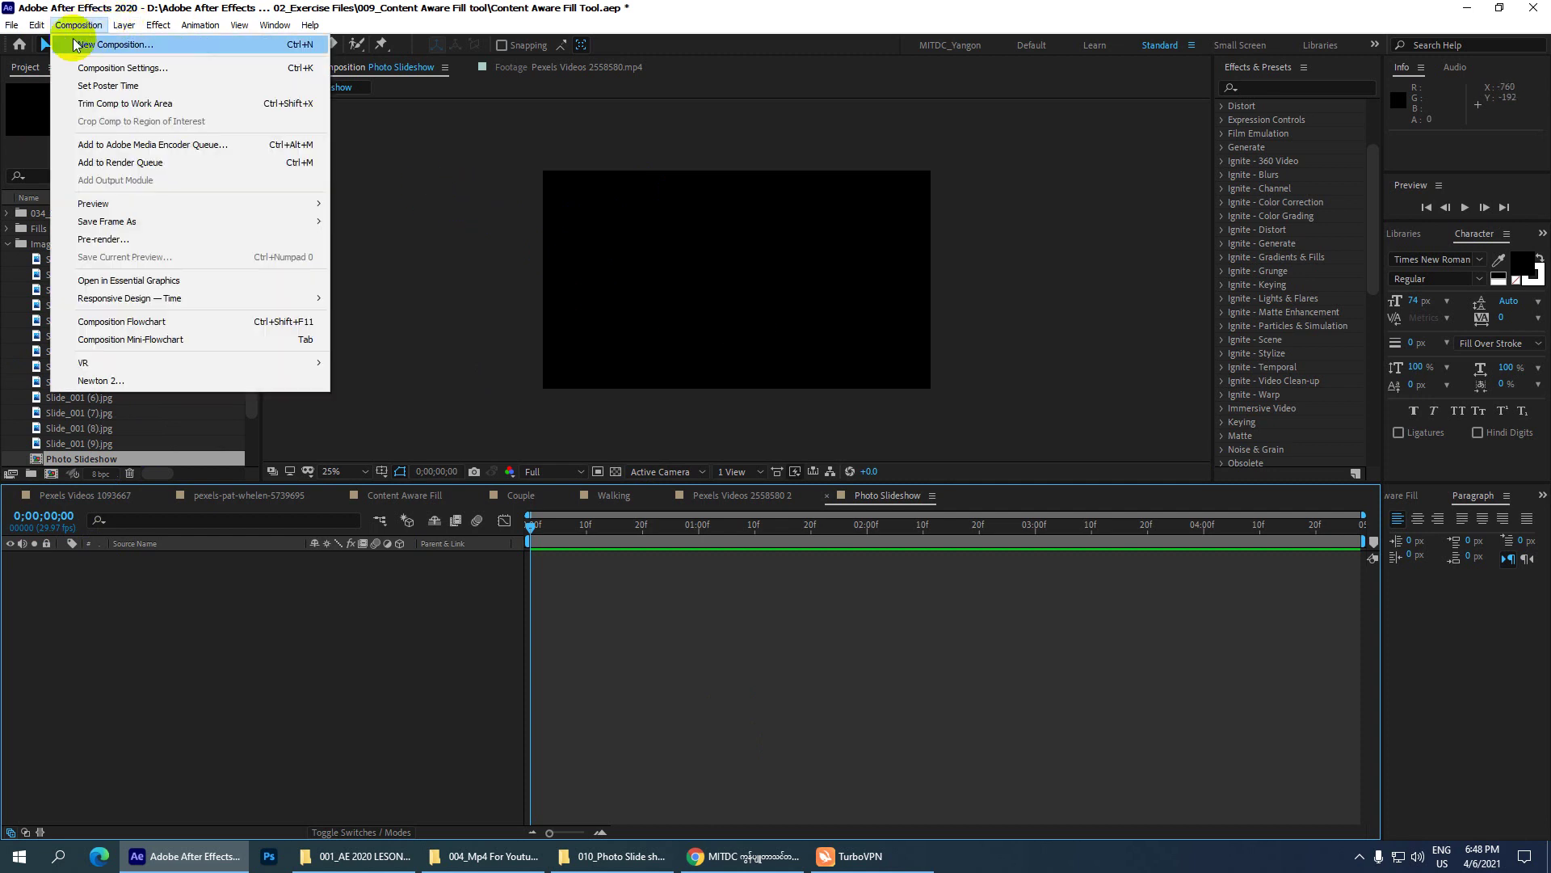
{"action": "left_click", "coordinate": [121, 71]}
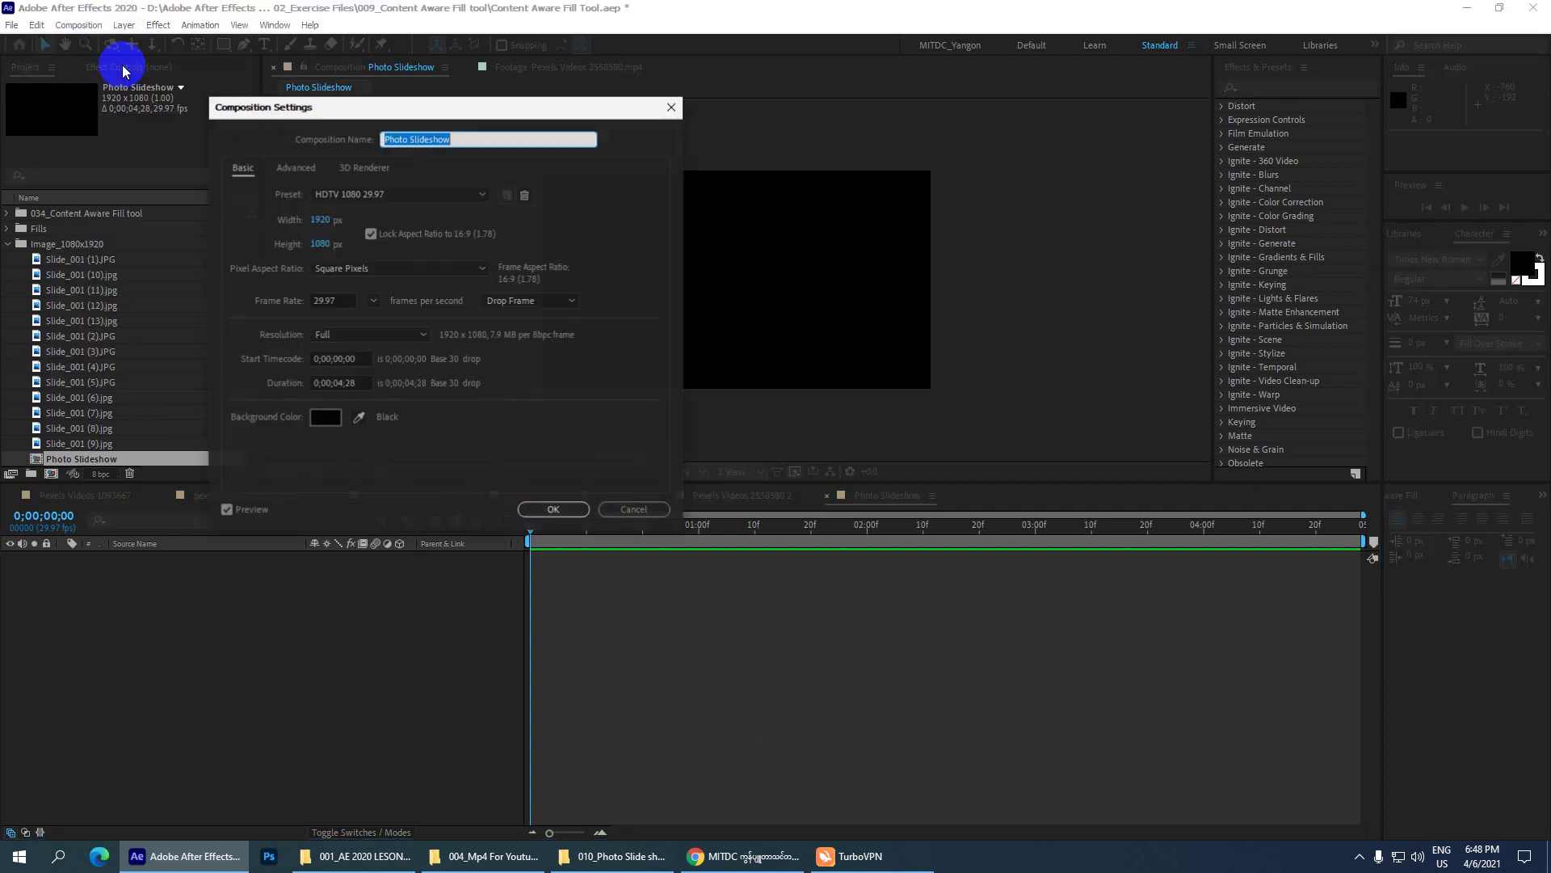
{"action": "left_click", "coordinate": [321, 221]}
{"action": "type", "text": "1"}
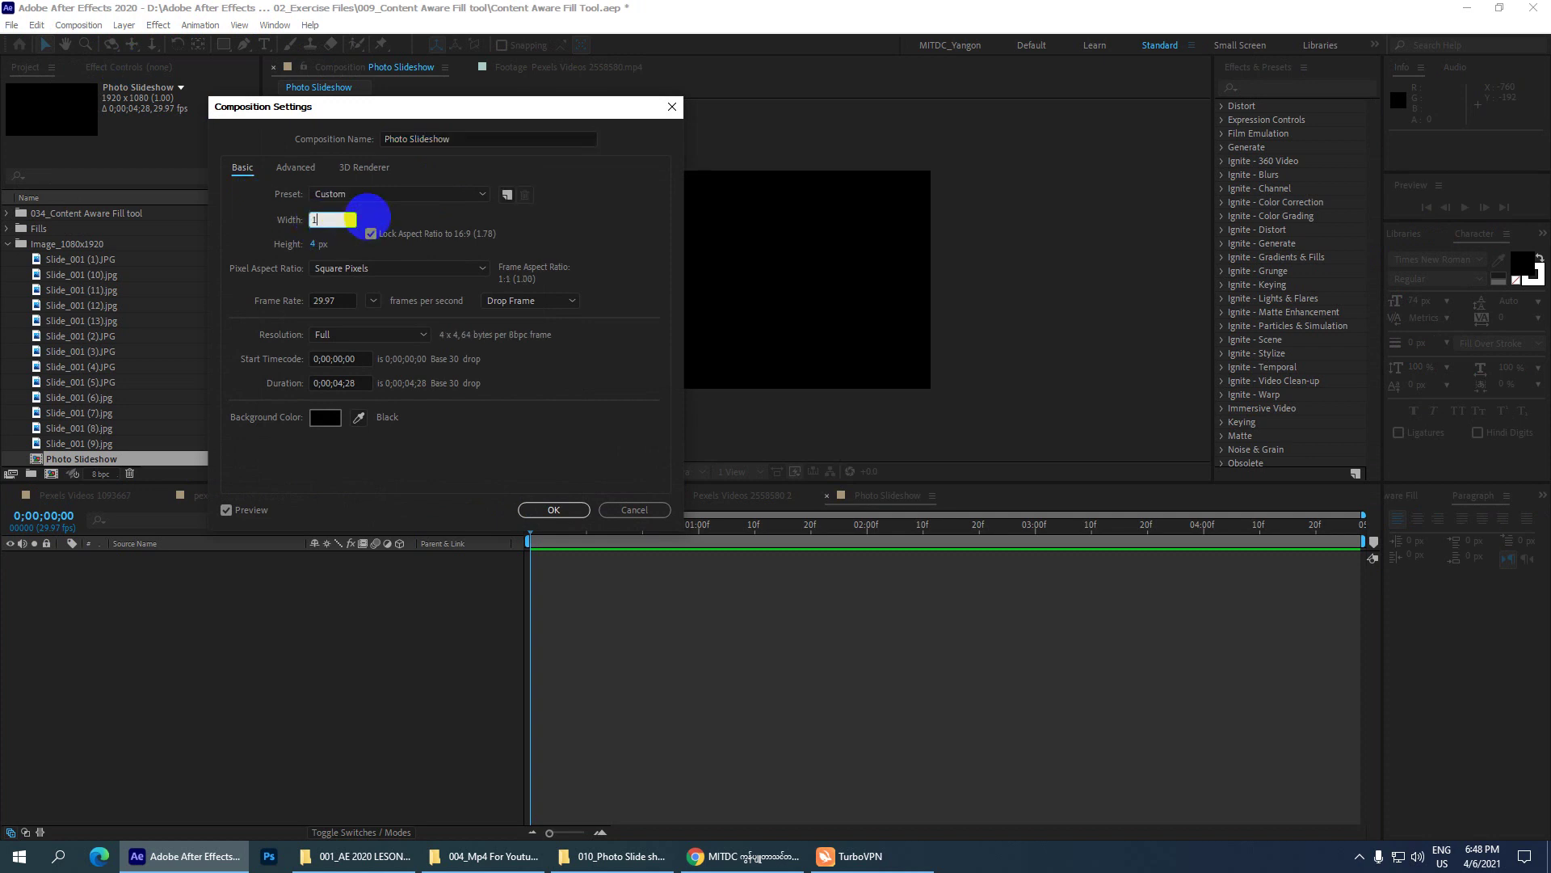
{"action": "type", "text": "80"}
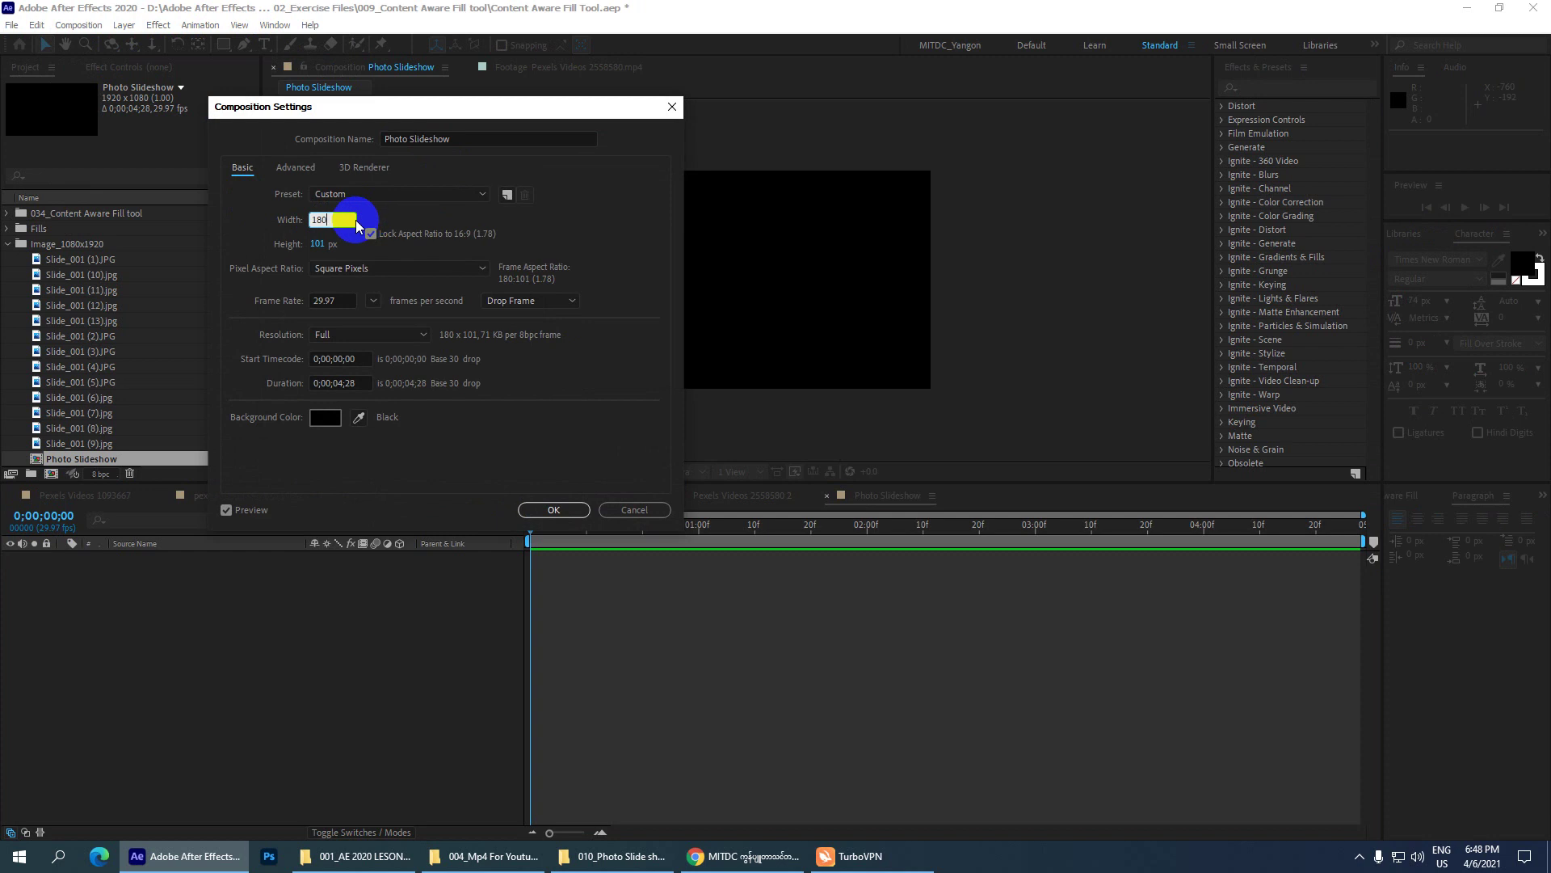
{"action": "key", "text": "BackSpace"}
{"action": "key", "text": "BackSpace"}
{"action": "type", "text": "08"}
{"action": "type", "text": "0"}
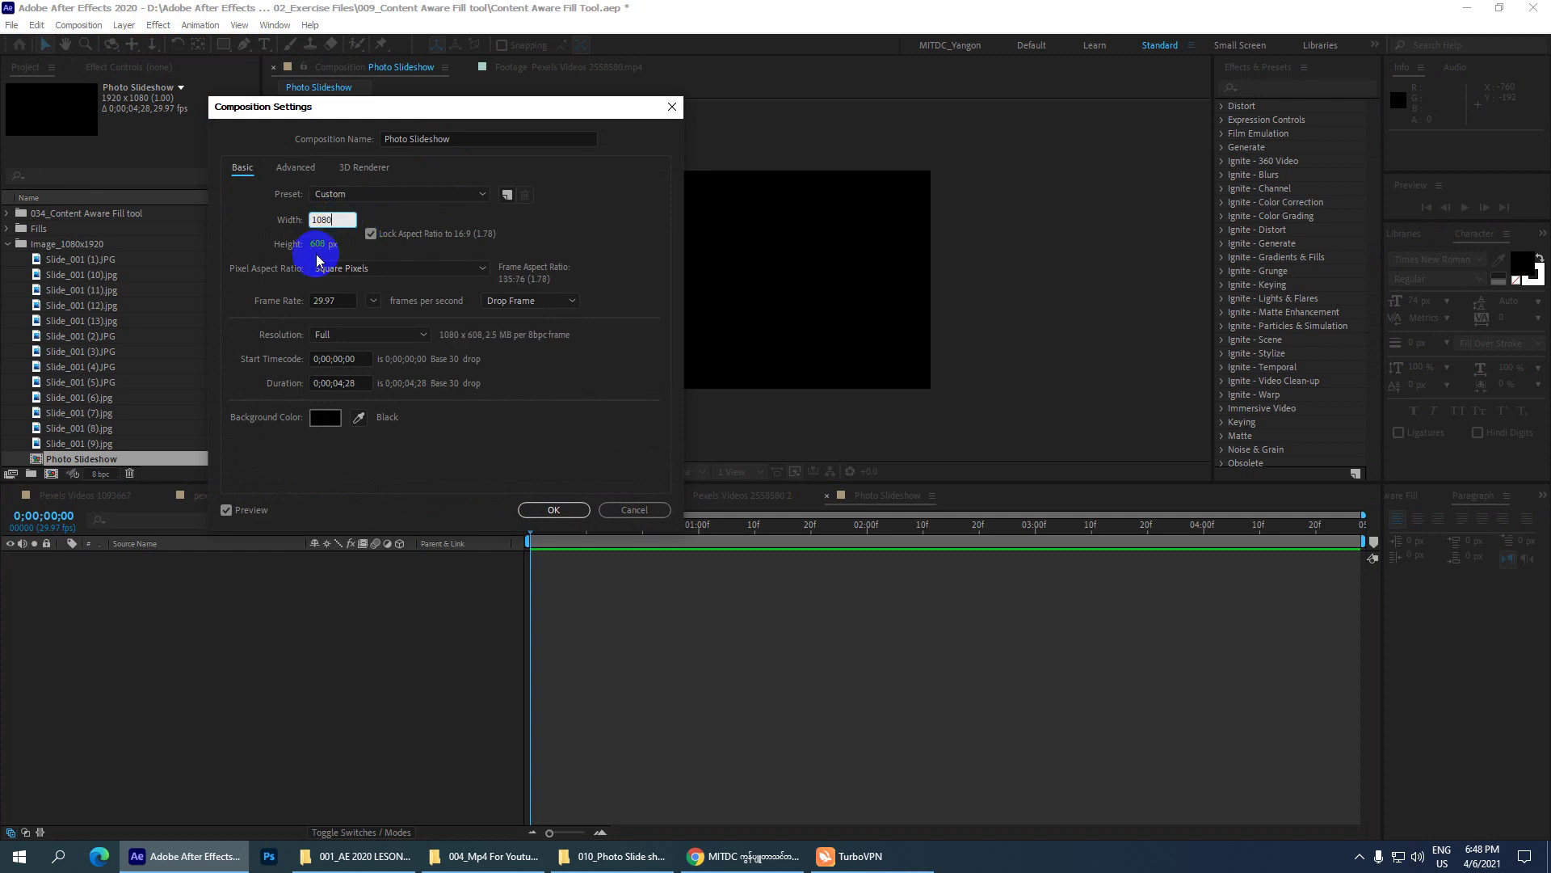
{"action": "left_click", "coordinate": [320, 244]}
{"action": "type", "text": "19"}
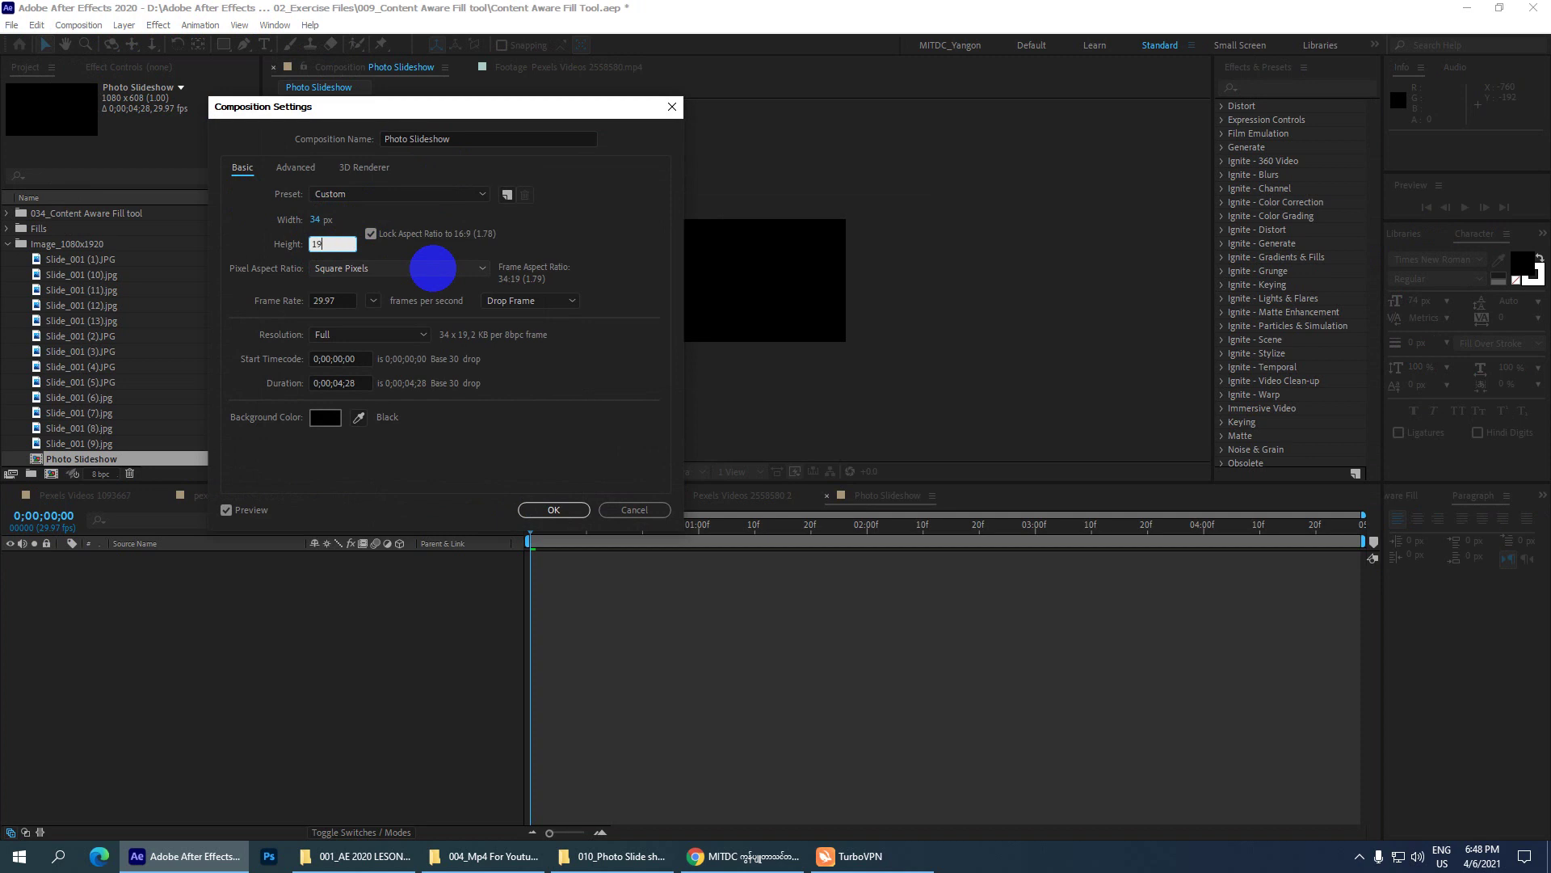
{"action": "type", "text": "20"}
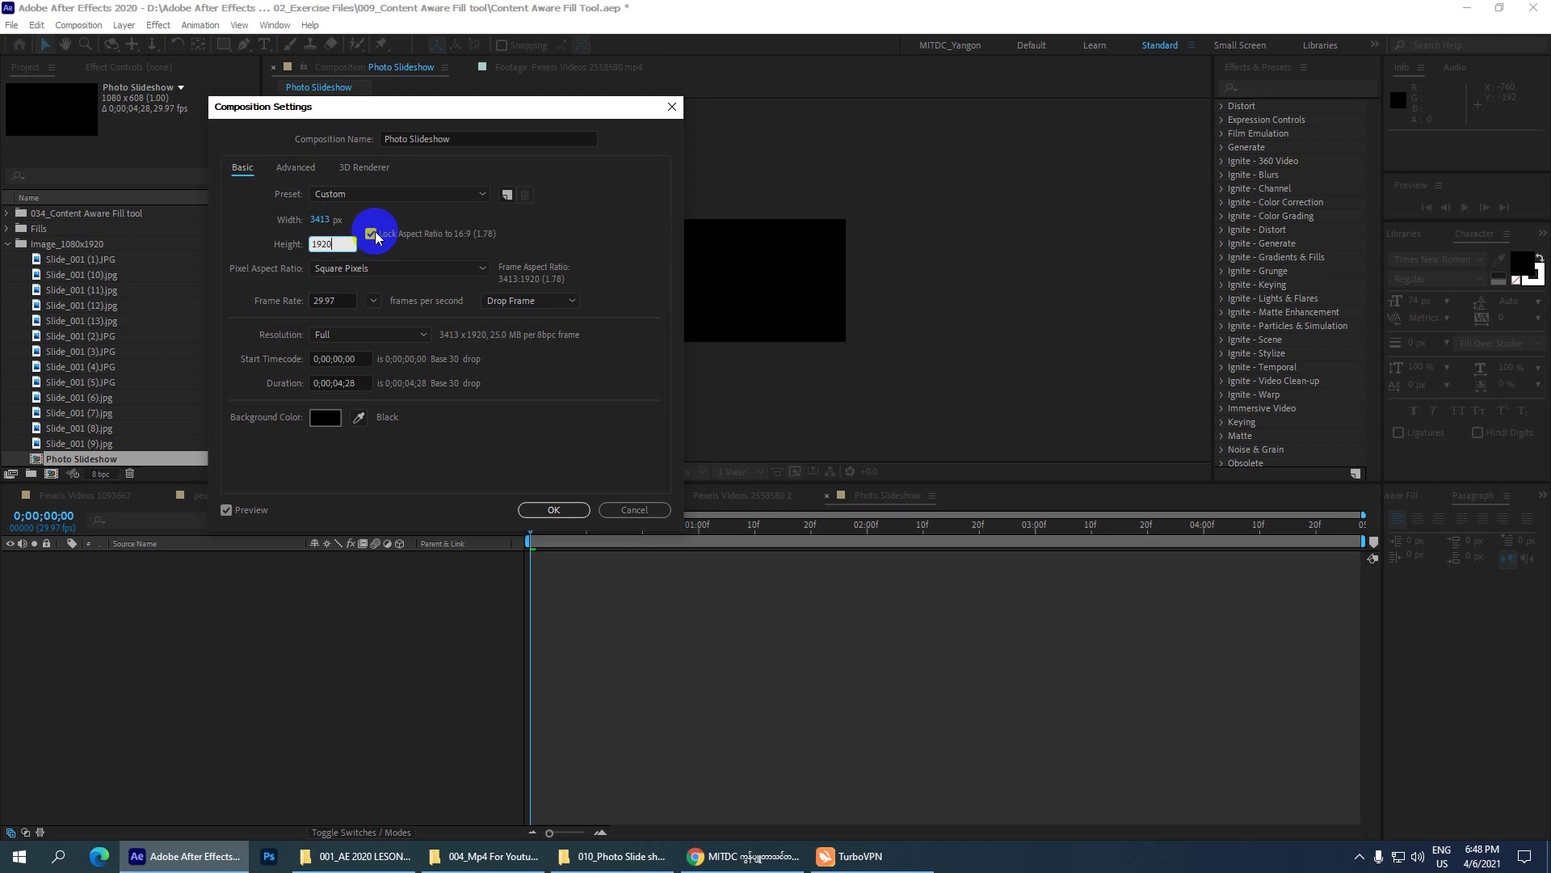
{"action": "left_click", "coordinate": [370, 234]}
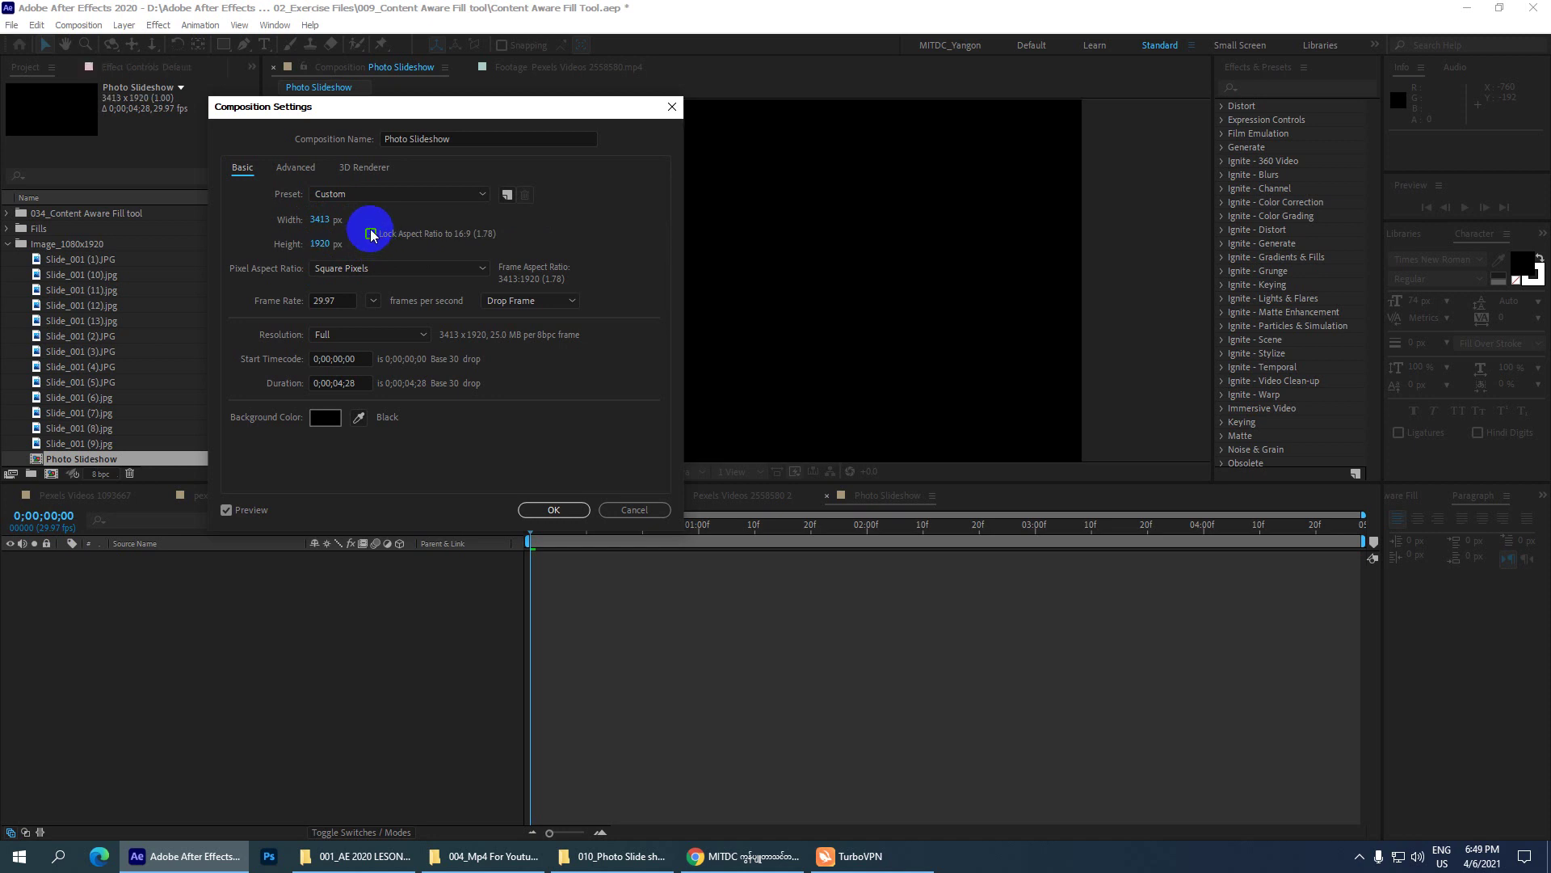
{"action": "left_click", "coordinate": [320, 220]}
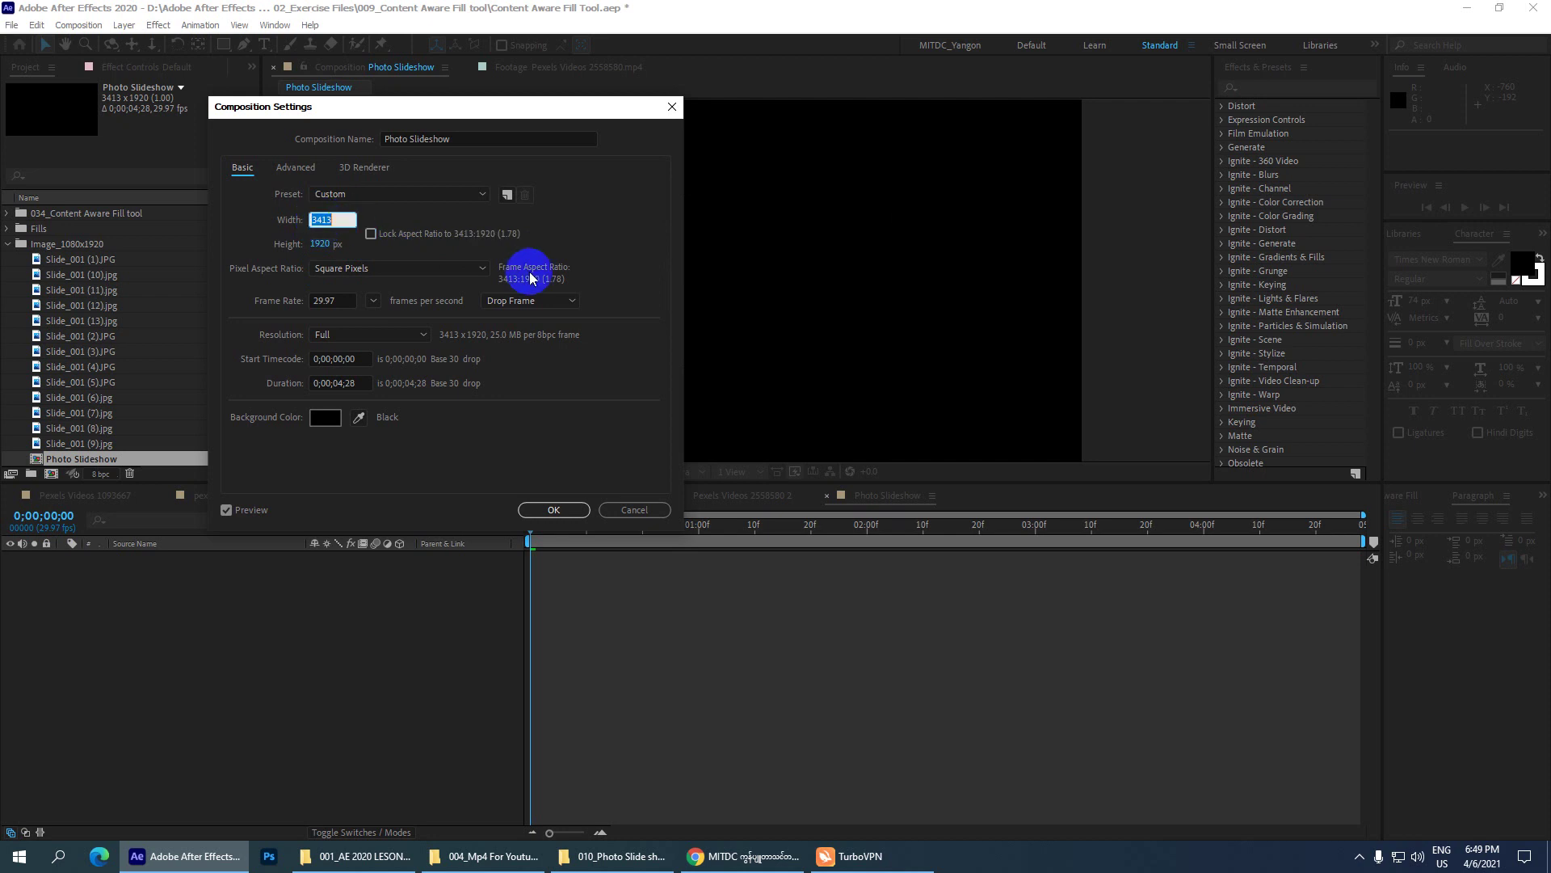
{"action": "type", "text": "108"}
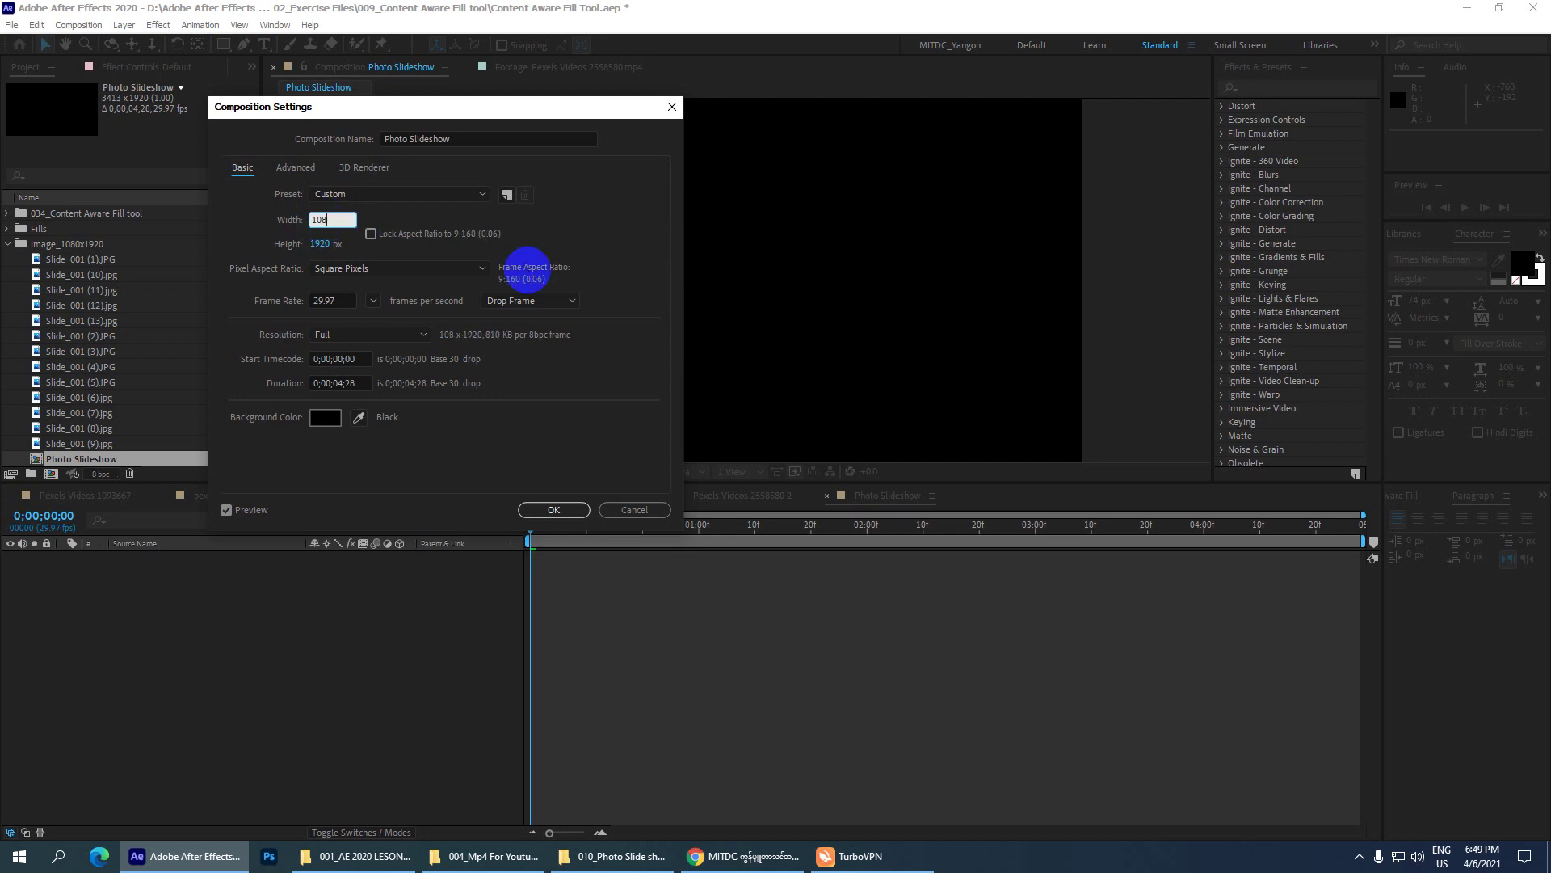
{"action": "type", "text": "0"}
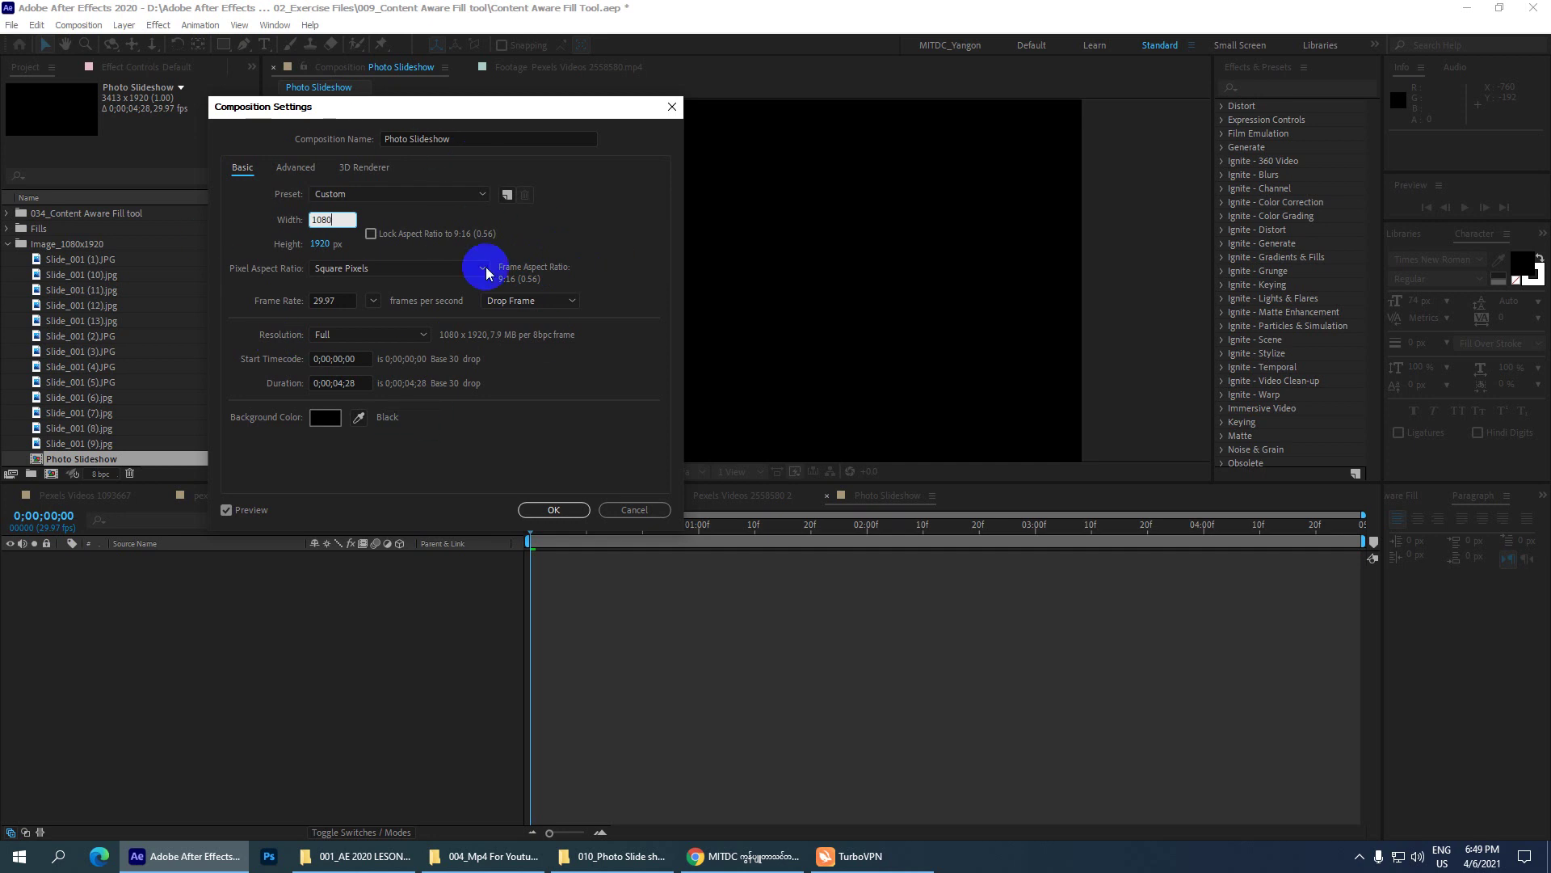
{"action": "left_click", "coordinate": [554, 509]}
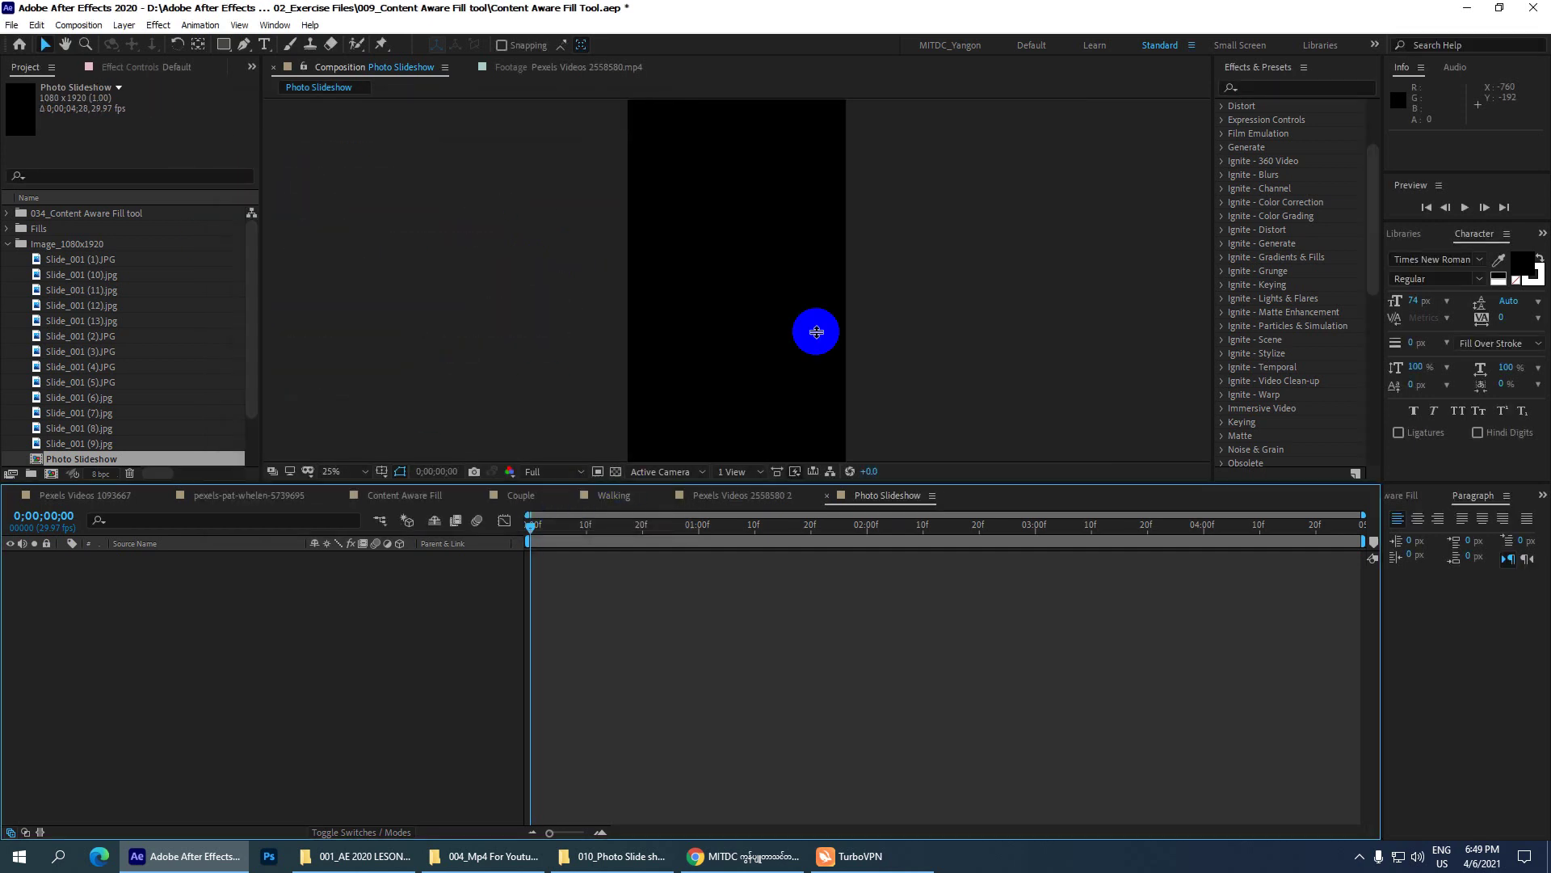
- Add Slide_001 (1) through (6) to the timeline as layers 1 to 6
{"action": "key", "text": "comma"}
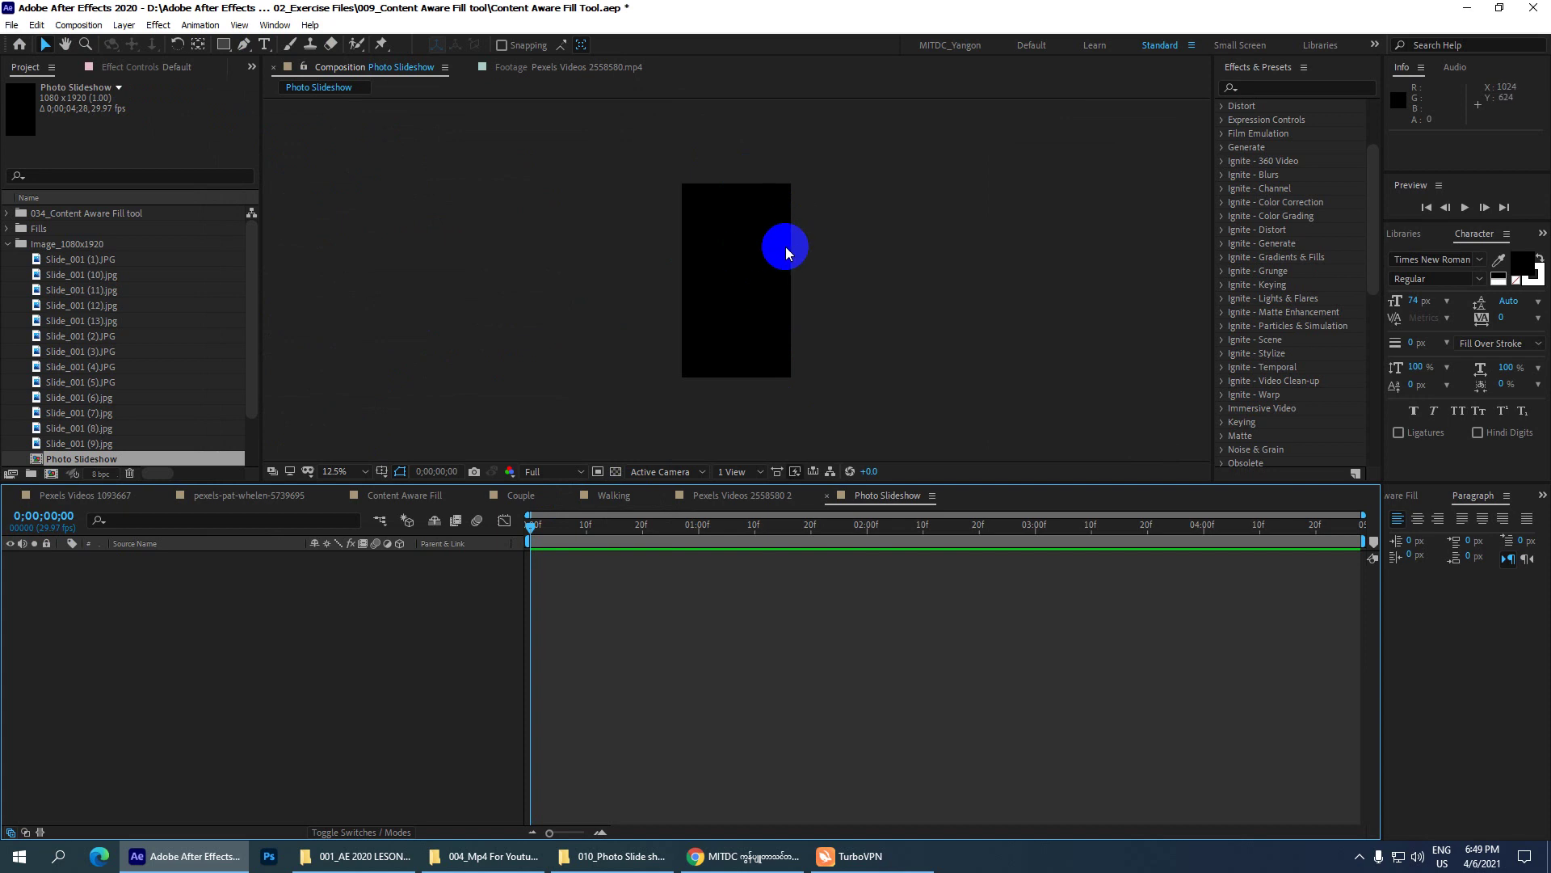
{"action": "left_click", "coordinate": [78, 259]}
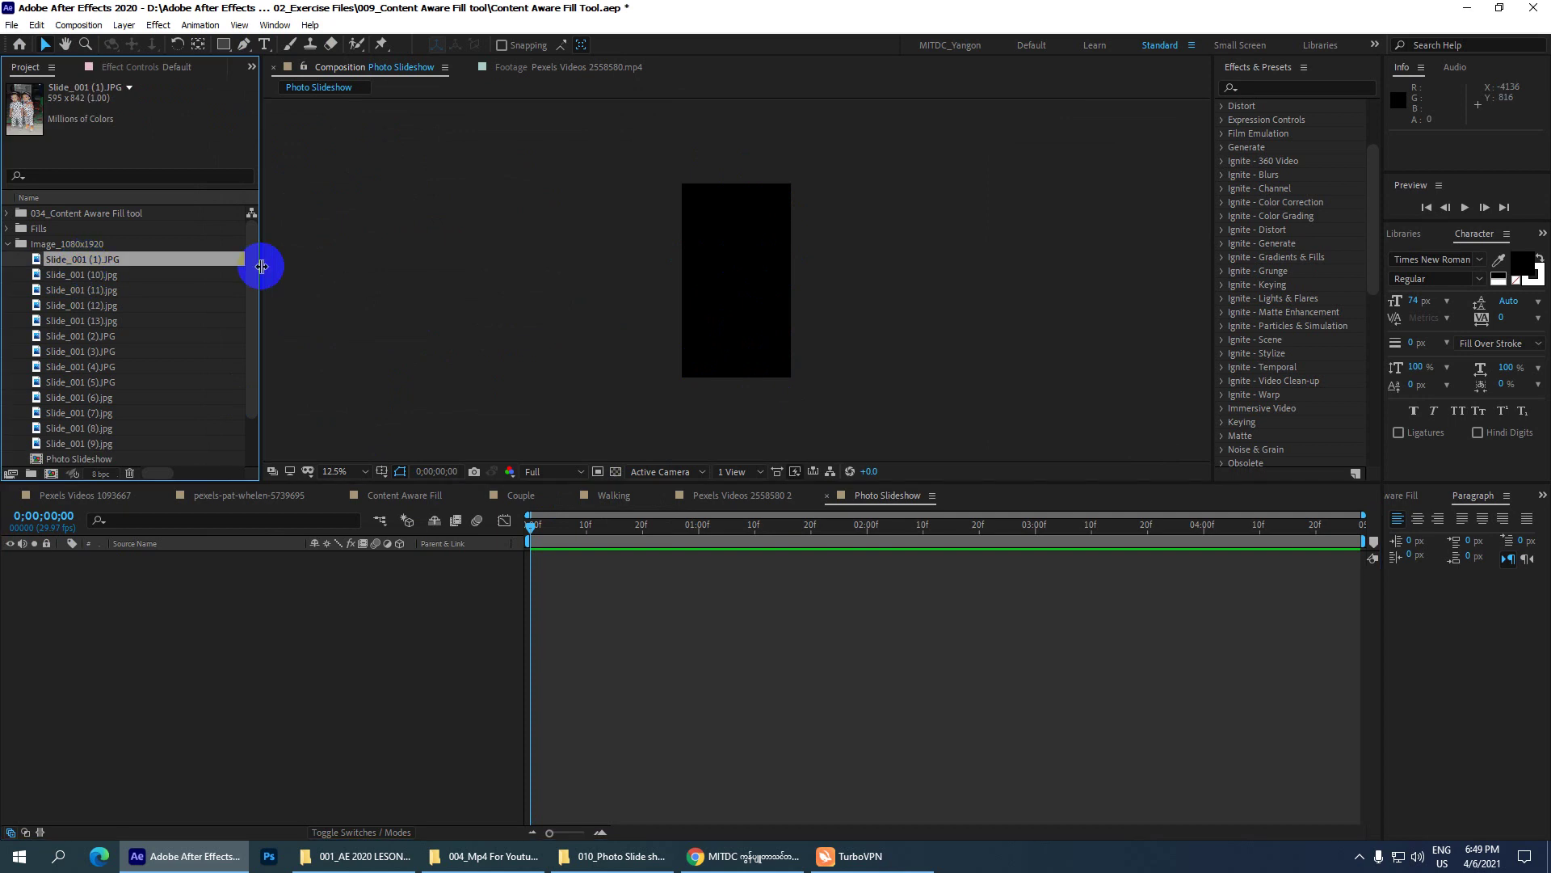
{"action": "left_click", "coordinate": [84, 275]}
{"action": "left_click", "coordinate": [89, 257]}
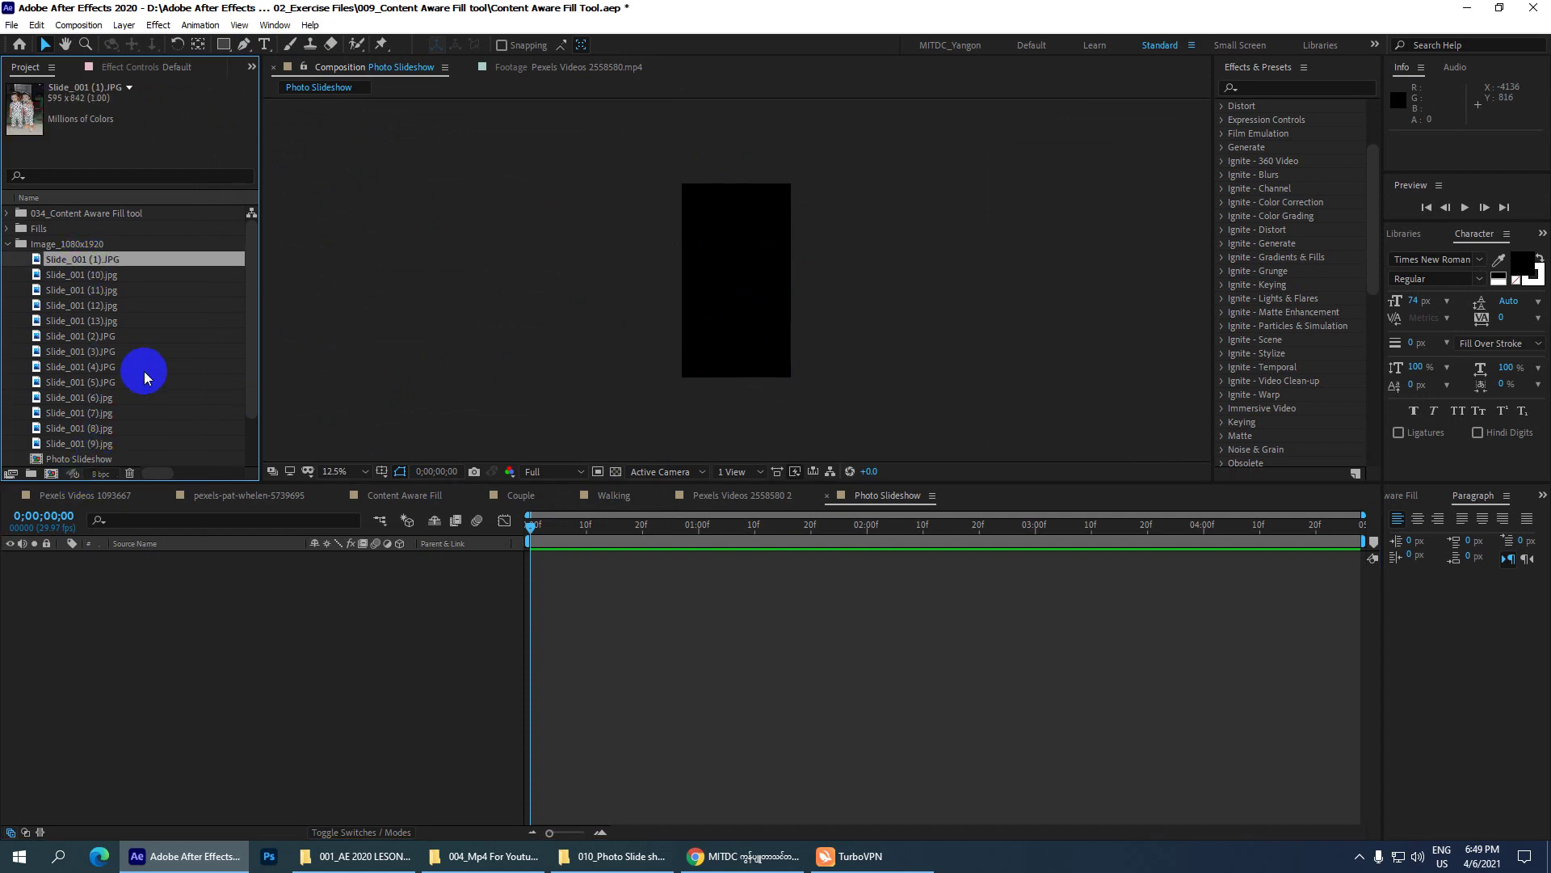
{"action": "left_click", "coordinate": [226, 598]}
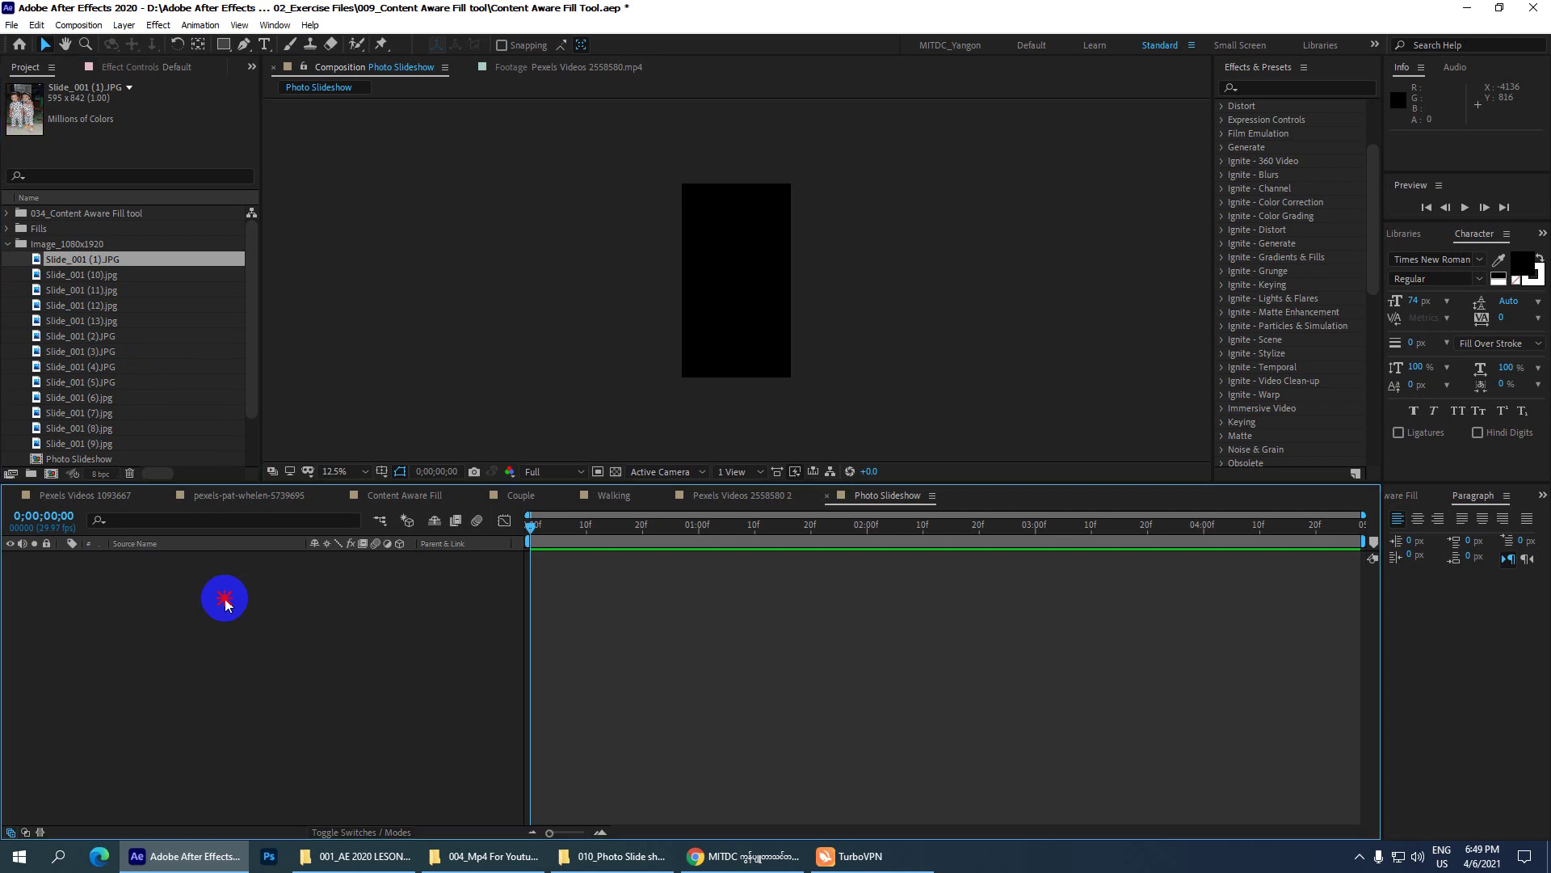
{"action": "mouse_move", "coordinate": [139, 260]}
{"action": "left_mouse_down"}
{"action": "mouse_move", "coordinate": [112, 306]}
{"action": "mouse_move", "coordinate": [191, 589]}
{"action": "left_mouse_up"}
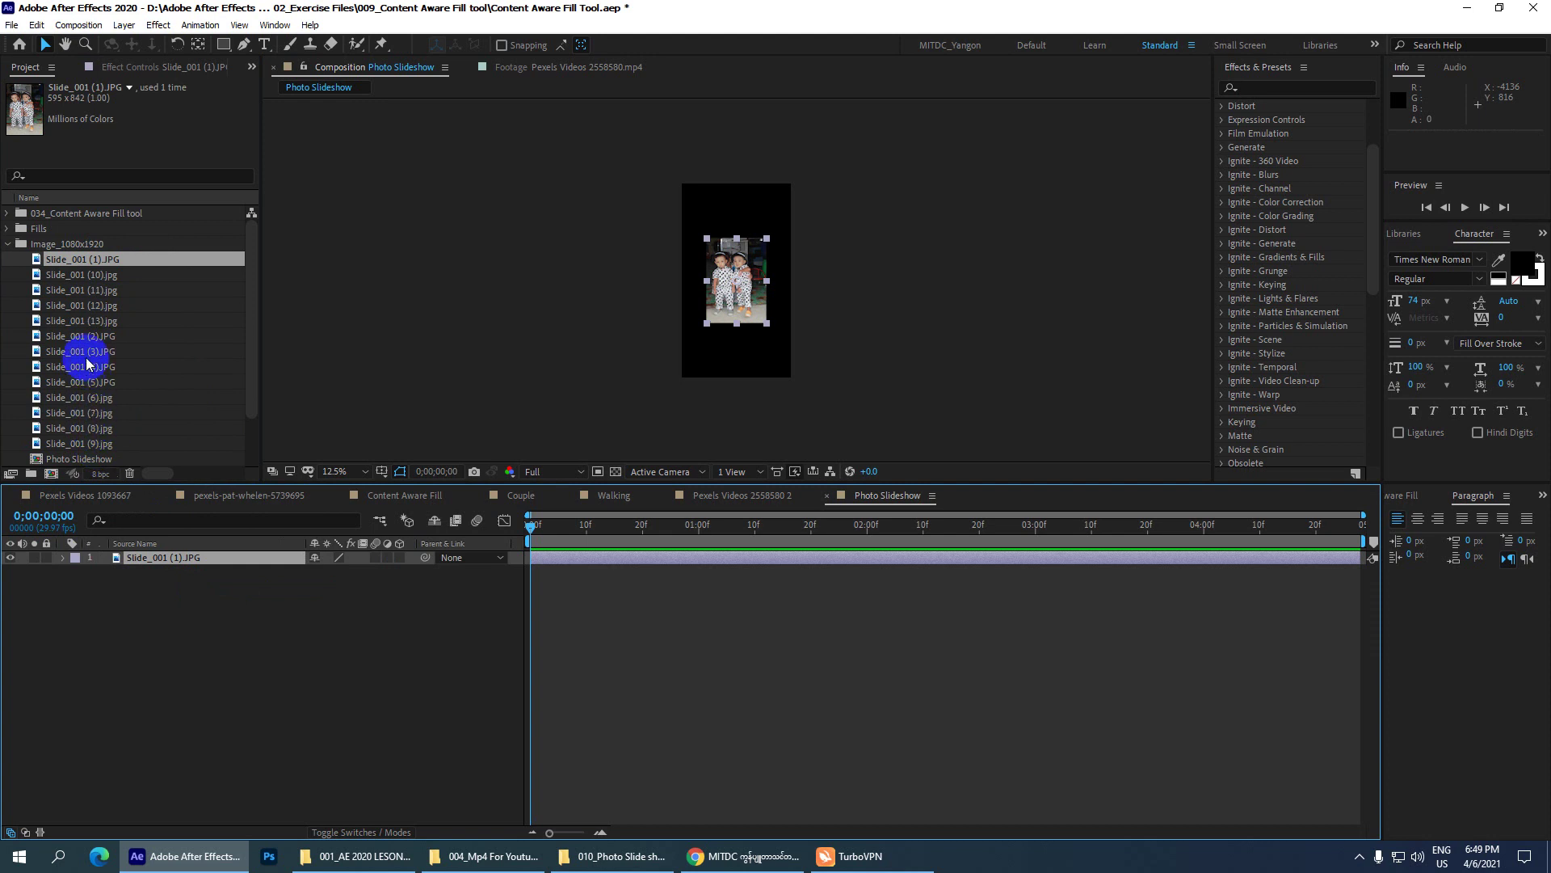
{"action": "left_click_drag", "start_coordinate": [90, 338], "coordinate": [186, 661]}
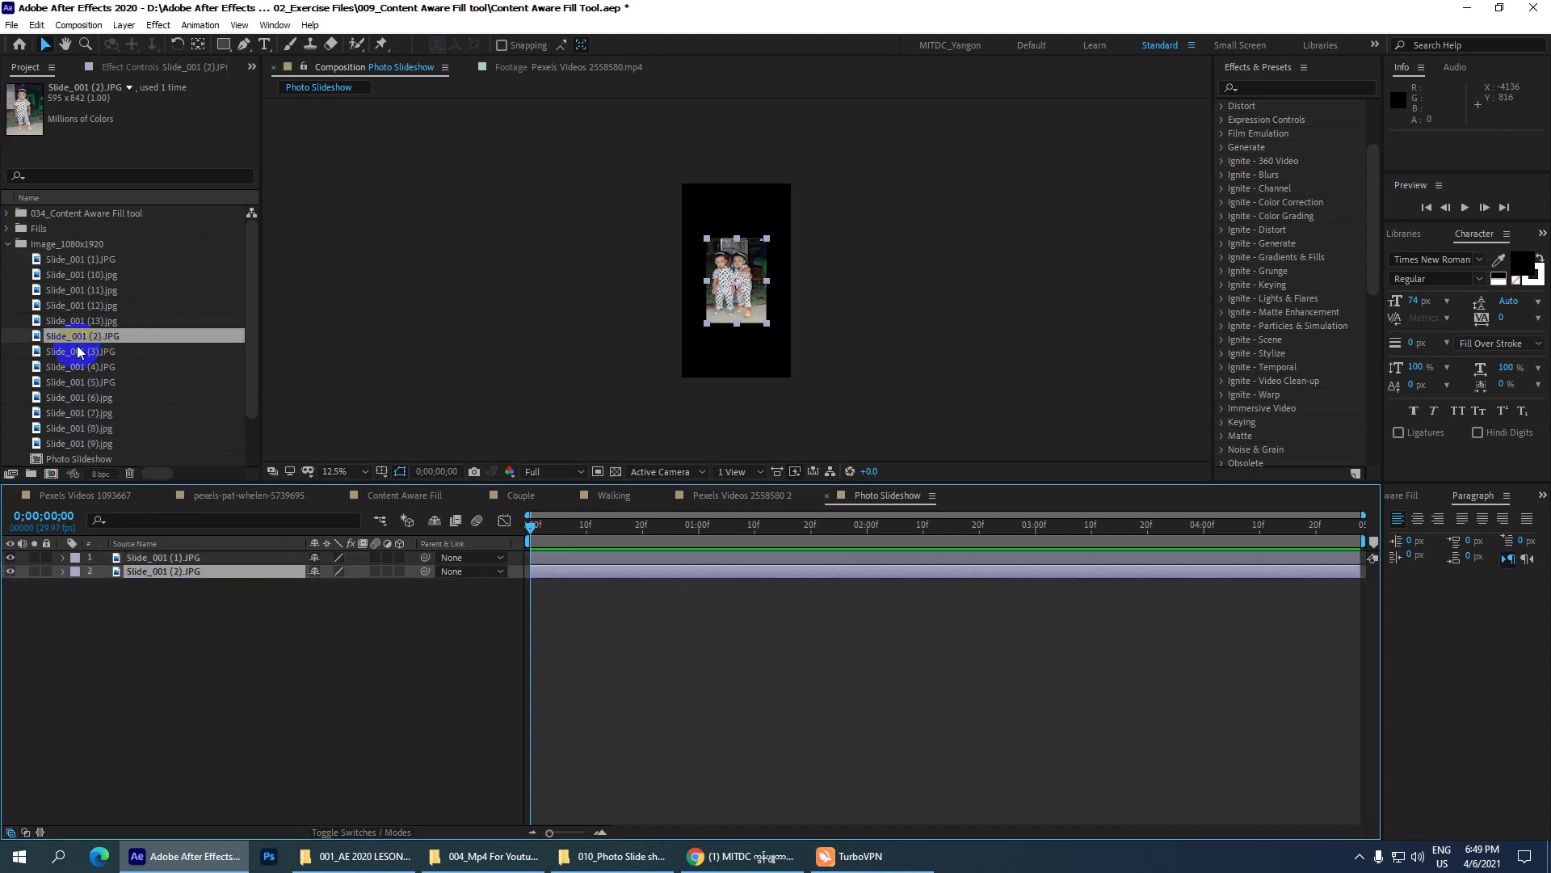
{"action": "left_click_drag", "start_coordinate": [81, 352], "coordinate": [193, 730]}
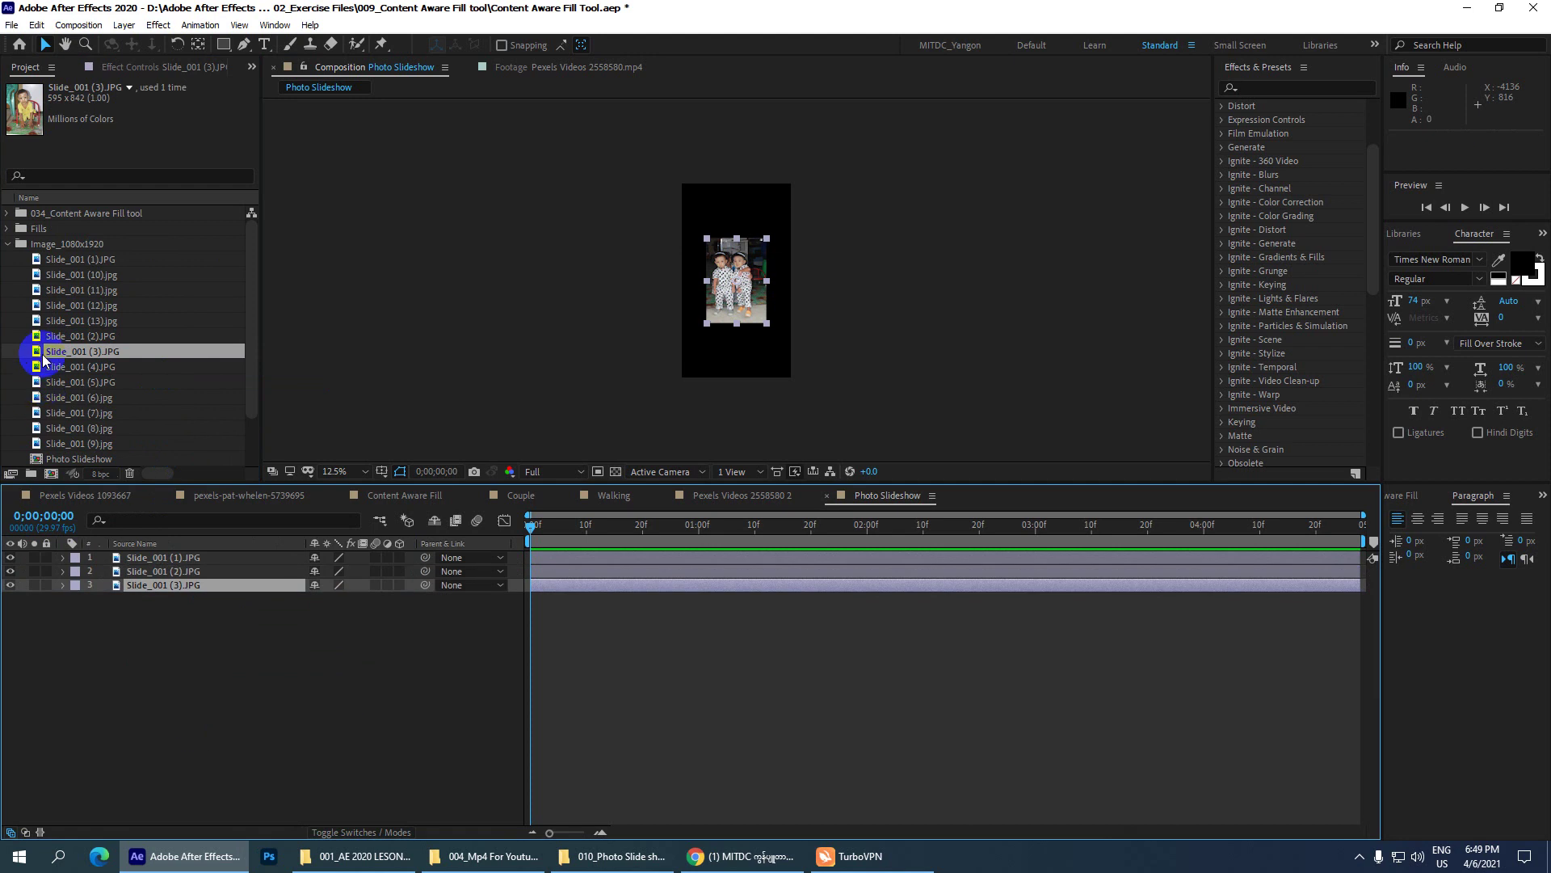
{"action": "left_click_drag", "start_coordinate": [60, 366], "coordinate": [183, 684]}
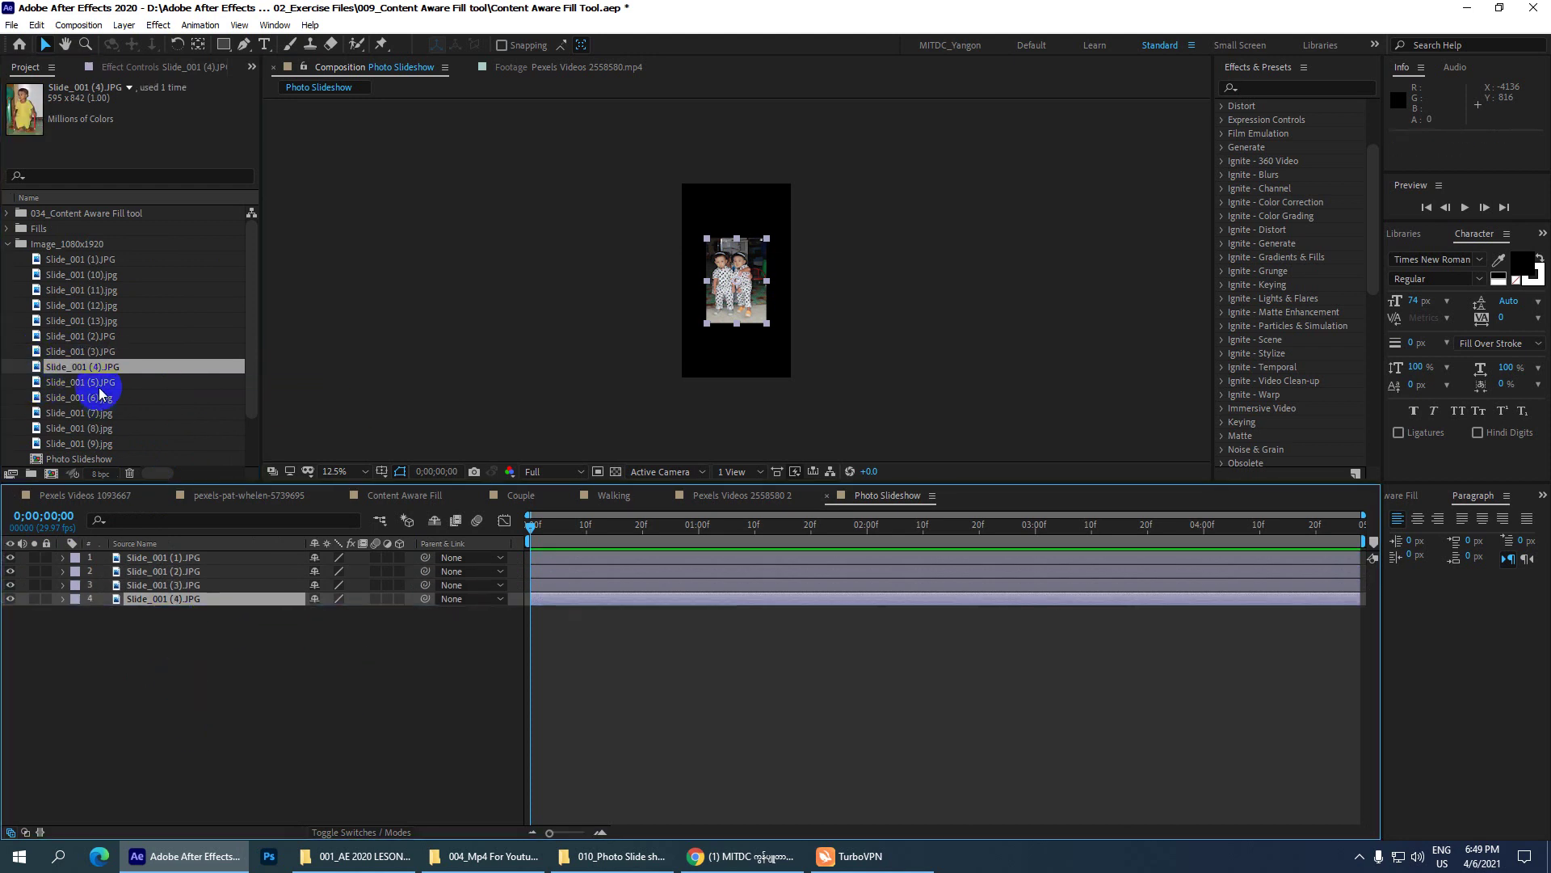
{"action": "left_click_drag", "start_coordinate": [81, 382], "coordinate": [197, 658]}
{"action": "left_click_drag", "start_coordinate": [81, 396], "coordinate": [190, 675]}
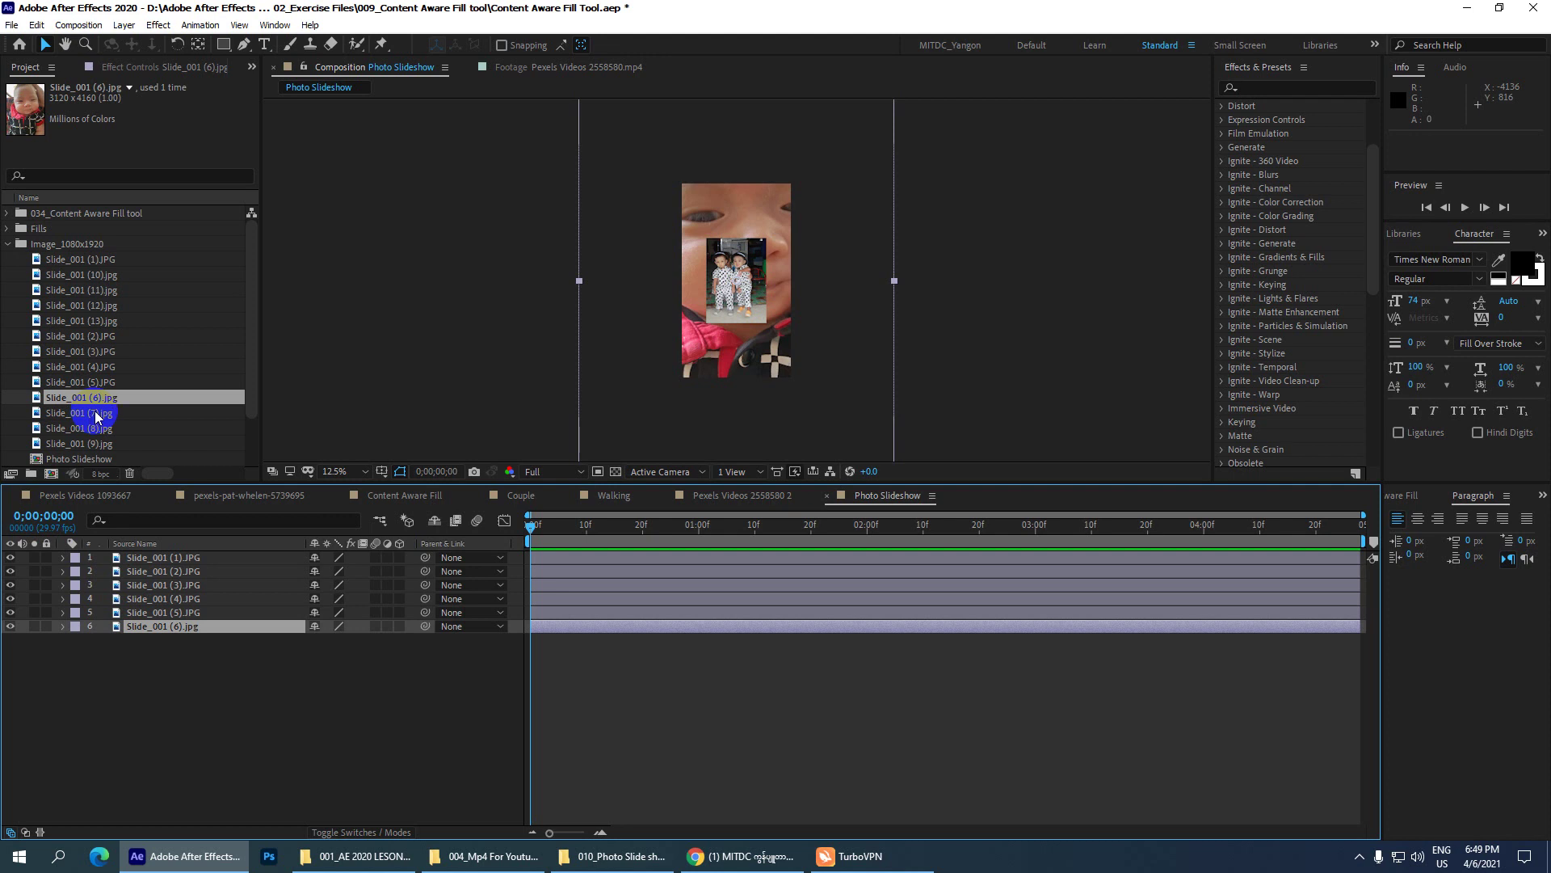
- Add photos 7–9 and 10–13 below layer 6, then select all 13 layers
{"action": "left_click", "coordinate": [93, 412]}
{"action": "left_click", "coordinate": [94, 428], "text": "shift"}
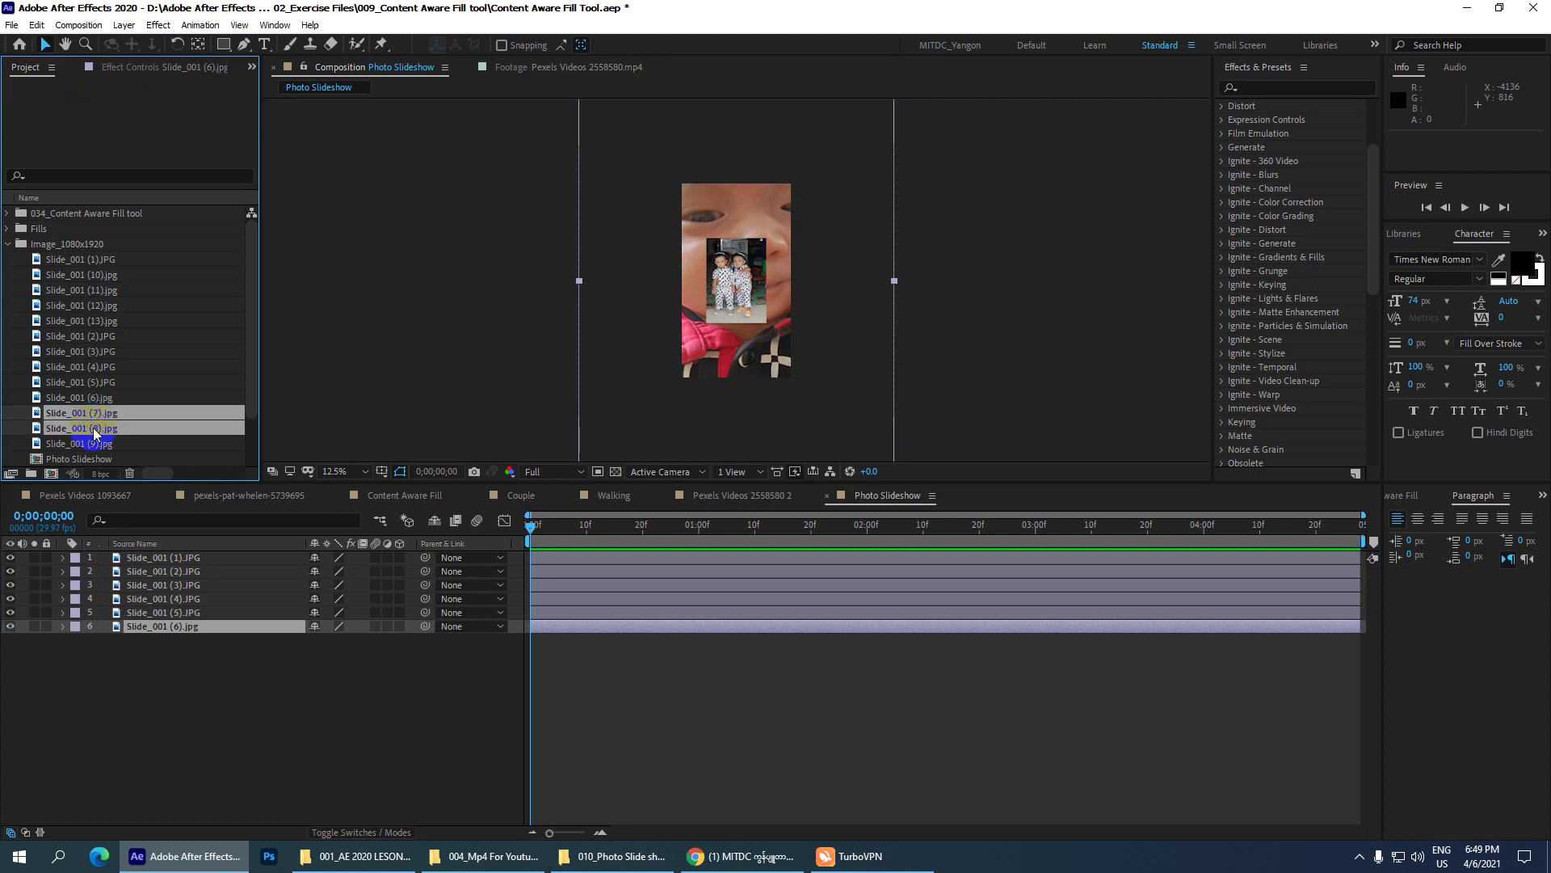
{"action": "left_click", "coordinate": [80, 444], "text": "shift"}
{"action": "left_click_drag", "start_coordinate": [100, 412], "coordinate": [168, 689]}
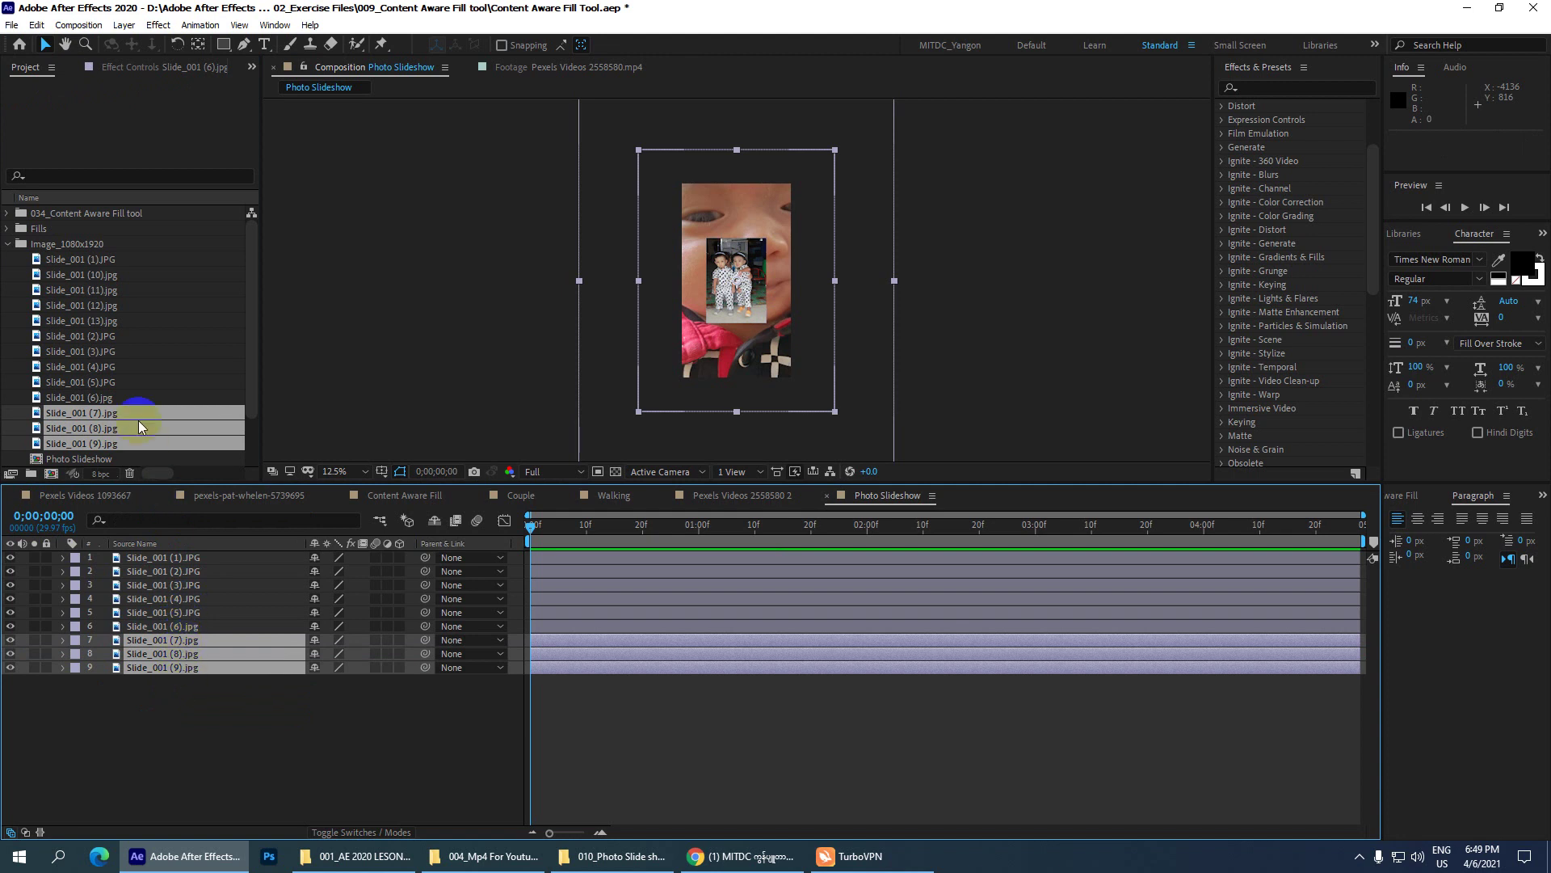
{"action": "left_click", "coordinate": [103, 275]}
{"action": "left_click", "coordinate": [104, 290], "text": "shift"}
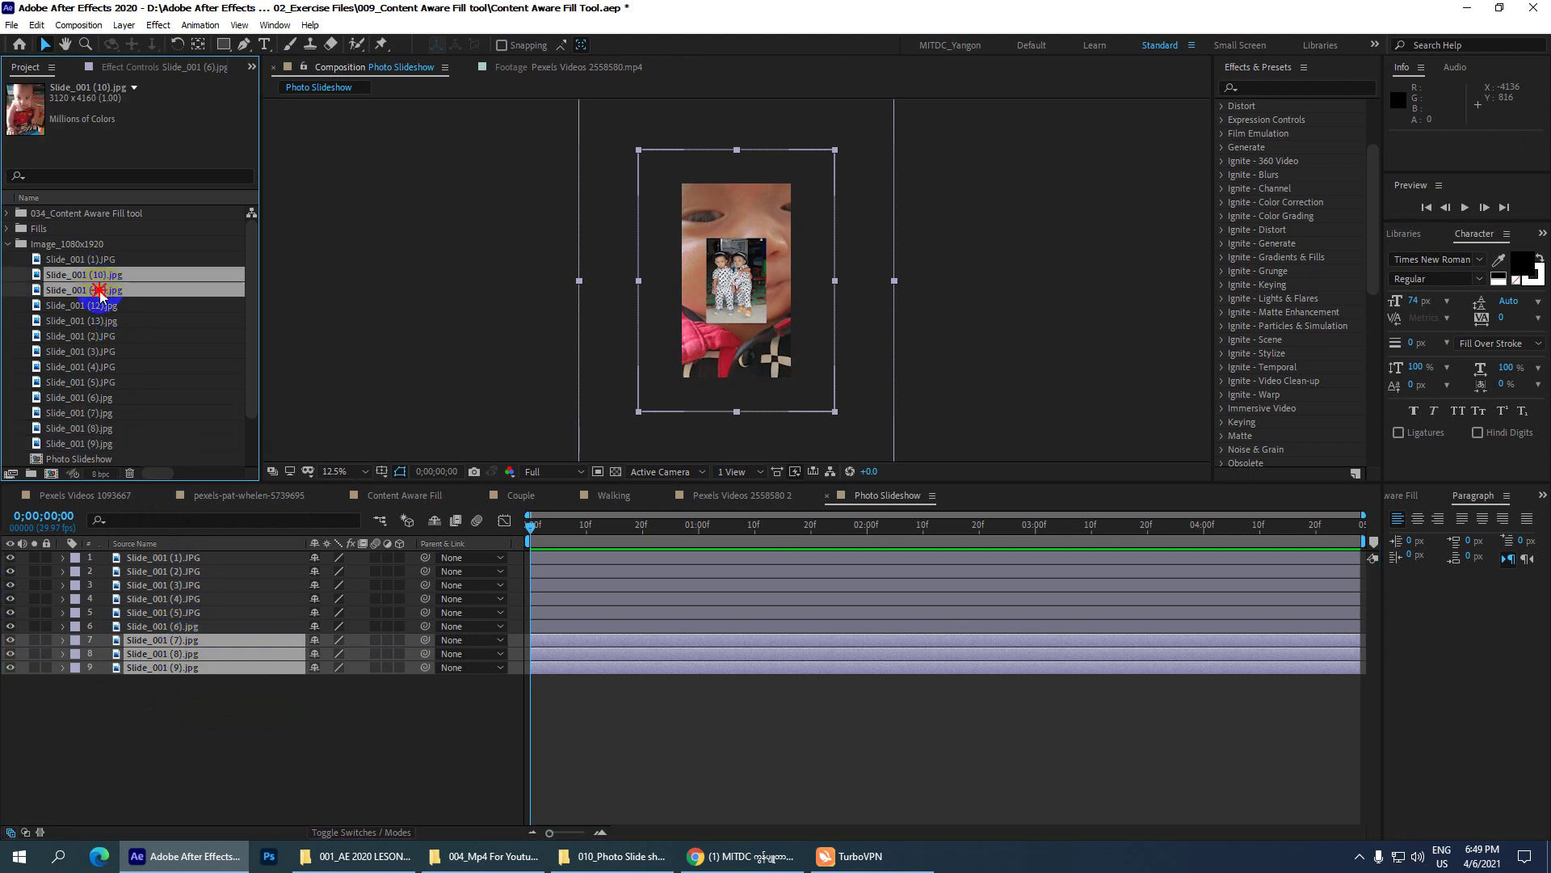
{"action": "left_click", "coordinate": [104, 306], "text": "shift"}
{"action": "left_click", "coordinate": [103, 318], "text": "shift"}
{"action": "mouse_move", "coordinate": [110, 278]}
{"action": "left_mouse_down"}
{"action": "mouse_move", "coordinate": [182, 748]}
{"action": "mouse_move", "coordinate": [168, 737]}
{"action": "mouse_move", "coordinate": [153, 537]}
{"action": "left_mouse_up"}
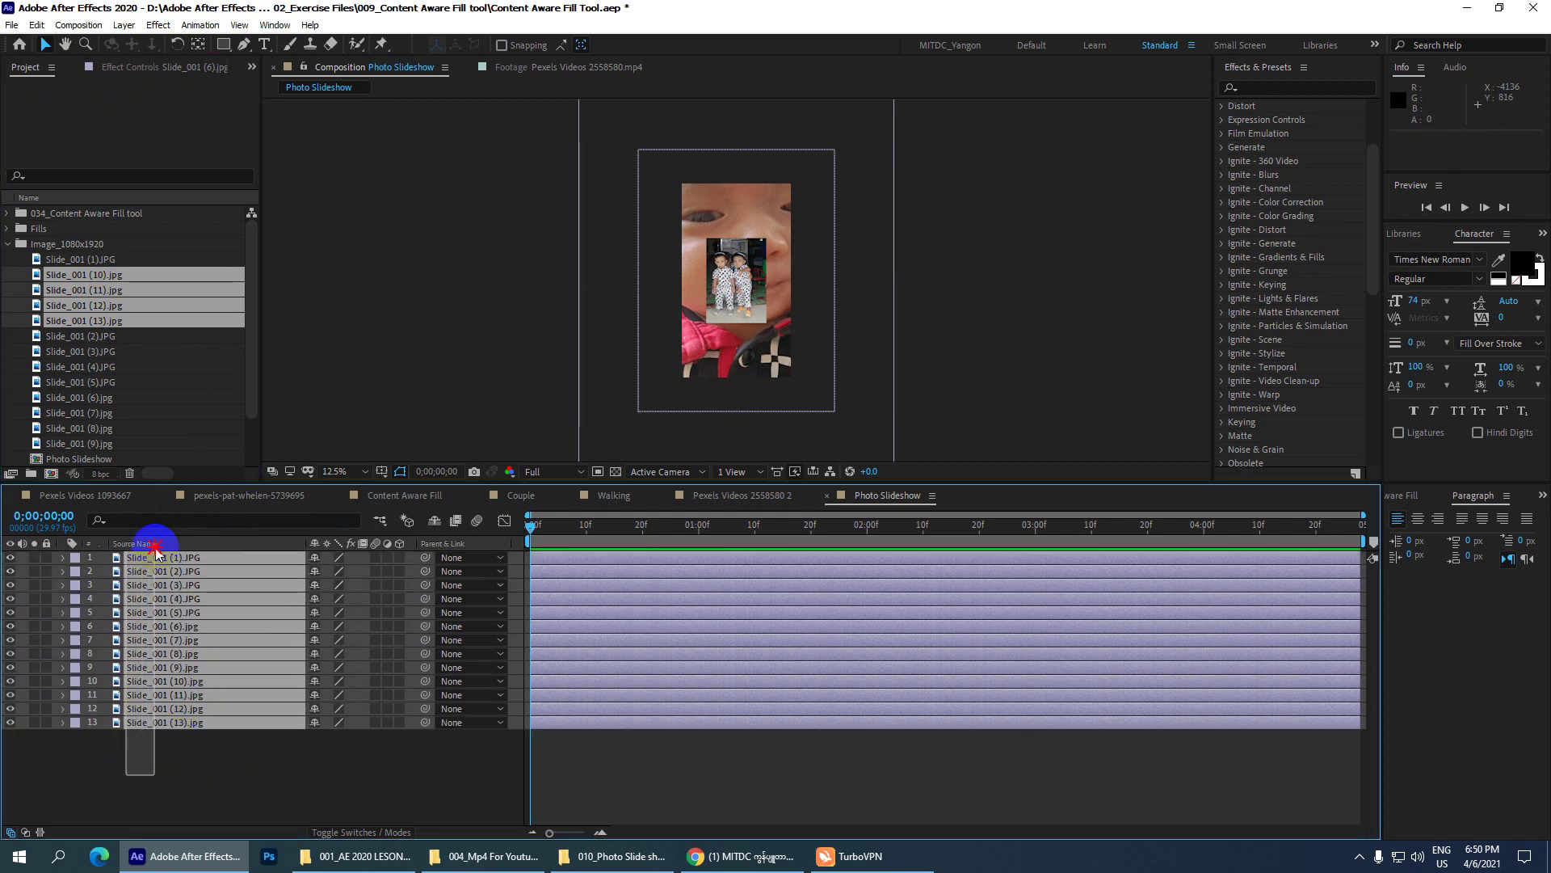
{"action": "left_click", "coordinate": [144, 755]}
{"action": "left_click_drag", "start_coordinate": [144, 756], "coordinate": [226, 537]}
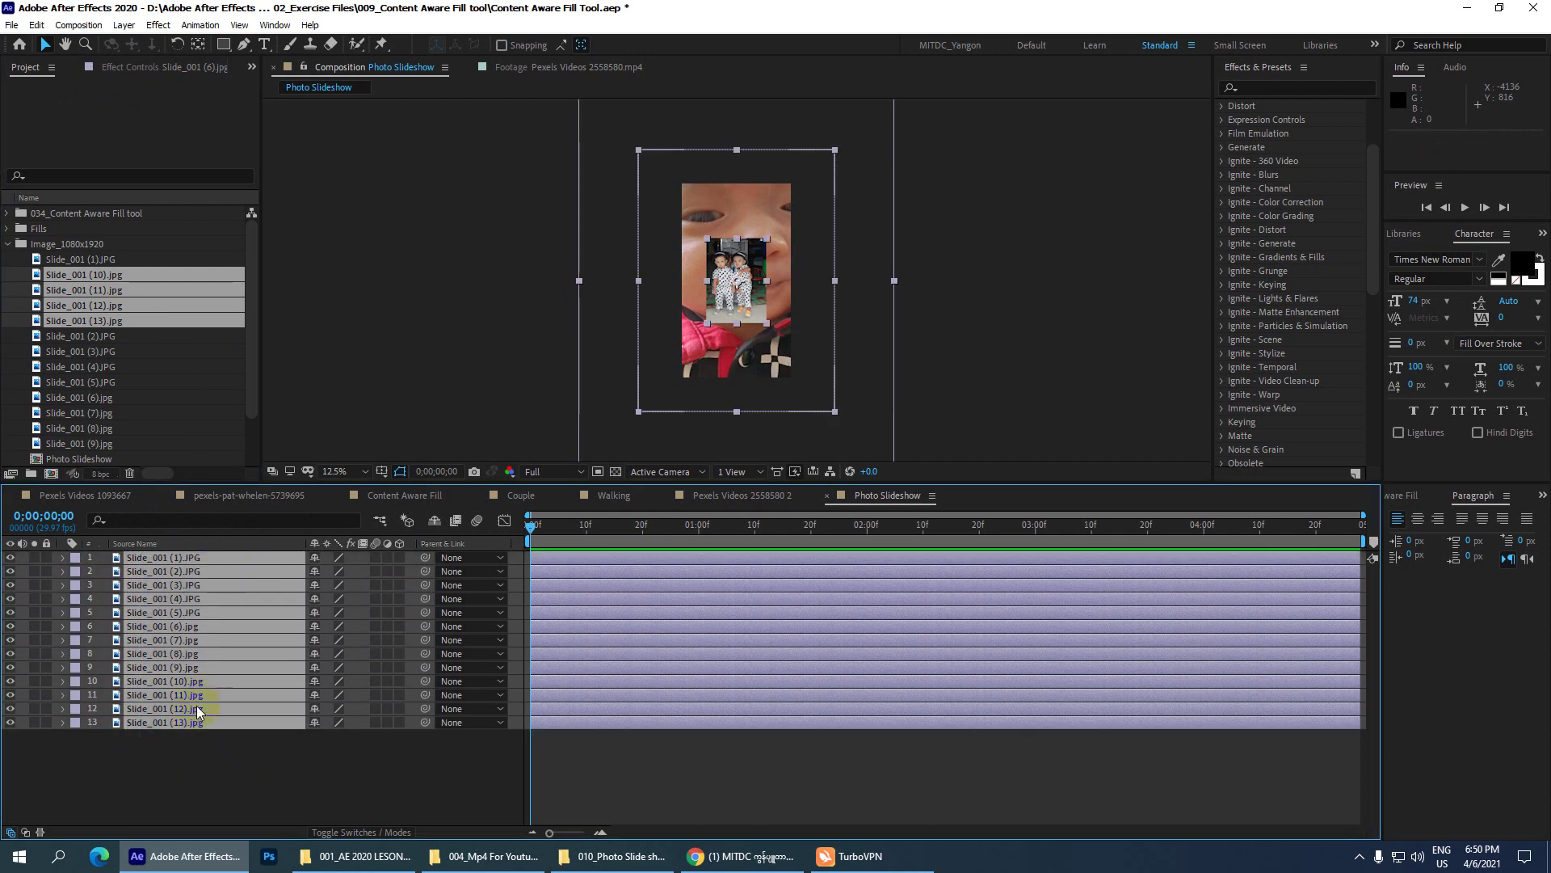
{"action": "left_click_drag", "start_coordinate": [168, 760], "coordinate": [218, 530]}
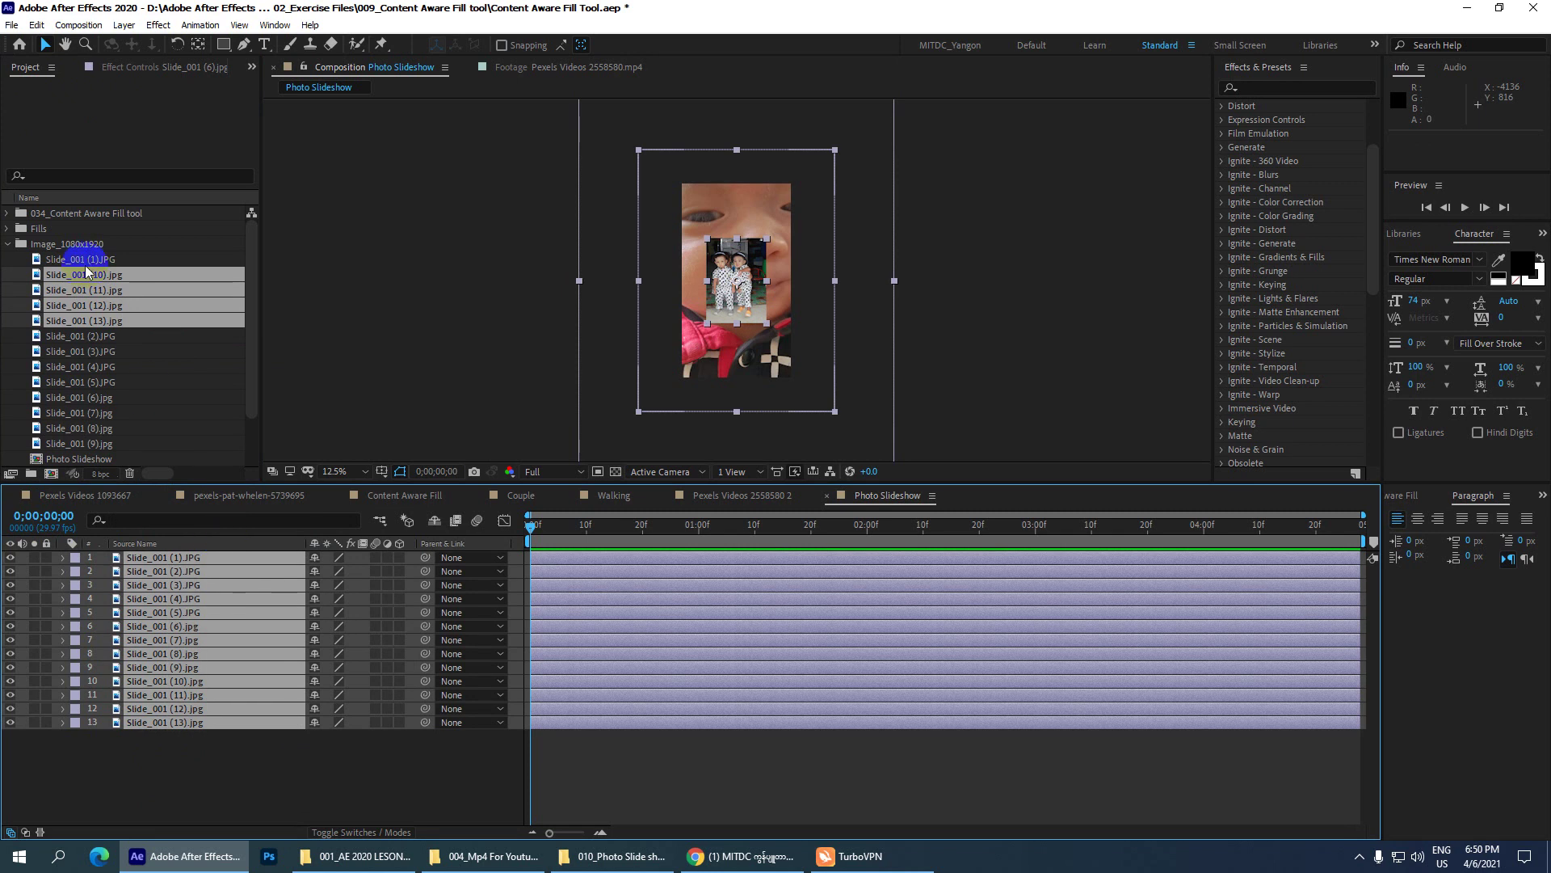
{"action": "left_click", "coordinate": [9, 246]}
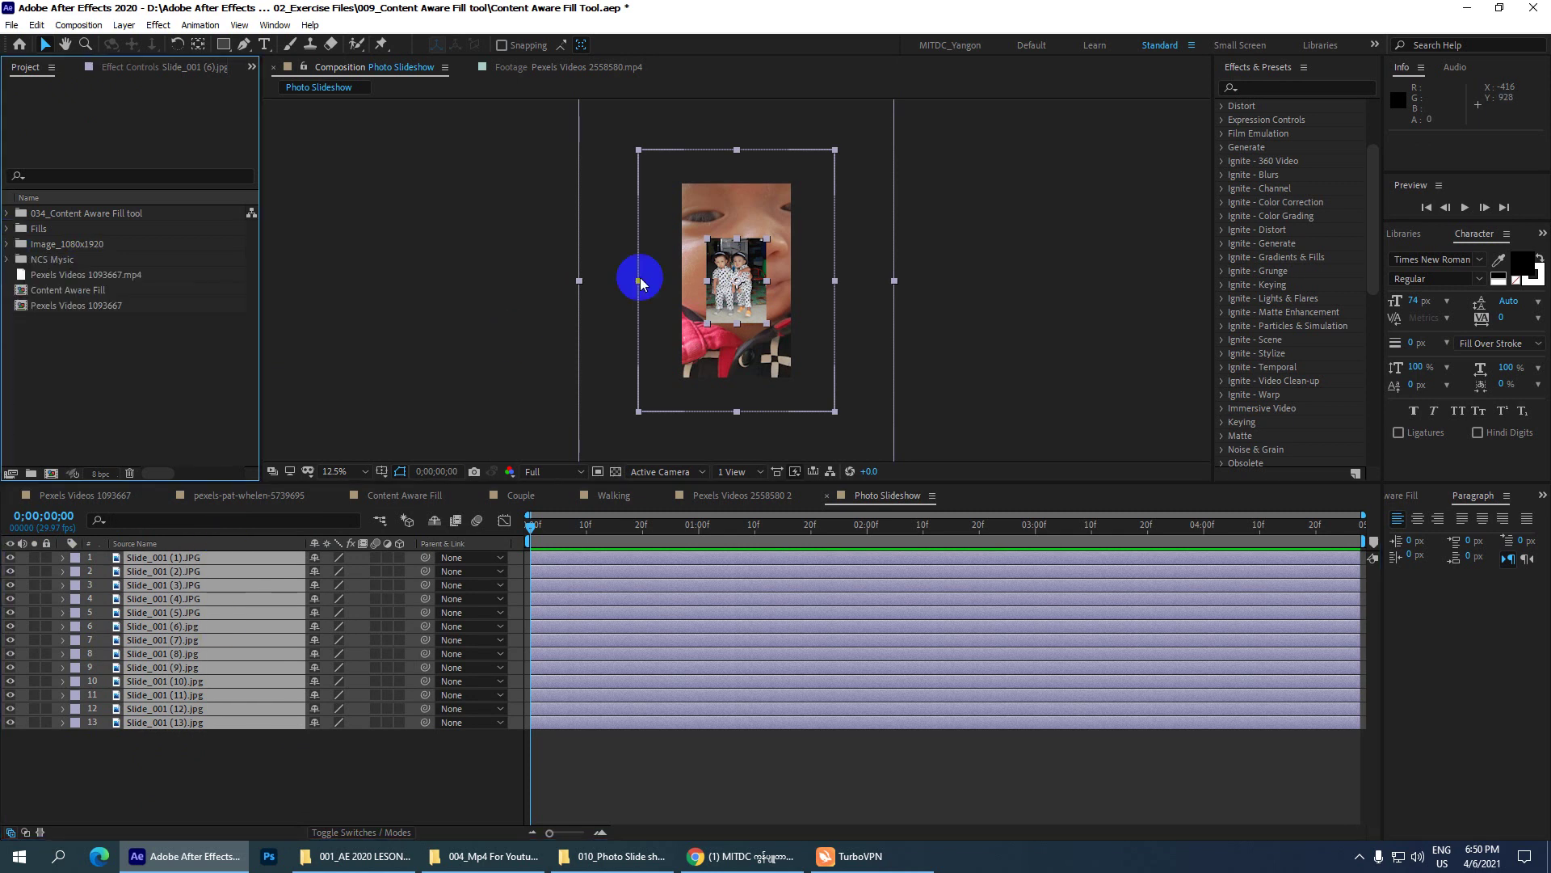
{"action": "key", "text": "comma"}
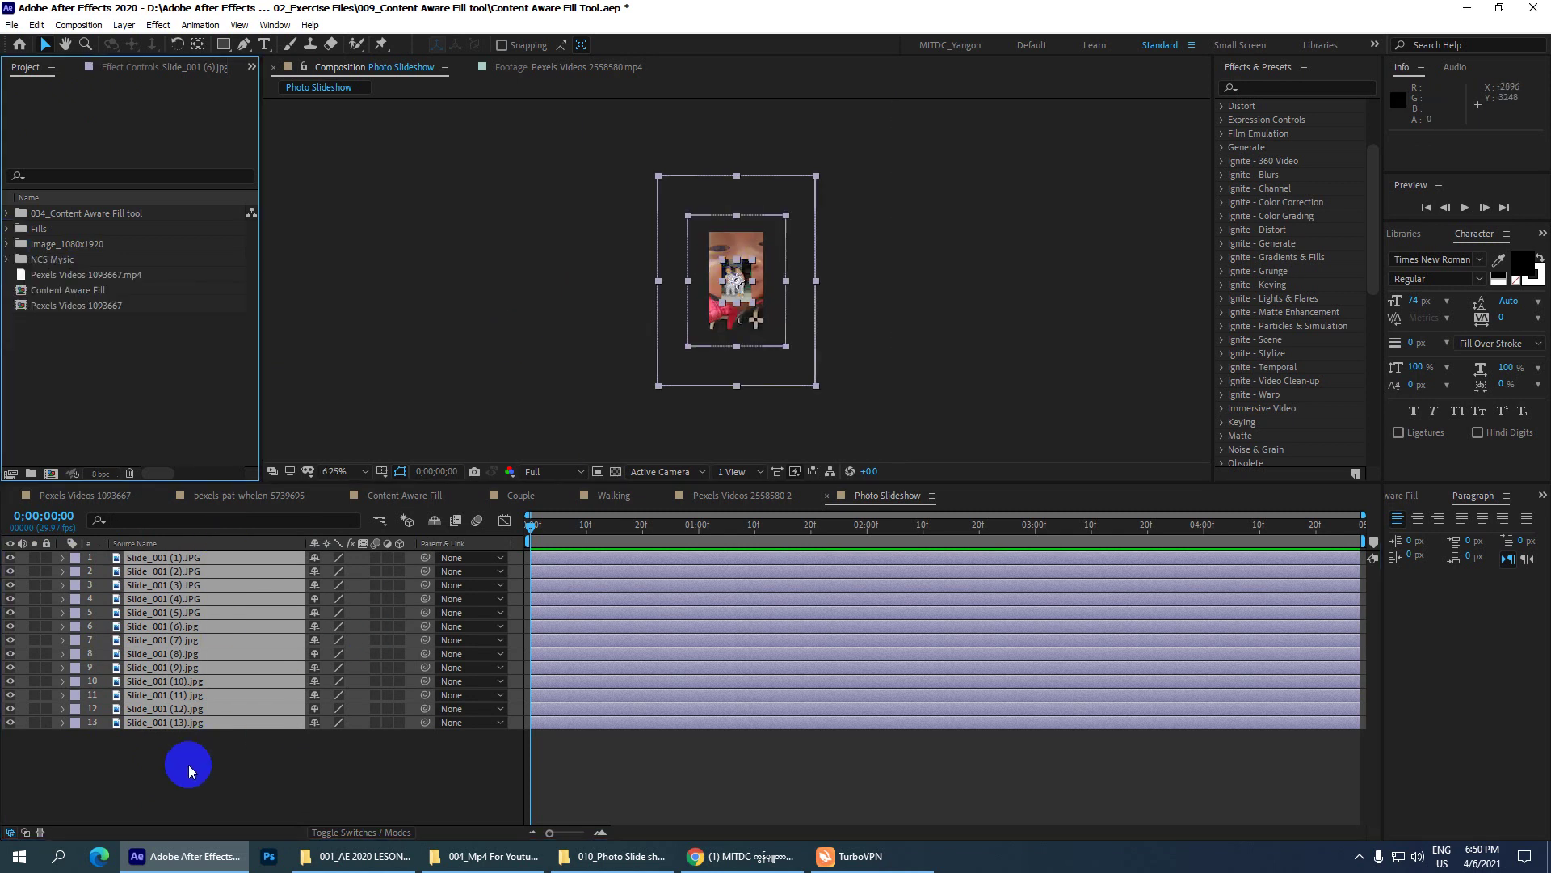
{"action": "left_click", "coordinate": [188, 765]}
{"action": "left_click", "coordinate": [179, 558]}
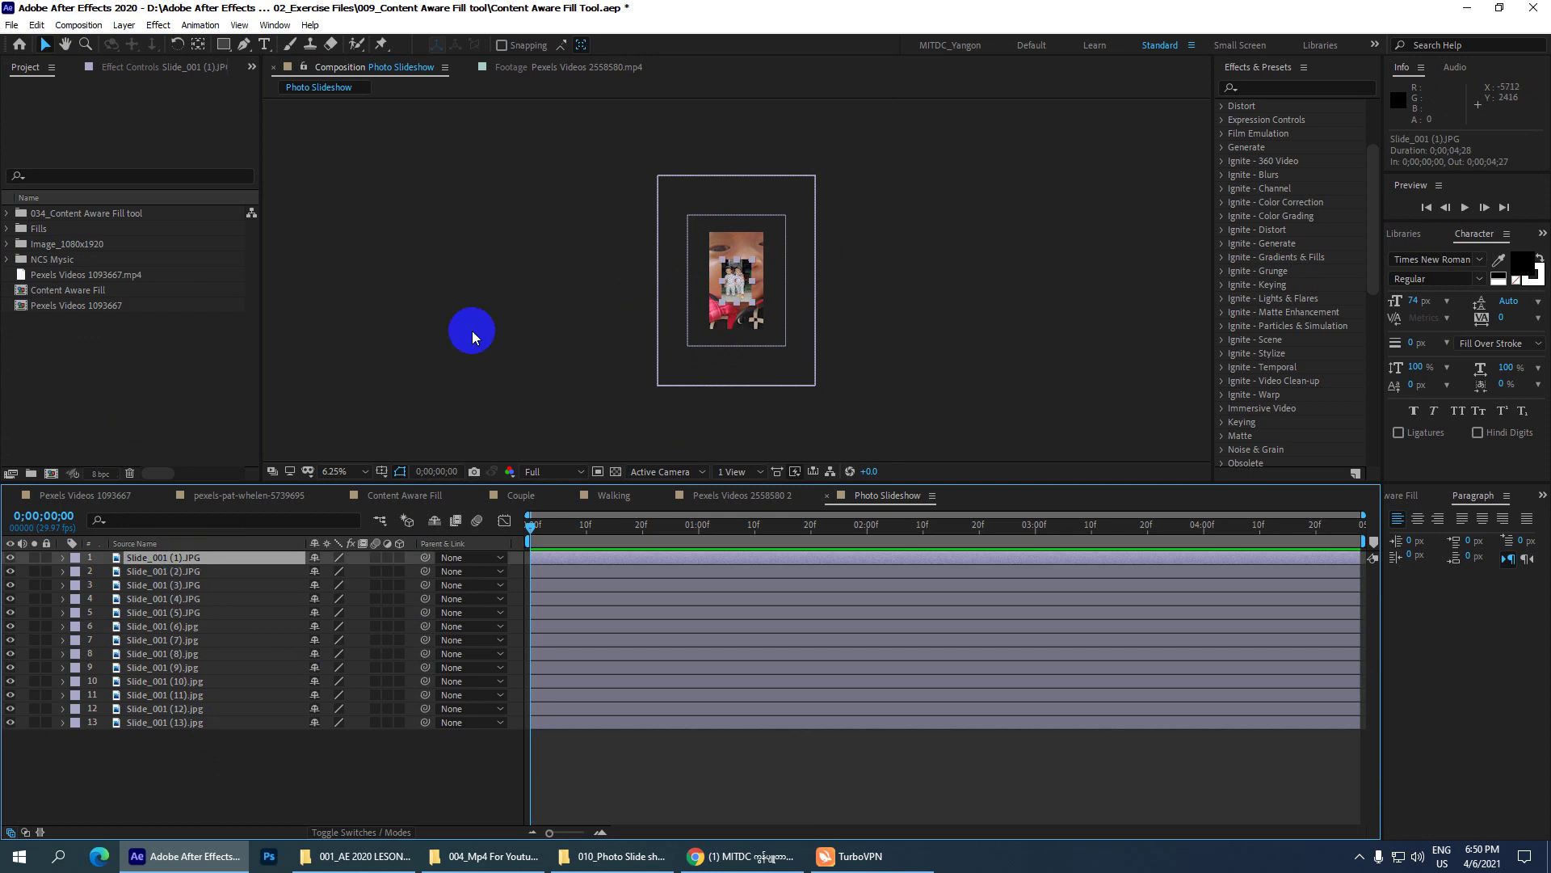
{"action": "left_click", "coordinate": [182, 572]}
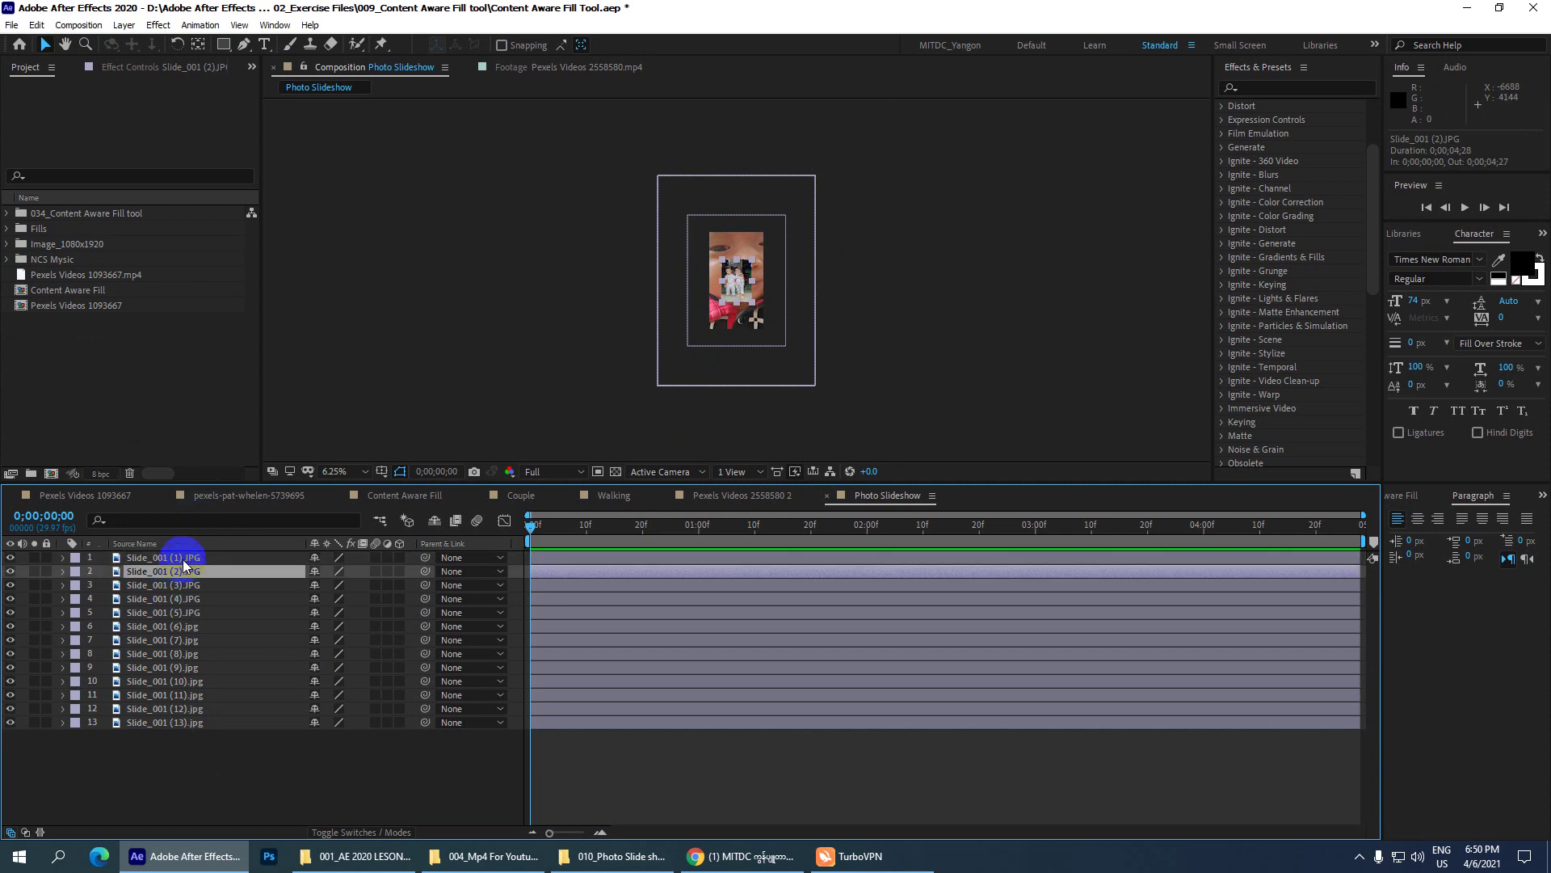
{"action": "left_click", "coordinate": [181, 558]}
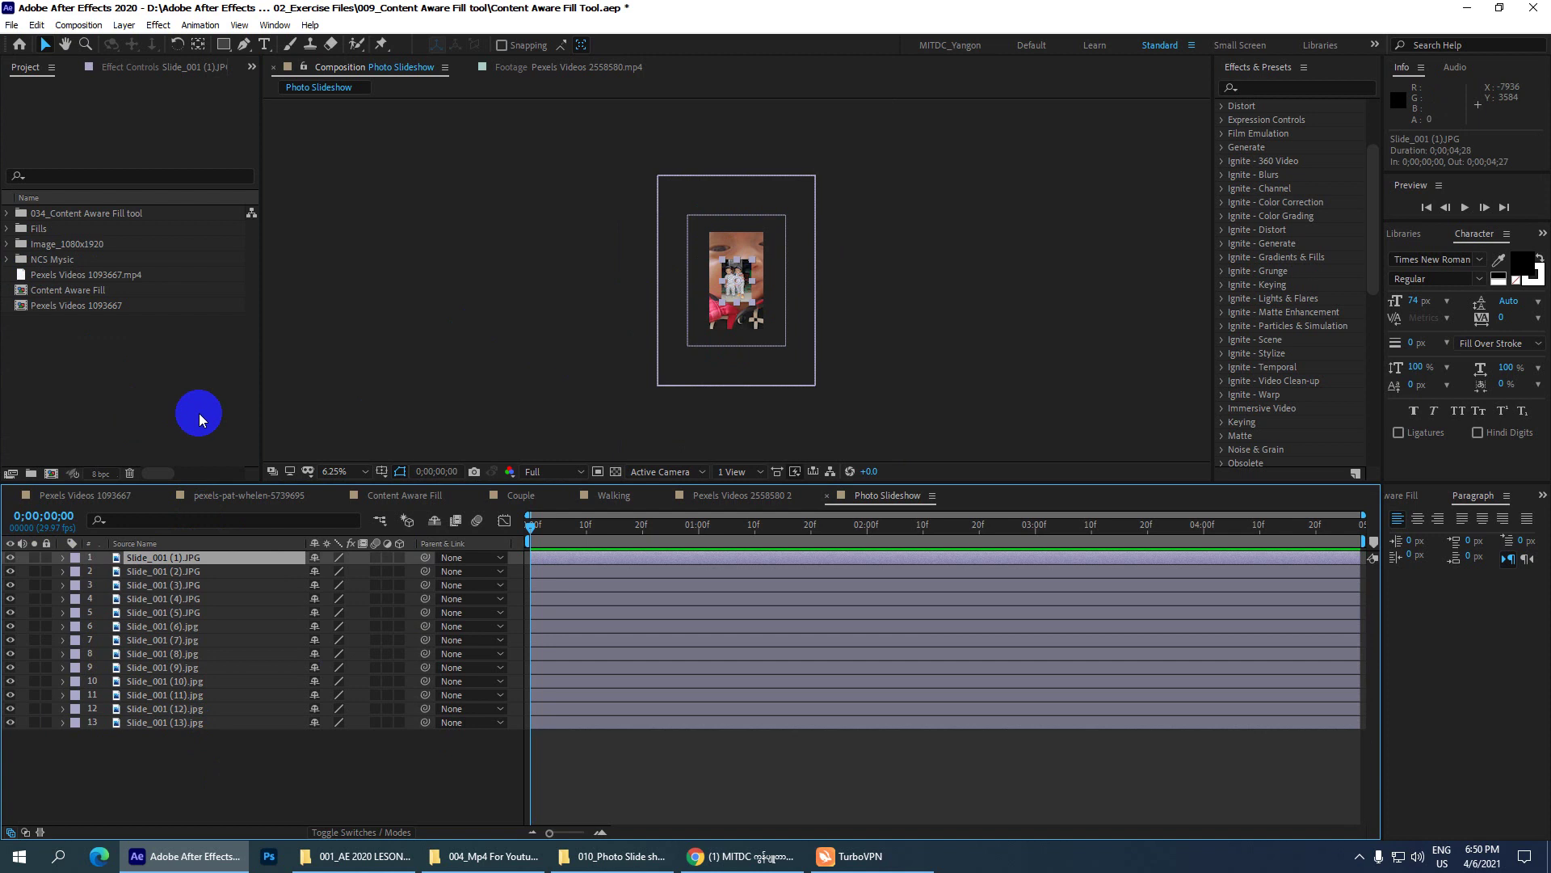
{"action": "scroll", "coordinate": [777, 272], "scroll_direction": "up", "scroll_amount": 1}
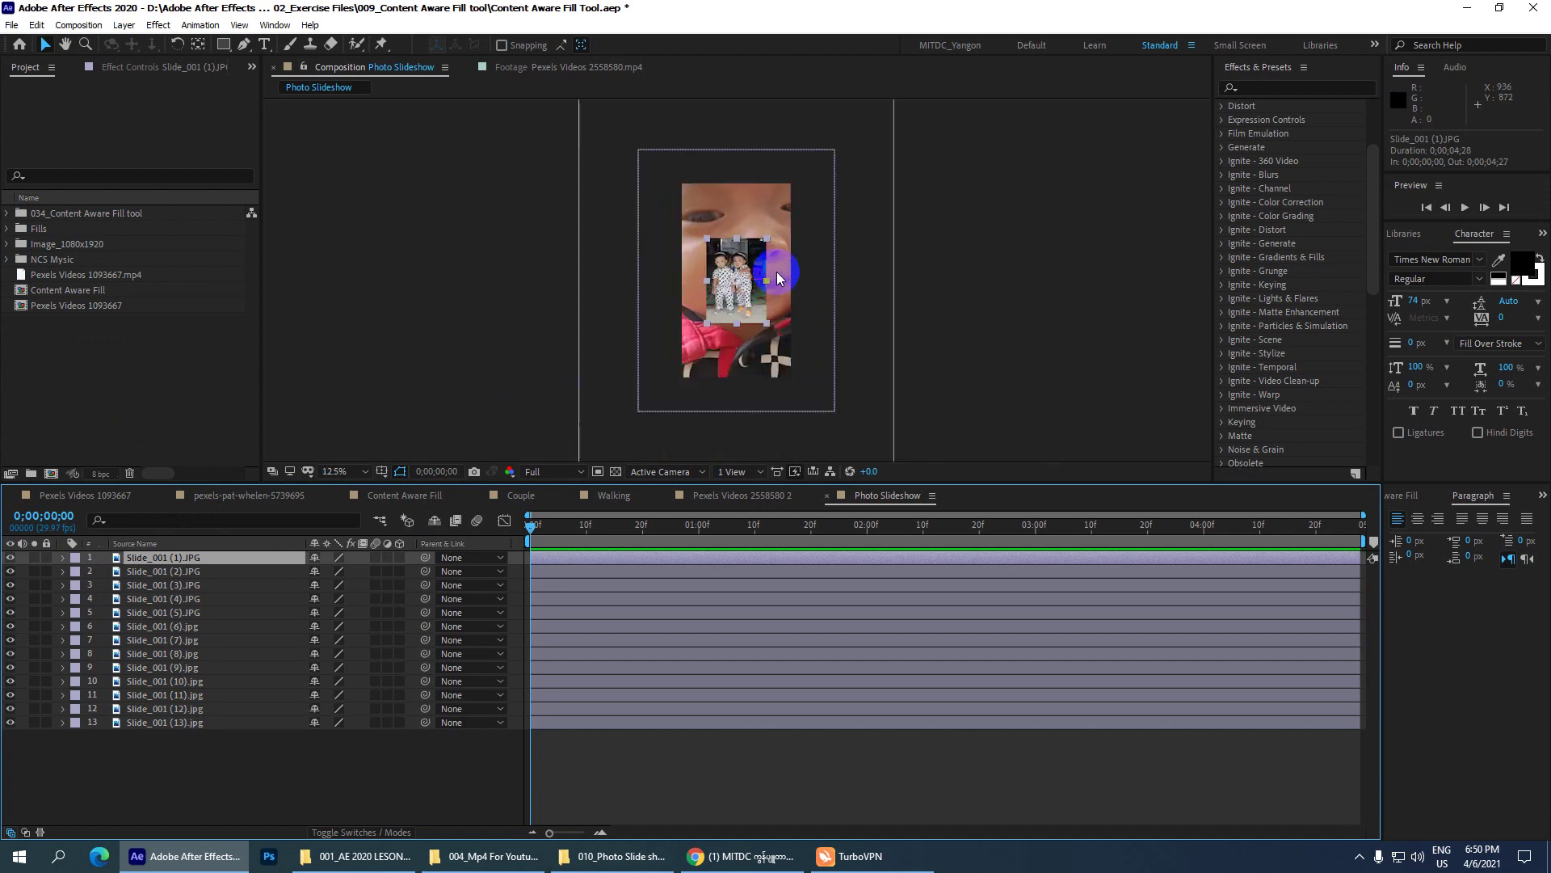
{"action": "scroll", "coordinate": [777, 272], "scroll_direction": "up", "scroll_amount": 1}
{"action": "scroll", "coordinate": [777, 272], "scroll_direction": "down", "scroll_amount": 1}
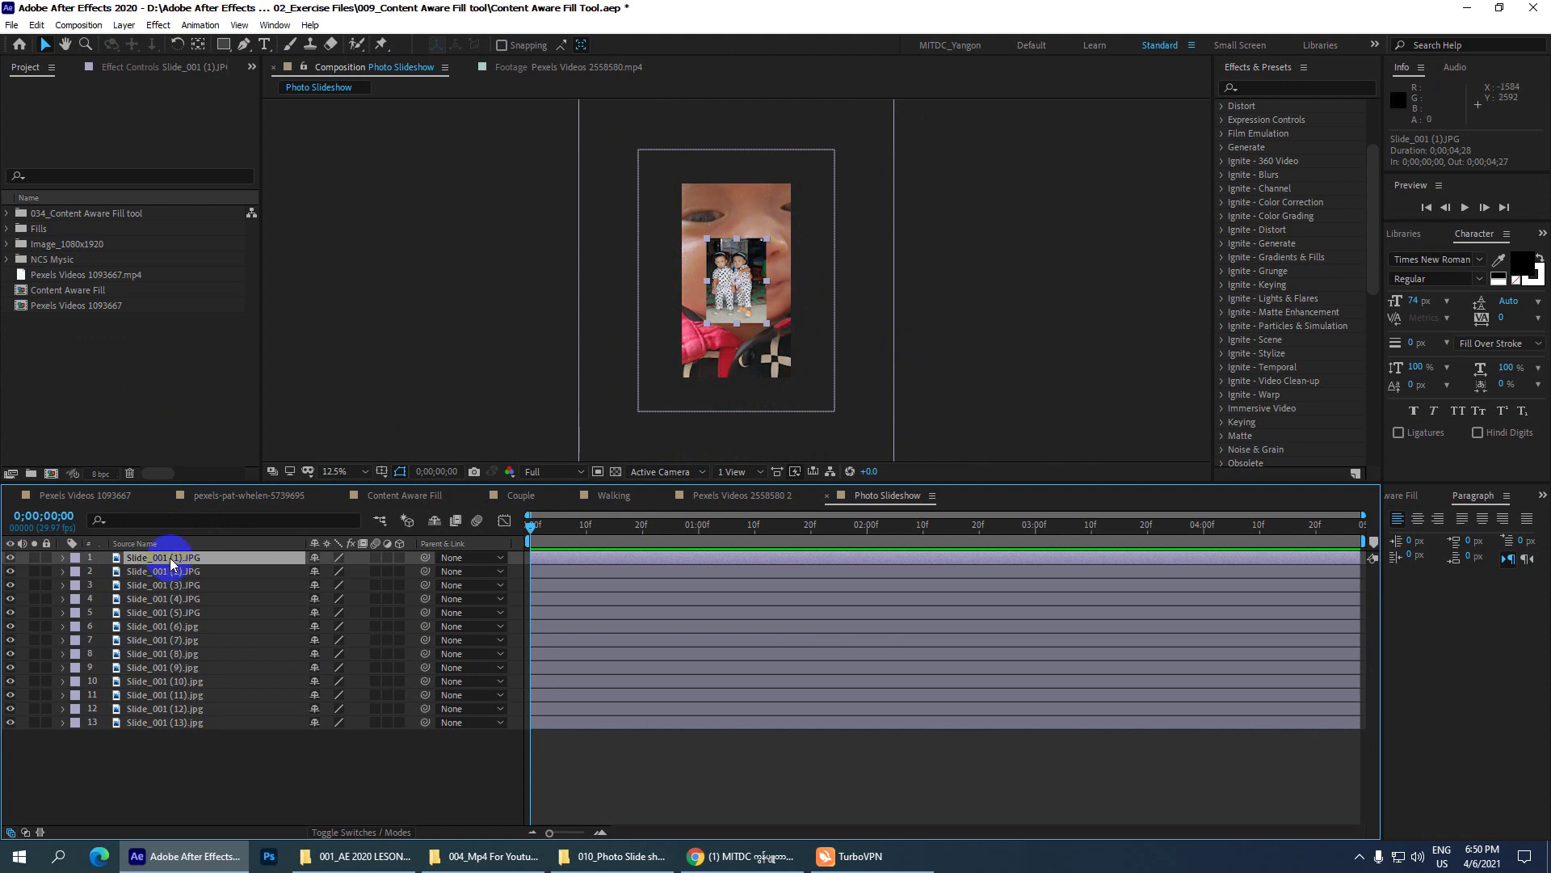
{"action": "left_click", "coordinate": [724, 251]}
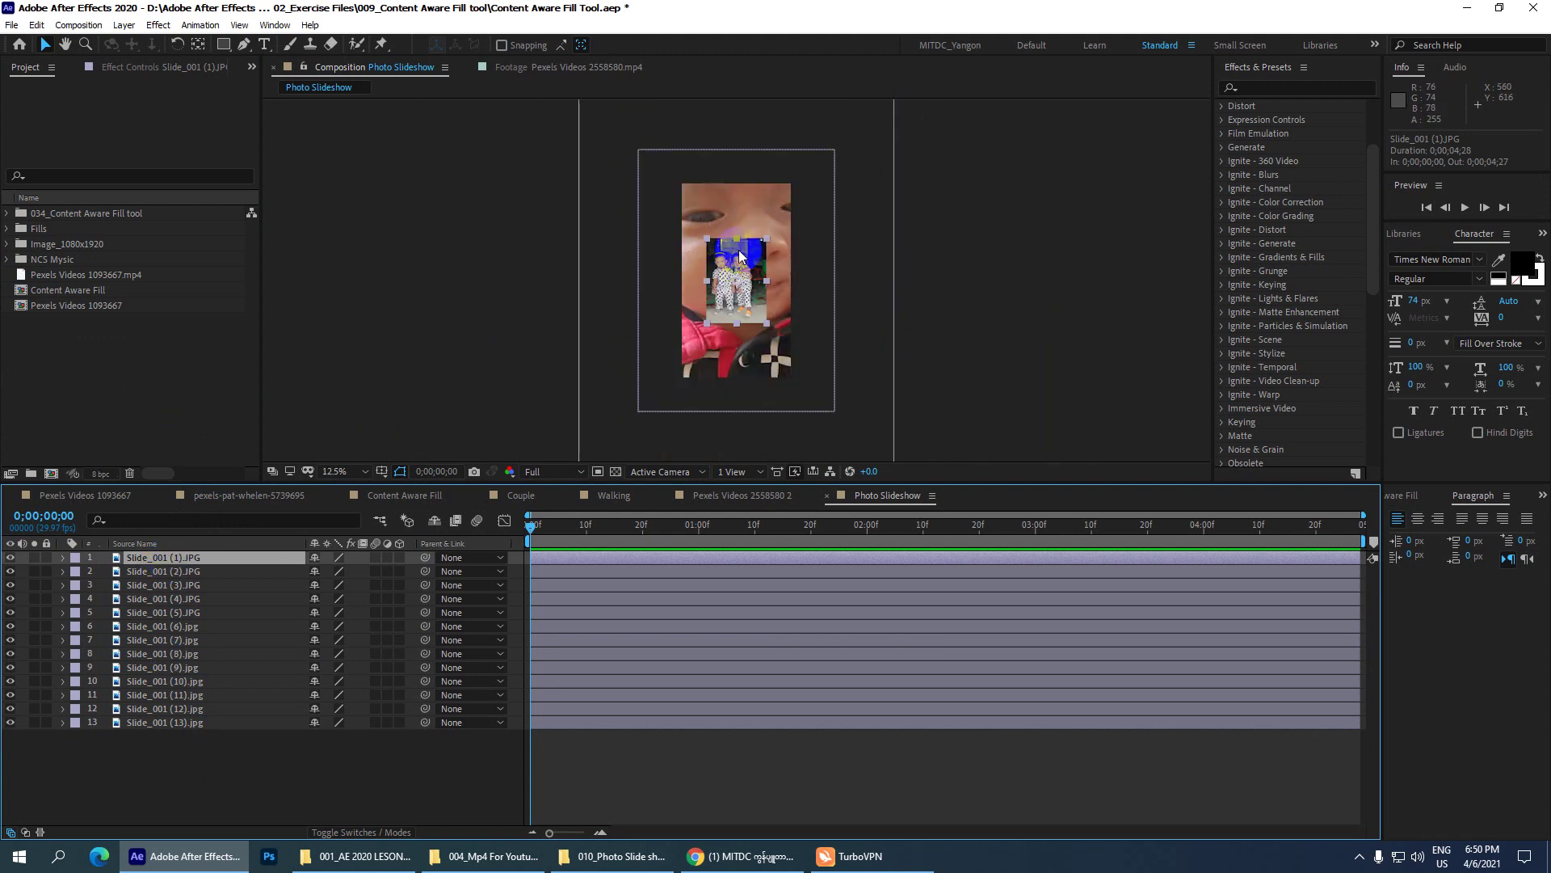
{"action": "left_click", "coordinate": [700, 184]}
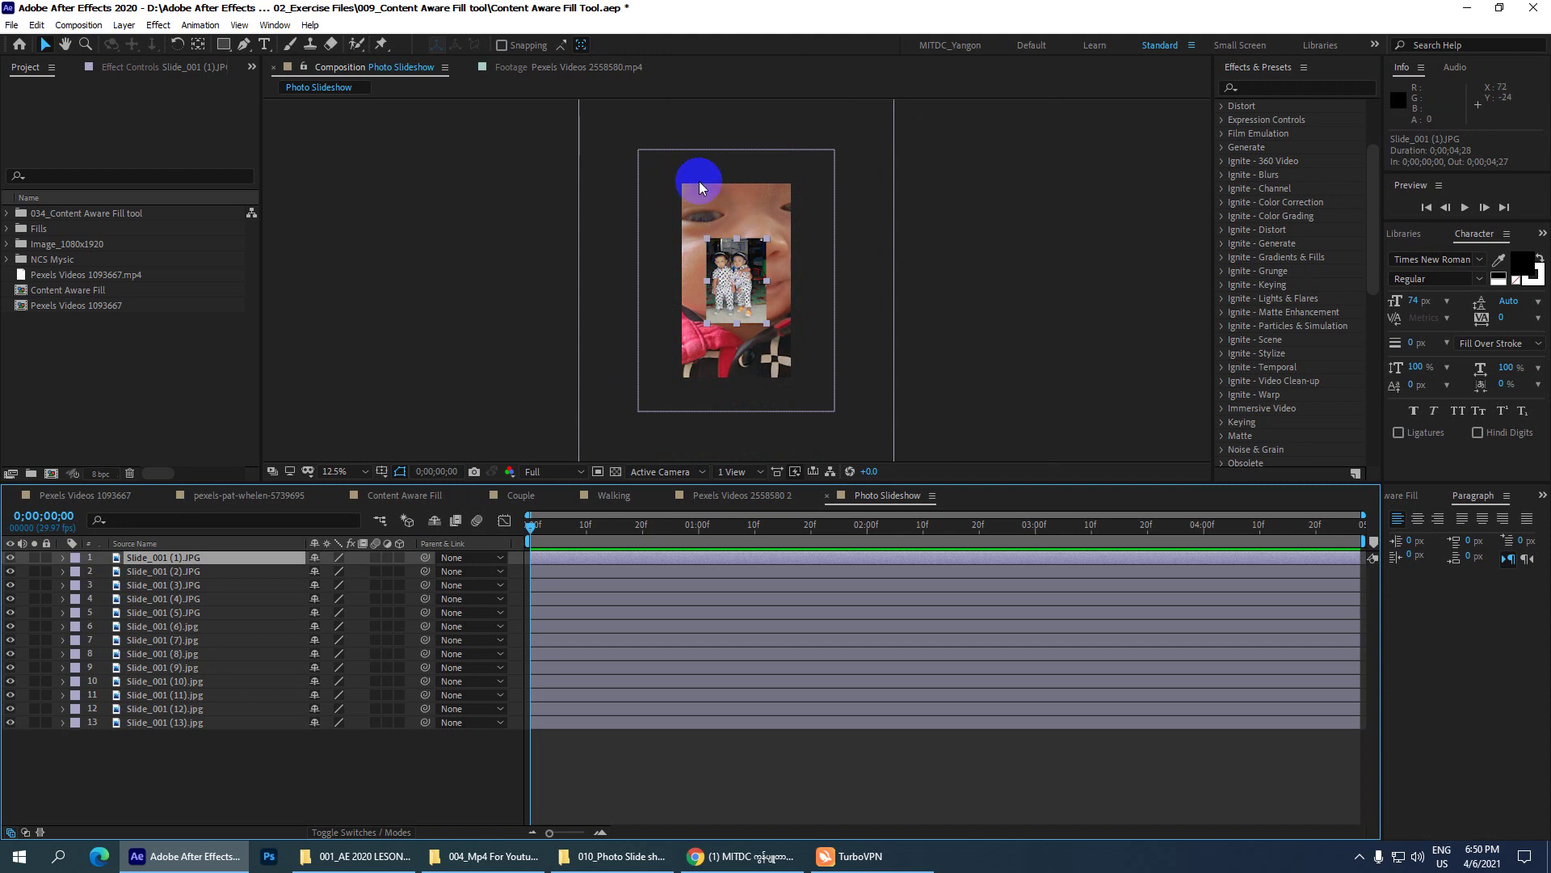
{"action": "right_click", "coordinate": [152, 560]}
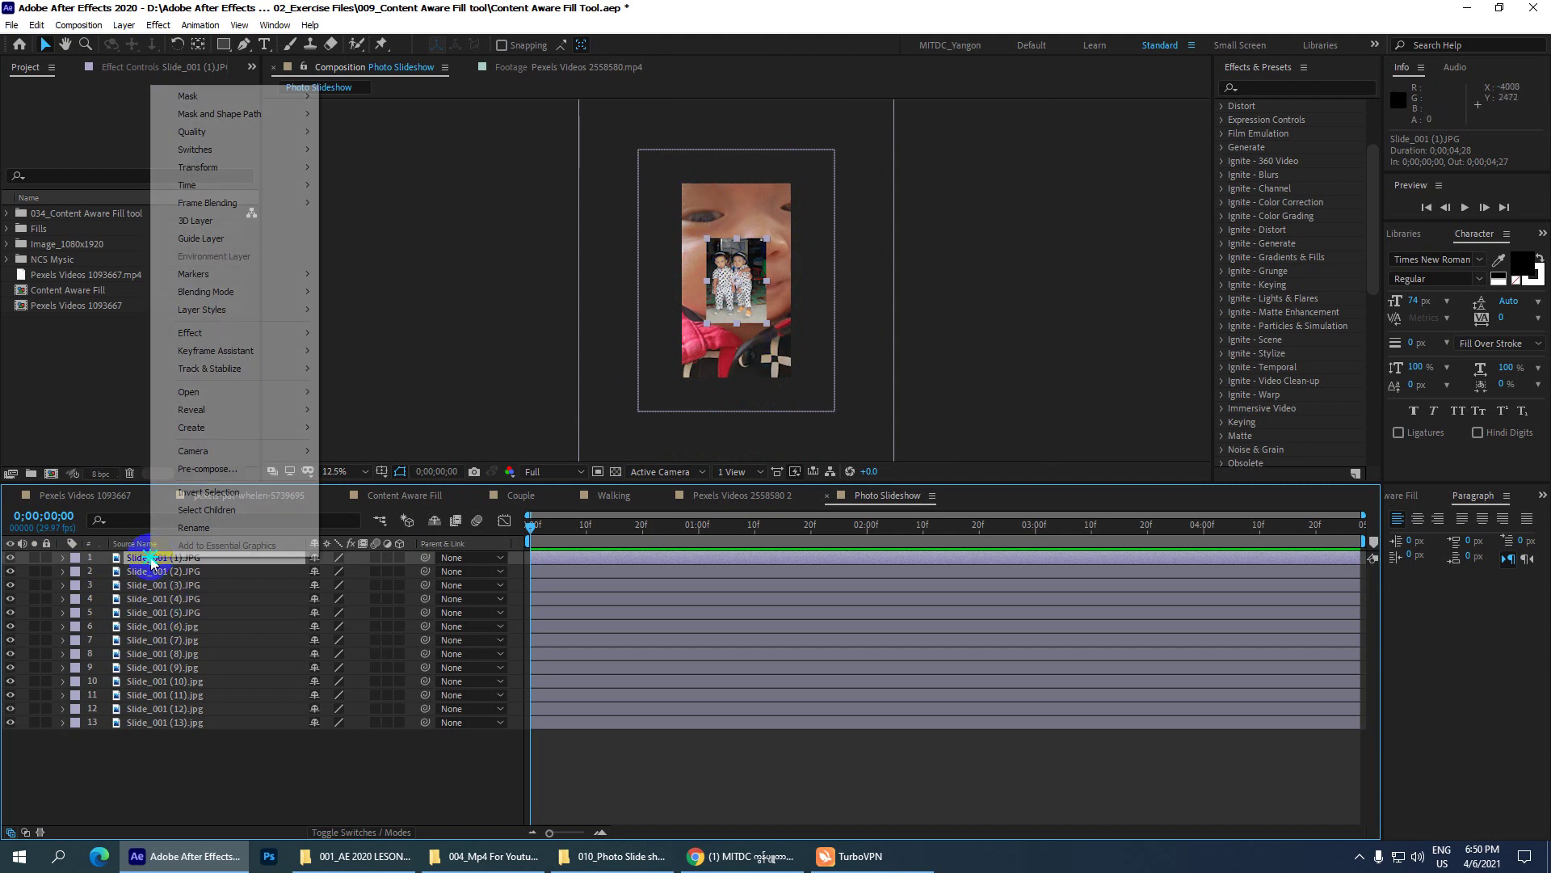
{"action": "mouse_move", "coordinate": [284, 172]}
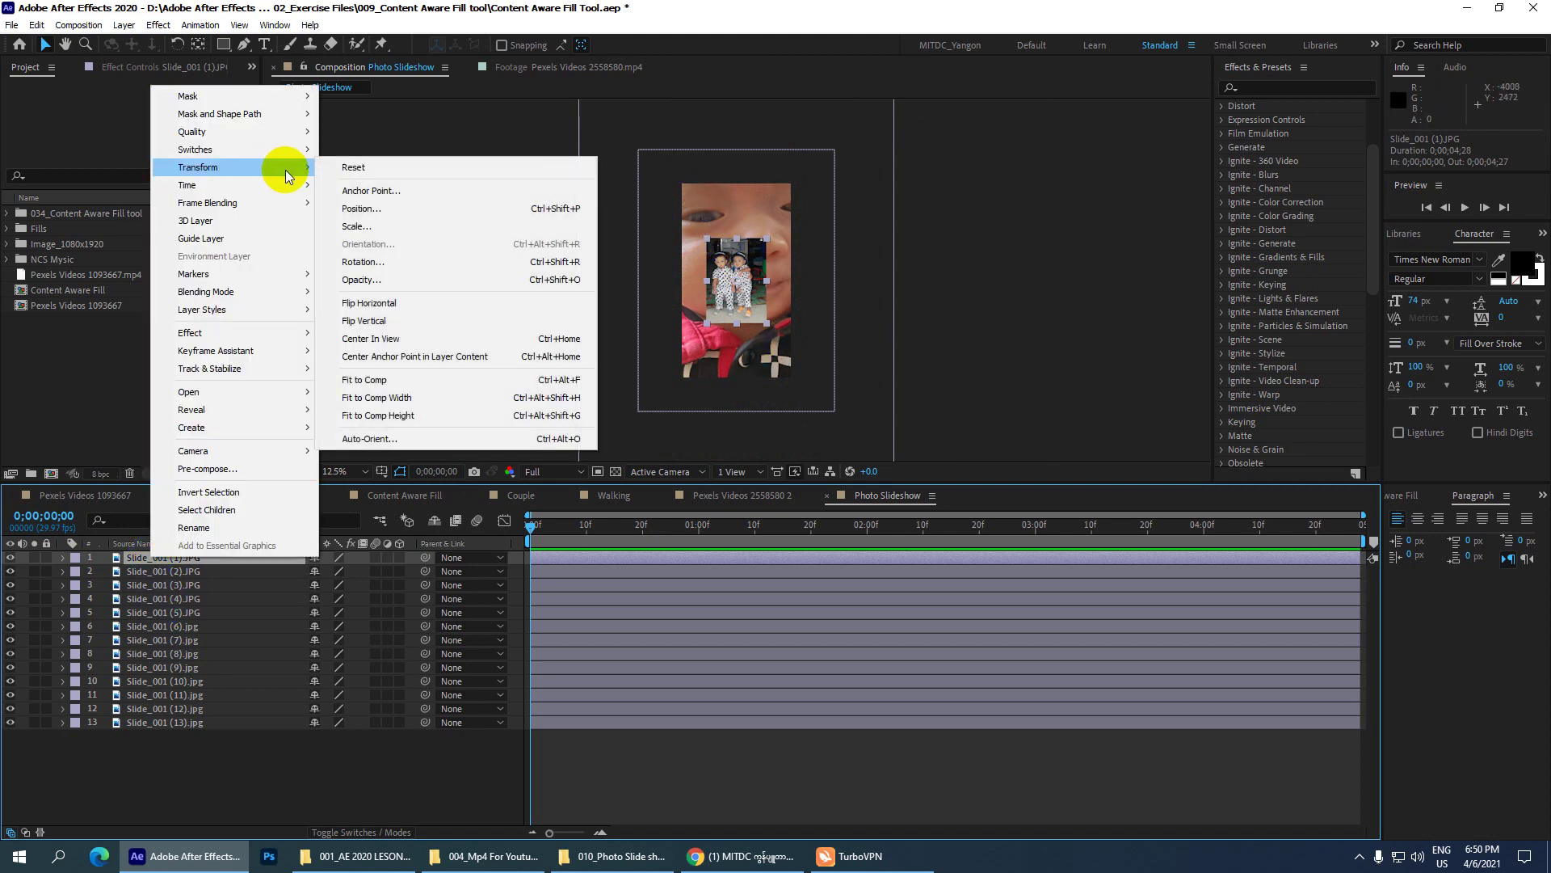
{"action": "left_click", "coordinate": [344, 170]}
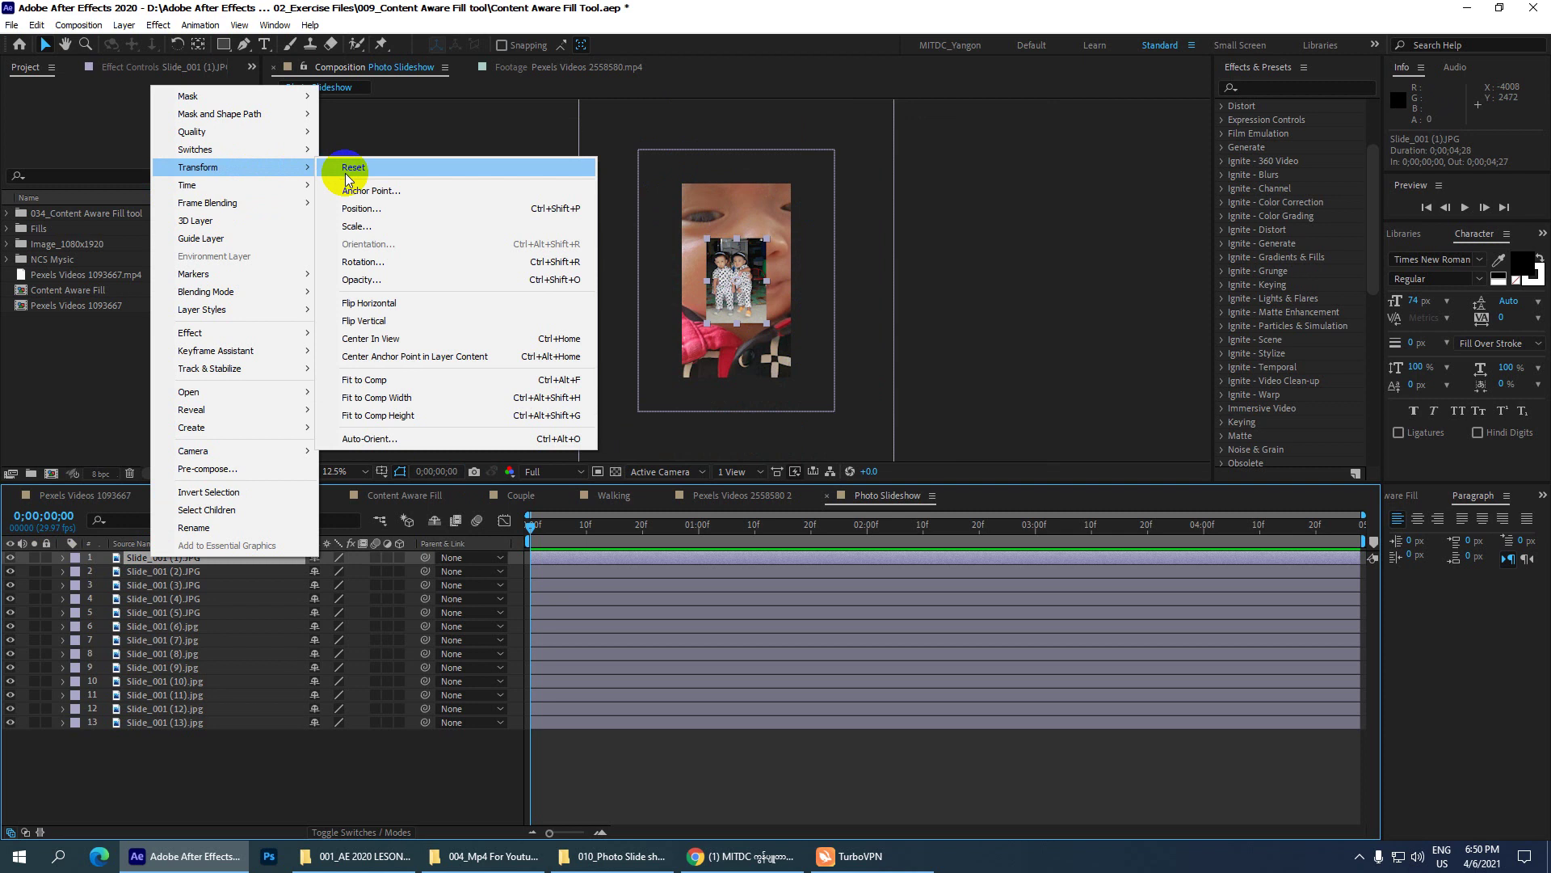
{"action": "right_click", "coordinate": [154, 564]}
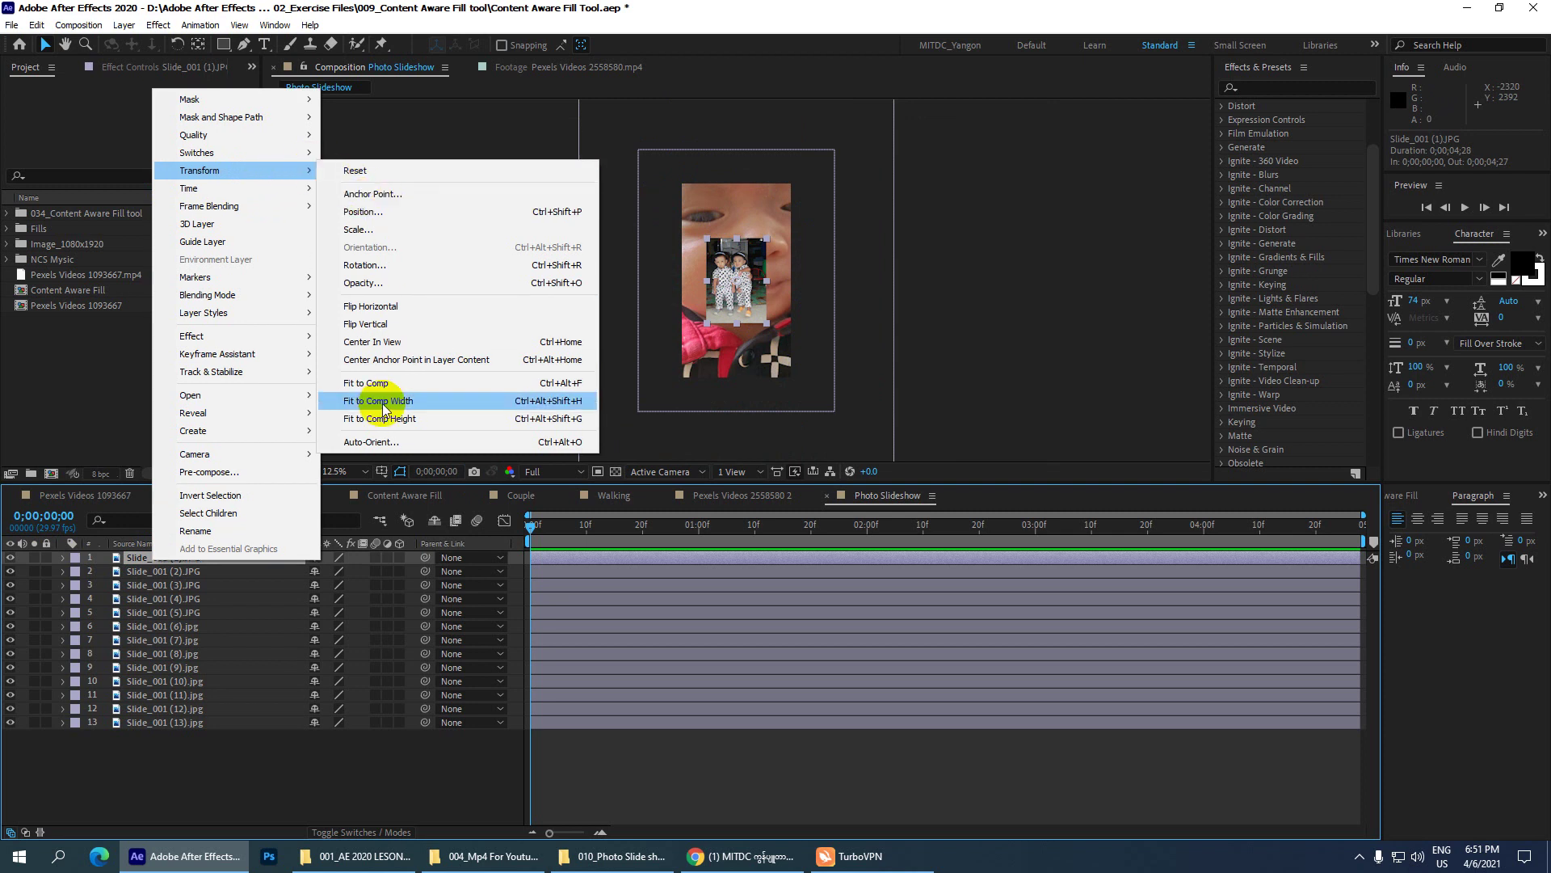
{"action": "left_click", "coordinate": [681, 220]}
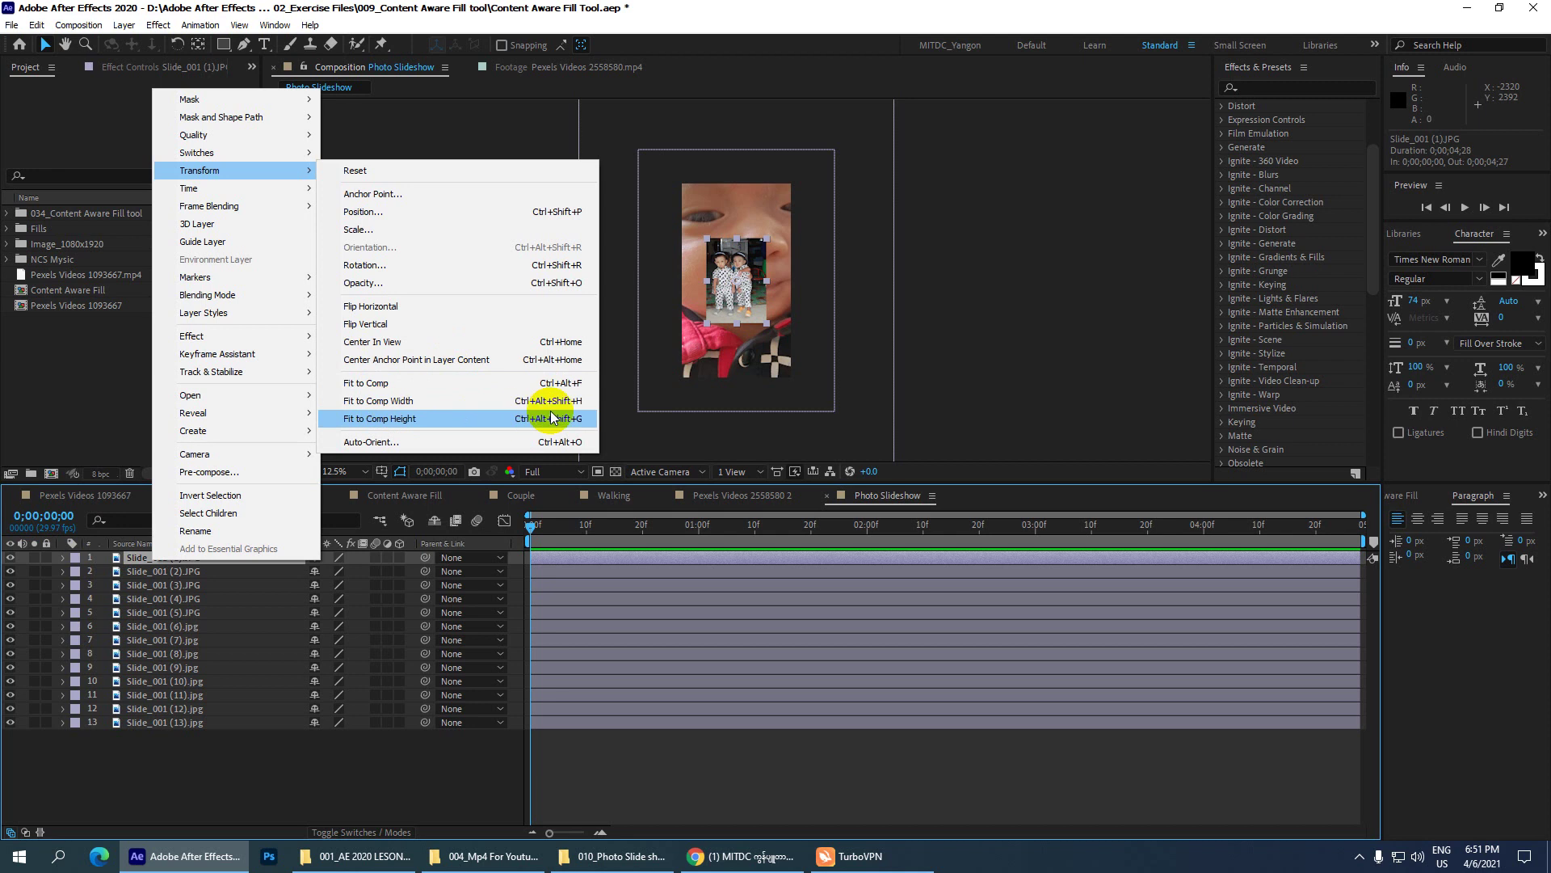
{"action": "left_click", "coordinate": [385, 400]}
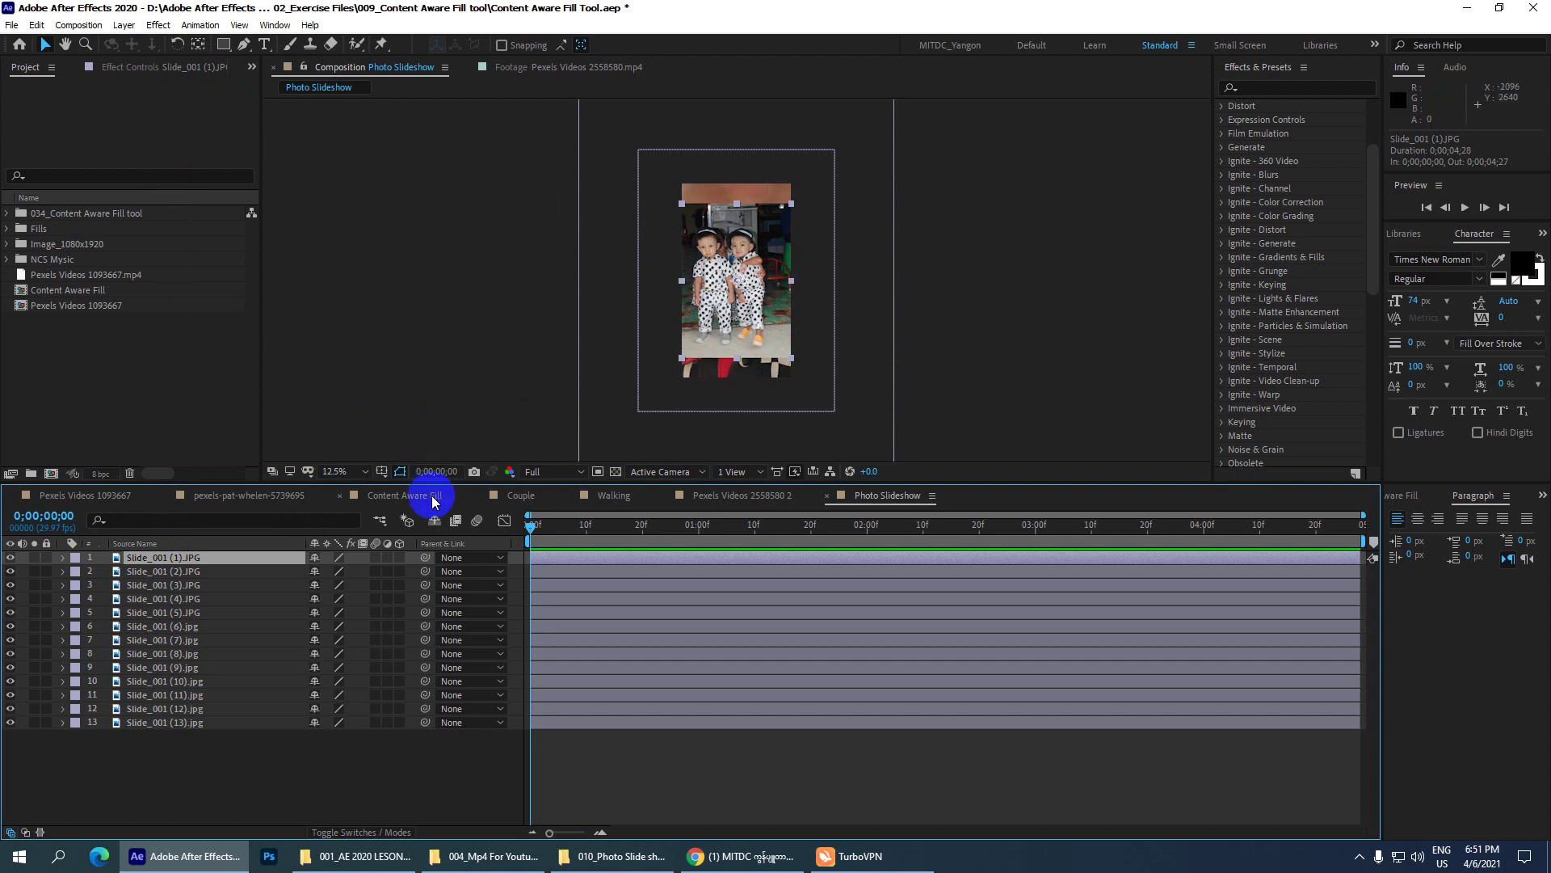
{"action": "key", "text": "ctrl+z"}
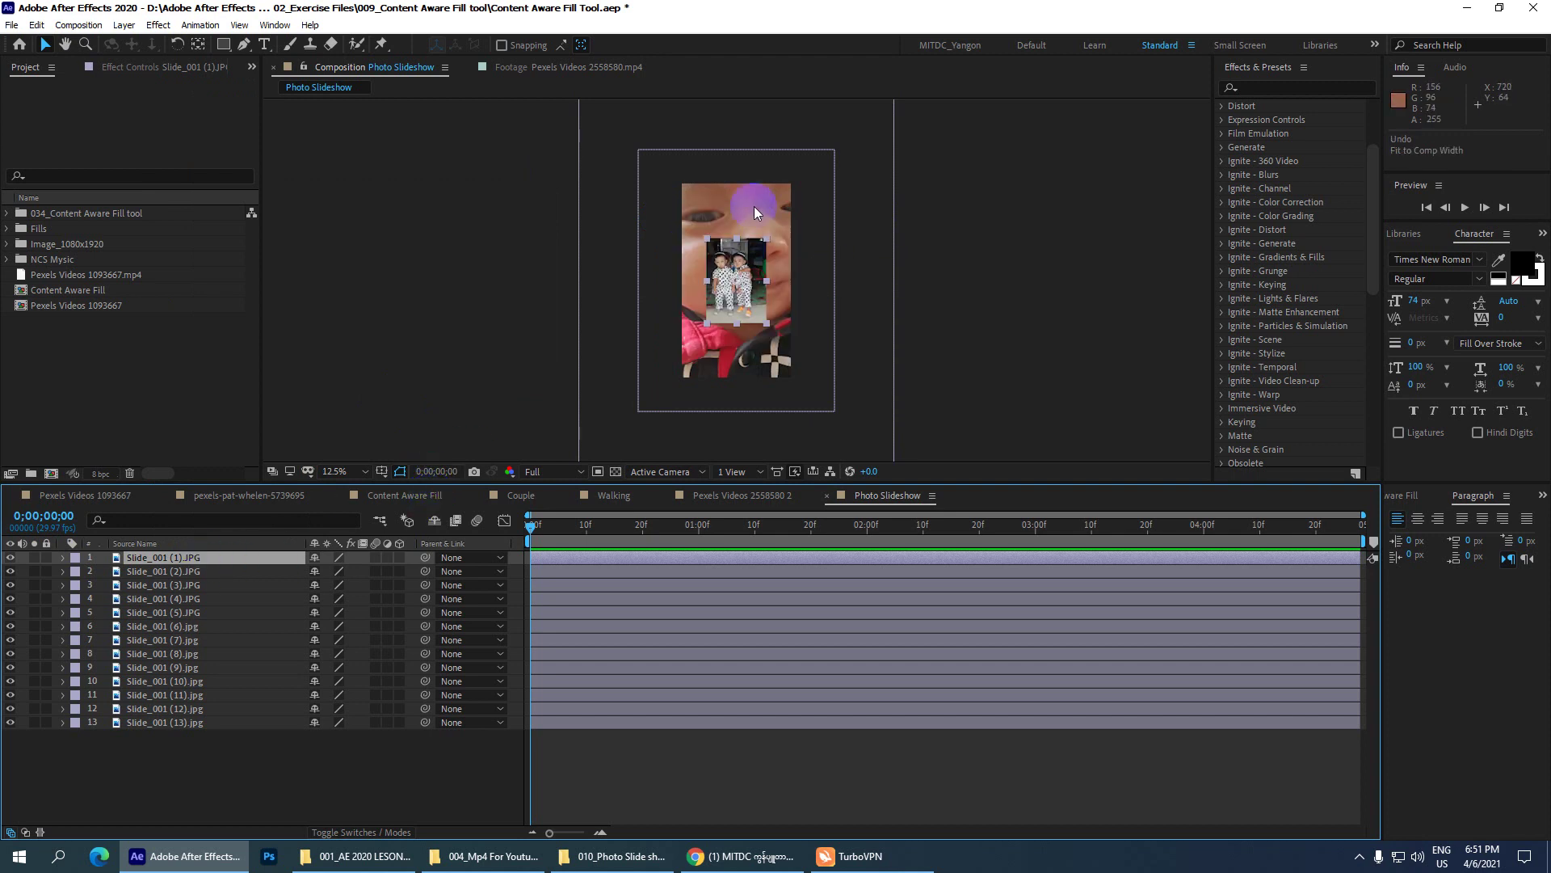
- Fit layer 1's slide to comp height and compare the view at 25% and 12.5%
{"action": "right_click", "coordinate": [200, 557]}
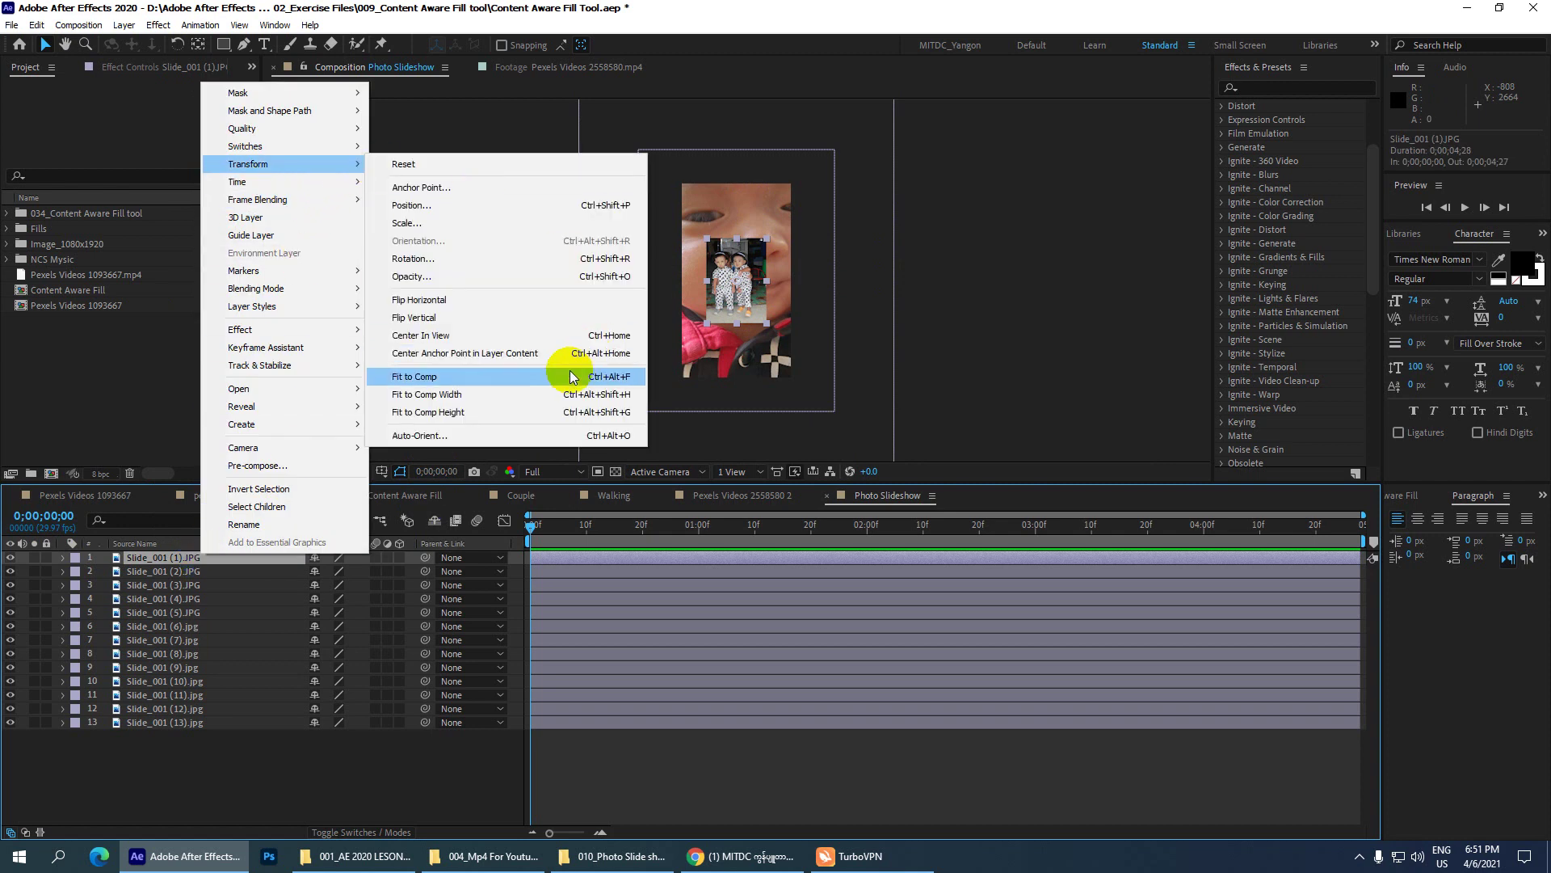
{"action": "left_click", "coordinate": [536, 412]}
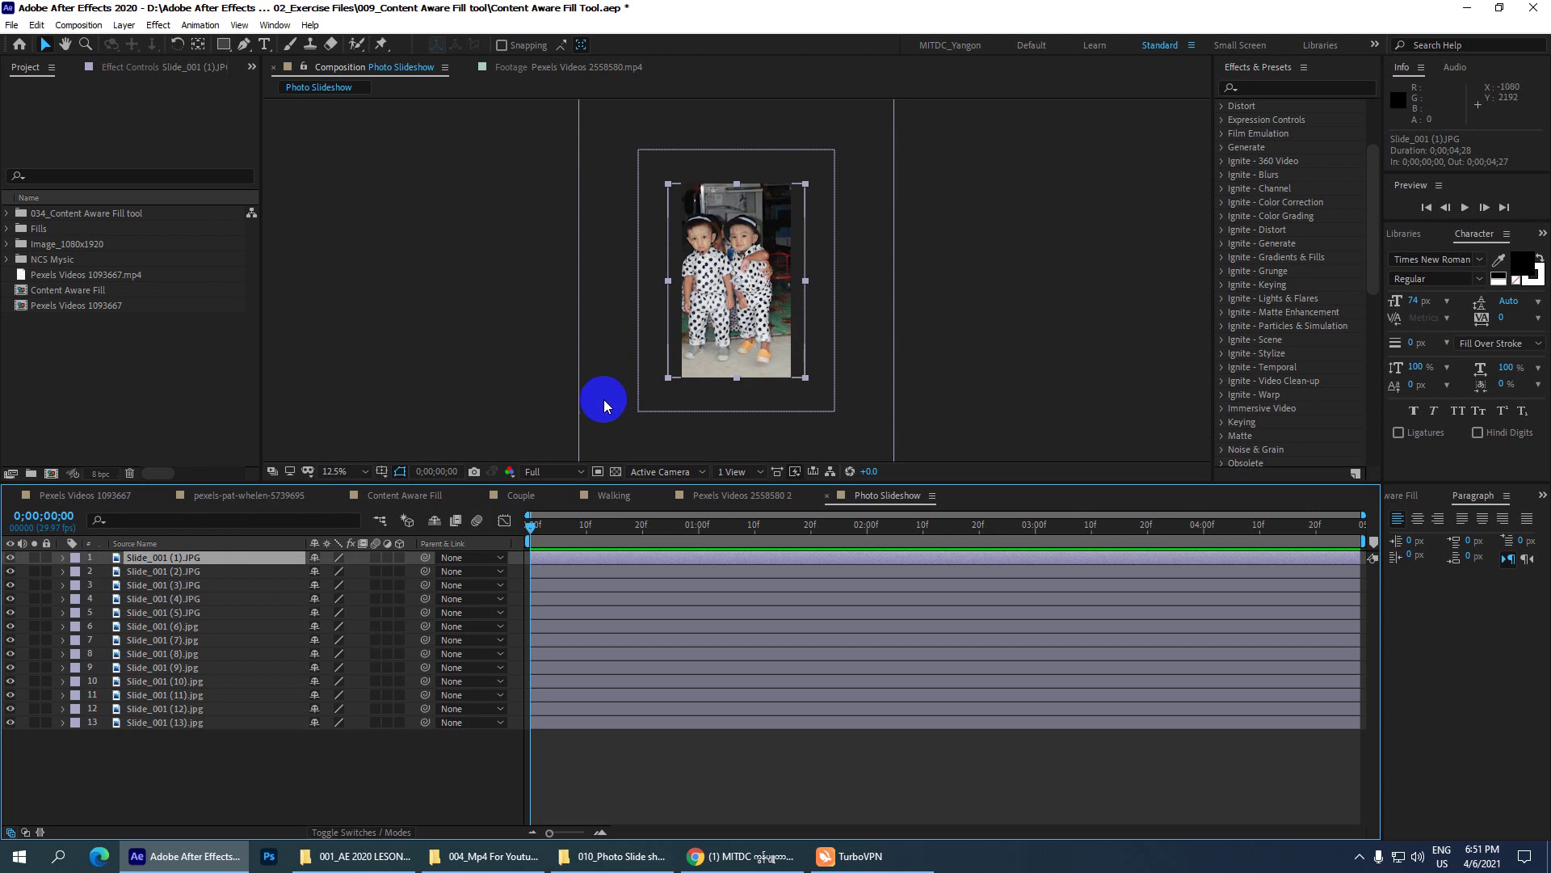
{"action": "key", "text": "period"}
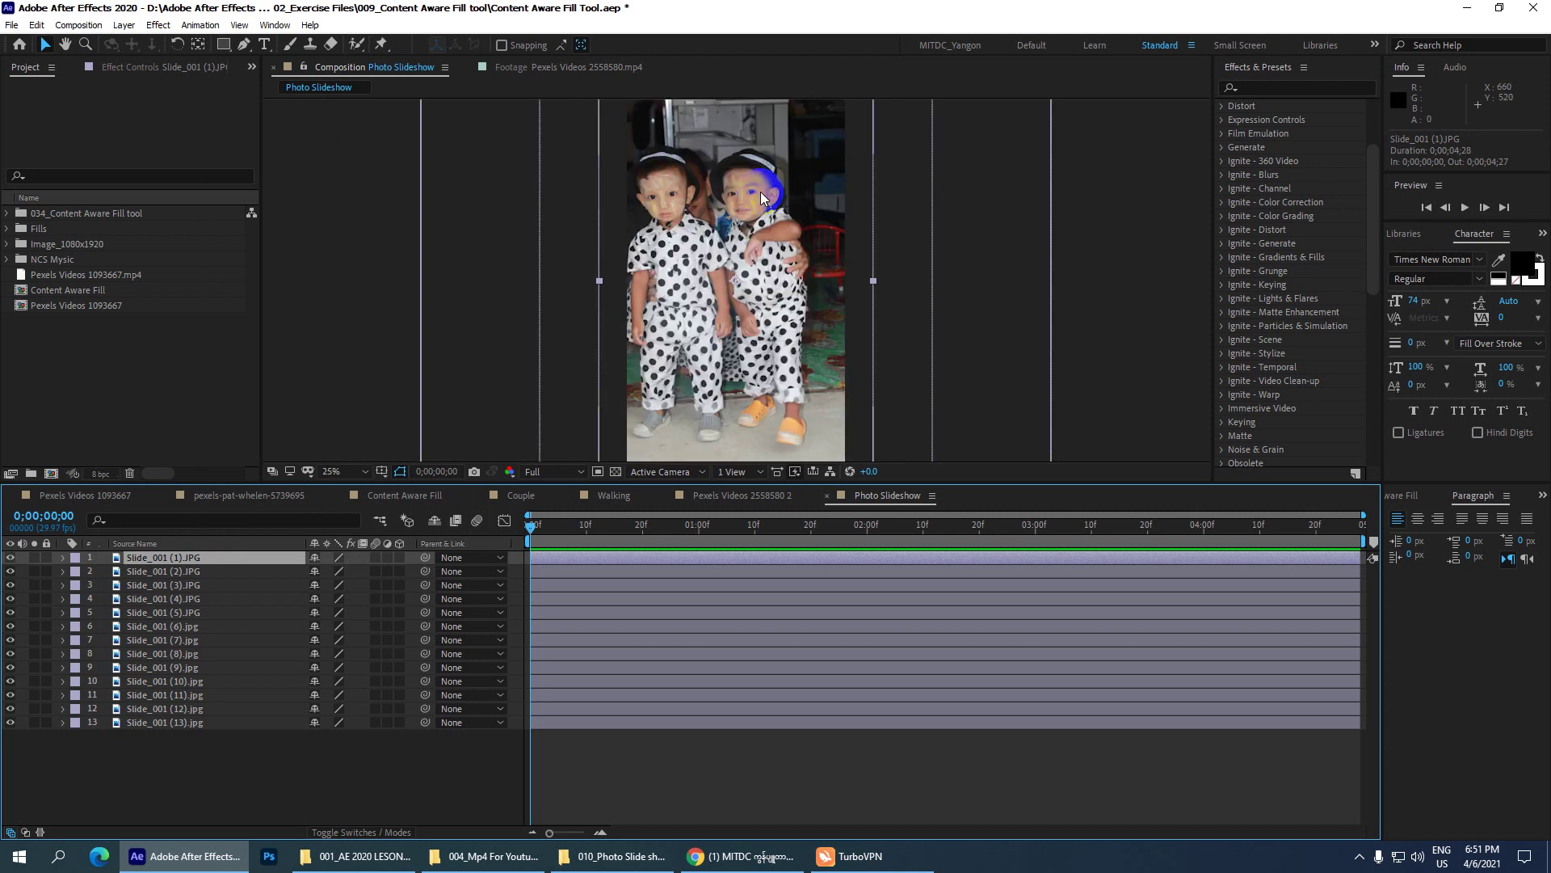
{"action": "key", "text": "comma"}
{"action": "key", "text": "comma"}
{"action": "key", "text": "period"}
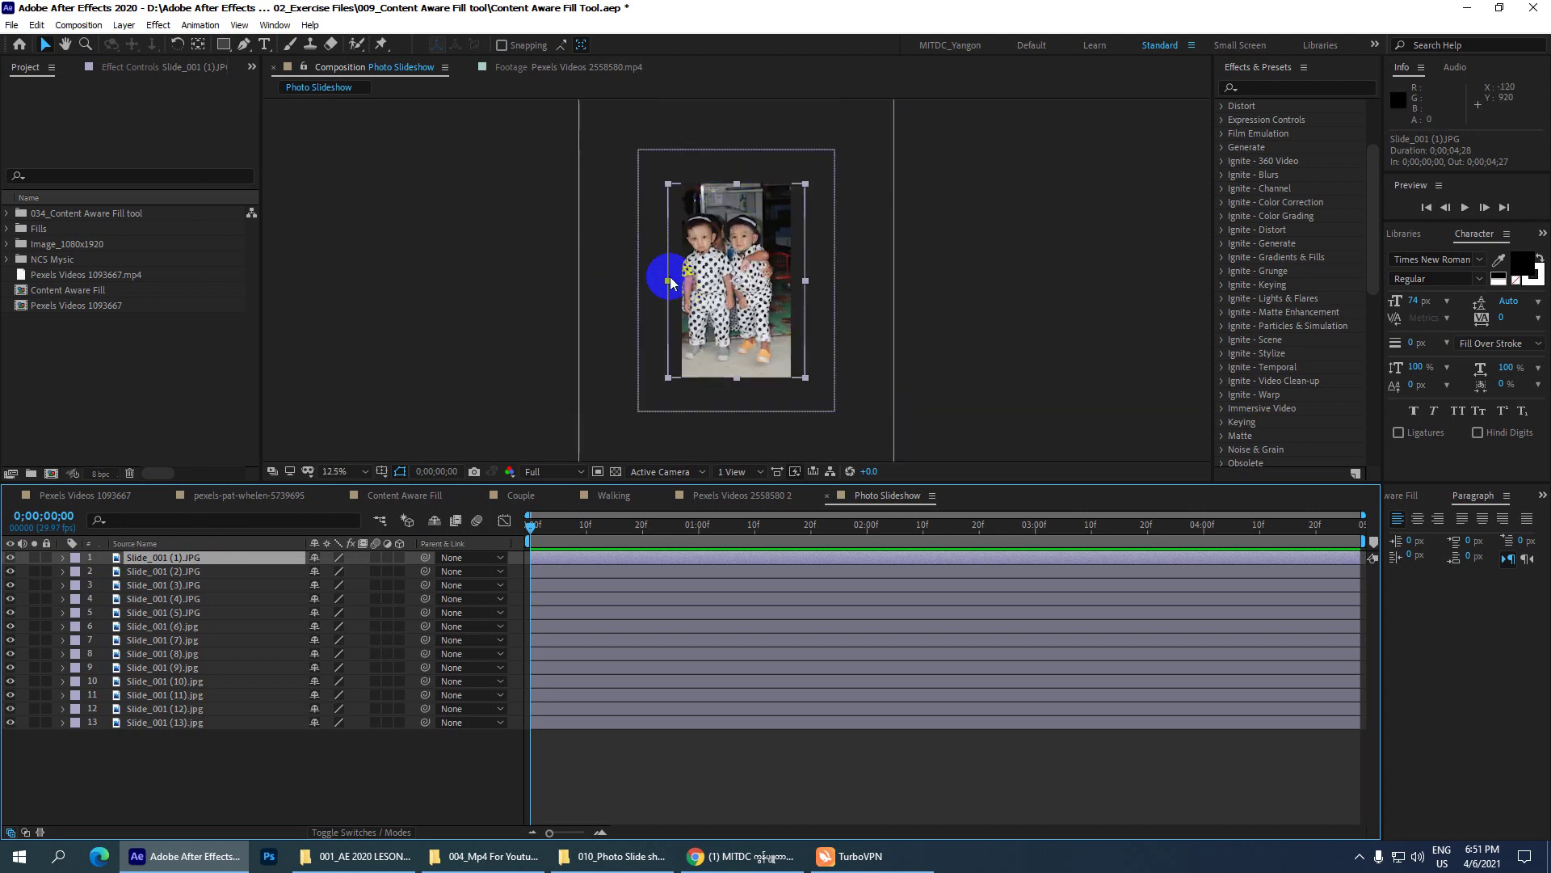
{"action": "left_click", "coordinate": [737, 279]}
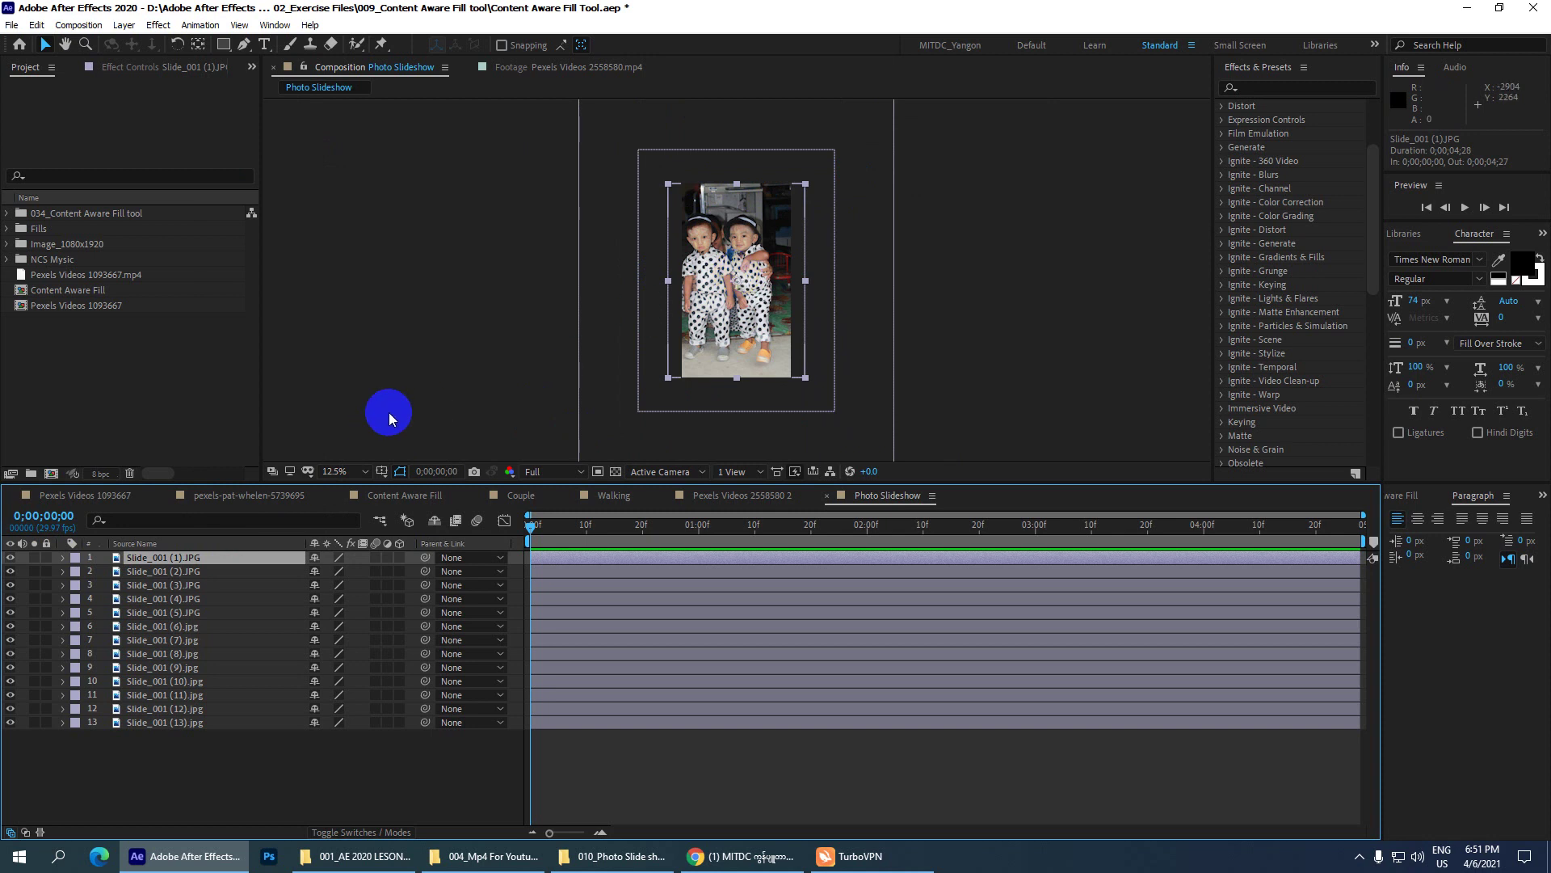
{"action": "left_click", "coordinate": [267, 558]}
- Undo the single fit, then fit all 13 selected slide layers to comp height
{"action": "key", "text": "ctrl+z"}
{"action": "left_click_drag", "start_coordinate": [181, 763], "coordinate": [211, 556]}
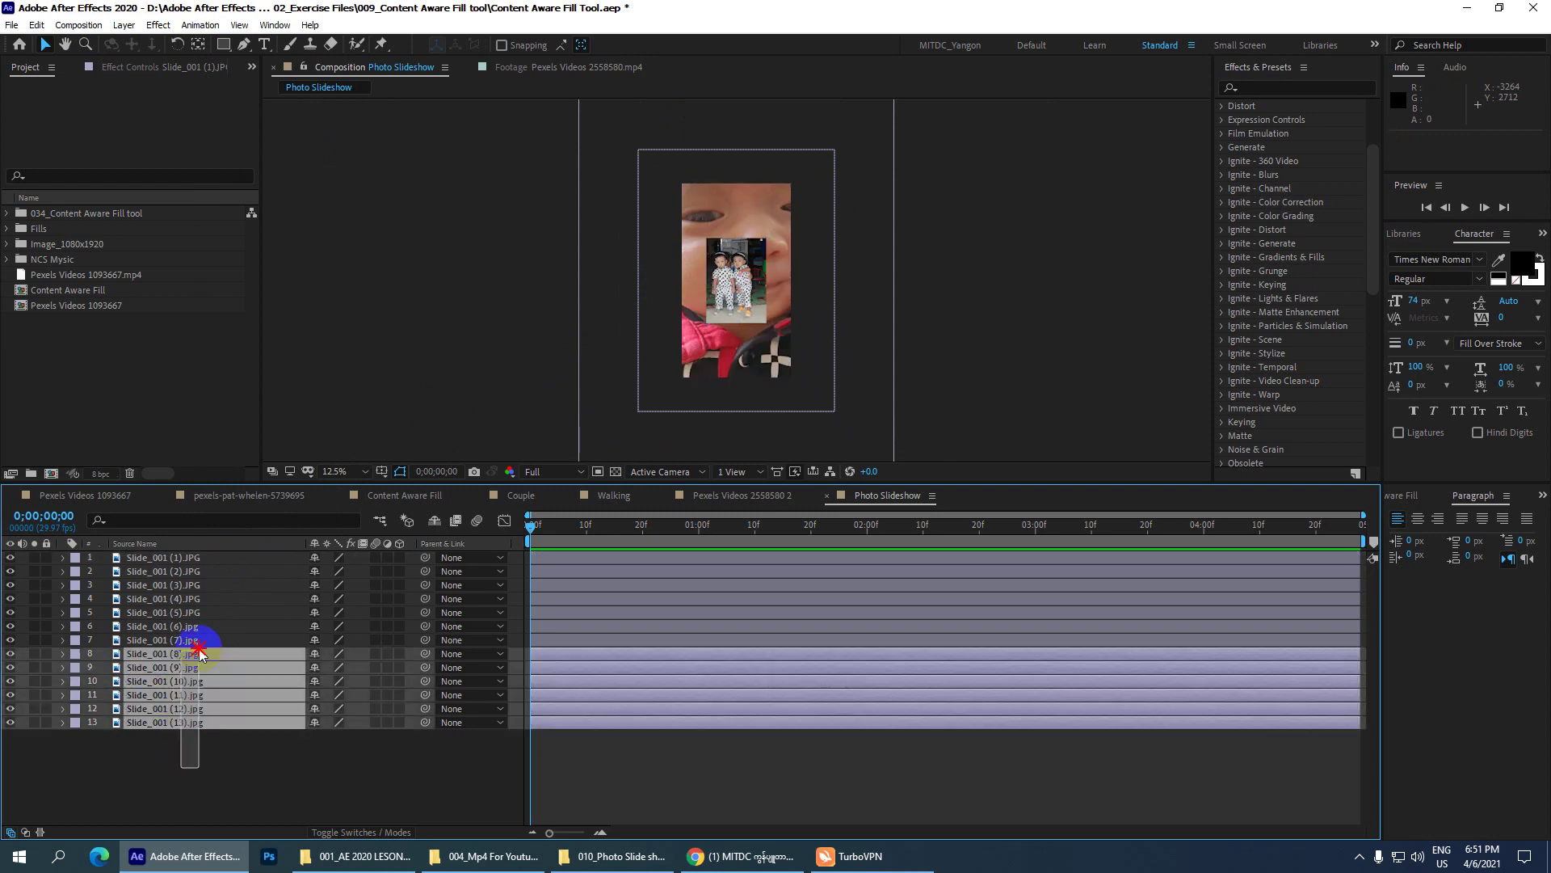
{"action": "right_click", "coordinate": [206, 556]}
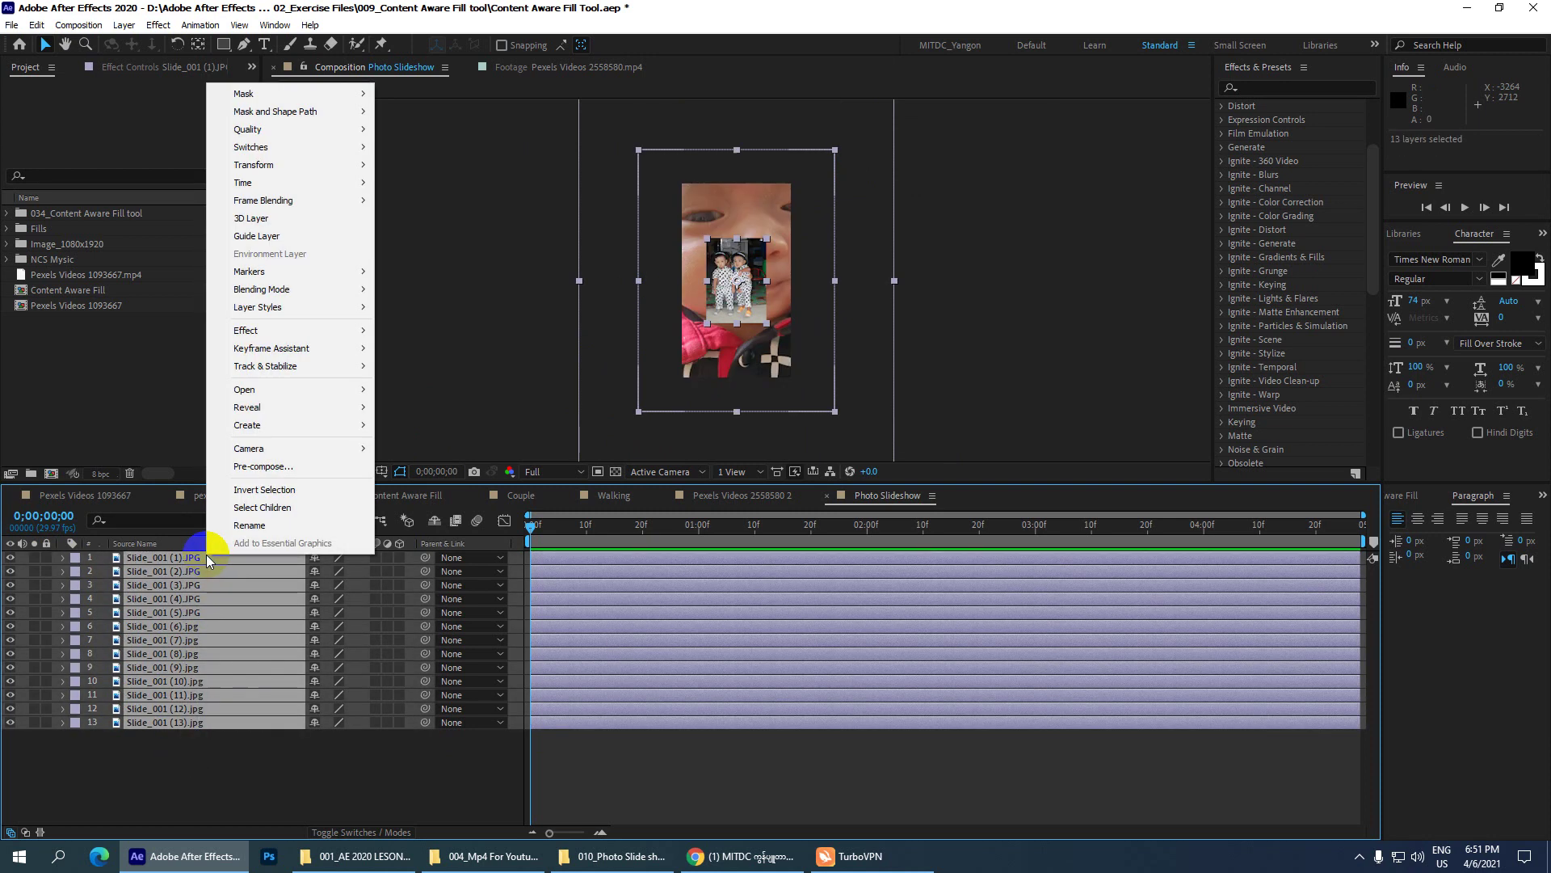
{"action": "mouse_move", "coordinate": [353, 167]}
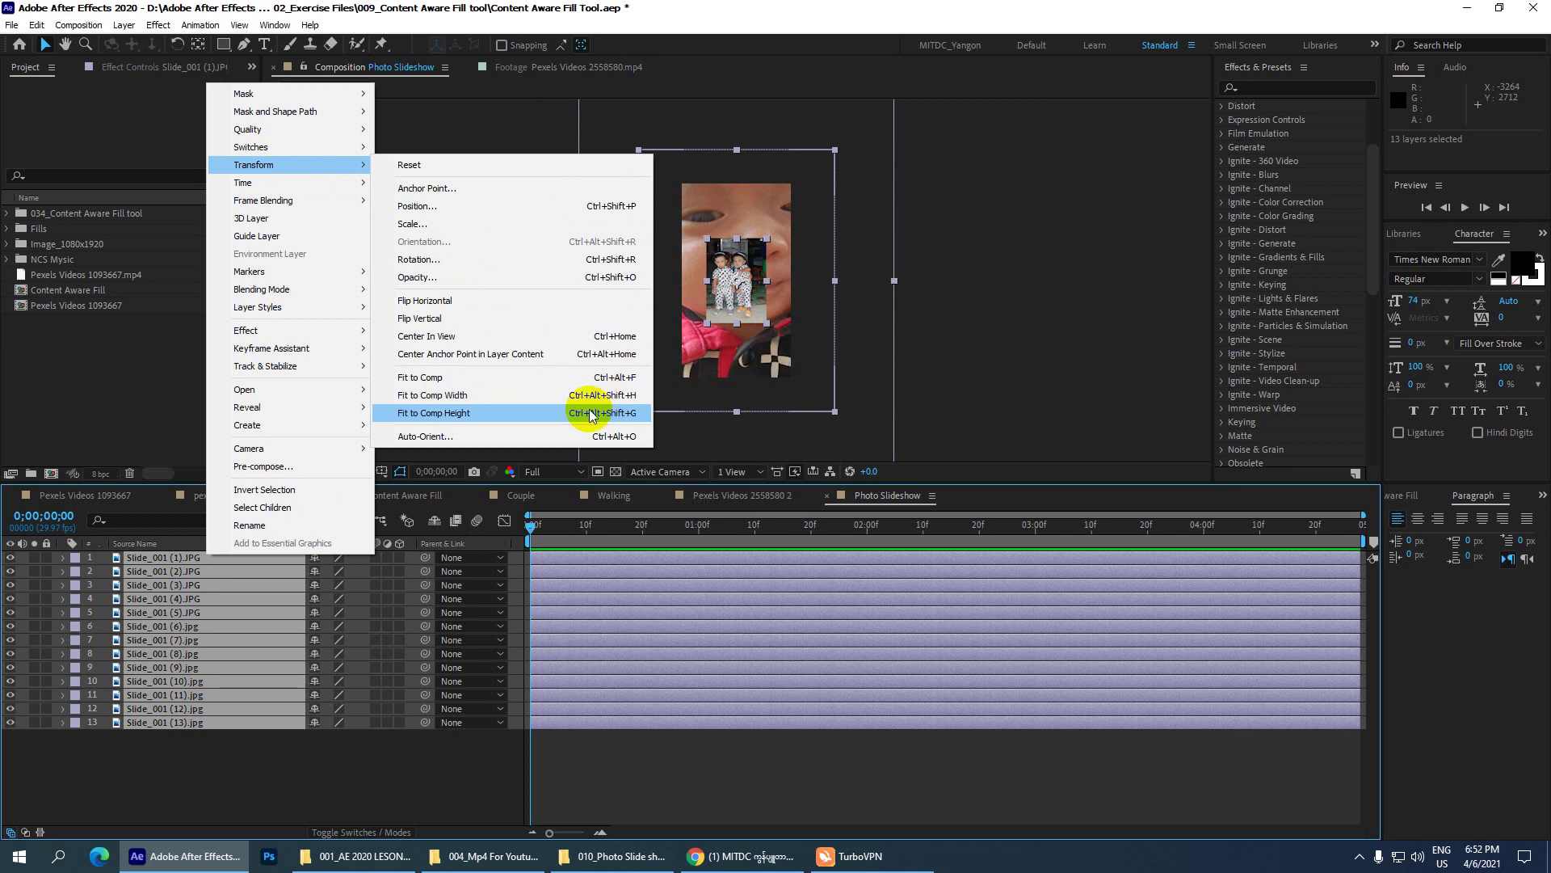
{"action": "left_click", "coordinate": [614, 412]}
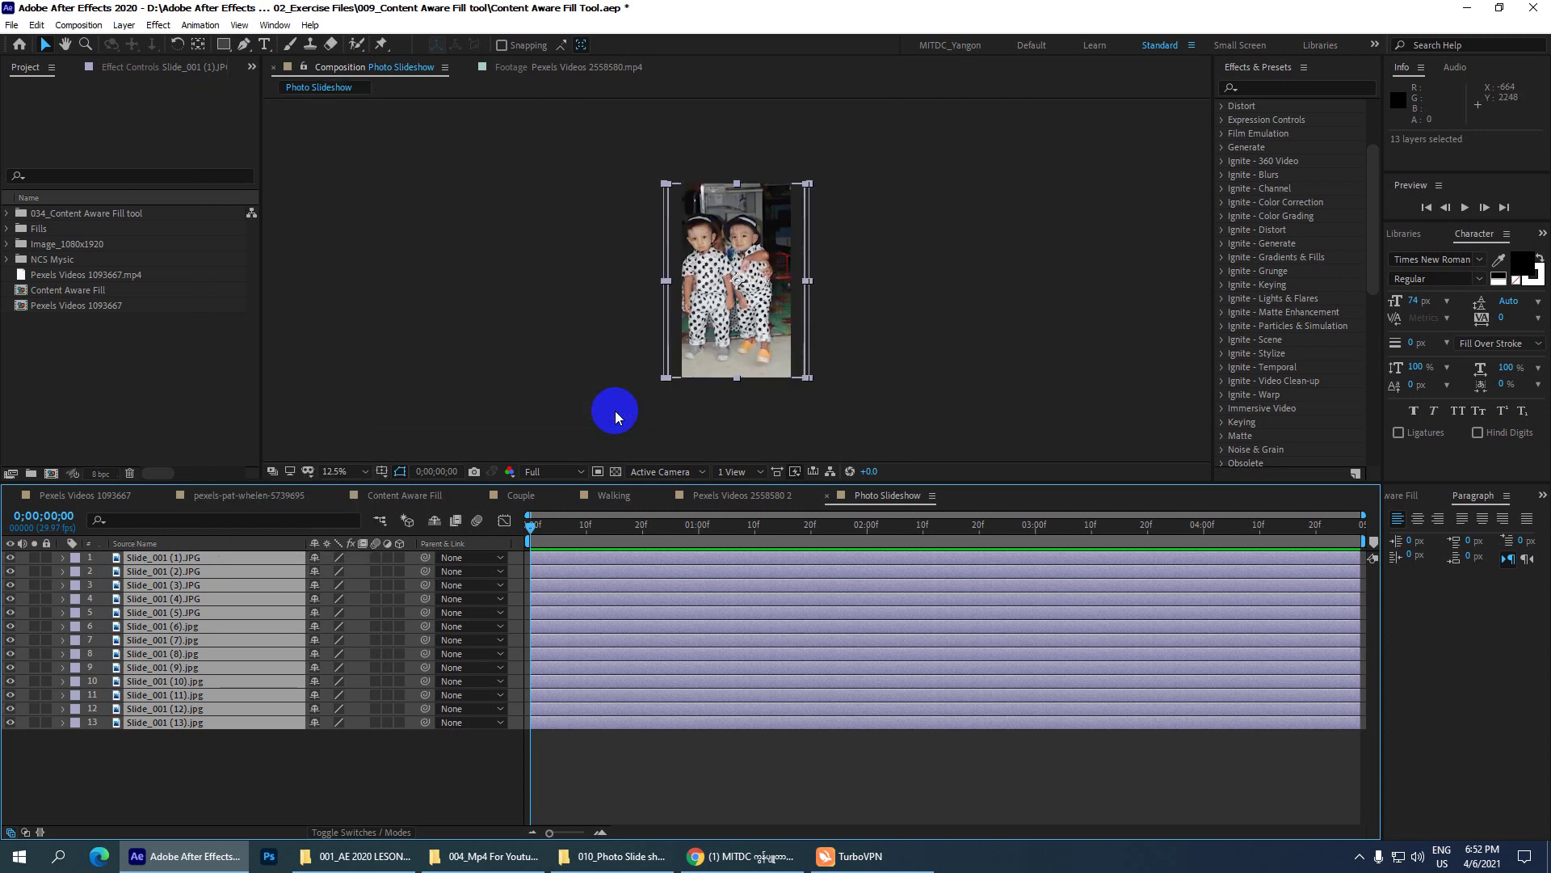
{"action": "key", "text": "period"}
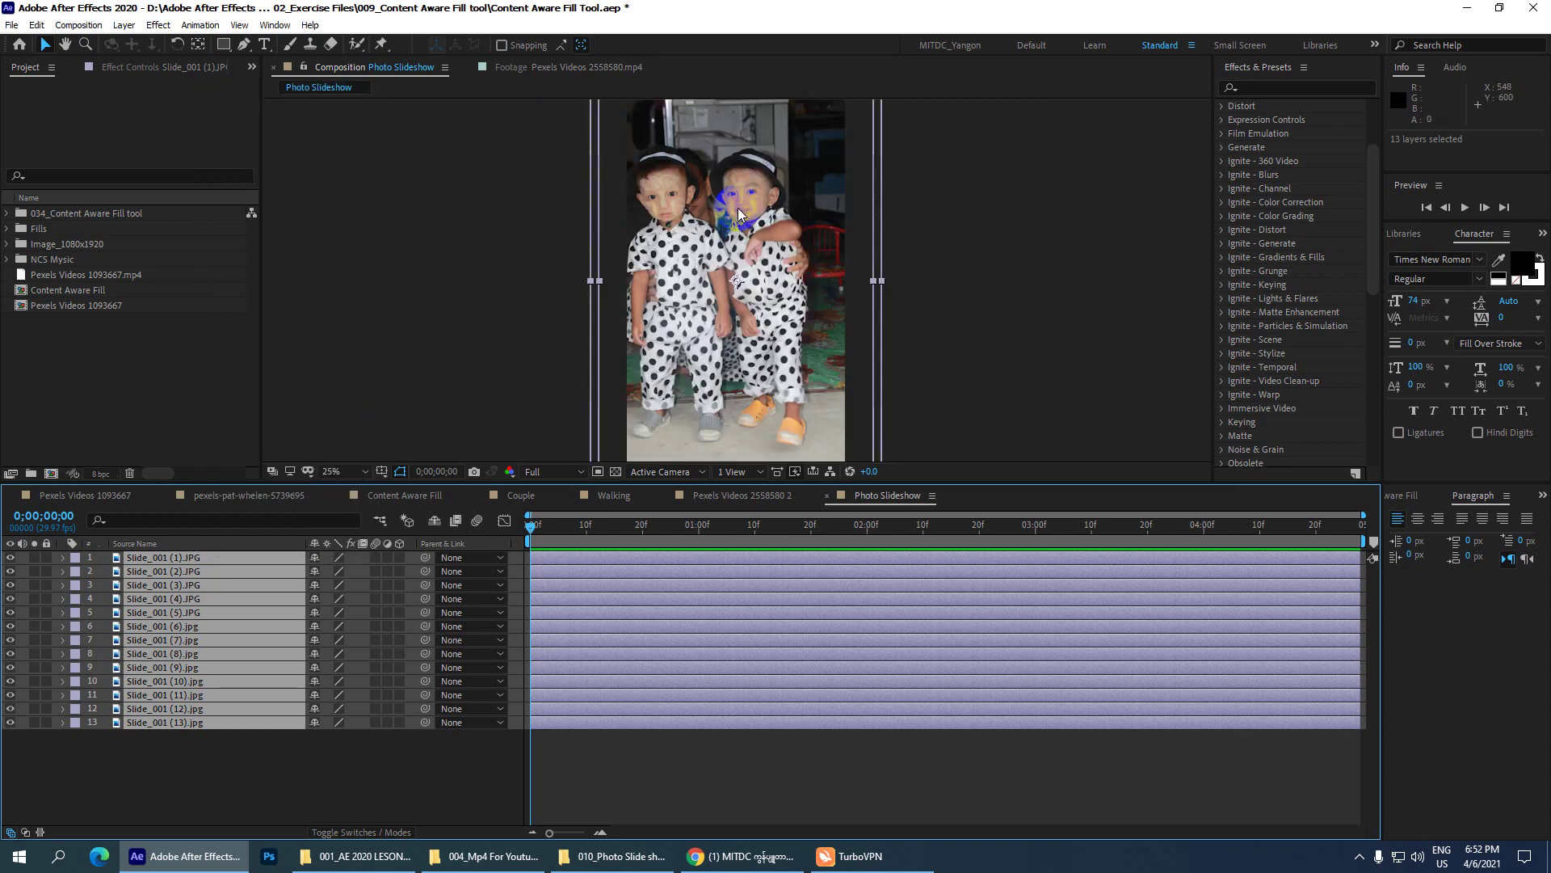
{"action": "key", "text": "comma"}
{"action": "key", "text": "period"}
{"action": "key", "text": "comma"}
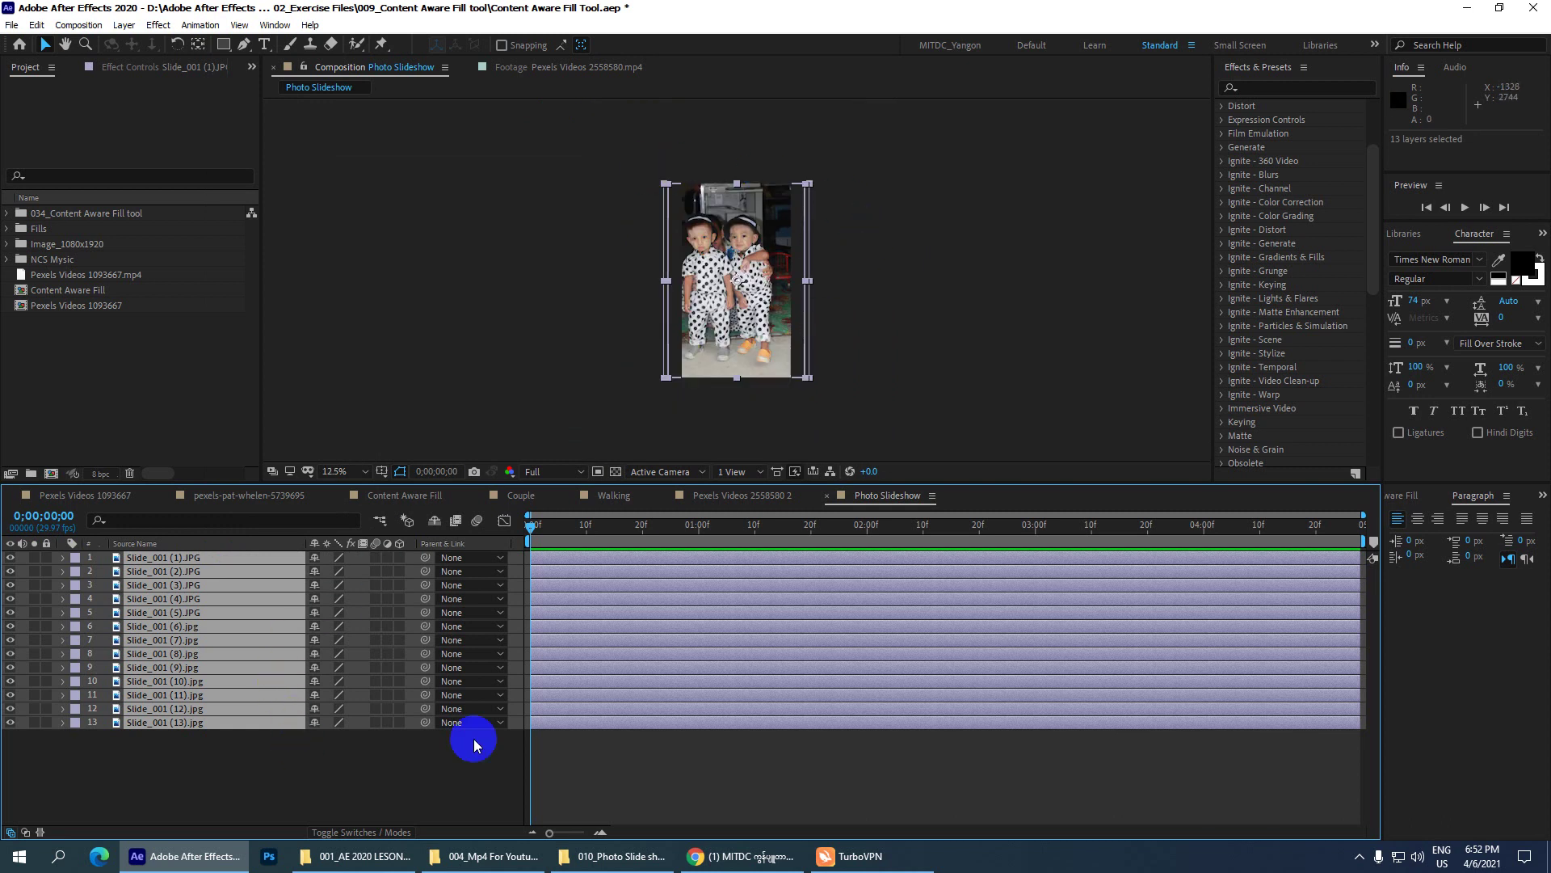
- Select the first slide at 25% zoom and nudge it slightly right
{"action": "left_click", "coordinate": [253, 765]}
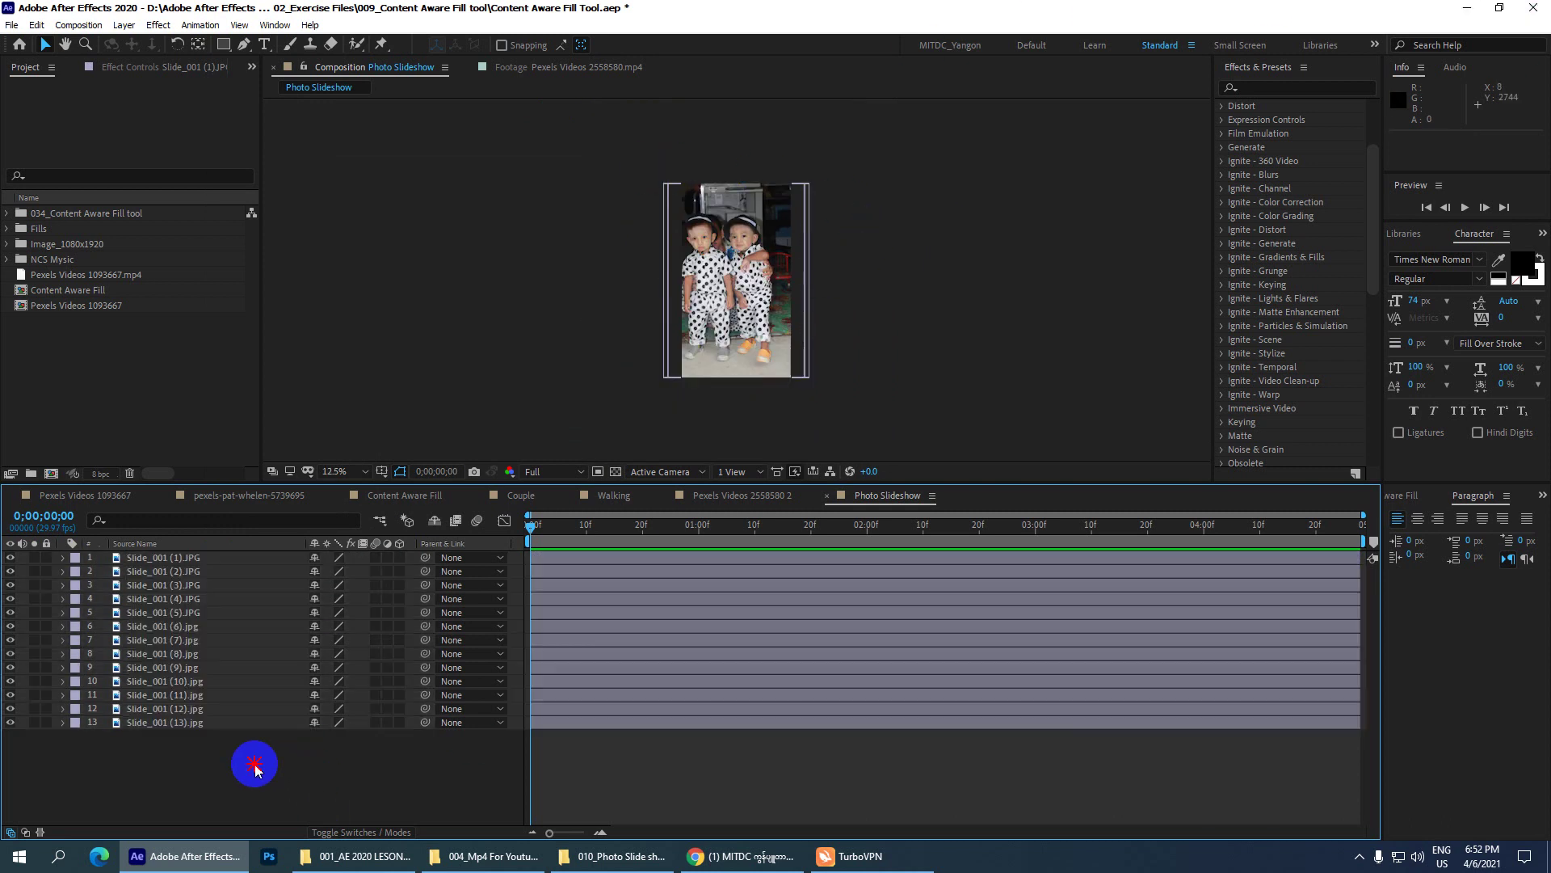
{"action": "left_click", "coordinate": [185, 557]}
{"action": "left_click", "coordinate": [717, 261]}
{"action": "key", "text": "period"}
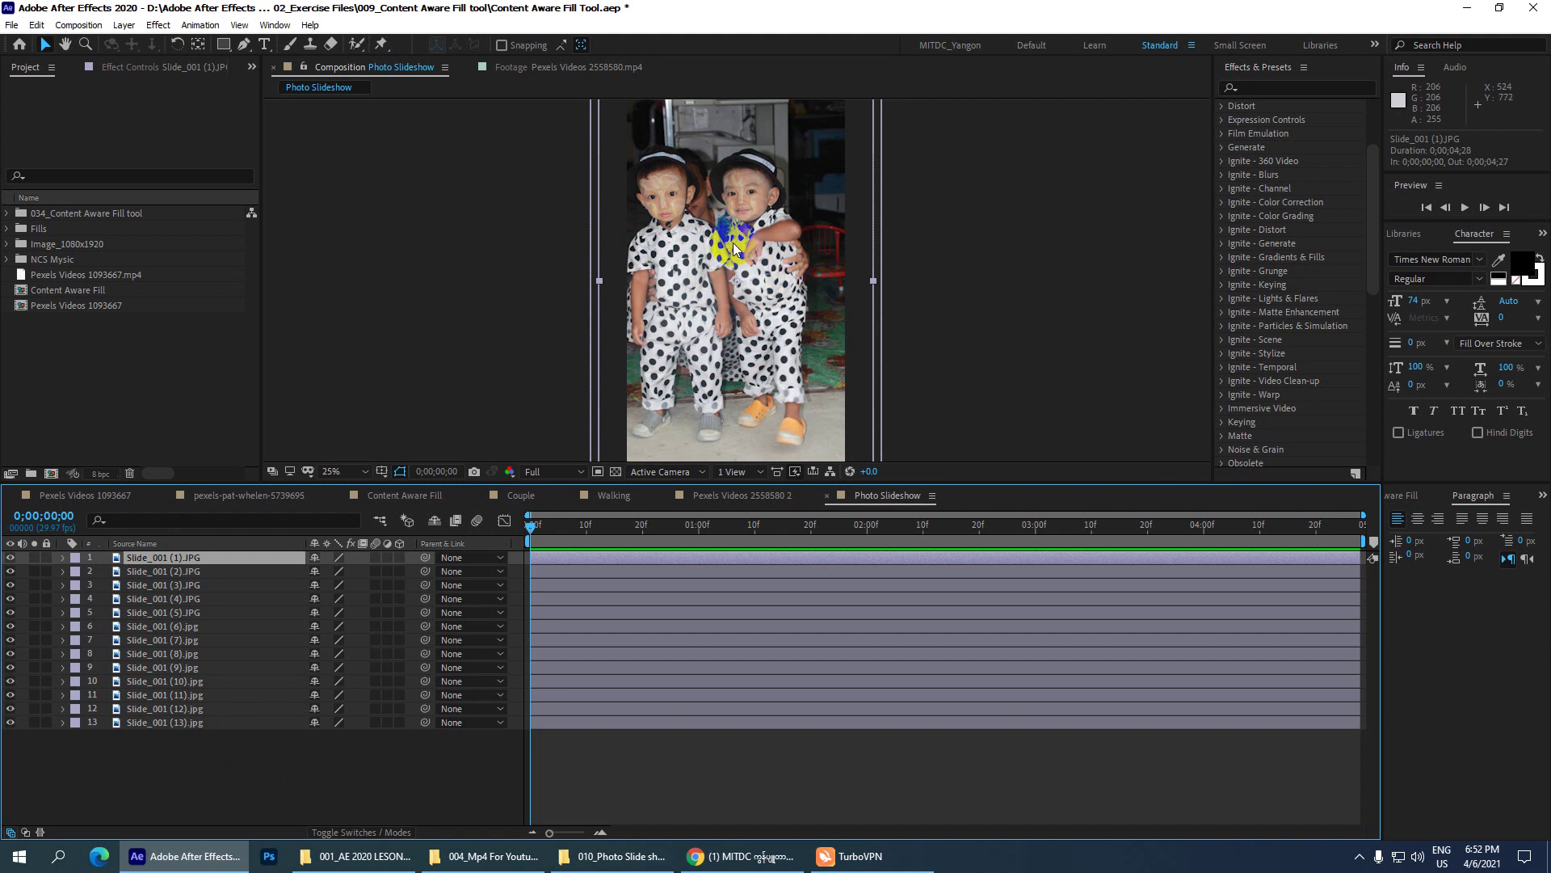
{"action": "left_click_drag", "start_coordinate": [748, 241], "coordinate": [762, 235]}
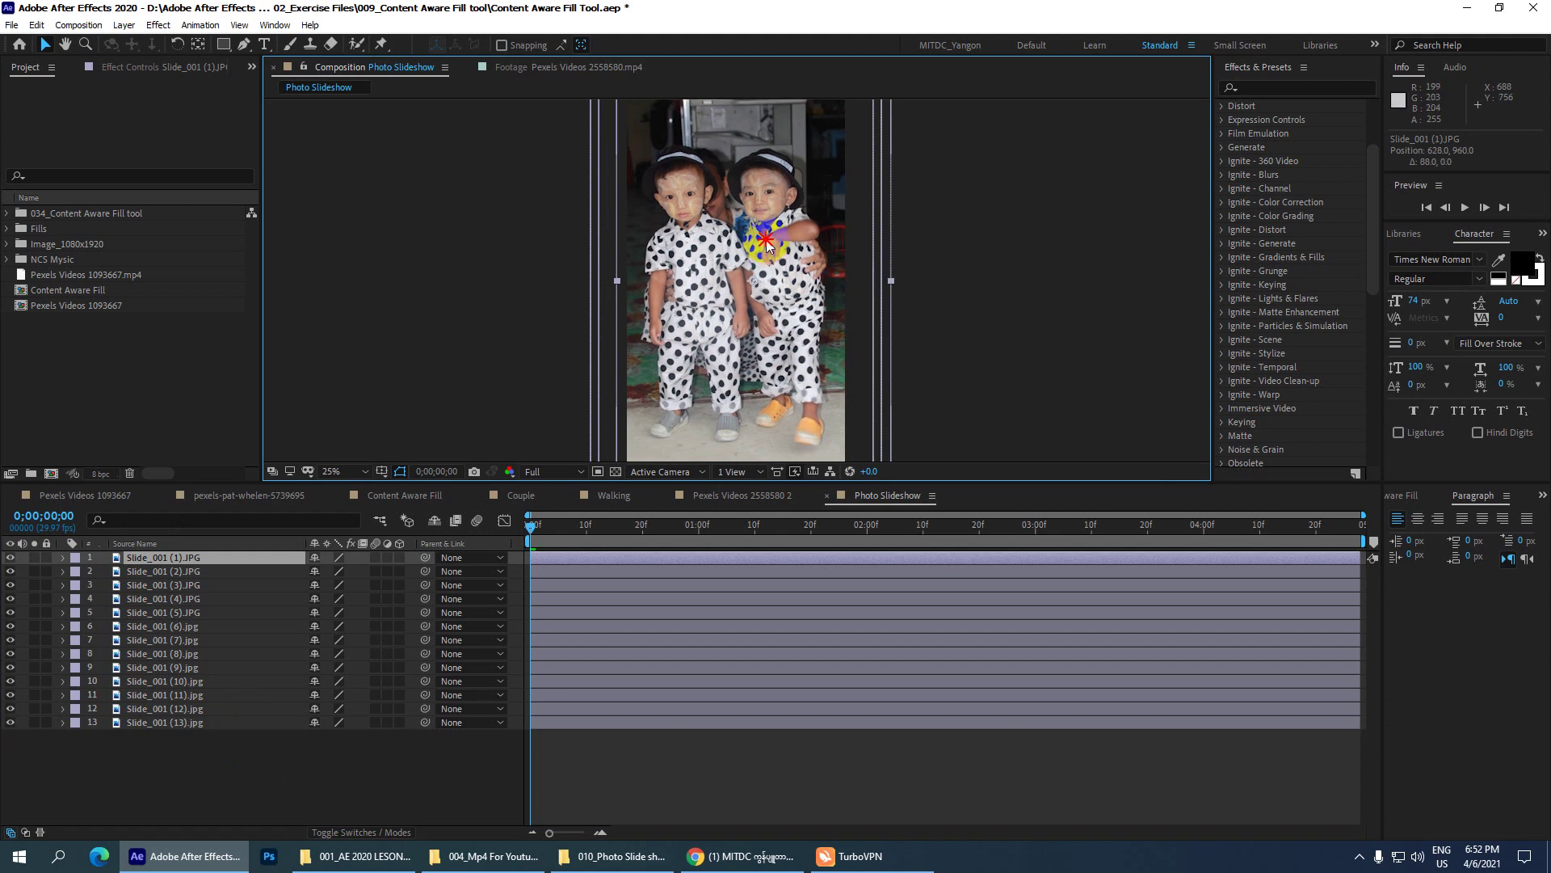
- Hide layers 1 through 11 in turn to preview each photo beneath
{"action": "left_click", "coordinate": [10, 558]}
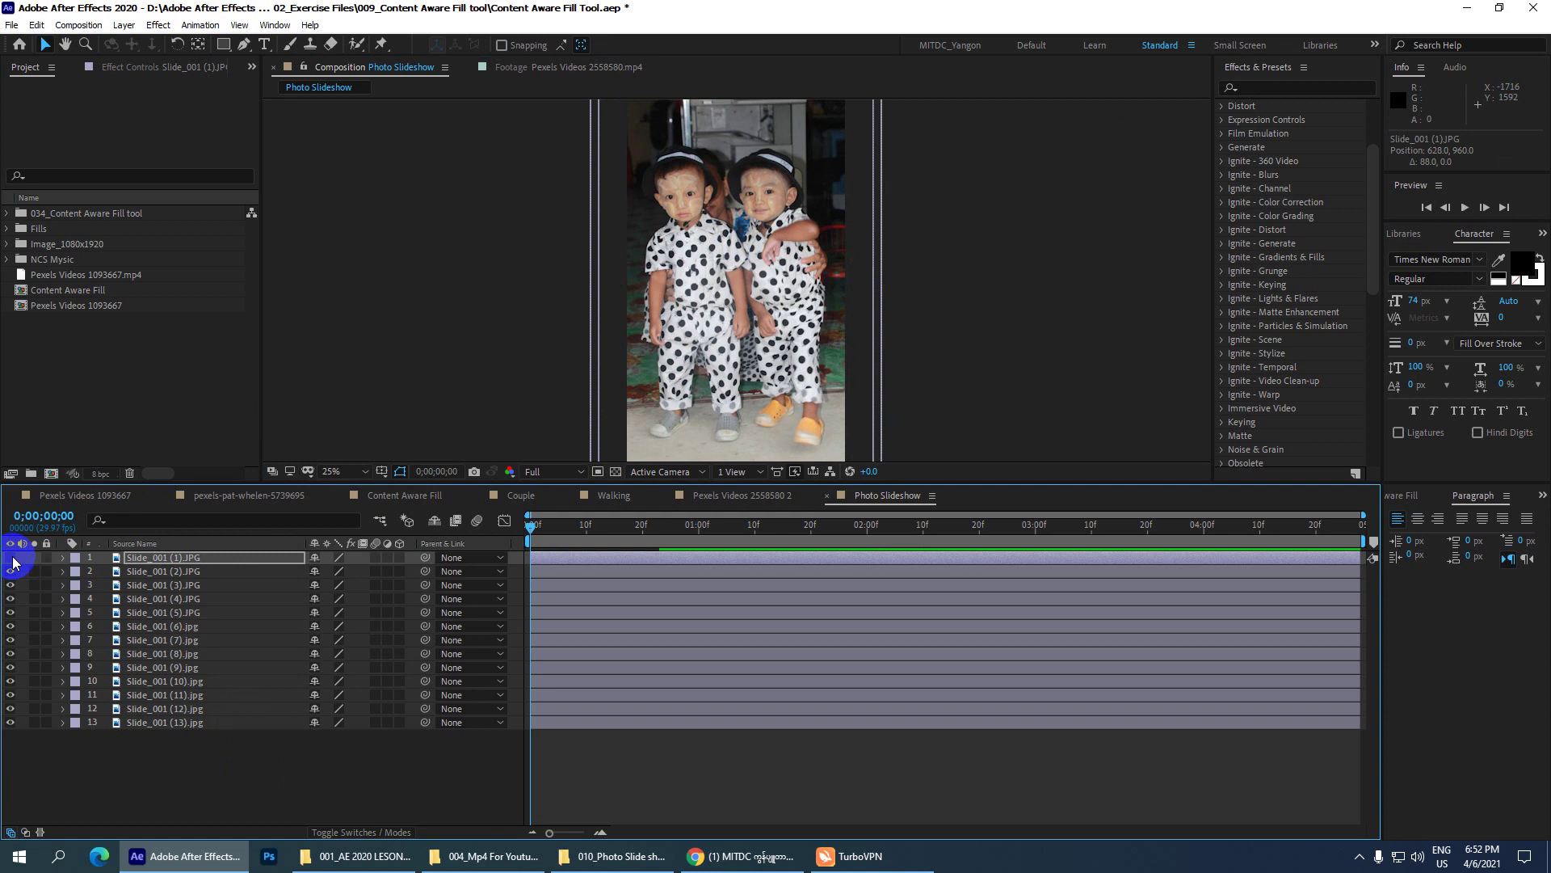
{"action": "scroll", "coordinate": [652, 362], "scroll_direction": "down", "scroll_amount": 2}
{"action": "scroll", "coordinate": [665, 349], "scroll_direction": "up", "scroll_amount": 2}
{"action": "scroll", "coordinate": [666, 349], "scroll_direction": "down", "scroll_amount": 2}
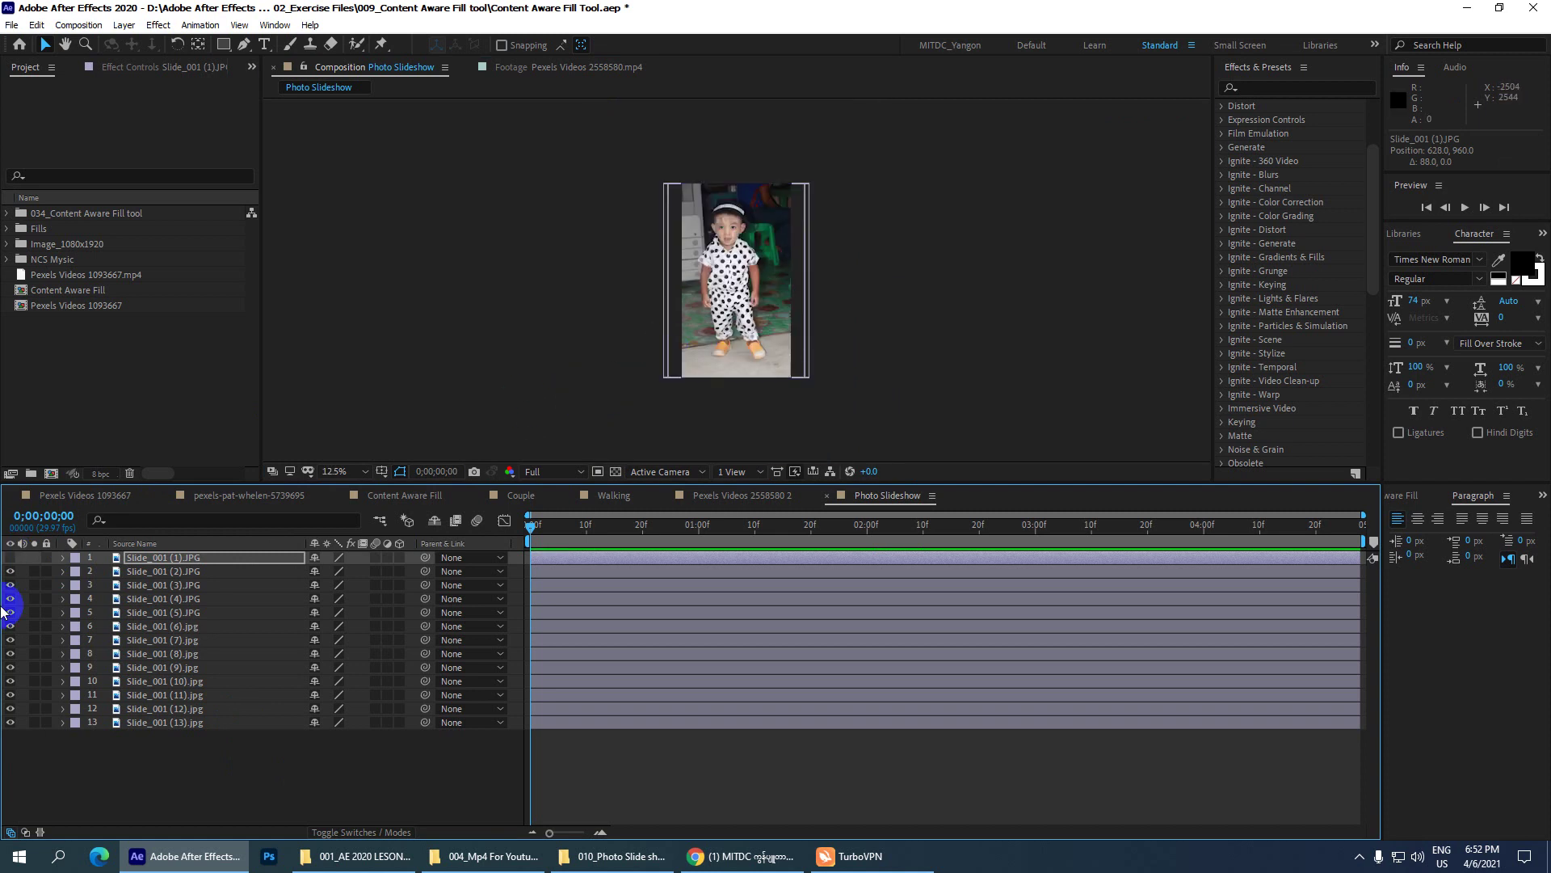
{"action": "left_click", "coordinate": [10, 571]}
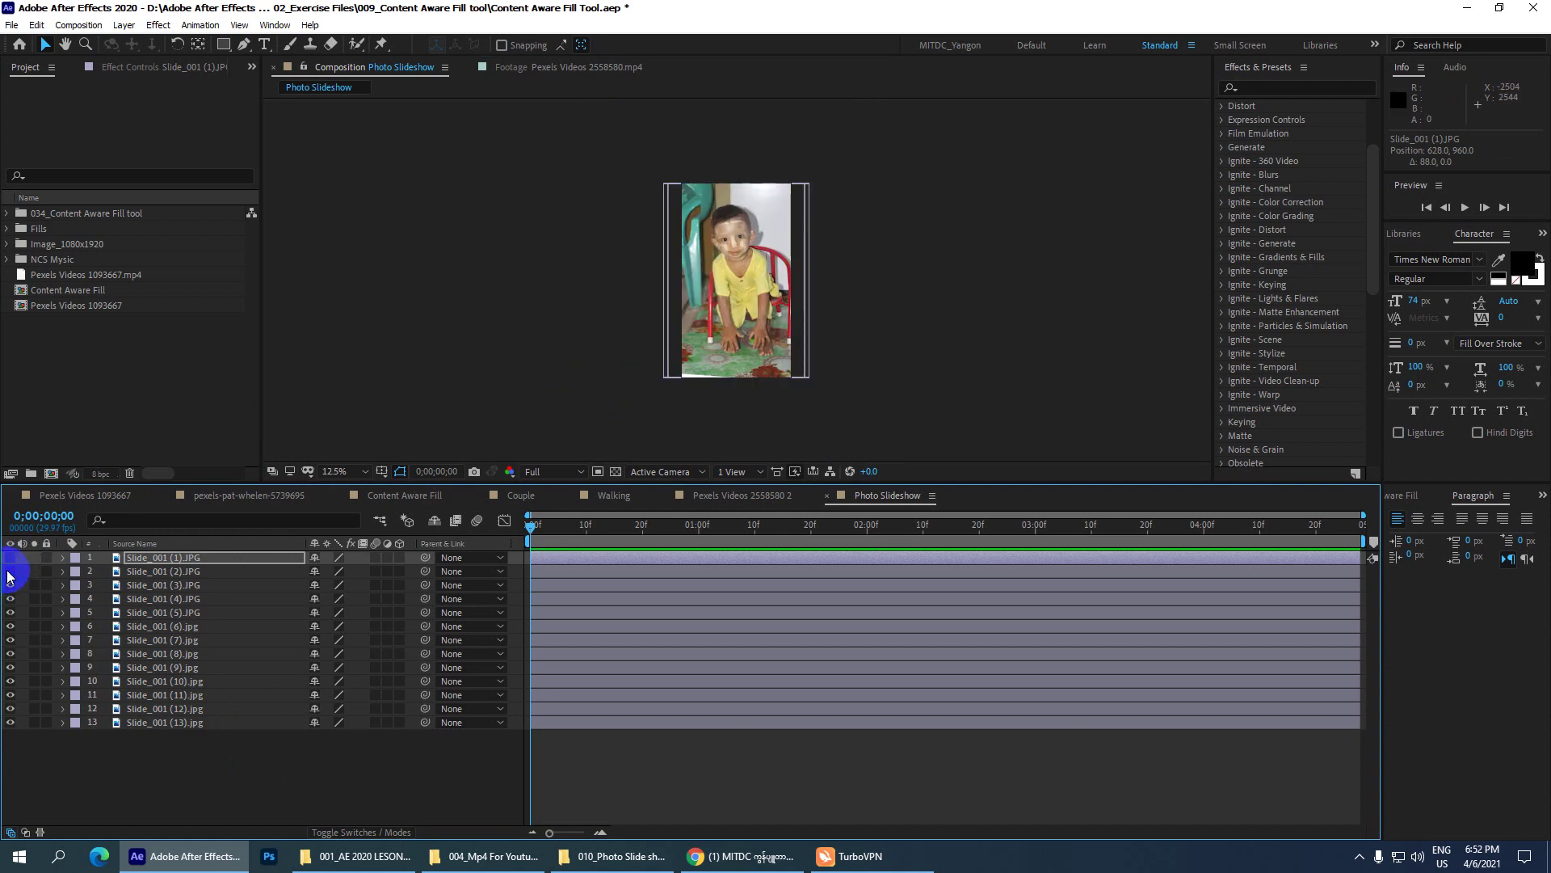
{"action": "left_click", "coordinate": [10, 585]}
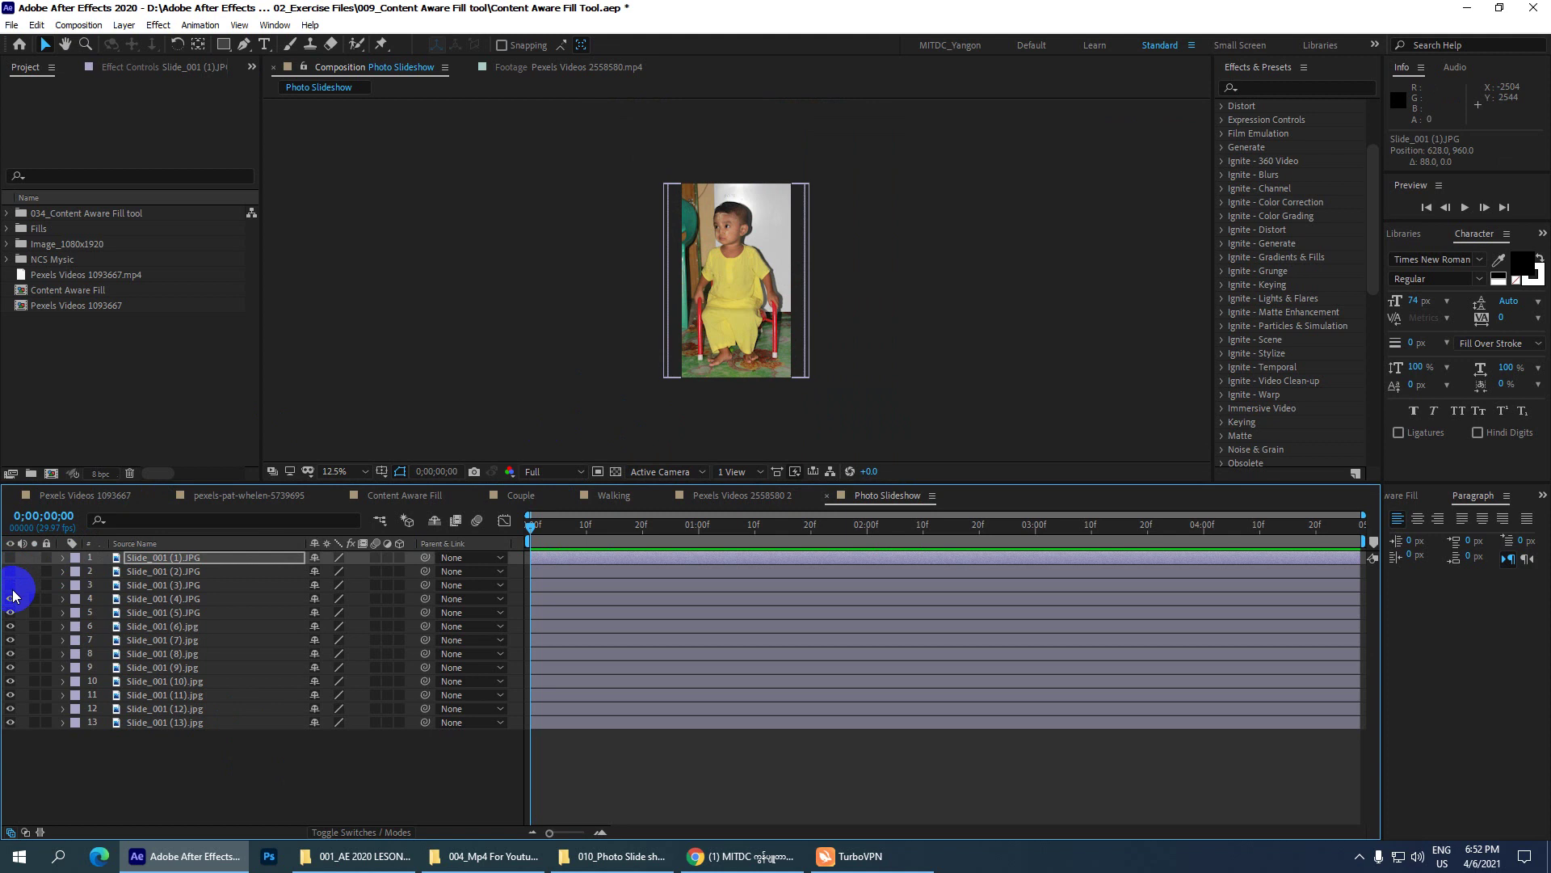
{"action": "left_click", "coordinate": [10, 599]}
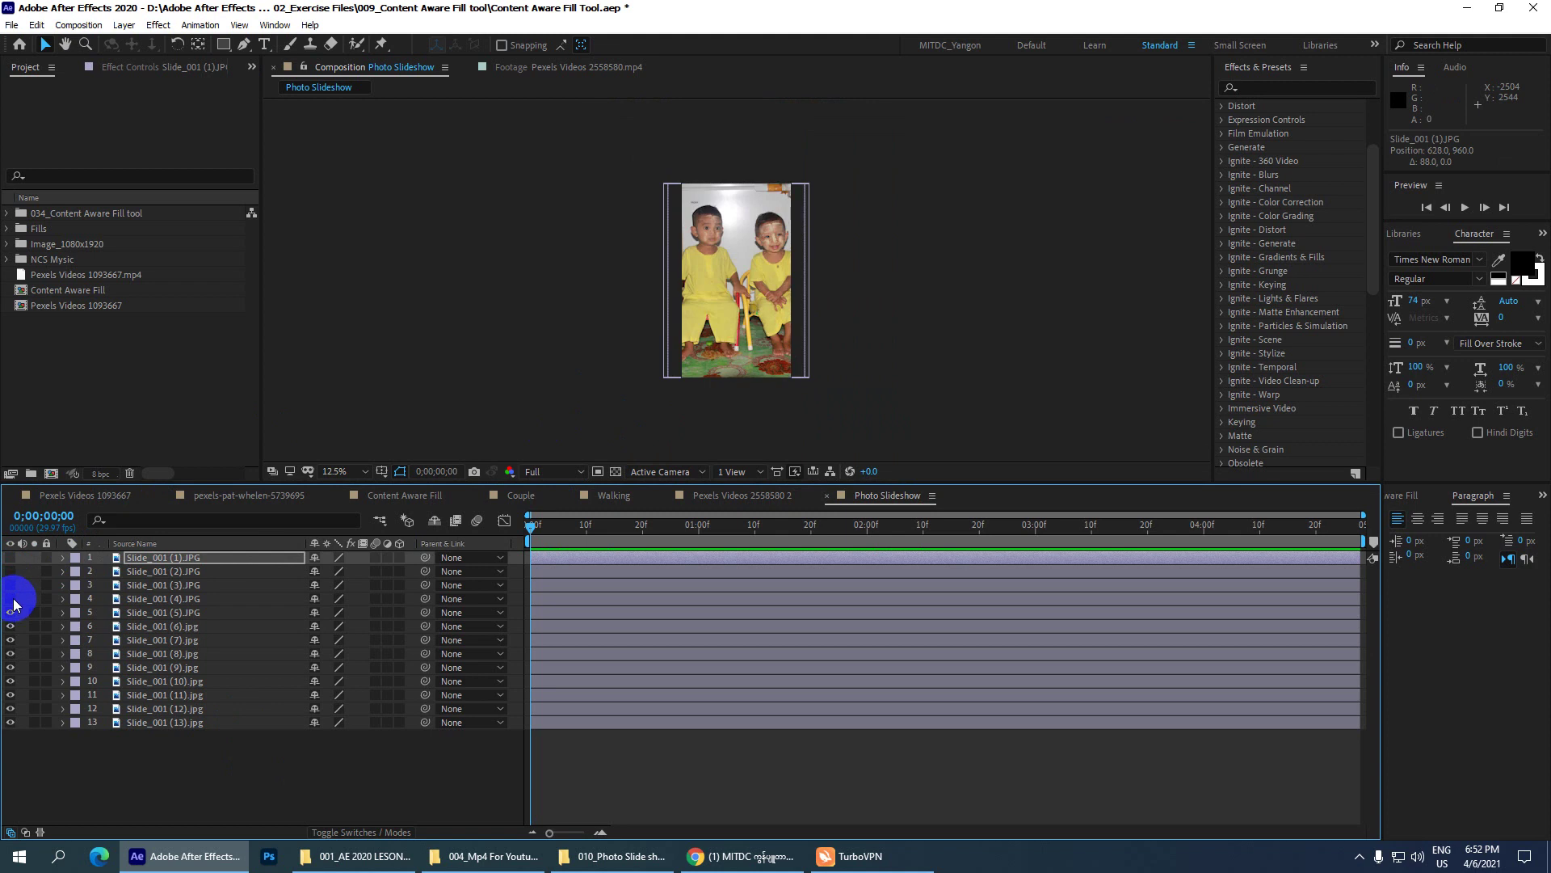
{"action": "left_click", "coordinate": [10, 612]}
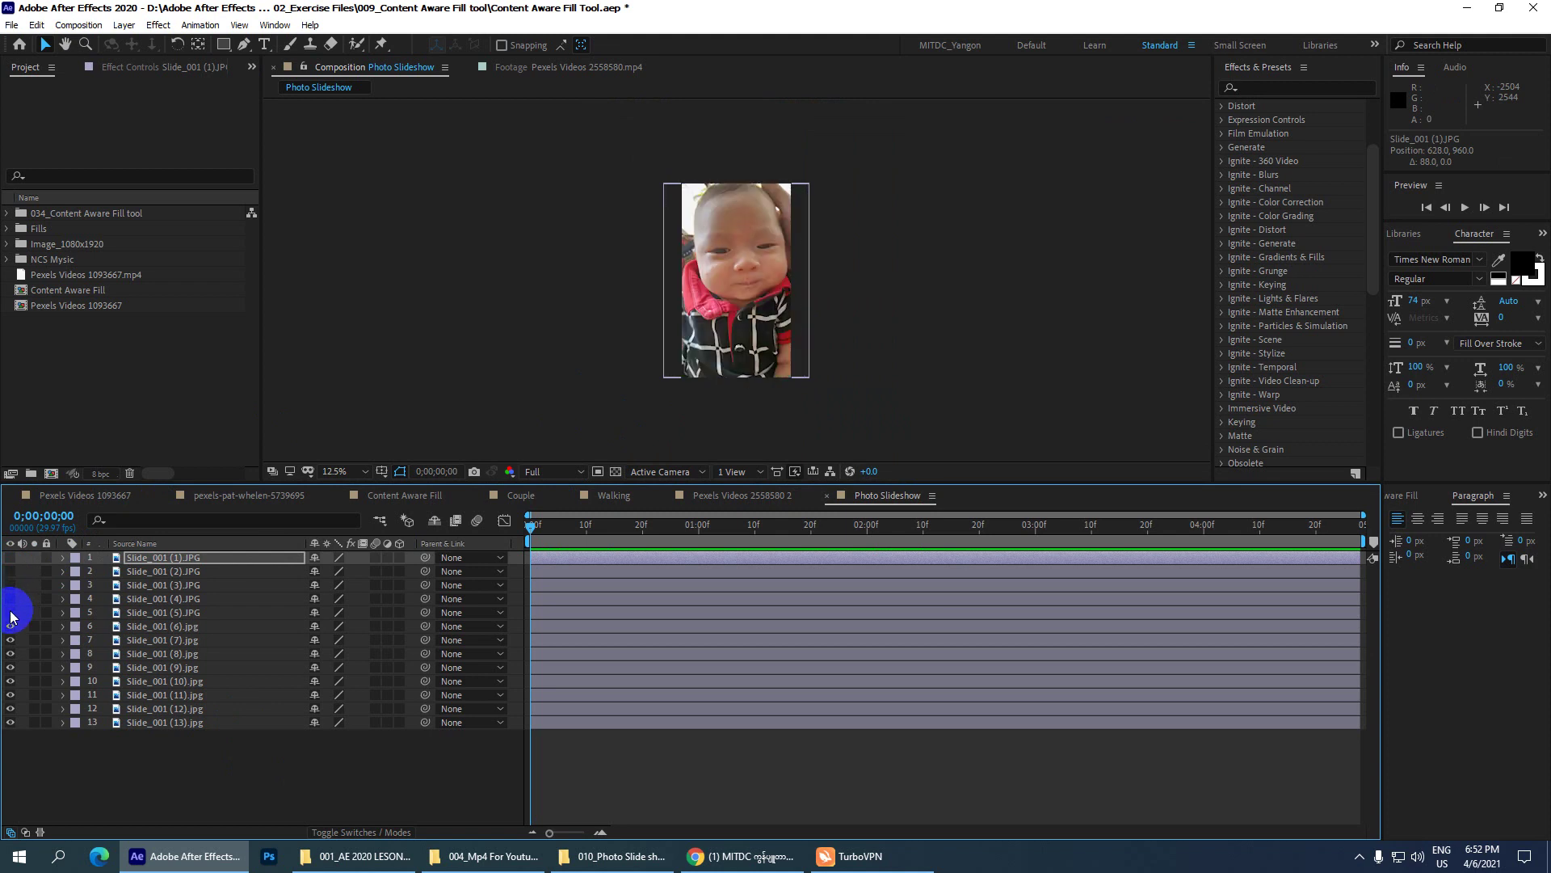
{"action": "left_click", "coordinate": [10, 627]}
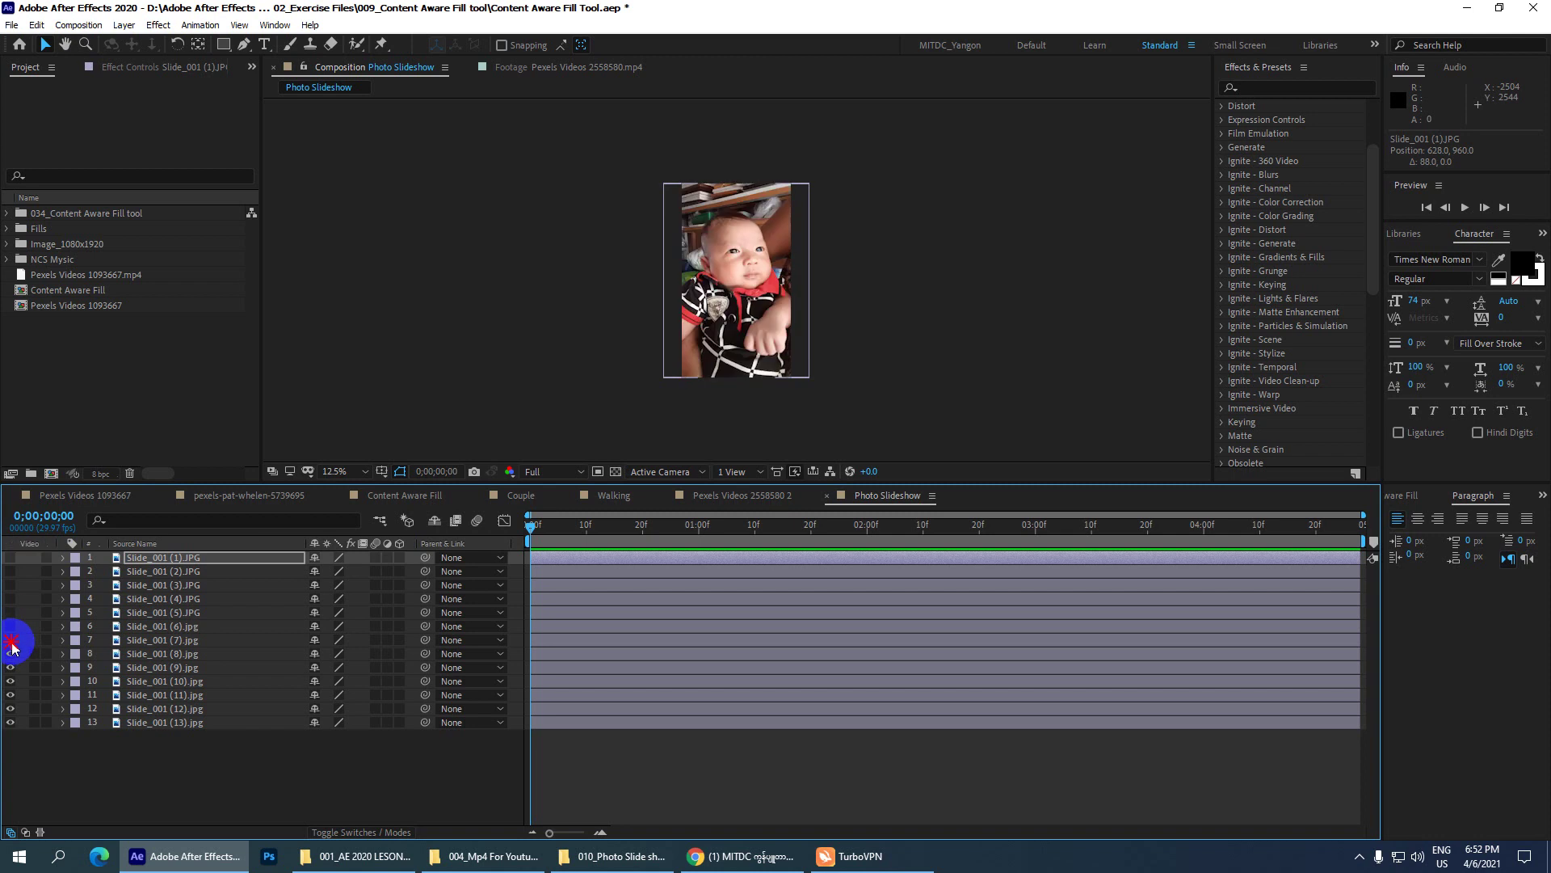
{"action": "left_click", "coordinate": [9, 640]}
{"action": "left_click", "coordinate": [10, 654]}
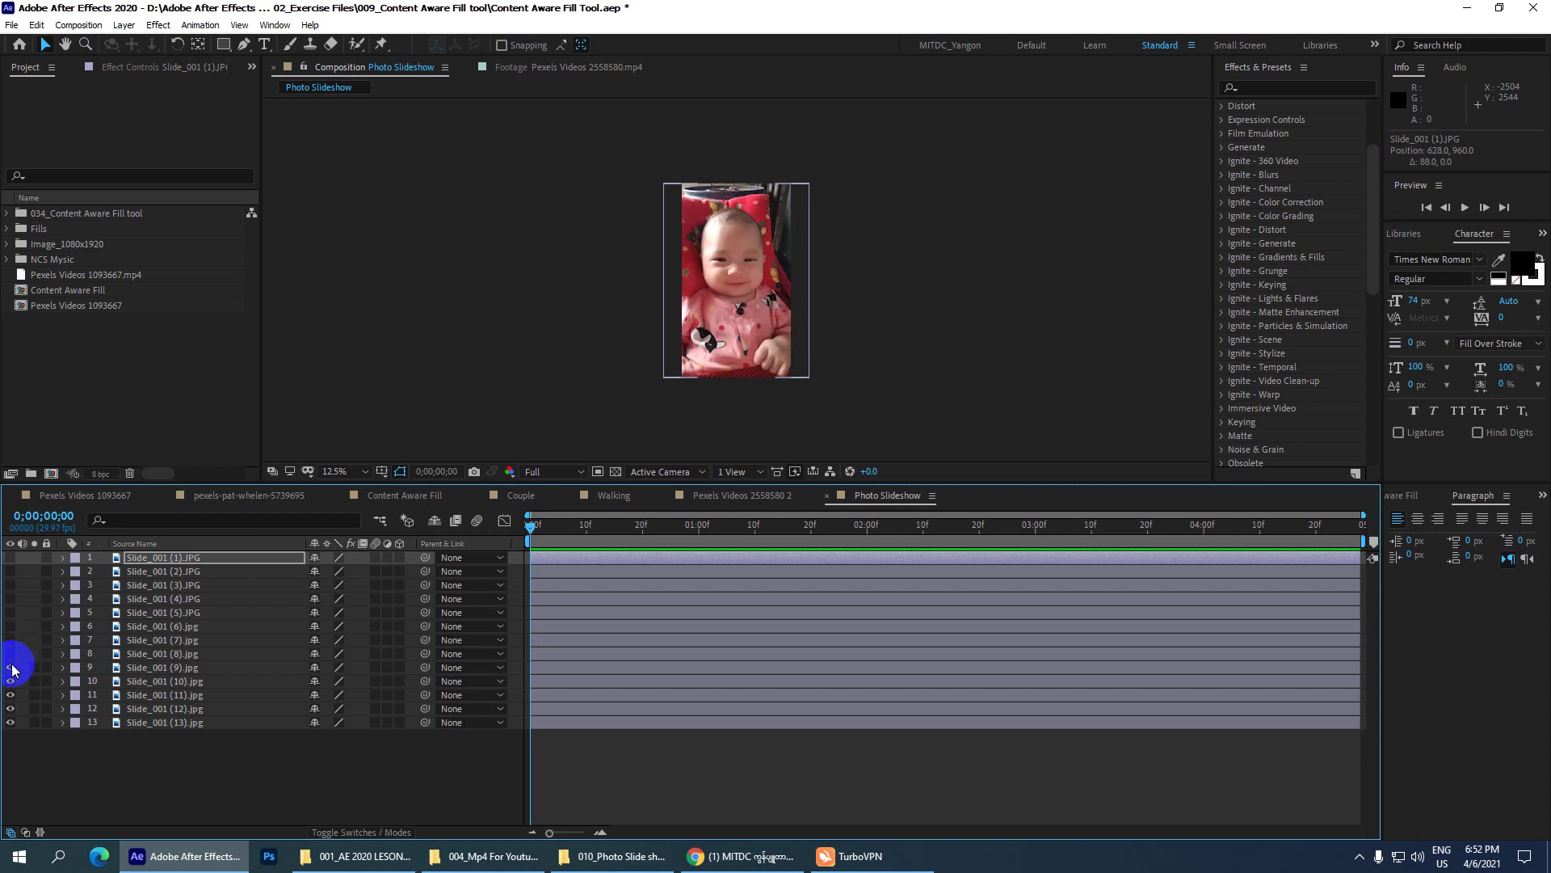
{"action": "left_click", "coordinate": [11, 667]}
{"action": "left_click", "coordinate": [10, 681]}
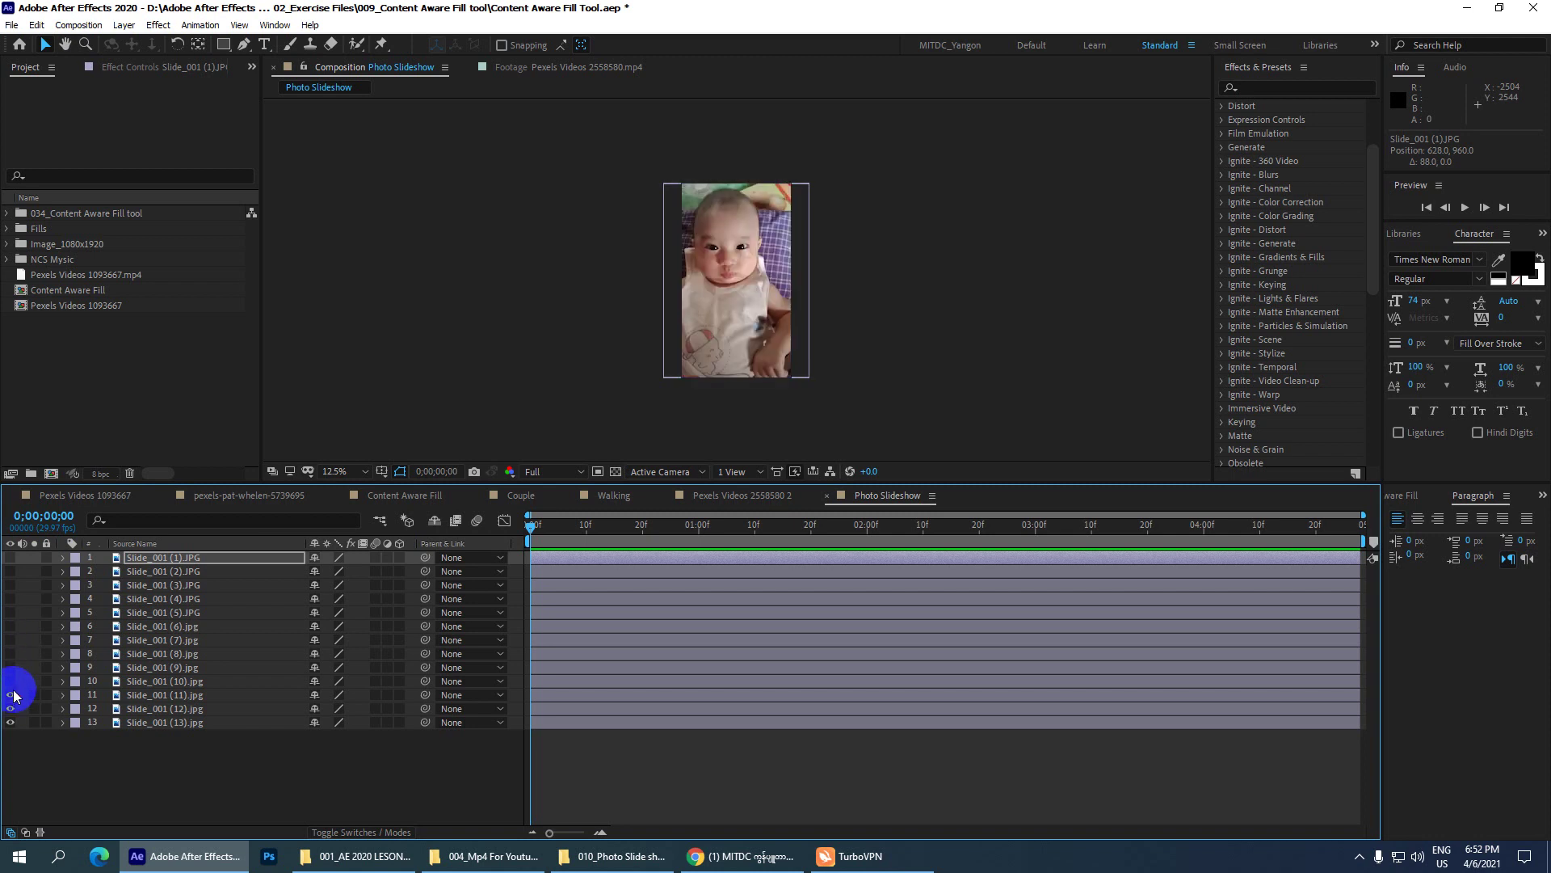
{"action": "left_click", "coordinate": [10, 694]}
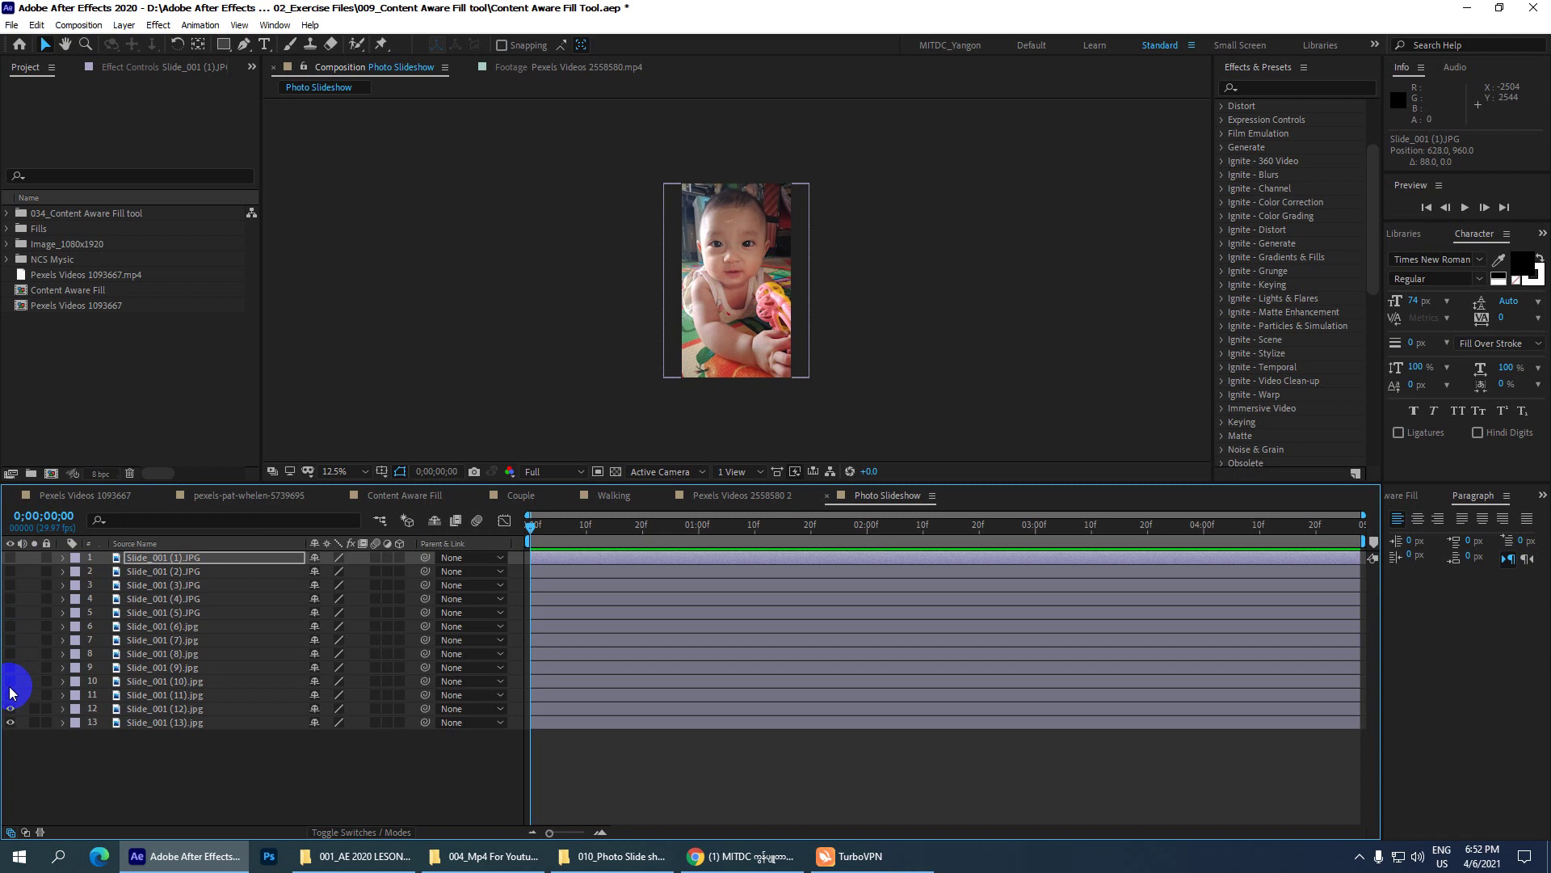
- Show layer 11 again and shift its photo right to Position 700, 960
{"action": "left_click", "coordinate": [10, 694]}
{"action": "left_click_drag", "start_coordinate": [739, 317], "coordinate": [750, 309]}
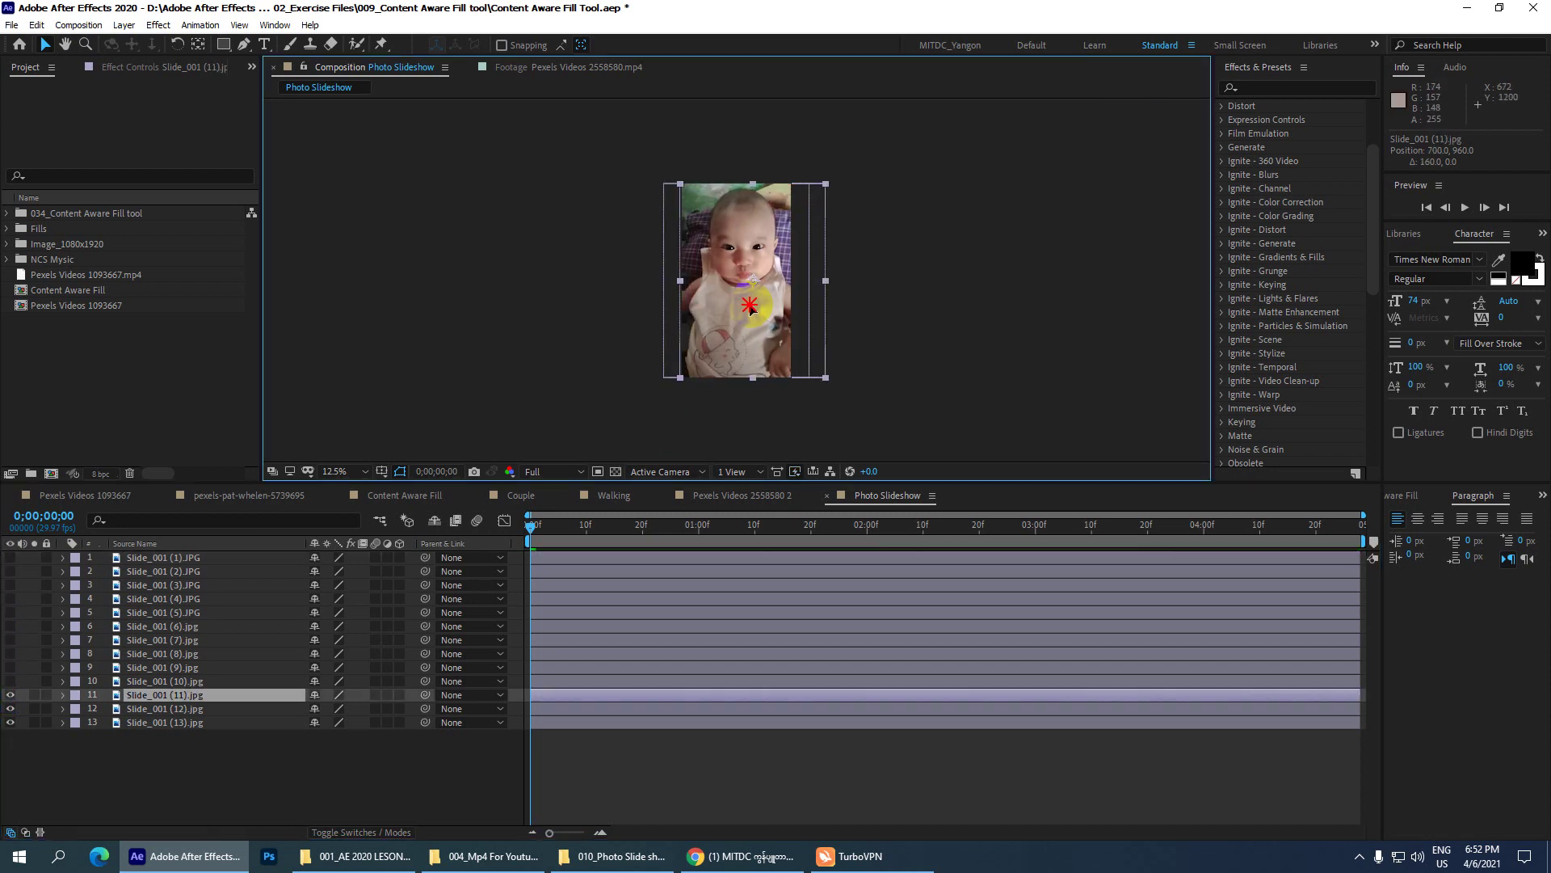
{"action": "left_click", "coordinate": [437, 400]}
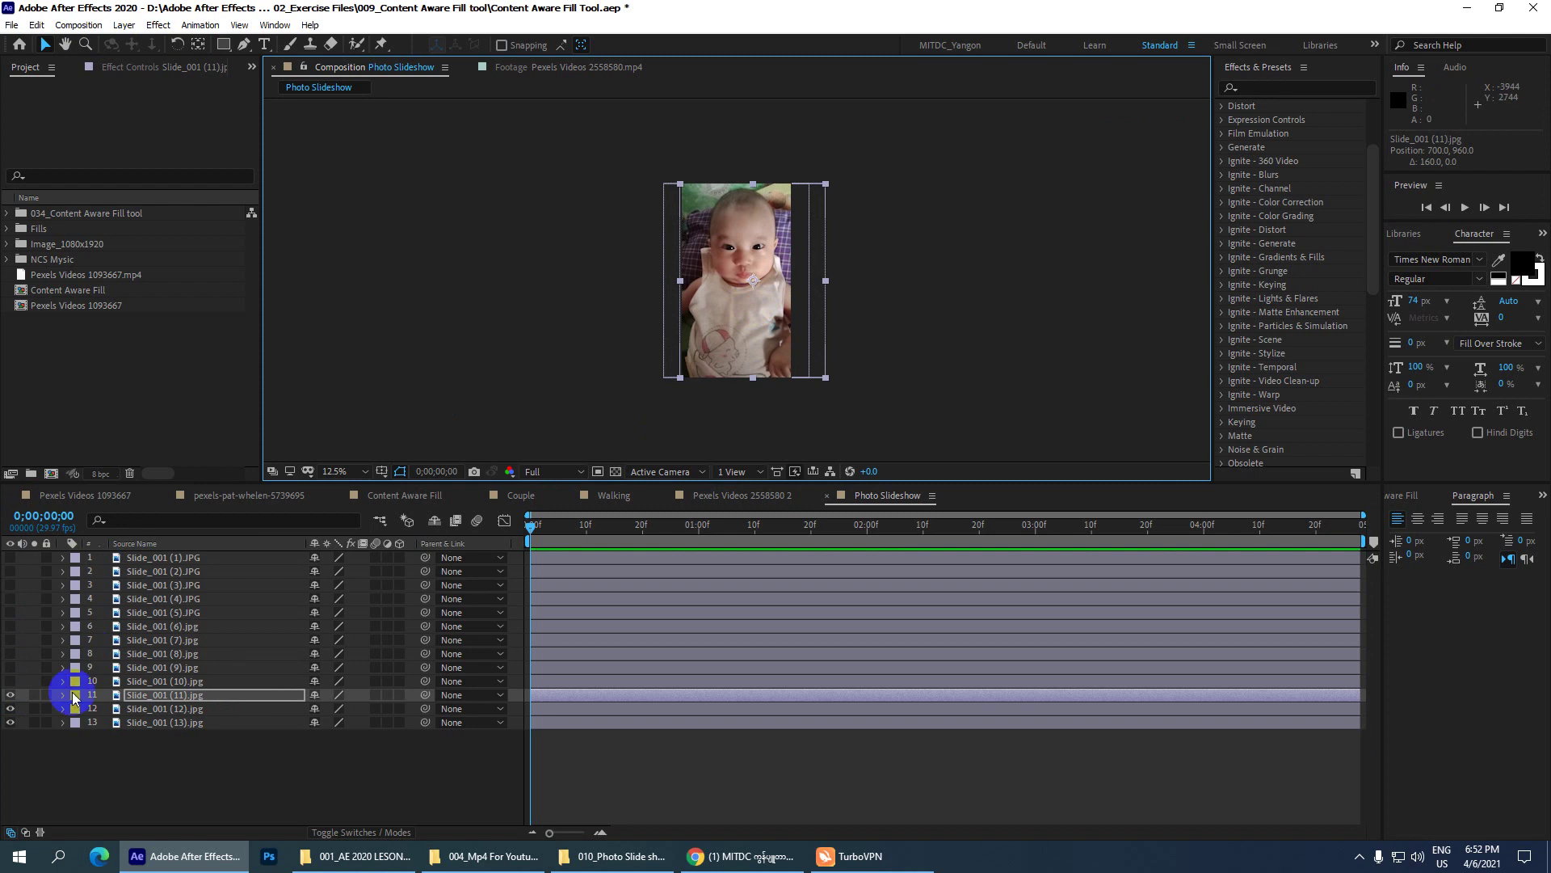
{"action": "left_click", "coordinate": [11, 704]}
- Preview layers 12 and 13, then make all 13 slide layers visible again
{"action": "left_click", "coordinate": [11, 711]}
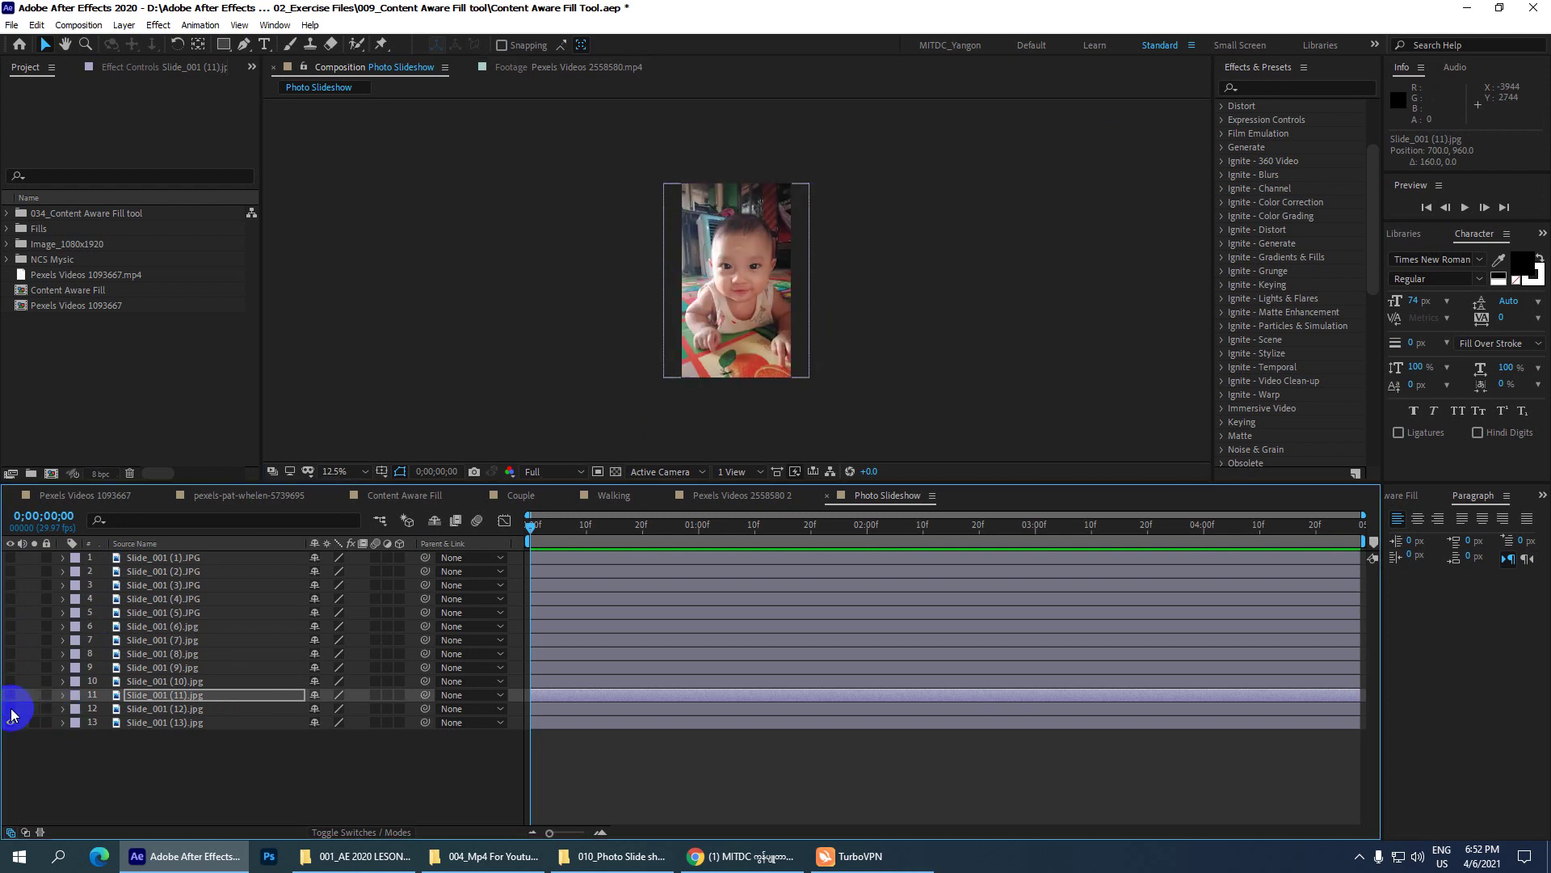
{"action": "left_click", "coordinate": [11, 722]}
{"action": "left_click", "coordinate": [11, 721]}
{"action": "left_click_drag", "start_coordinate": [11, 722], "coordinate": [19, 554]}
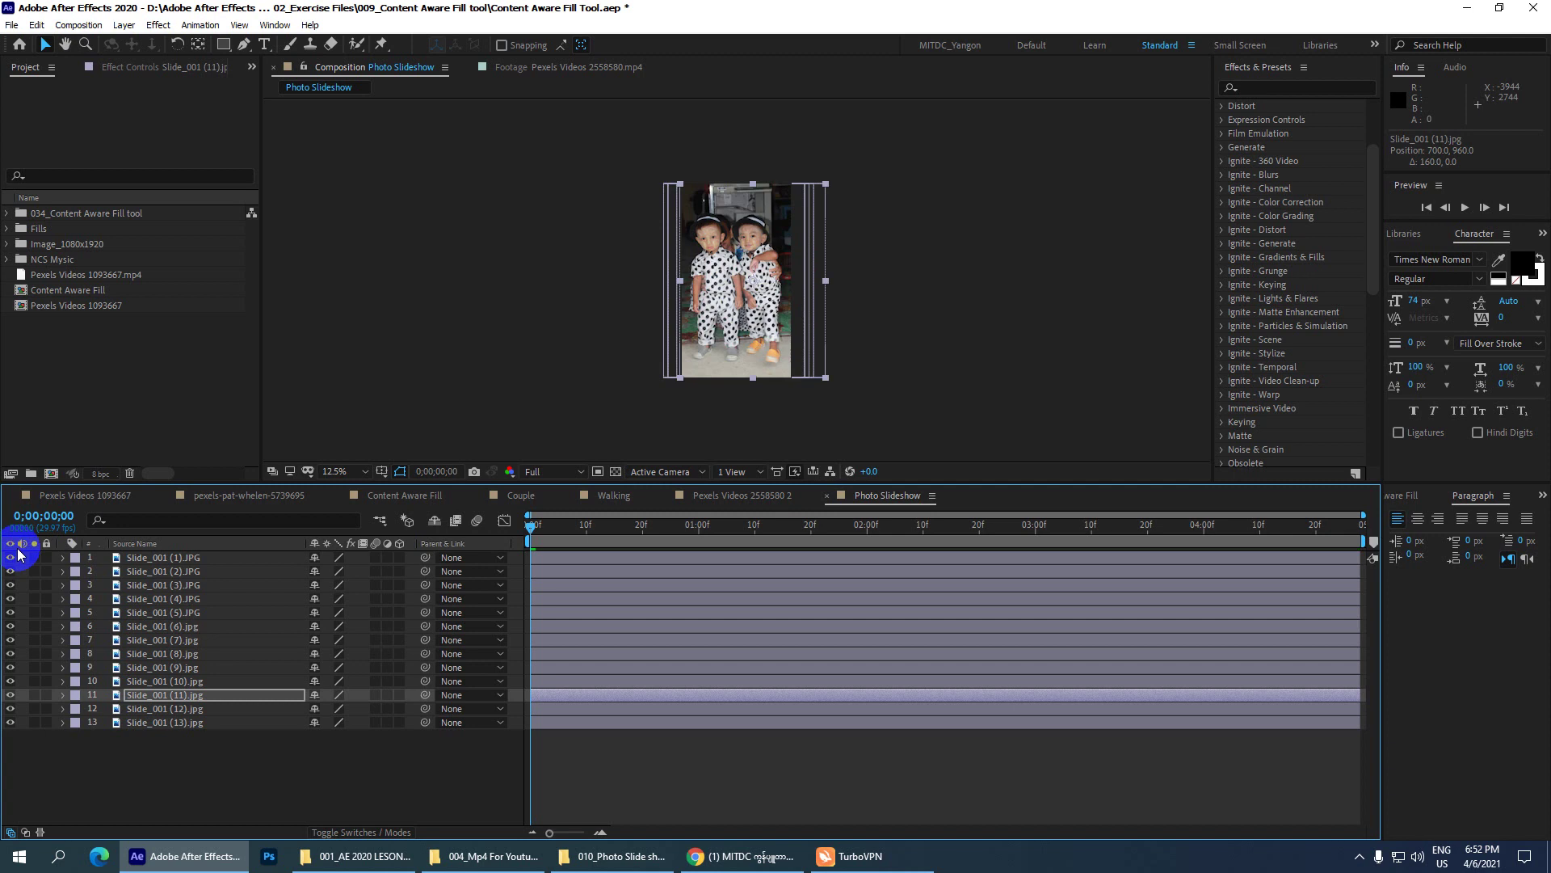
- Review the frame at 25% and 12.5%, then select only the first slide layer
{"action": "key", "text": "period"}
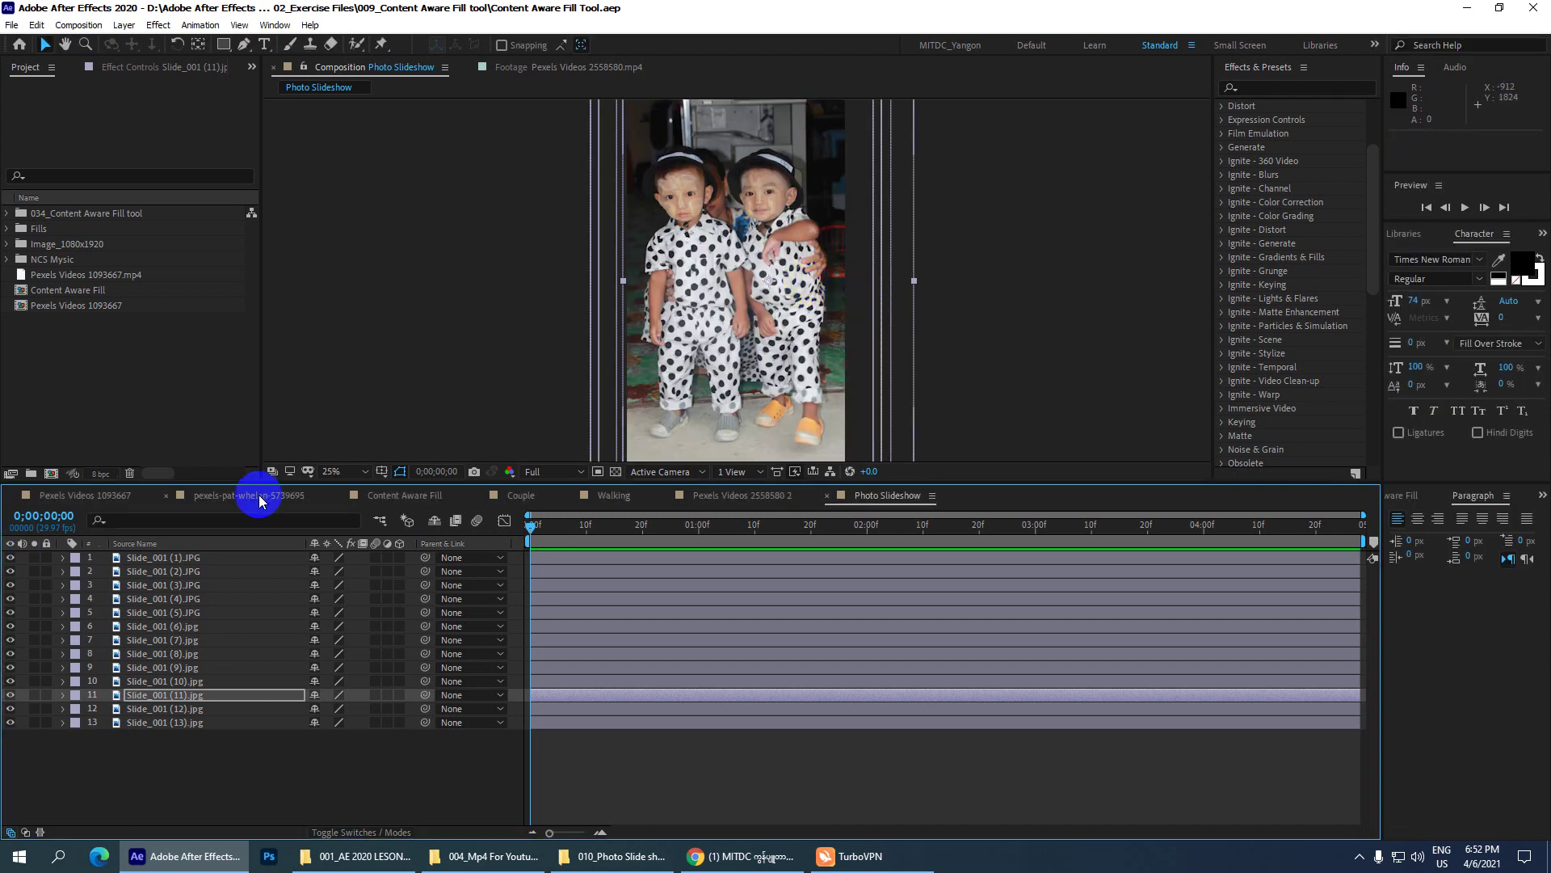
{"action": "left_click_drag", "start_coordinate": [131, 762], "coordinate": [163, 539]}
{"action": "left_click", "coordinate": [183, 779]}
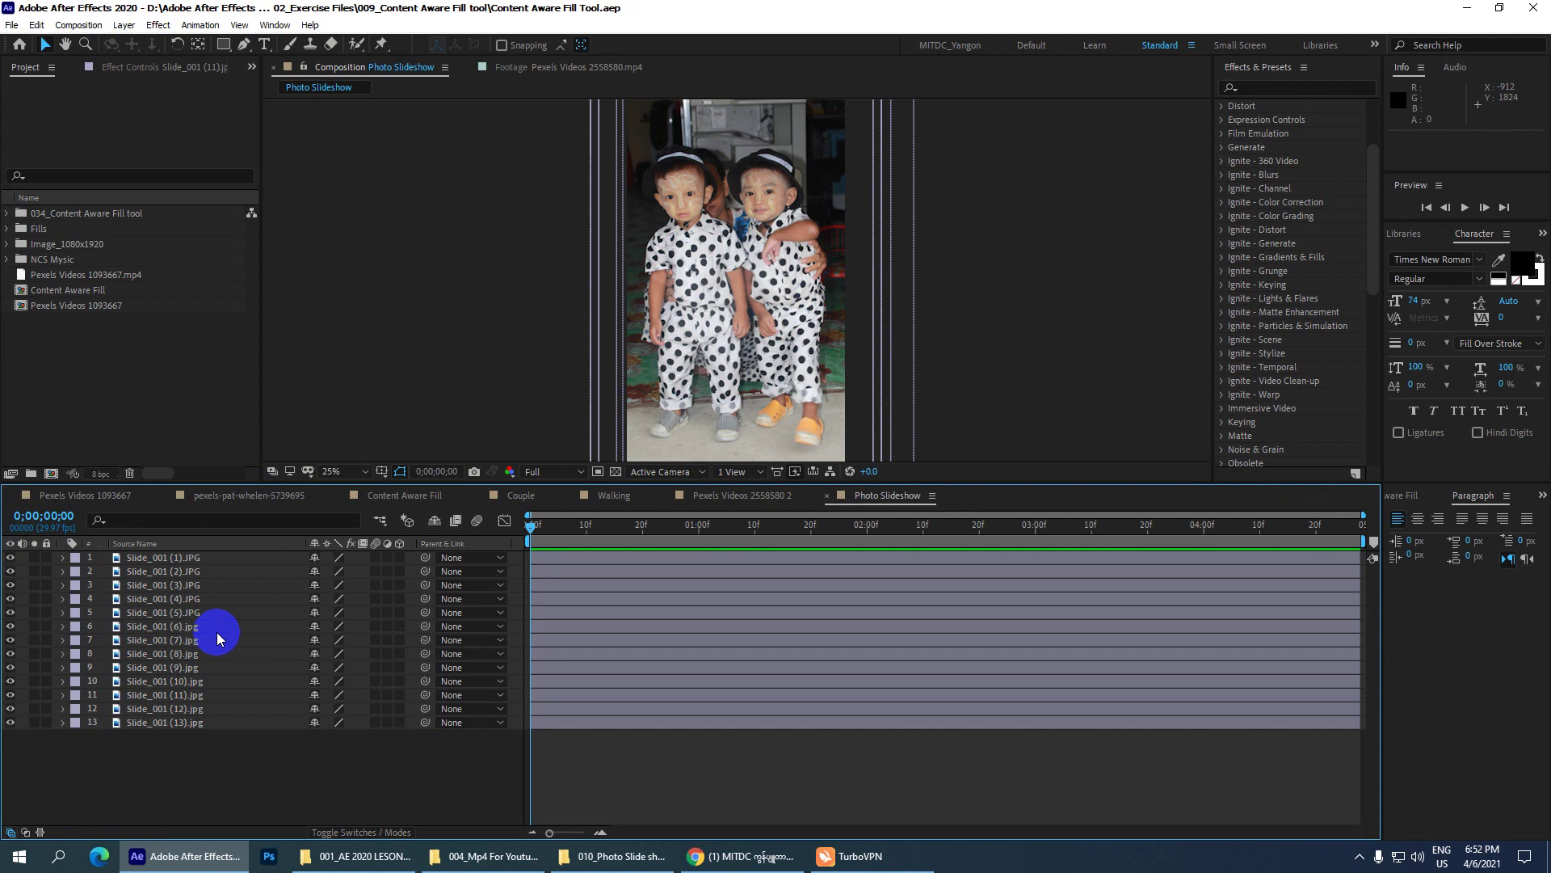
{"action": "key", "text": "comma"}
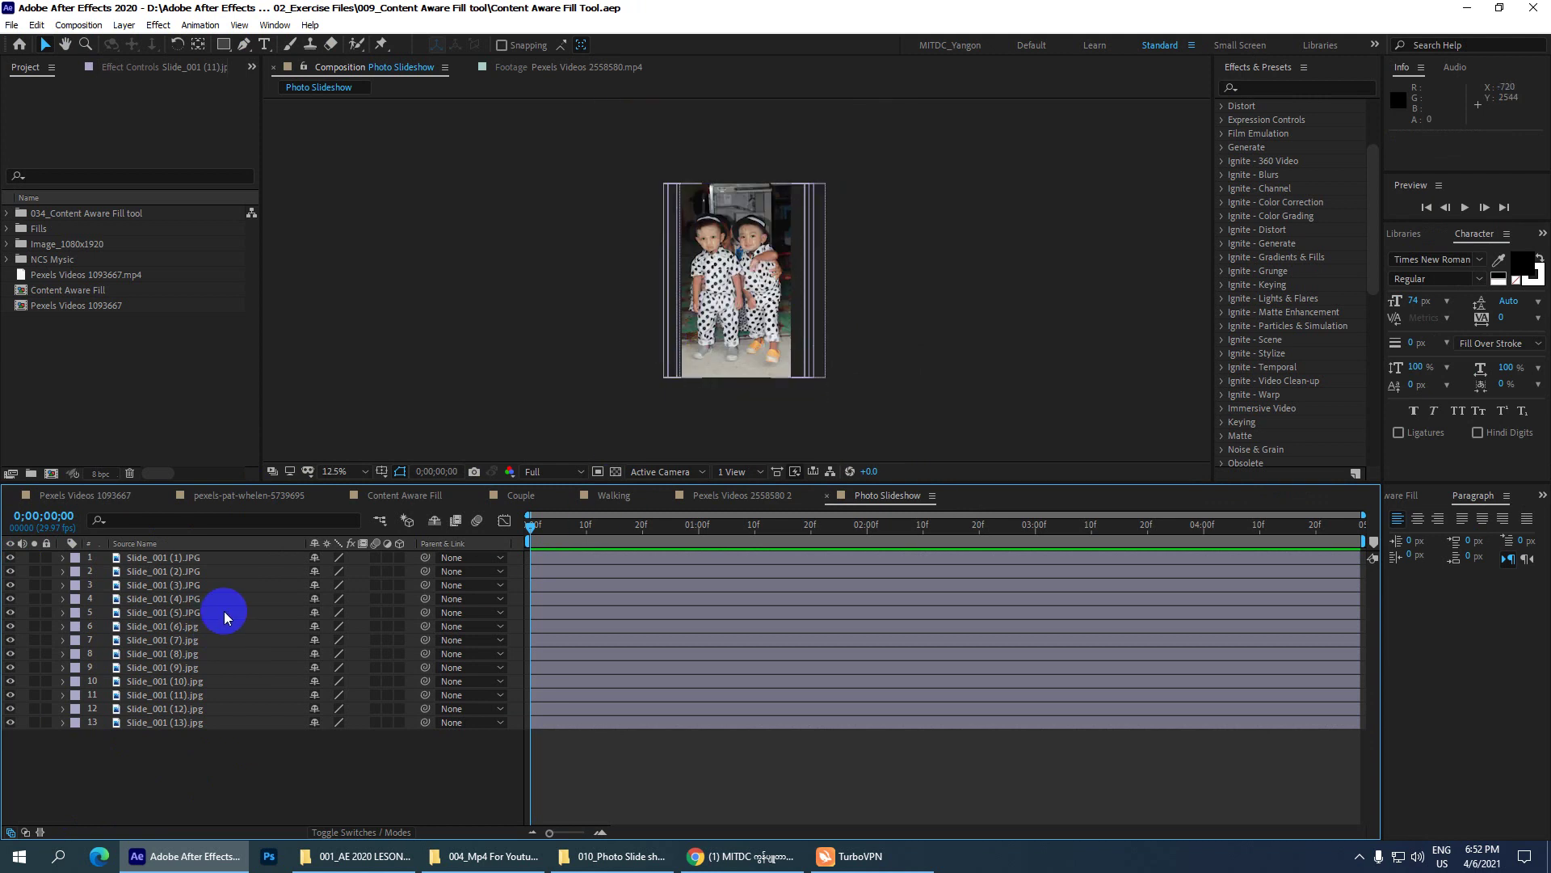
{"action": "left_click", "coordinate": [174, 557]}
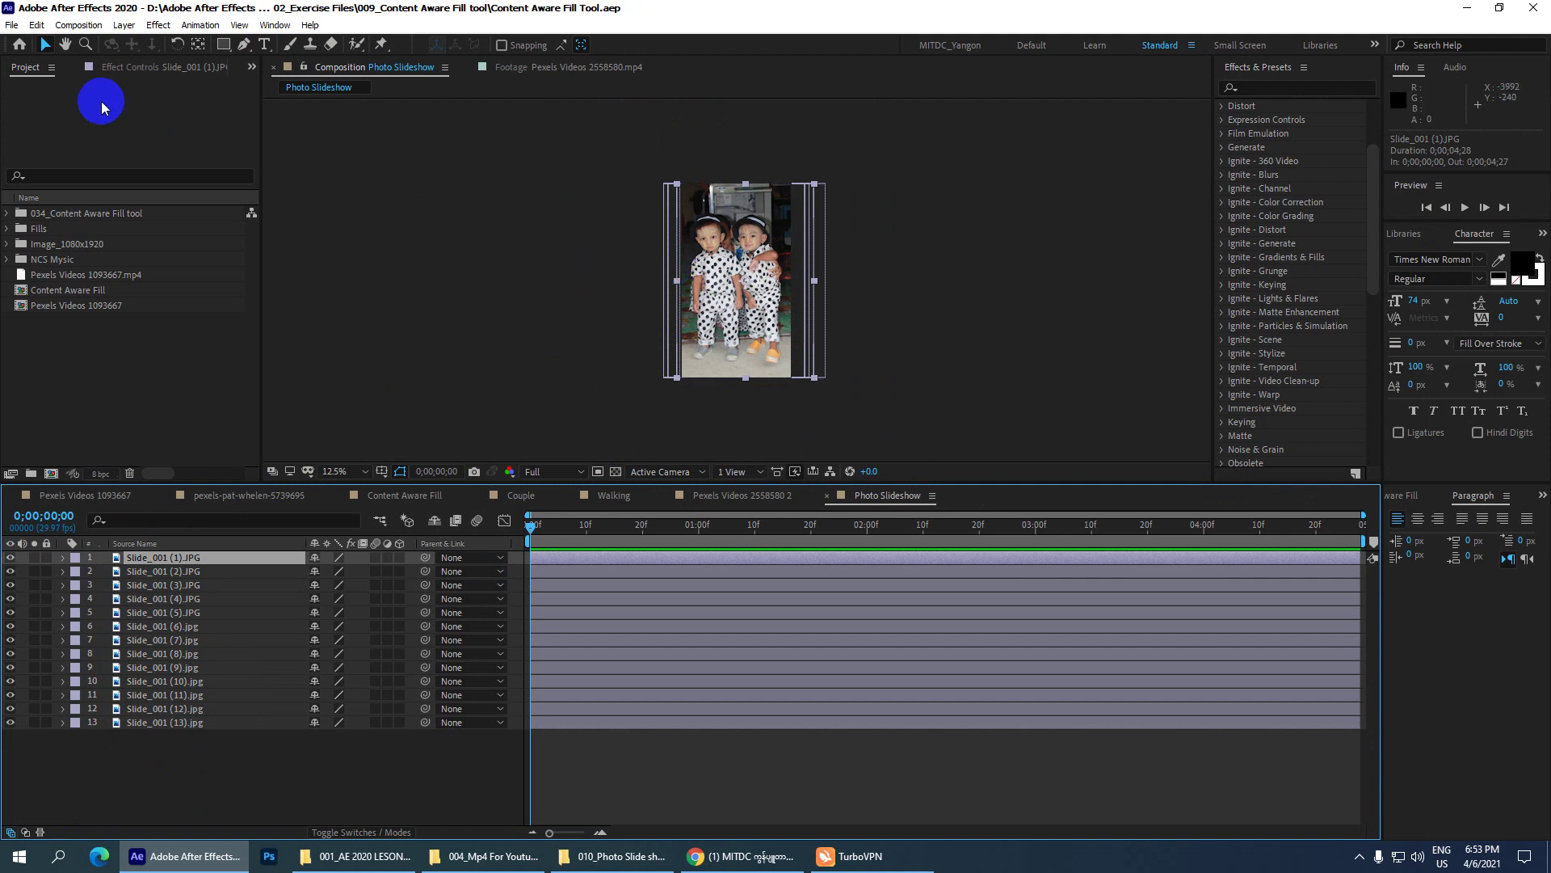
- Zoom the composition viewer to 25% magnification
{"action": "left_click", "coordinate": [12, 24]}
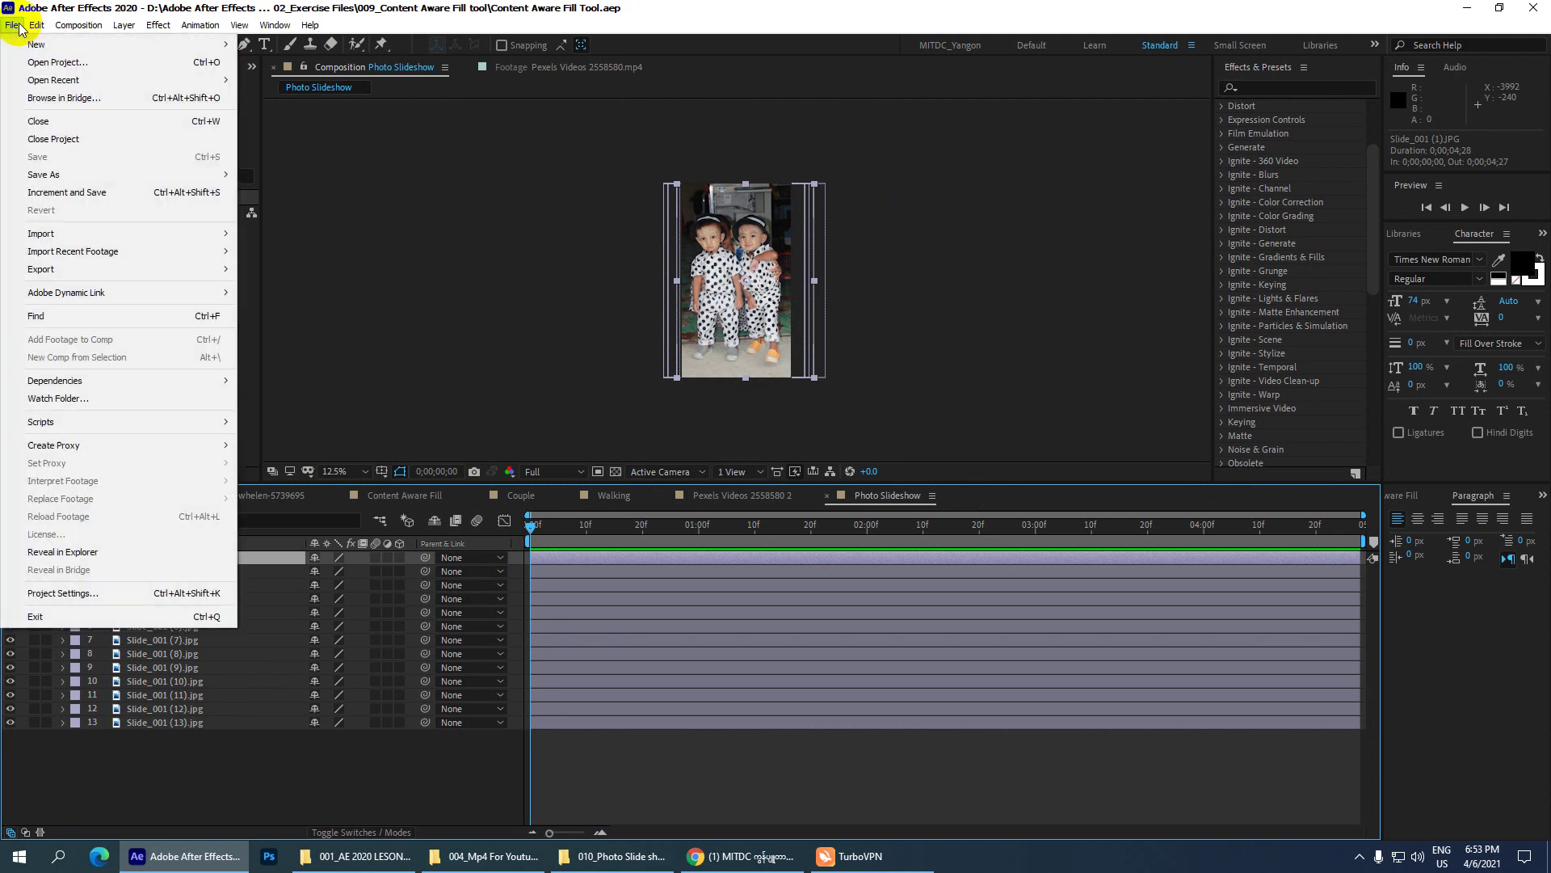
{"action": "mouse_move", "coordinate": [78, 181]}
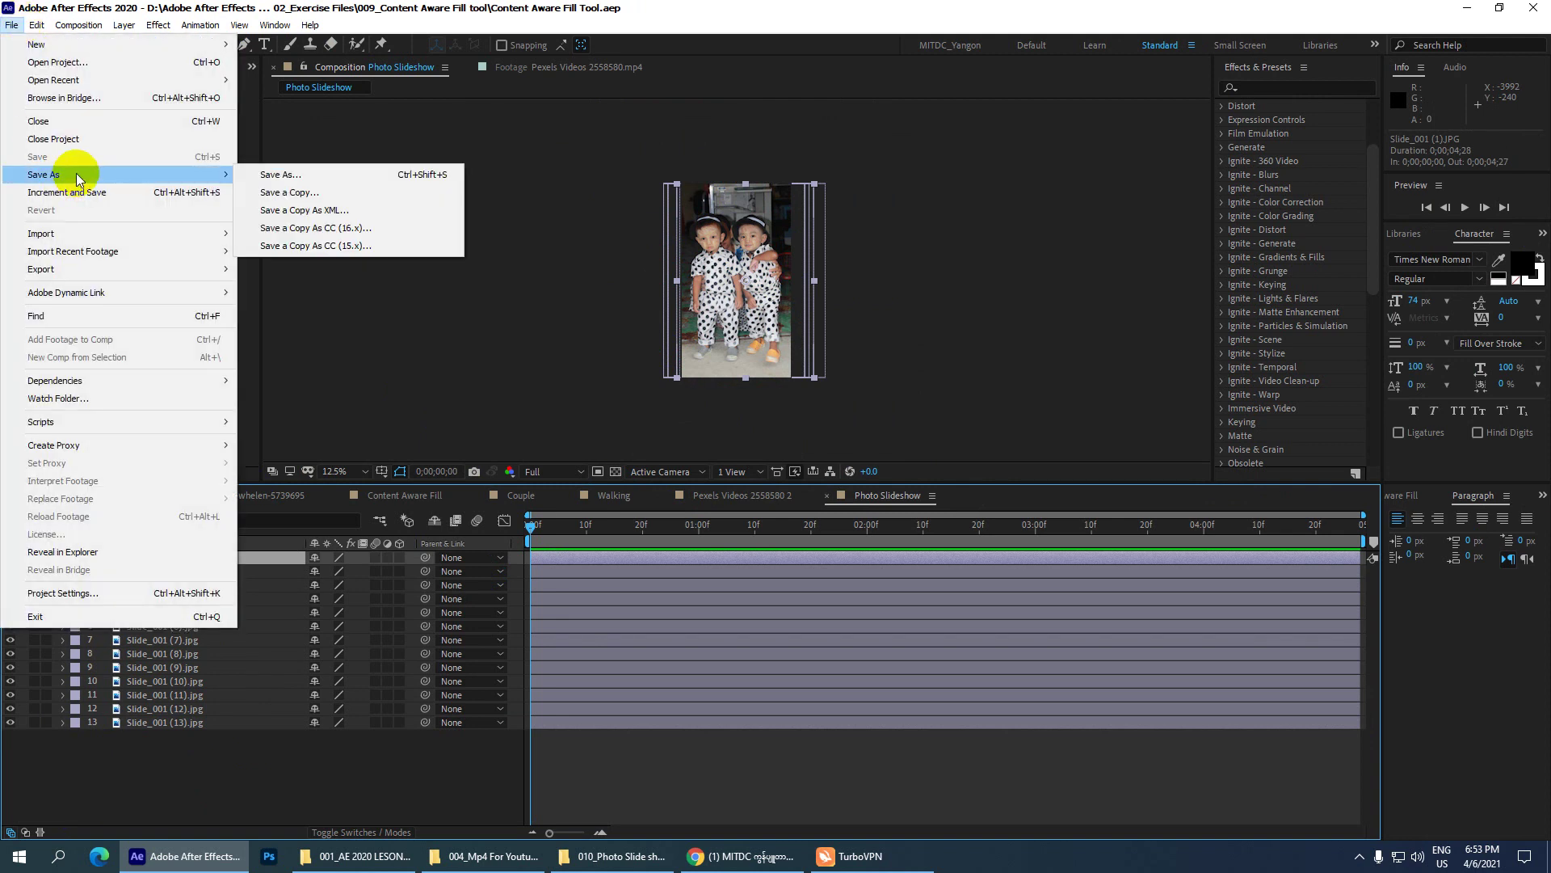
{"action": "left_click", "coordinate": [104, 812]}
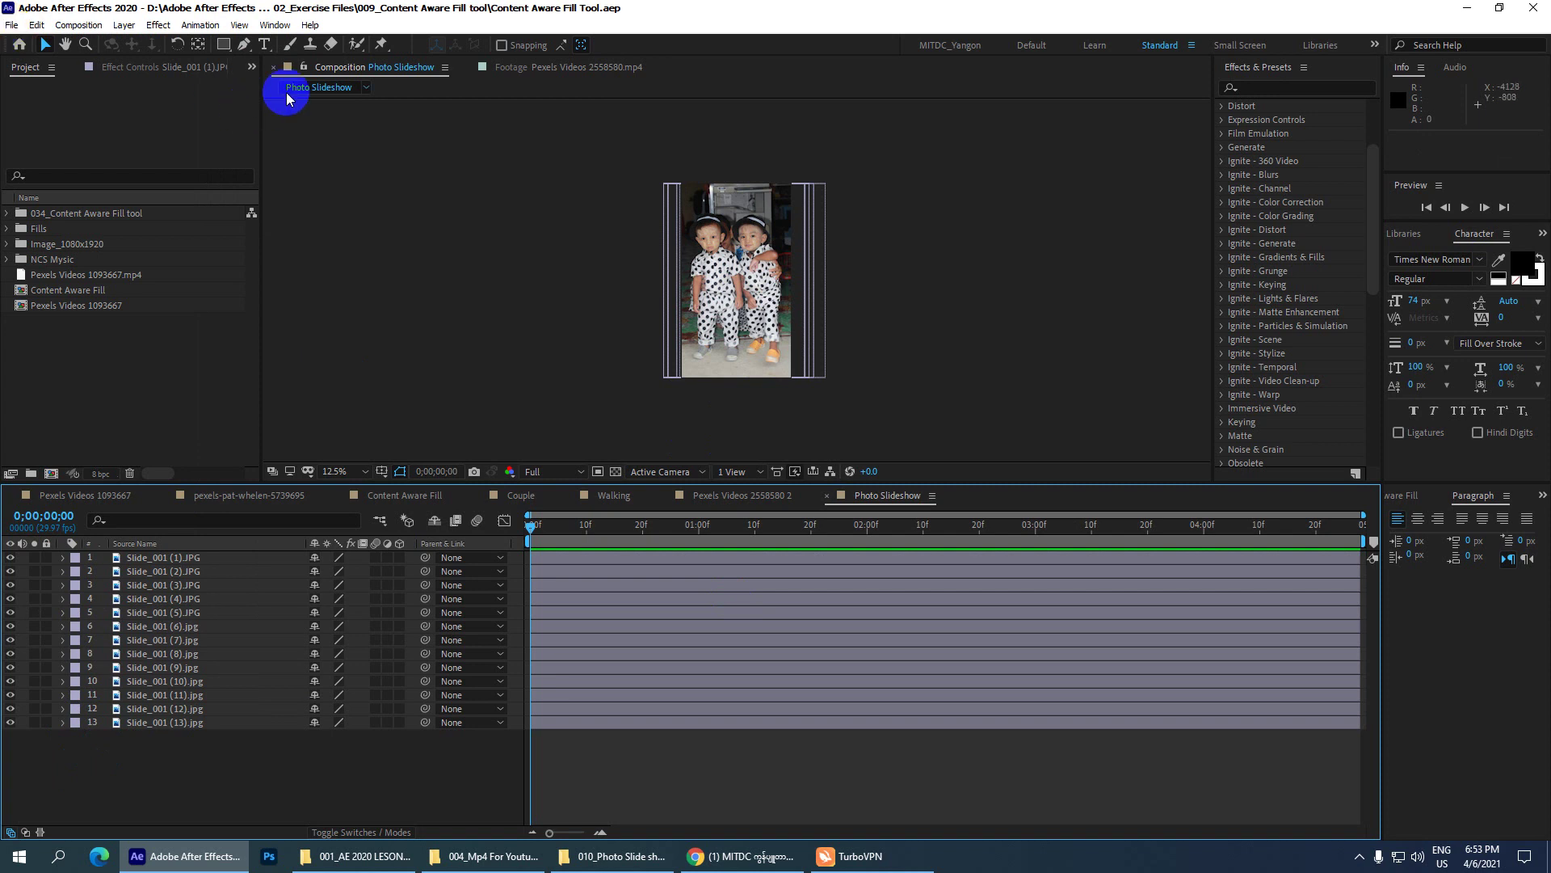
{"action": "key", "text": "period"}
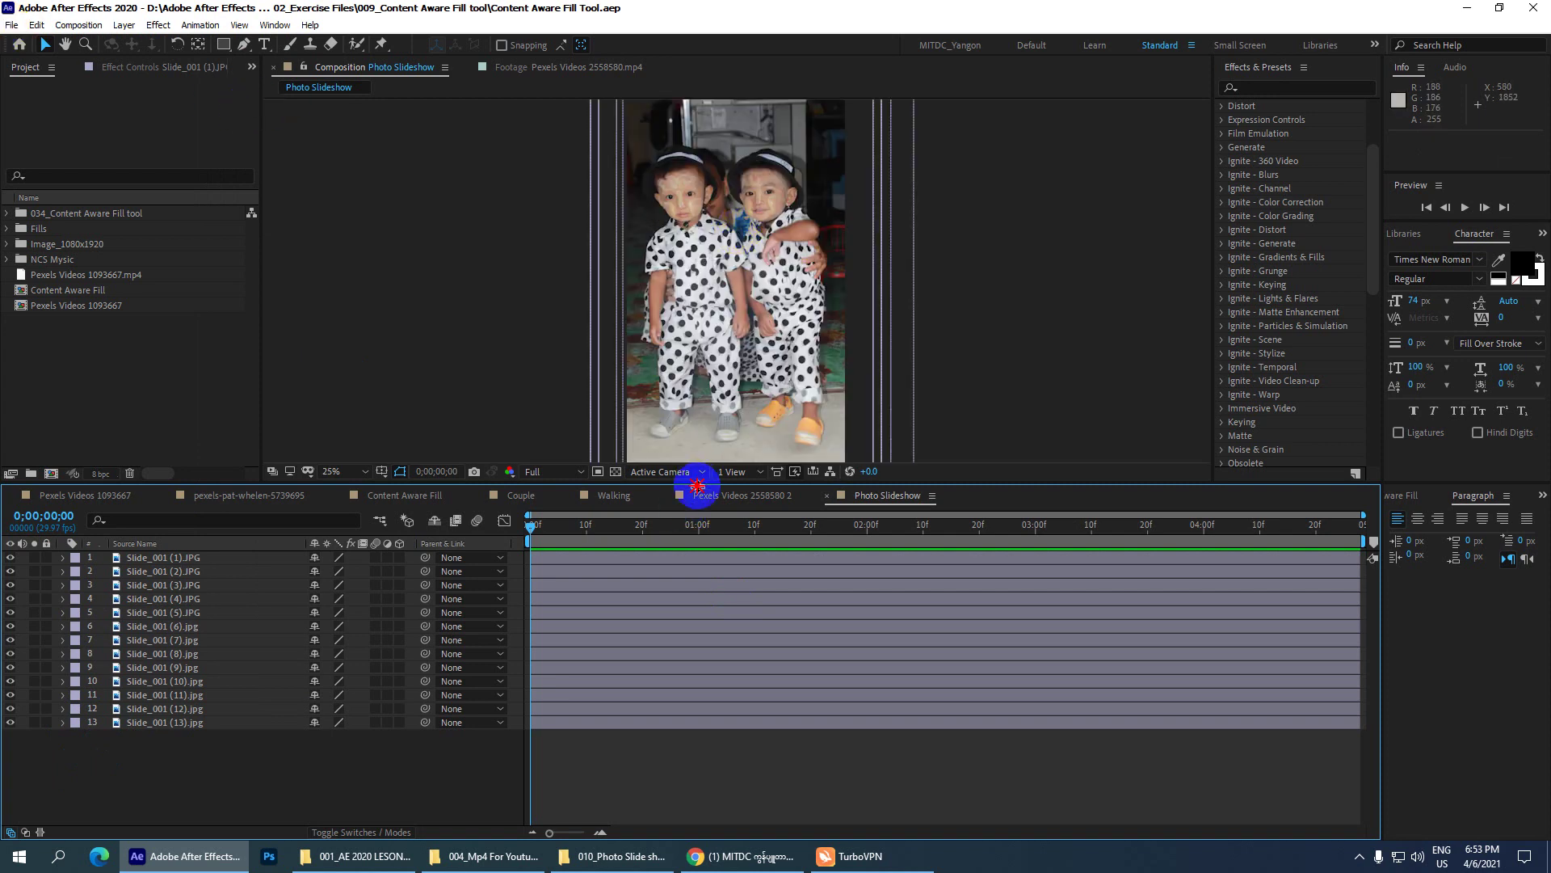
- Lower the viewer/timeline divider to enlarge the preview, then select slide layer 1
{"action": "left_click_drag", "start_coordinate": [695, 488], "coordinate": [695, 544]}
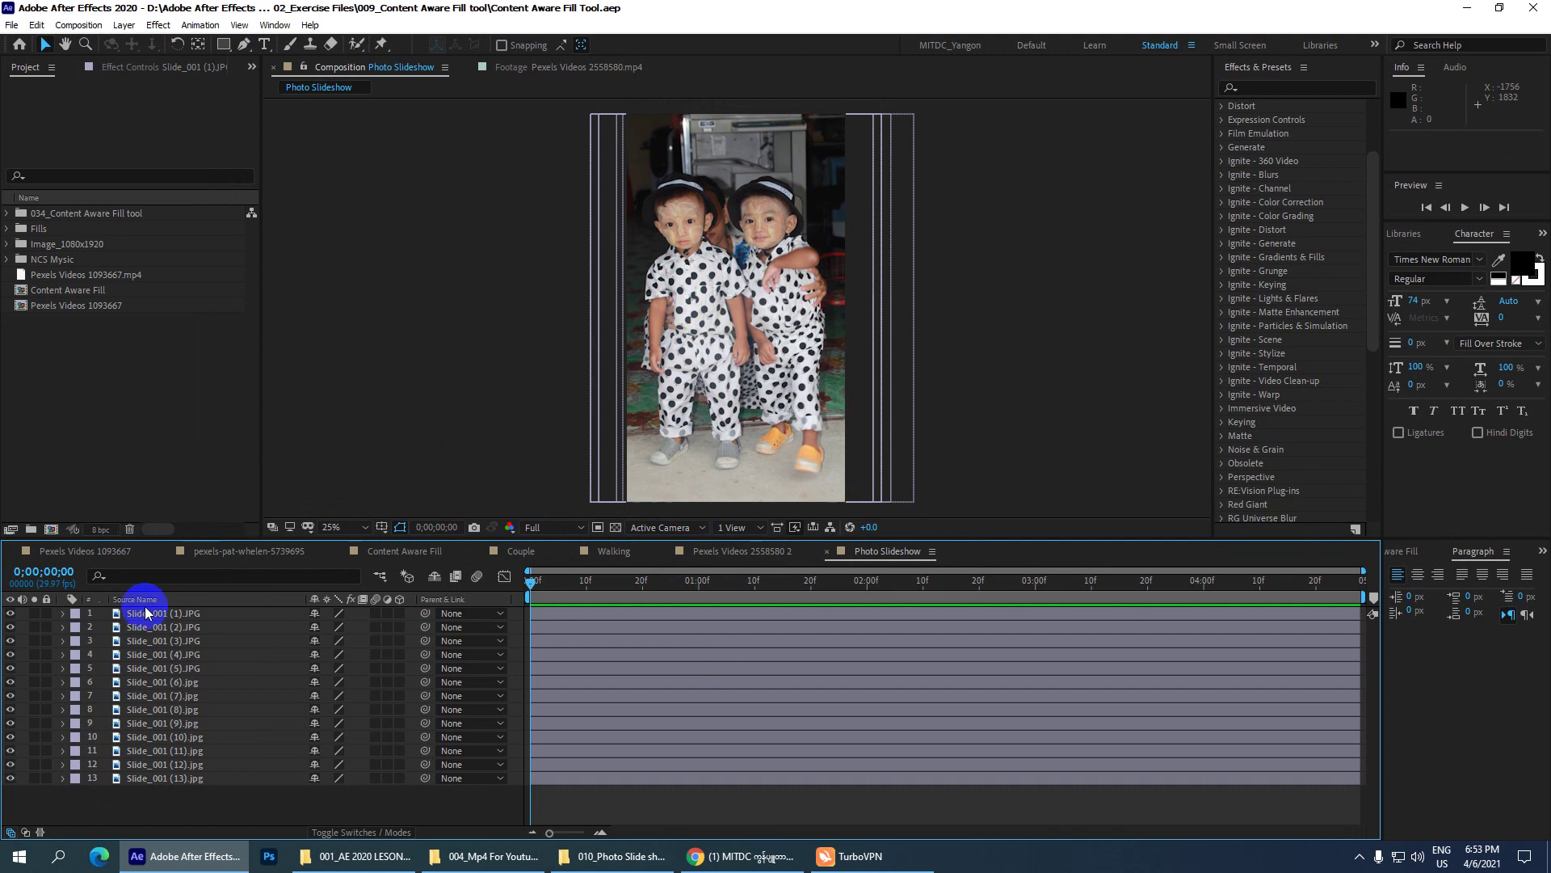
{"action": "left_click", "coordinate": [154, 614]}
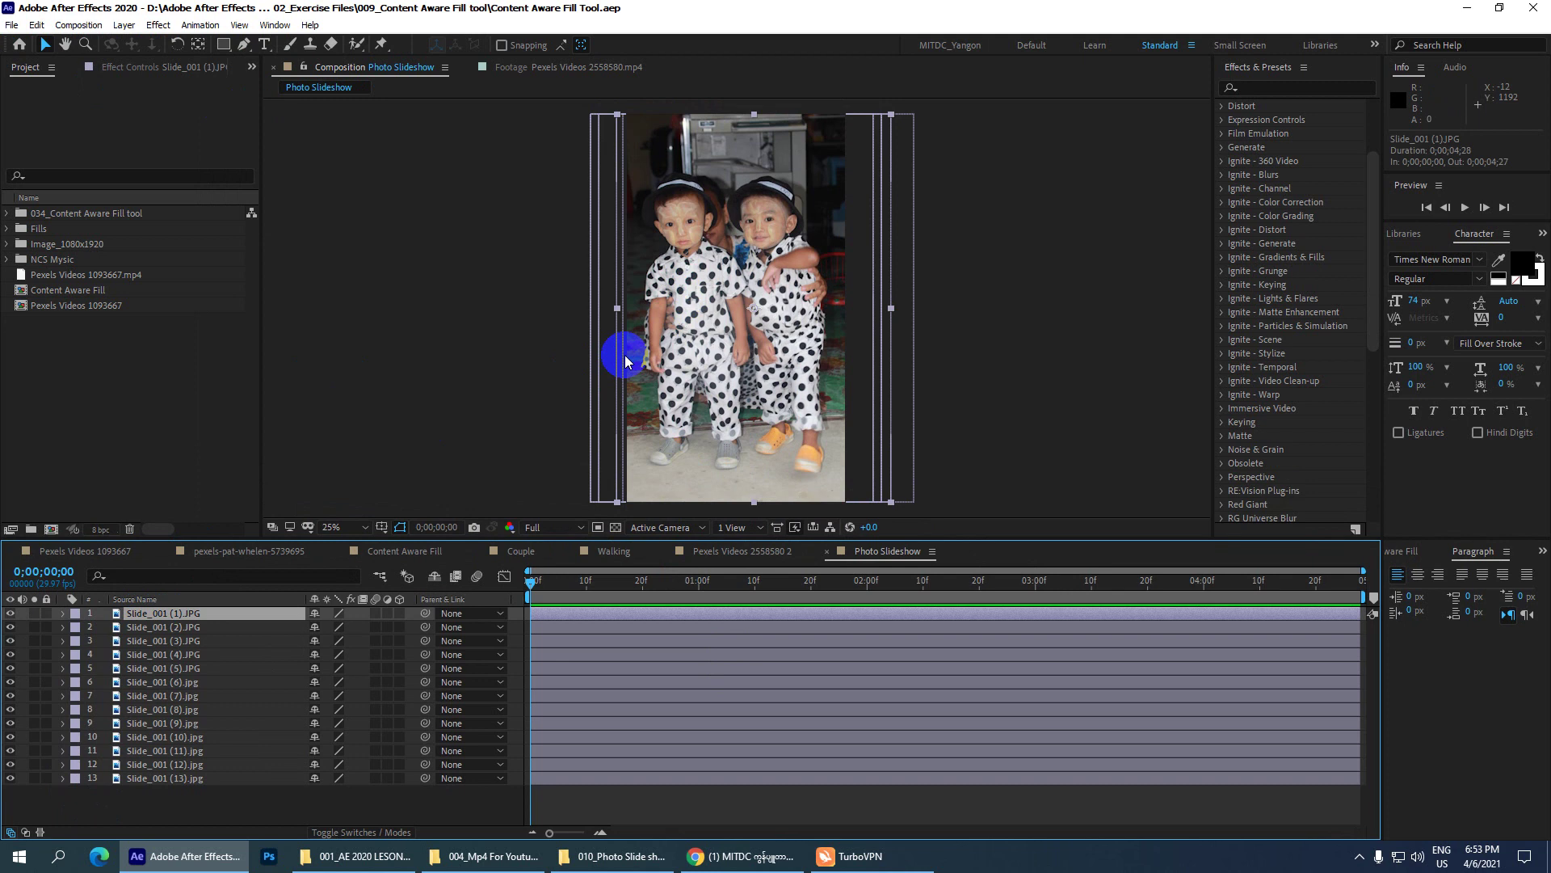
{"action": "left_click", "coordinate": [701, 247]}
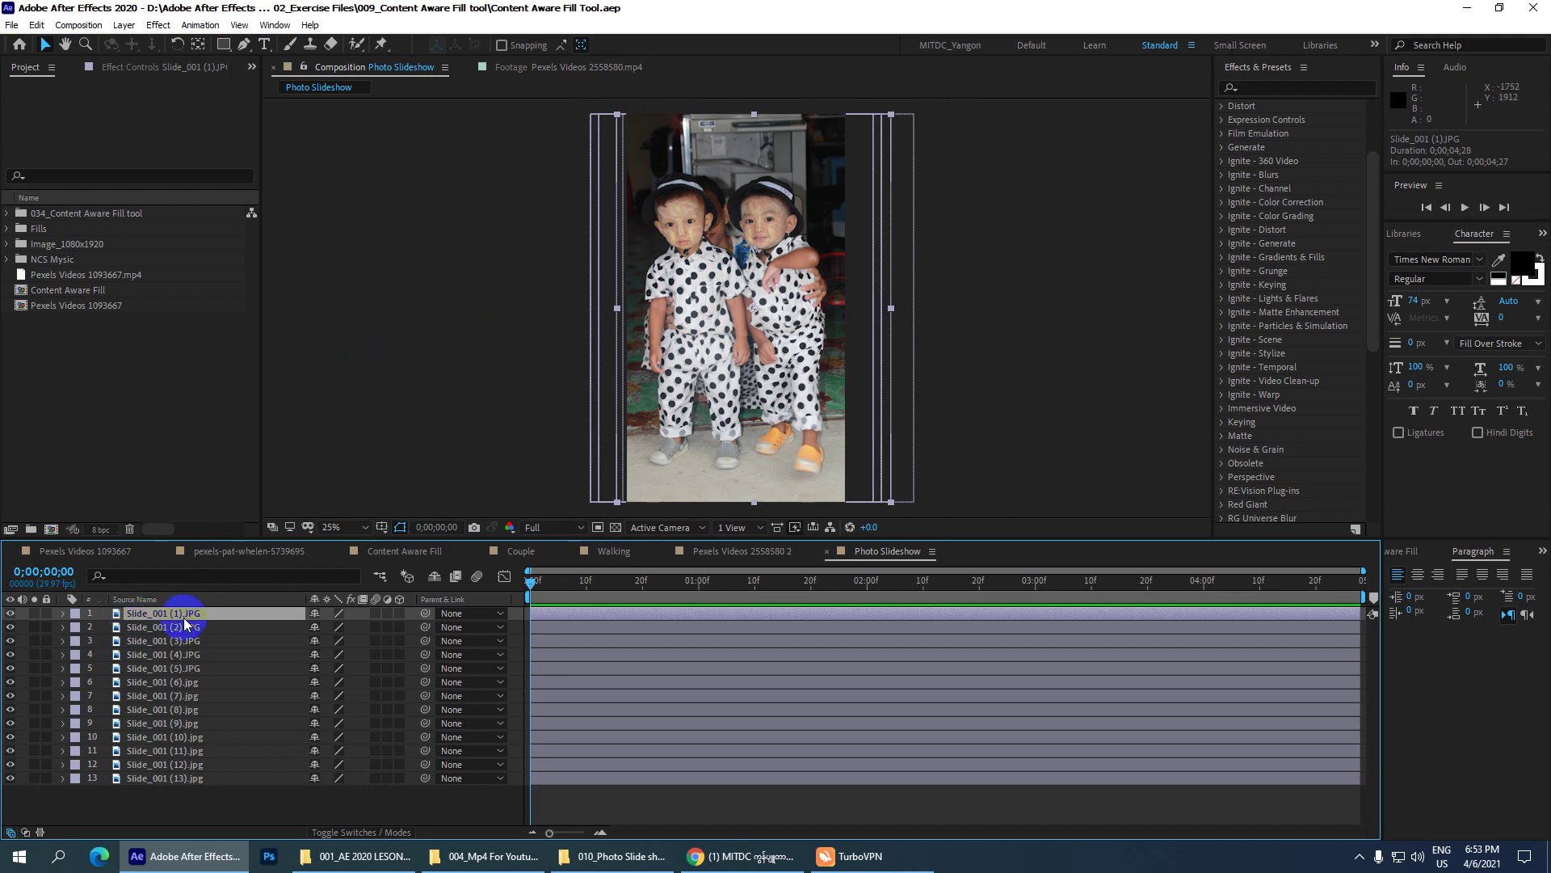
- Show the first slide's Scale and set a Scale keyframe at 0;00;01;00
{"action": "key", "text": "s"}
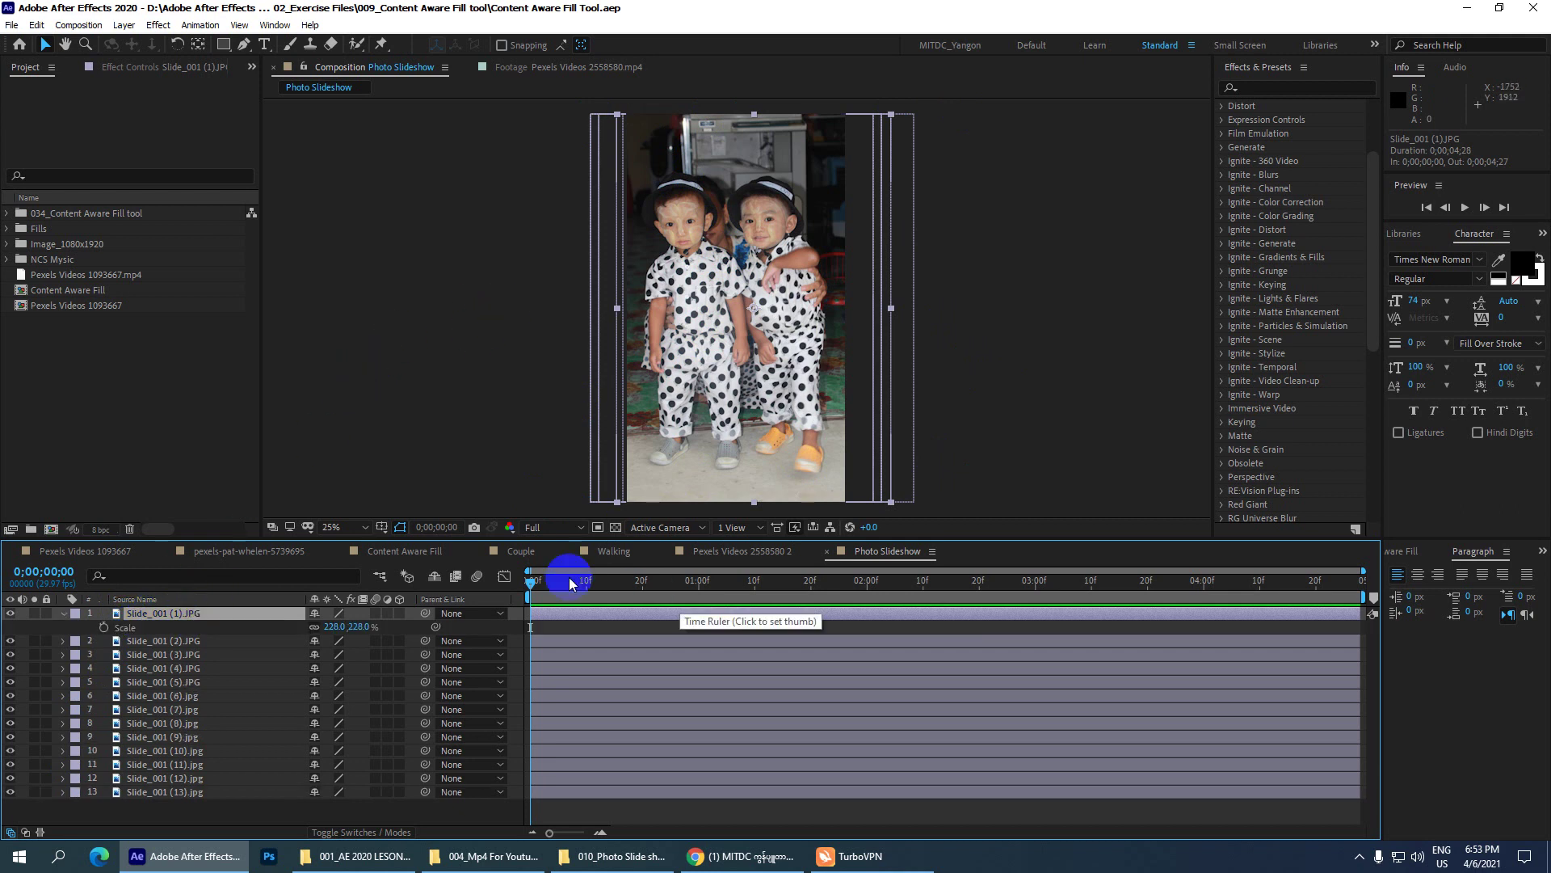
{"action": "left_click", "coordinate": [60, 576]}
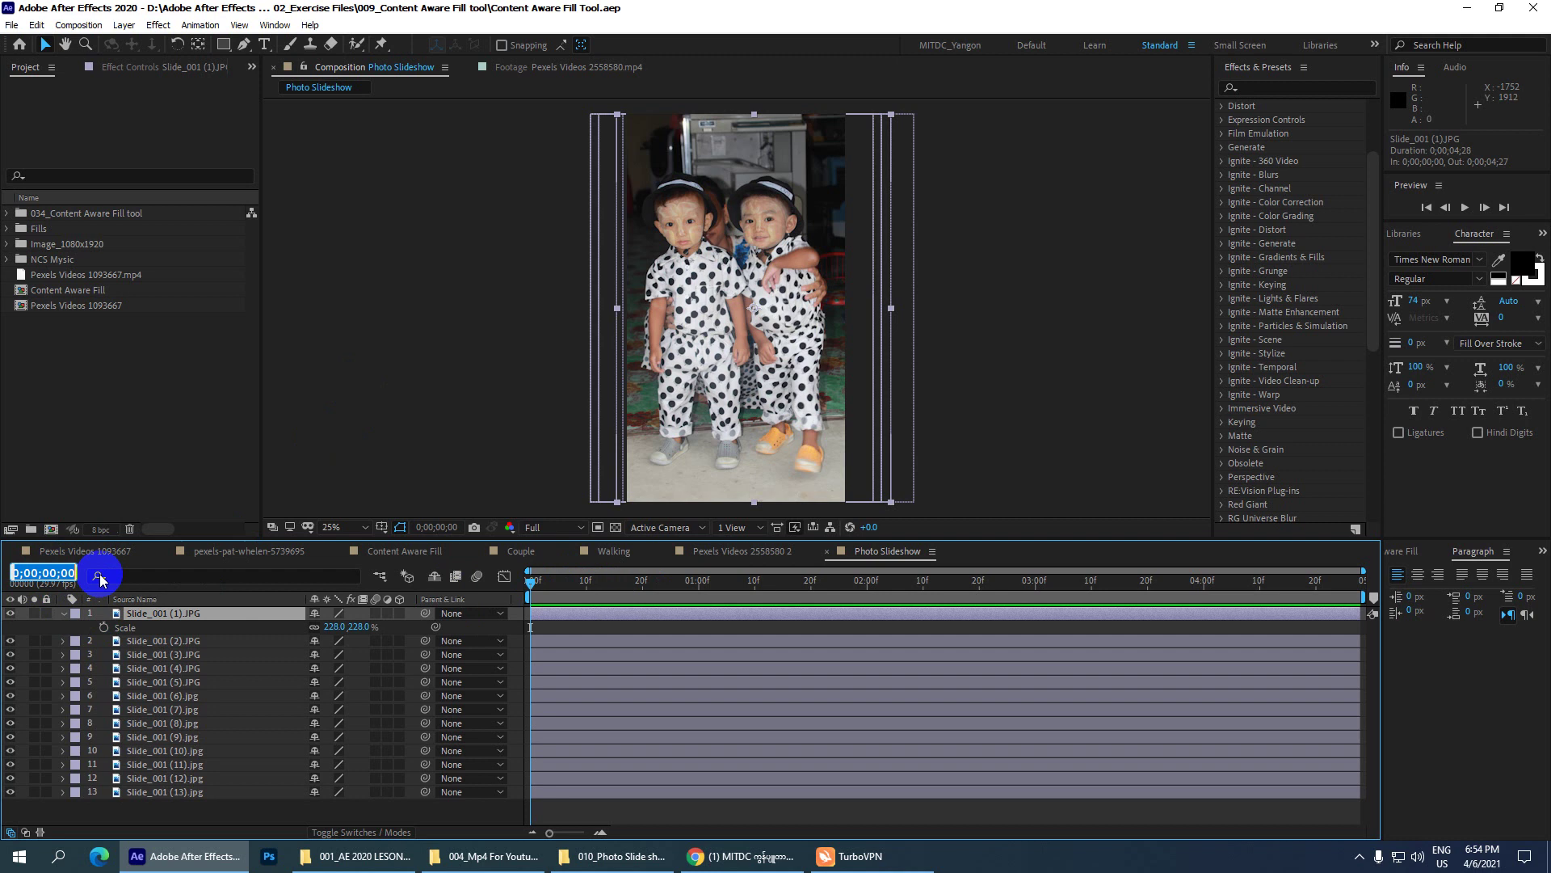
{"action": "type", "text": "01"}
{"action": "key", "text": "Return"}
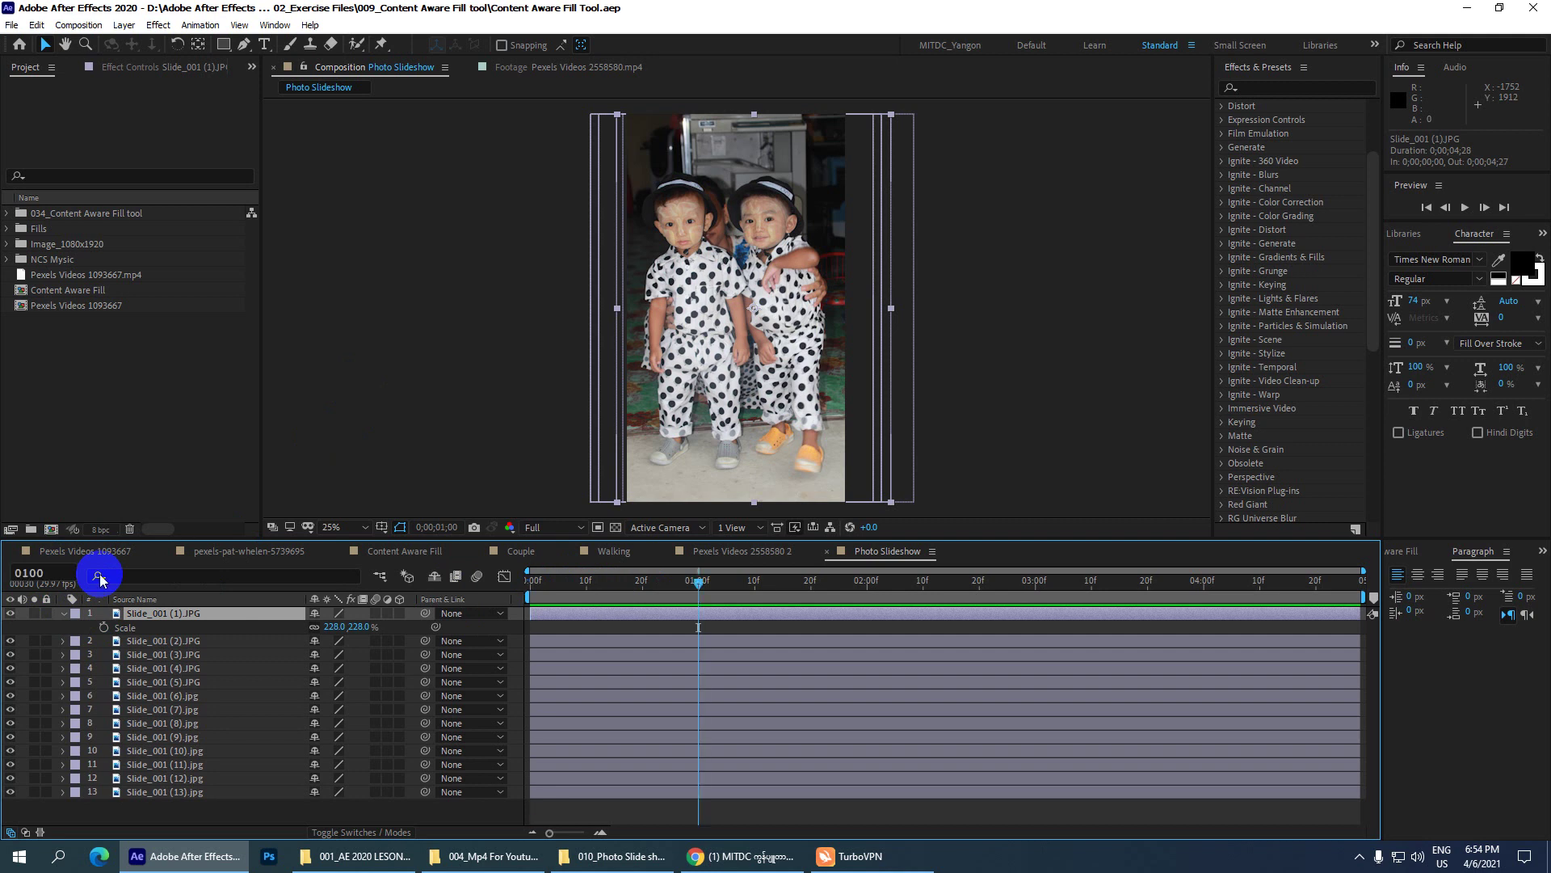
{"action": "left_click", "coordinate": [103, 627]}
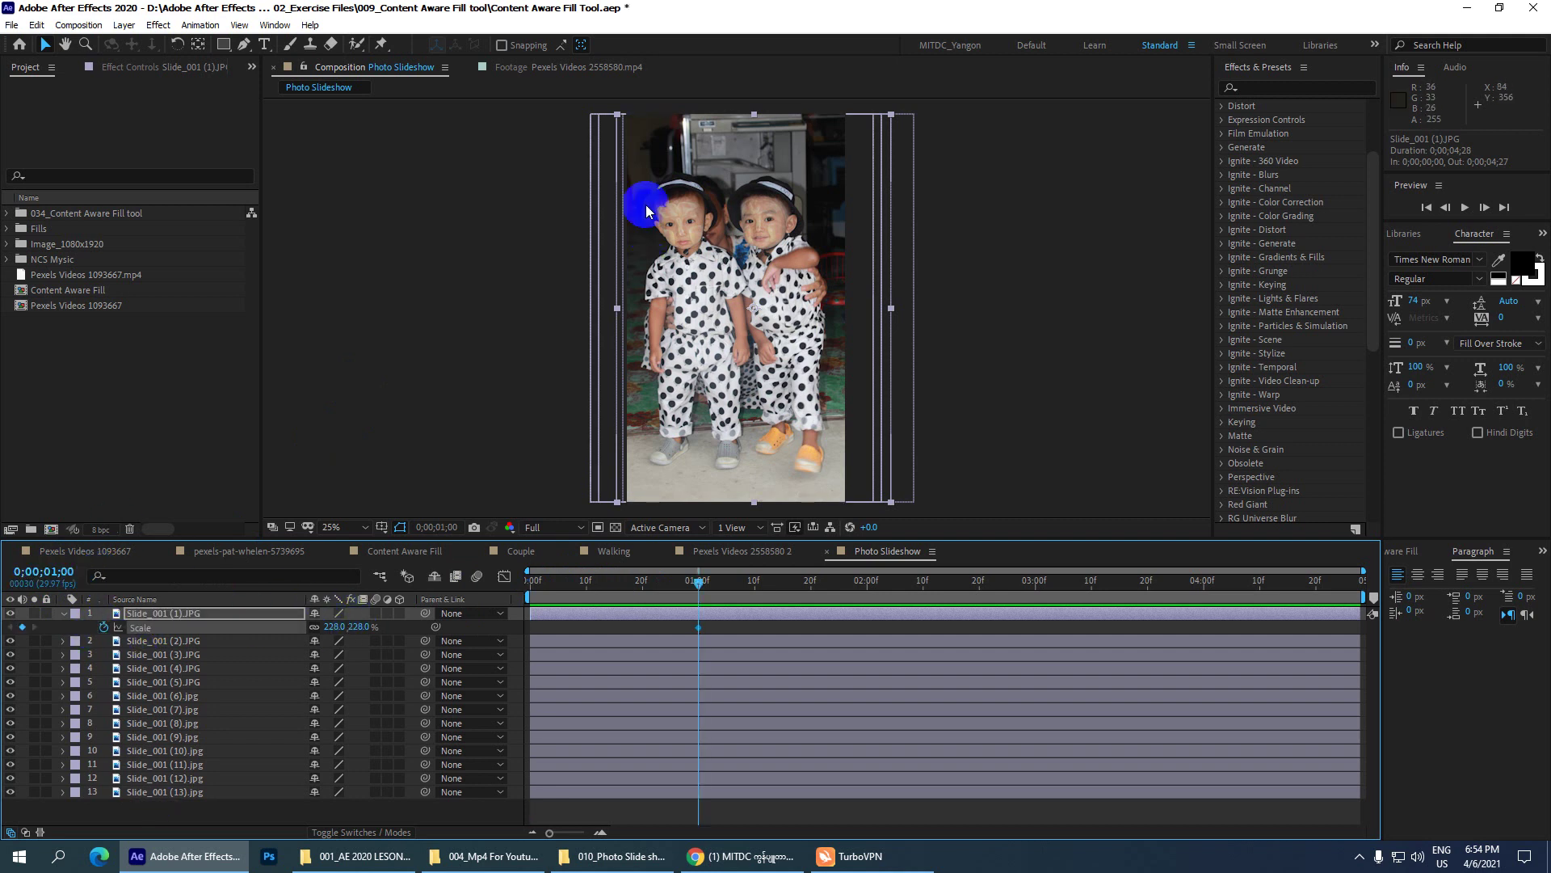
- Back at 0:00, raise the first slide's Scale to 295%
{"action": "left_click", "coordinate": [699, 582]}
{"action": "left_click_drag", "start_coordinate": [699, 582], "coordinate": [502, 581]}
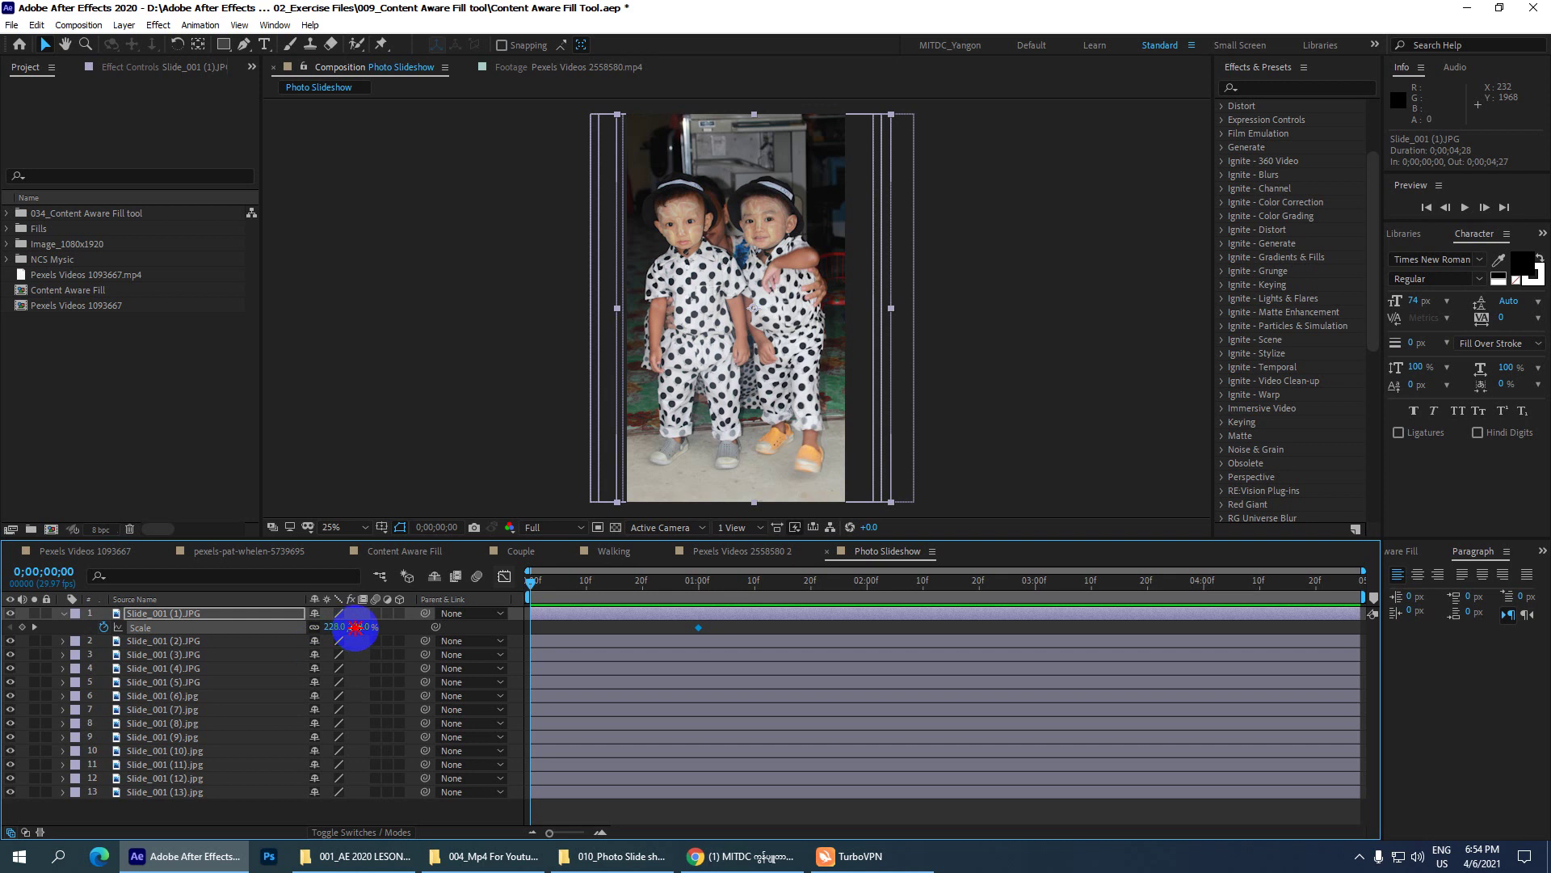
{"action": "left_click_drag", "start_coordinate": [356, 631], "coordinate": [409, 624]}
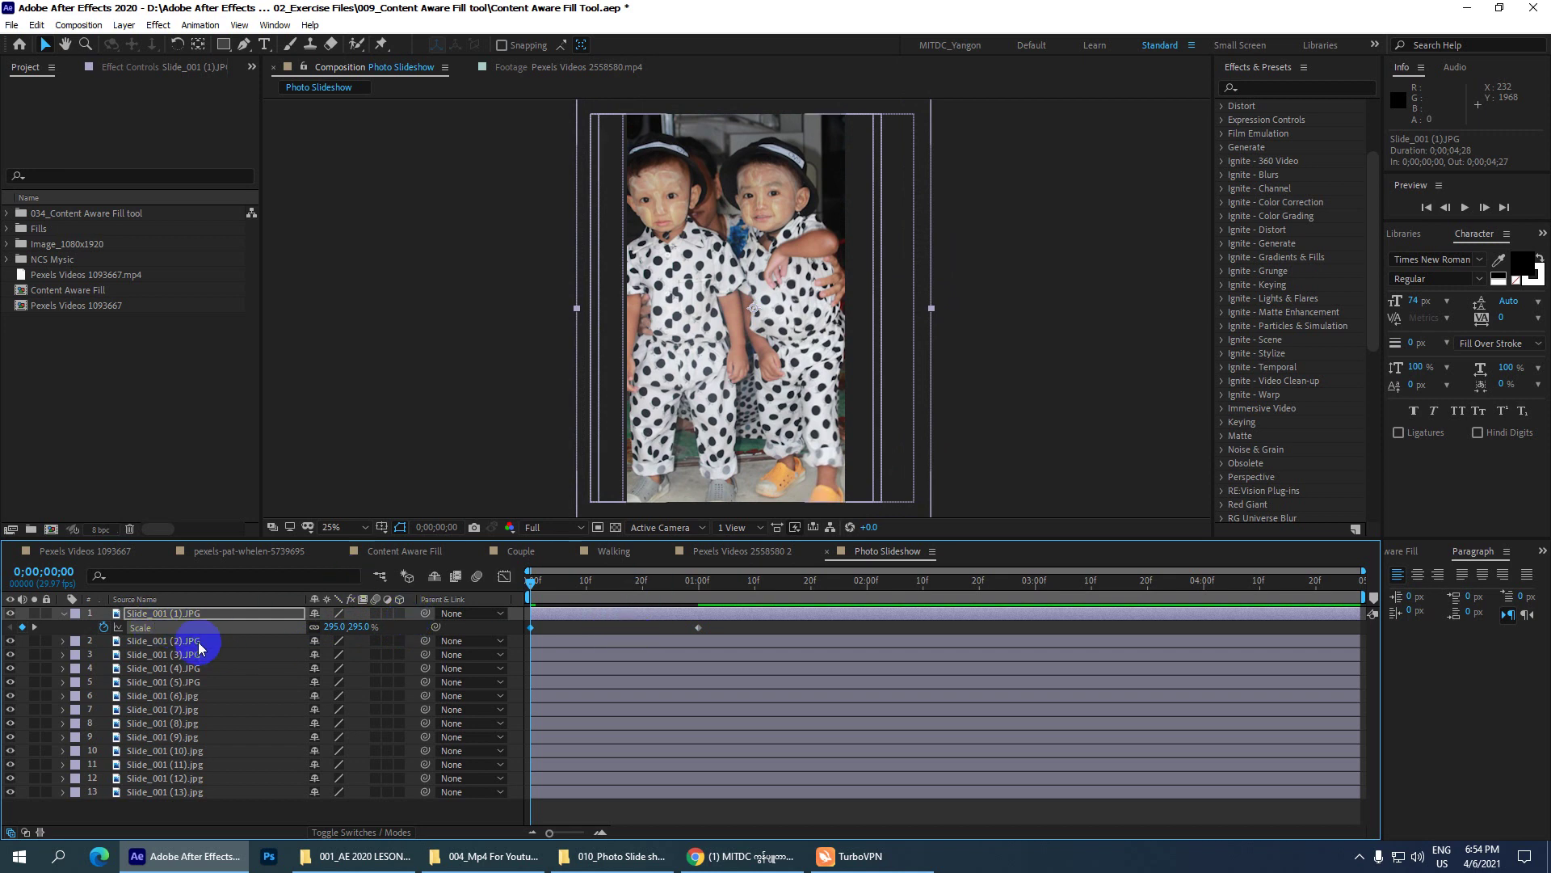
{"action": "left_click", "coordinate": [64, 615]}
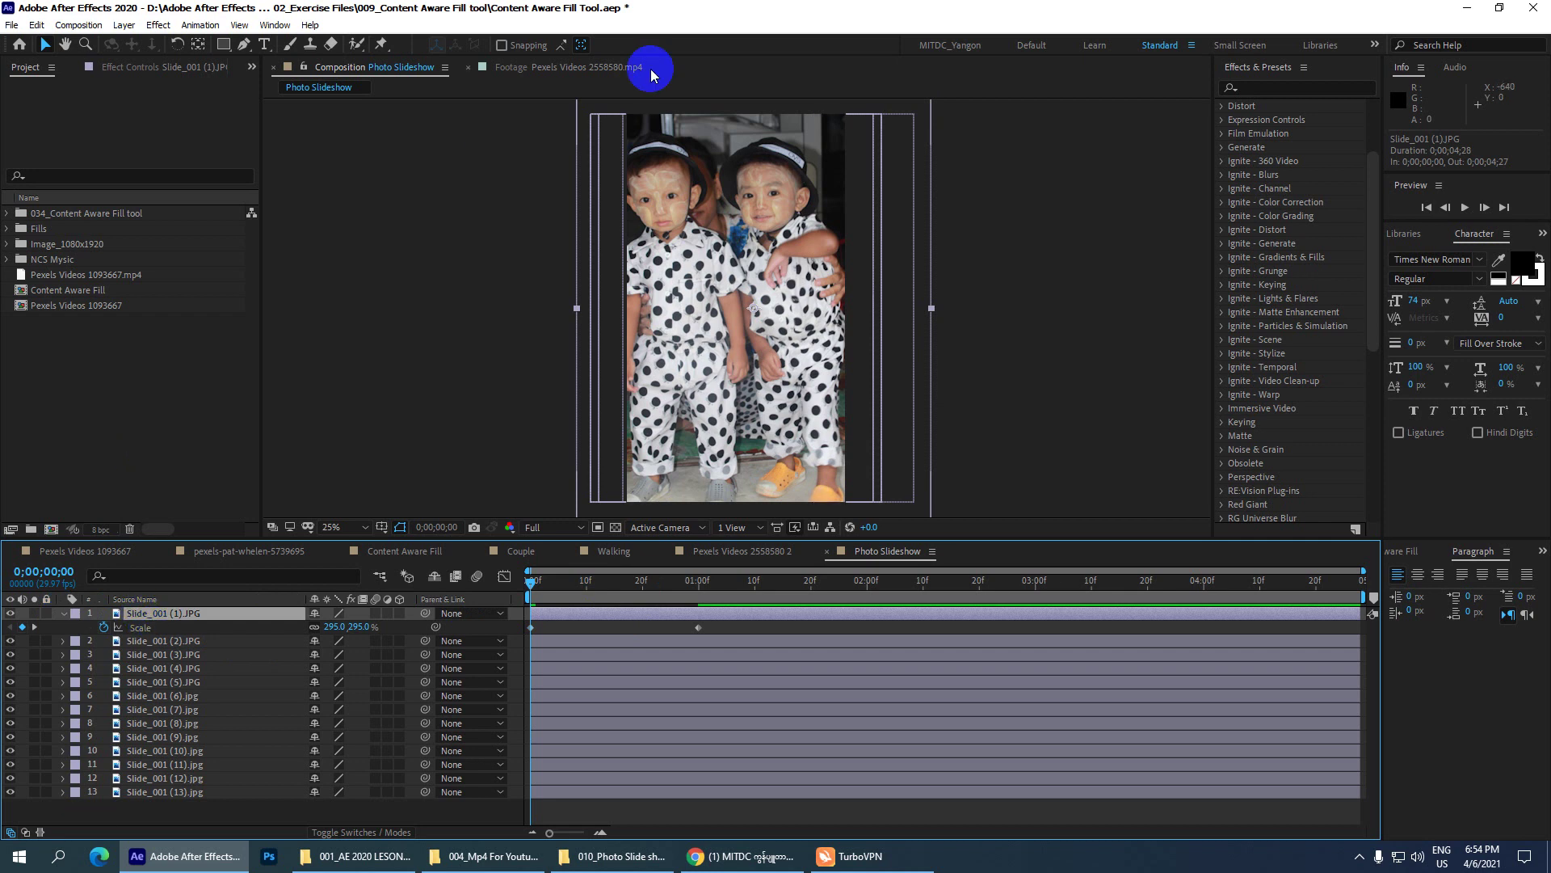
- Reopen the Effects & Presets panel from the Window menu
{"action": "left_click", "coordinate": [1290, 86]}
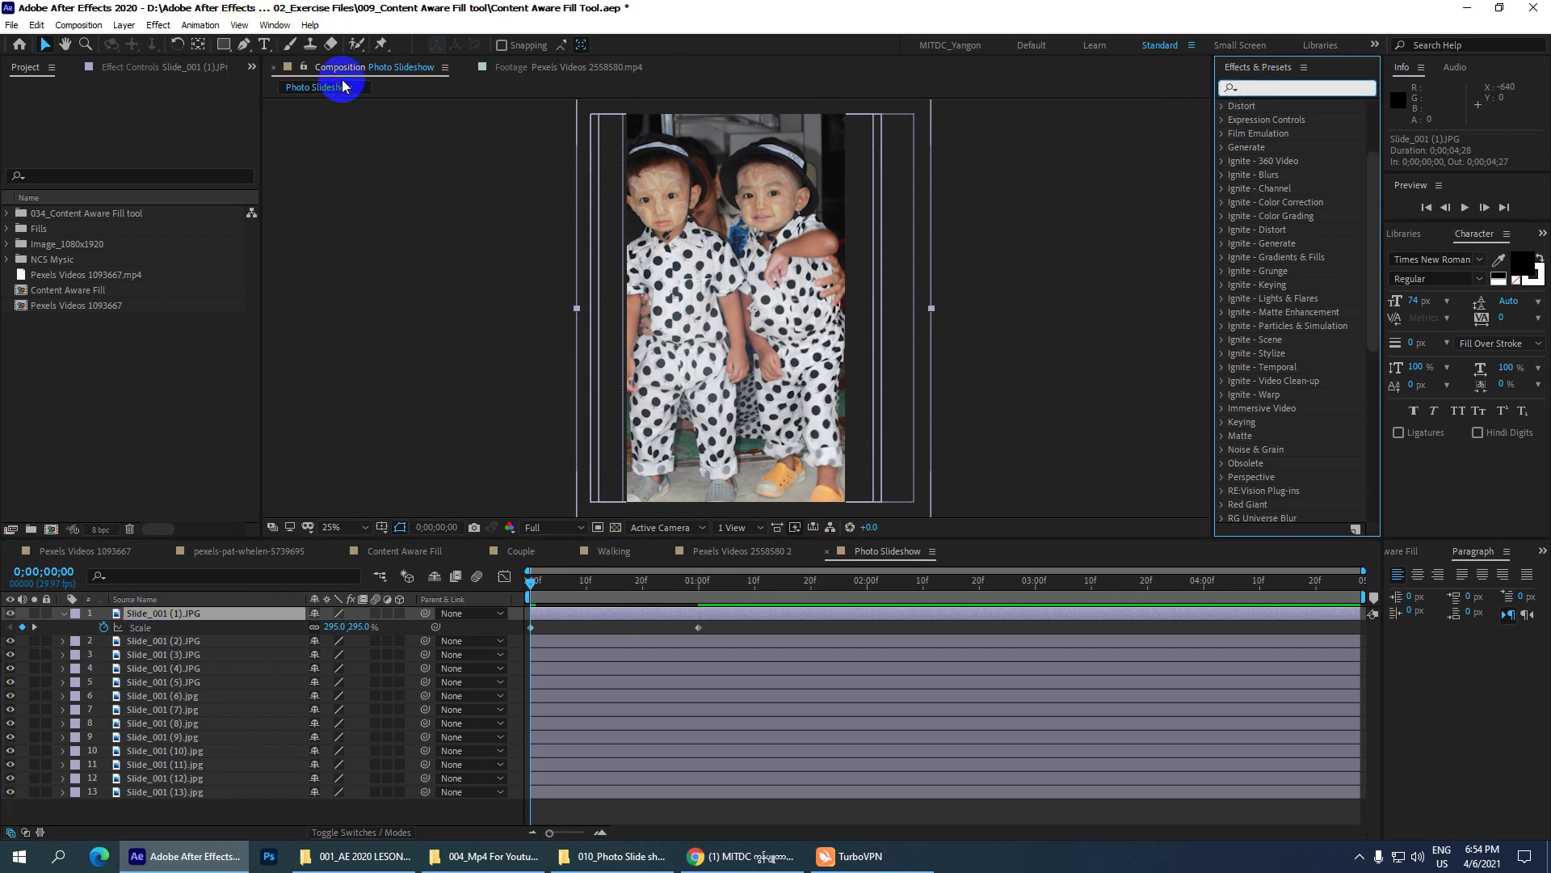
{"action": "left_click", "coordinate": [1302, 68]}
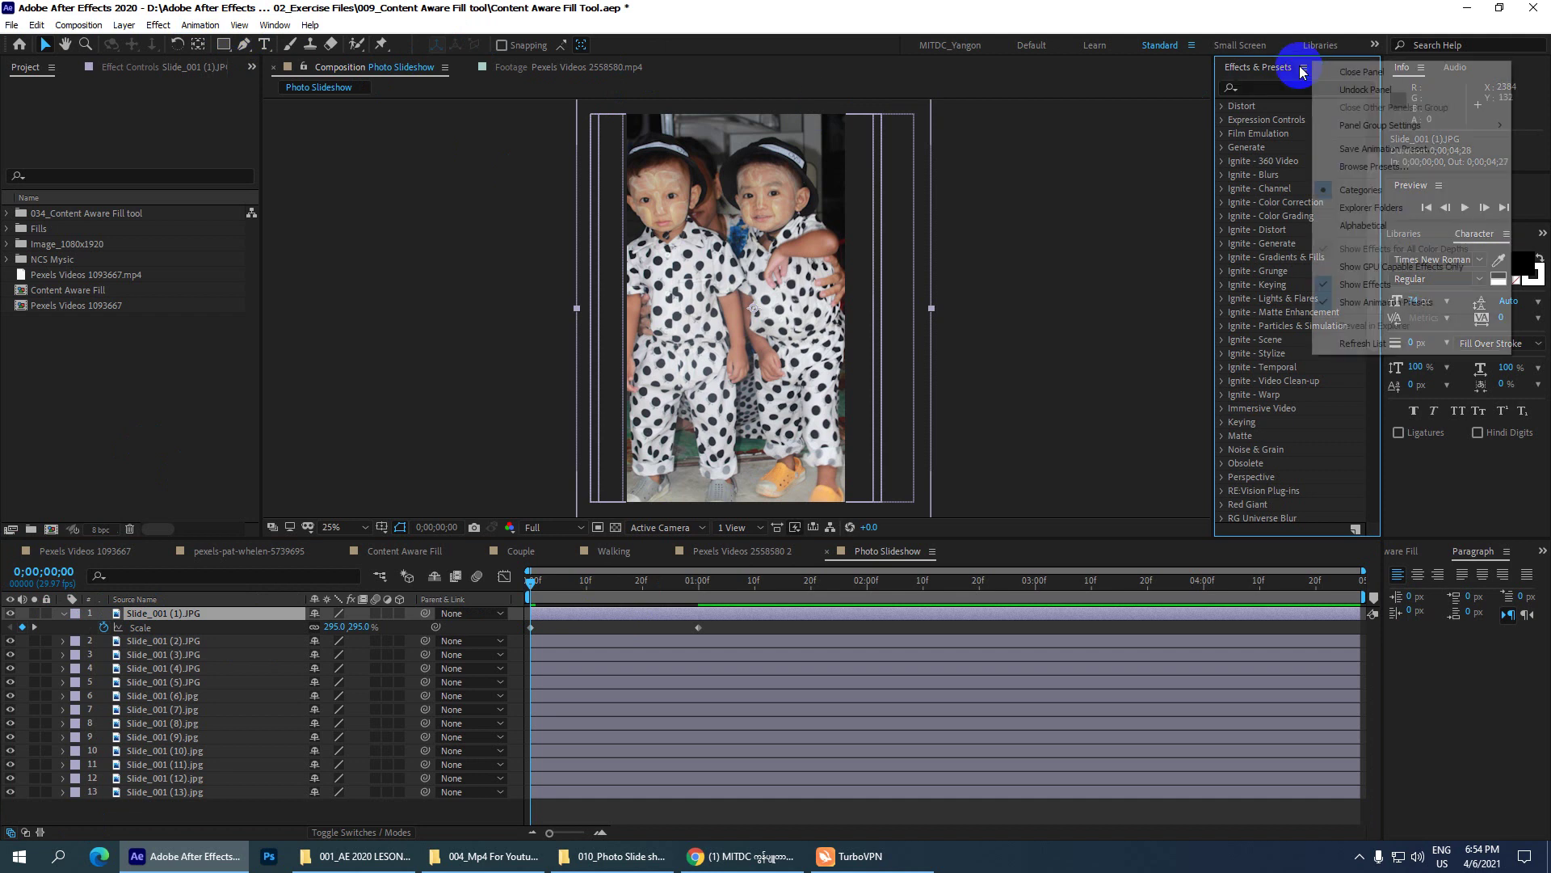
{"action": "left_click", "coordinate": [1348, 72]}
{"action": "left_click", "coordinate": [270, 25]}
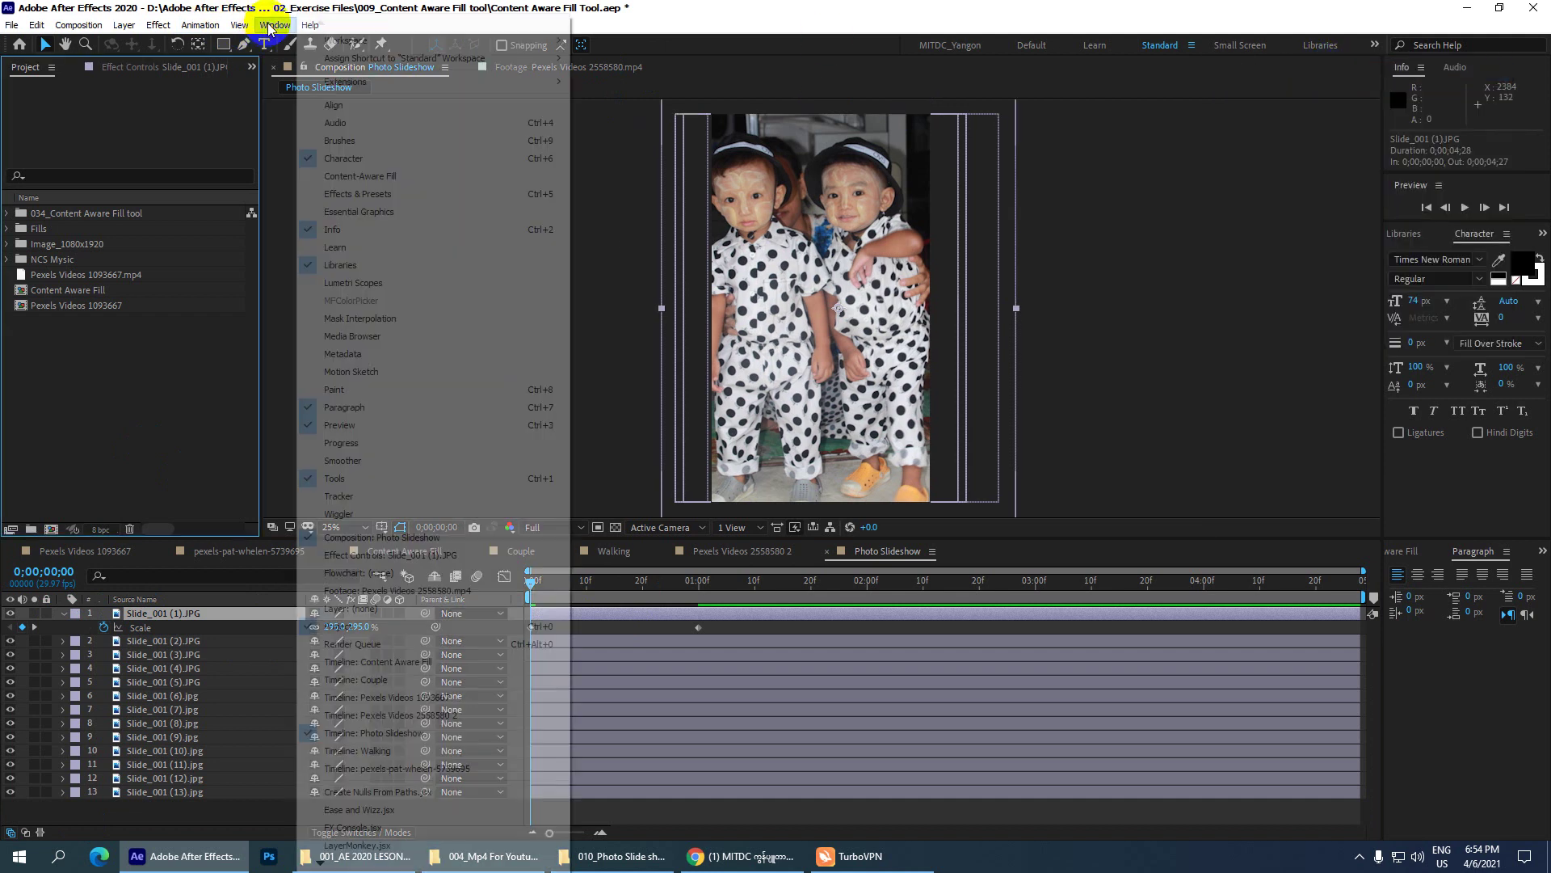
{"action": "left_click", "coordinate": [365, 195]}
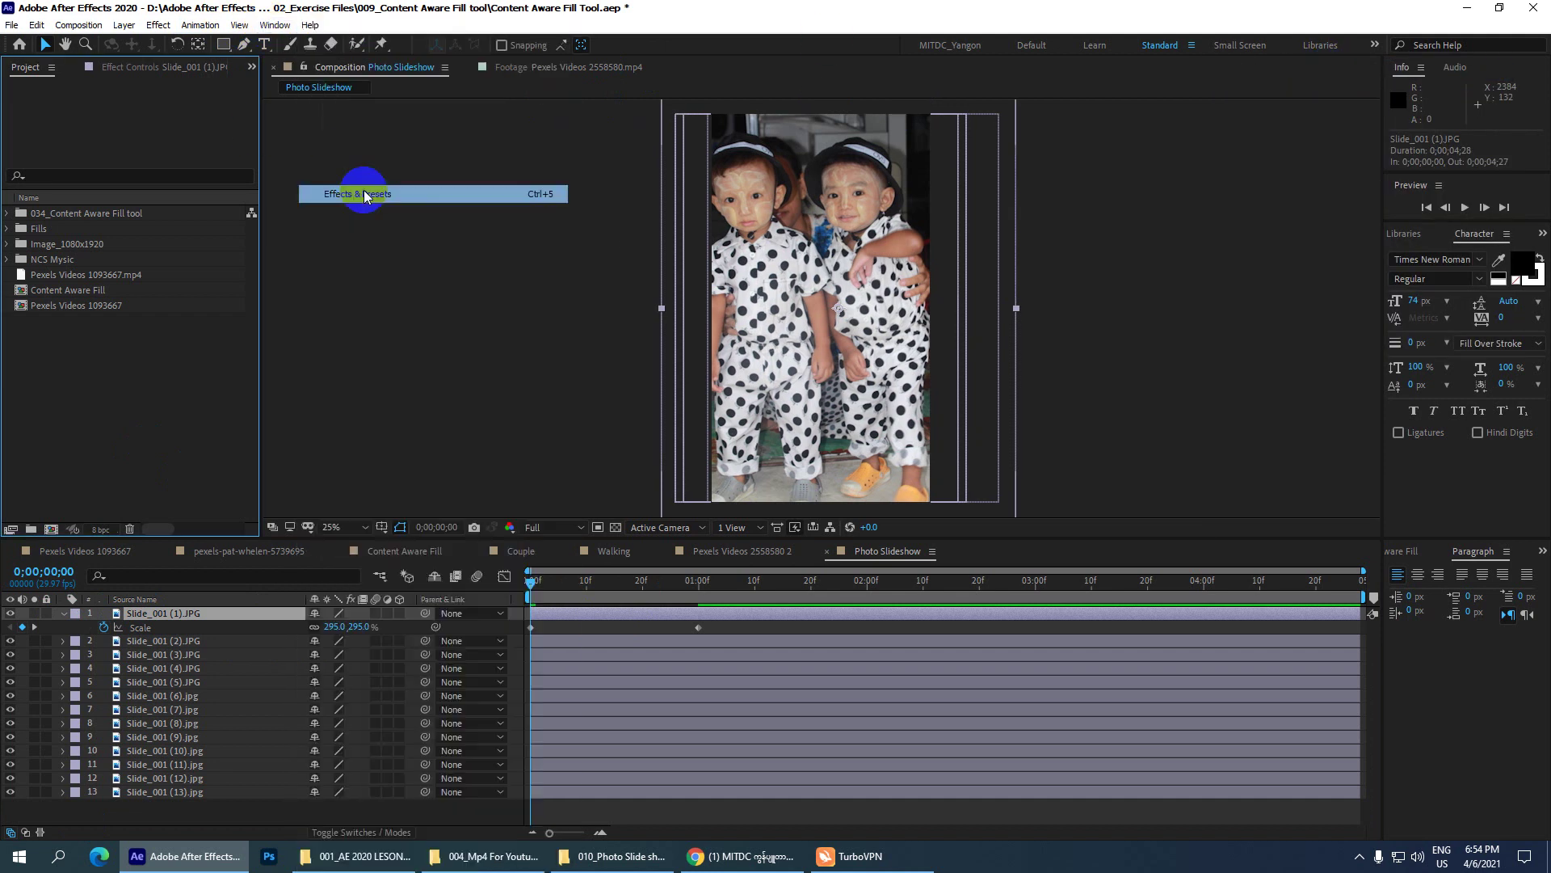
- Search 'Fast' and apply Fast Box Blur to layer Slide_001 (1).JPG
{"action": "left_click", "coordinate": [1258, 88]}
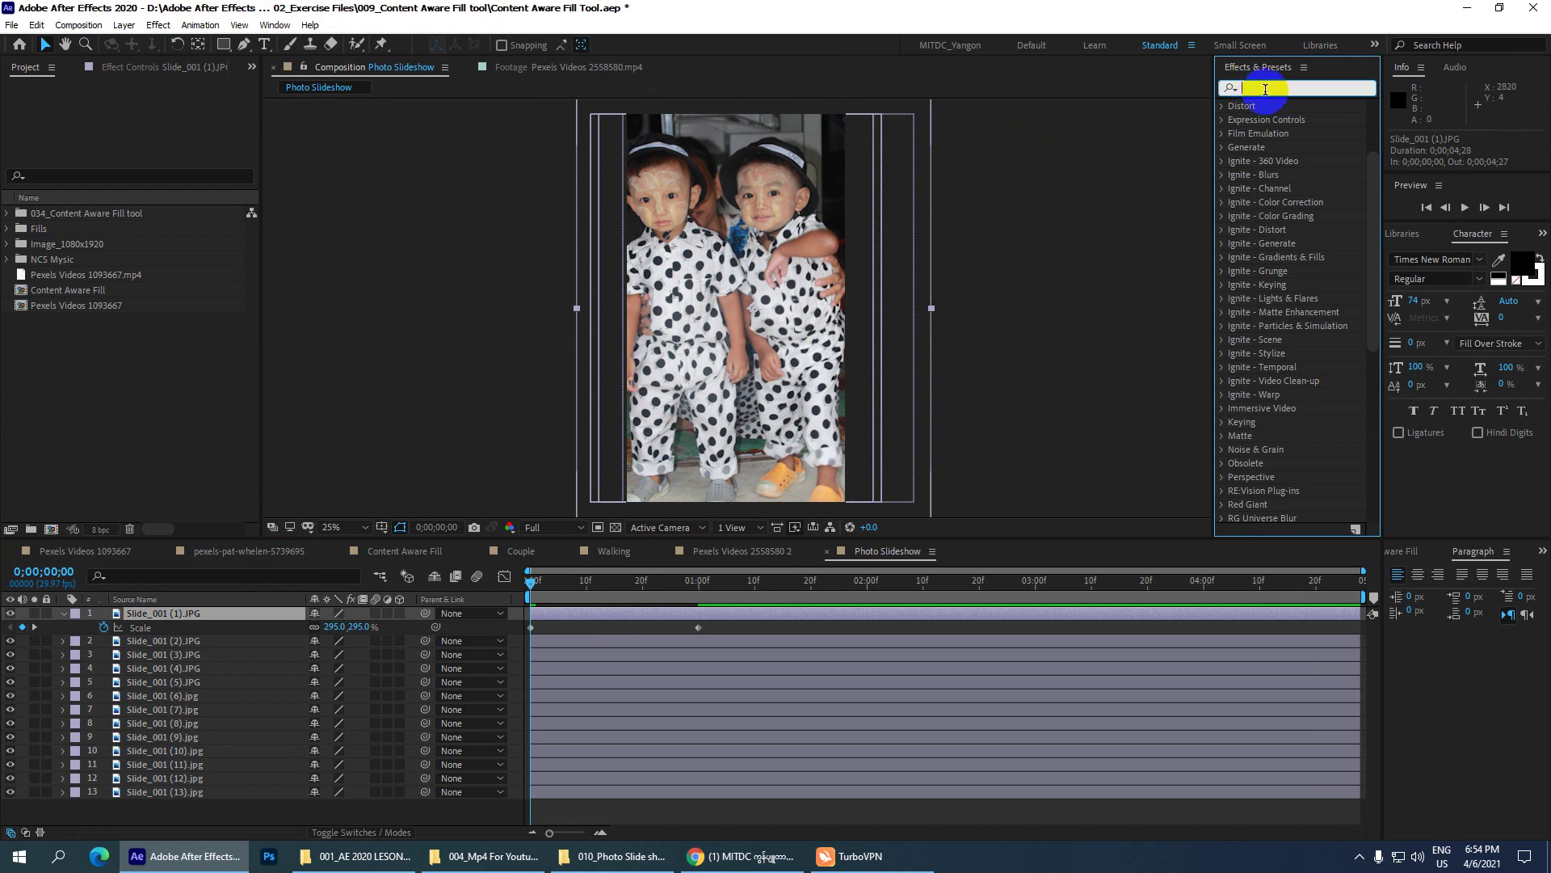
{"action": "type", "text": "Fast"}
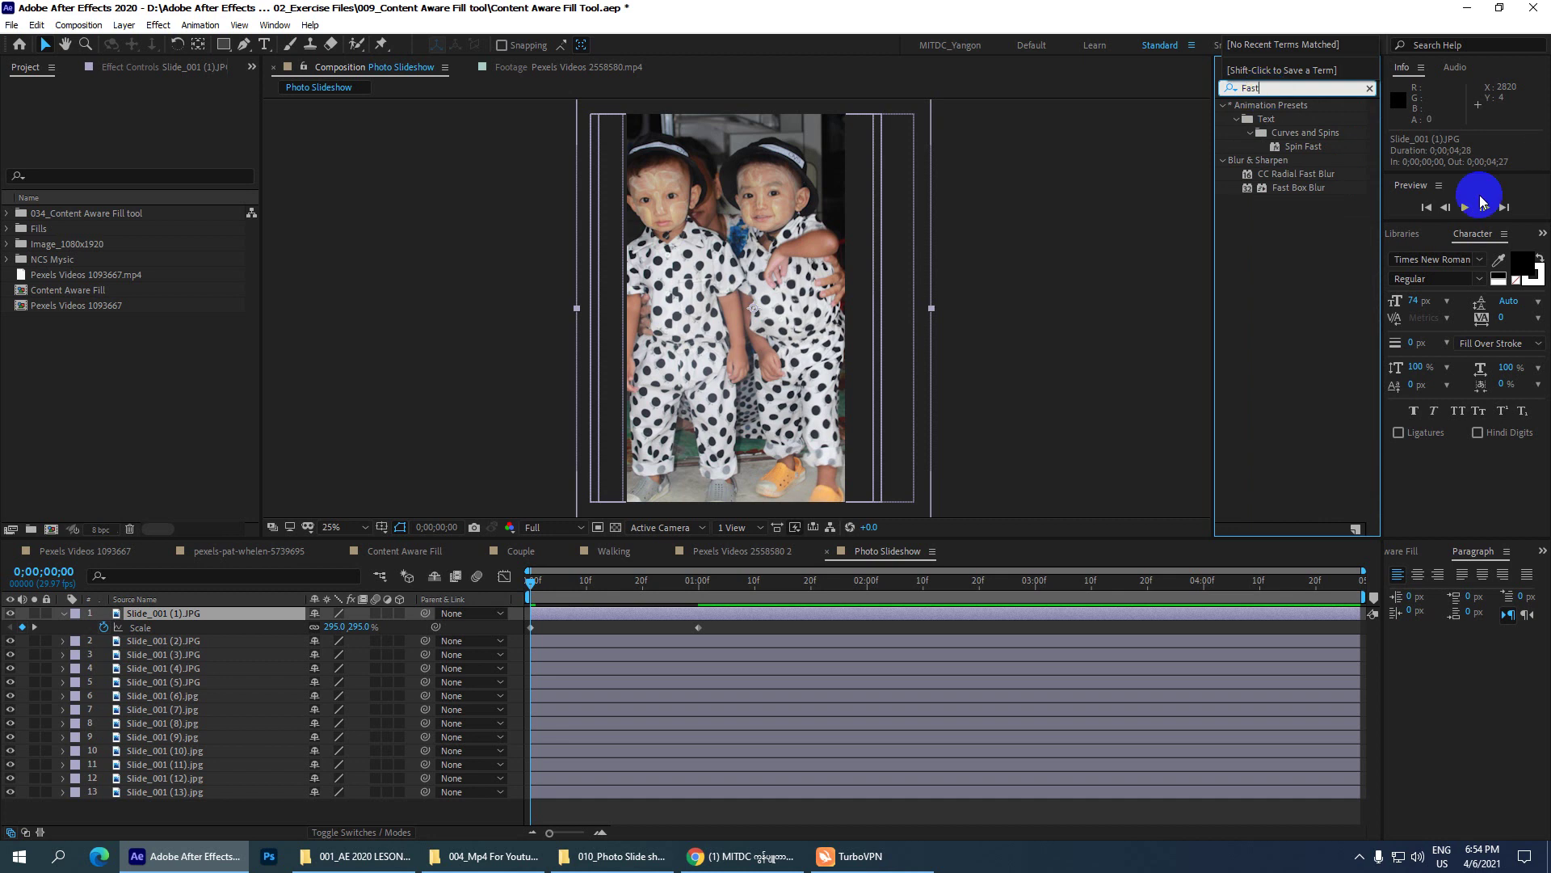
{"action": "left_click", "coordinate": [1307, 188]}
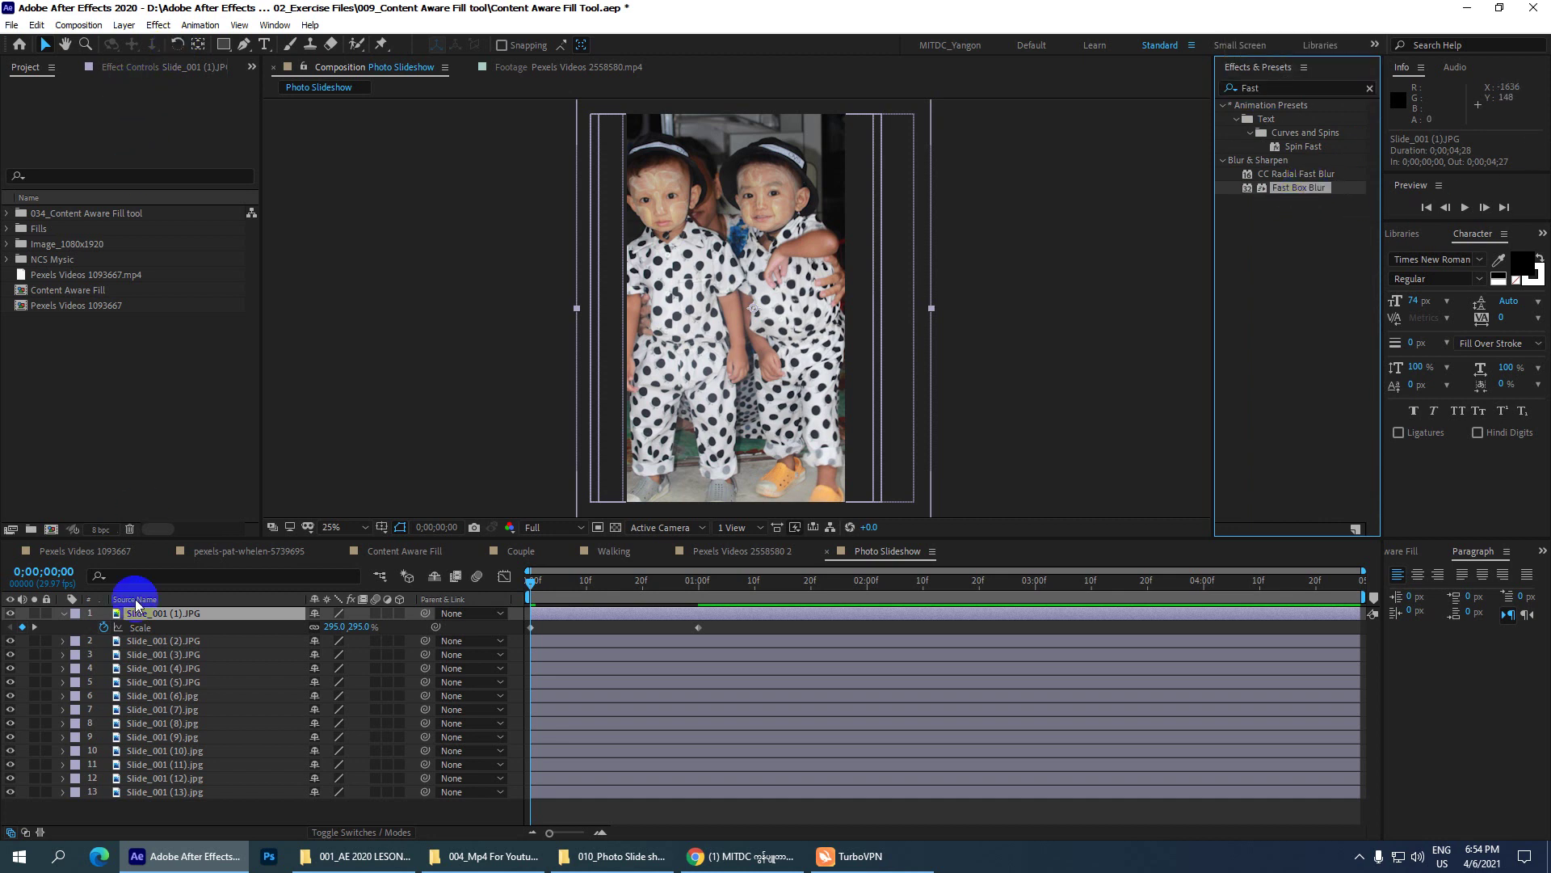
{"action": "left_click_drag", "start_coordinate": [1306, 186], "coordinate": [162, 614]}
{"action": "left_click", "coordinate": [159, 25]}
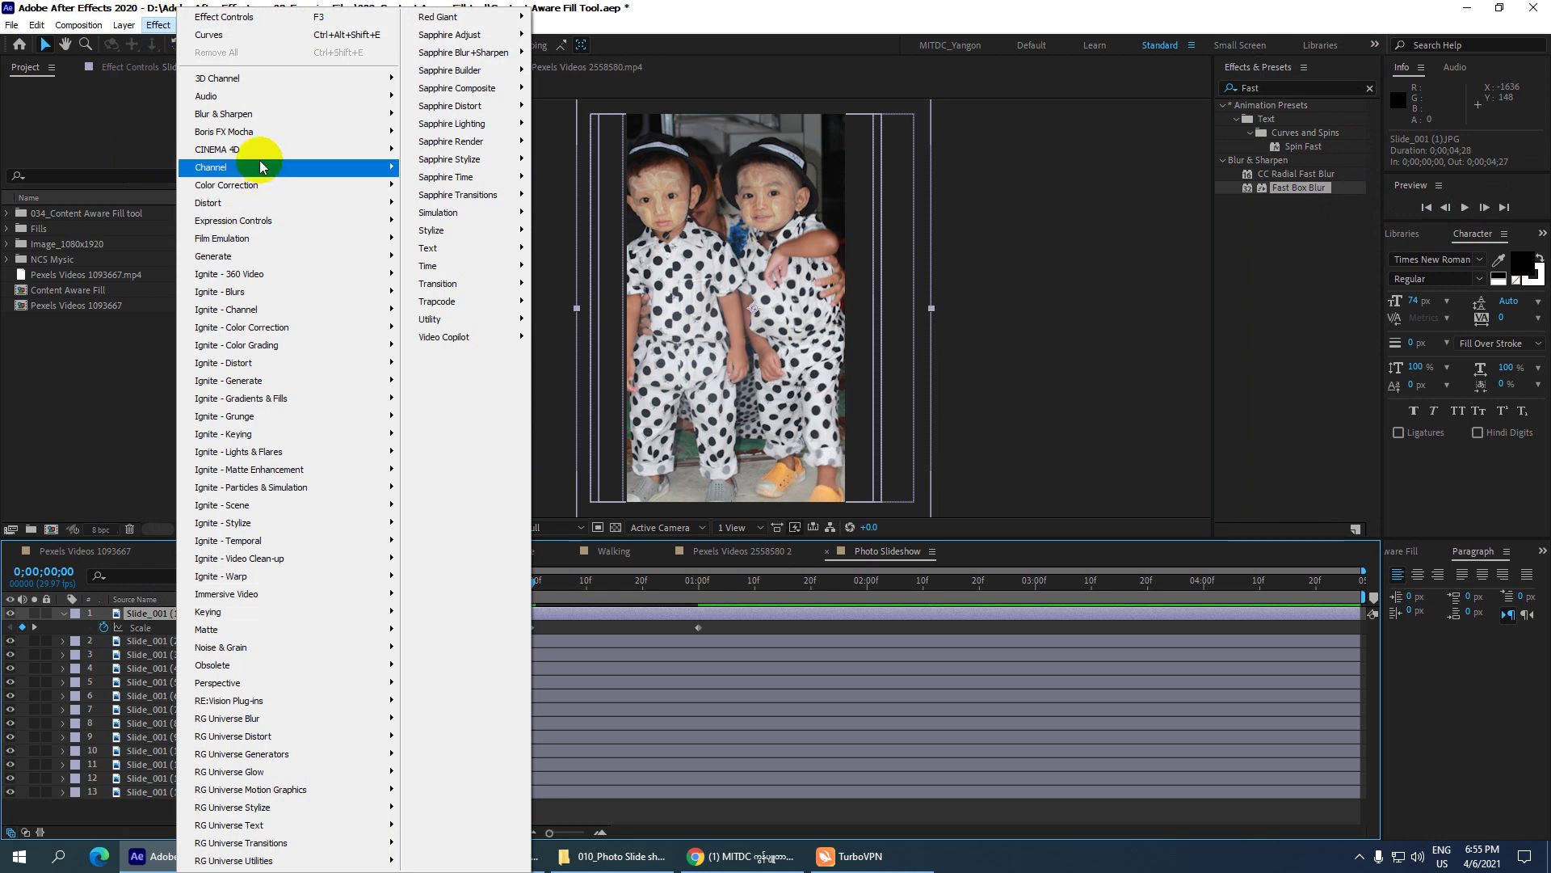
{"action": "mouse_move", "coordinate": [352, 119]}
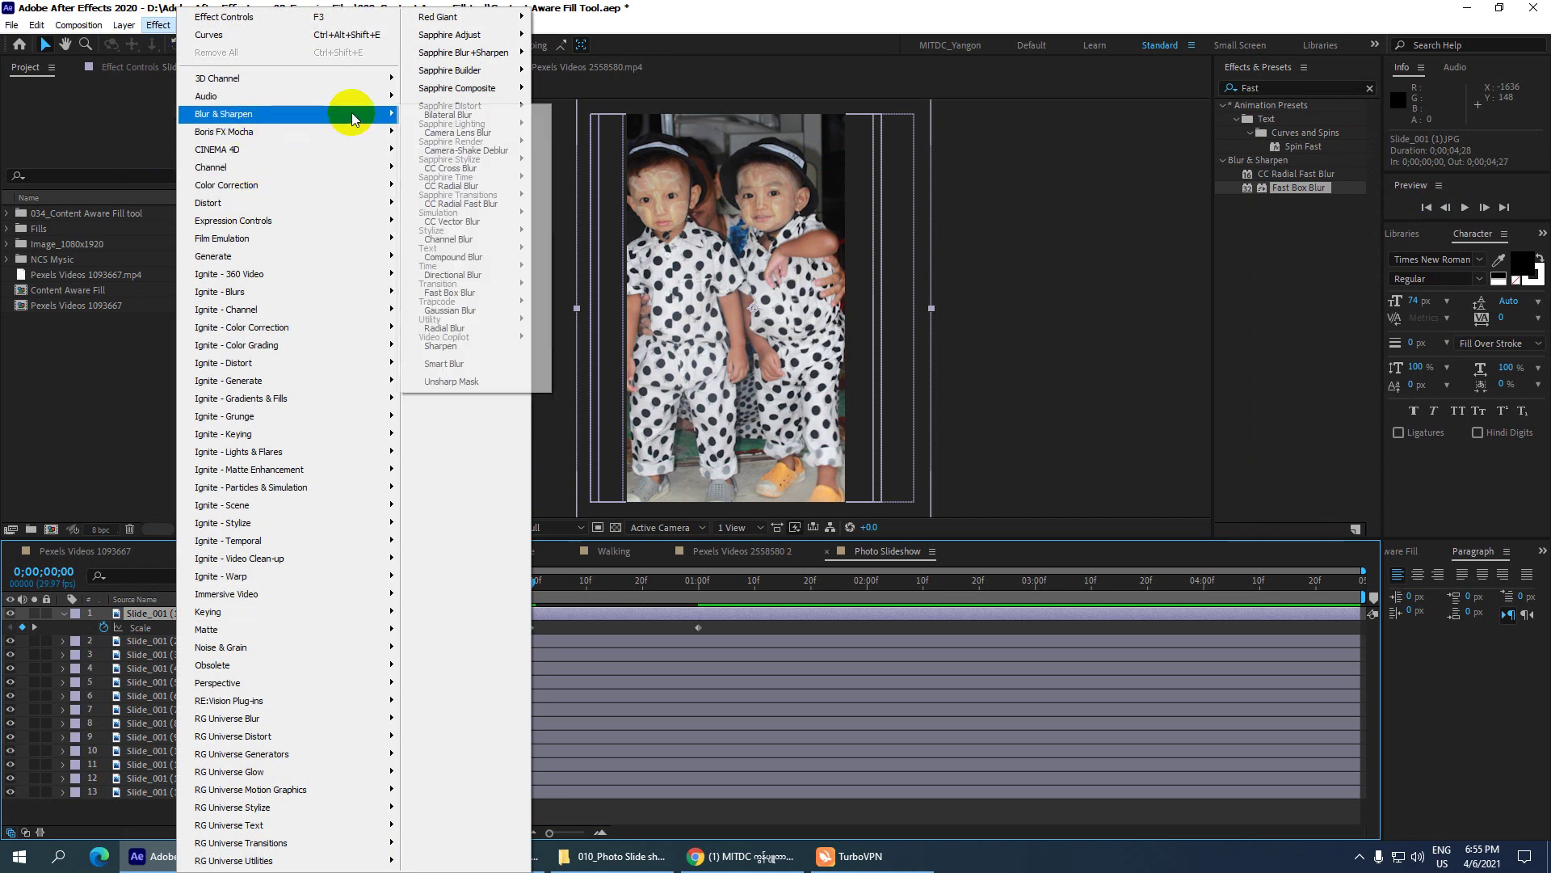
{"action": "left_click", "coordinate": [479, 296]}
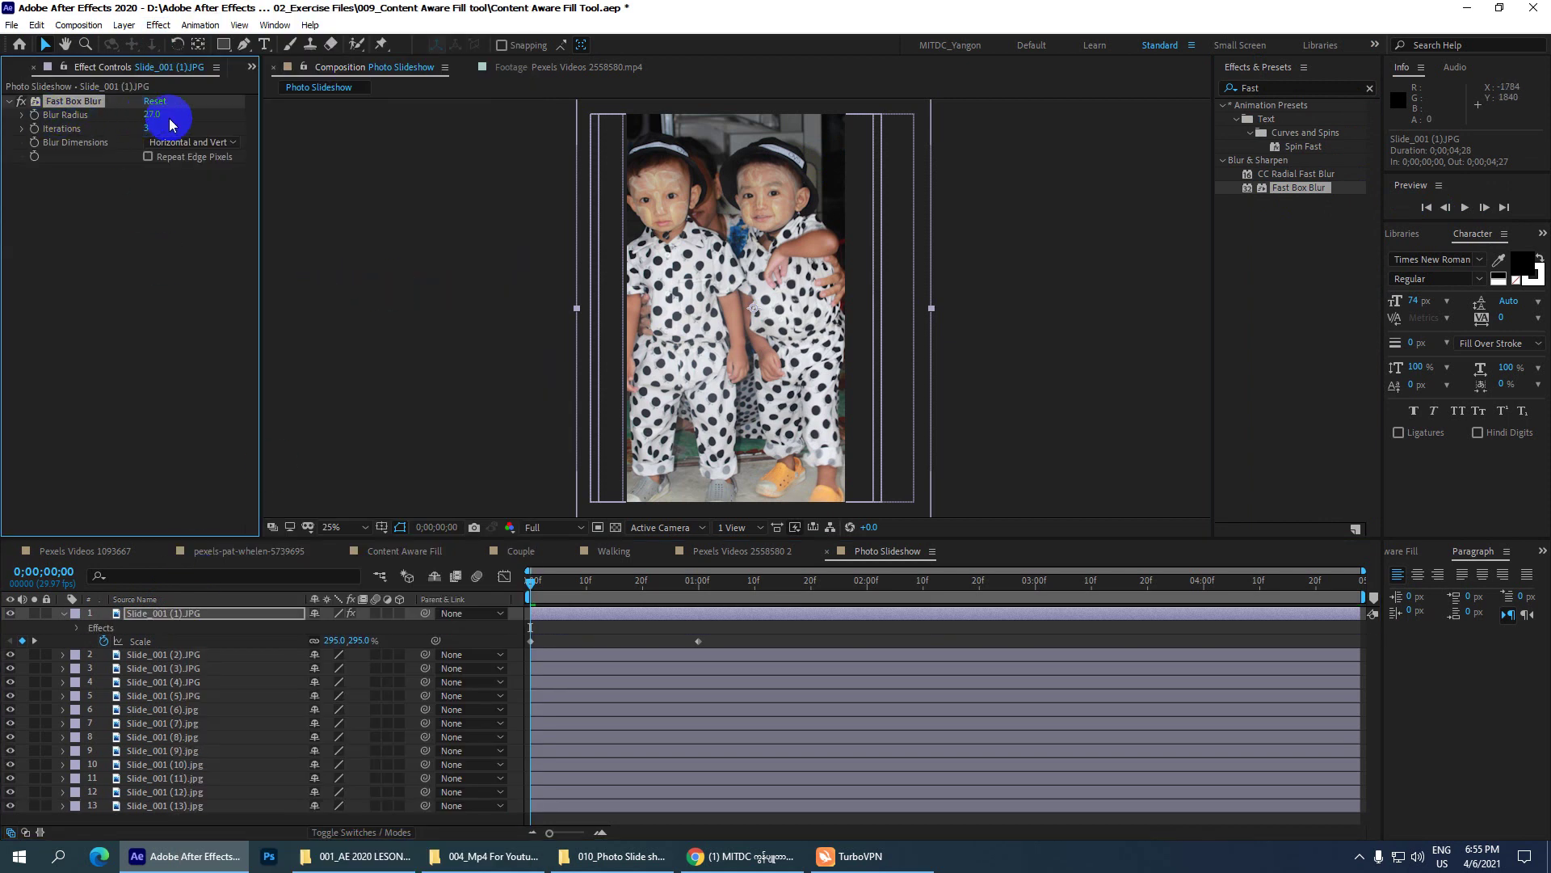
- Zoom the viewer to 12.5%, select the first slide, and save the project
{"action": "key", "text": "comma"}
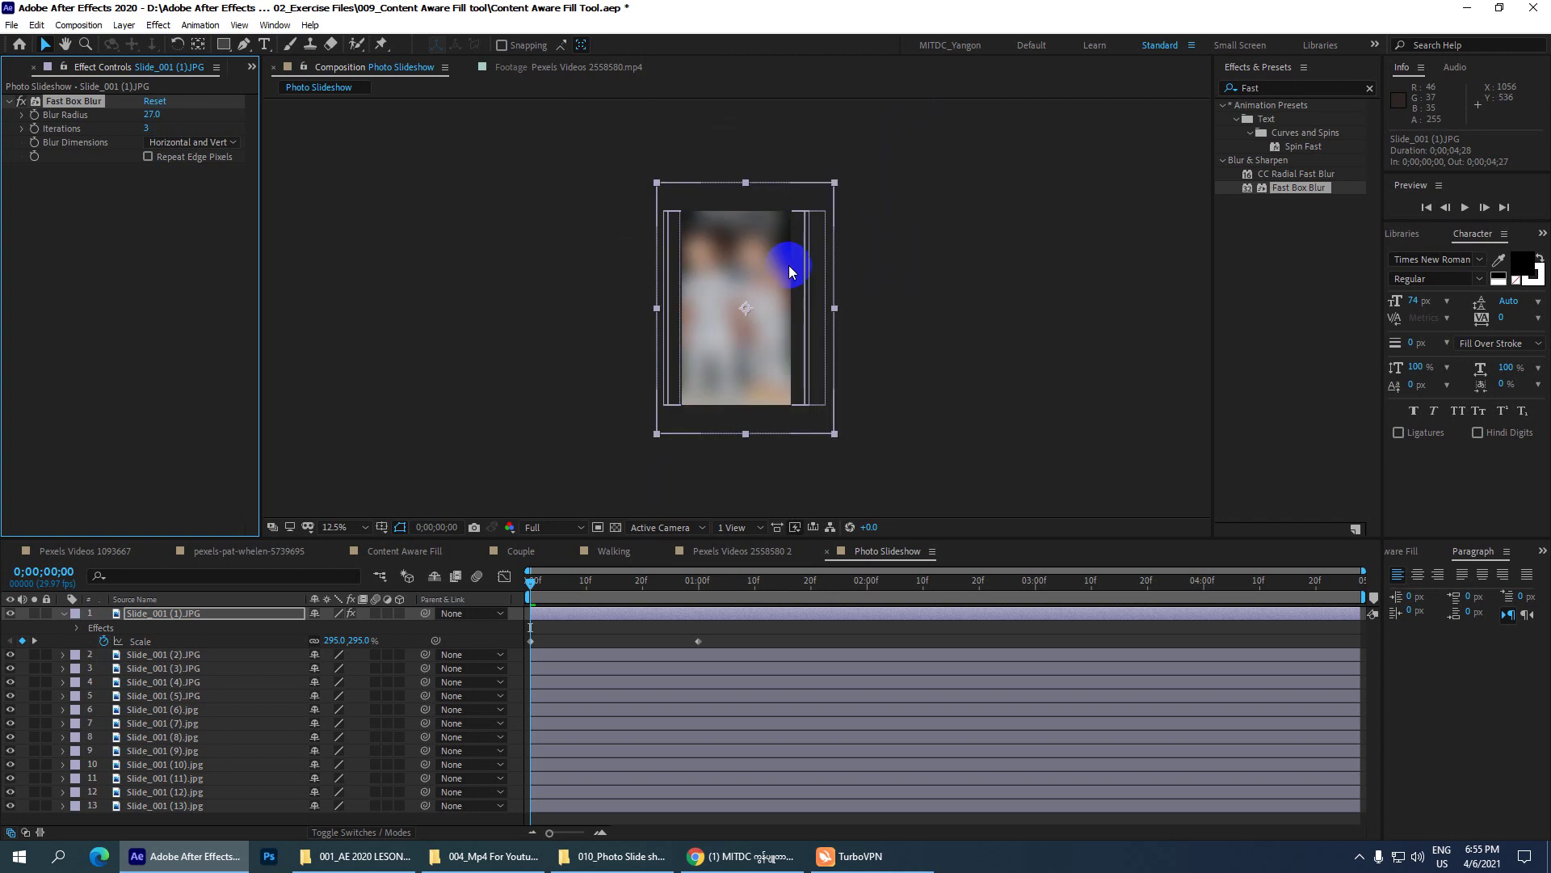
{"action": "left_click", "coordinate": [214, 617]}
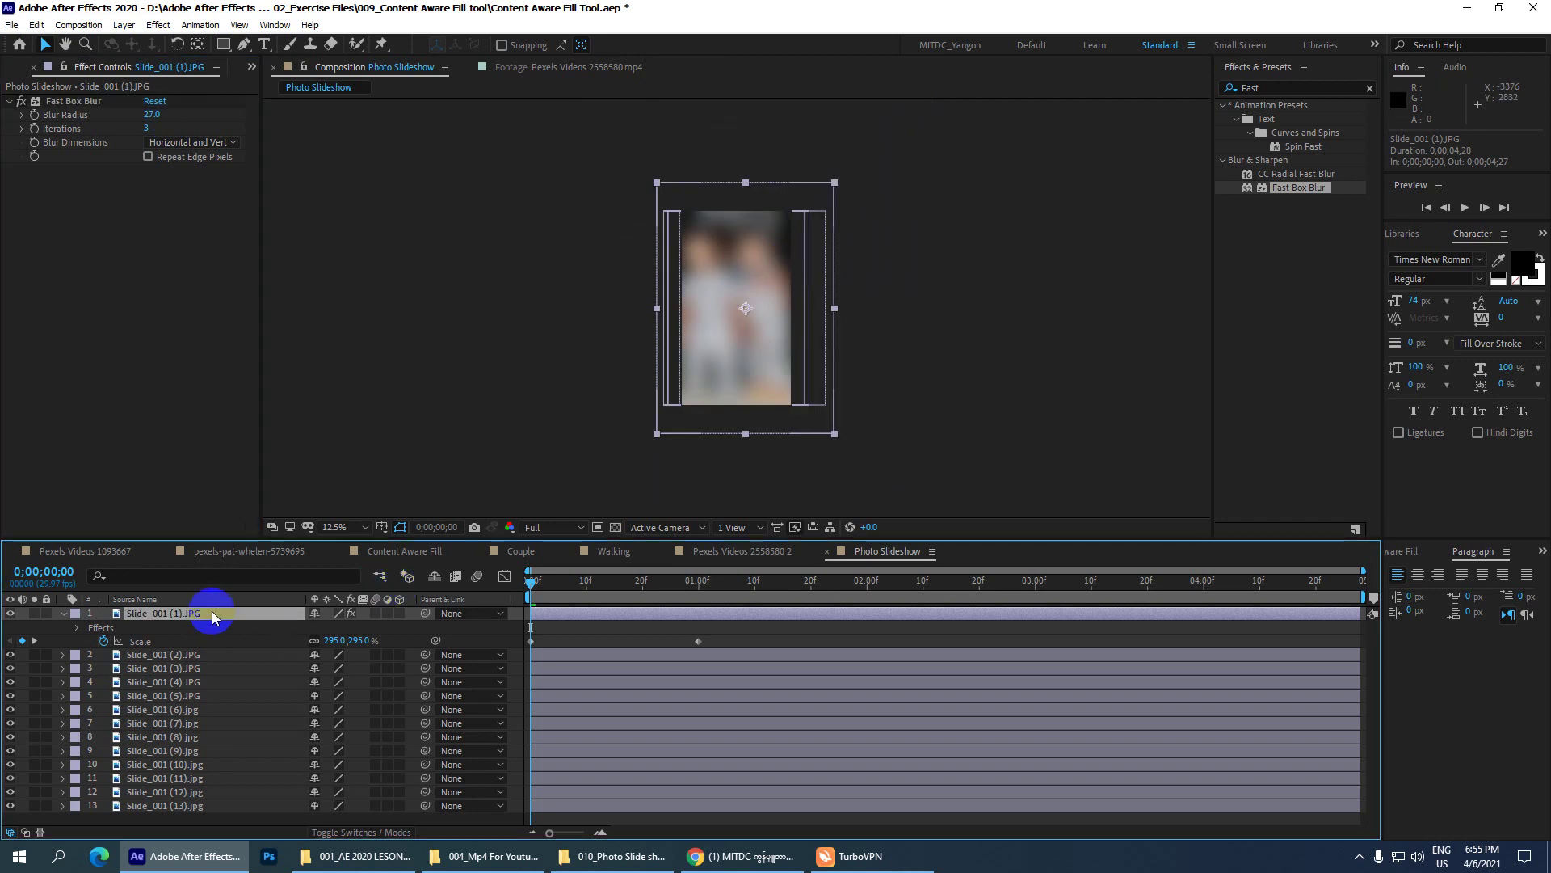
{"action": "key", "text": "ctrl+s"}
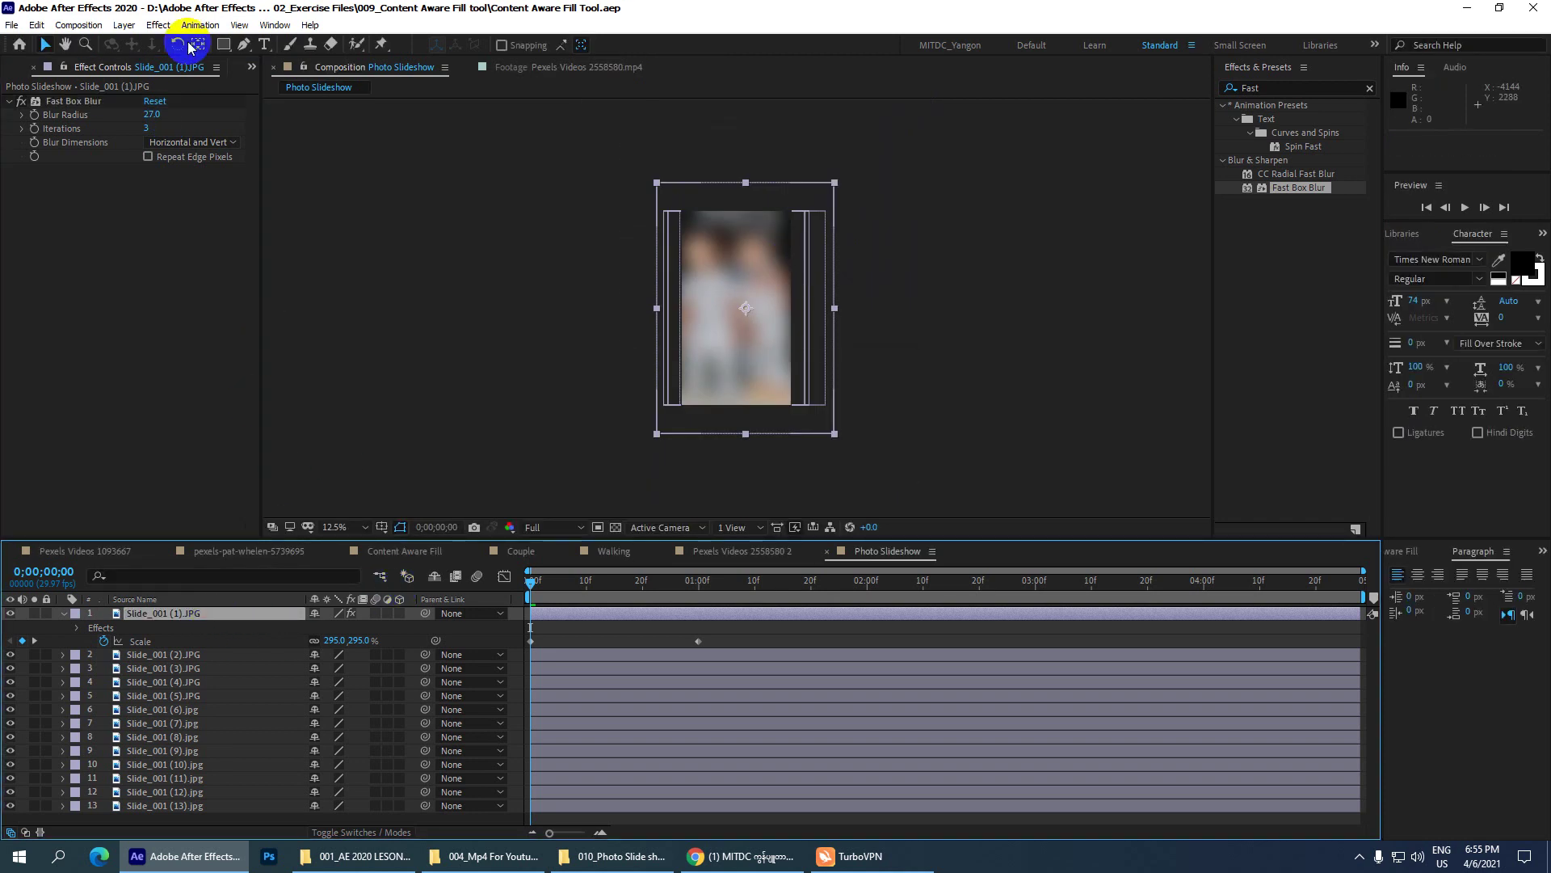
- Apply Effect > Channel > CC Composite to the first slide
{"action": "left_click", "coordinate": [160, 25]}
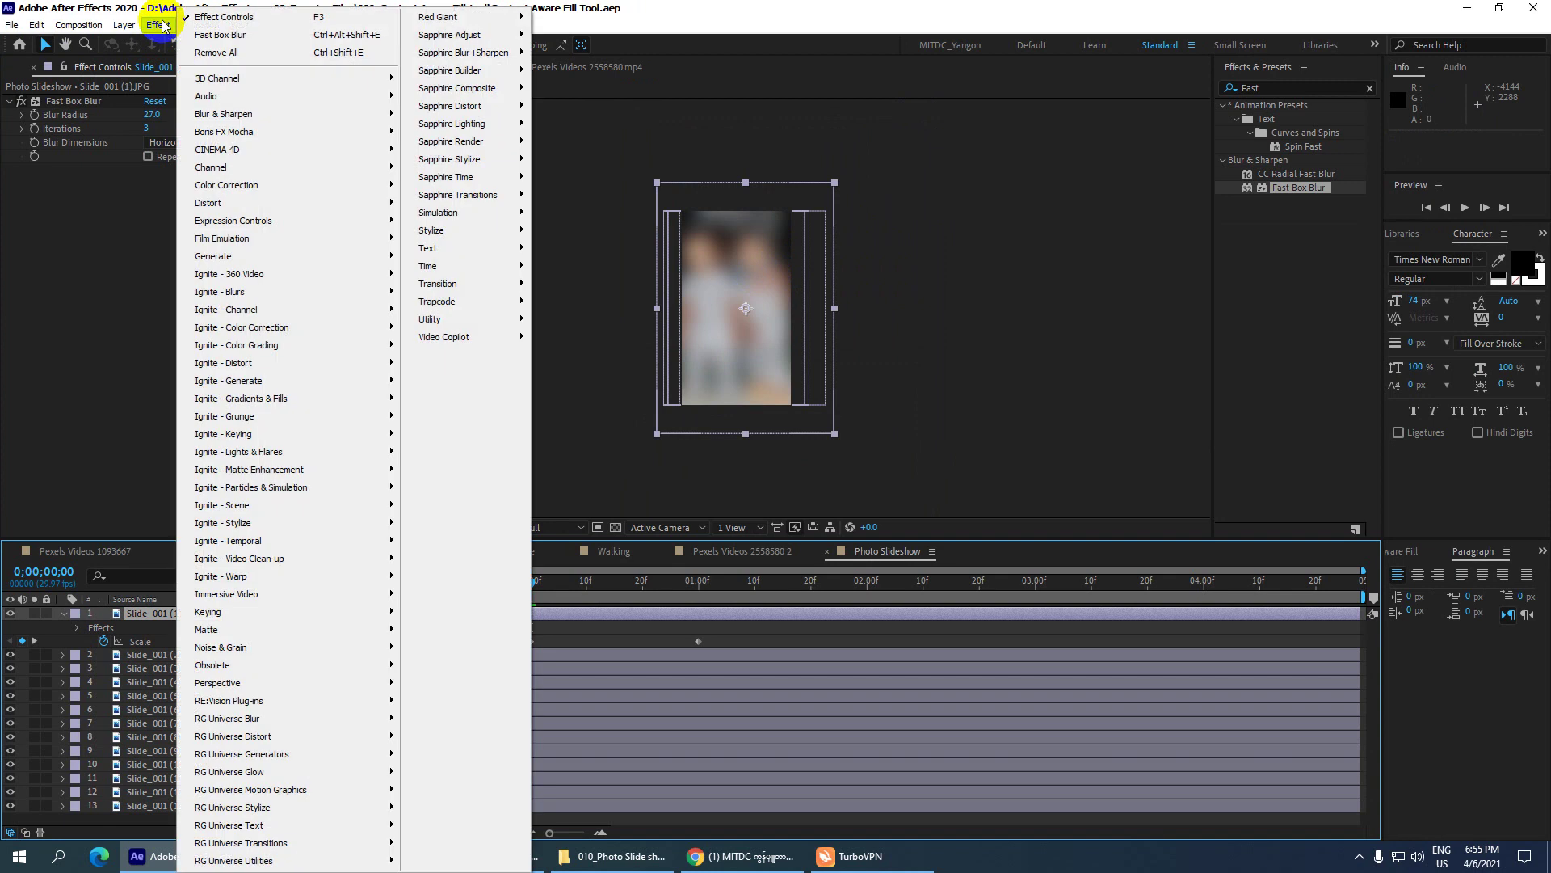
{"action": "mouse_move", "coordinate": [396, 170]}
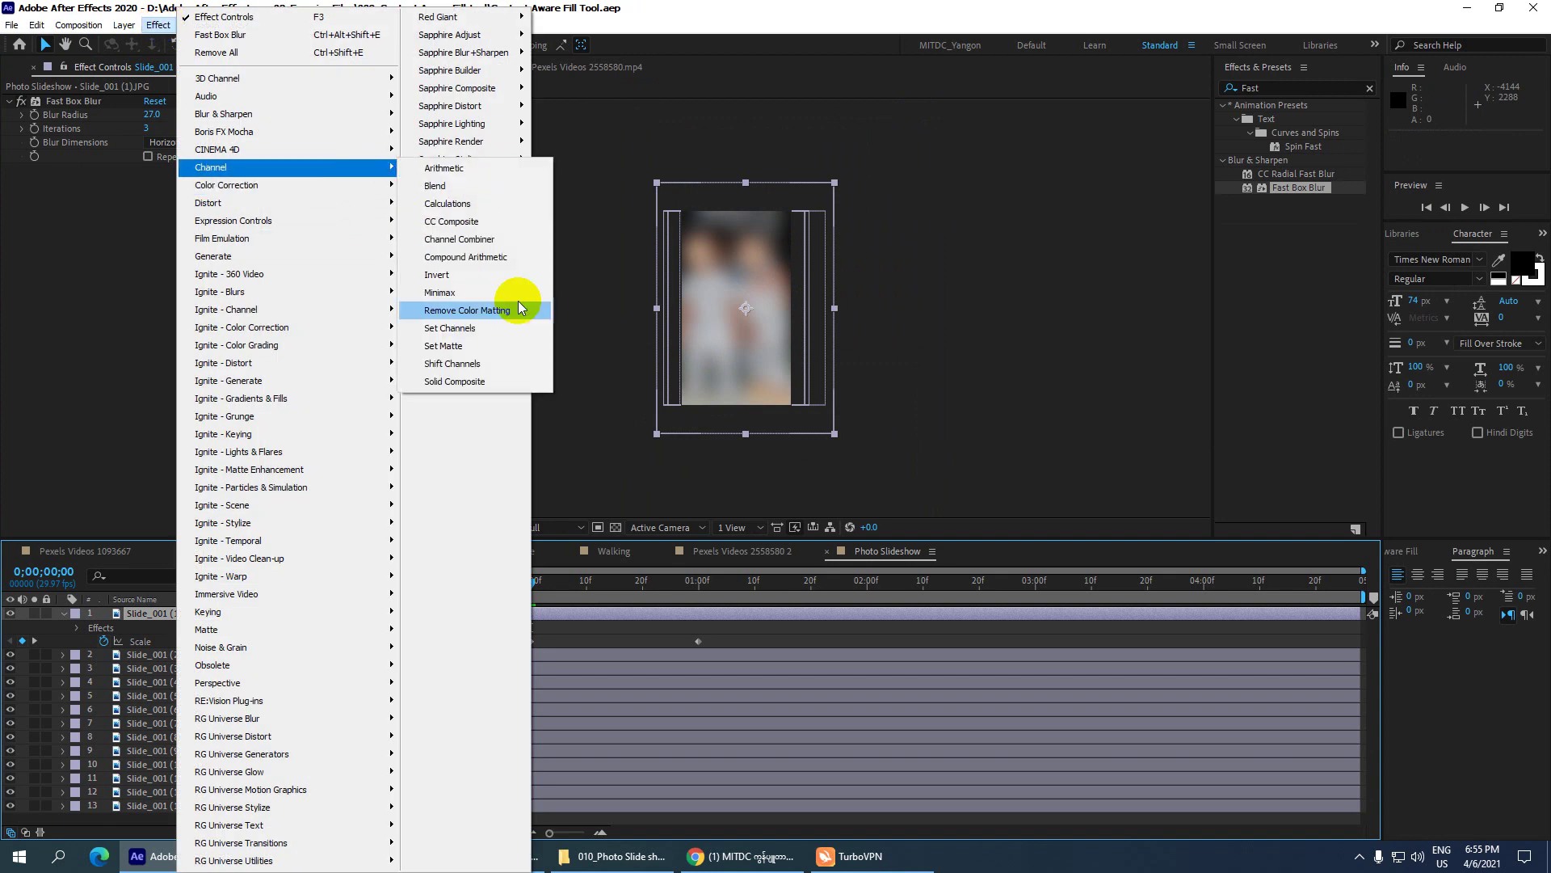
{"action": "left_click", "coordinate": [461, 222]}
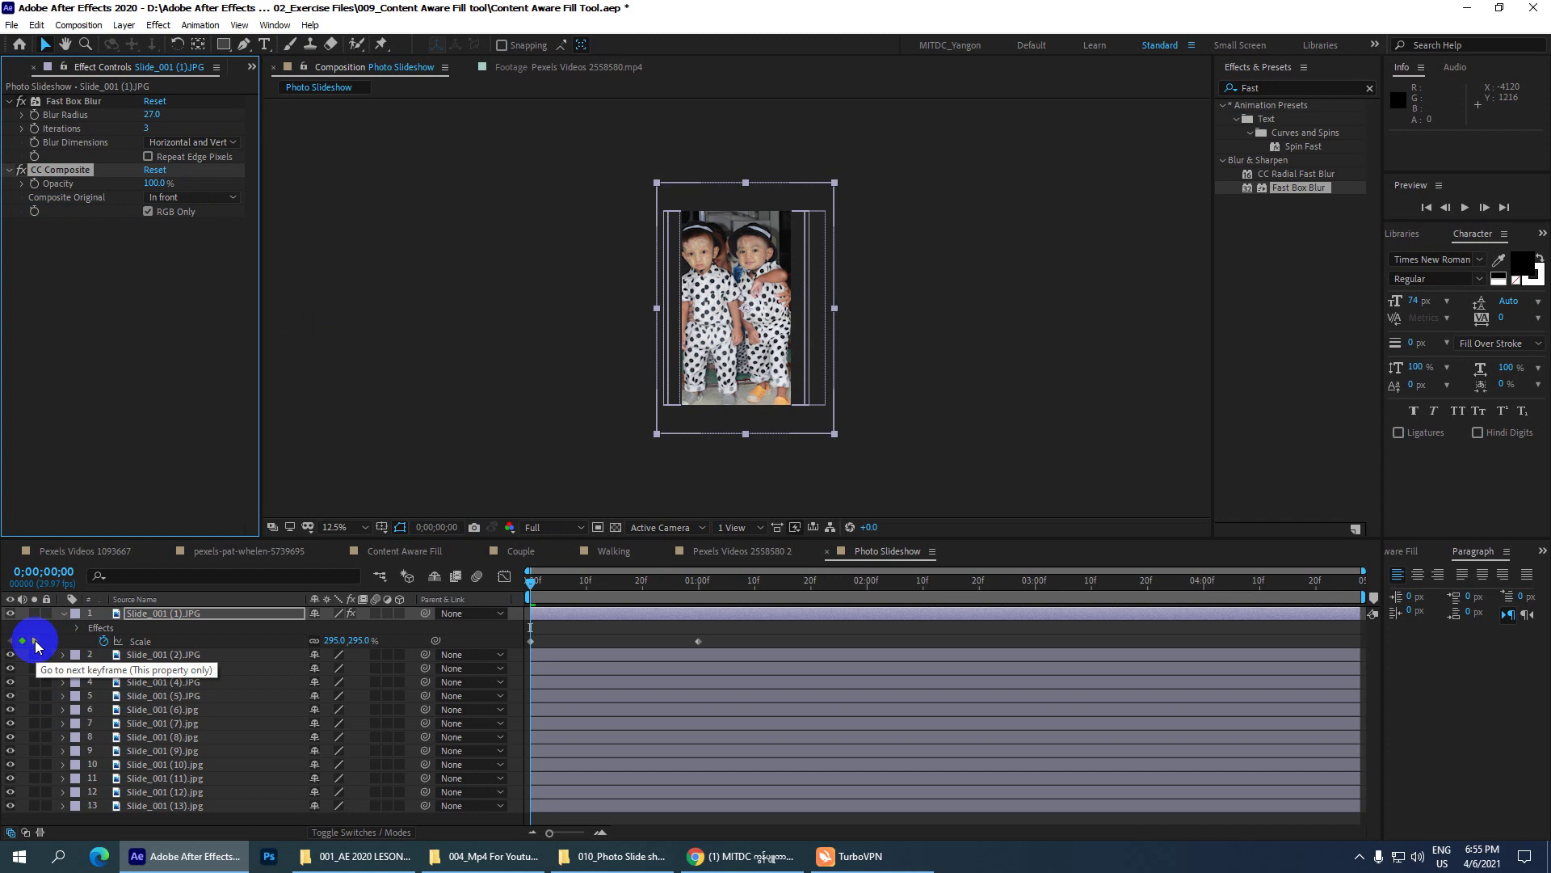
- Keyframe CC Composite Opacity at 100% at one second and 0% at 0:00, then scrub to check
{"action": "left_click", "coordinate": [35, 642]}
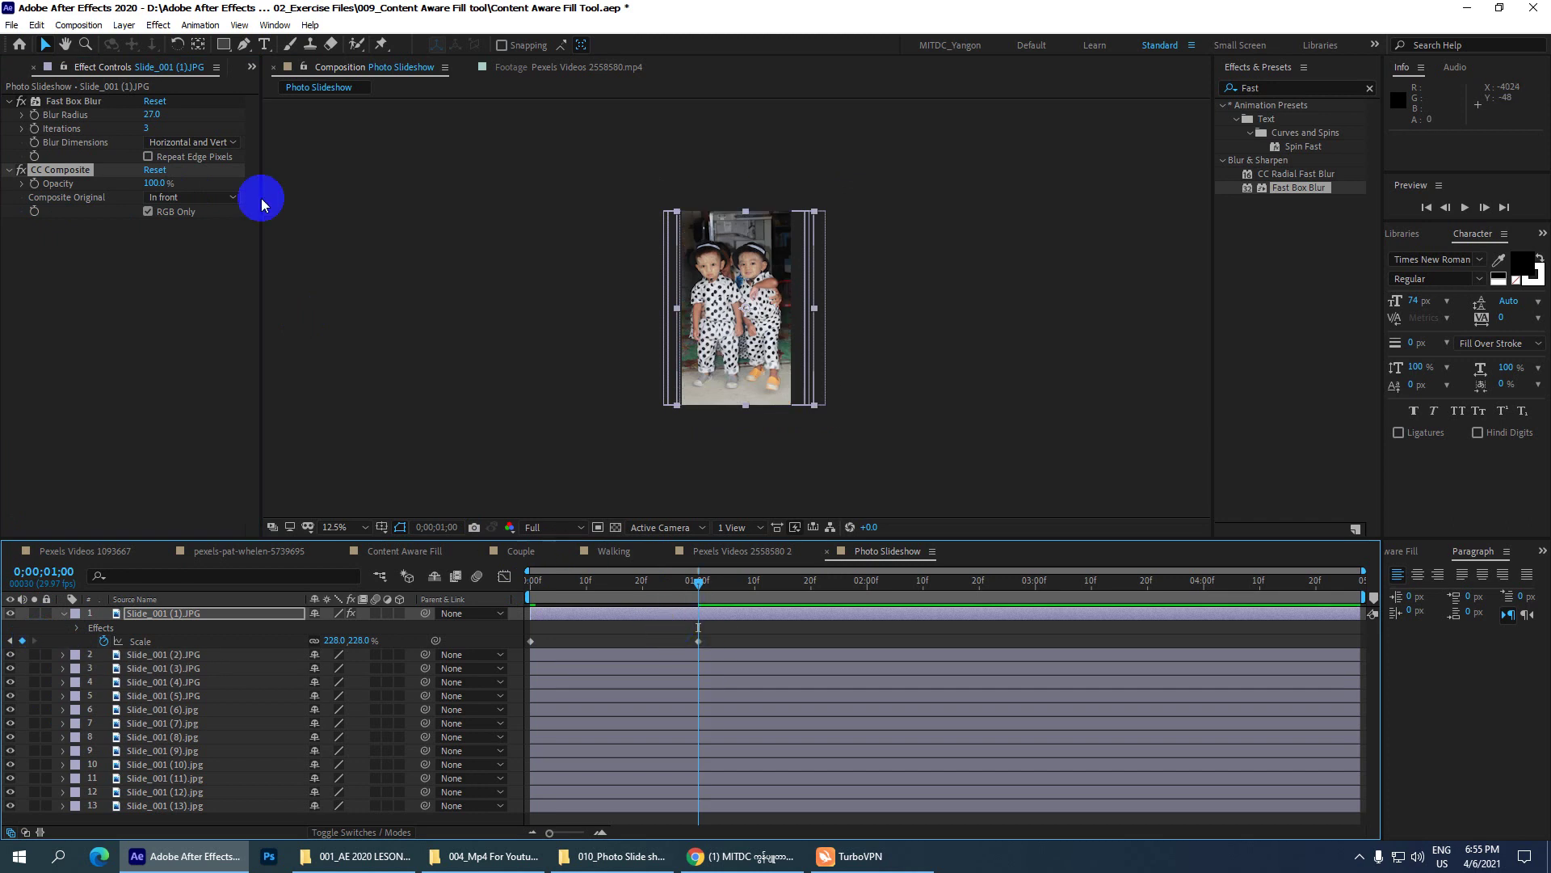
{"action": "left_click", "coordinate": [36, 188]}
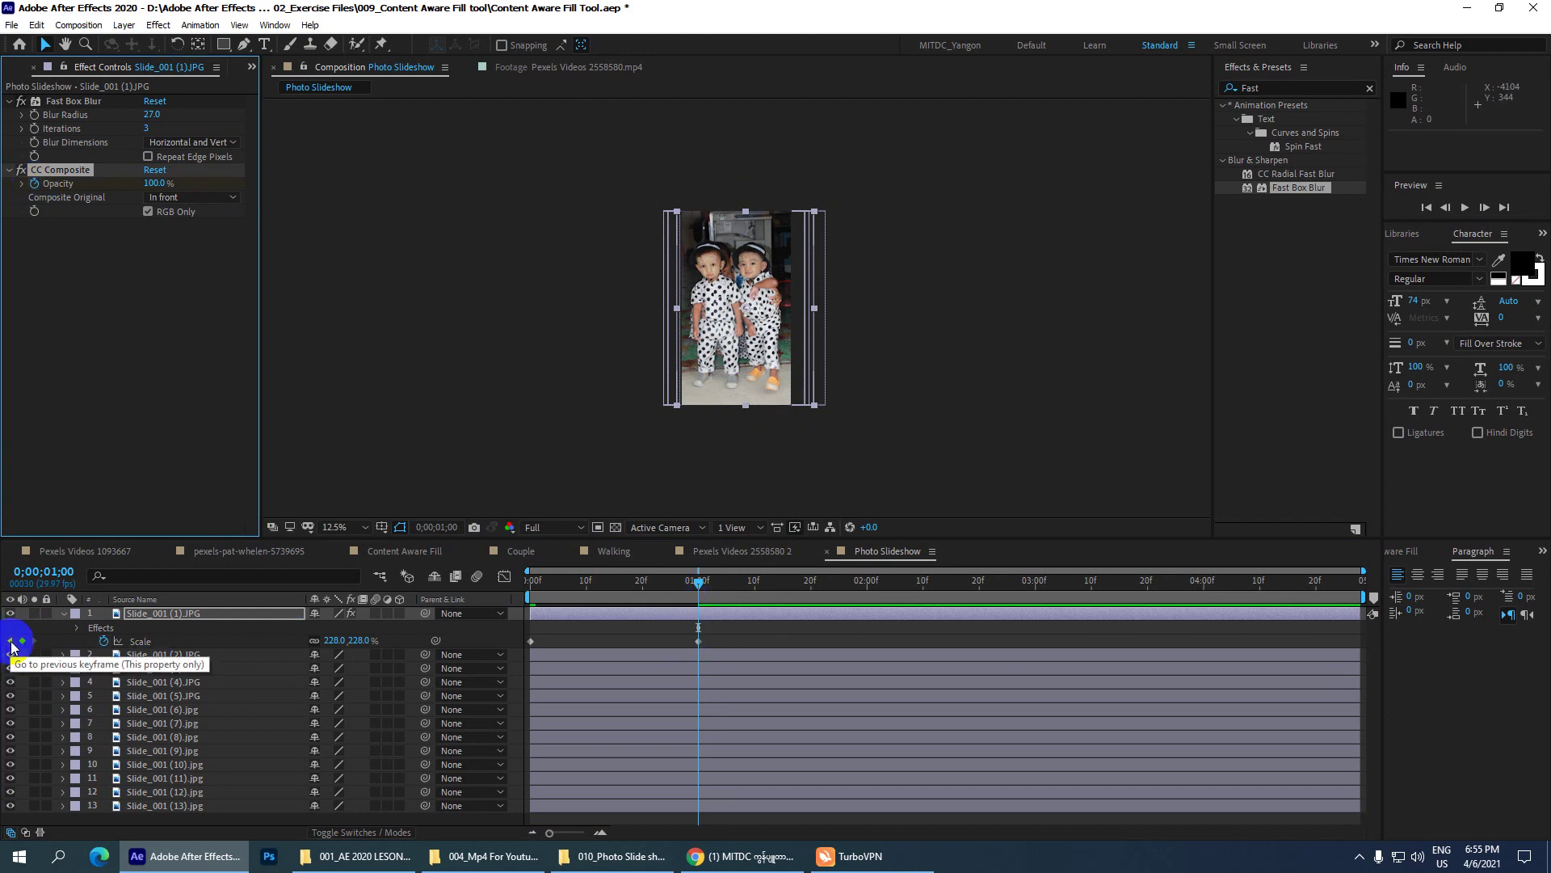
{"action": "left_click", "coordinate": [10, 642]}
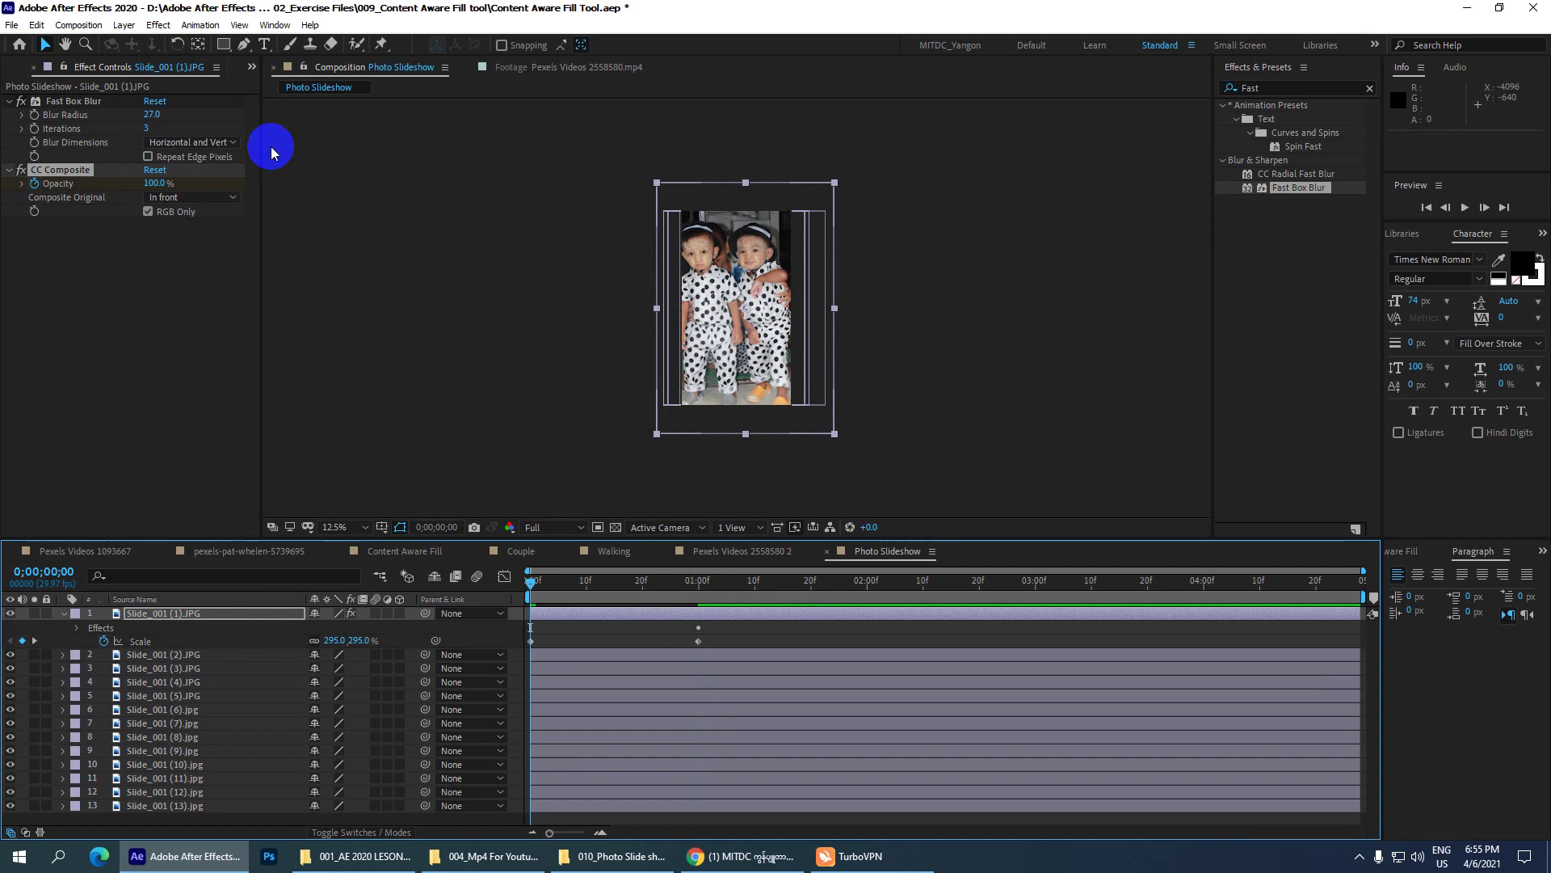
{"action": "left_click", "coordinate": [155, 183]}
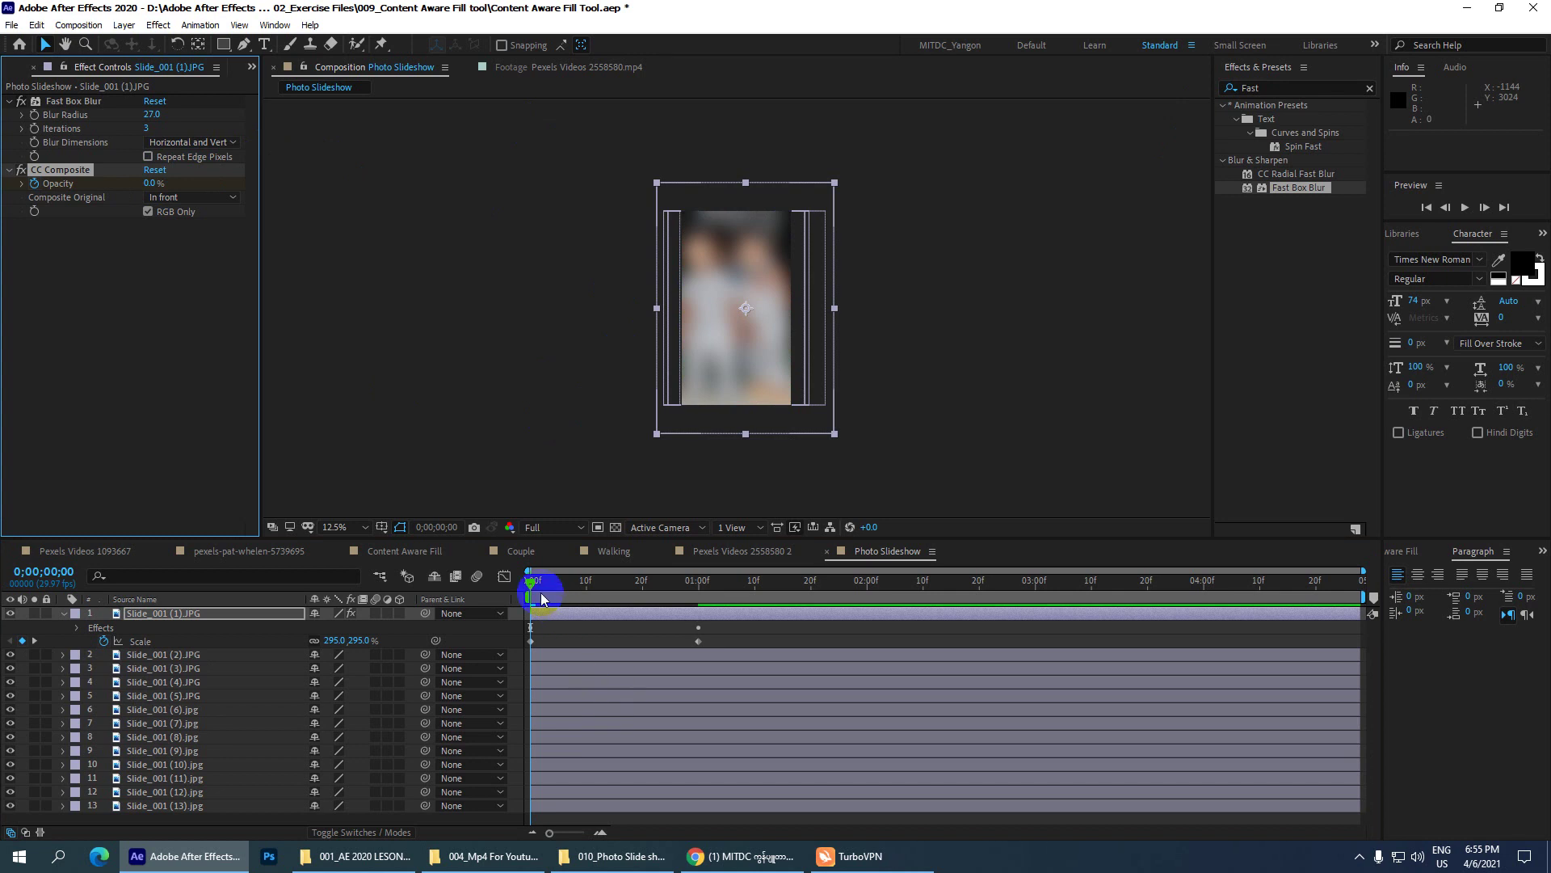
{"action": "mouse_move", "coordinate": [531, 583]}
{"action": "left_mouse_down"}
{"action": "mouse_move", "coordinate": [643, 583]}
{"action": "mouse_move", "coordinate": [511, 576]}
{"action": "mouse_move", "coordinate": [573, 583]}
{"action": "left_mouse_up"}
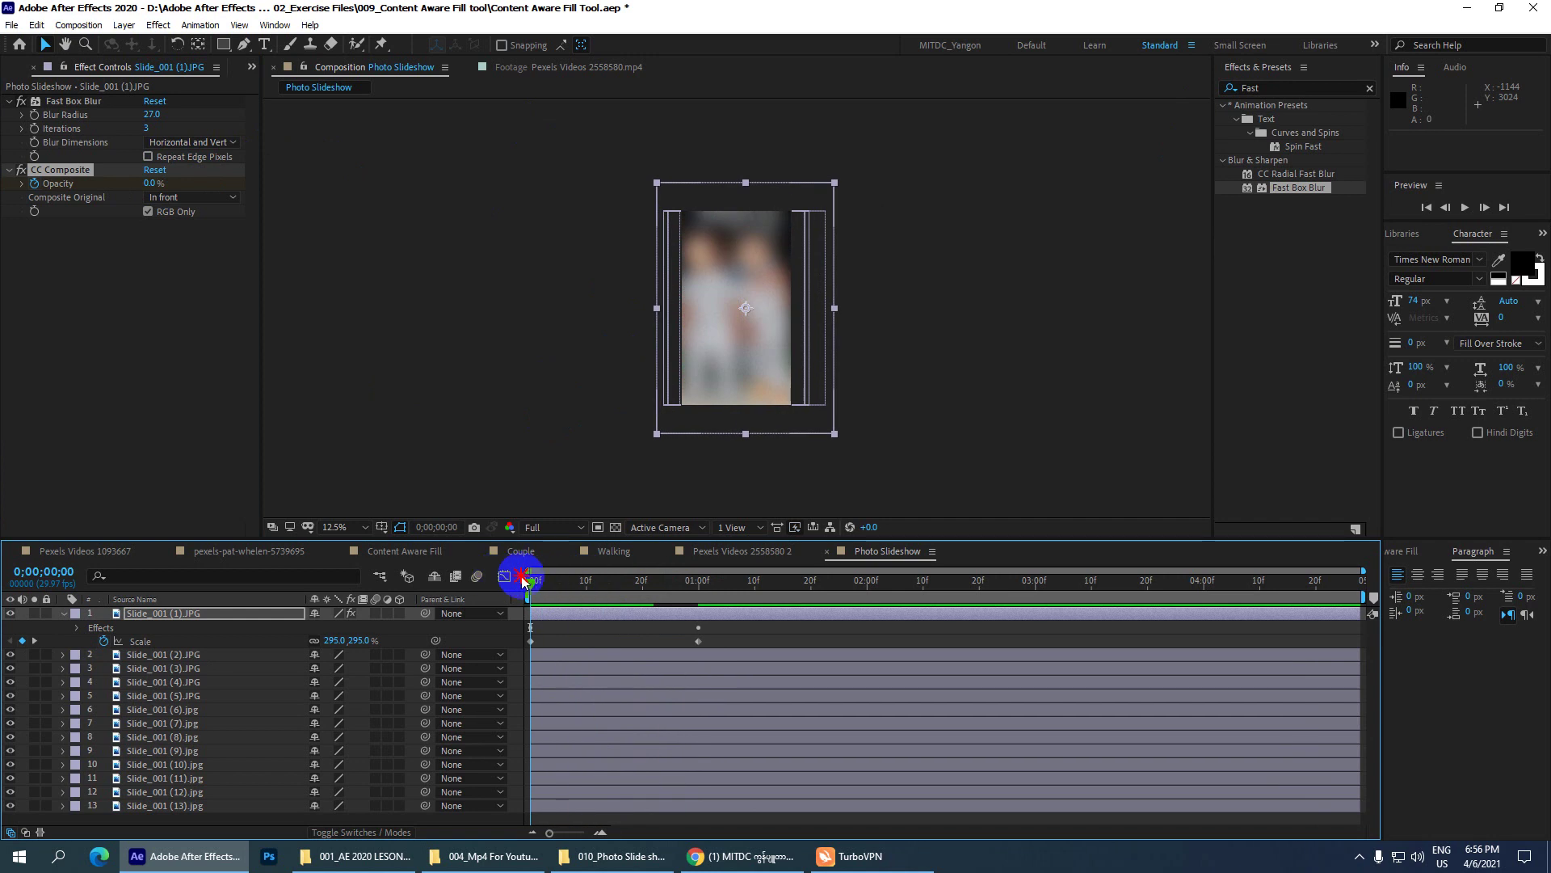
{"action": "key", "text": "period"}
- Set the first slide's Fast Box Blur Blur Dimensions to Horizontal
{"action": "left_click", "coordinate": [185, 207]}
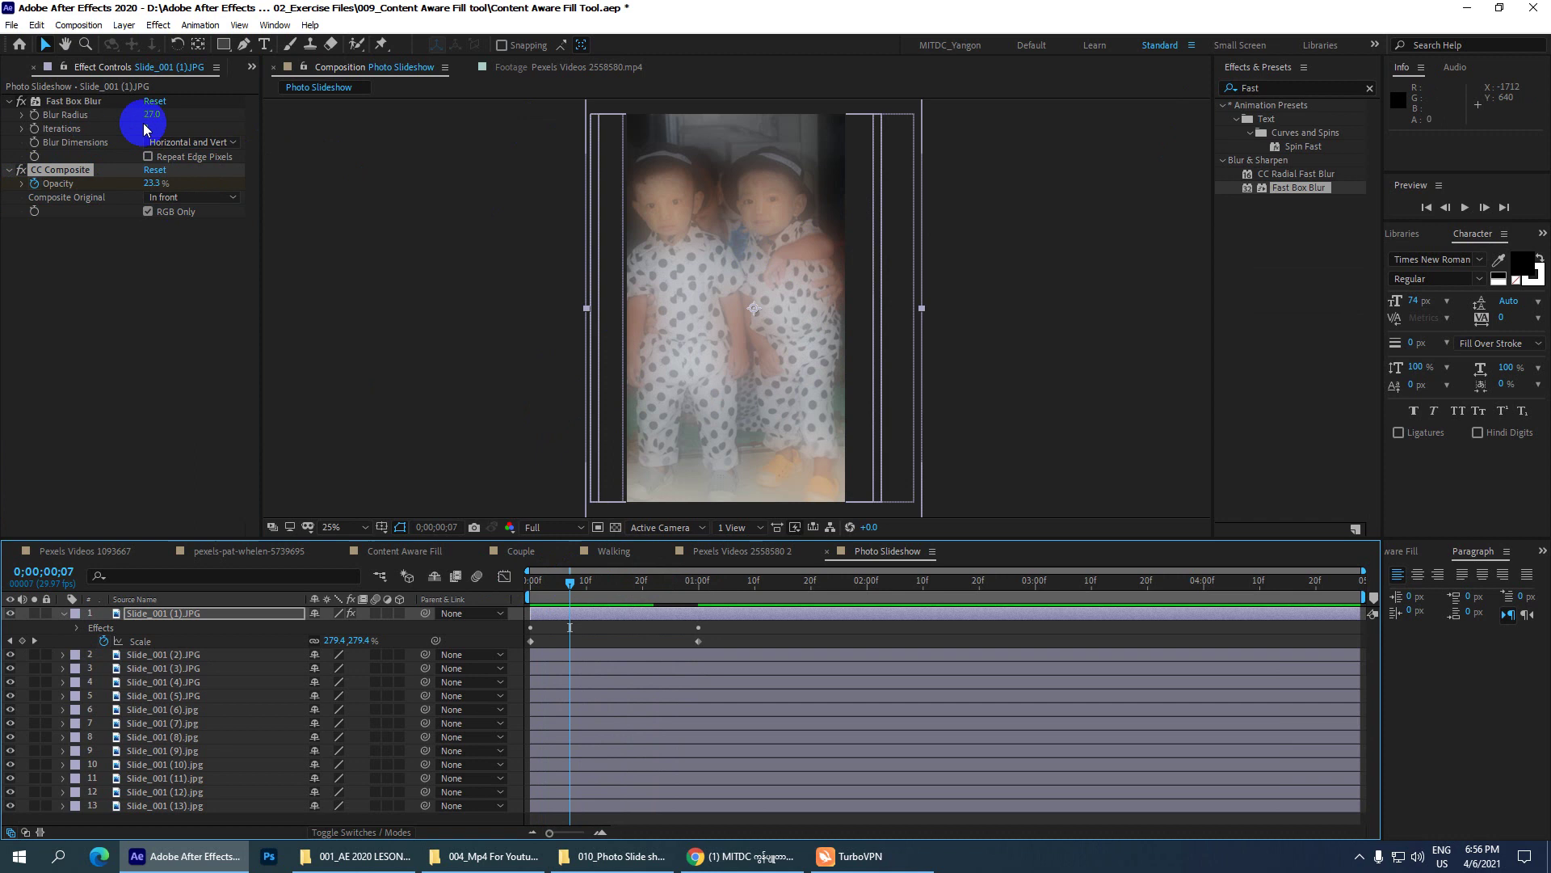
{"action": "left_click", "coordinate": [190, 143]}
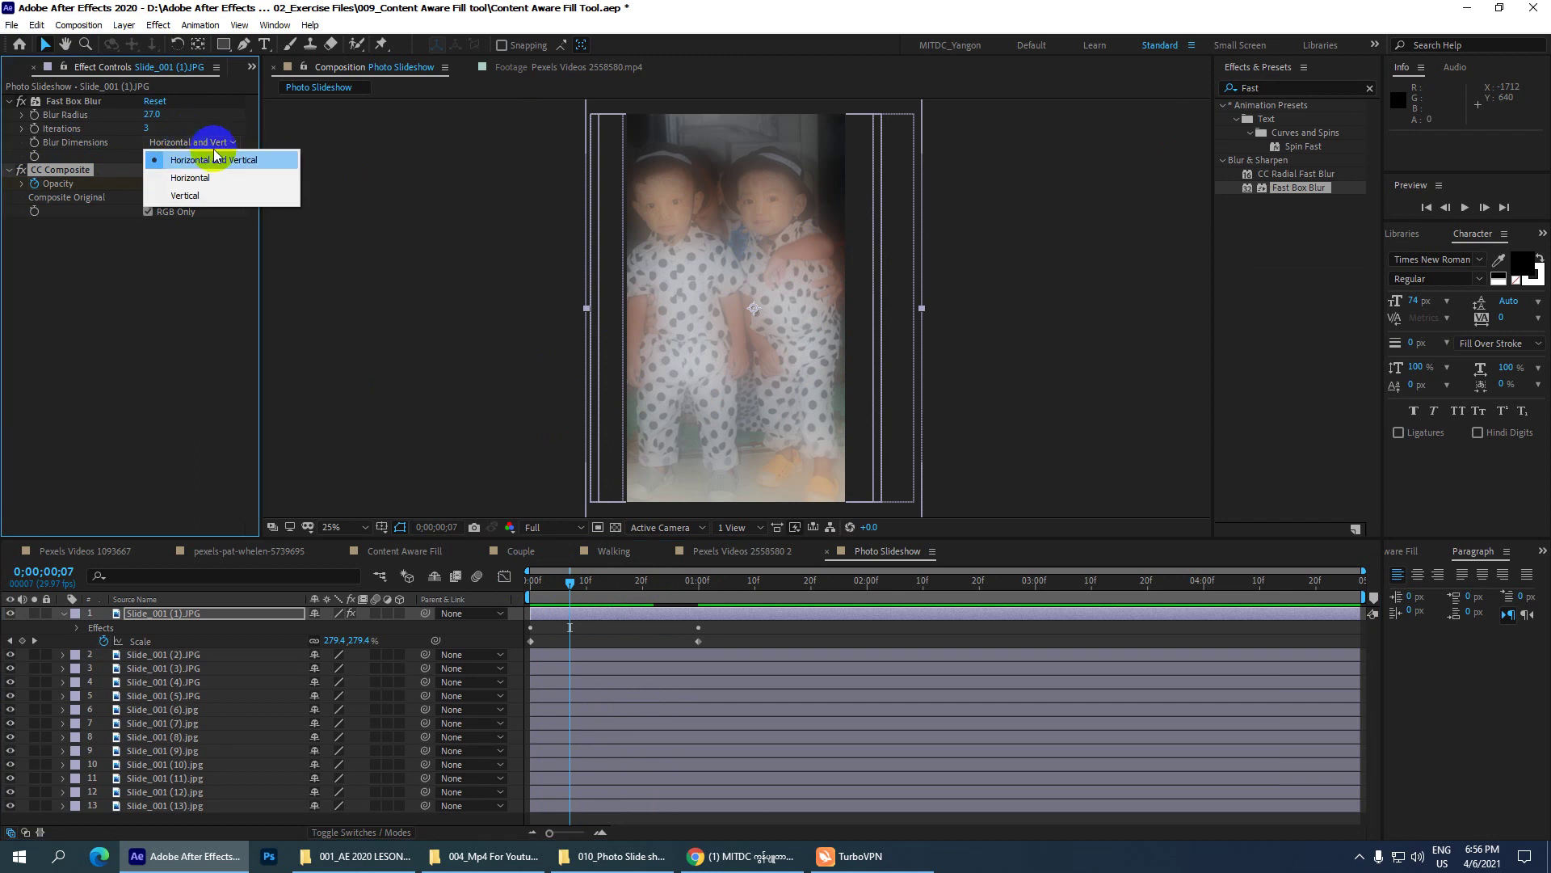
{"action": "left_click", "coordinate": [200, 177]}
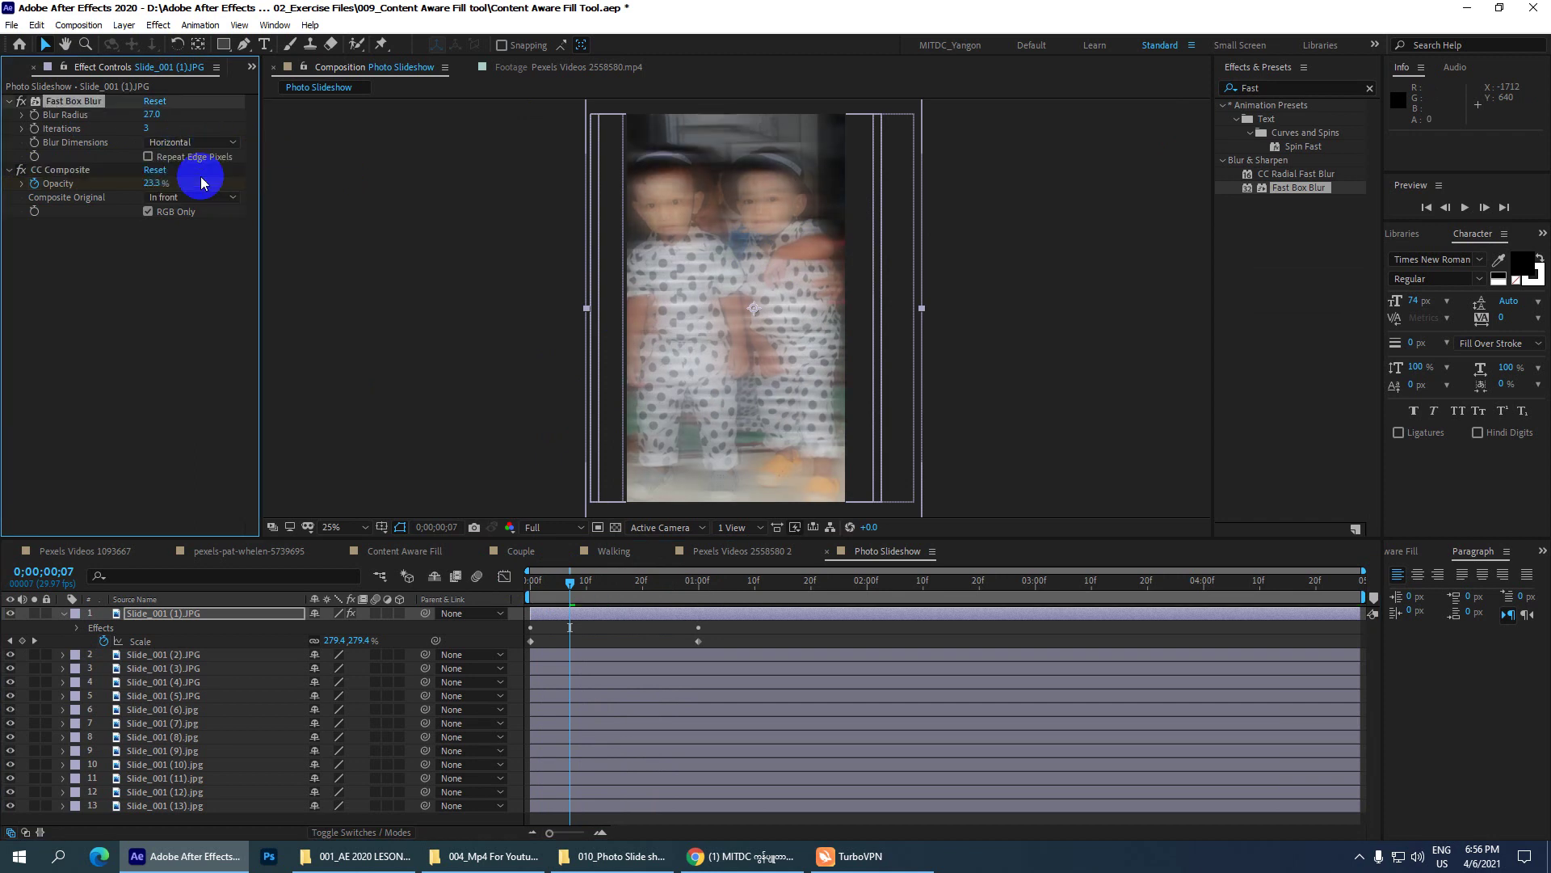
{"action": "left_click", "coordinate": [186, 142]}
{"action": "left_click", "coordinate": [194, 202]}
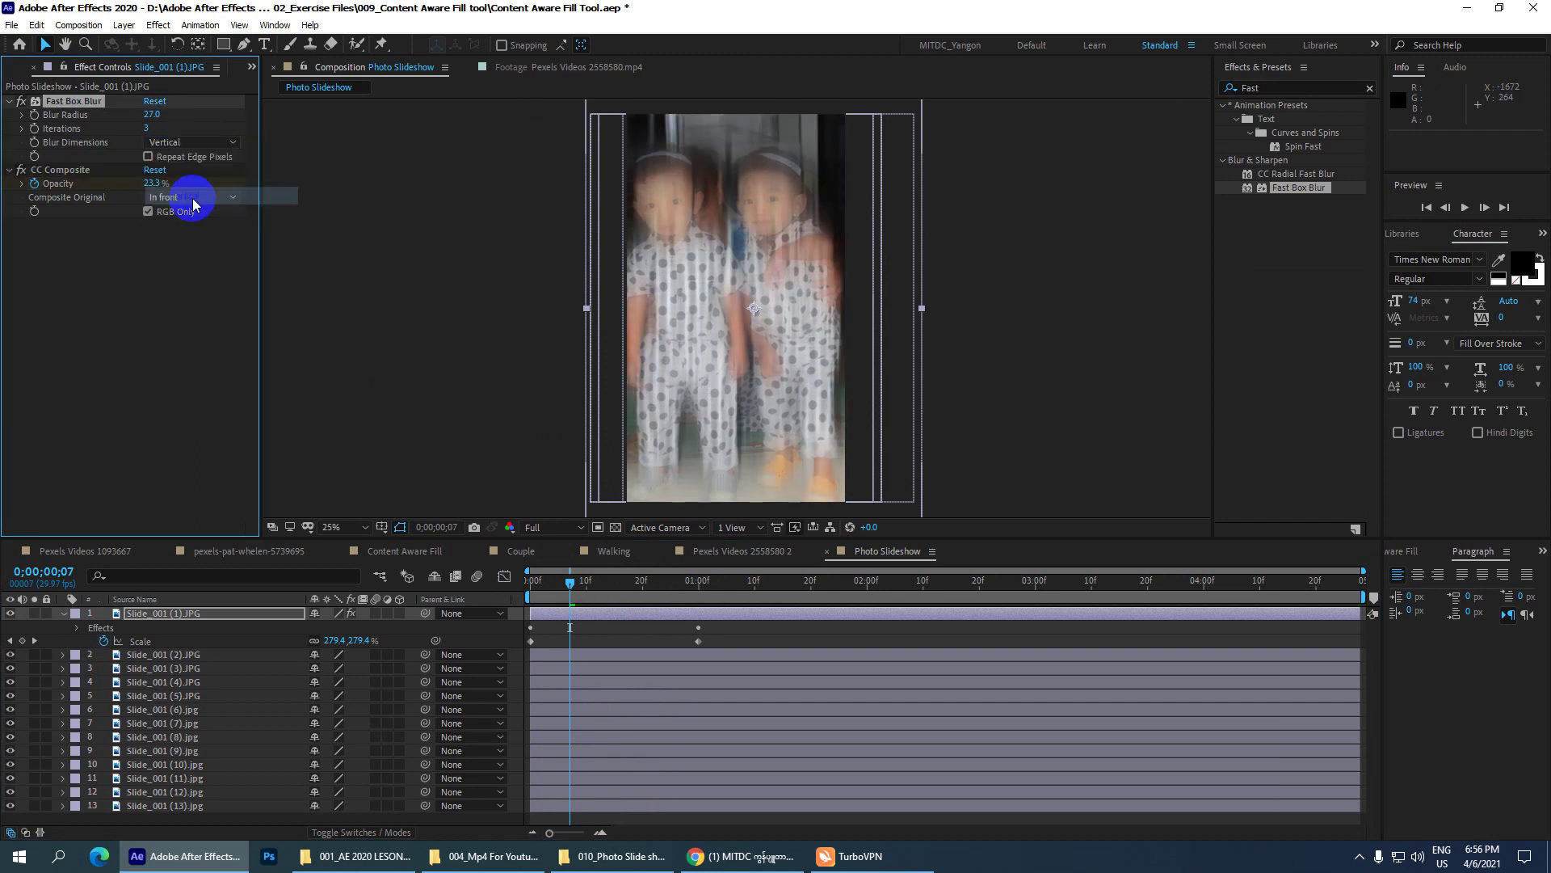
{"action": "left_click", "coordinate": [169, 143]}
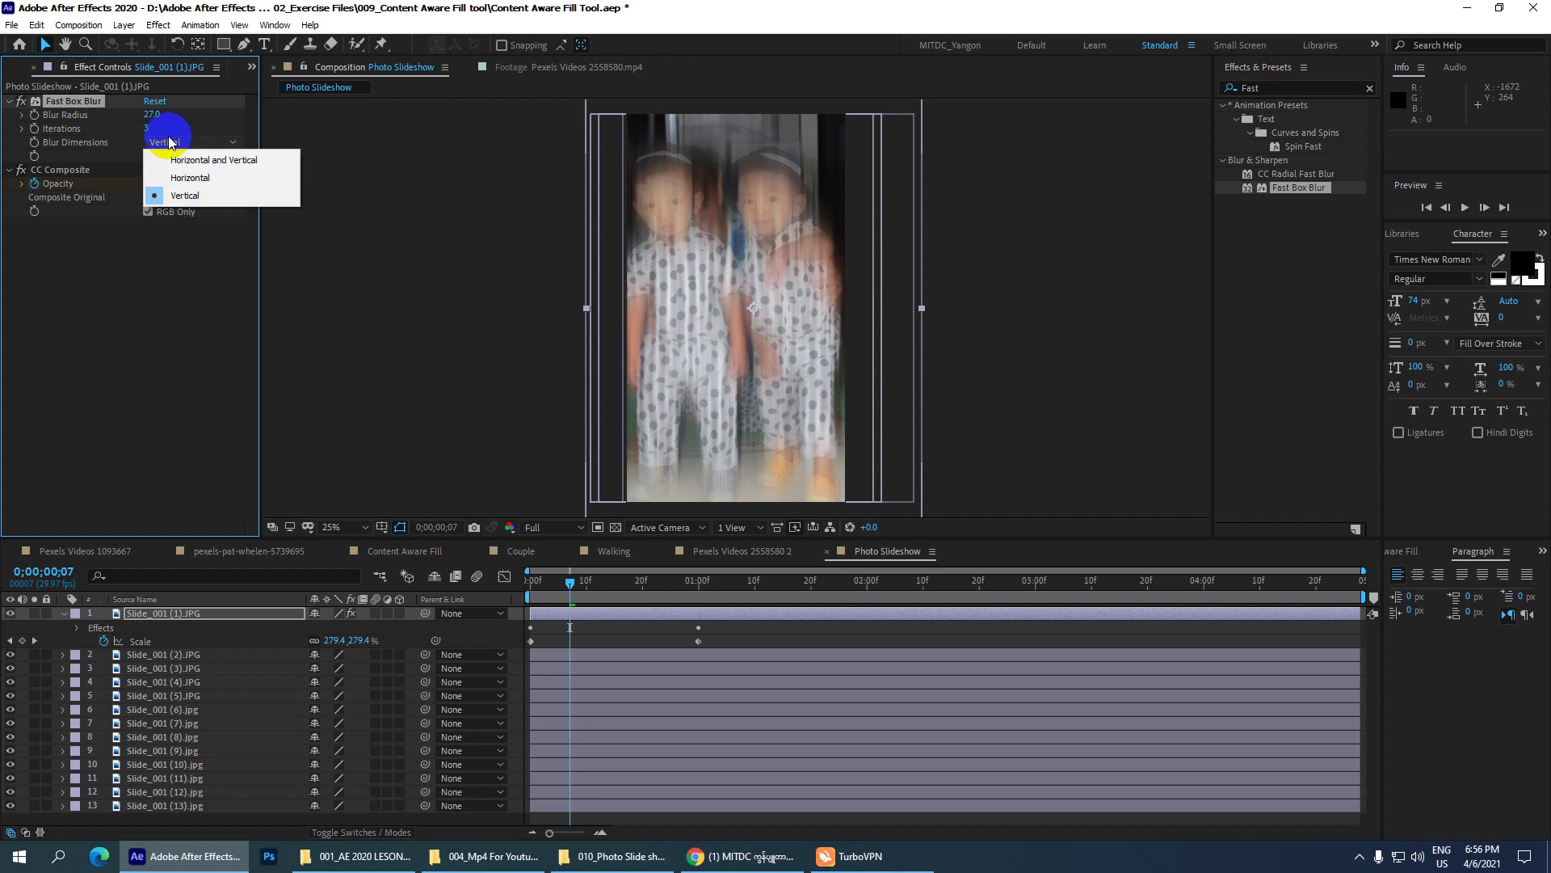
{"action": "left_click", "coordinate": [194, 177]}
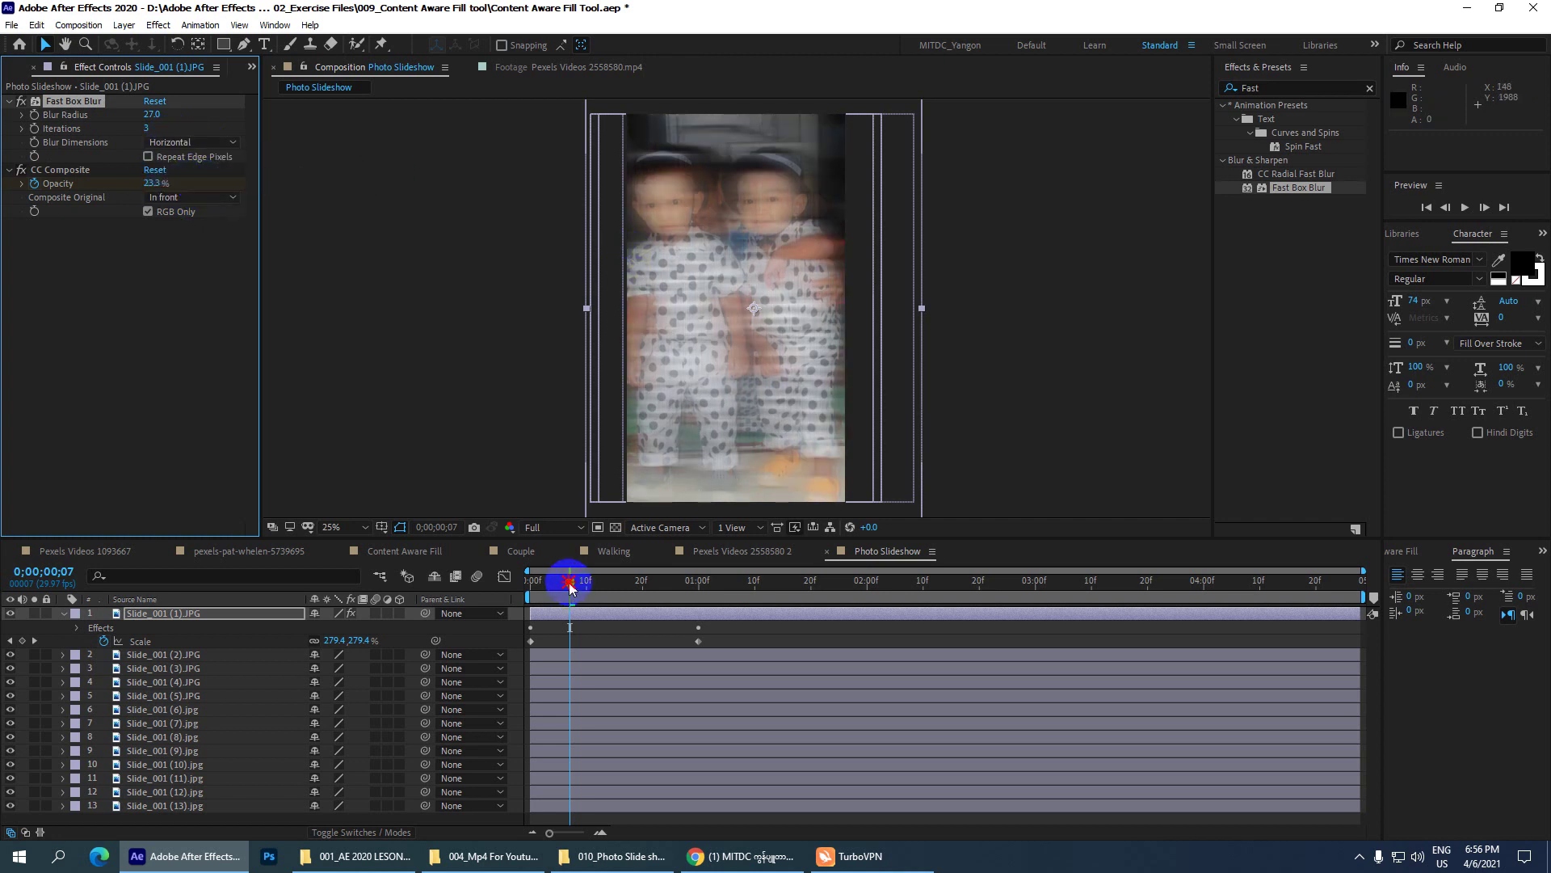
- Preview the blur-in from the start and save the project with Ctrl+S
{"action": "left_click_drag", "start_coordinate": [570, 587], "coordinate": [522, 591]}
{"action": "key", "text": "space"}
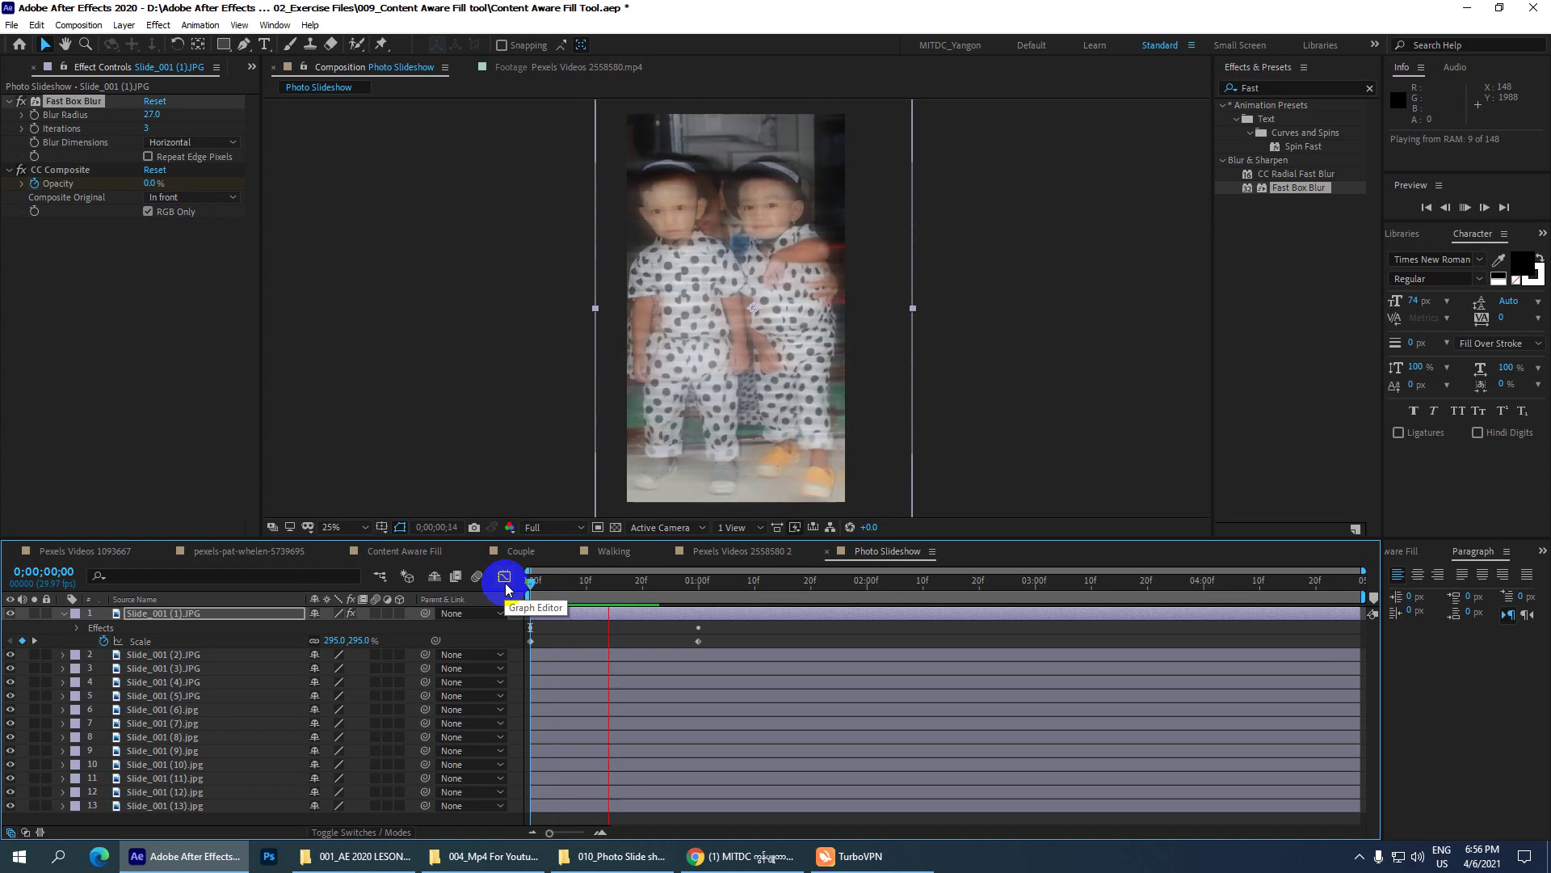
{"action": "left_click", "coordinate": [656, 435]}
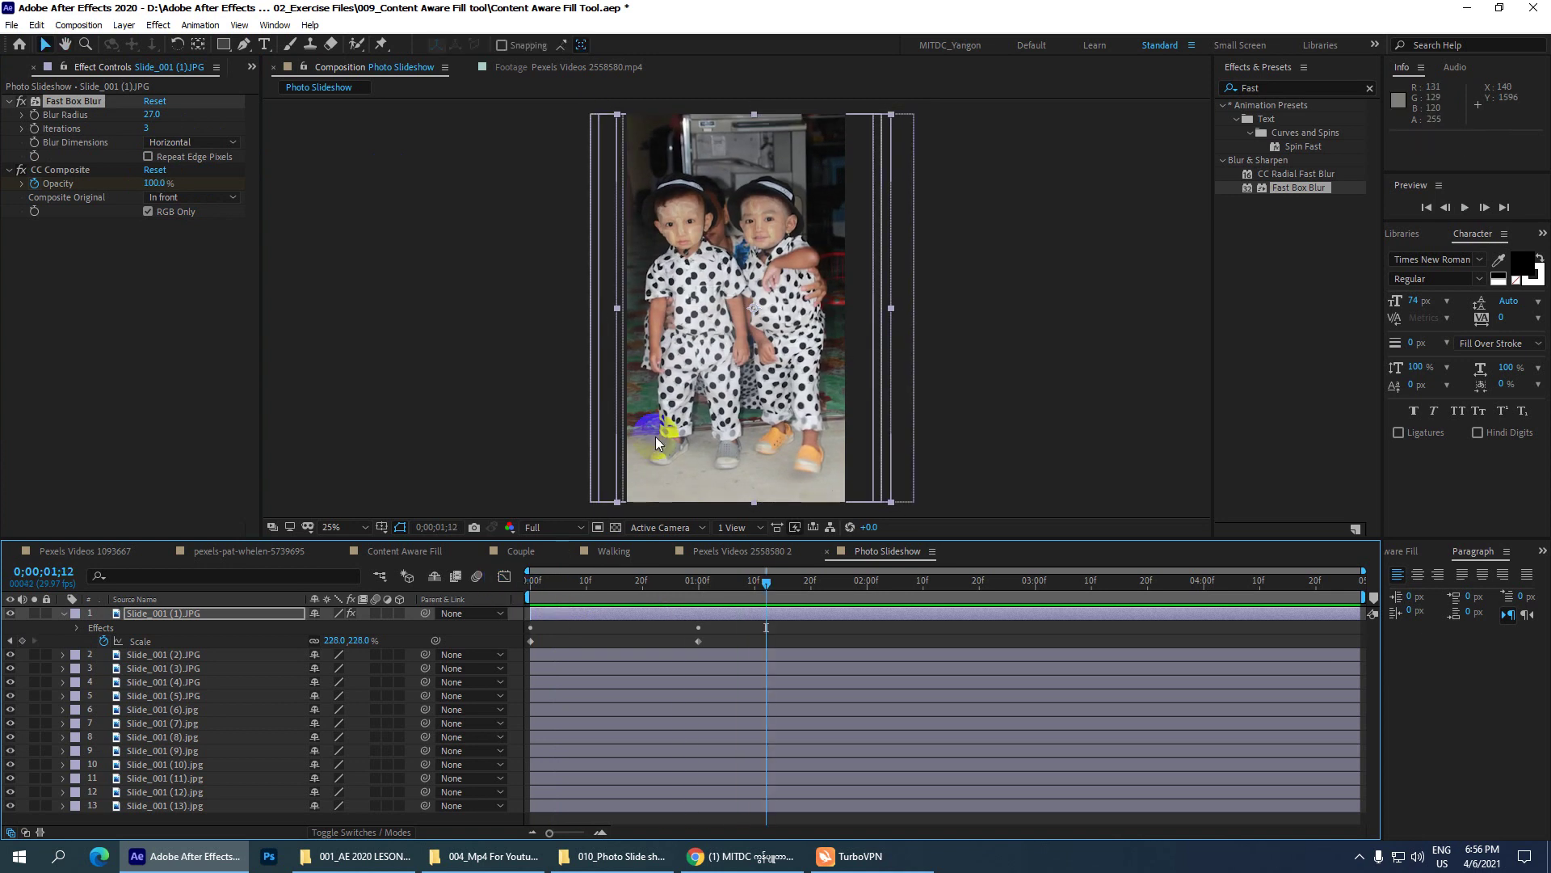
{"action": "key", "text": "ctrl+s"}
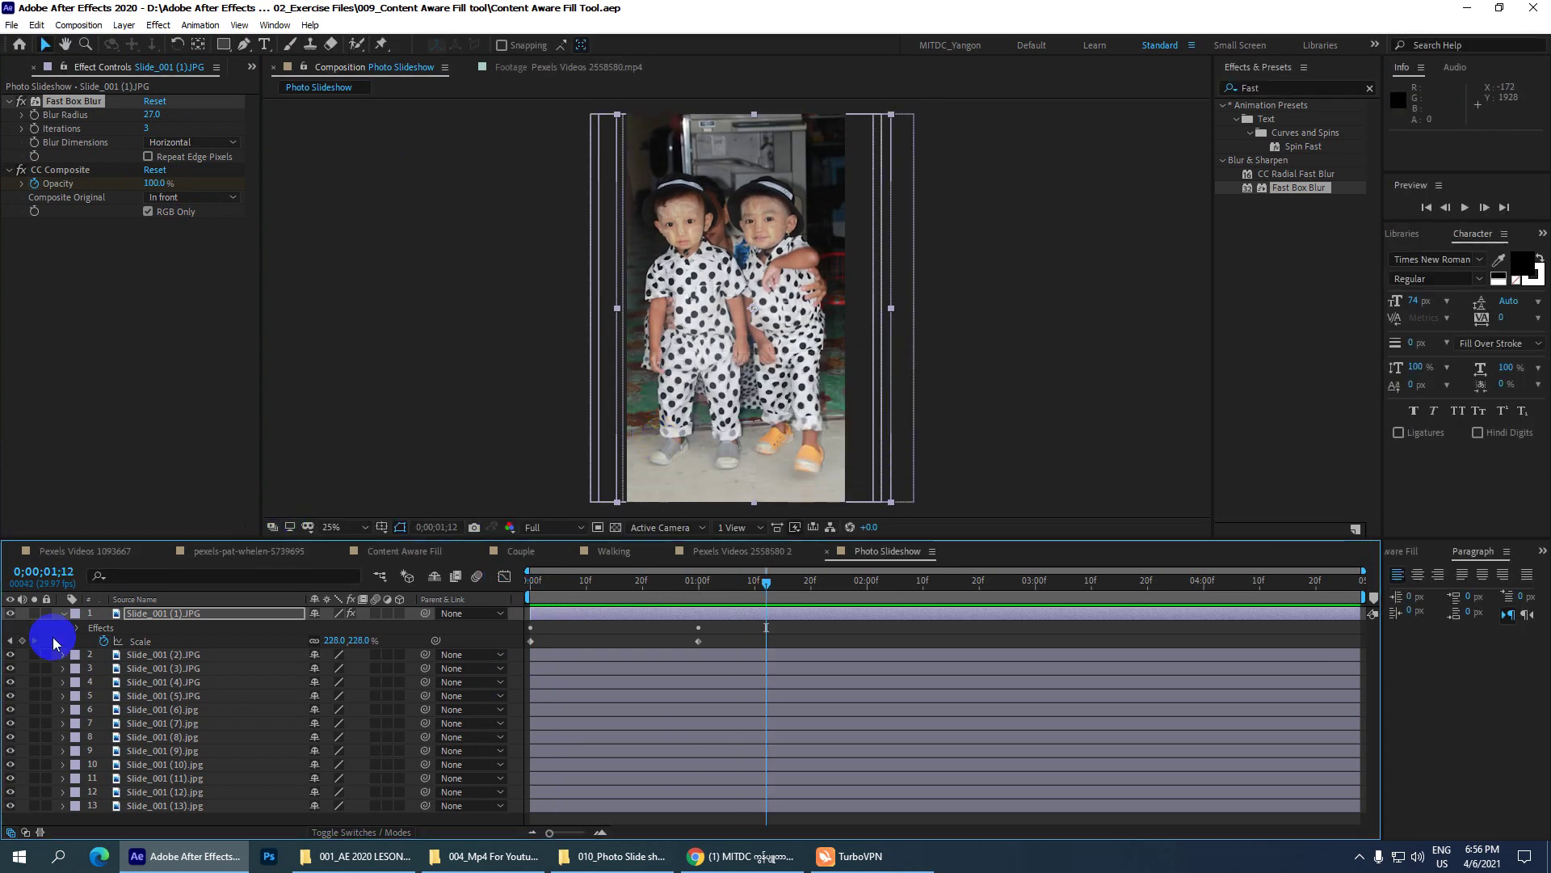
{"action": "left_click", "coordinate": [146, 613]}
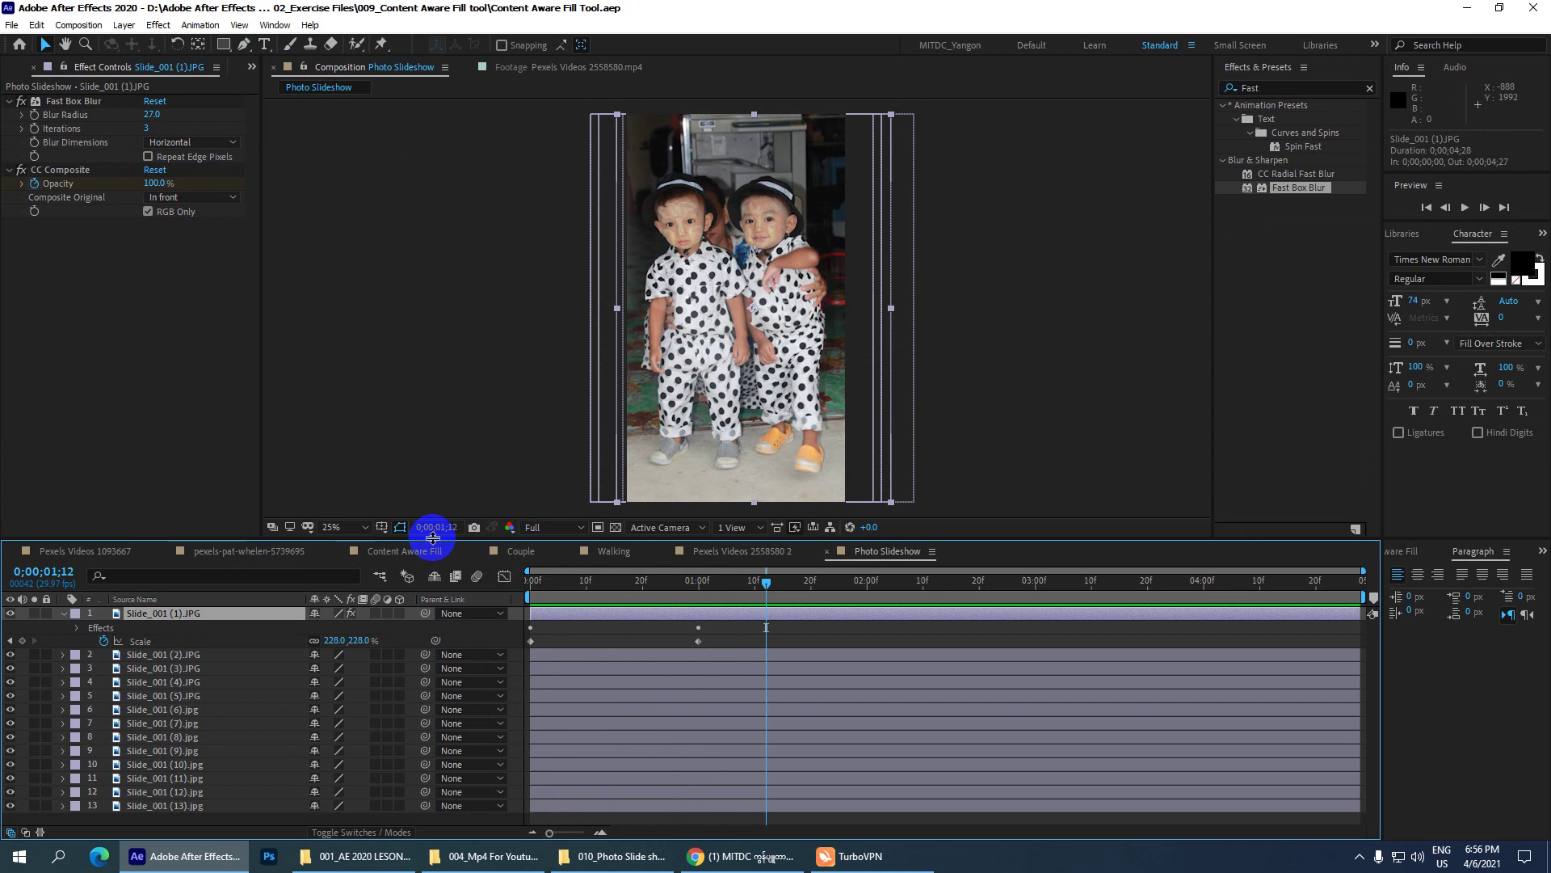
- Reveal layer 1's keyframed properties, select Fast Box Blur through Scale, and return to 0:00
{"action": "left_click_drag", "start_coordinate": [432, 537], "coordinate": [427, 390]}
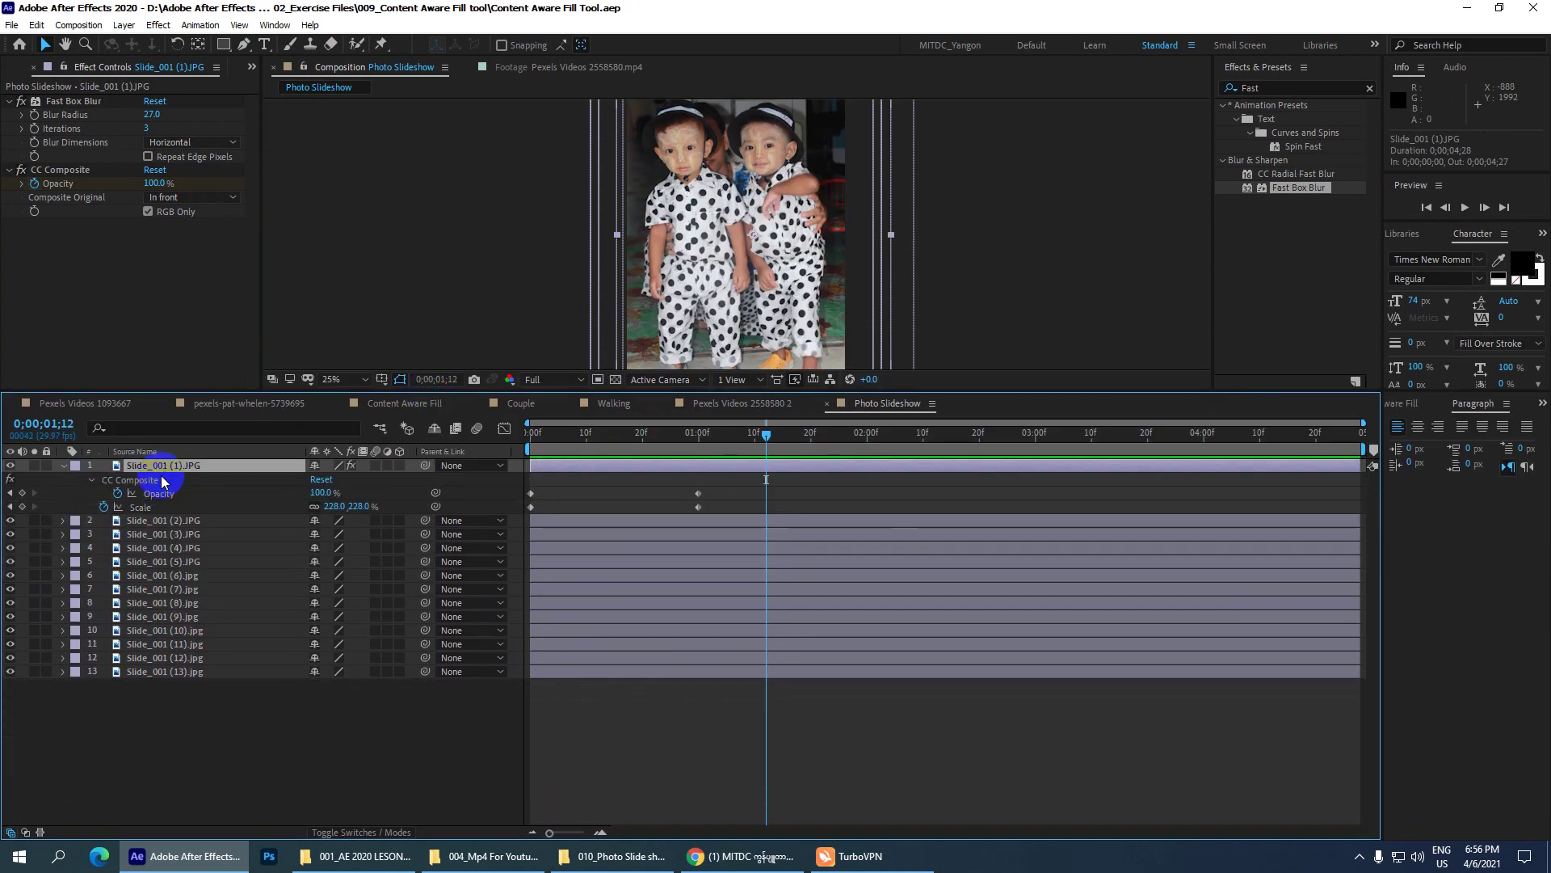
{"action": "key", "text": "u"}
{"action": "key", "text": "u"}
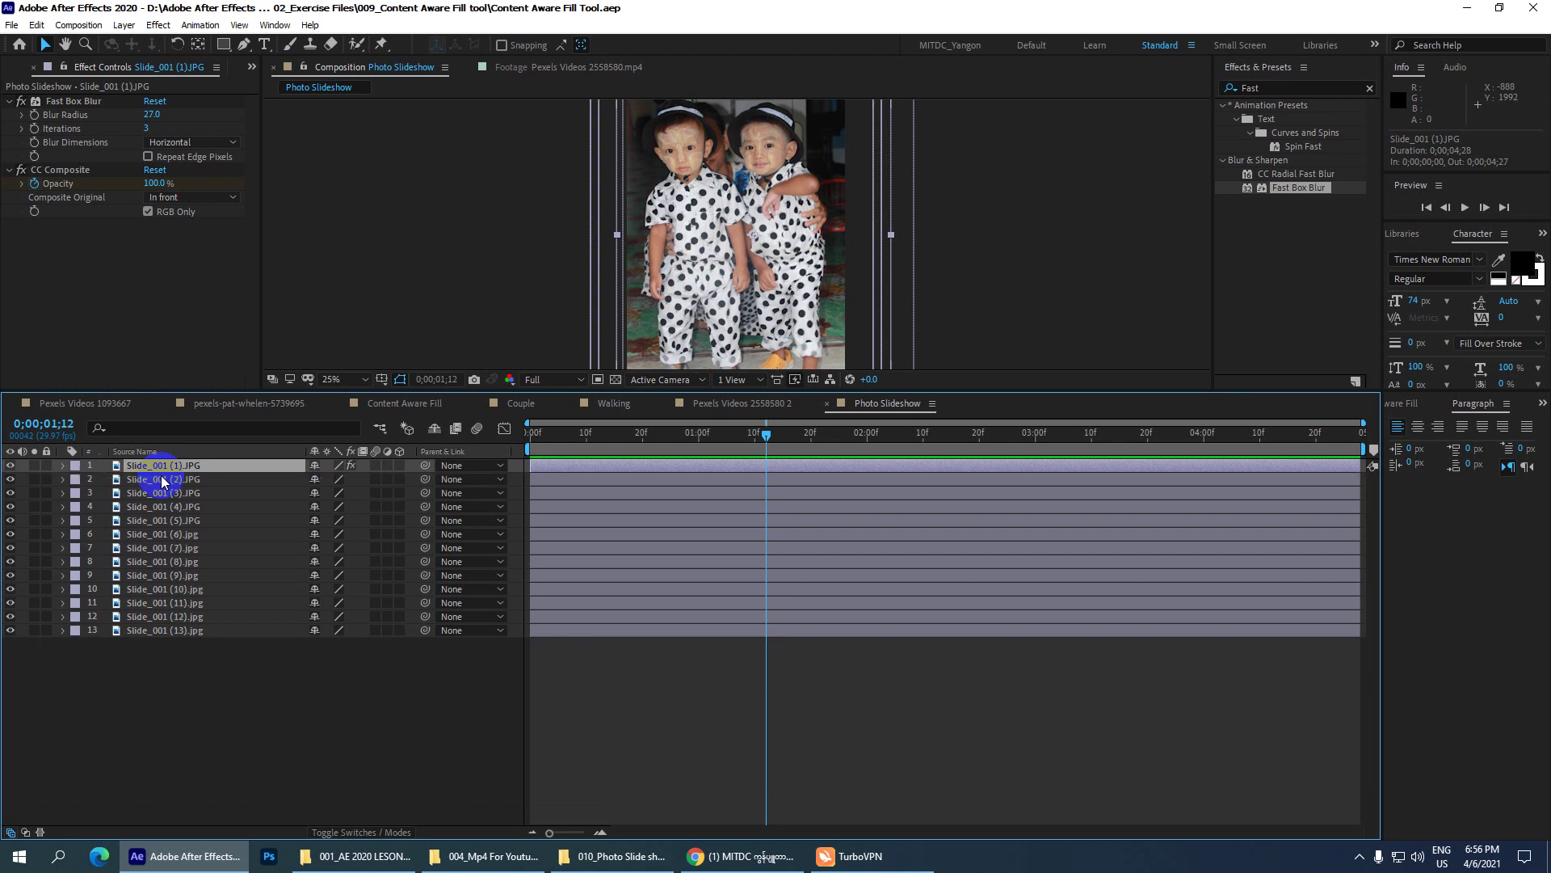
{"action": "key", "text": "u"}
{"action": "key", "text": "u"}
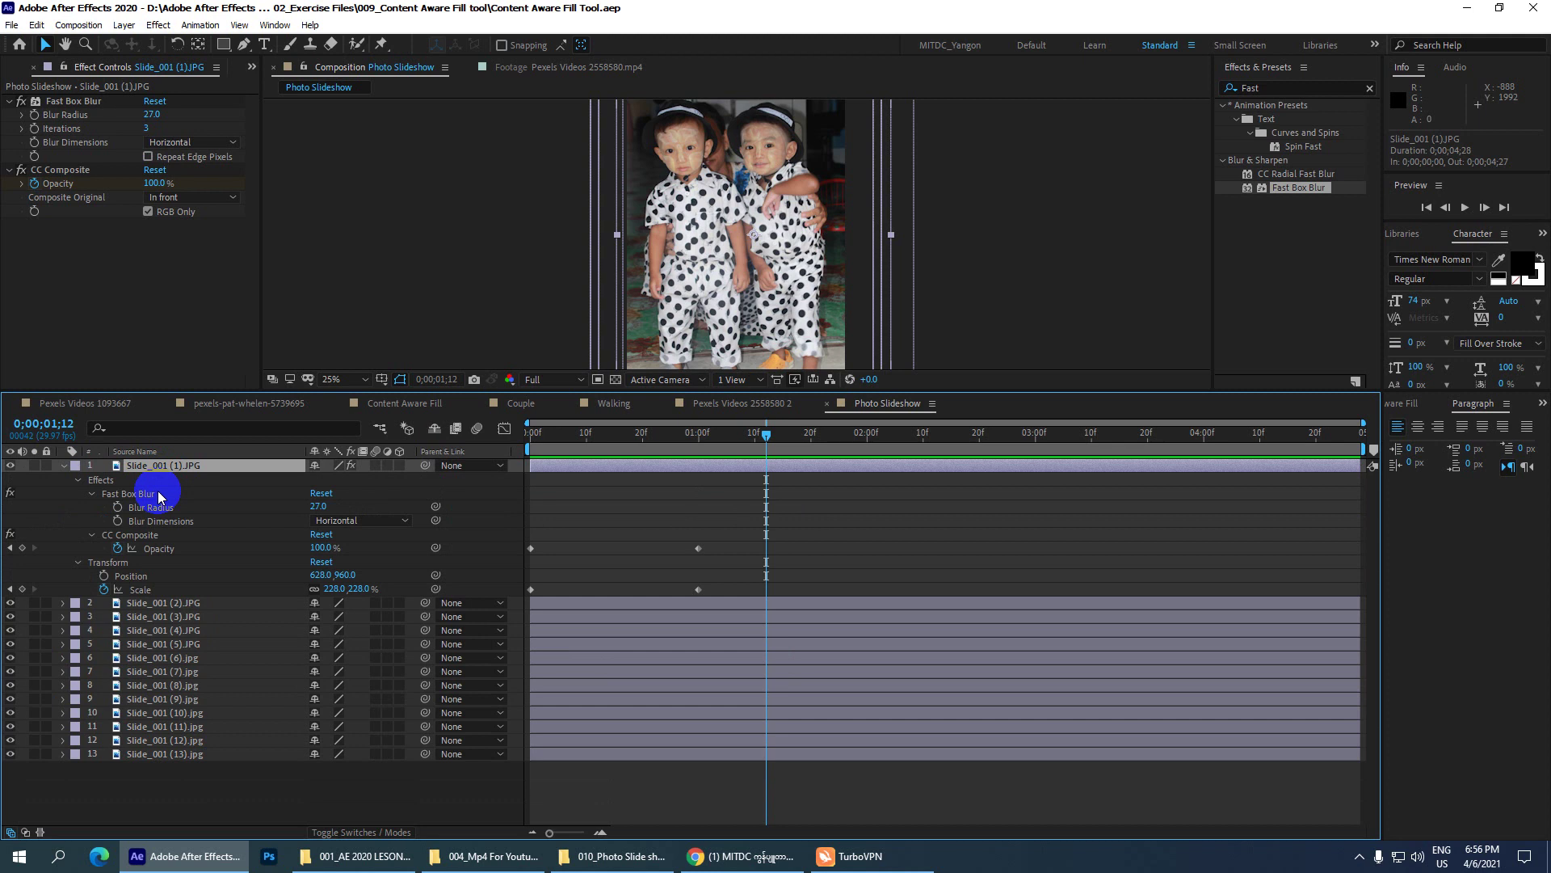
{"action": "left_click", "coordinate": [100, 481]}
{"action": "left_click", "coordinate": [129, 494]}
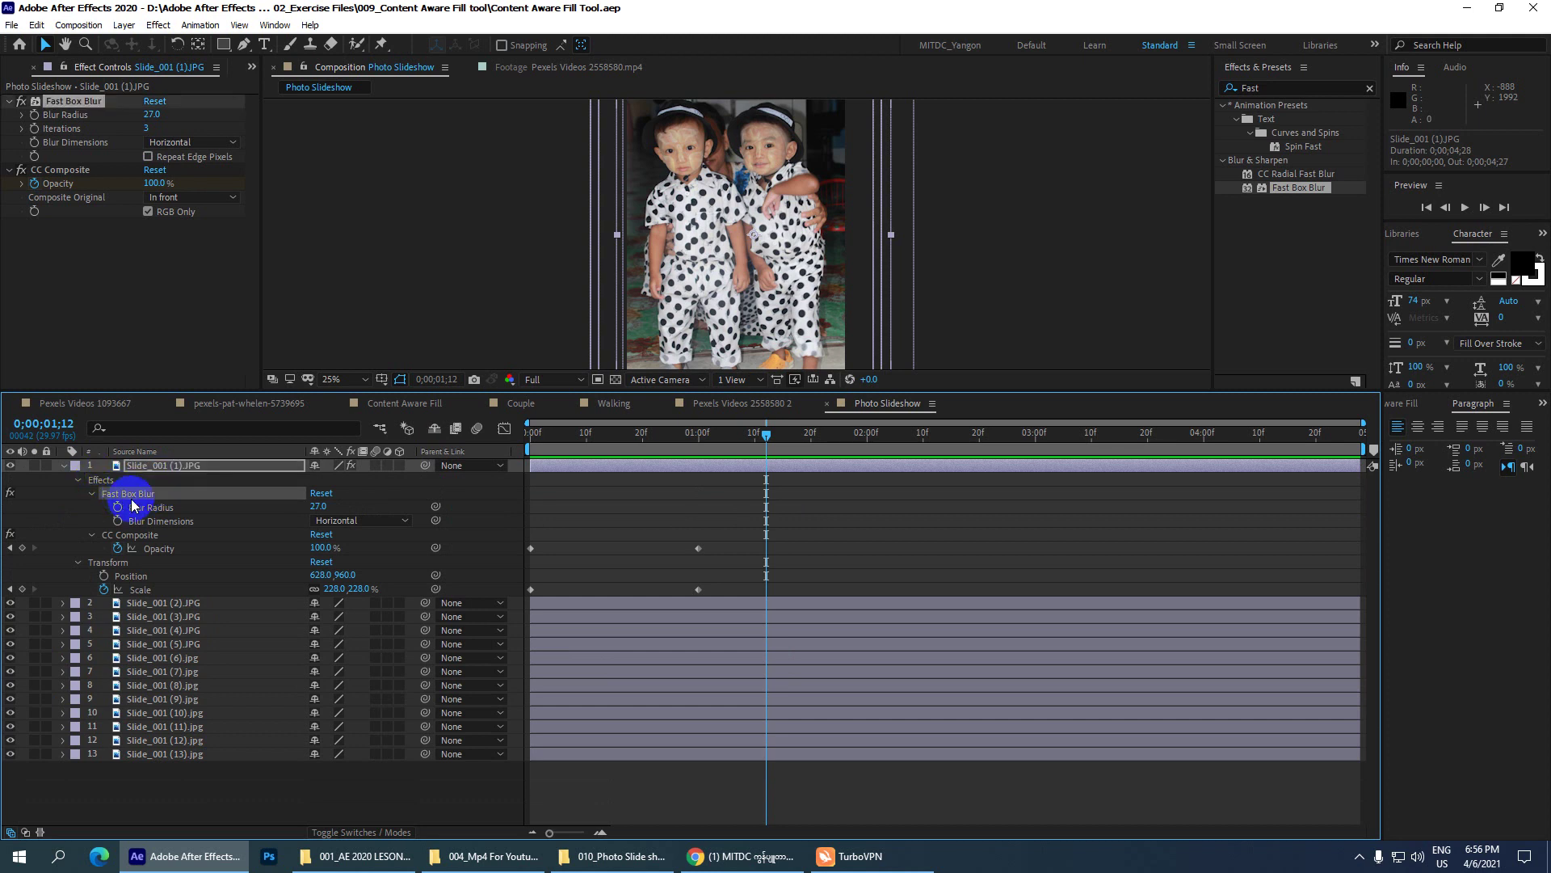
{"action": "left_click", "coordinate": [147, 509]}
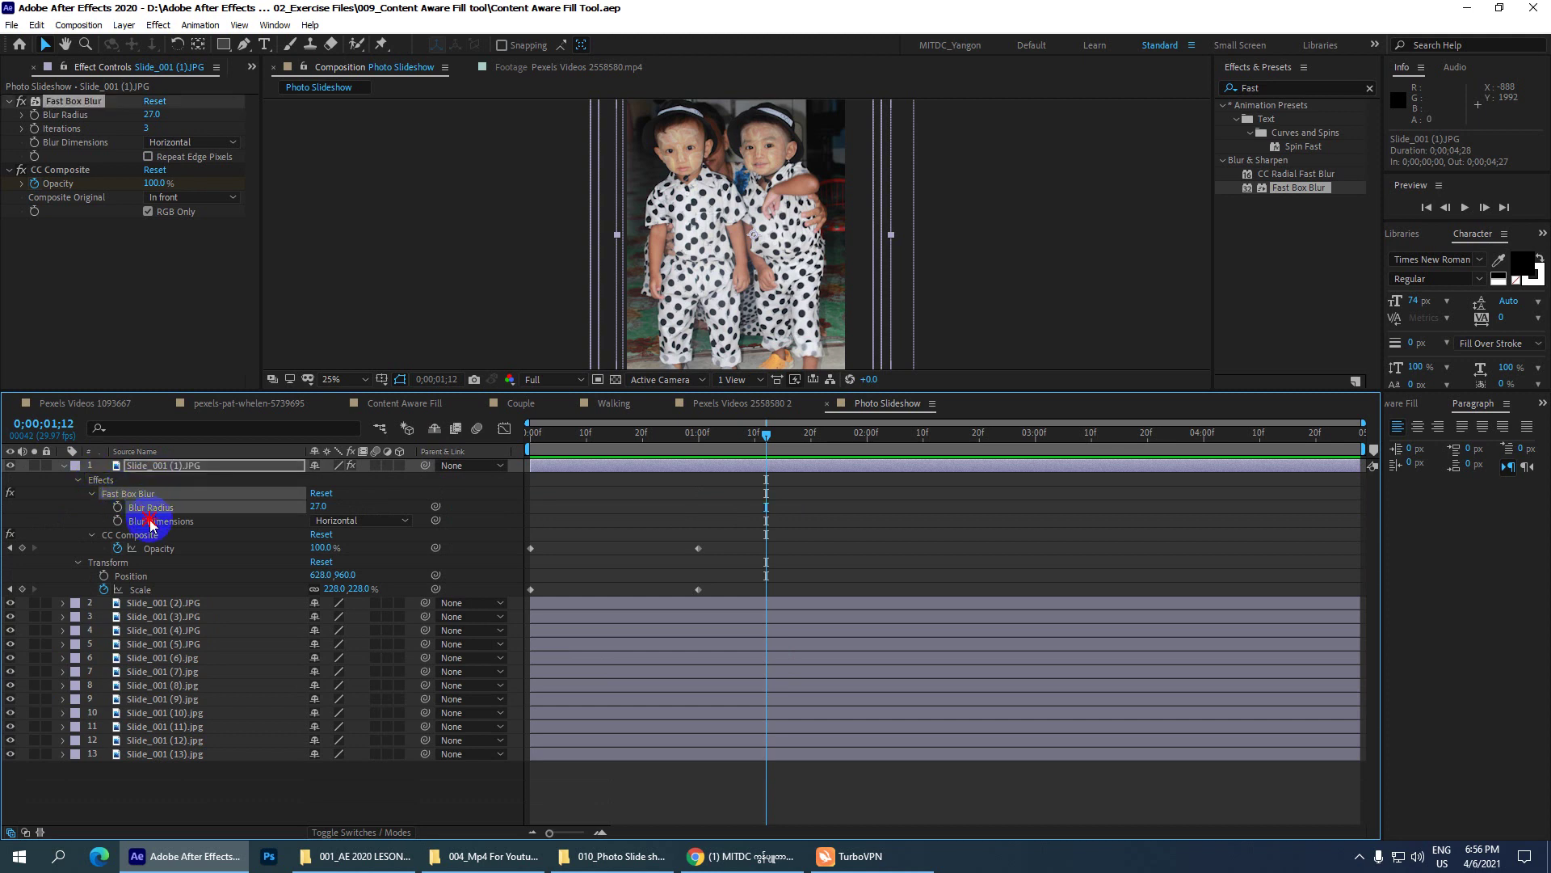
{"action": "left_click_drag", "start_coordinate": [149, 524], "coordinate": [150, 596]}
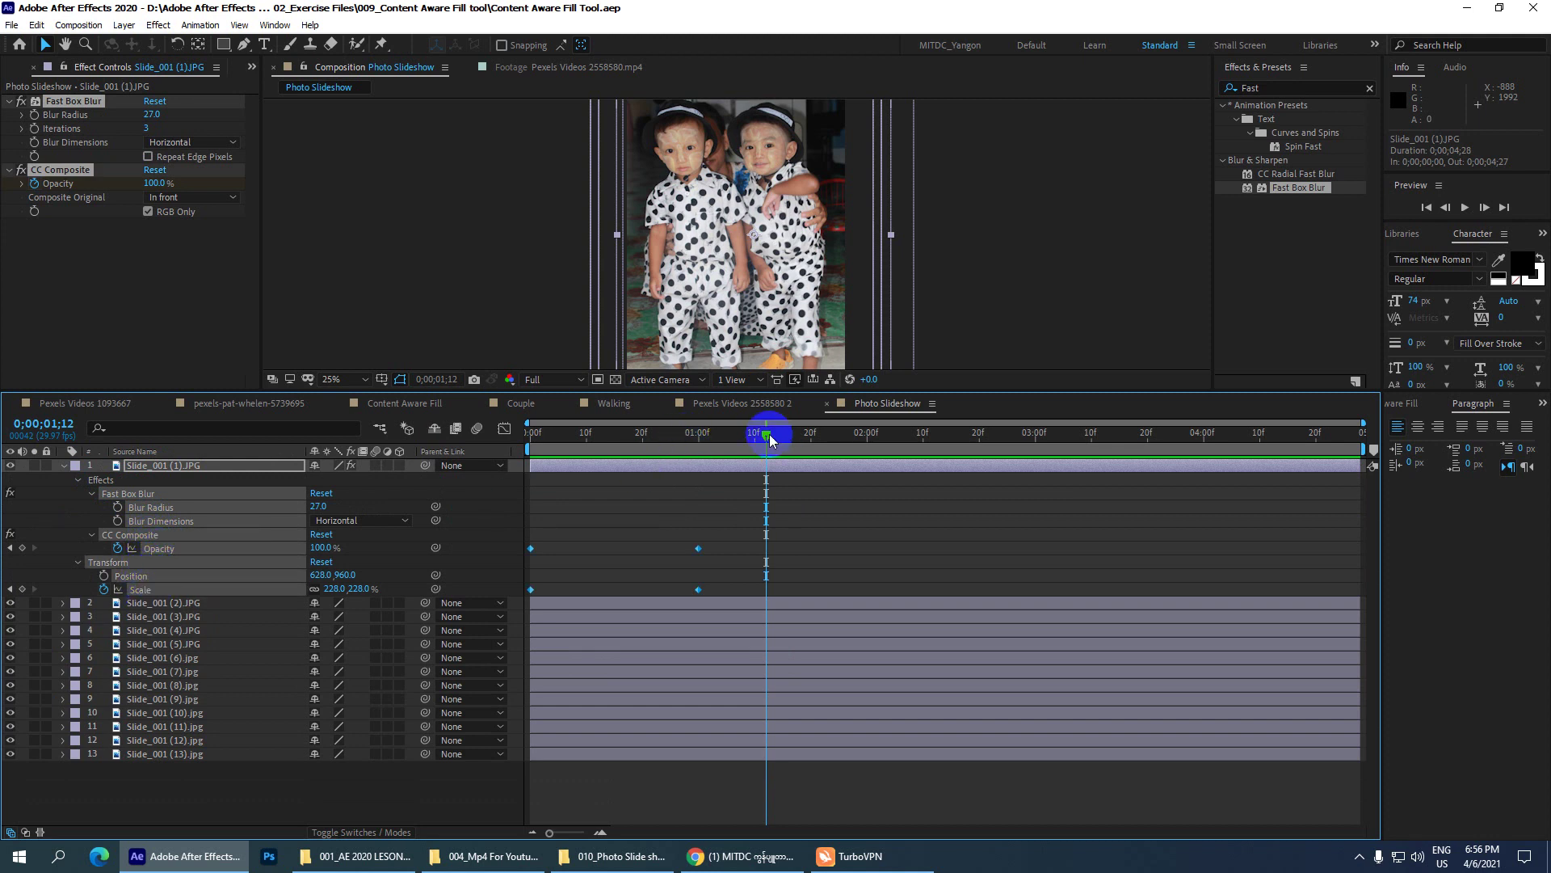
{"action": "left_click_drag", "start_coordinate": [769, 440], "coordinate": [466, 407]}
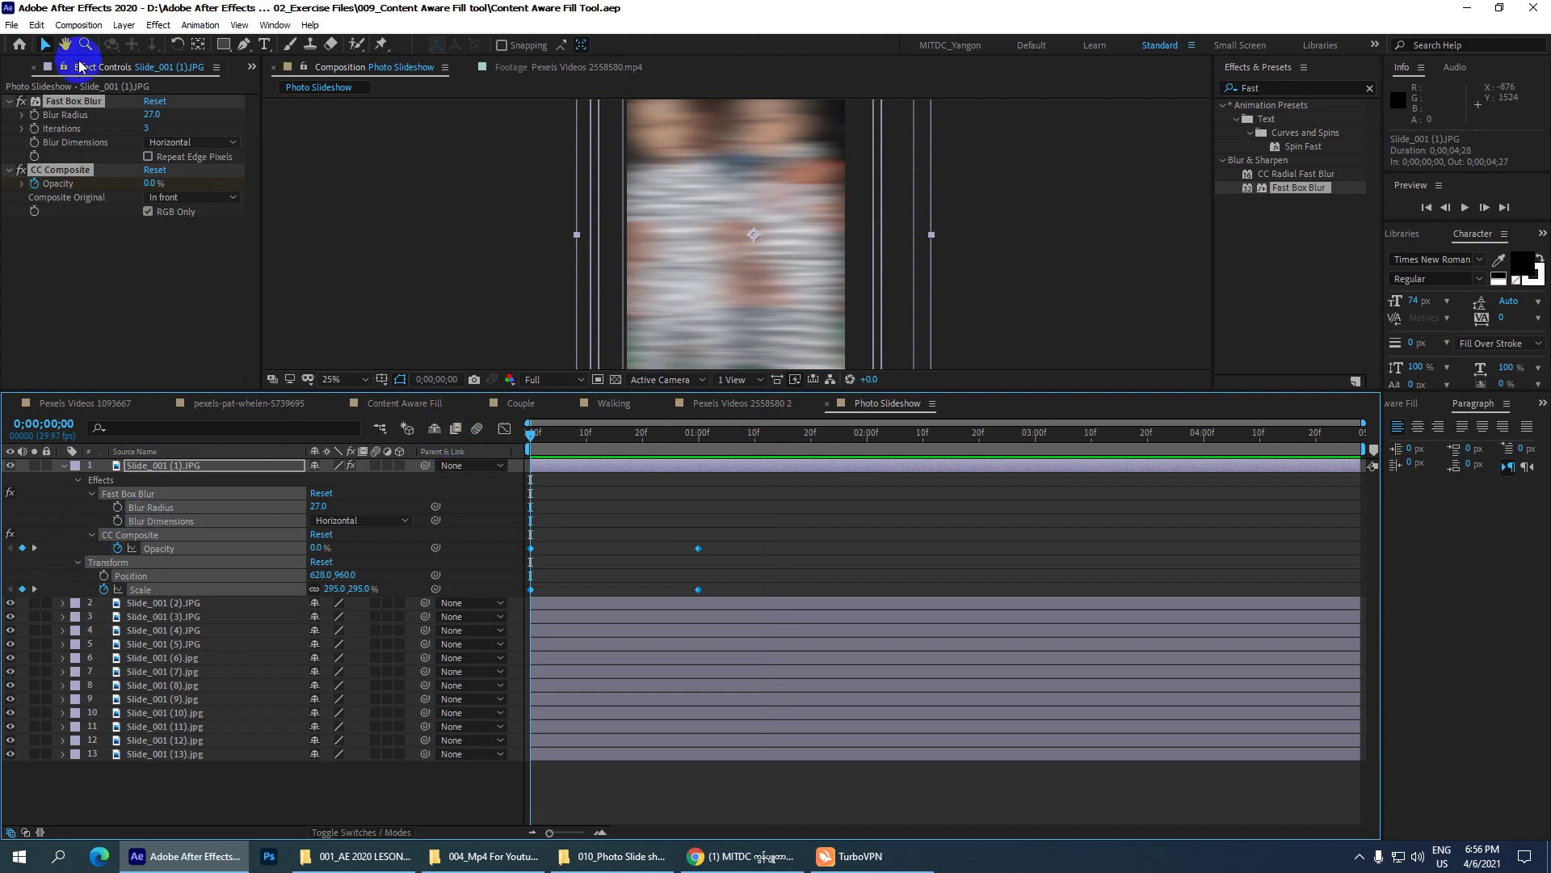
- Copy the selected effects and keyframes, then select slides 2–13 with the playhead at 0
{"action": "left_click", "coordinate": [36, 25]}
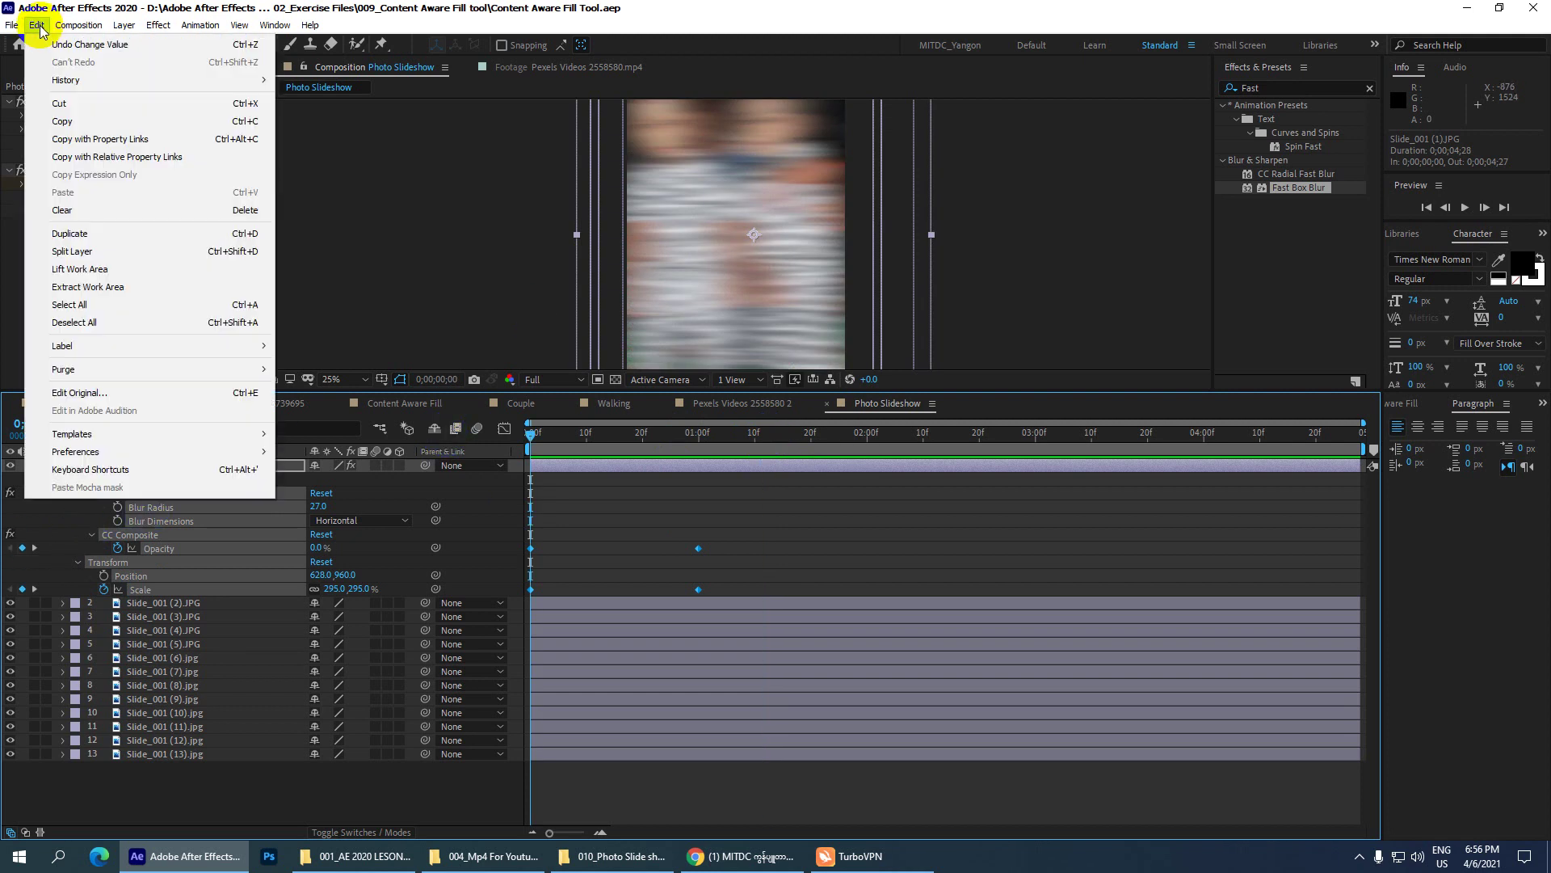
{"action": "left_click", "coordinate": [69, 123]}
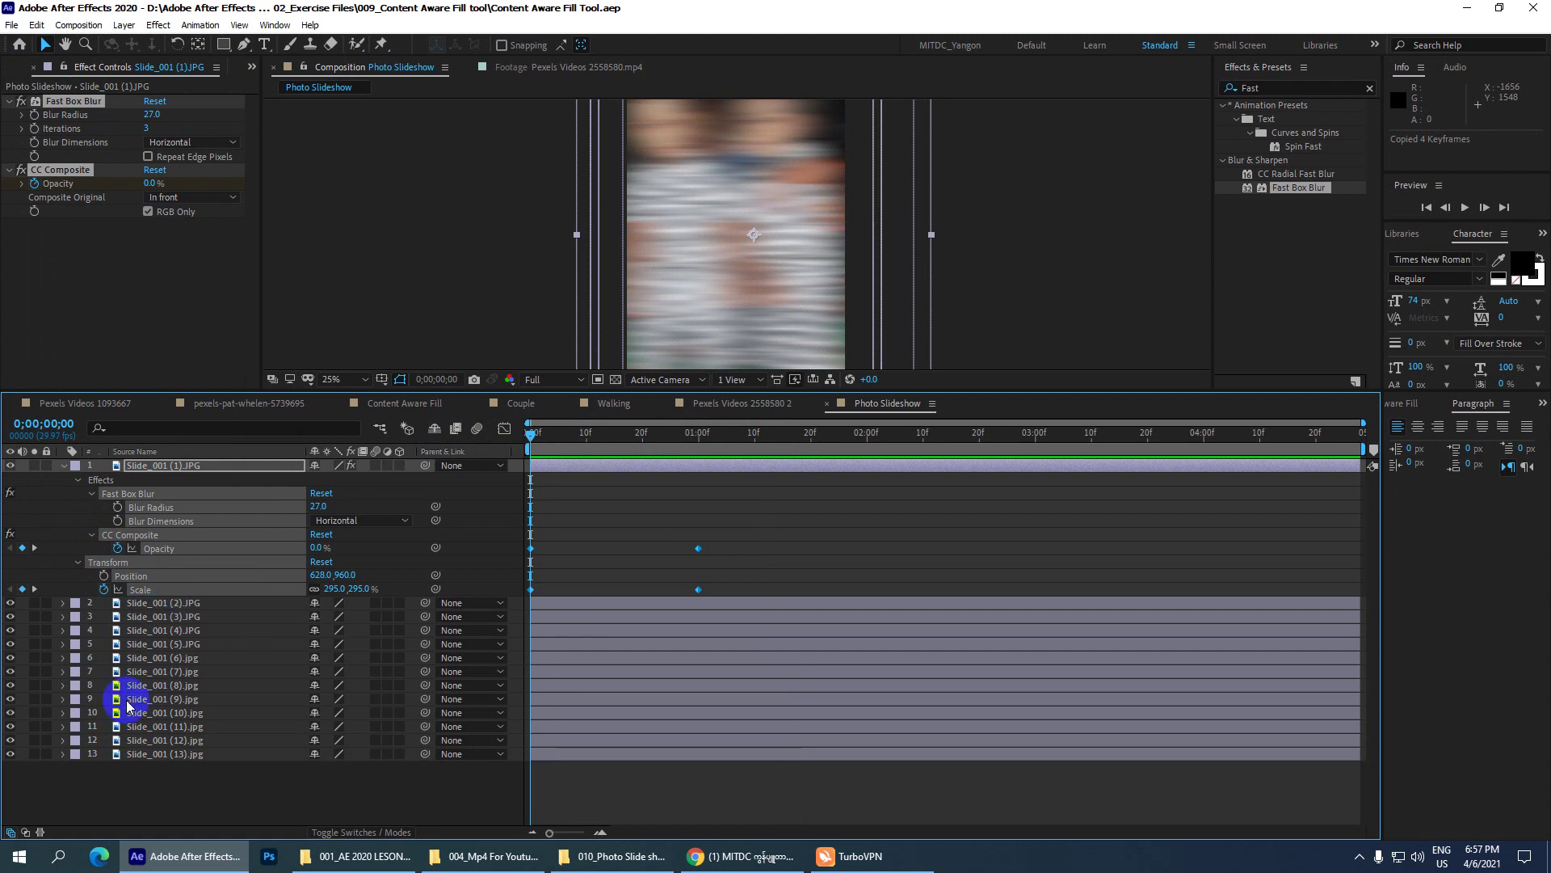
{"action": "left_click_drag", "start_coordinate": [114, 789], "coordinate": [137, 594]}
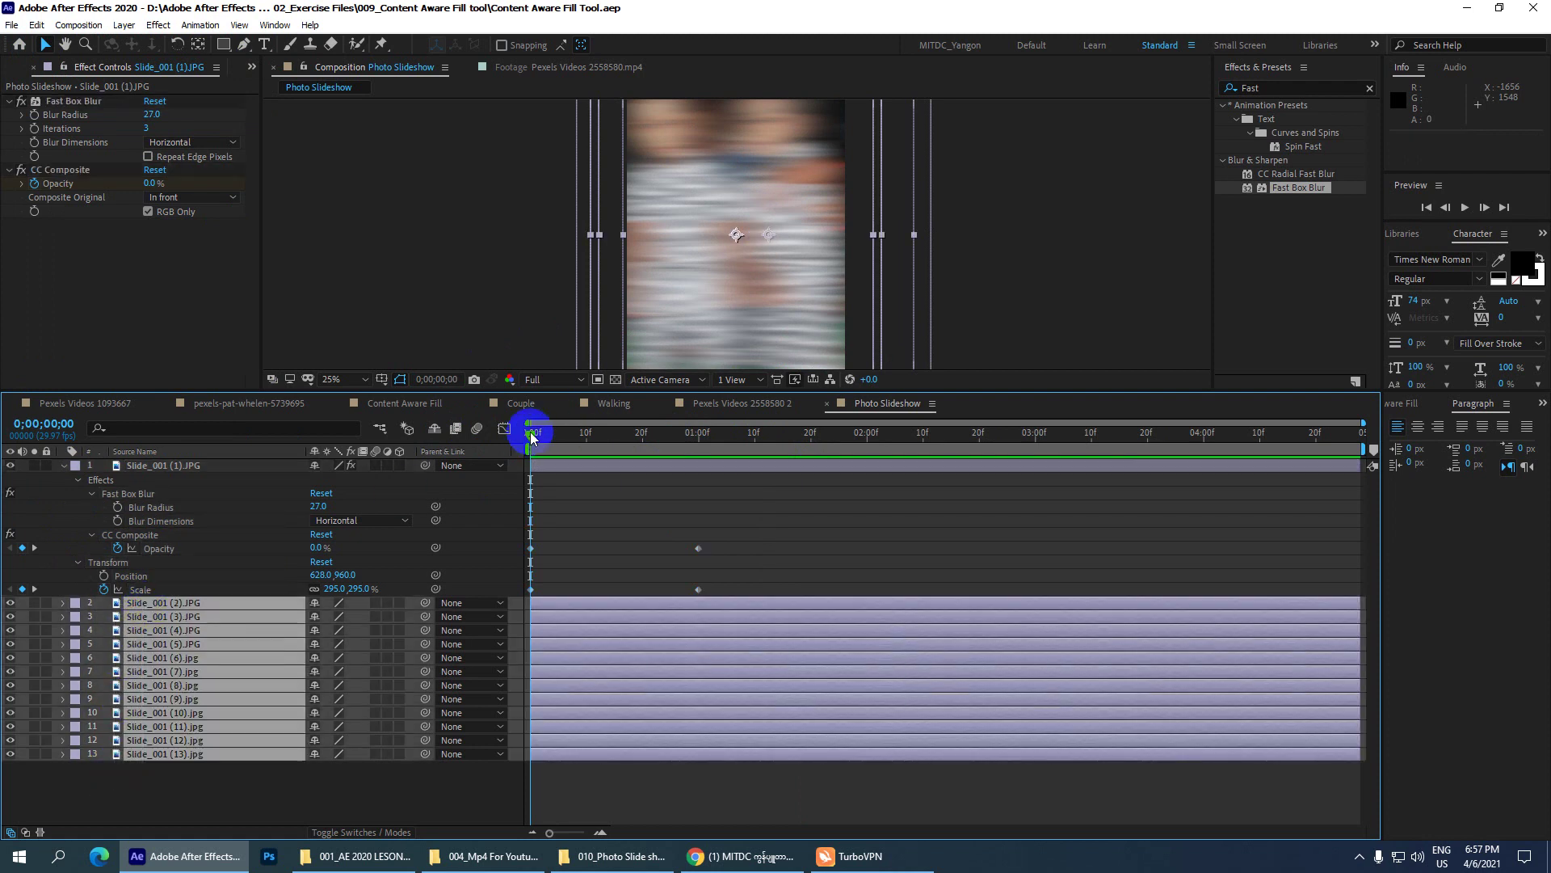
{"action": "left_click_drag", "start_coordinate": [530, 436], "coordinate": [461, 450]}
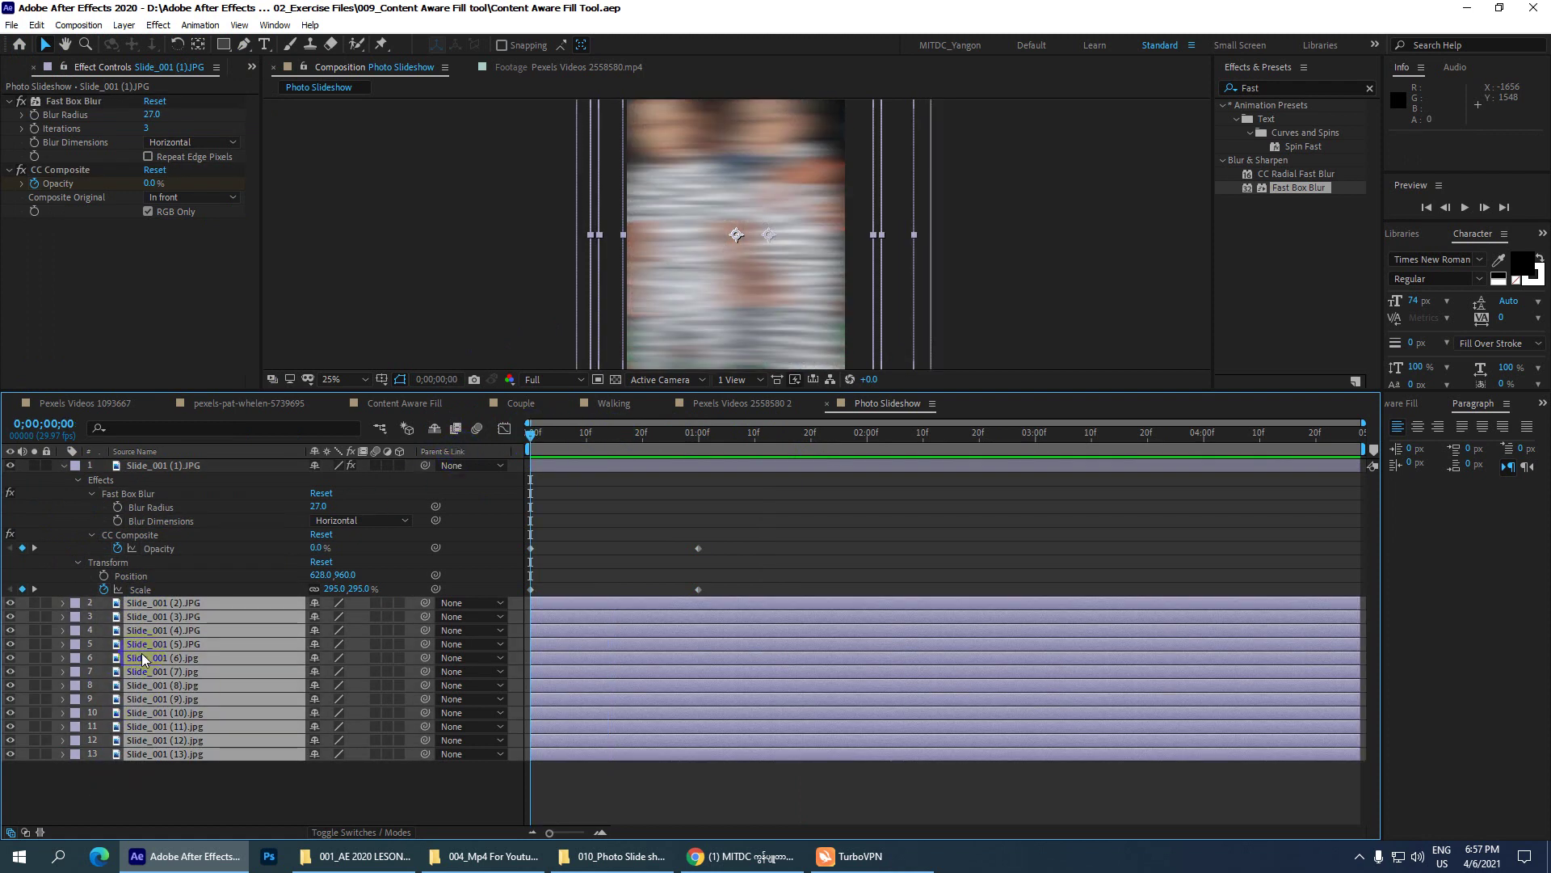
- Paste the blur-in effects and keyframes onto slides 2–13 and collapse the layers
{"action": "left_click", "coordinate": [36, 25]}
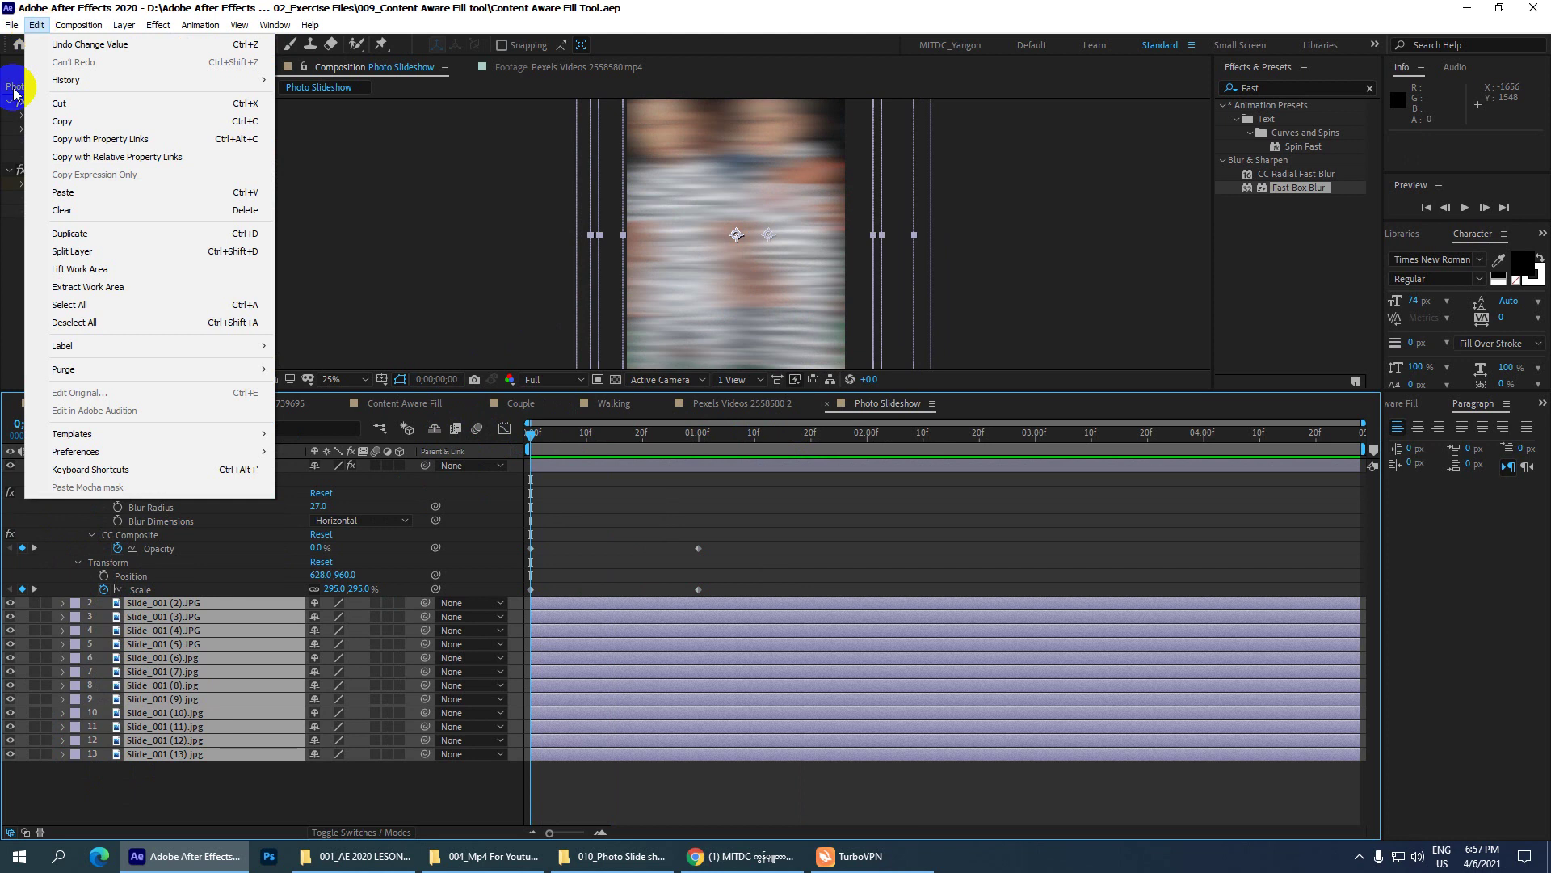
{"action": "left_click", "coordinate": [63, 192]}
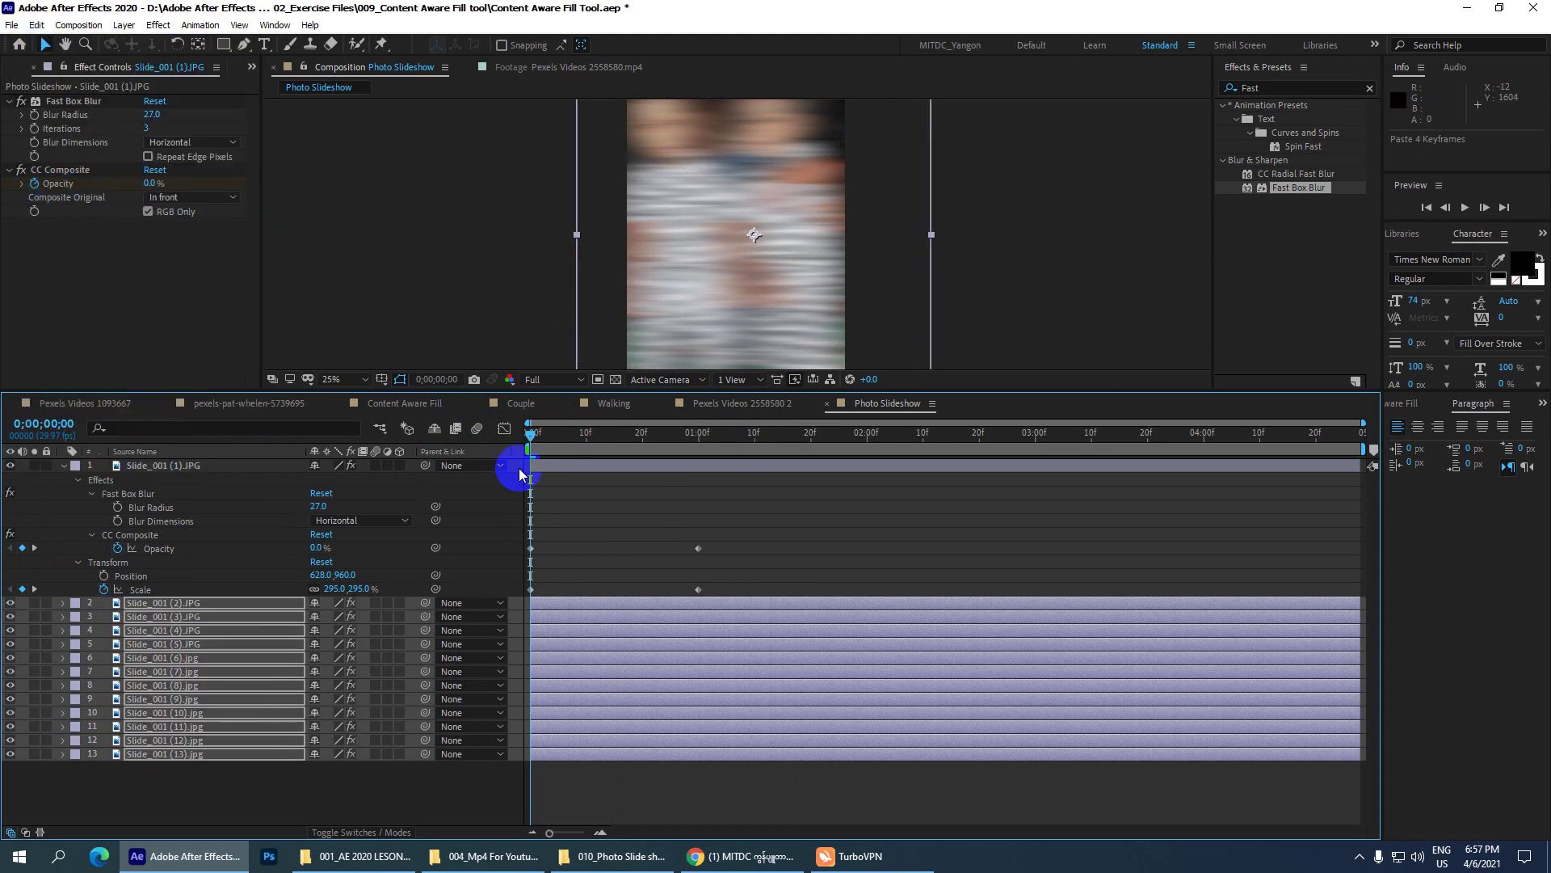
{"action": "left_click", "coordinate": [63, 466]}
{"action": "left_click", "coordinate": [474, 491]}
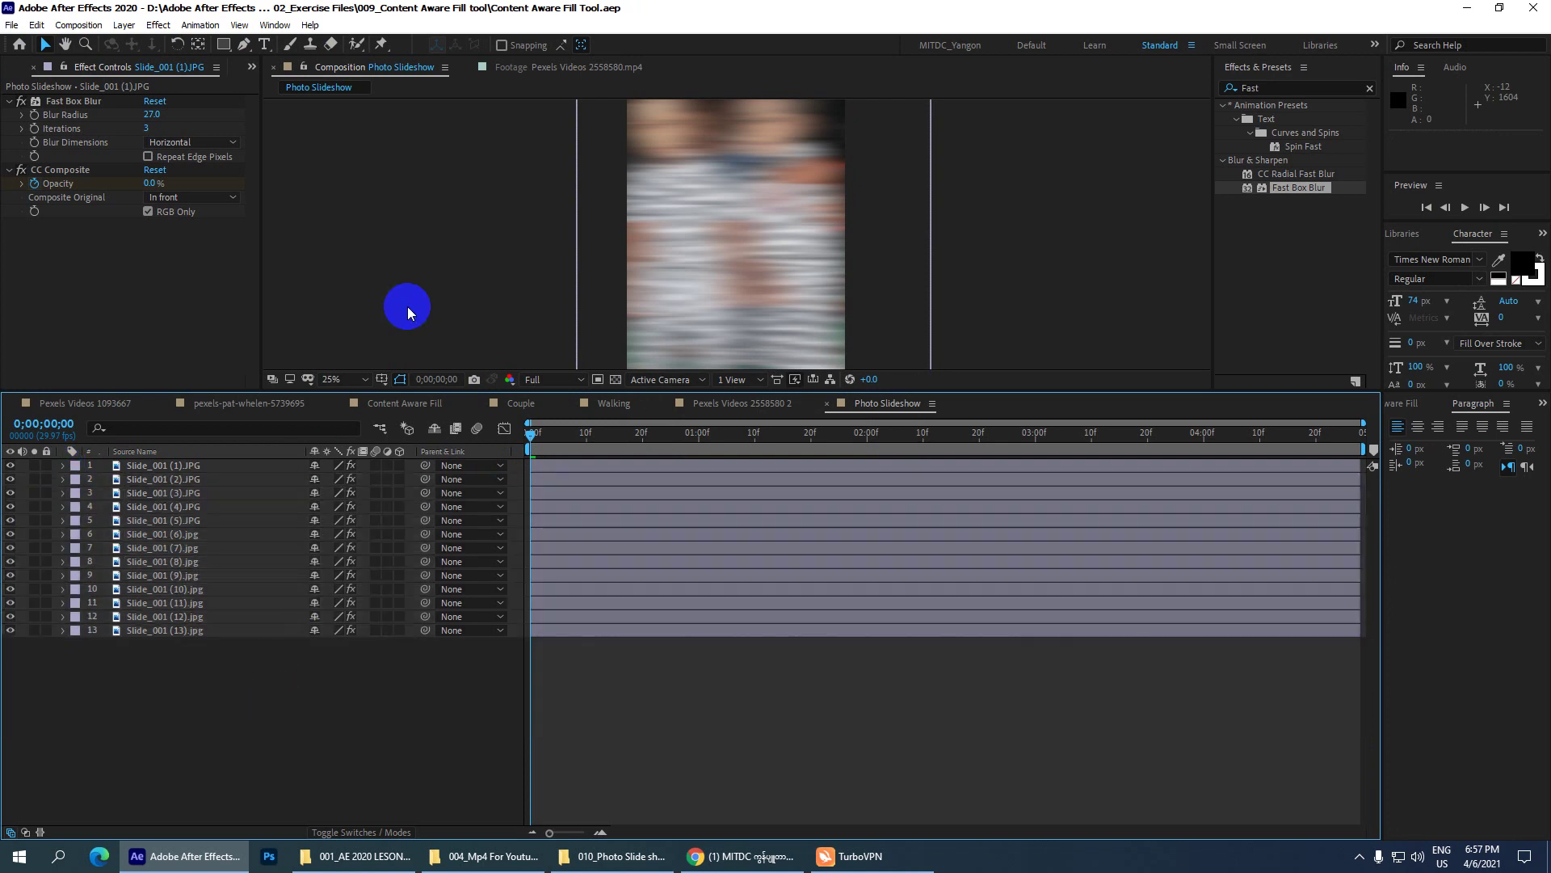
{"action": "scroll", "coordinate": [767, 263], "scroll_direction": "down", "scroll_amount": 2}
- Scroll through the 13 layers, then lower the Composition/Timeline border to heighten the viewer
{"action": "scroll", "coordinate": [765, 269], "scroll_direction": "down", "scroll_amount": 3}
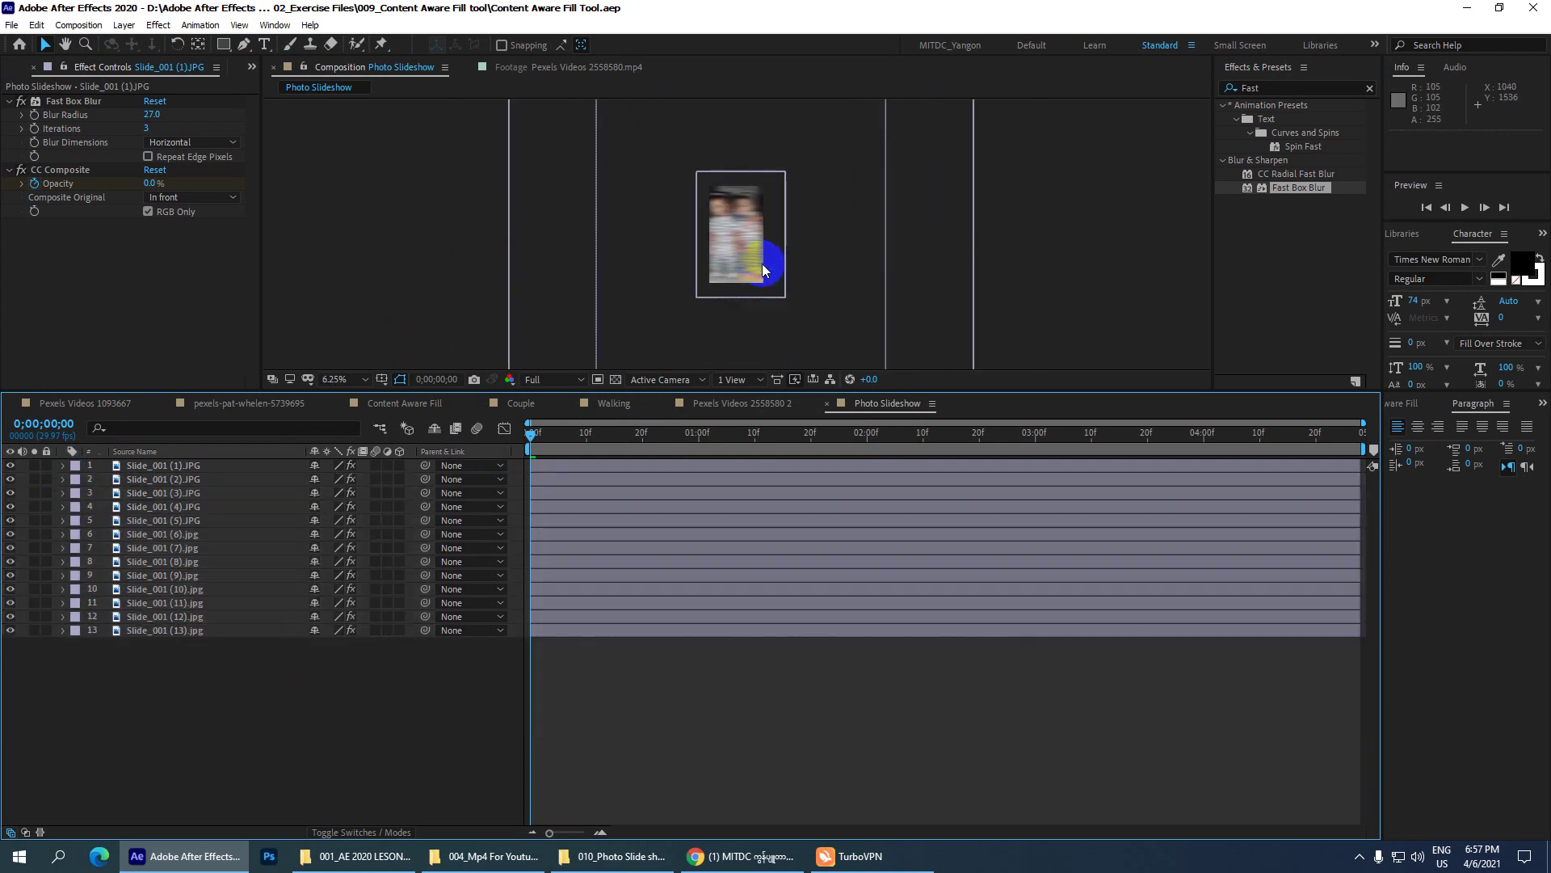
{"action": "scroll", "coordinate": [761, 226], "scroll_direction": "down", "scroll_amount": 1}
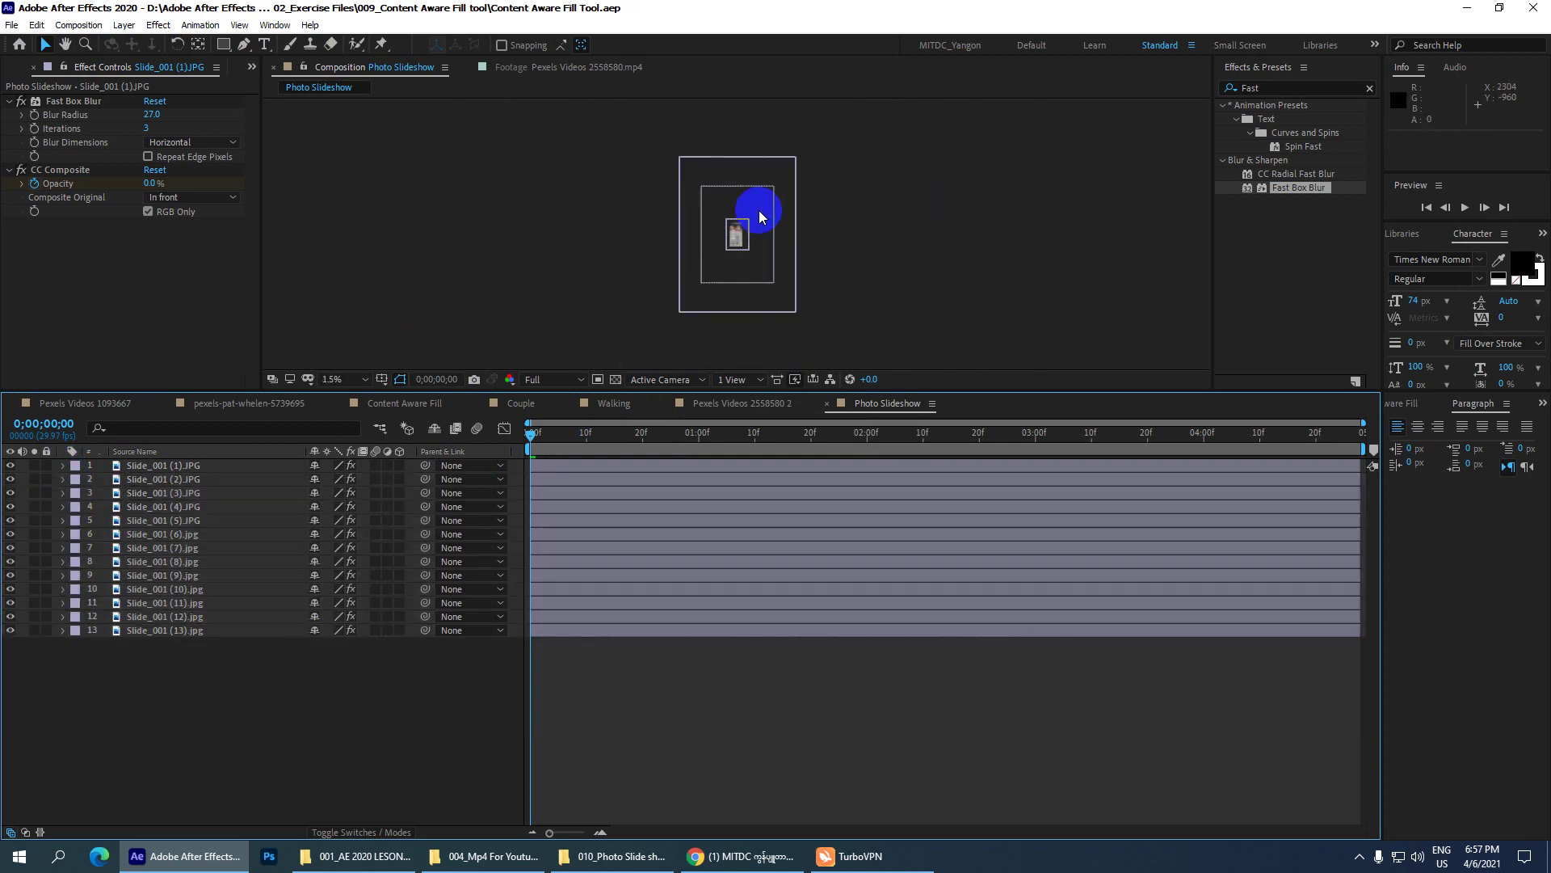
{"action": "scroll", "coordinate": [758, 210], "scroll_direction": "up", "scroll_amount": 1}
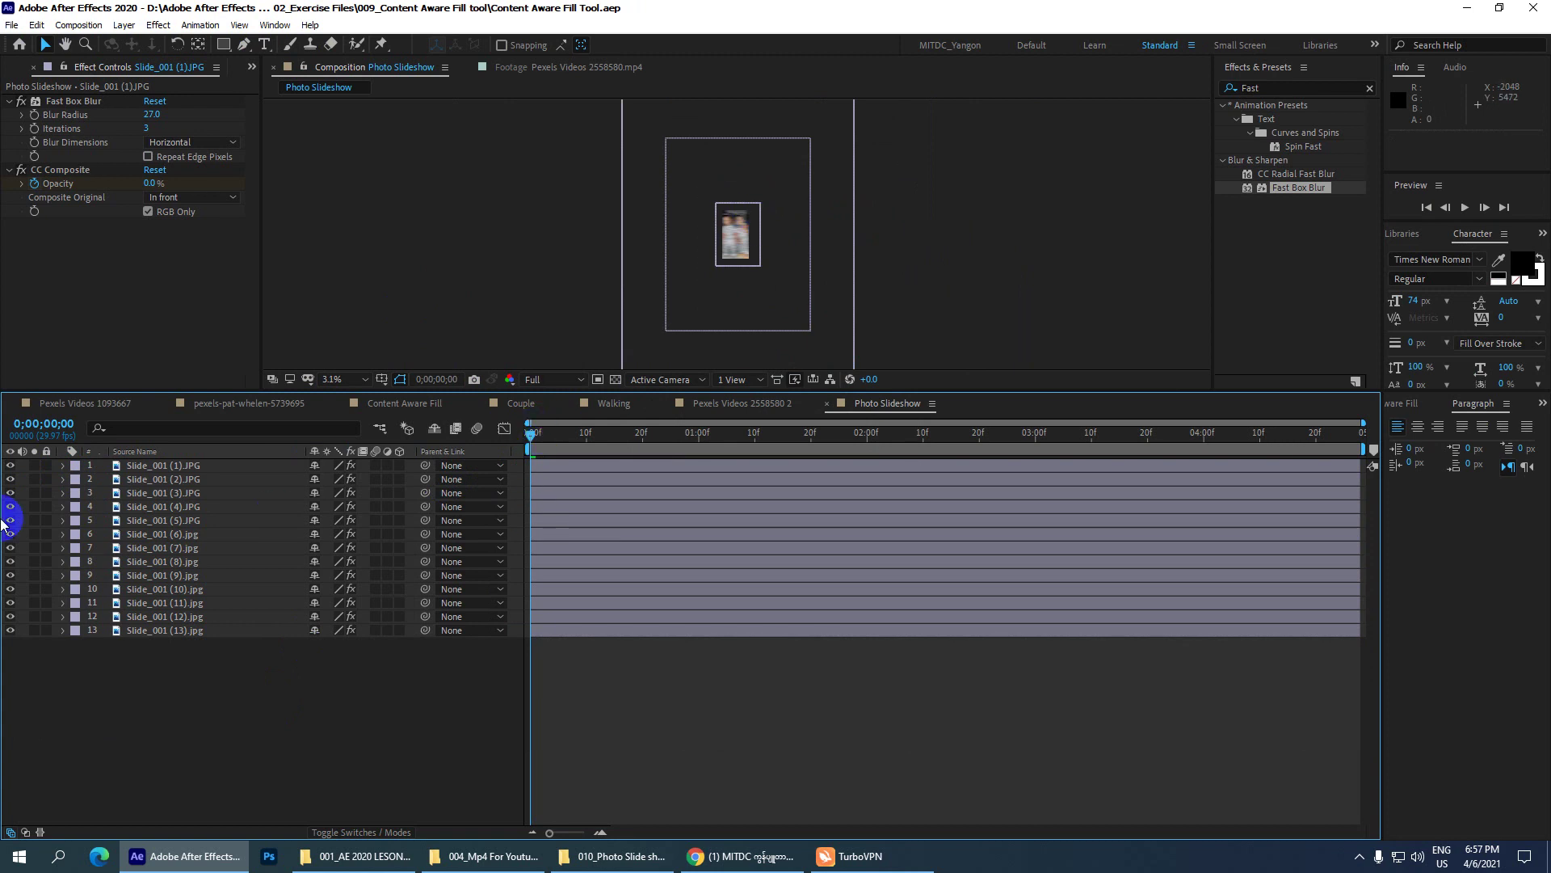
{"action": "scroll", "coordinate": [752, 227], "scroll_direction": "up", "scroll_amount": 1}
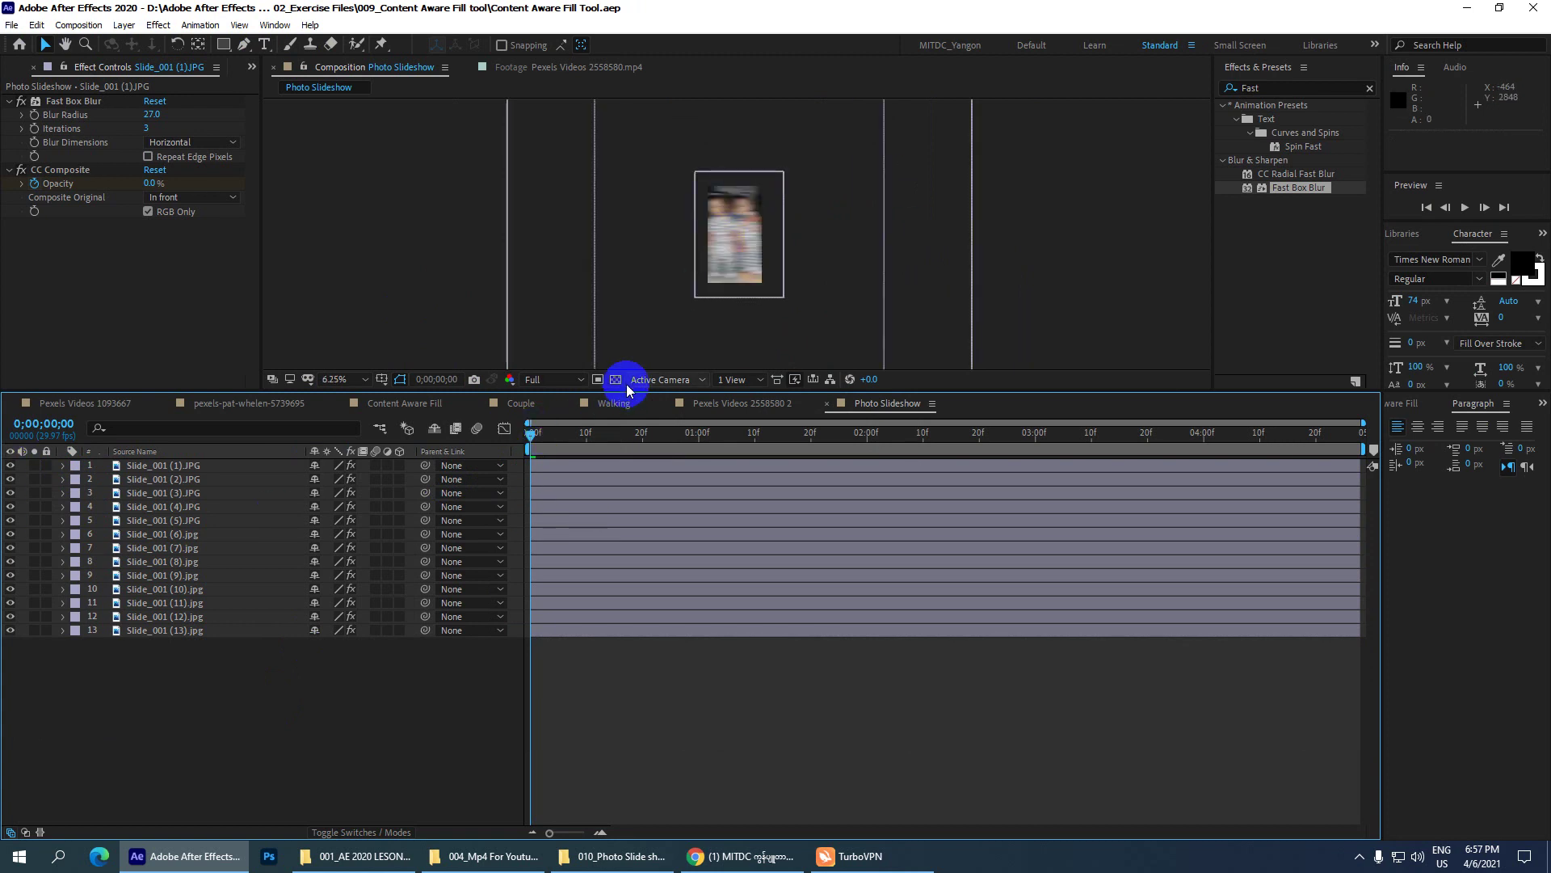
{"action": "left_click_drag", "start_coordinate": [626, 391], "coordinate": [626, 554]}
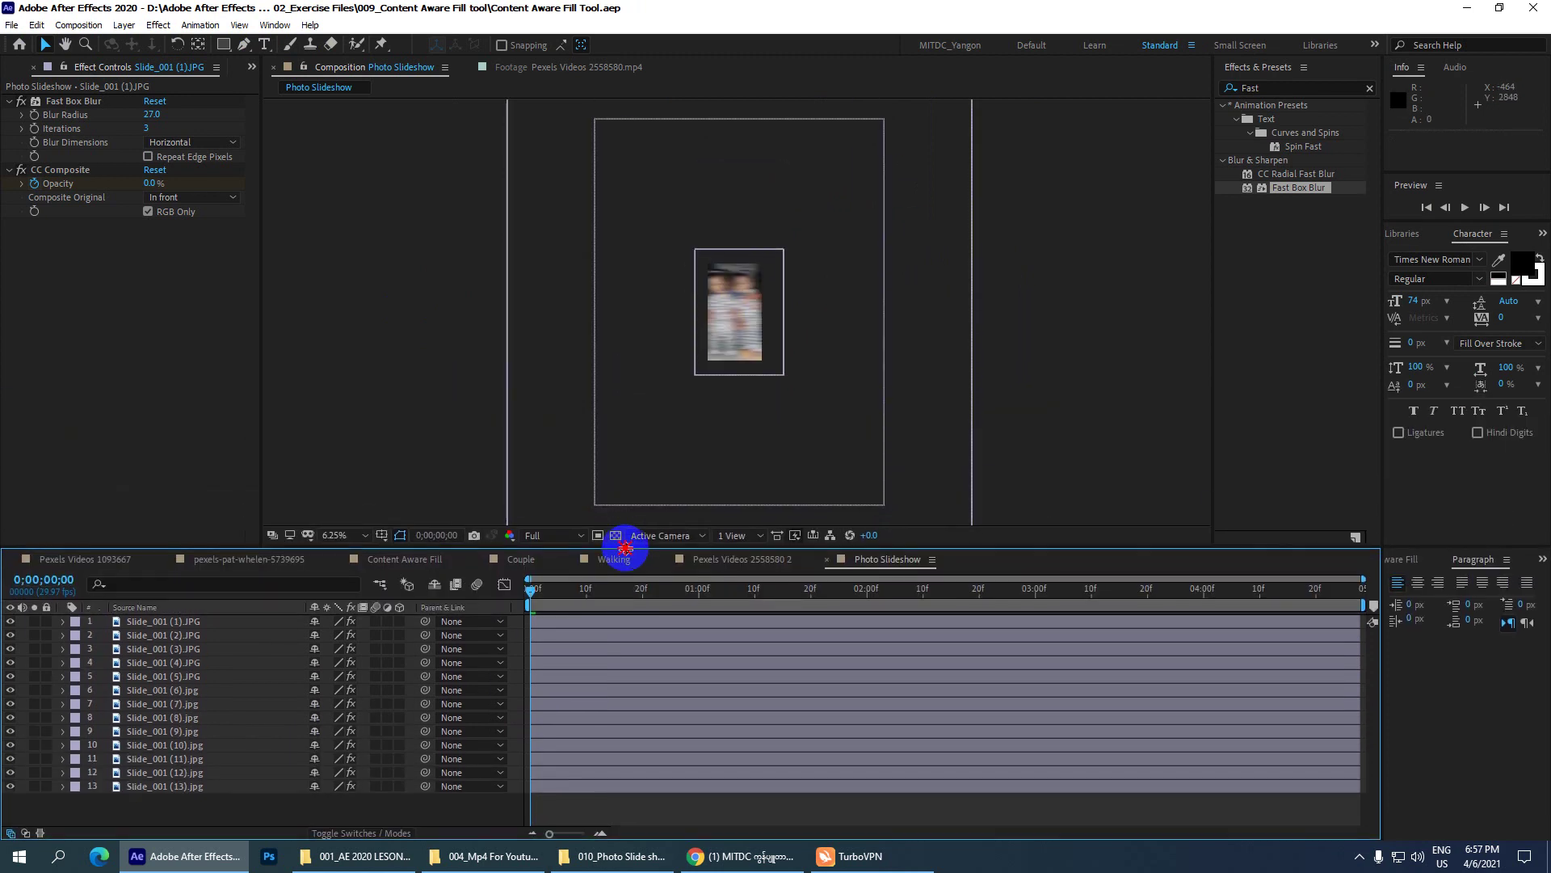
- Set the viewer magnification to Fit and scrub a few frames into the transition
{"action": "left_click", "coordinate": [361, 545]}
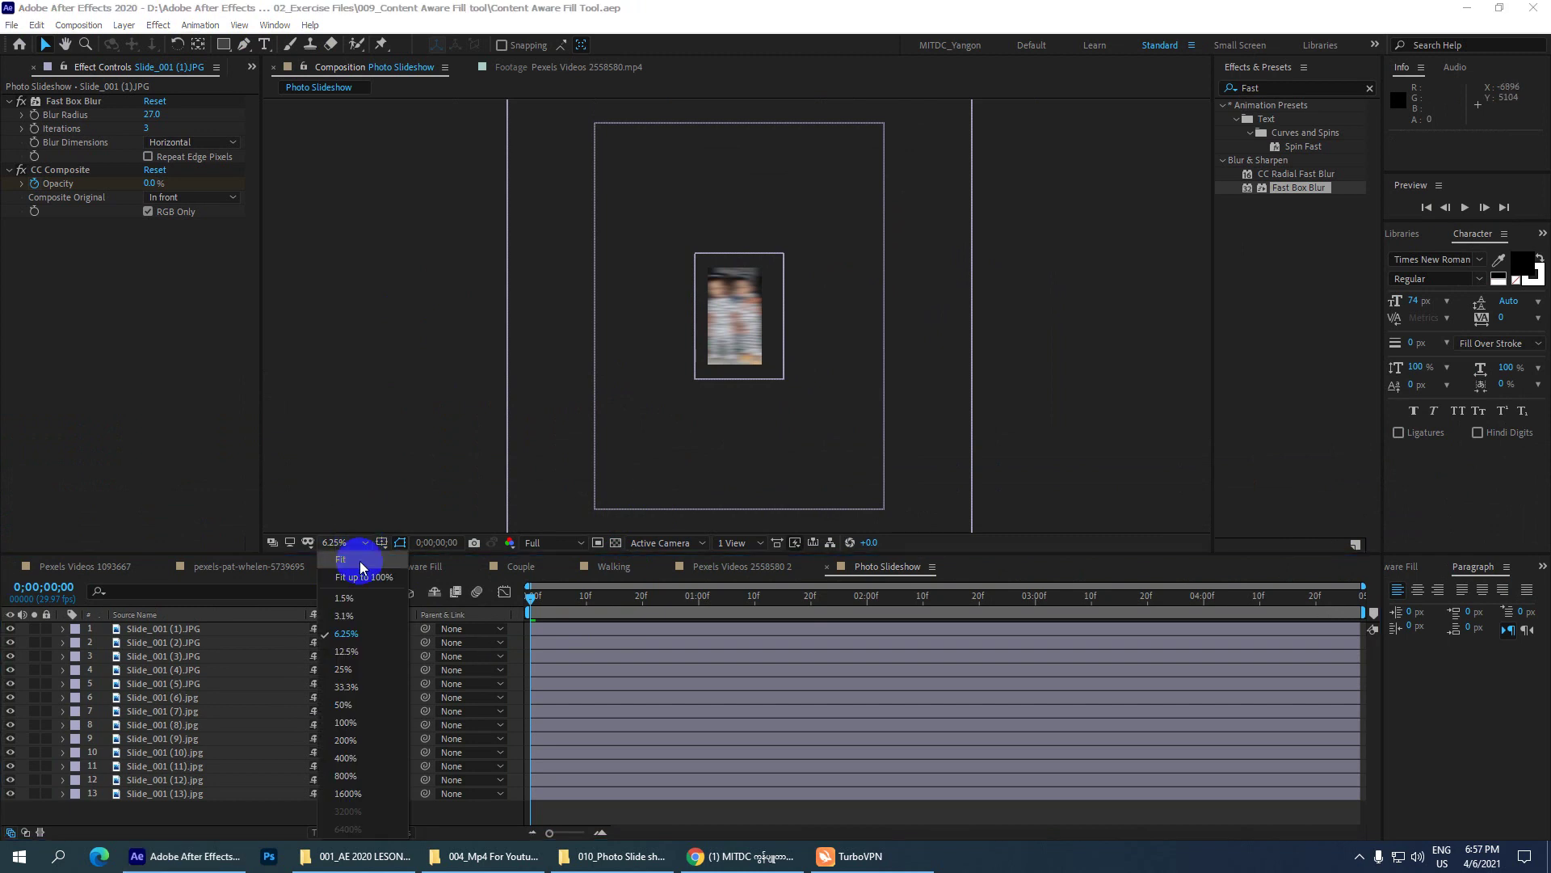
{"action": "left_click", "coordinate": [361, 561]}
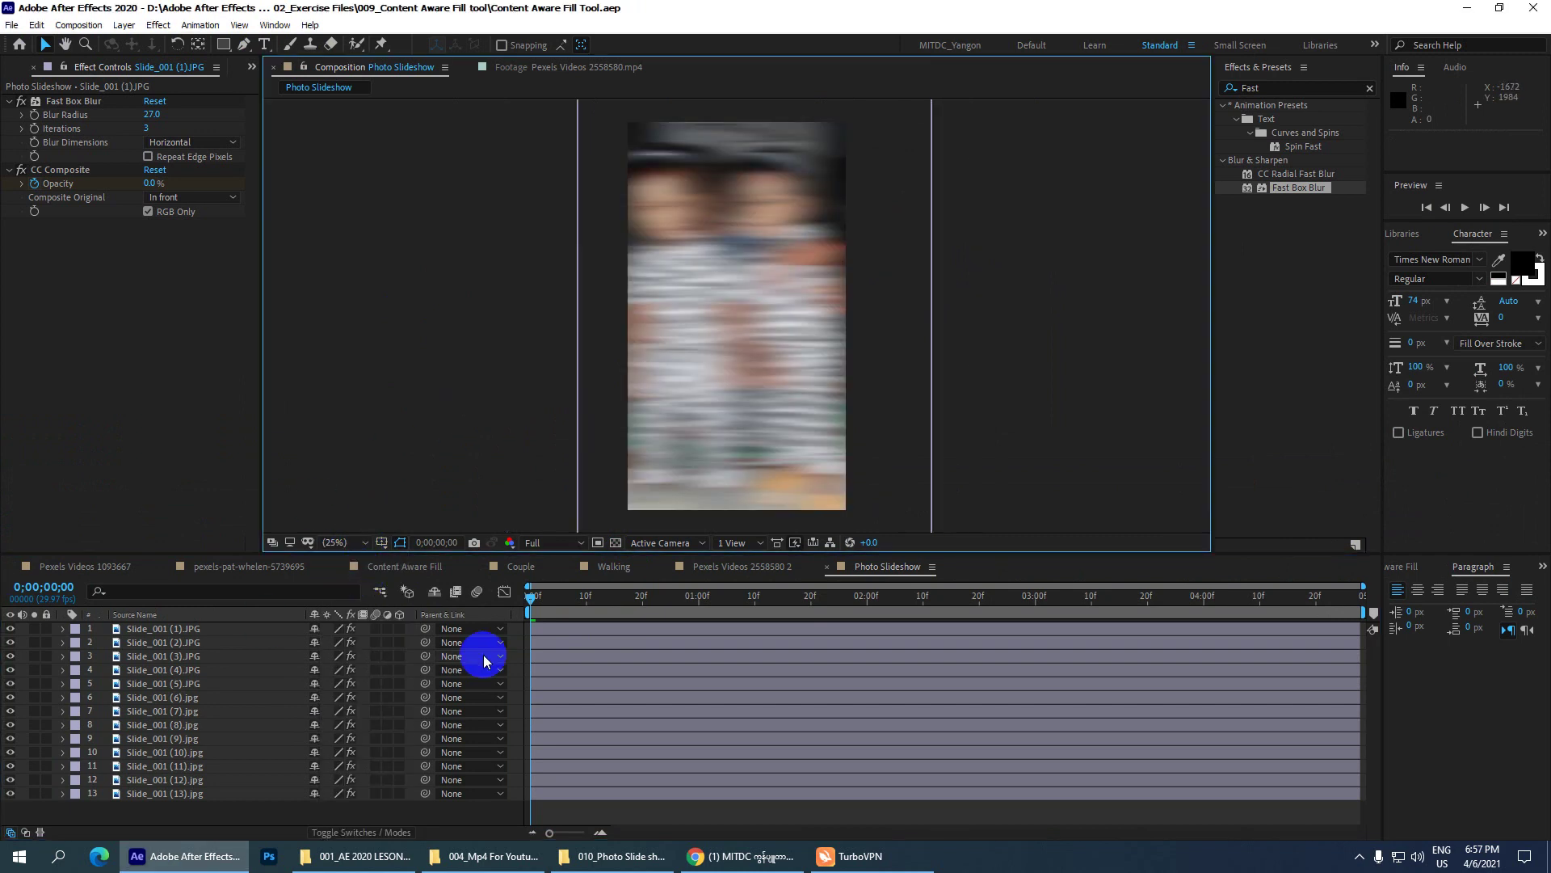
{"action": "left_click_drag", "start_coordinate": [535, 597], "coordinate": [692, 585]}
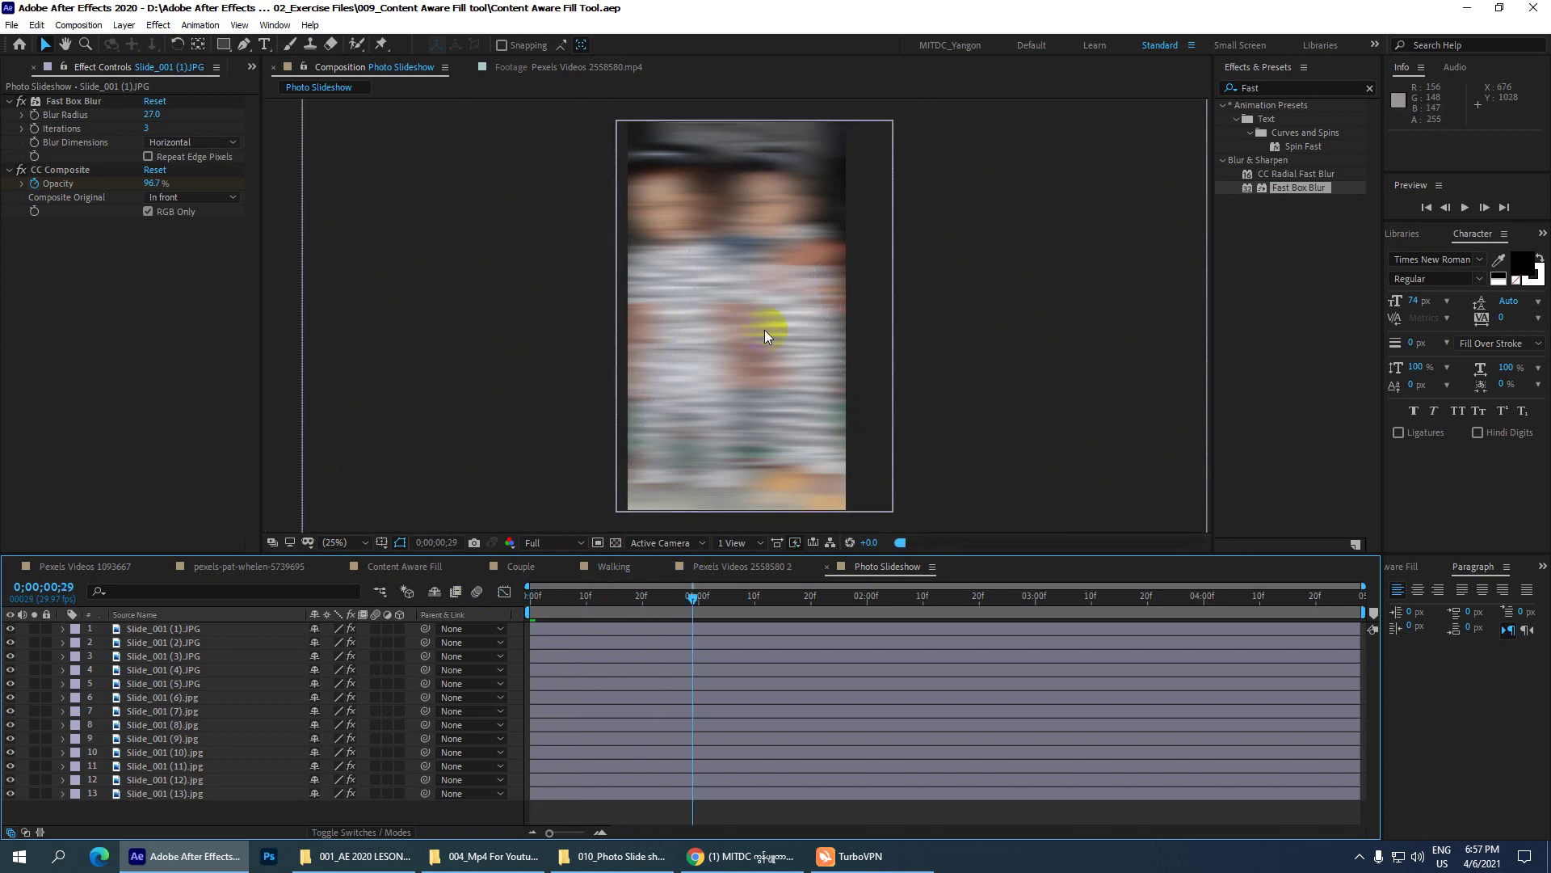
- Try Half, then Quarter preview resolution while scrubbing through the transition to one second
{"action": "left_click", "coordinate": [558, 542]}
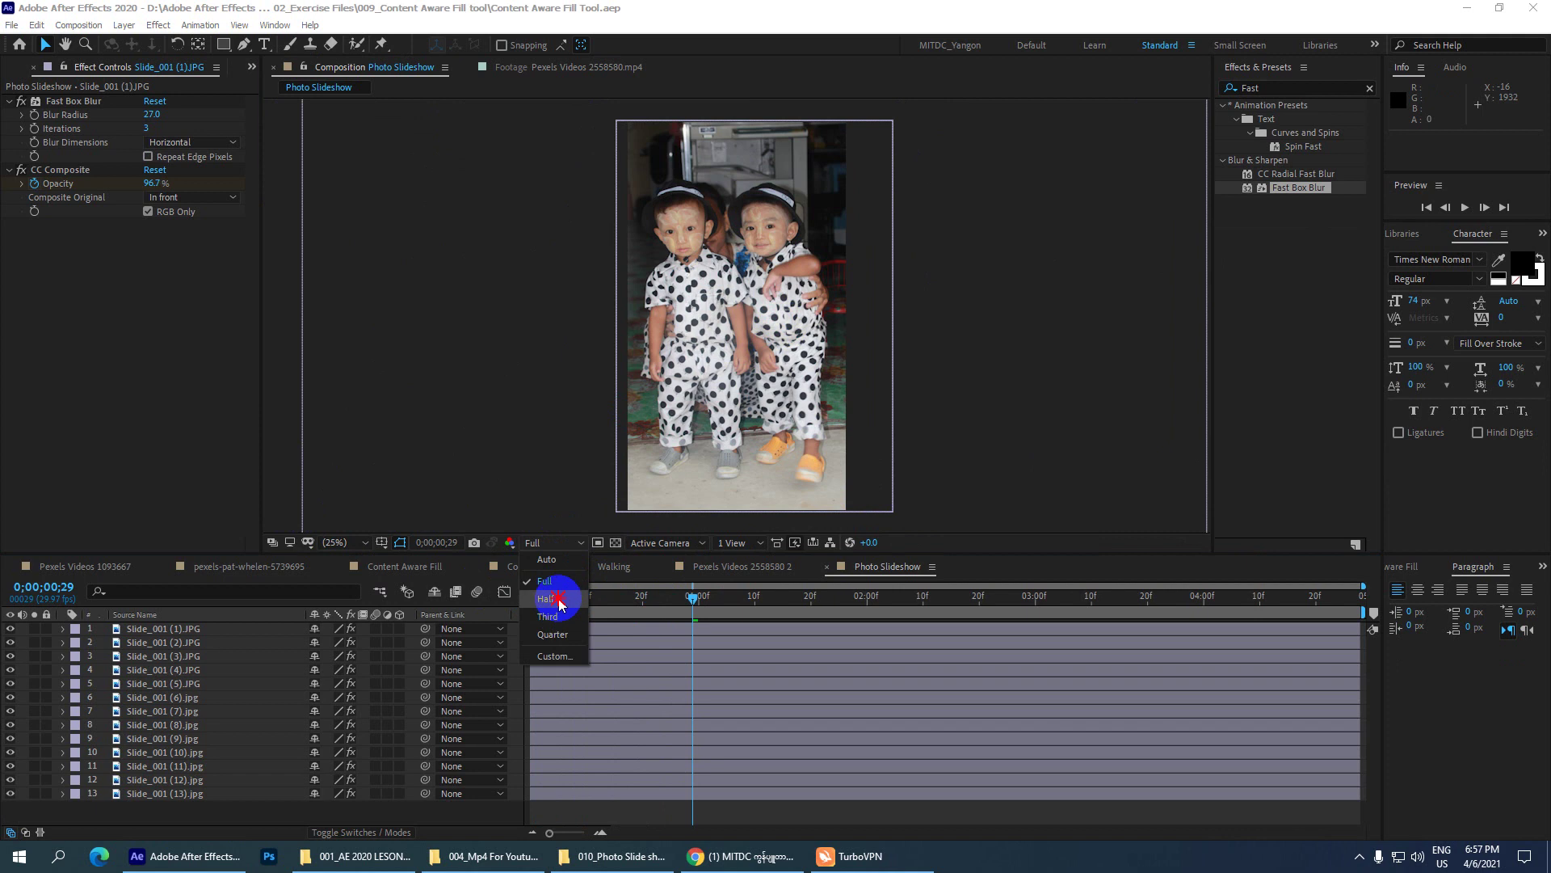
{"action": "left_click", "coordinate": [556, 598]}
{"action": "left_click", "coordinate": [557, 543]}
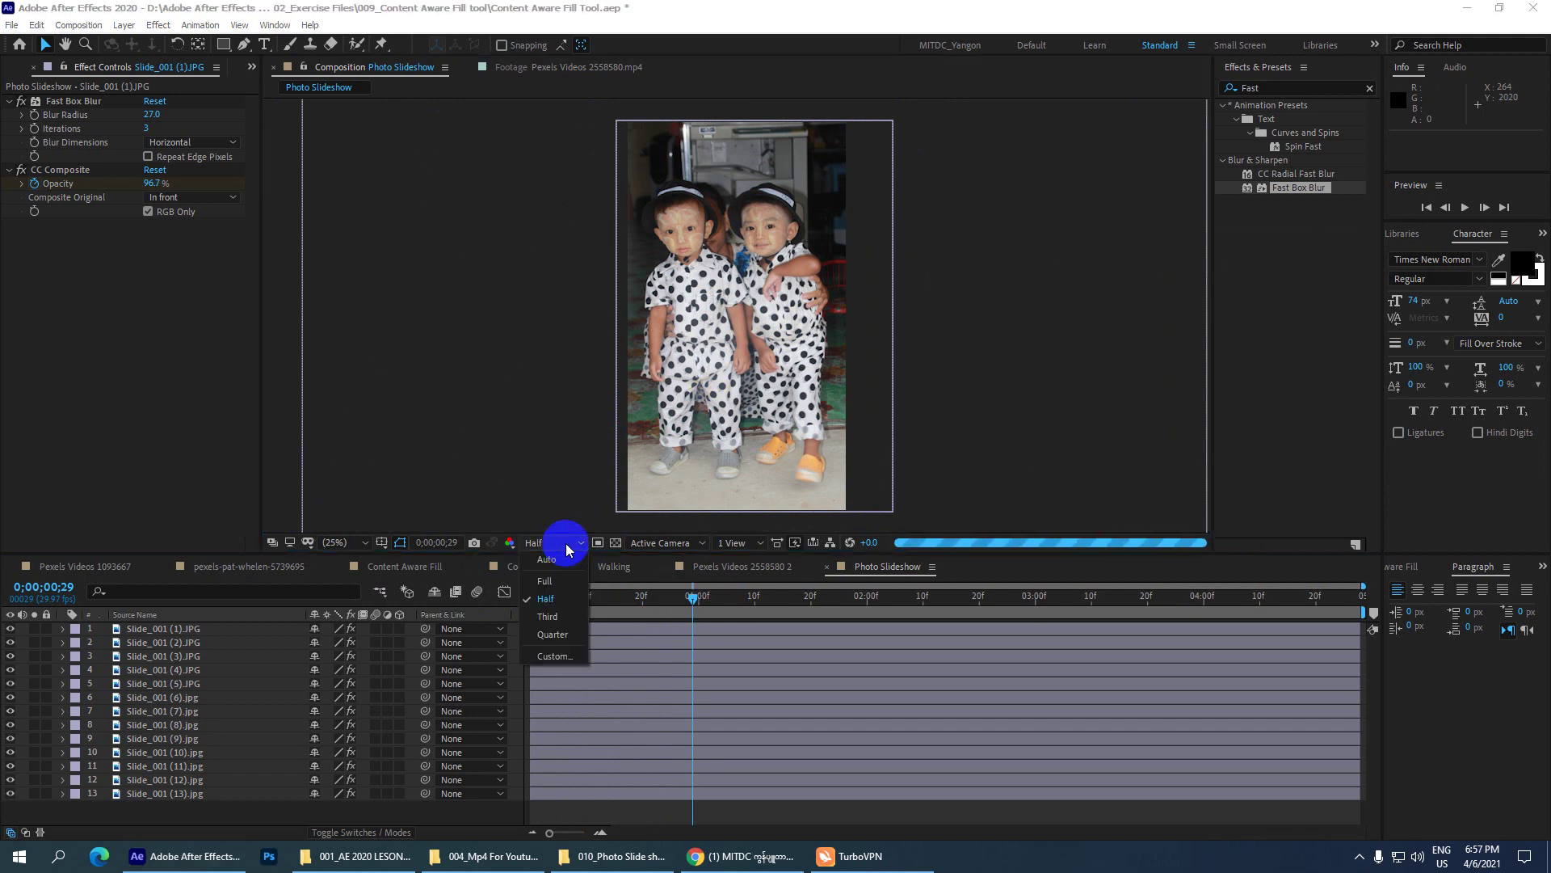
{"action": "left_click", "coordinate": [565, 624]}
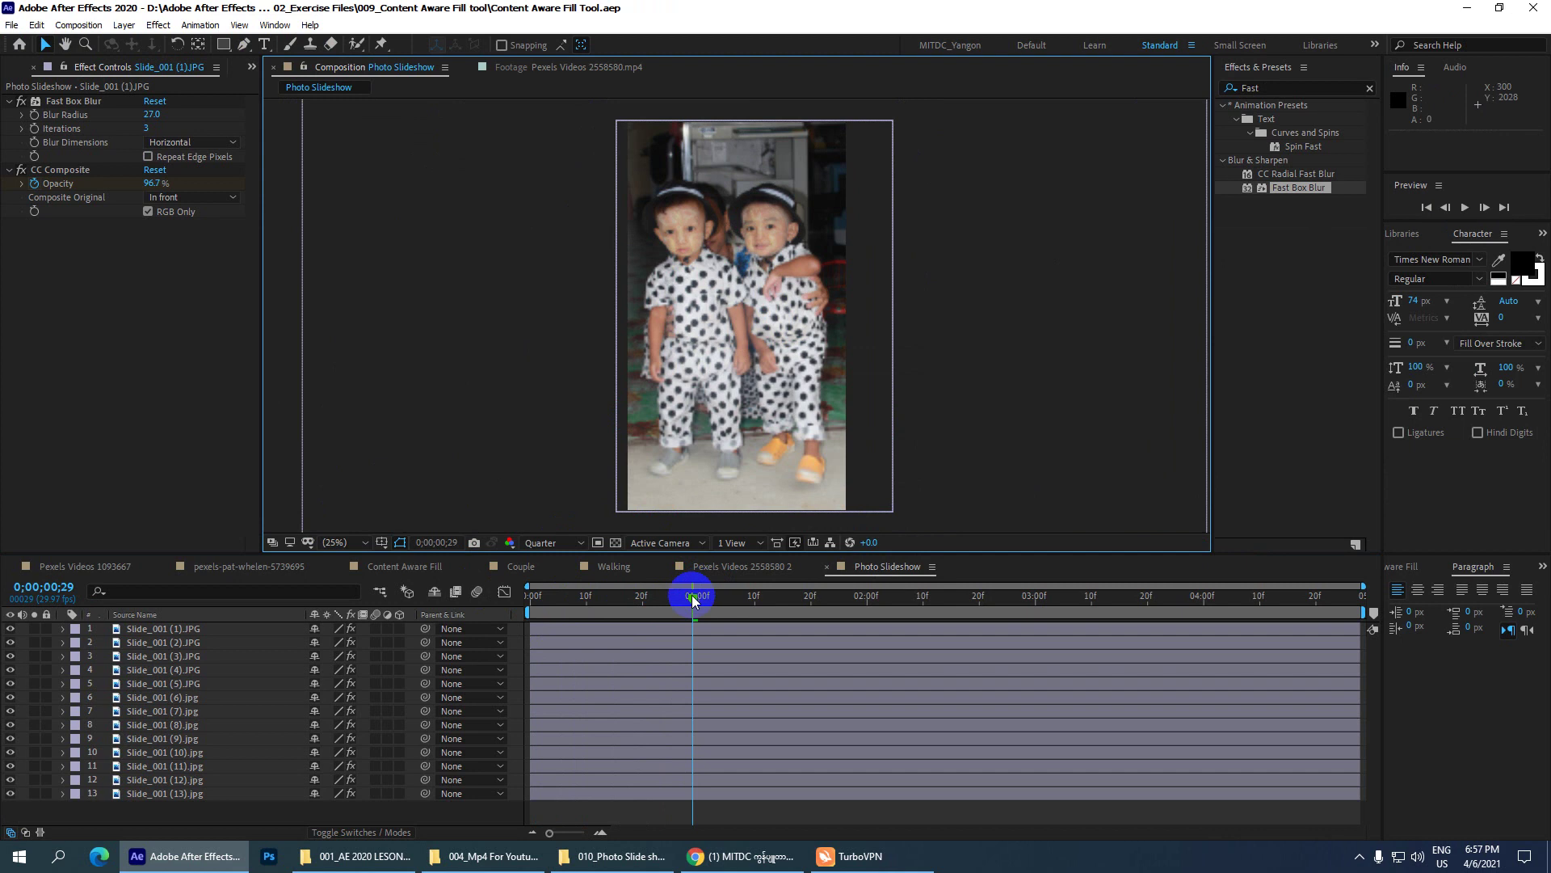
{"action": "left_click", "coordinate": [545, 606]}
{"action": "left_click_drag", "start_coordinate": [545, 606], "coordinate": [699, 601]}
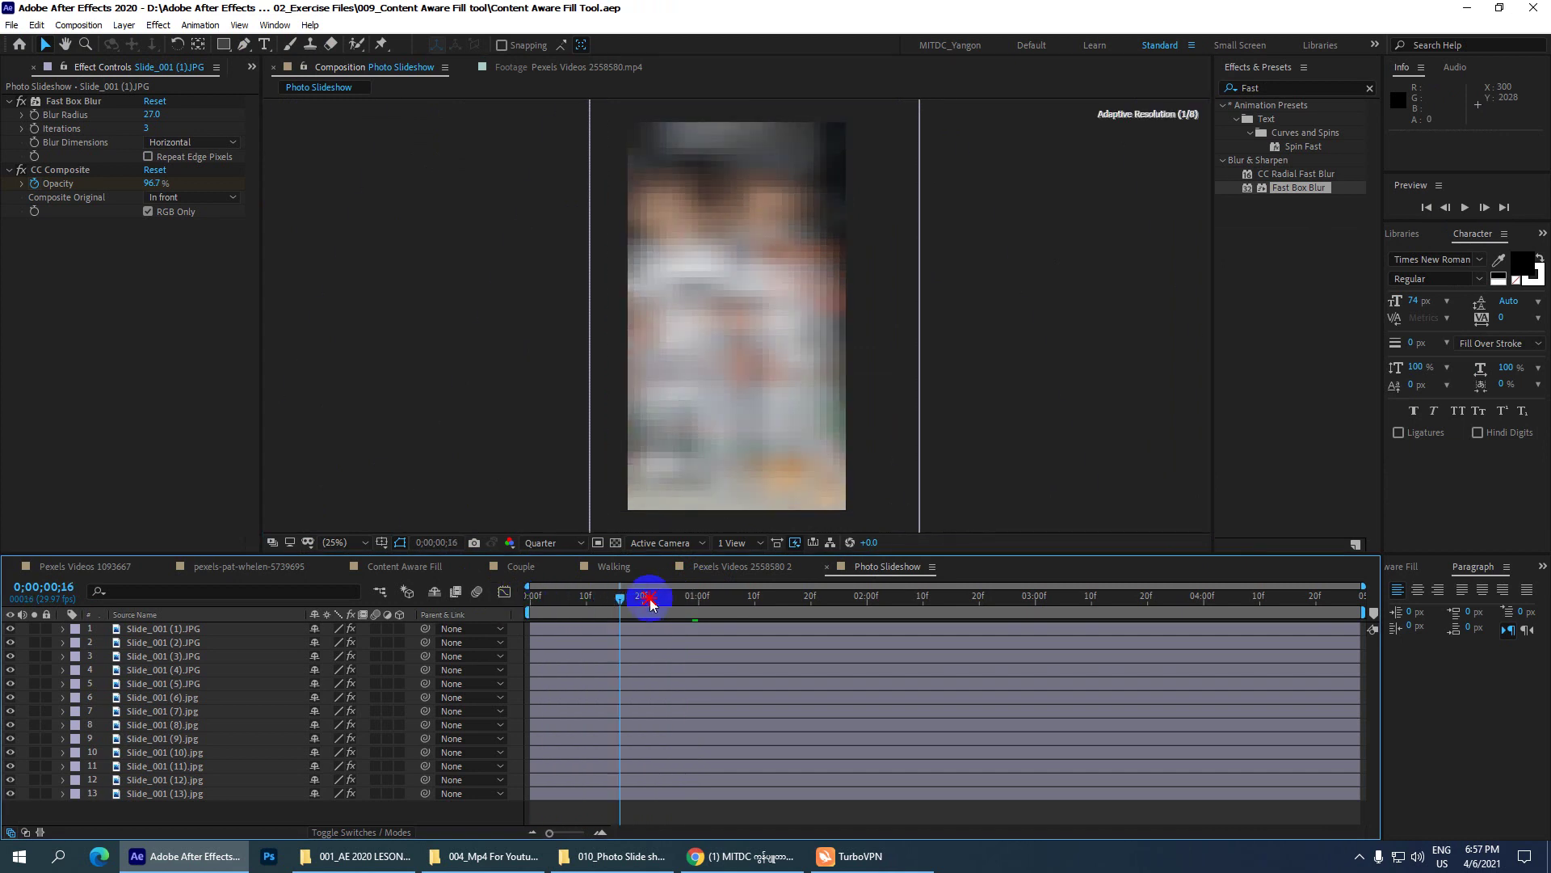
{"action": "left_click", "coordinate": [737, 357]}
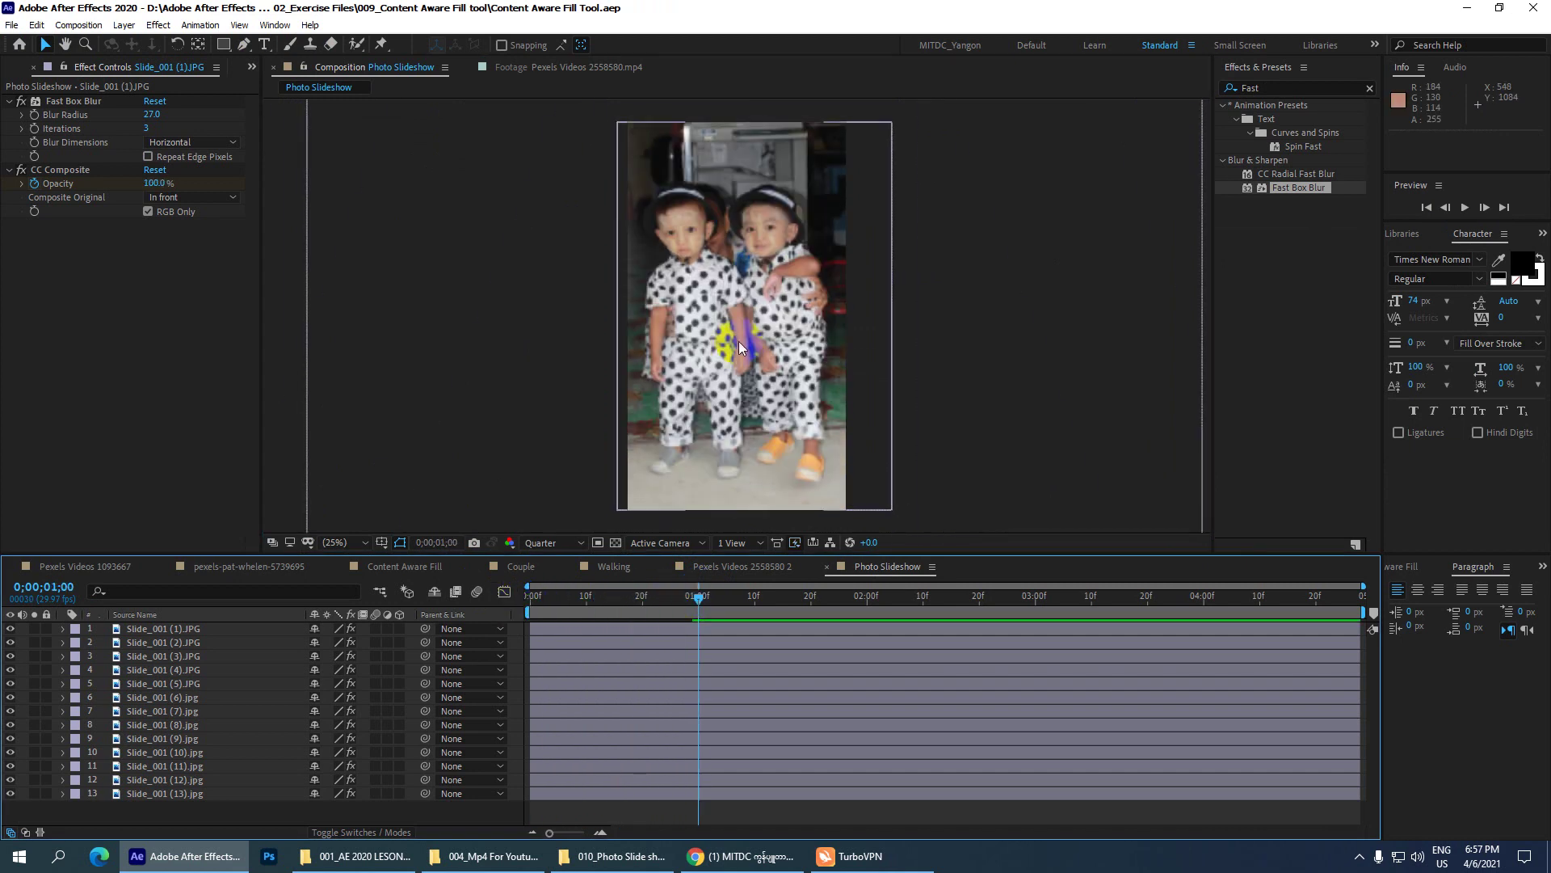
- Set the preview resolution back to Half and scrub toward the slideshow start
{"action": "left_click", "coordinate": [554, 542]}
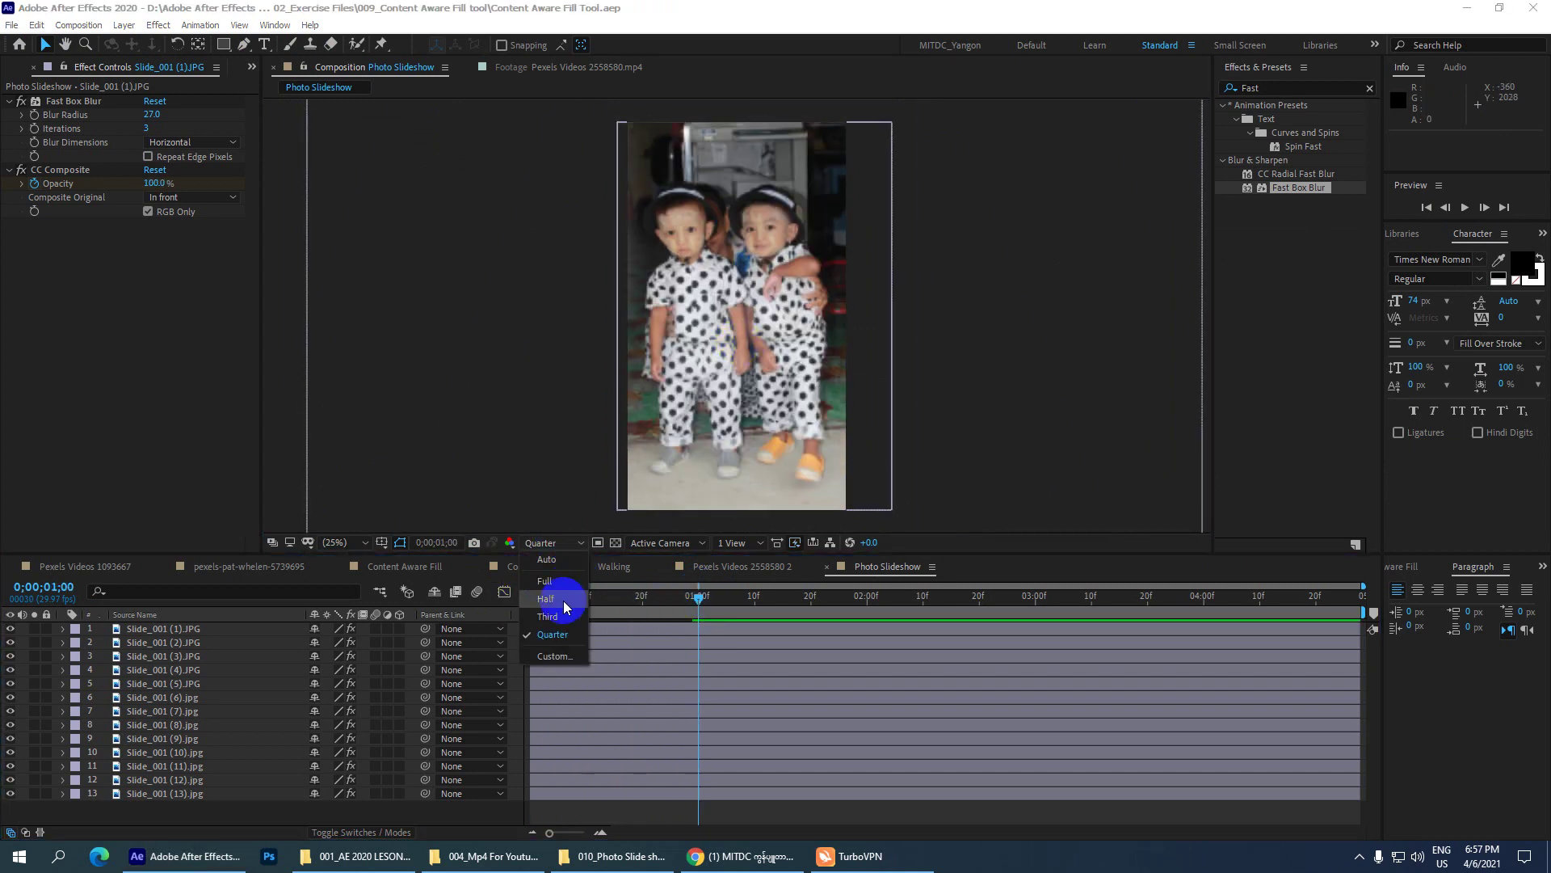
{"action": "left_click", "coordinate": [566, 605]}
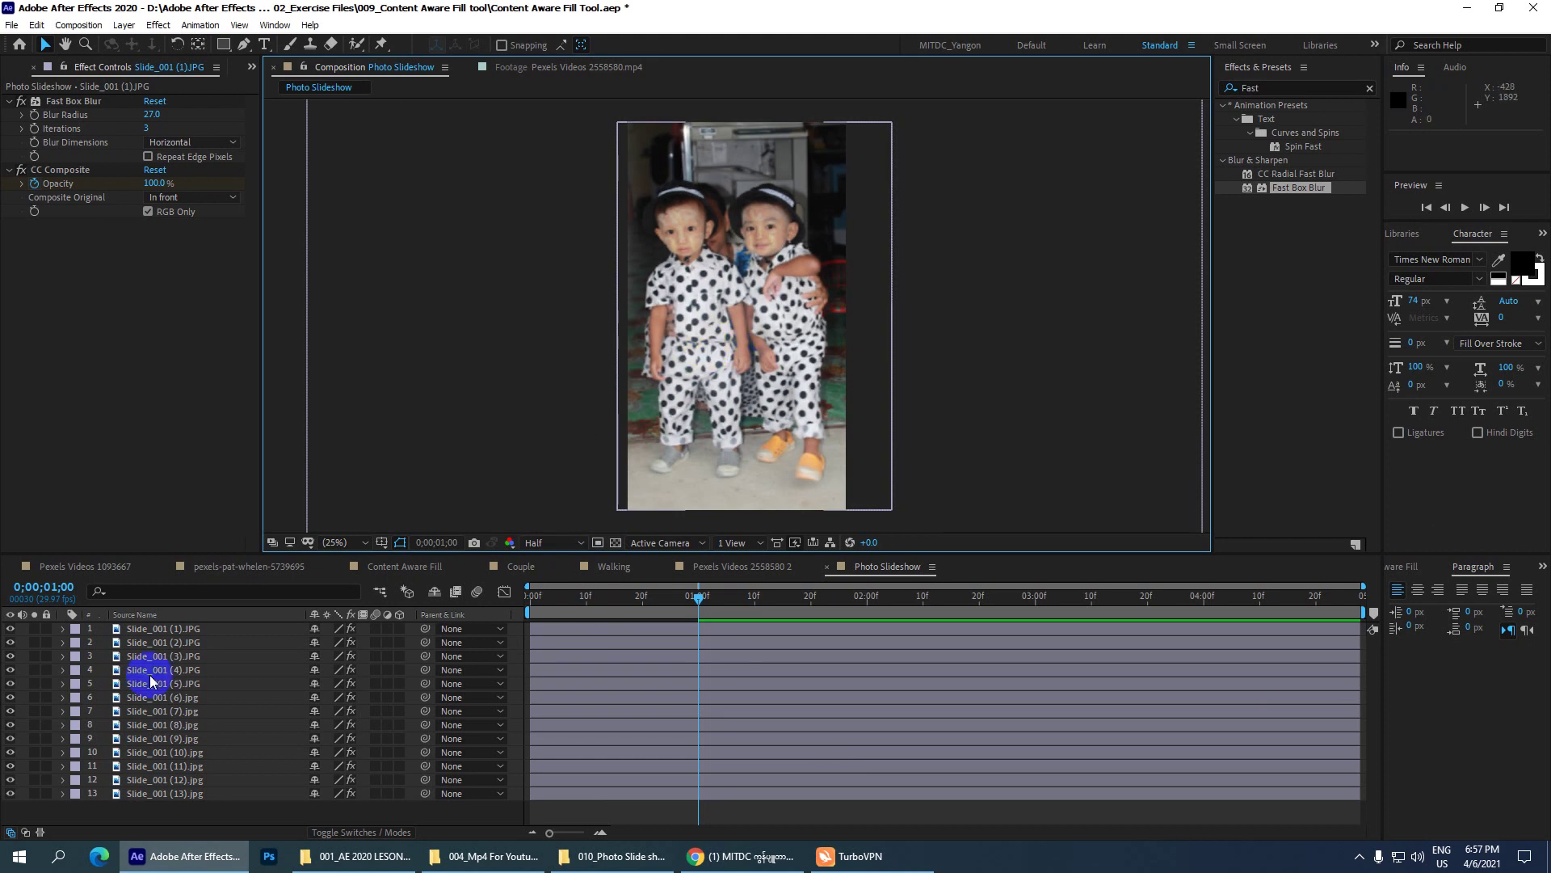
{"action": "left_click", "coordinate": [677, 638]}
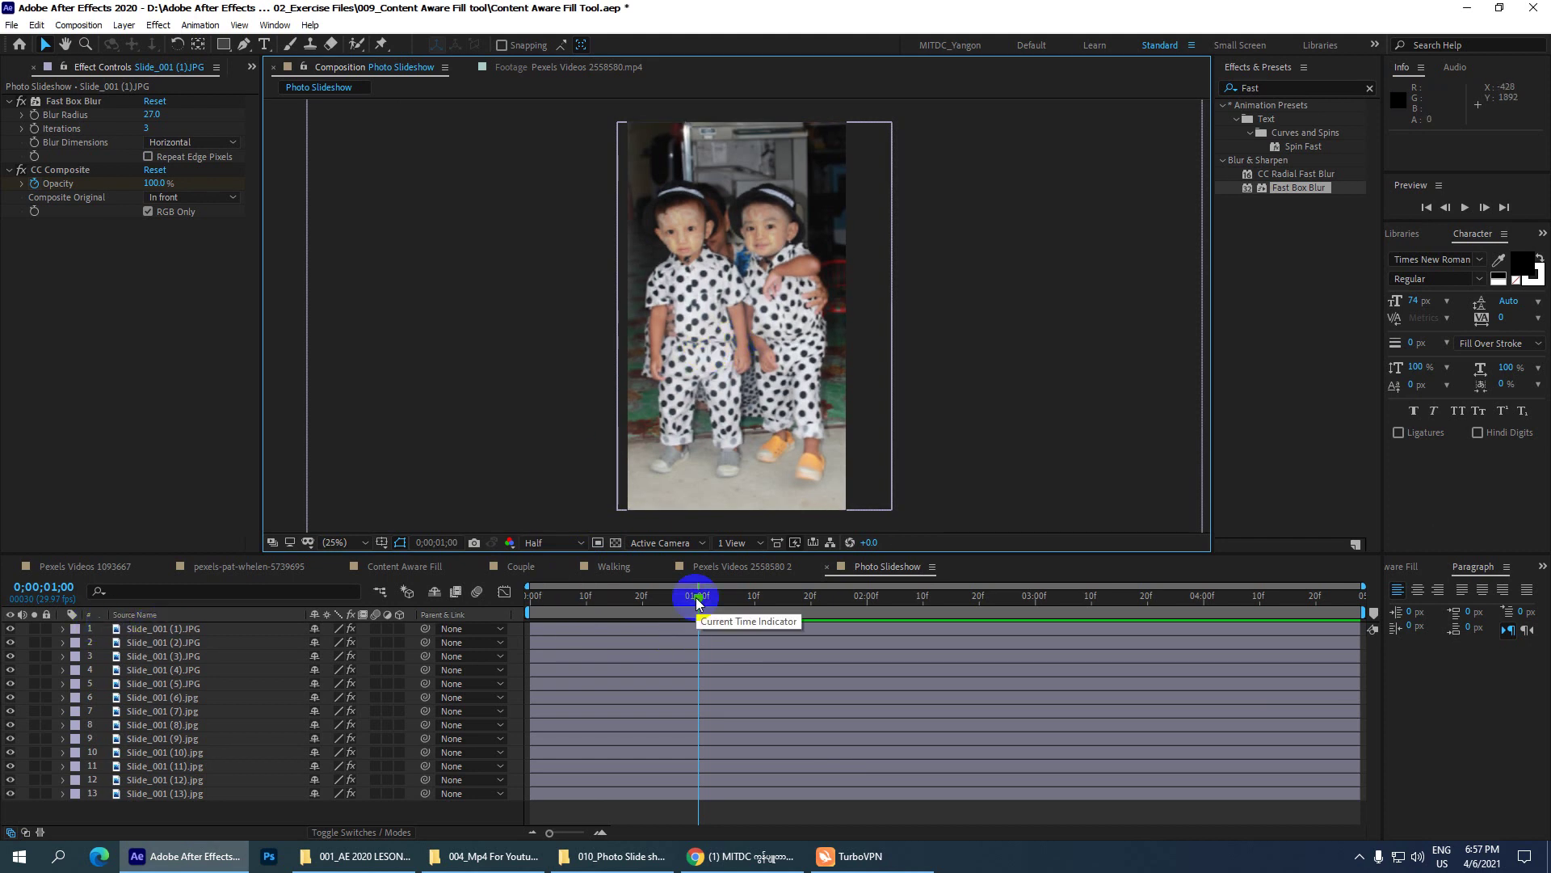
{"action": "mouse_move", "coordinate": [699, 602]}
{"action": "left_mouse_down"}
{"action": "mouse_move", "coordinate": [506, 602]}
{"action": "mouse_move", "coordinate": [609, 596]}
{"action": "left_mouse_up"}
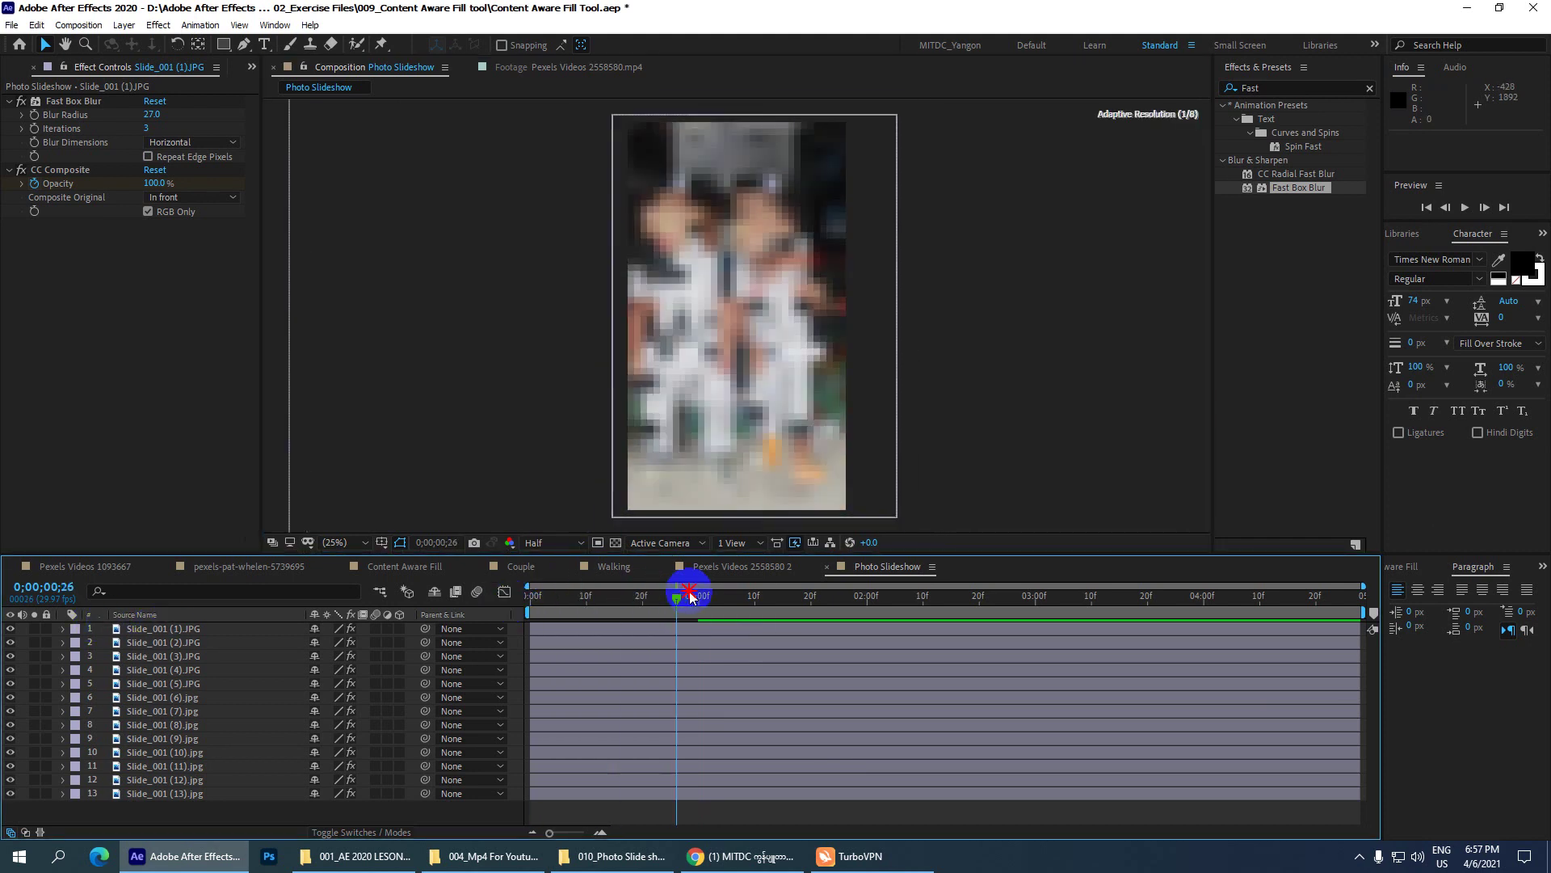
- Jump into the first transition and switch off the top slides to reveal the photos beneath
{"action": "left_click", "coordinate": [136, 644]}
{"action": "left_click", "coordinate": [41, 631]}
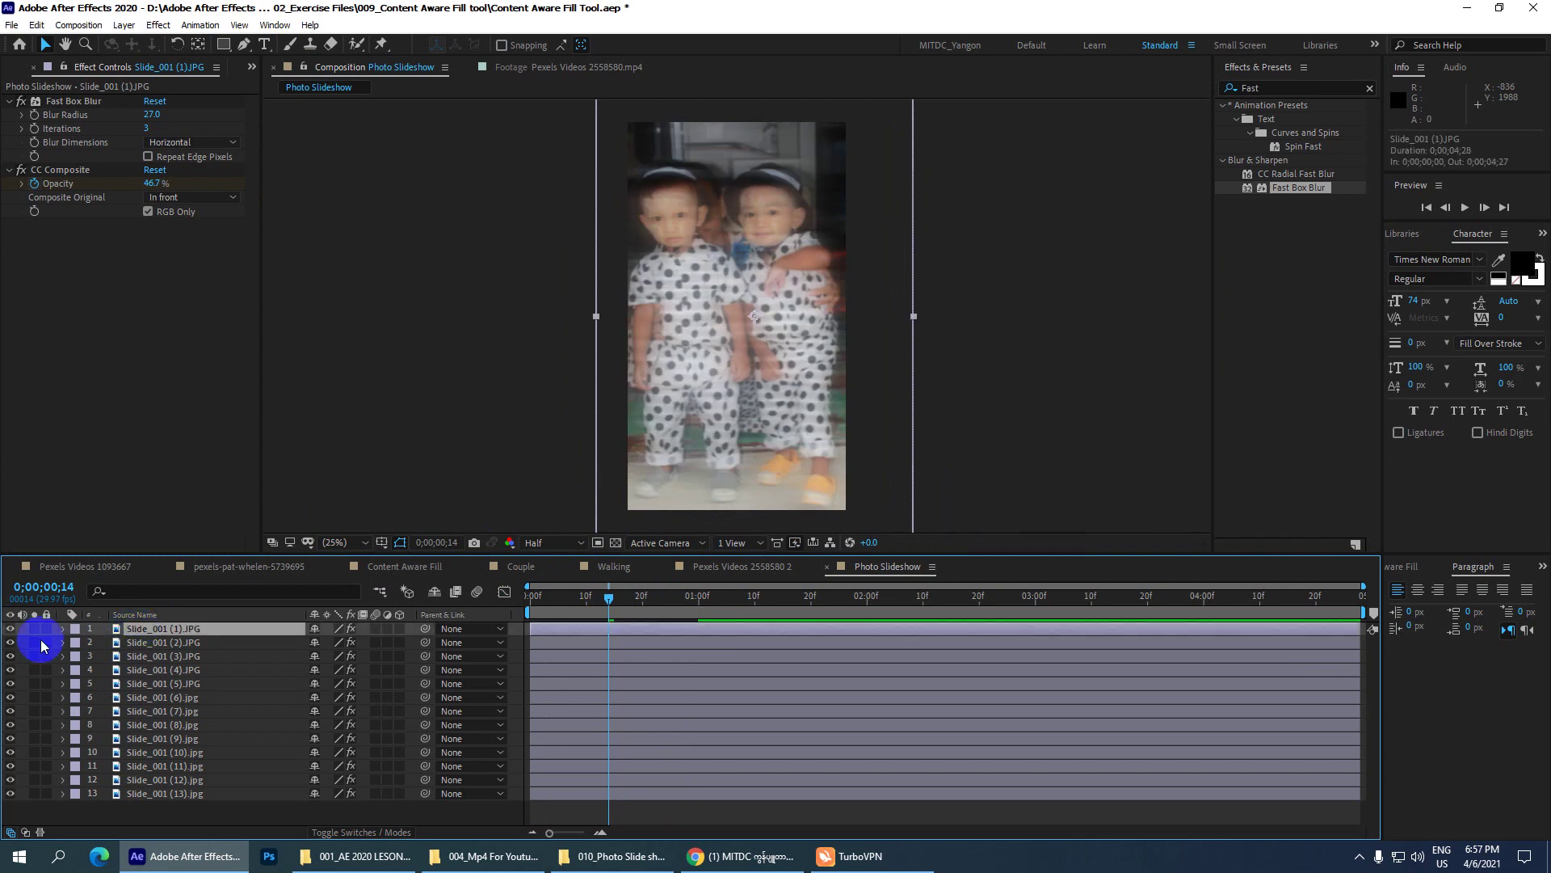
{"action": "left_click", "coordinate": [11, 628]}
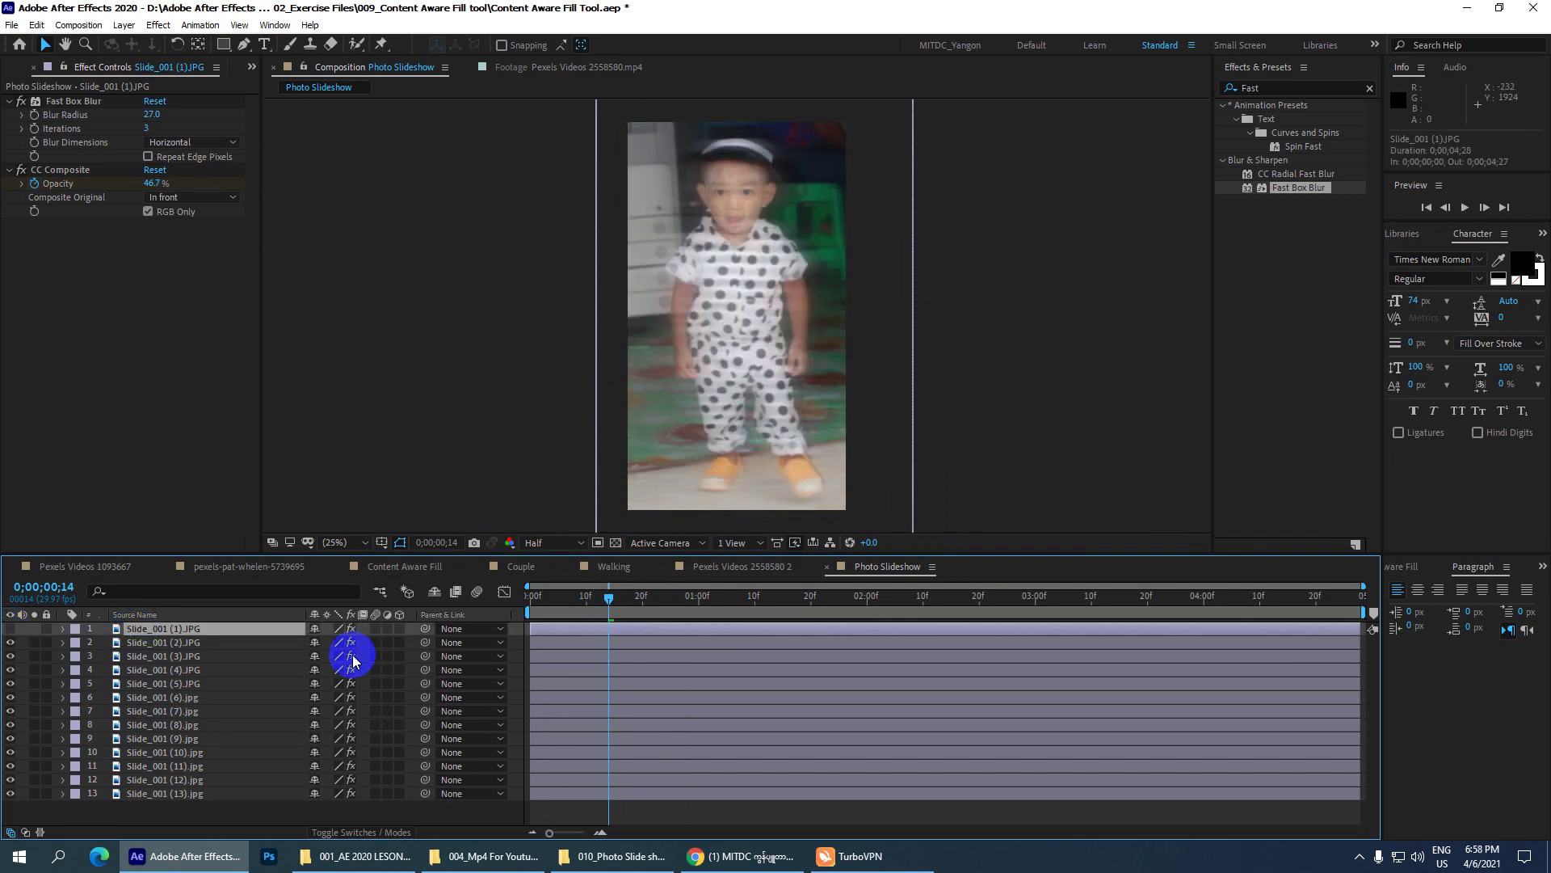
{"action": "left_click", "coordinate": [11, 643]}
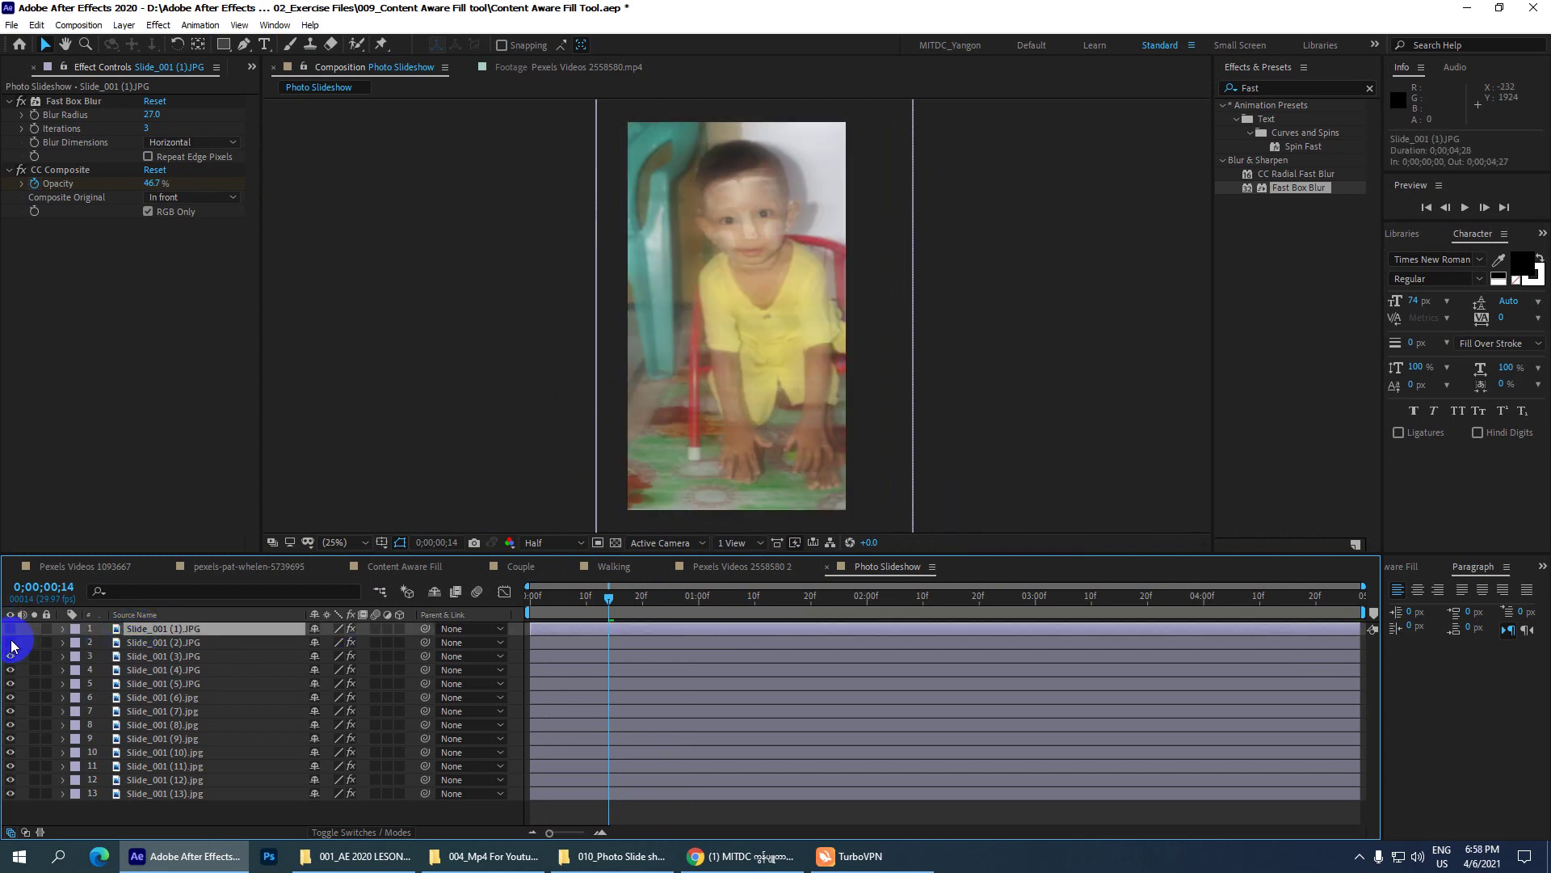
{"action": "left_click", "coordinate": [11, 657]}
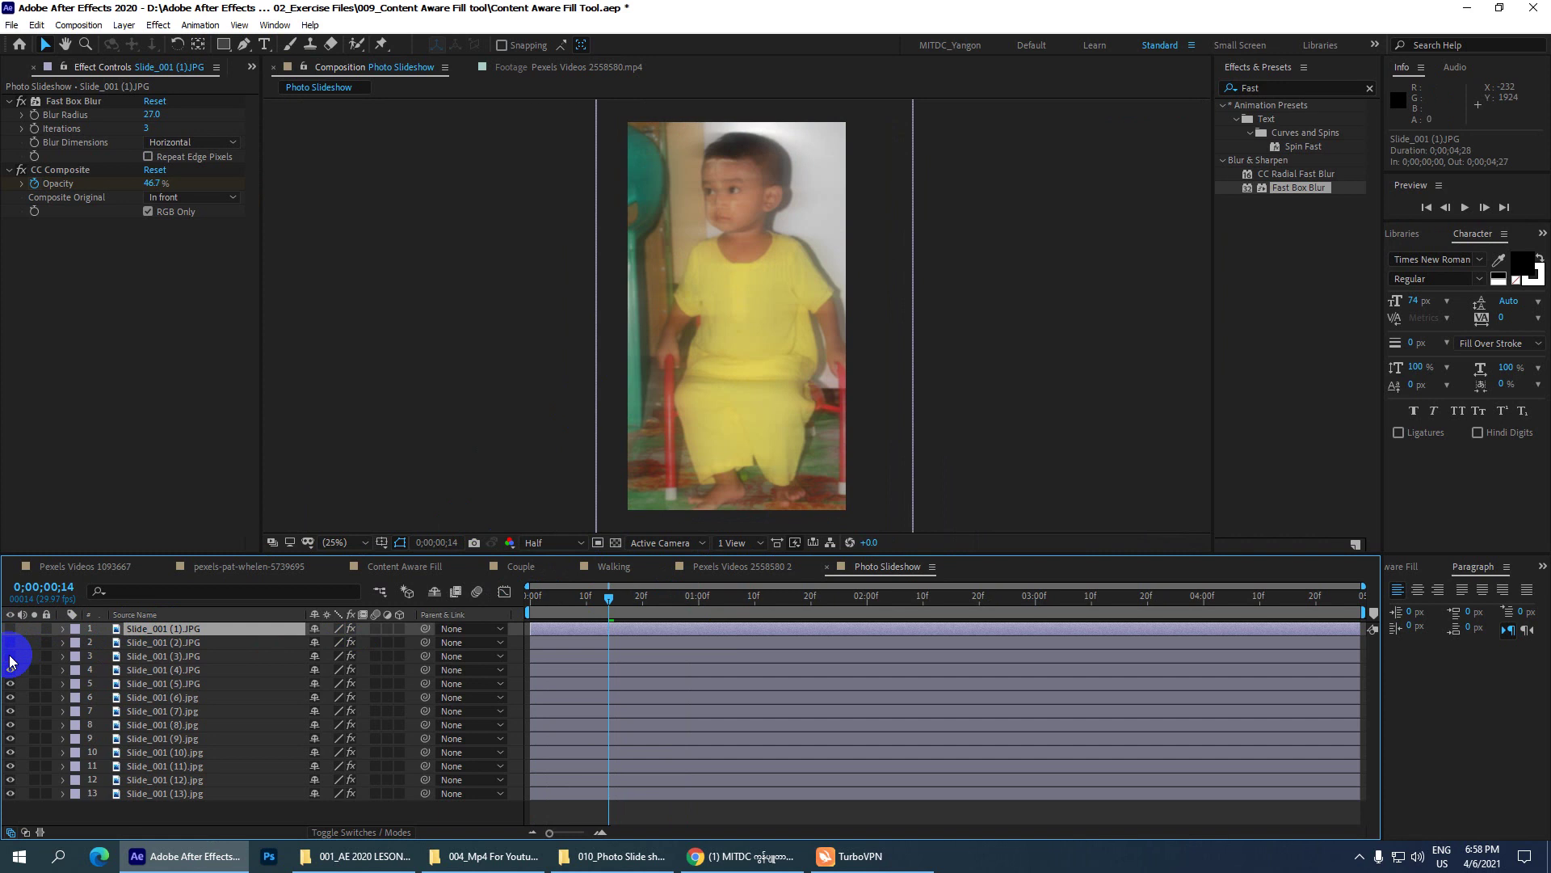
- Return the time indicator to the comp start and switch off all remaining slide layers
{"action": "mouse_move", "coordinate": [608, 597]}
{"action": "left_mouse_down"}
{"action": "mouse_move", "coordinate": [700, 598]}
{"action": "mouse_move", "coordinate": [526, 613]}
{"action": "left_mouse_up"}
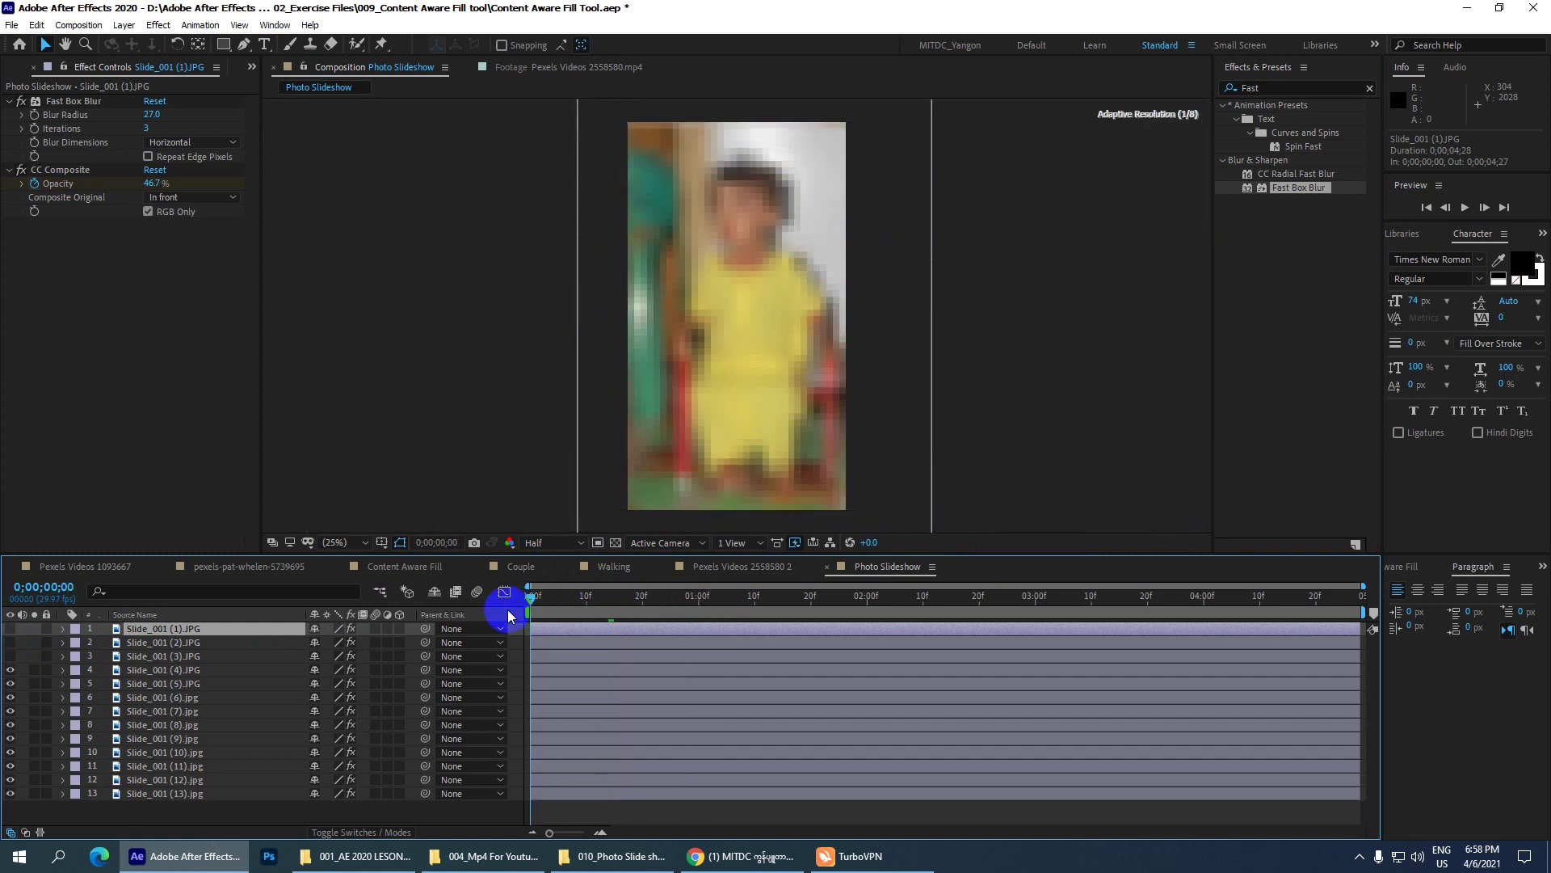
{"action": "scroll", "coordinate": [514, 446], "scroll_direction": "up", "scroll_amount": 2}
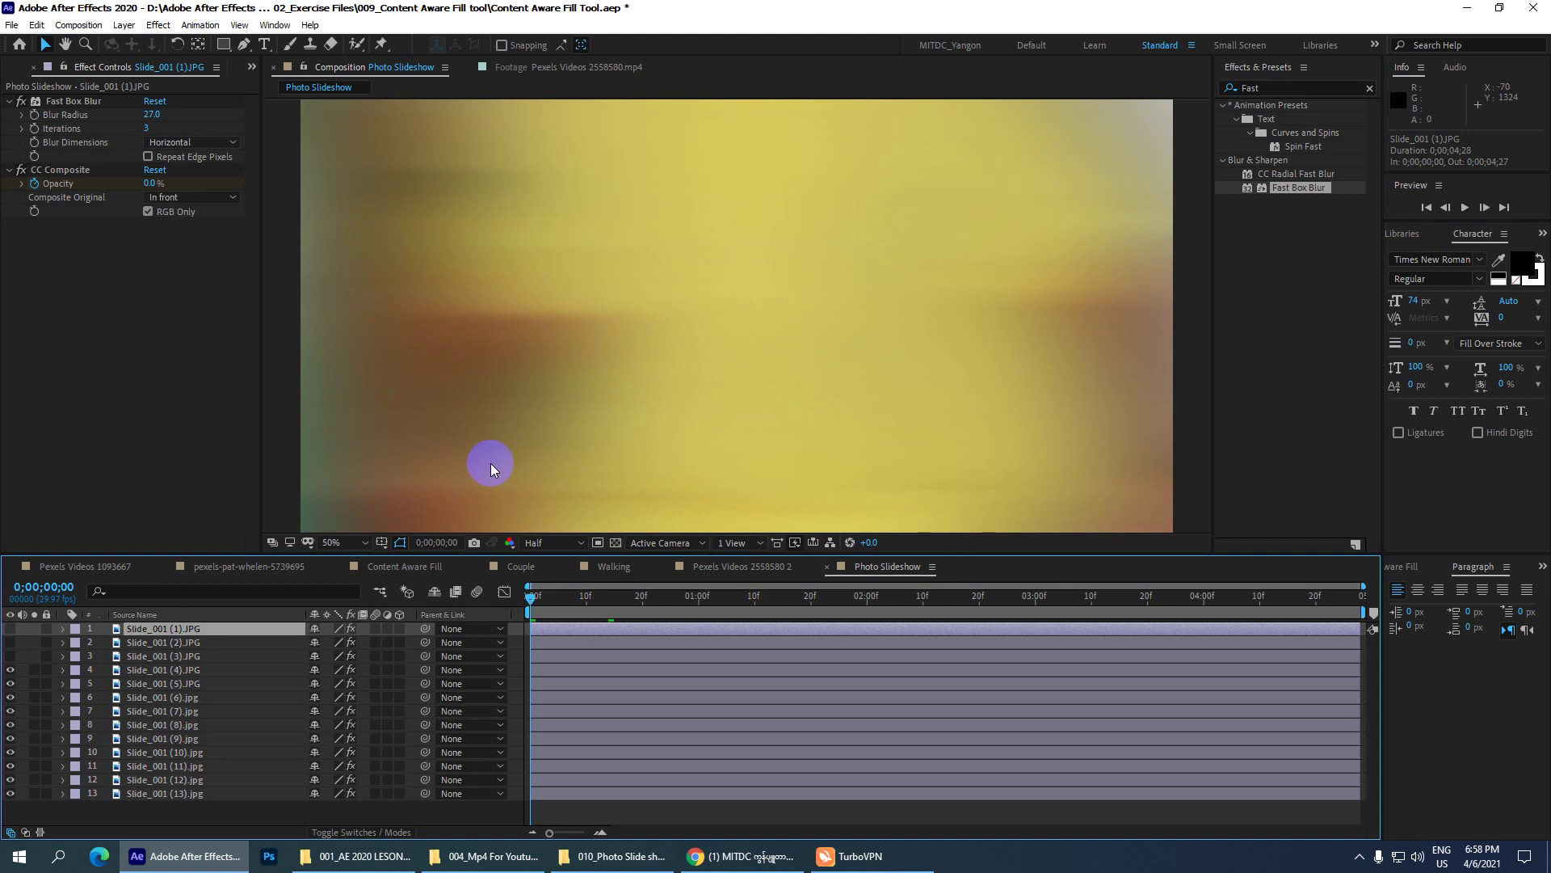
{"action": "scroll", "coordinate": [492, 463], "scroll_direction": "down", "scroll_amount": 4}
{"action": "scroll", "coordinate": [511, 420], "scroll_direction": "down", "scroll_amount": 2}
{"action": "scroll", "coordinate": [424, 382], "scroll_direction": "down", "scroll_amount": 1}
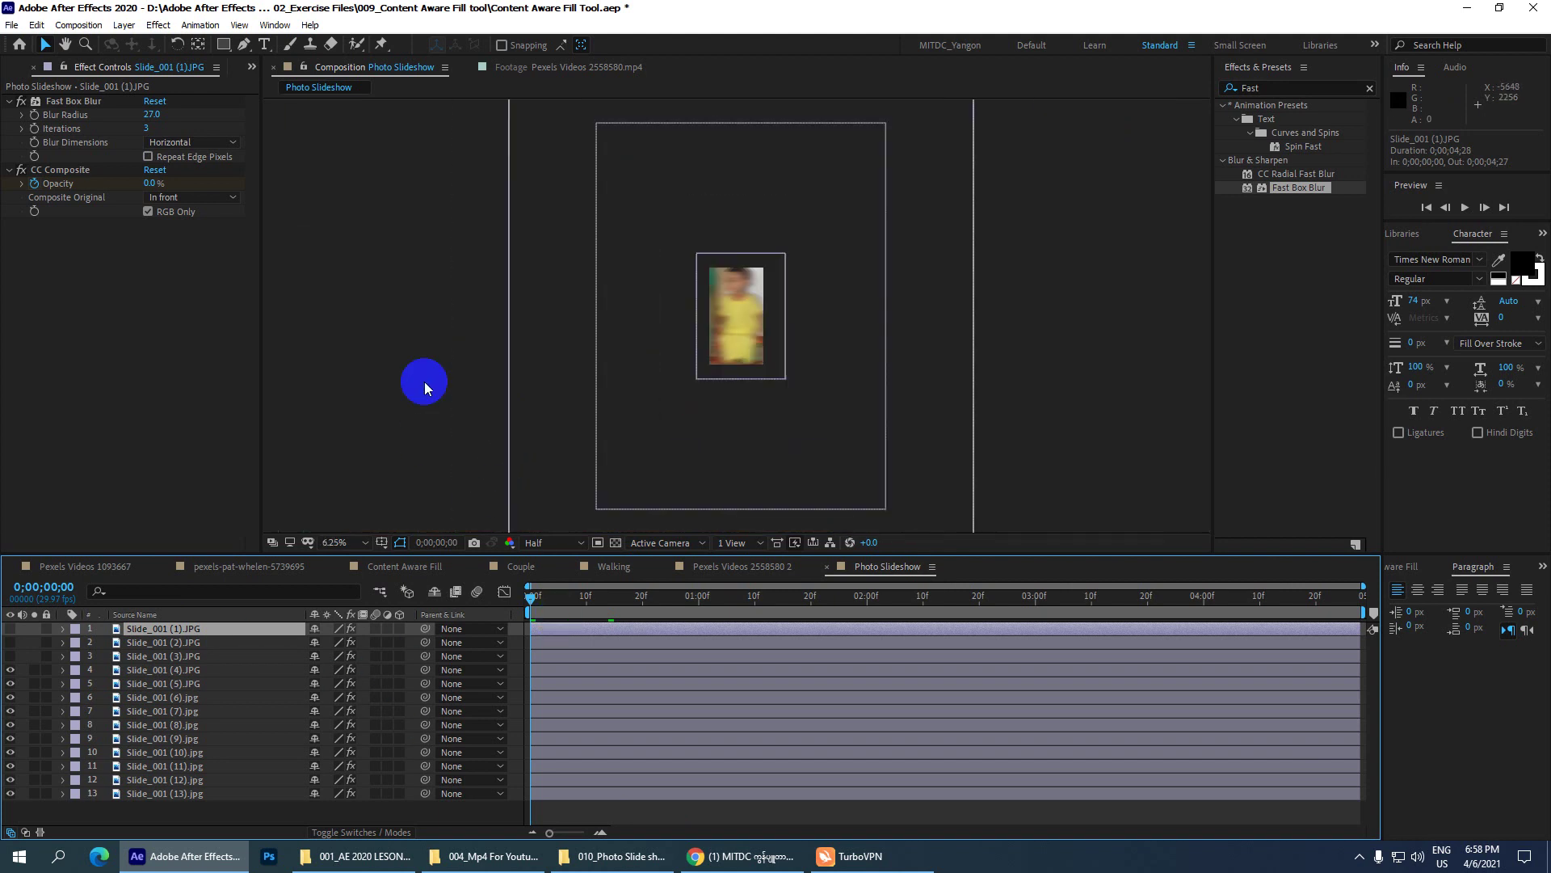
{"action": "scroll", "coordinate": [425, 381], "scroll_direction": "down", "scroll_amount": 1}
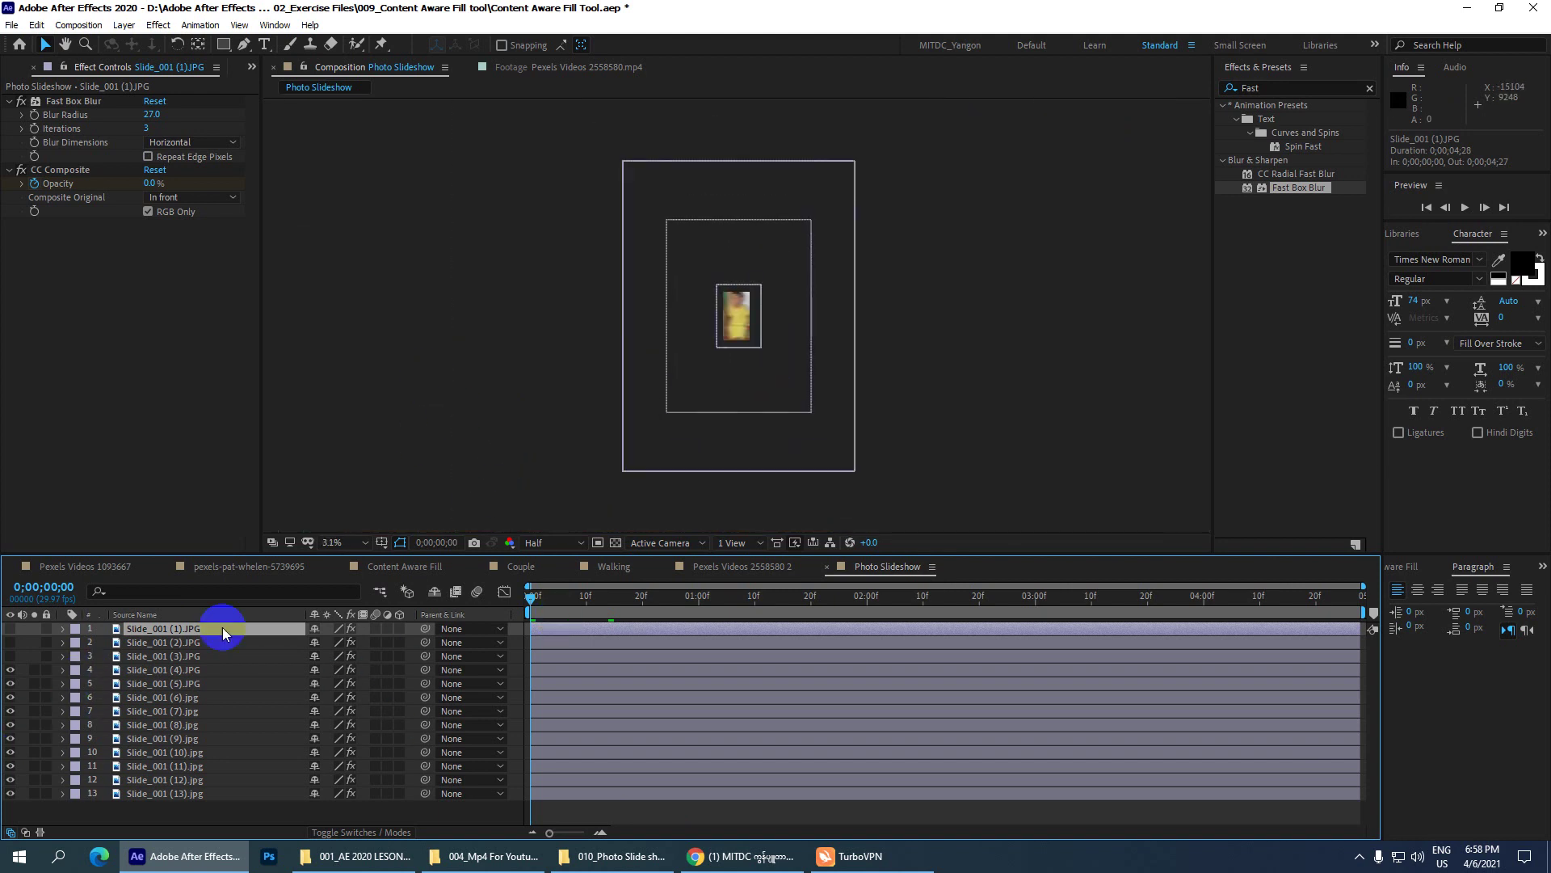
{"action": "mouse_move", "coordinate": [11, 629]}
{"action": "left_mouse_down"}
{"action": "mouse_move", "coordinate": [10, 792]}
{"action": "mouse_move", "coordinate": [10, 629]}
{"action": "left_mouse_up"}
- Turn layer 13's close-up face slide back on
{"action": "scroll", "coordinate": [738, 322], "scroll_direction": "up", "scroll_amount": 1}
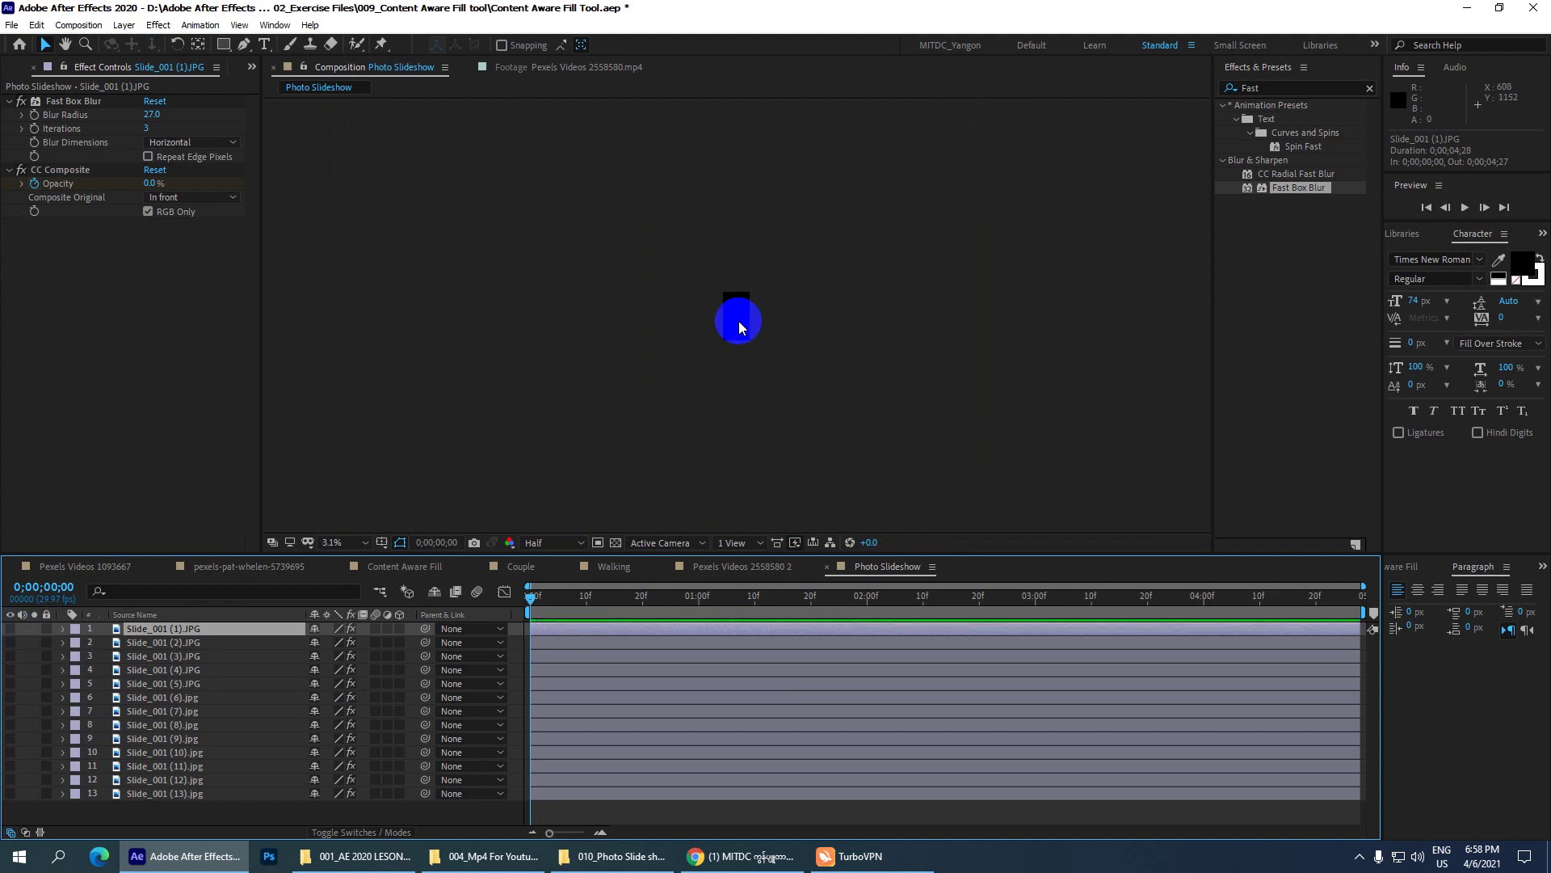
{"action": "scroll", "coordinate": [743, 318], "scroll_direction": "up", "scroll_amount": 2}
{"action": "left_click", "coordinate": [10, 794]}
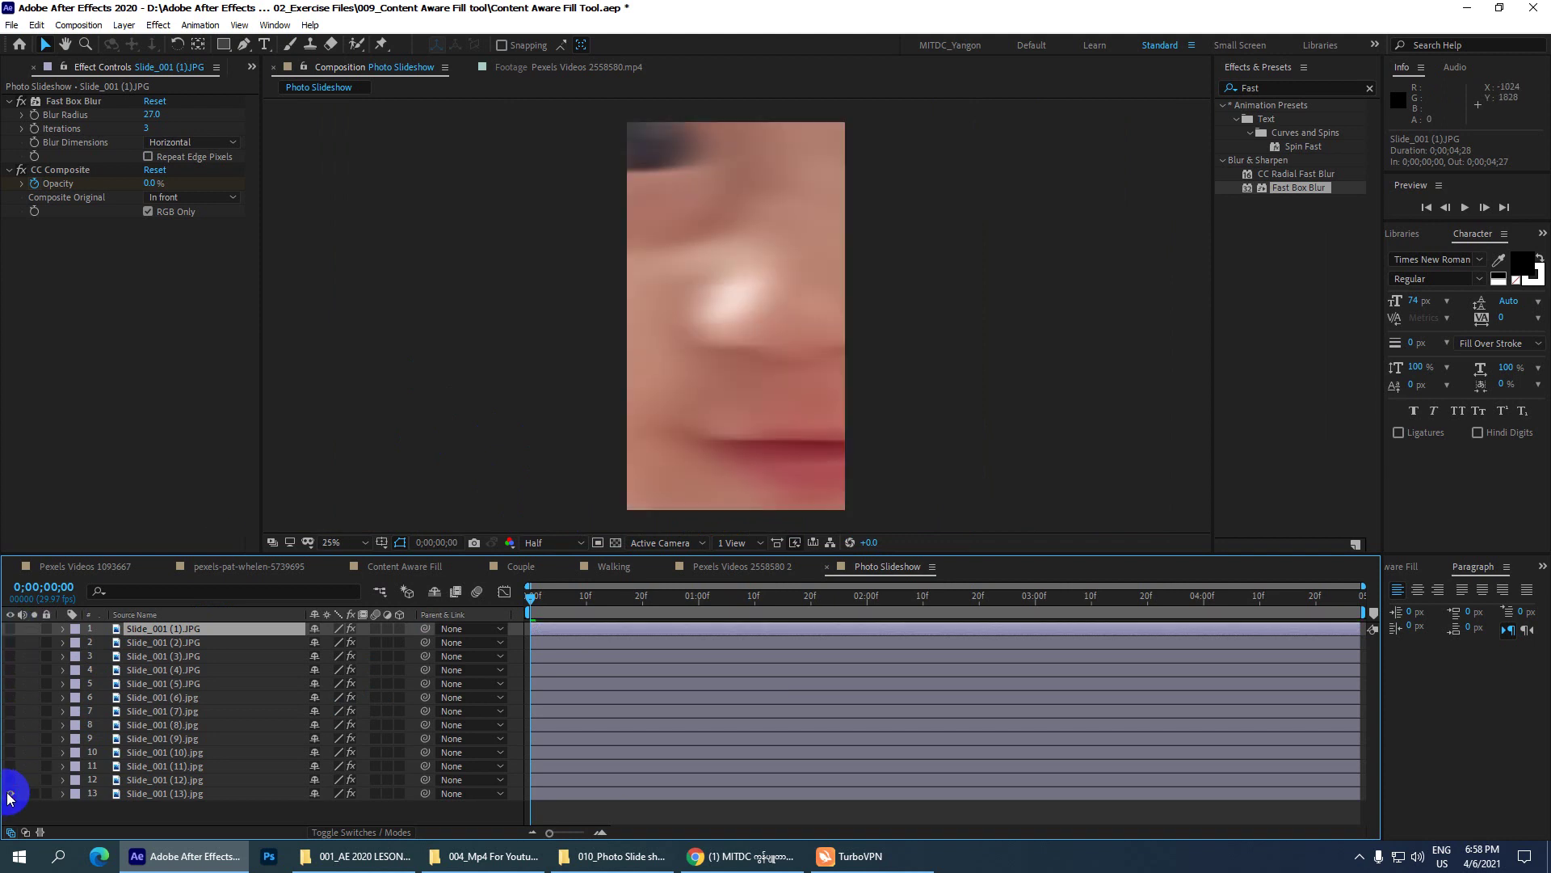
{"action": "scroll", "coordinate": [831, 434], "scroll_direction": "down", "scroll_amount": 3}
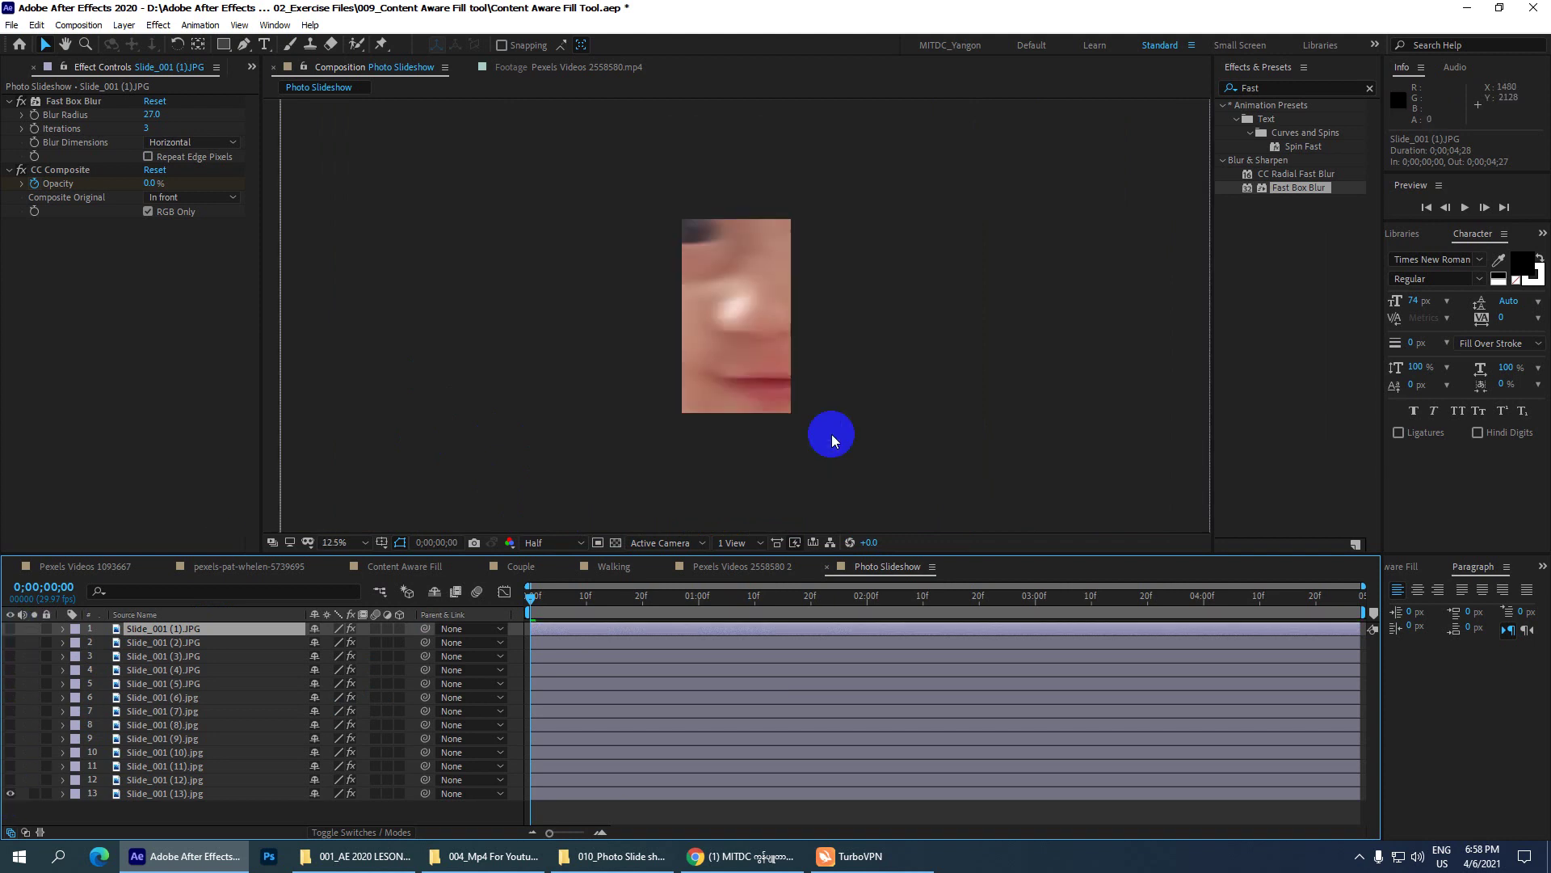
{"action": "scroll", "coordinate": [832, 433], "scroll_direction": "down", "scroll_amount": 1}
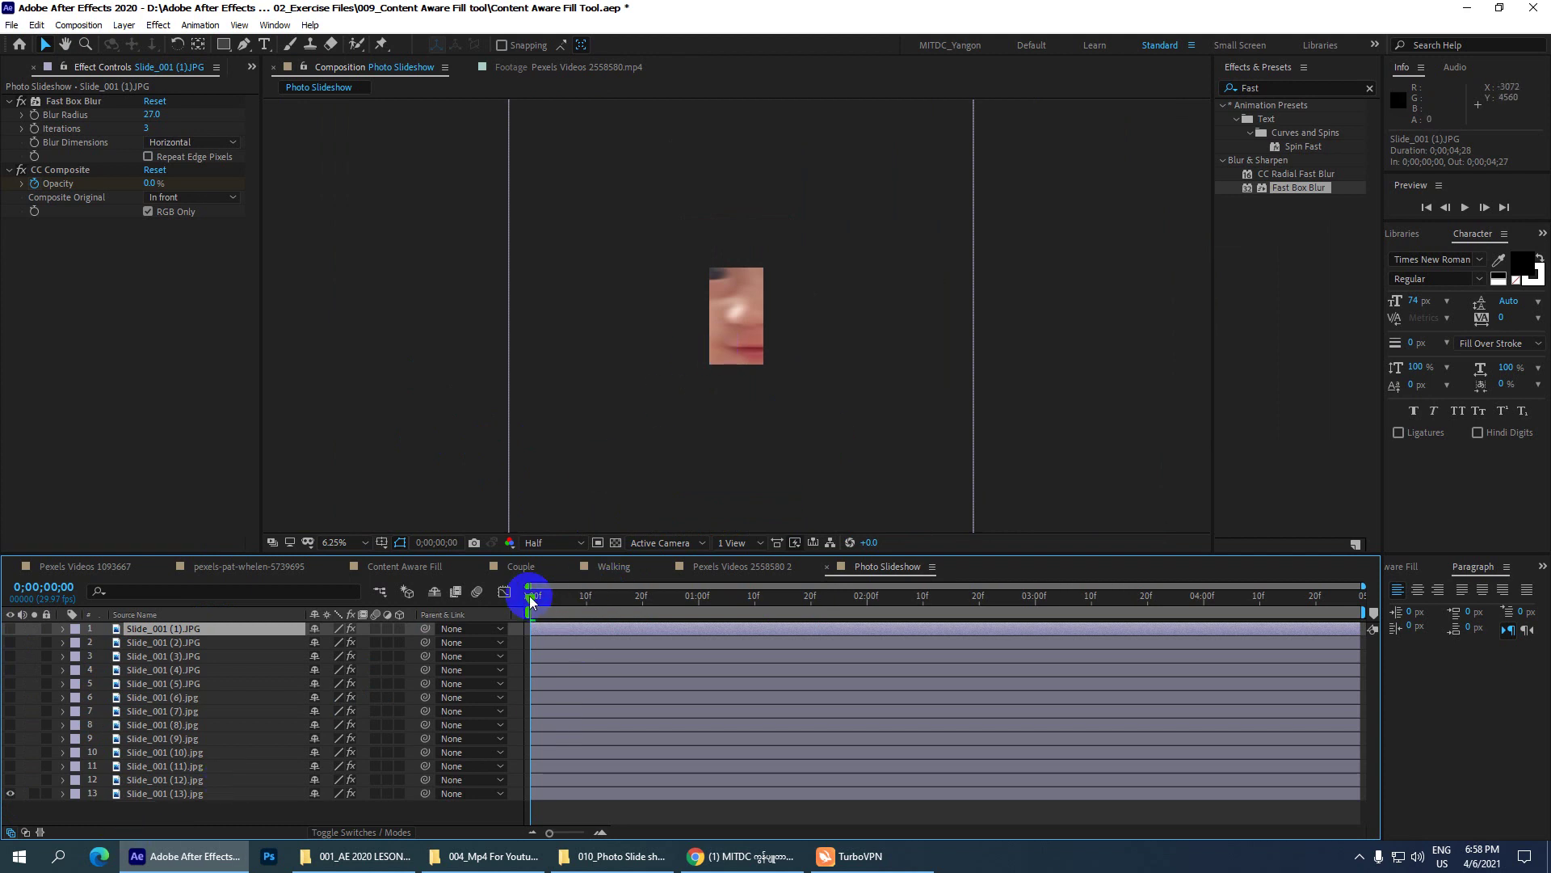
- Move the time indicator to 0;00;01;00 and select all 13 slide layers
{"action": "left_click_drag", "start_coordinate": [531, 596], "coordinate": [700, 589]}
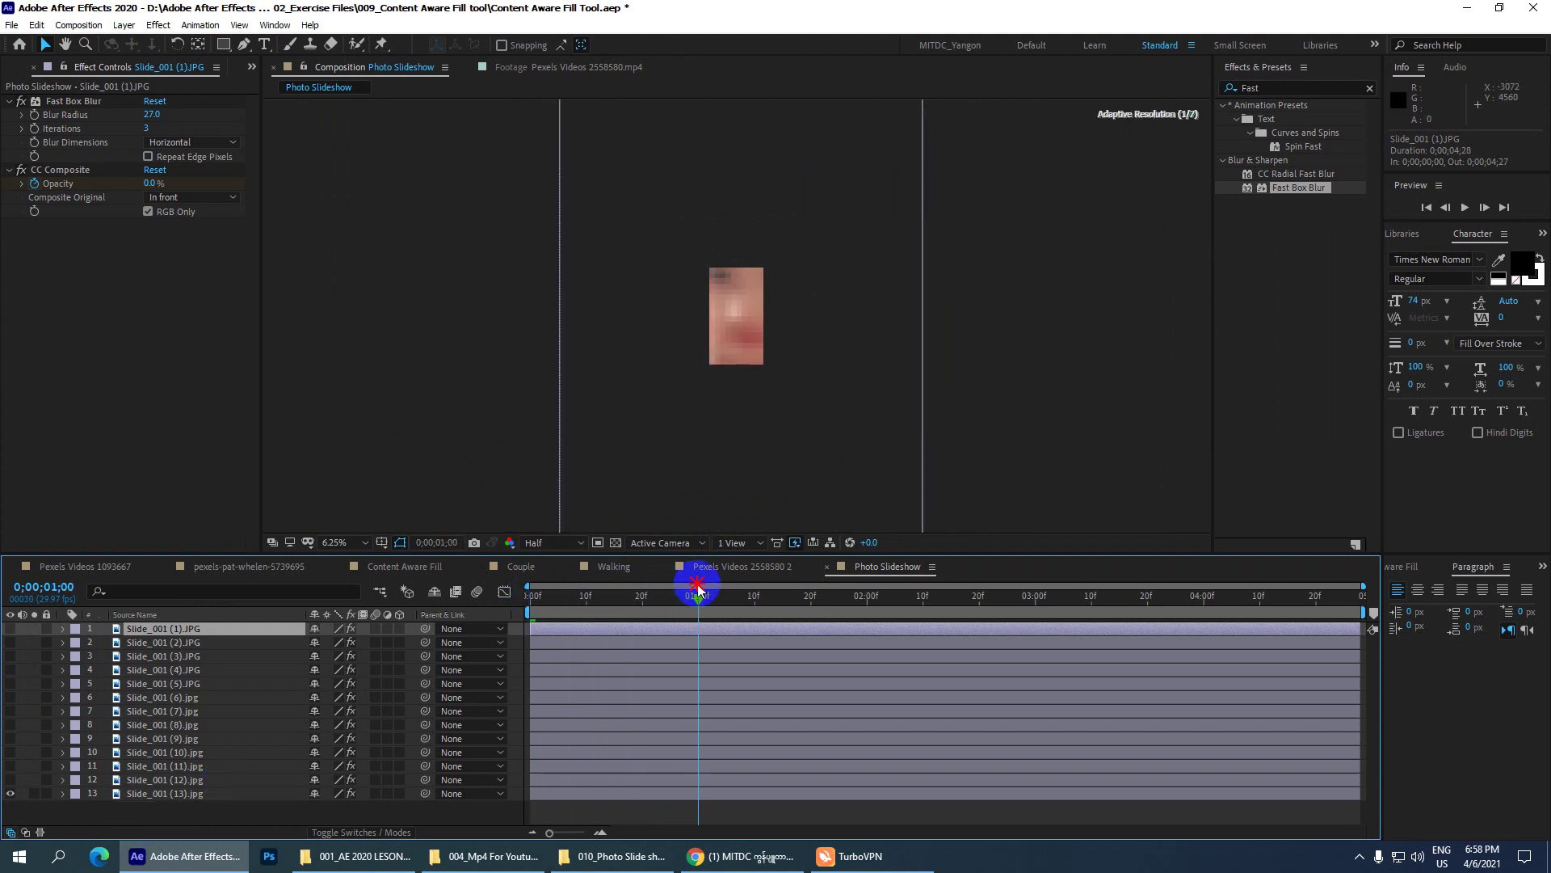
{"action": "scroll", "coordinate": [778, 349], "scroll_direction": "down", "scroll_amount": 1}
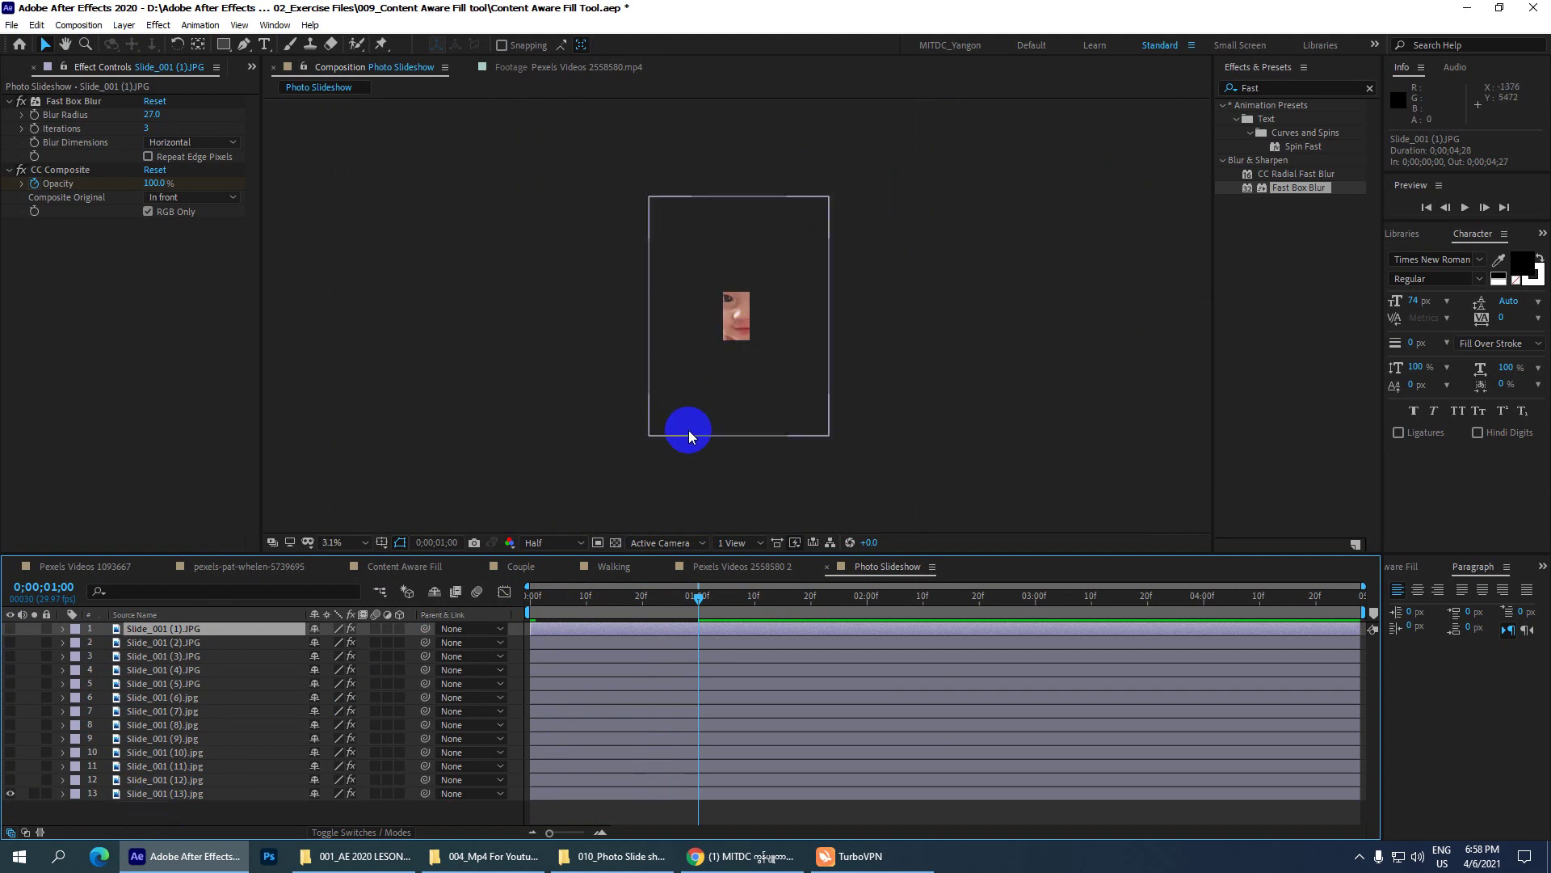
{"action": "scroll", "coordinate": [715, 342], "scroll_direction": "up", "scroll_amount": 1}
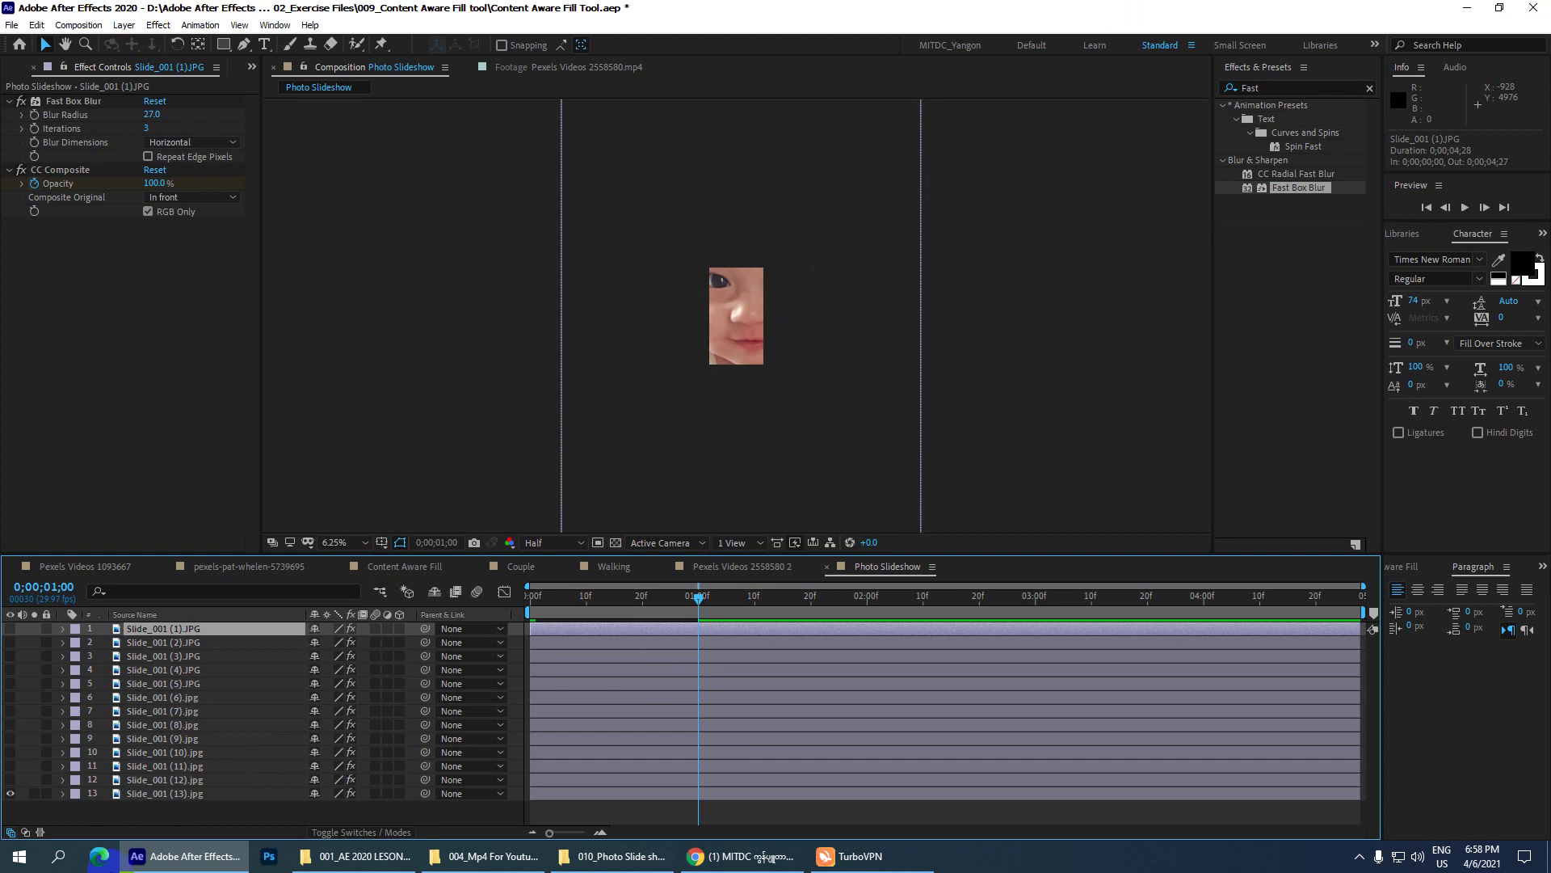
{"action": "left_click_drag", "start_coordinate": [148, 812], "coordinate": [173, 620]}
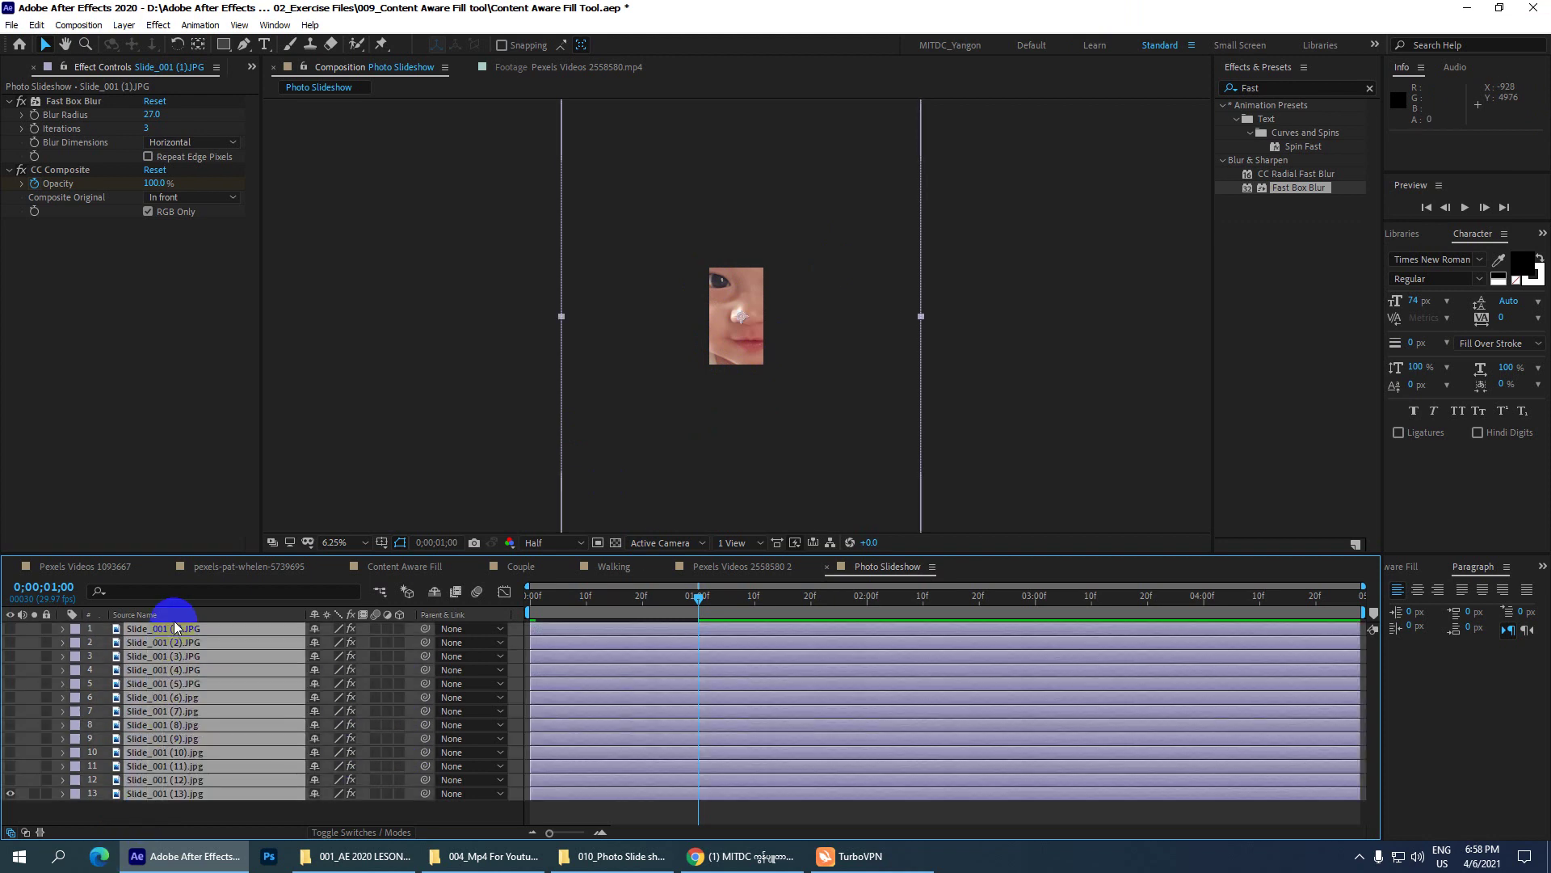
- Reveal the keyframed Scale property on all 13 layers with U
{"action": "key", "text": "u"}
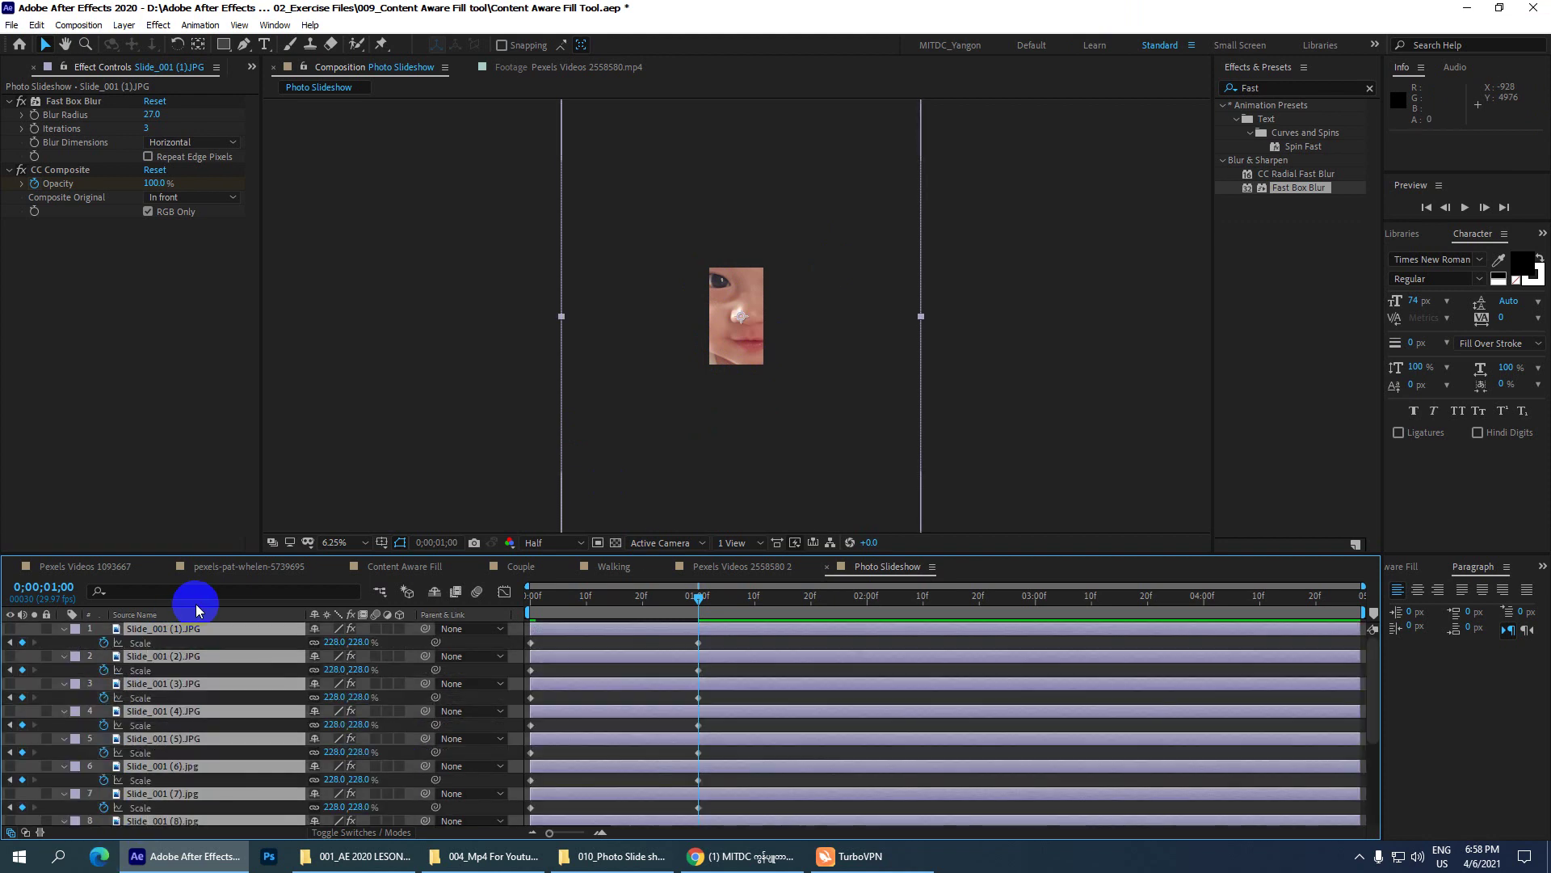
{"action": "left_click", "coordinate": [210, 699]}
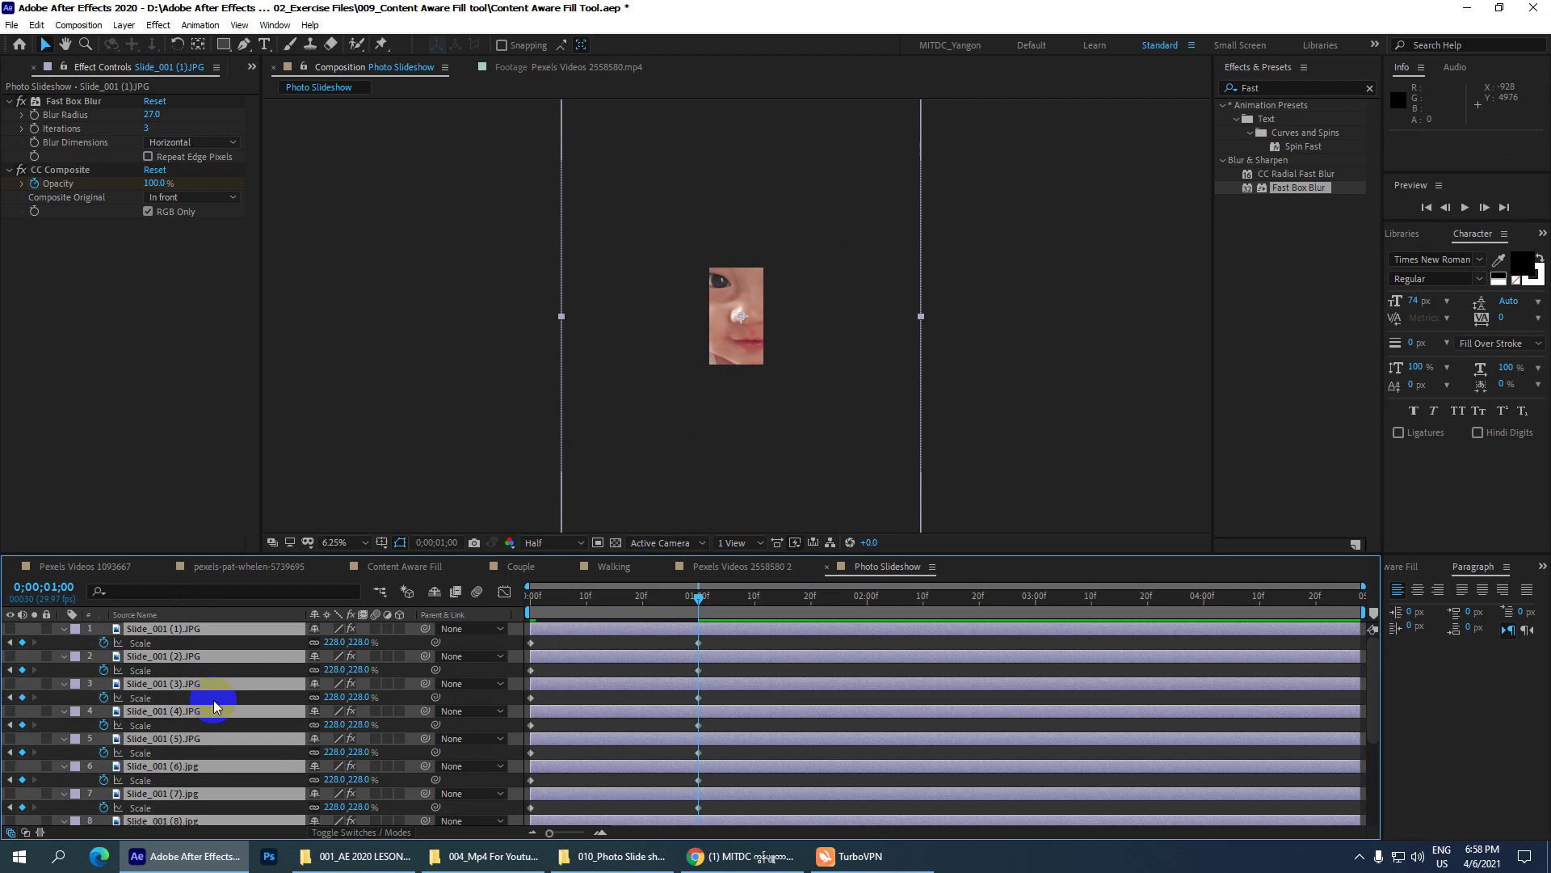
{"action": "scroll", "coordinate": [217, 703], "scroll_direction": "down", "scroll_amount": 2}
{"action": "scroll", "coordinate": [220, 711], "scroll_direction": "down", "scroll_amount": 1}
{"action": "scroll", "coordinate": [220, 711], "scroll_direction": "down", "scroll_amount": 1}
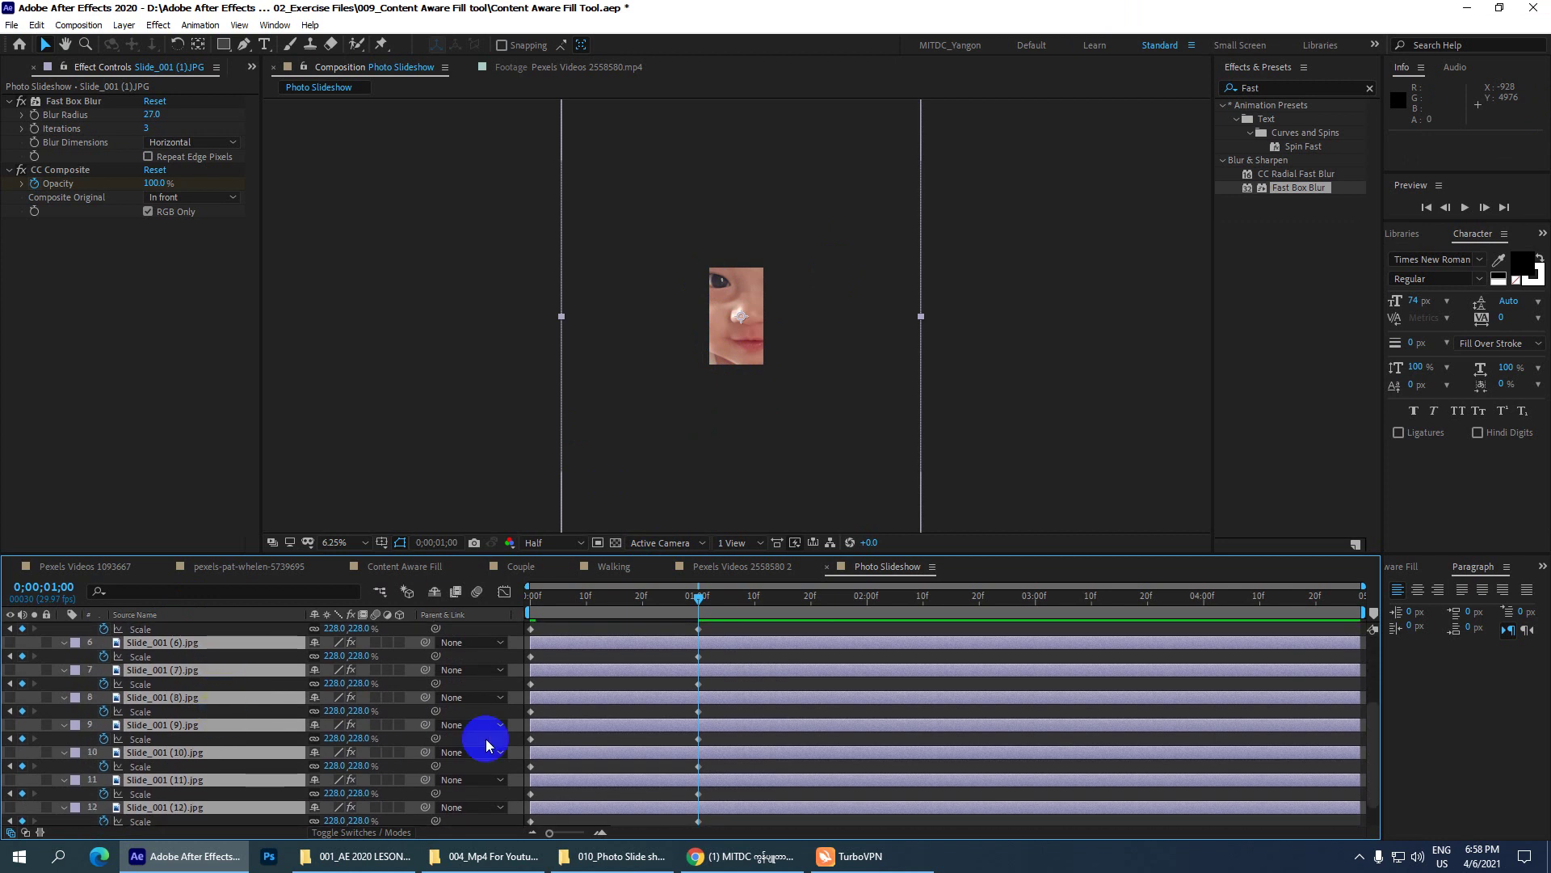
{"action": "scroll", "coordinate": [371, 710], "scroll_direction": "down", "scroll_amount": 1}
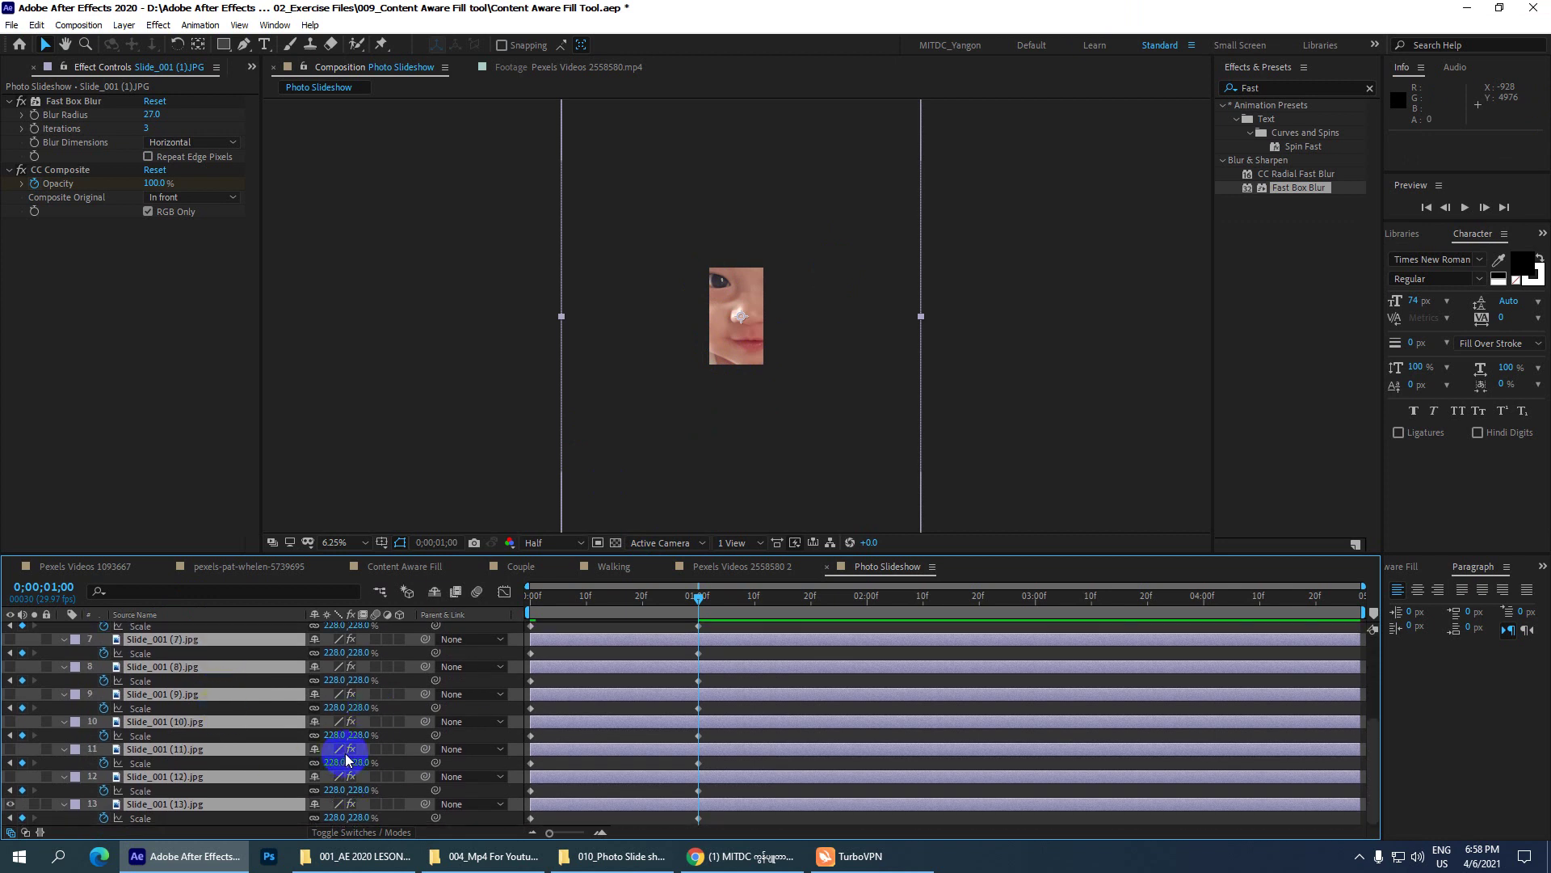
{"action": "scroll", "coordinate": [346, 758], "scroll_direction": "up", "scroll_amount": 6}
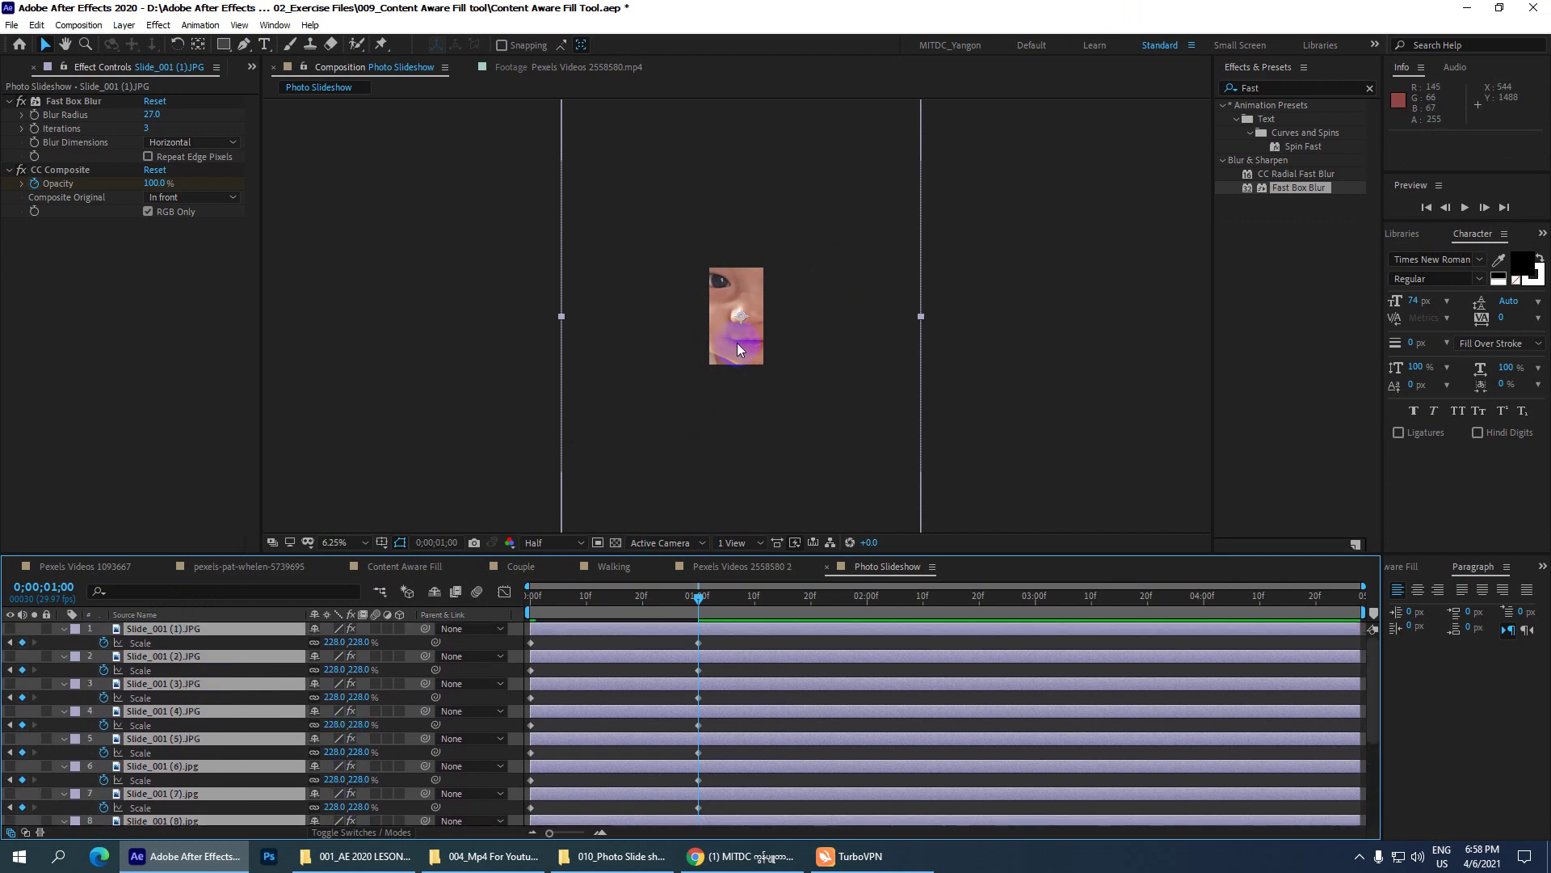
{"action": "scroll", "coordinate": [736, 315], "scroll_direction": "up", "scroll_amount": 1}
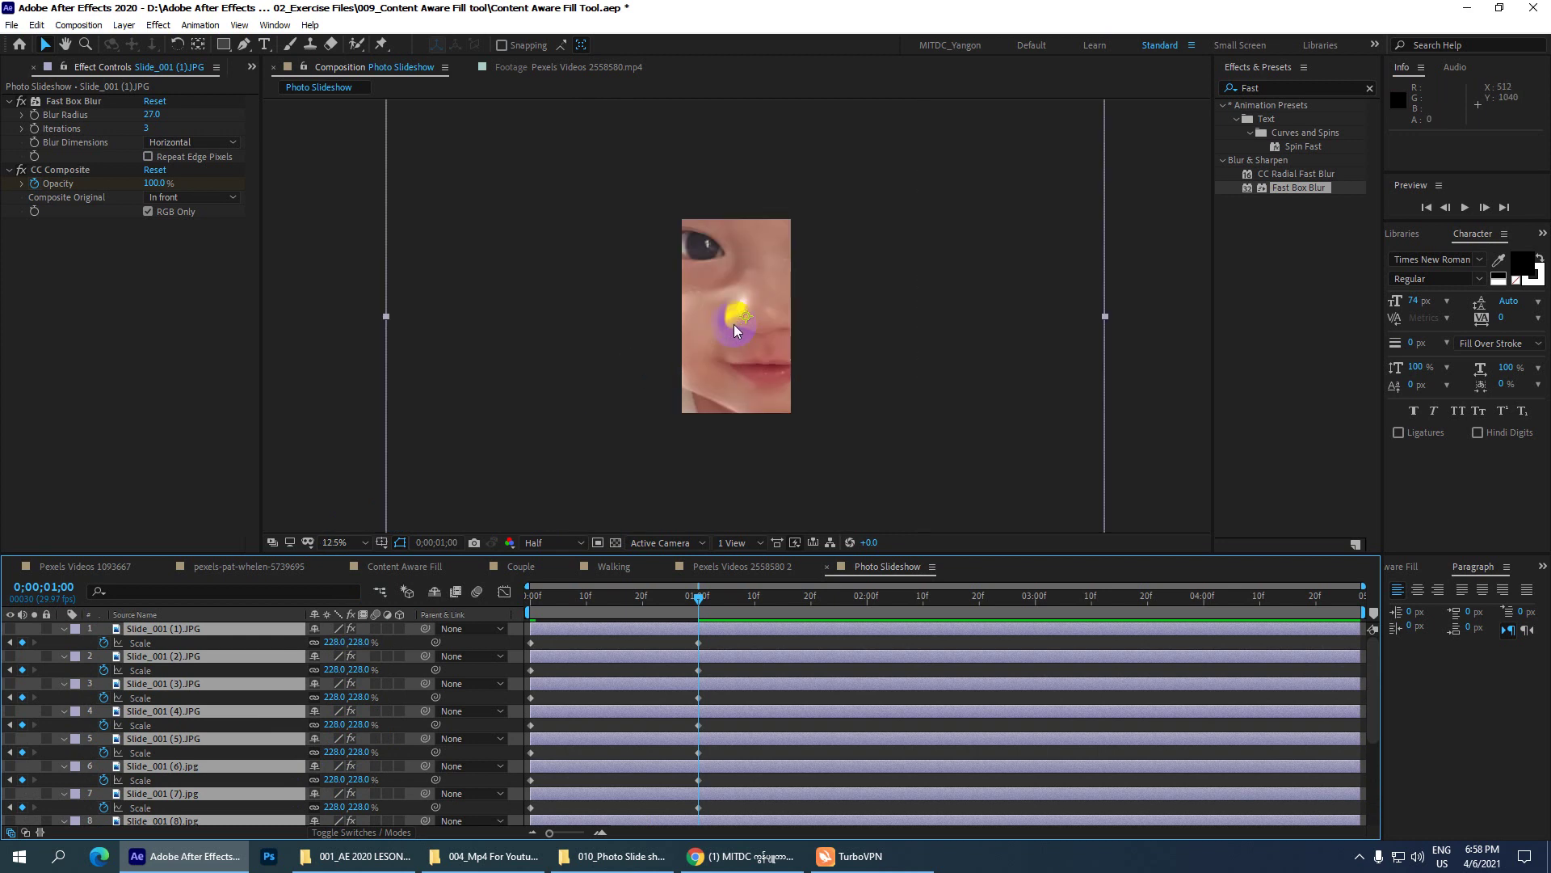
{"action": "scroll", "coordinate": [734, 331], "scroll_direction": "down", "scroll_amount": 2}
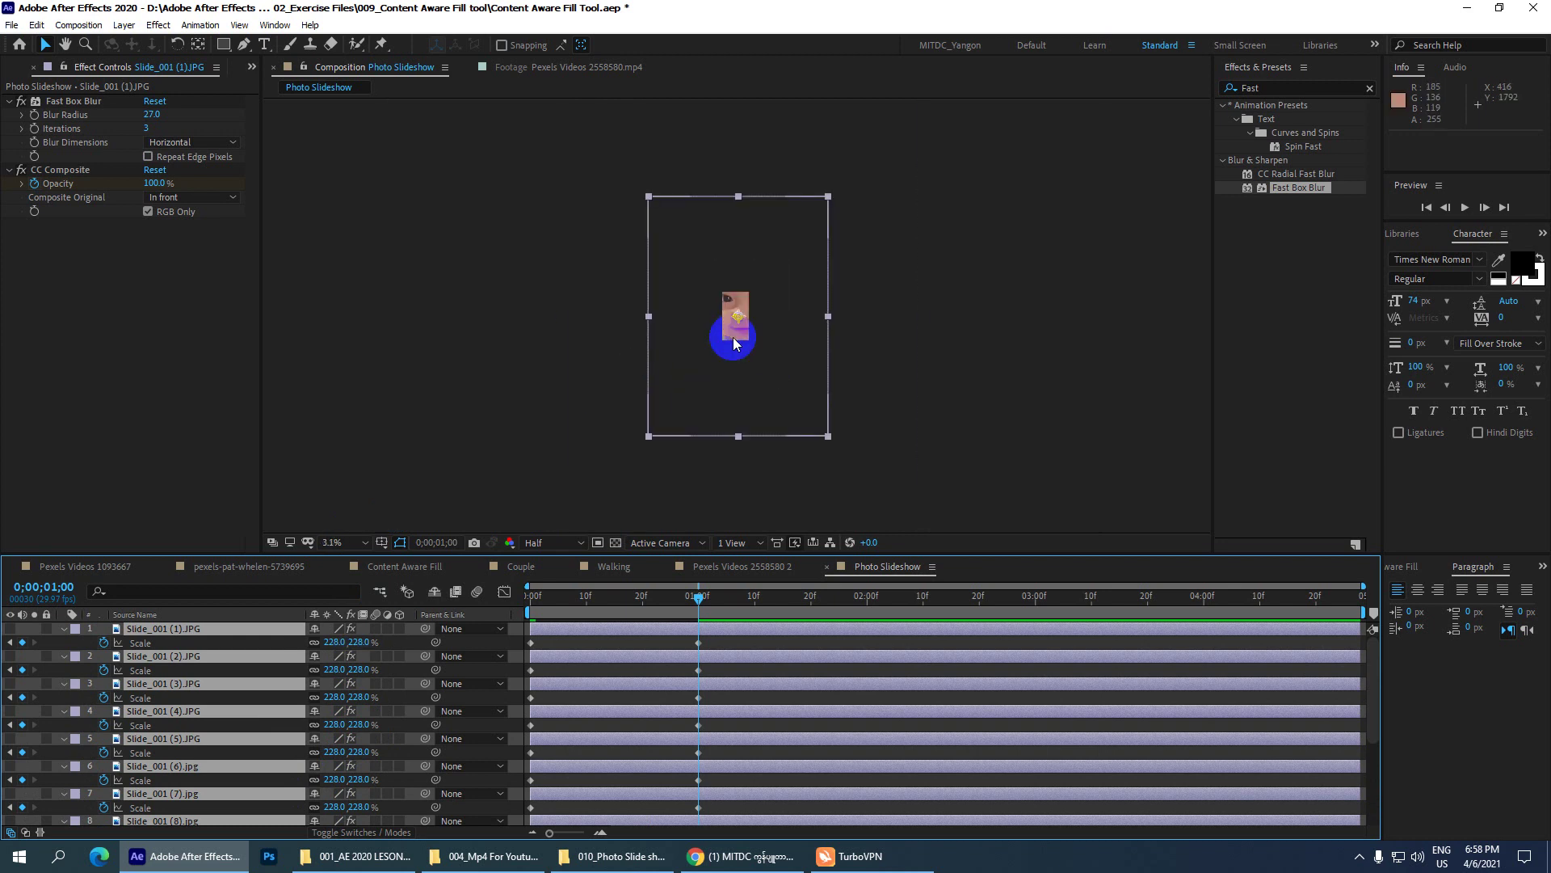
- Select the Scale properties of layers 1 through 5
{"action": "left_click", "coordinate": [137, 698]}
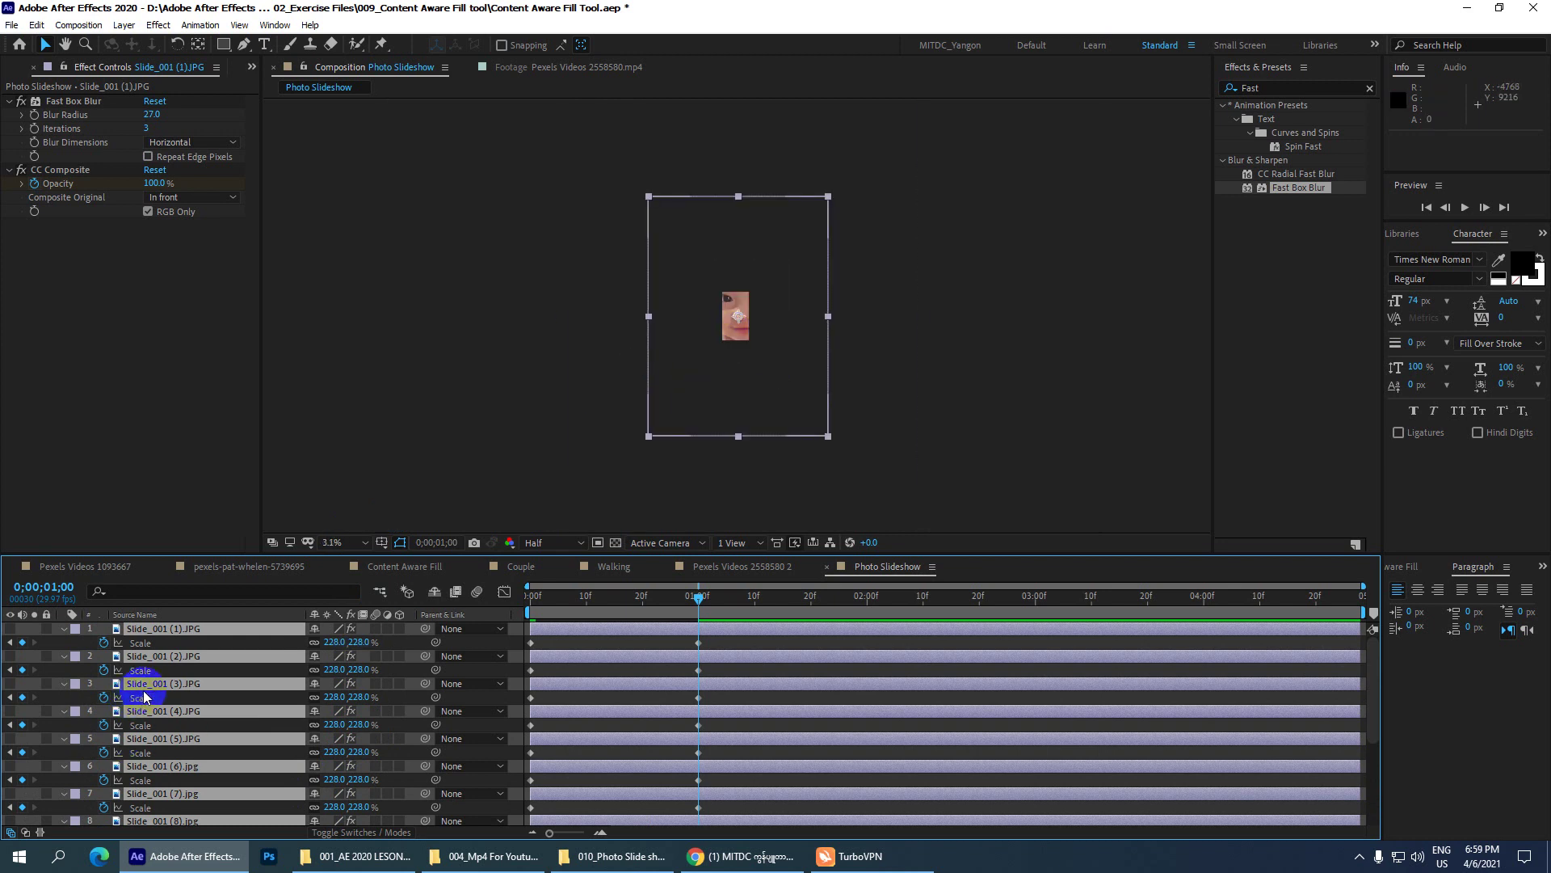
{"action": "left_click", "coordinate": [119, 731]}
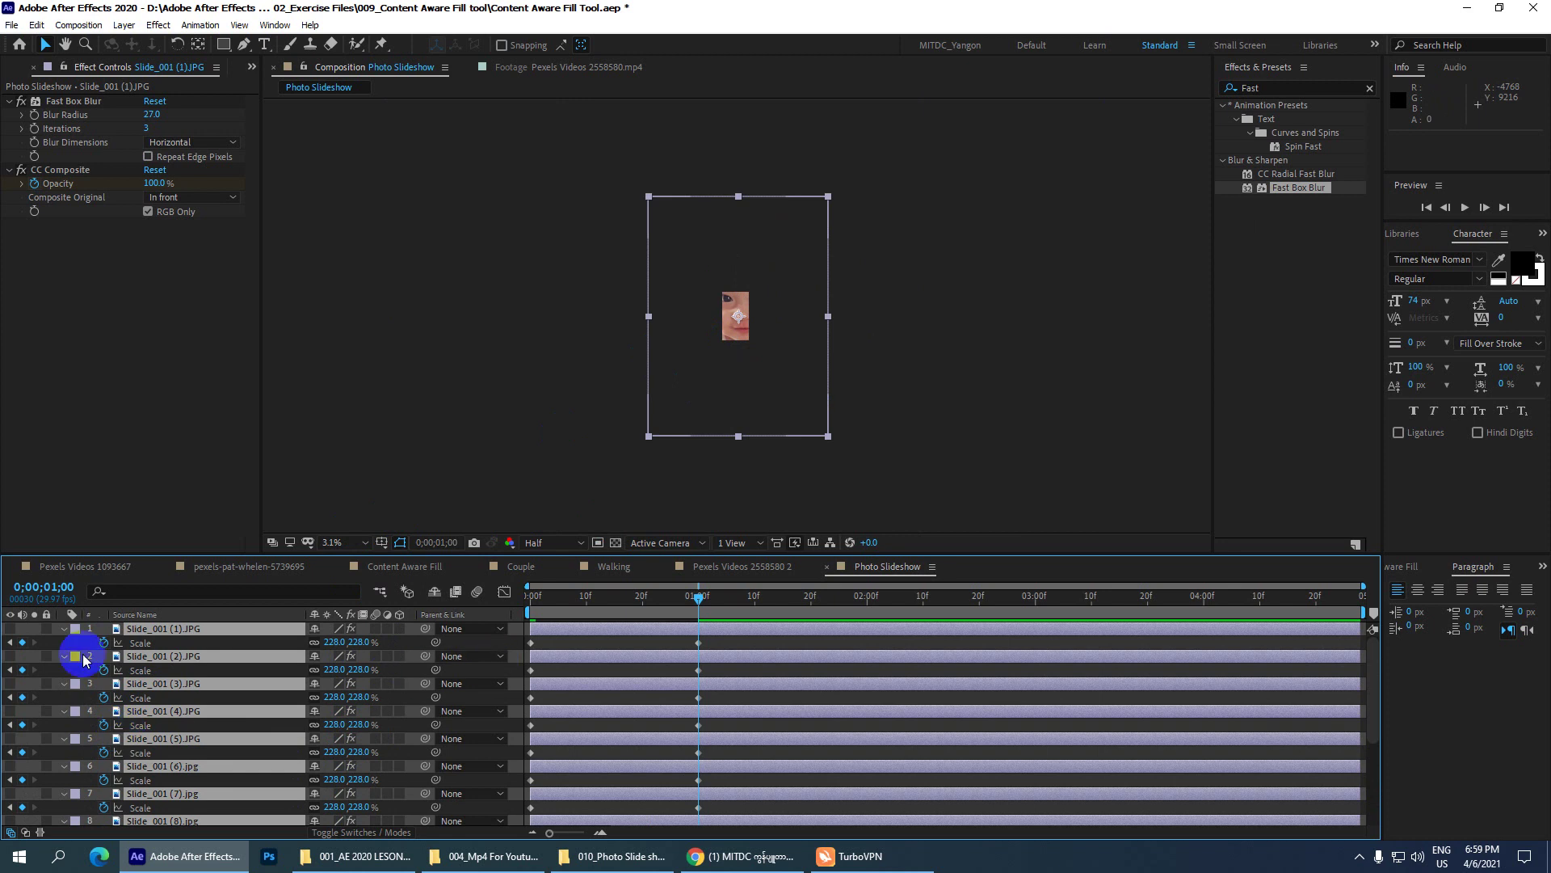
{"action": "mouse_move", "coordinate": [51, 657]}
{"action": "left_mouse_down"}
{"action": "mouse_move", "coordinate": [135, 707]}
{"action": "mouse_move", "coordinate": [162, 642]}
{"action": "left_mouse_up"}
{"action": "left_click", "coordinate": [698, 642]}
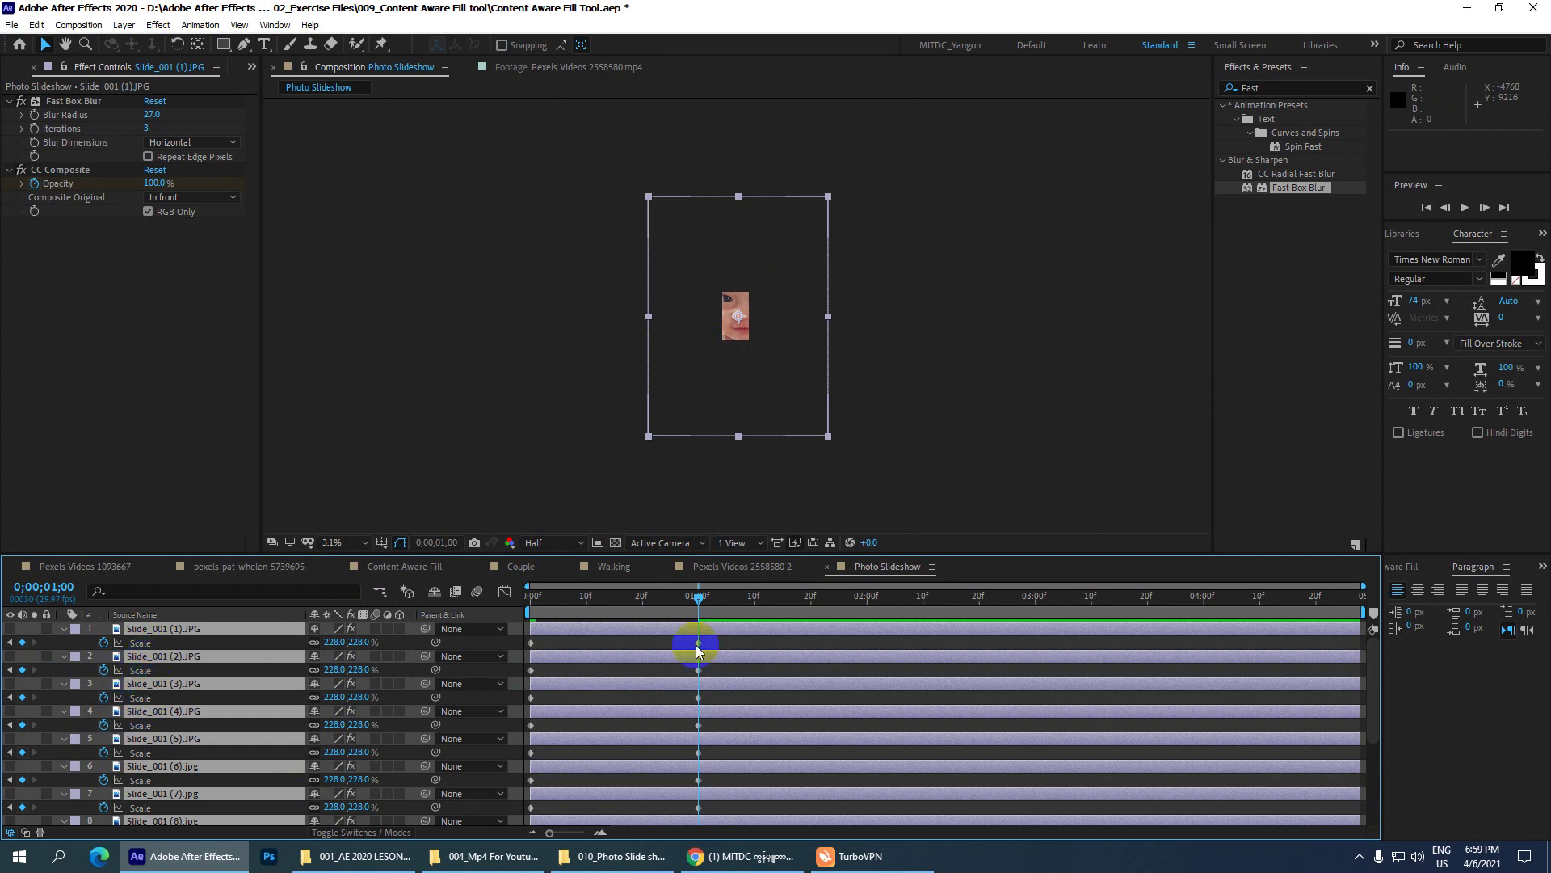
{"action": "left_click", "coordinate": [139, 644]}
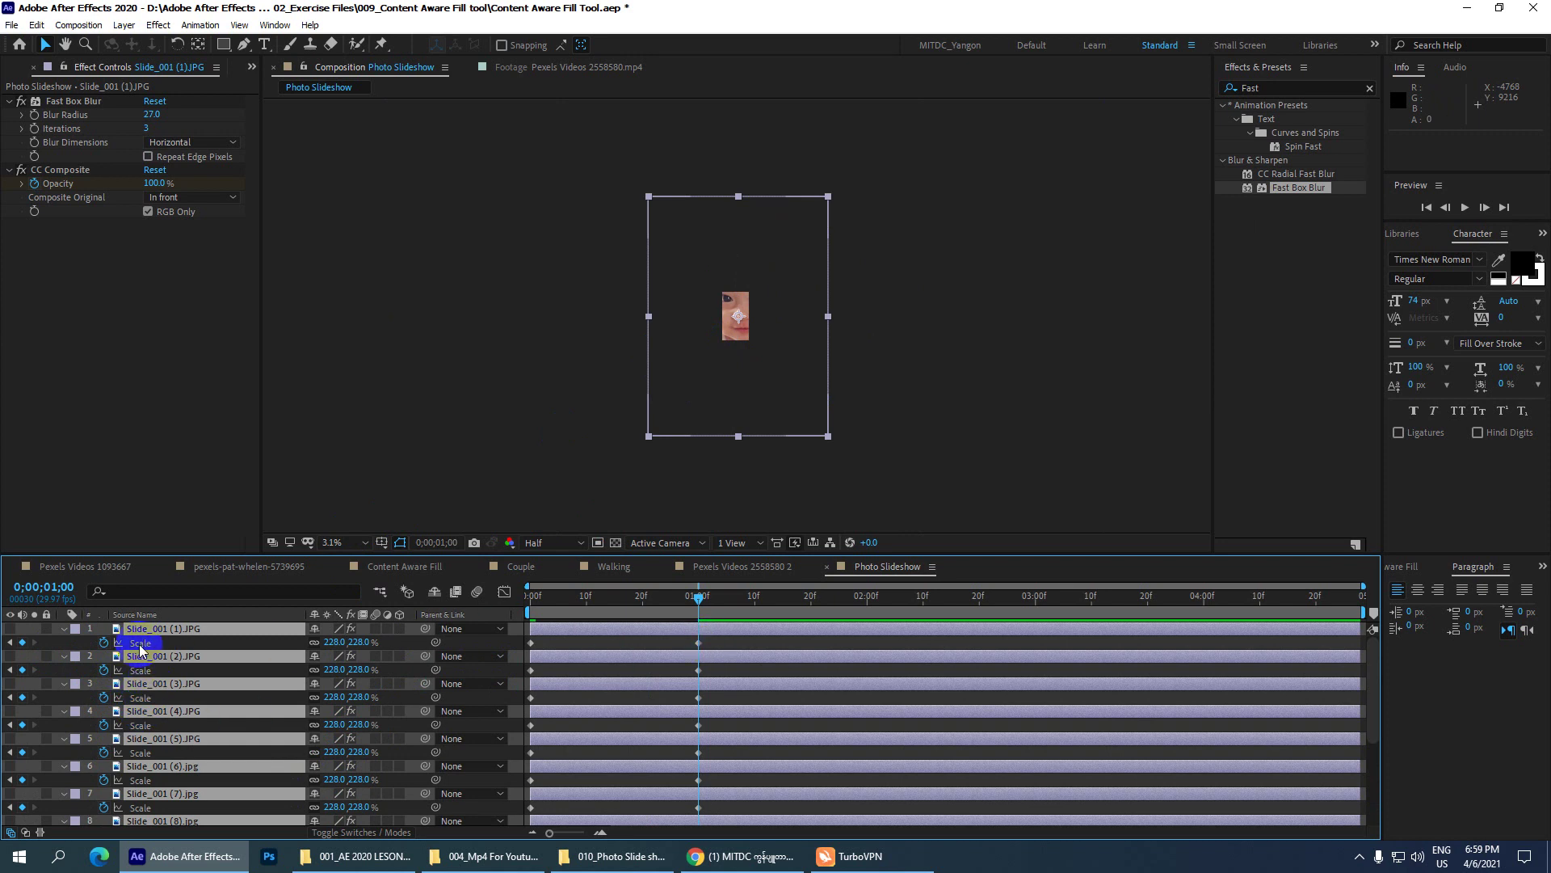
{"action": "left_click", "coordinate": [144, 669], "text": "shift"}
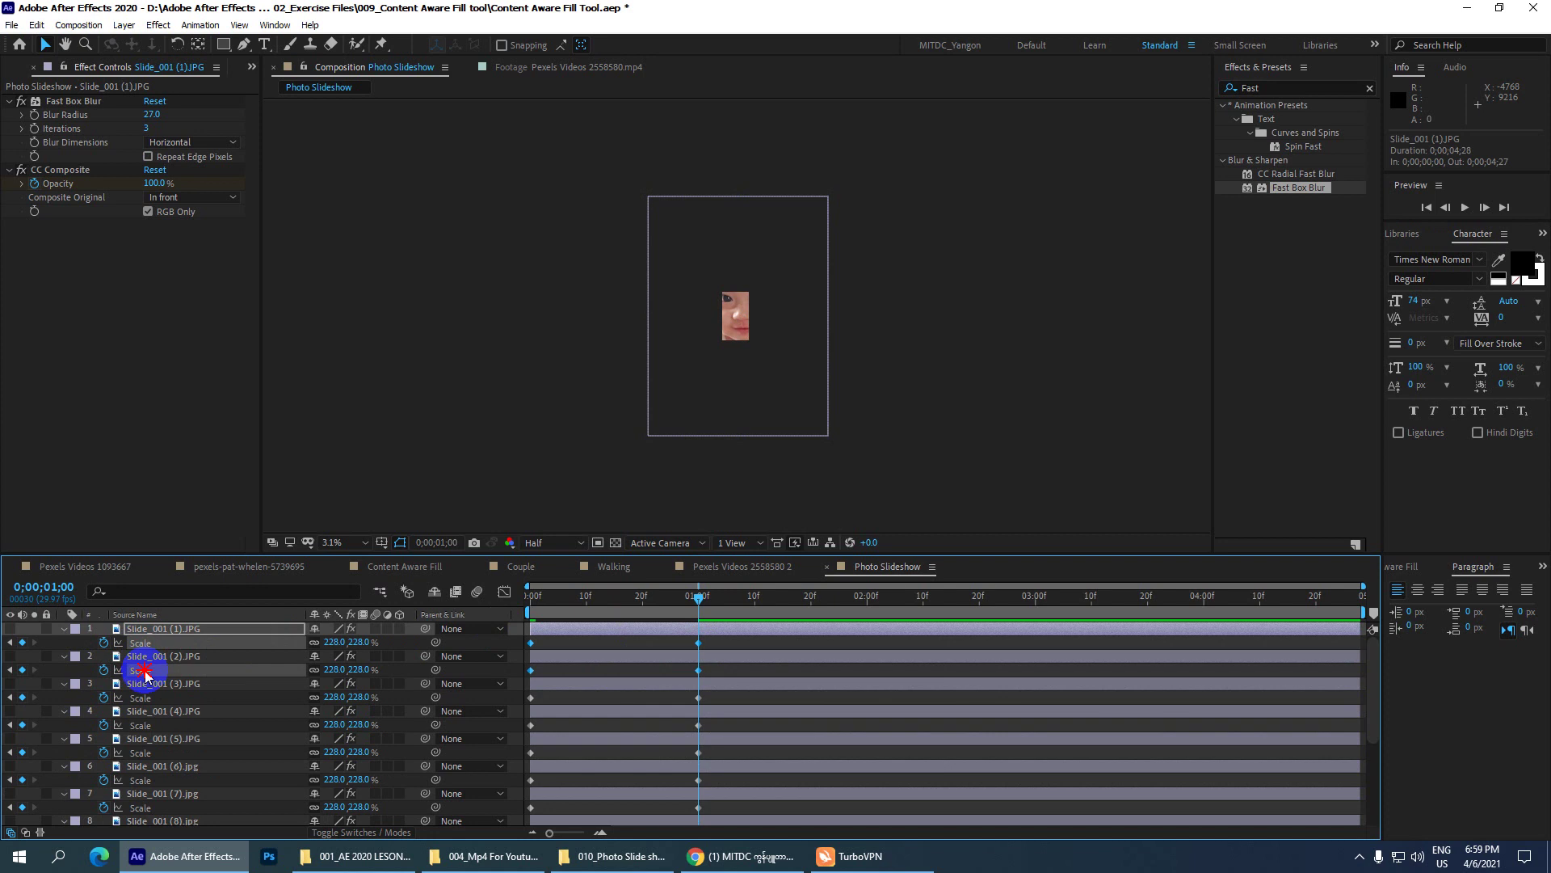
{"action": "left_click", "coordinate": [150, 697], "text": "shift"}
{"action": "left_click", "coordinate": [143, 723], "text": "shift"}
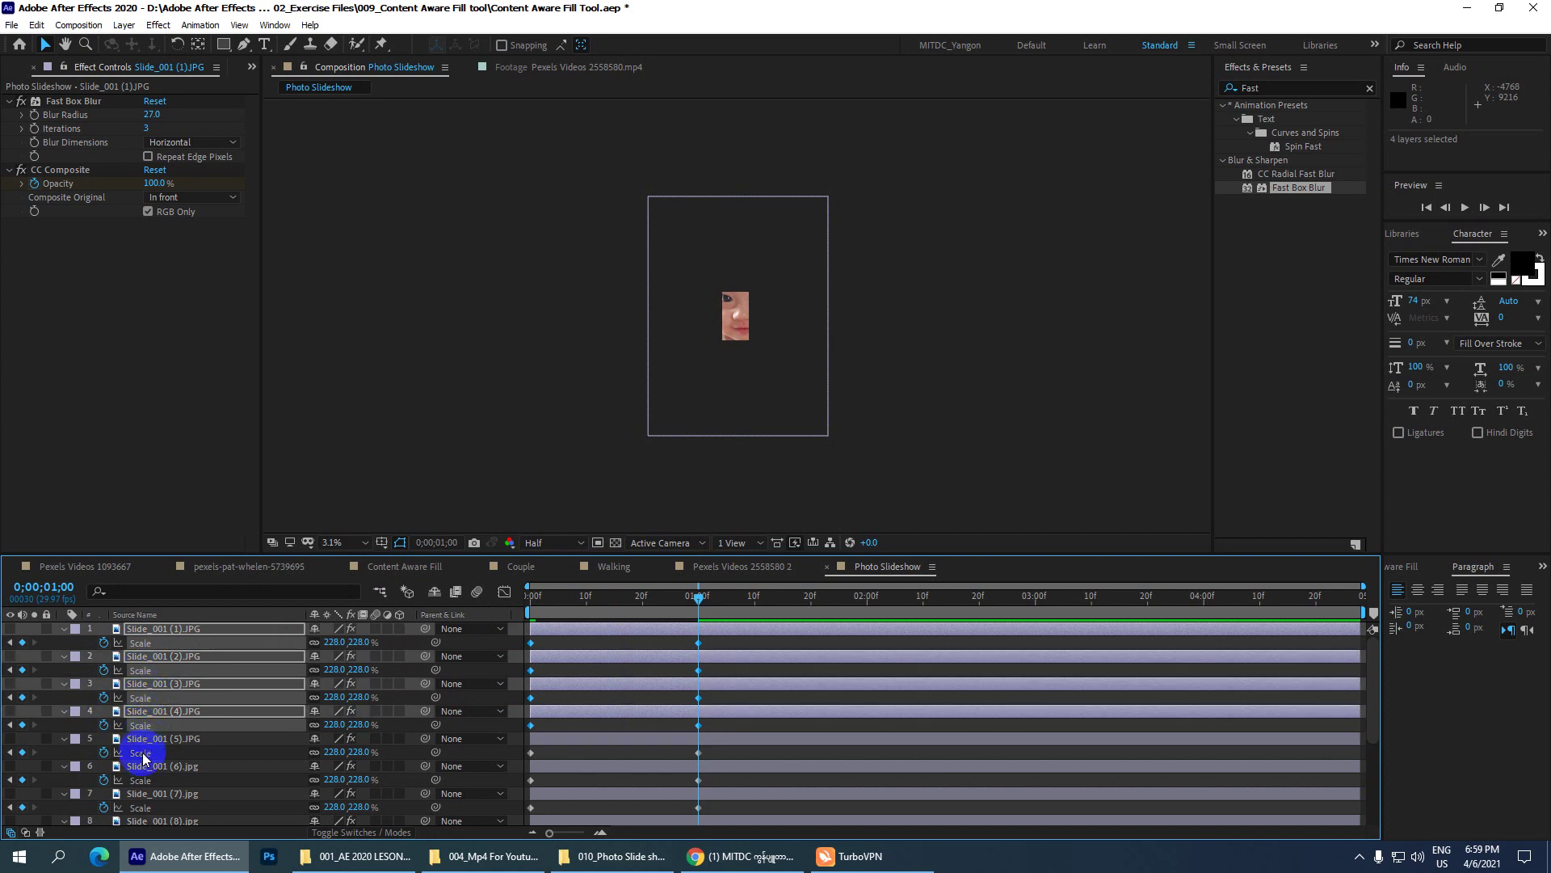
{"action": "left_click", "coordinate": [142, 751], "text": "shift"}
- Add the Scale properties of layers 6–13 to the selection and delete their keyframes
{"action": "scroll", "coordinate": [229, 754], "scroll_direction": "down", "scroll_amount": 1}
{"action": "left_click", "coordinate": [141, 739], "text": "shift"}
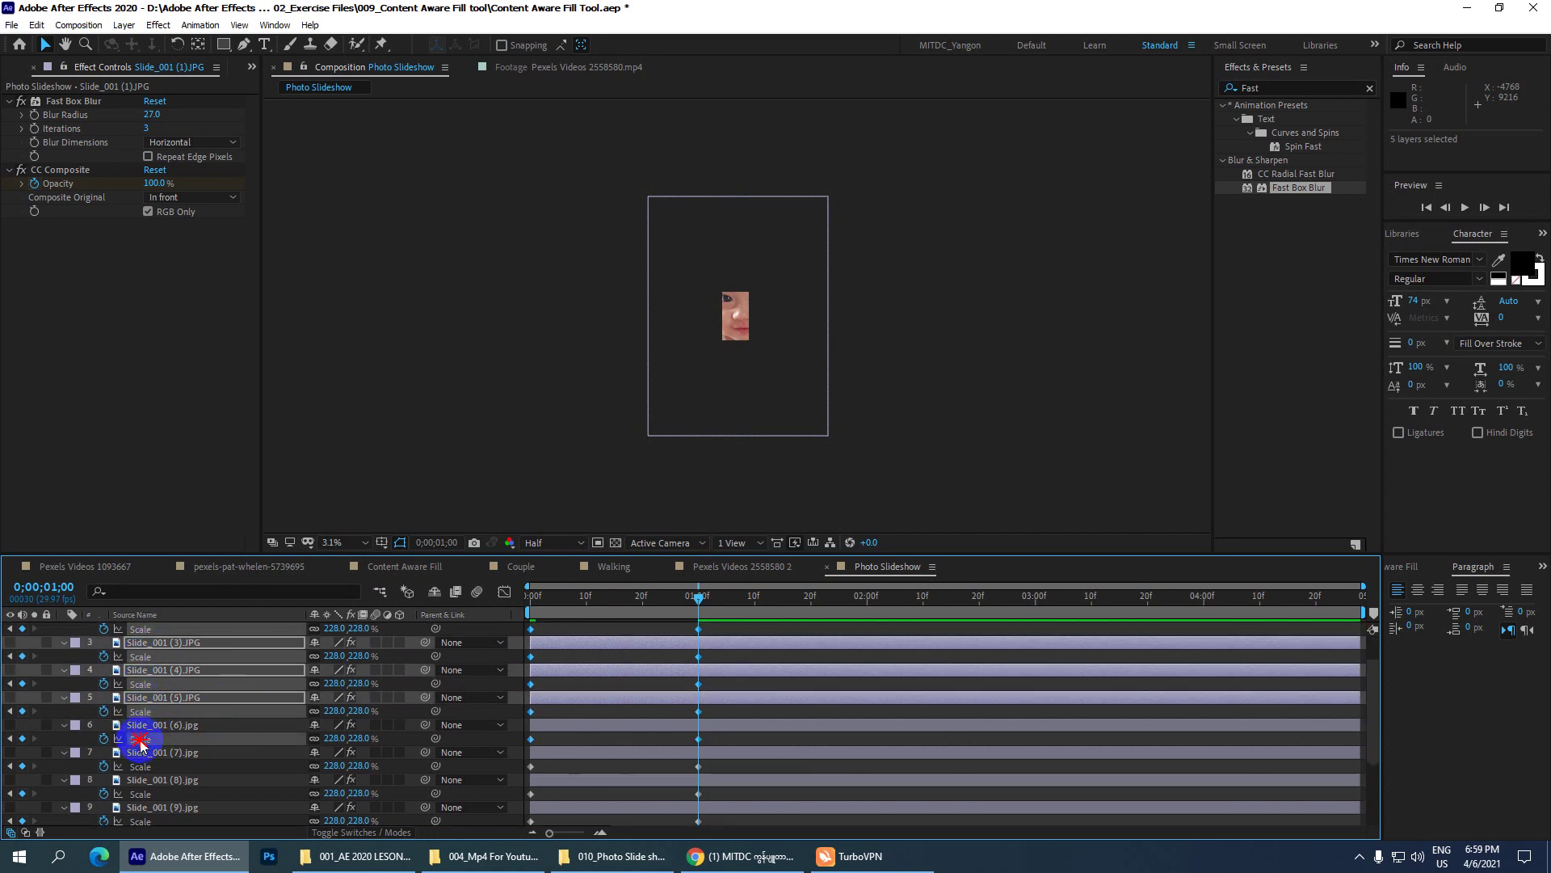
{"action": "left_click", "coordinate": [144, 768], "text": "shift"}
{"action": "scroll", "coordinate": [225, 727], "scroll_direction": "down", "scroll_amount": 2}
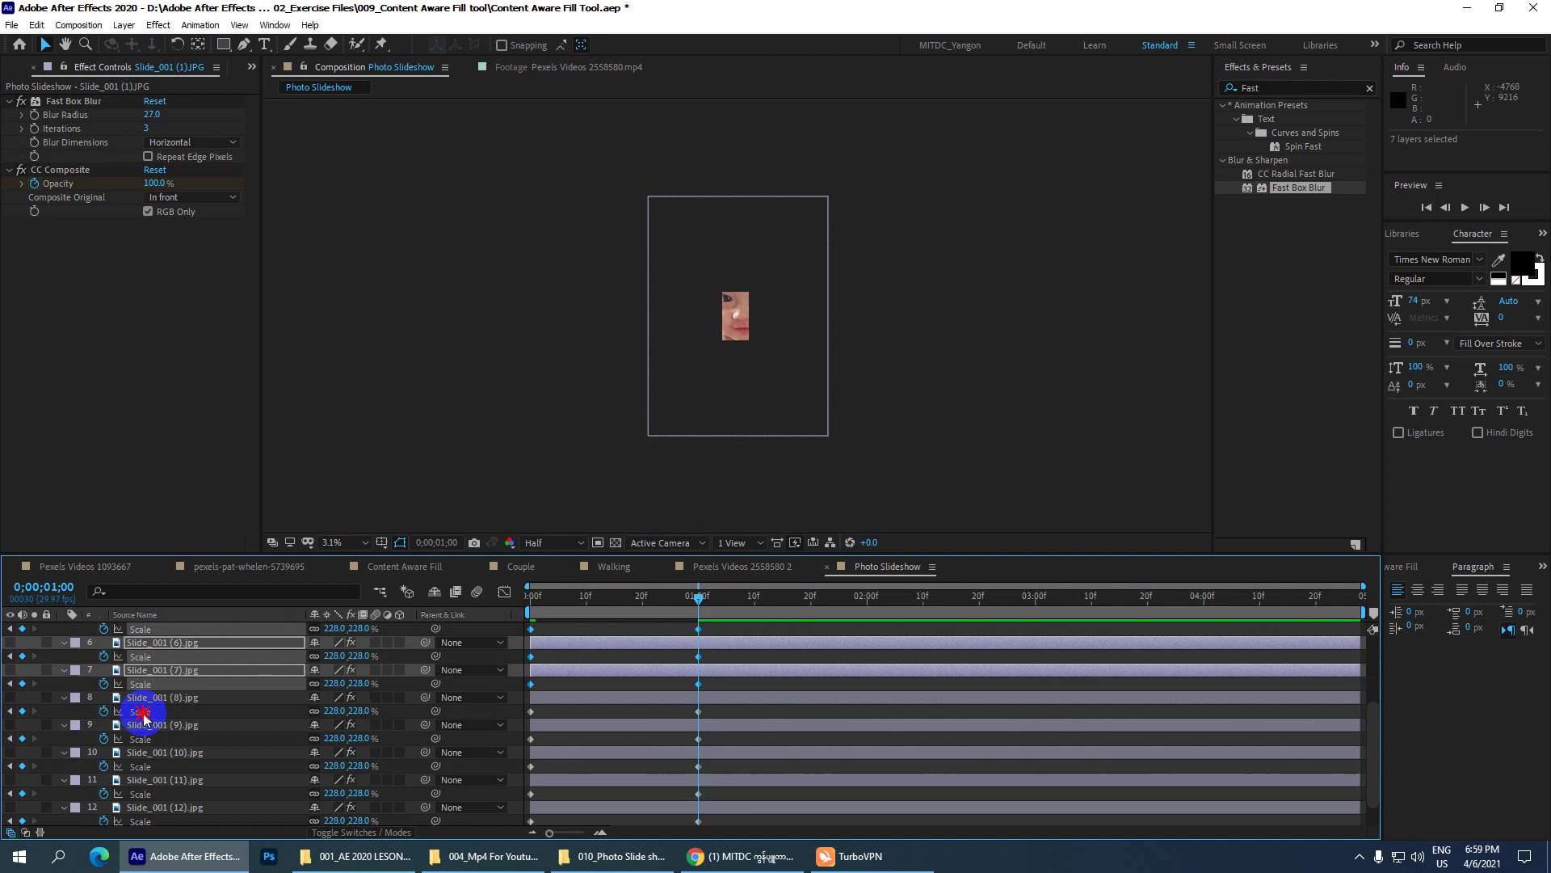
{"action": "left_click", "coordinate": [142, 710], "text": "shift"}
{"action": "left_click", "coordinate": [142, 739], "text": "shift"}
{"action": "scroll", "coordinate": [194, 731], "scroll_direction": "down", "scroll_amount": 1}
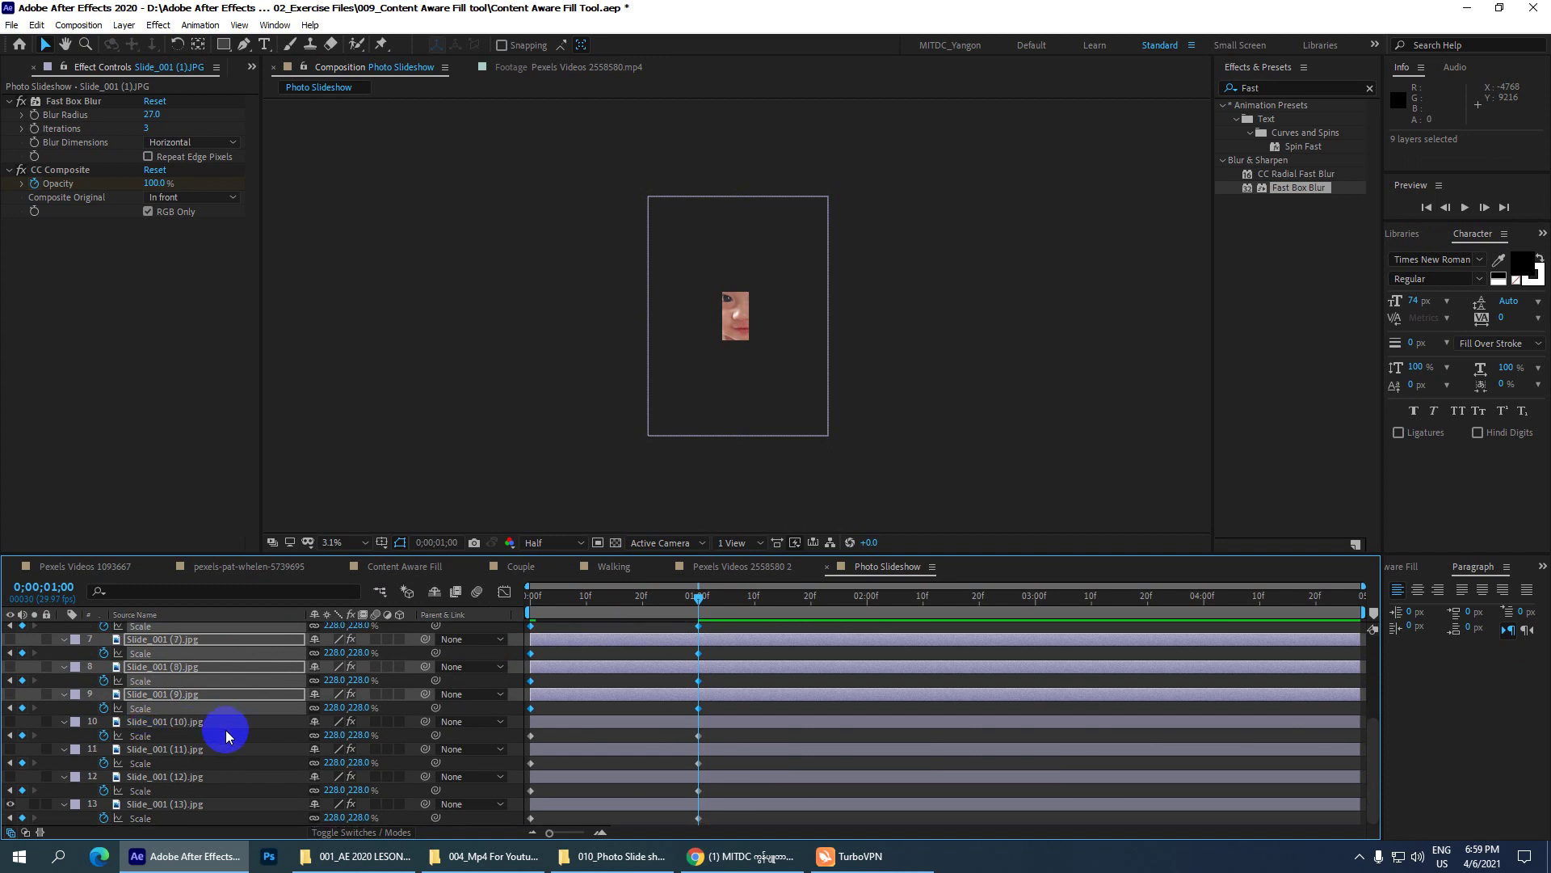
{"action": "left_click", "coordinate": [141, 734], "text": "shift"}
{"action": "left_click", "coordinate": [141, 763], "text": "shift"}
{"action": "left_click", "coordinate": [141, 790], "text": "shift"}
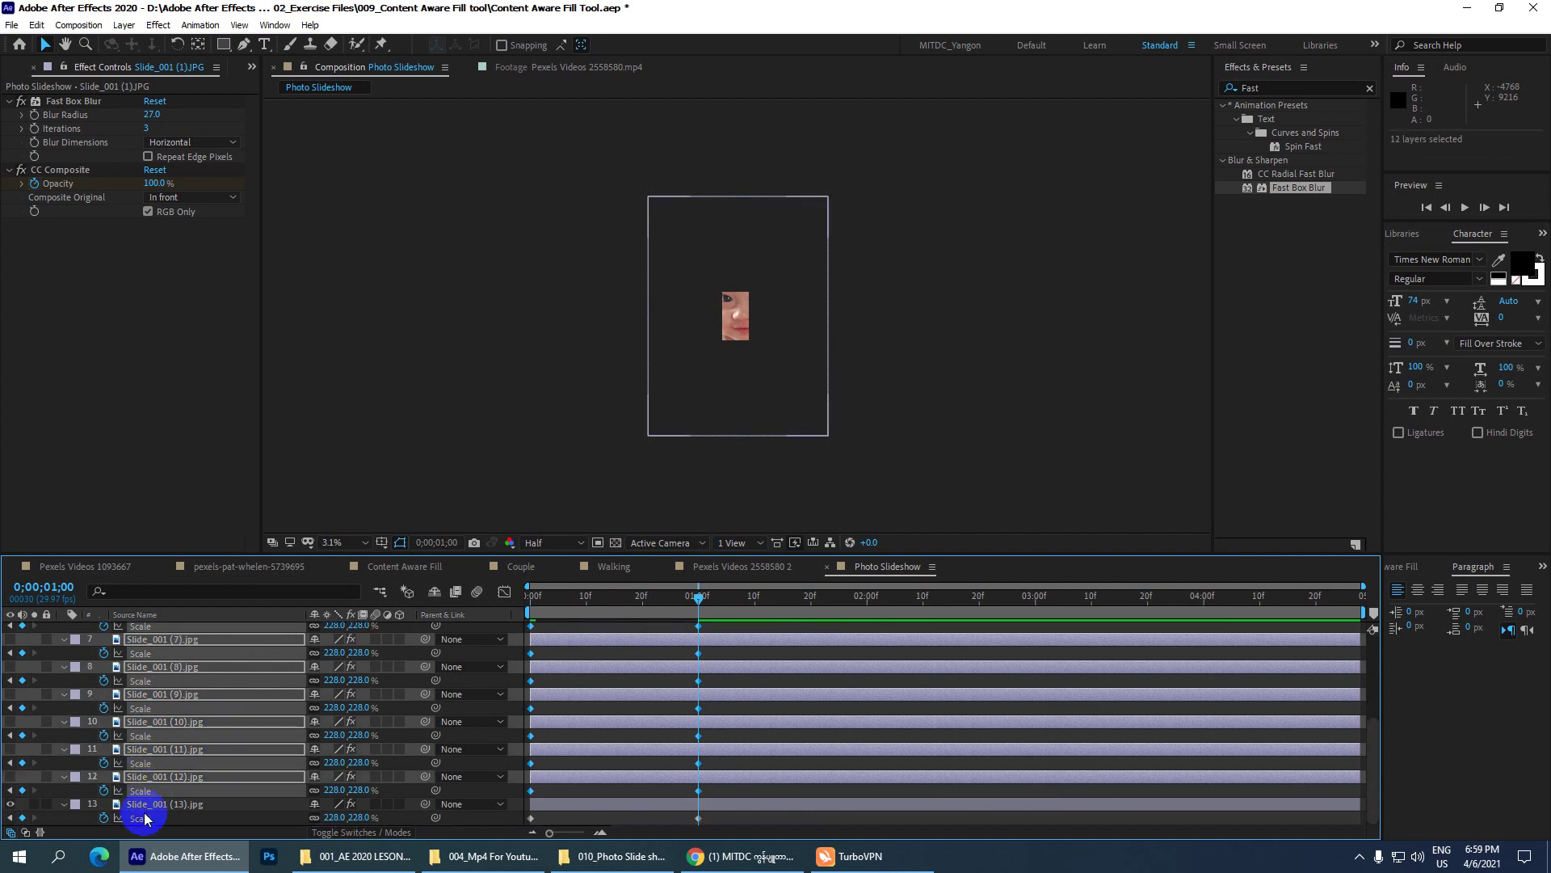
{"action": "left_click", "coordinate": [141, 818], "text": "shift"}
{"action": "scroll", "coordinate": [210, 703], "scroll_direction": "up", "scroll_amount": 5}
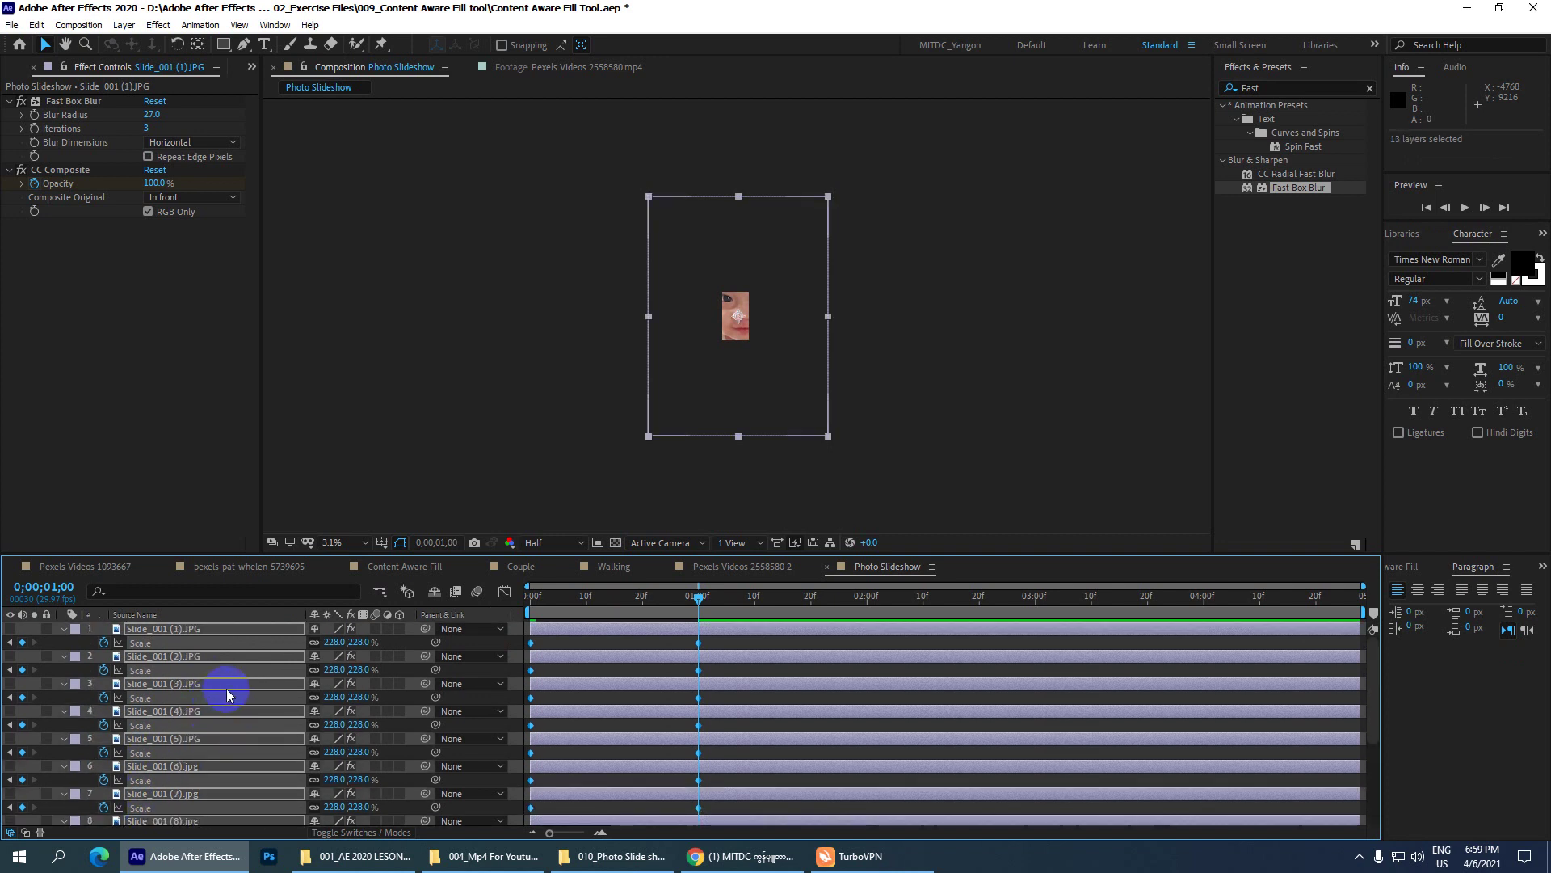
{"action": "key", "text": "Delete"}
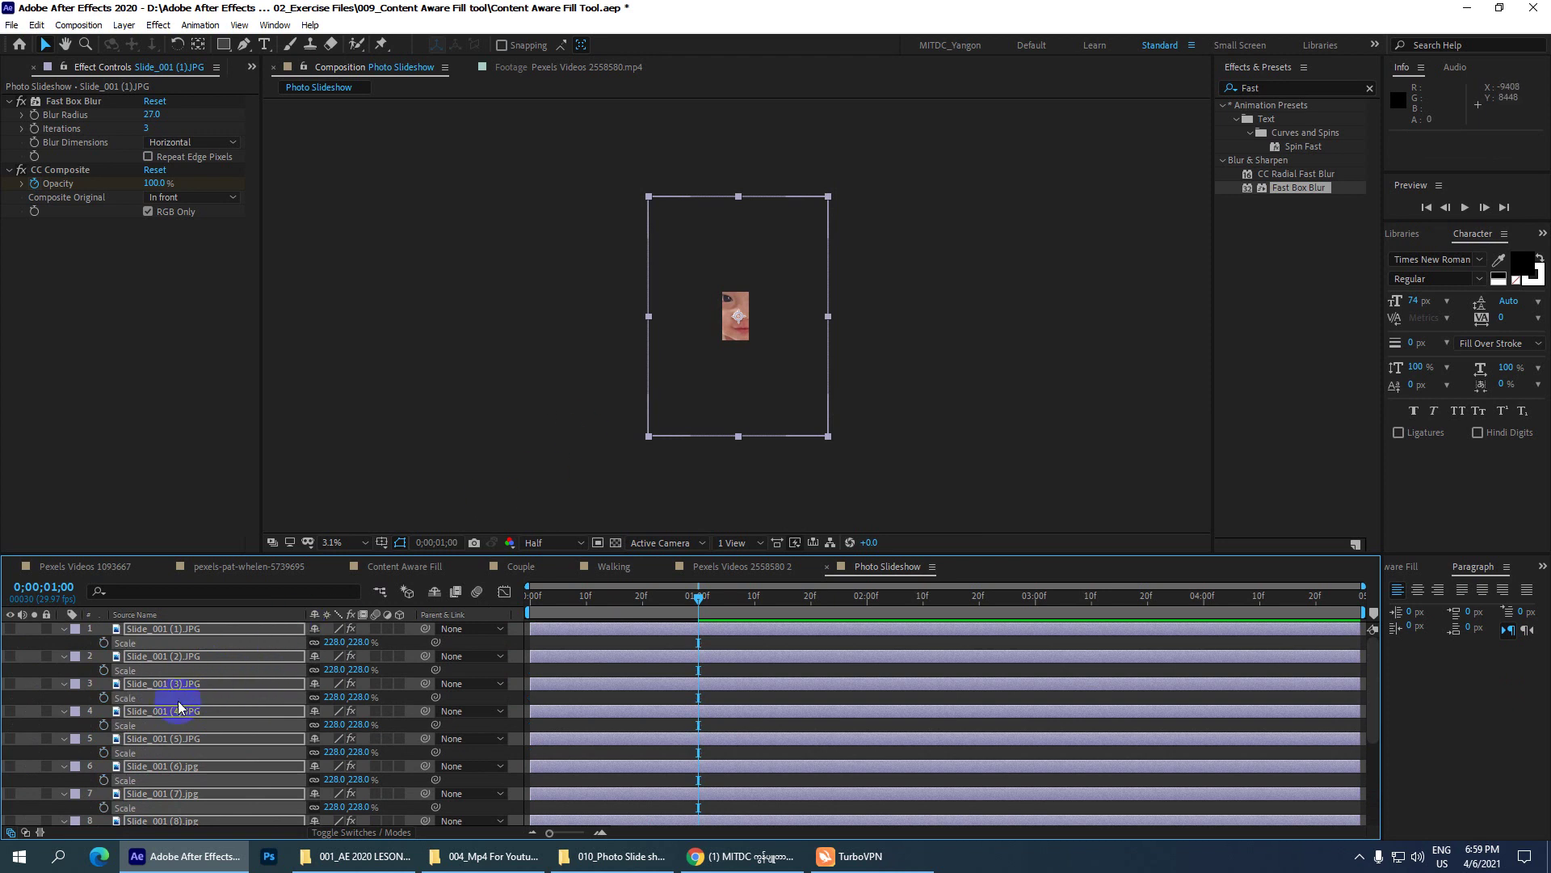
{"action": "scroll", "coordinate": [166, 630], "scroll_direction": "down", "scroll_amount": 5}
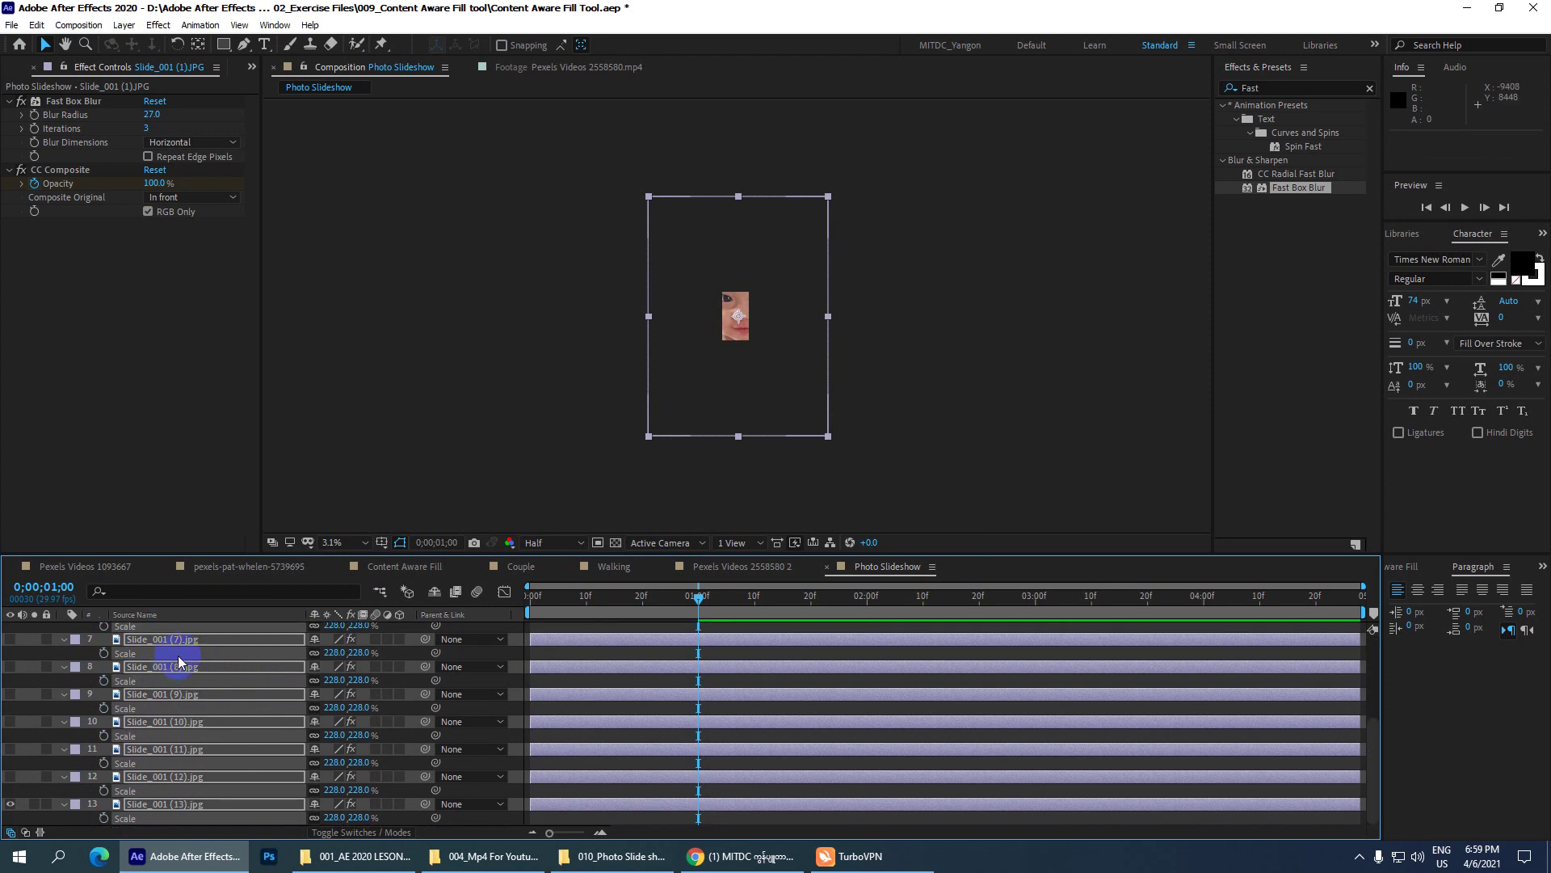
- Collapse the Scale rows and apply Fit to Comp Width to all 13 selected layers
{"action": "key", "text": "s"}
{"action": "left_click_drag", "start_coordinate": [171, 812], "coordinate": [170, 636]}
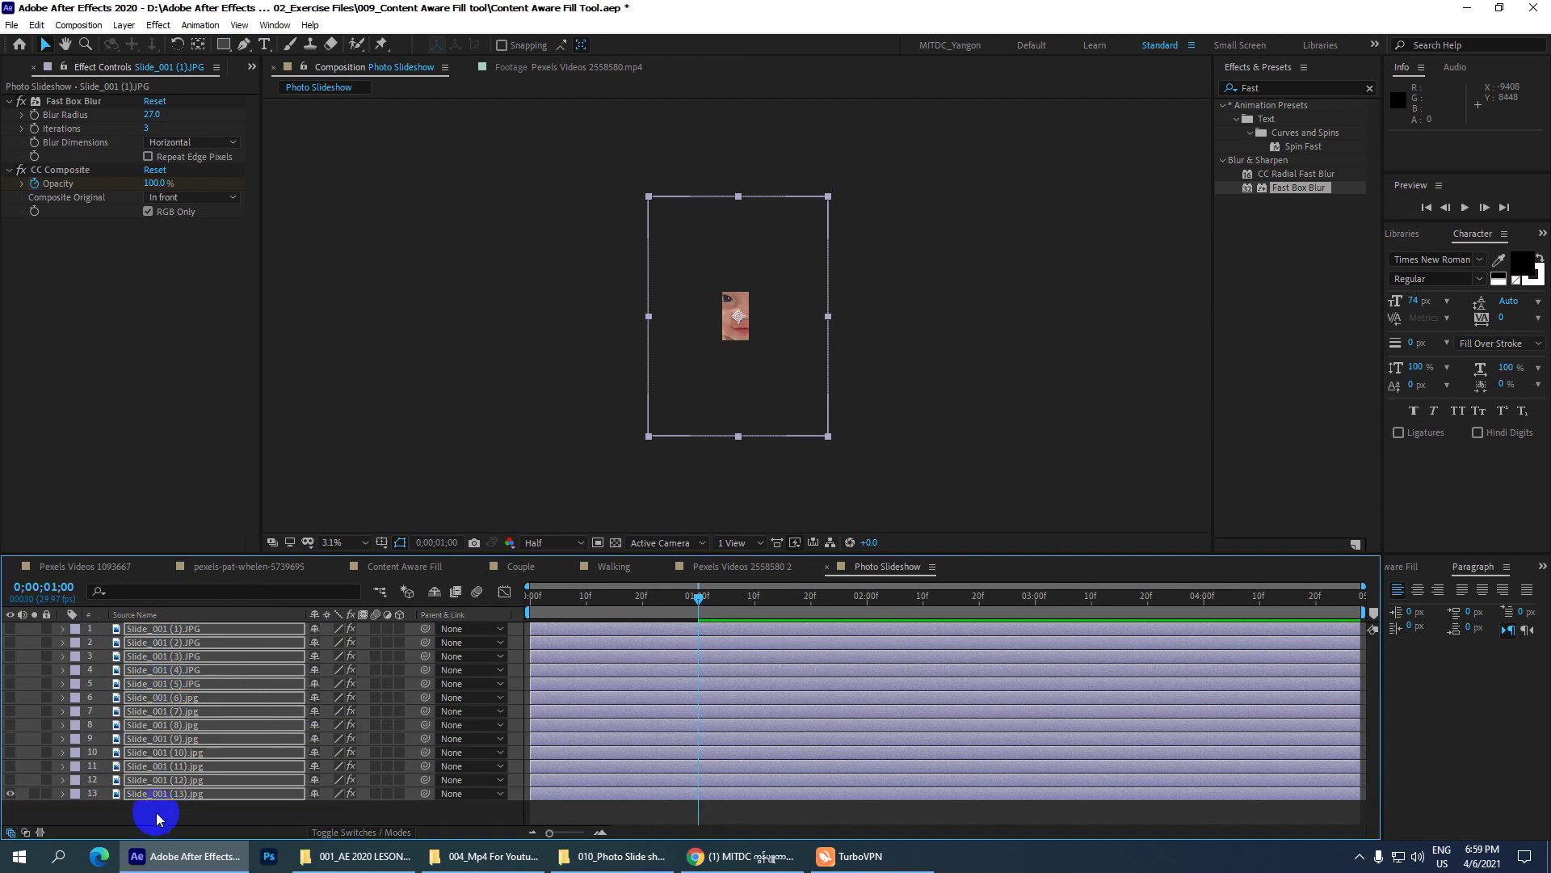
{"action": "right_click", "coordinate": [175, 631]}
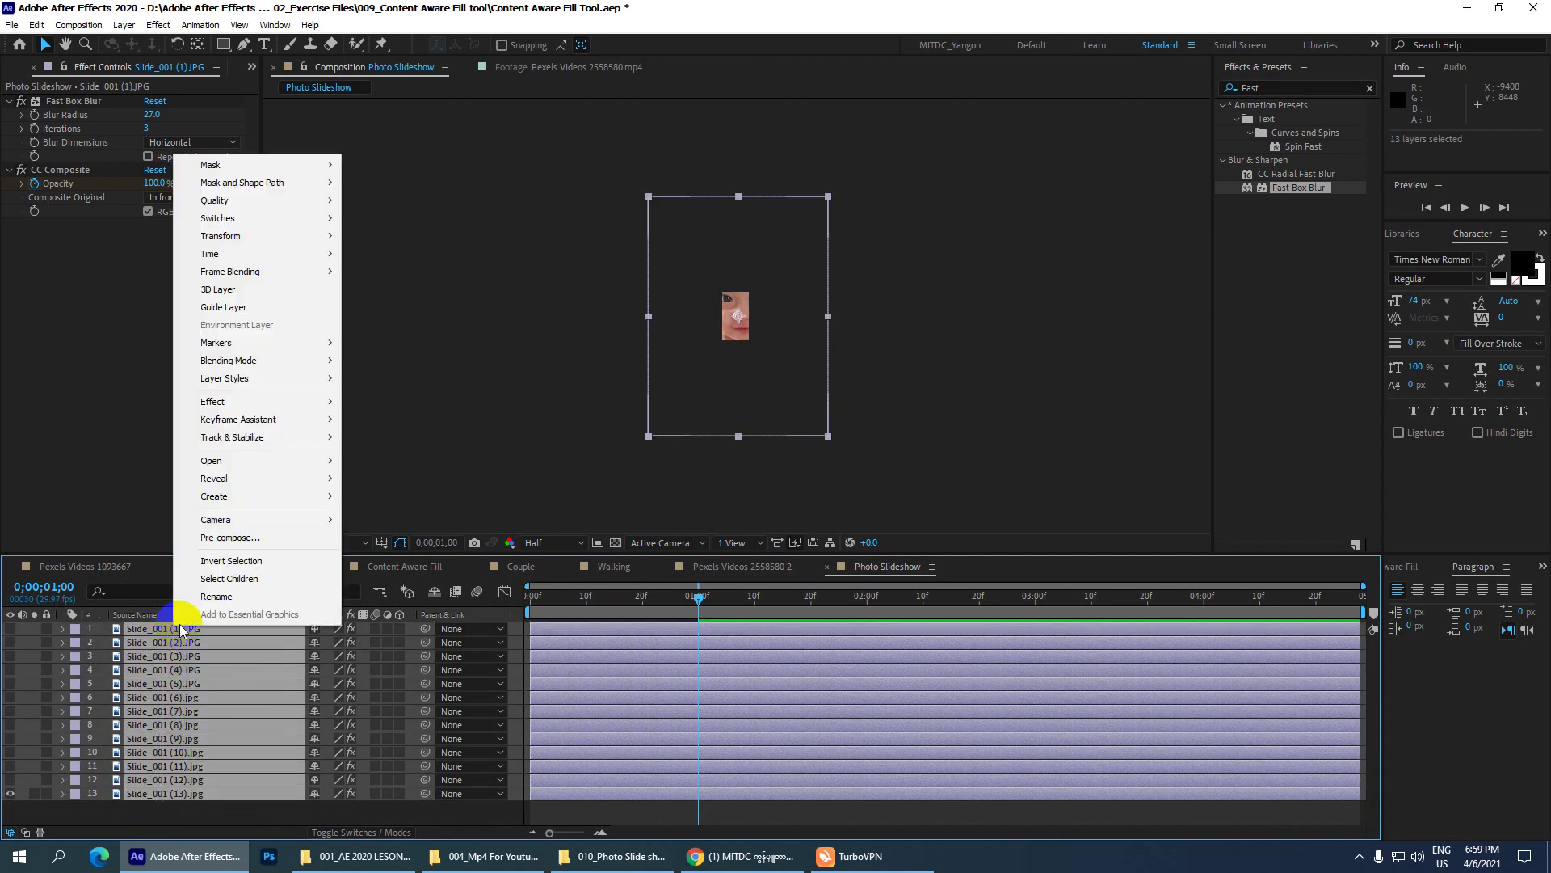
{"action": "mouse_move", "coordinate": [262, 234]}
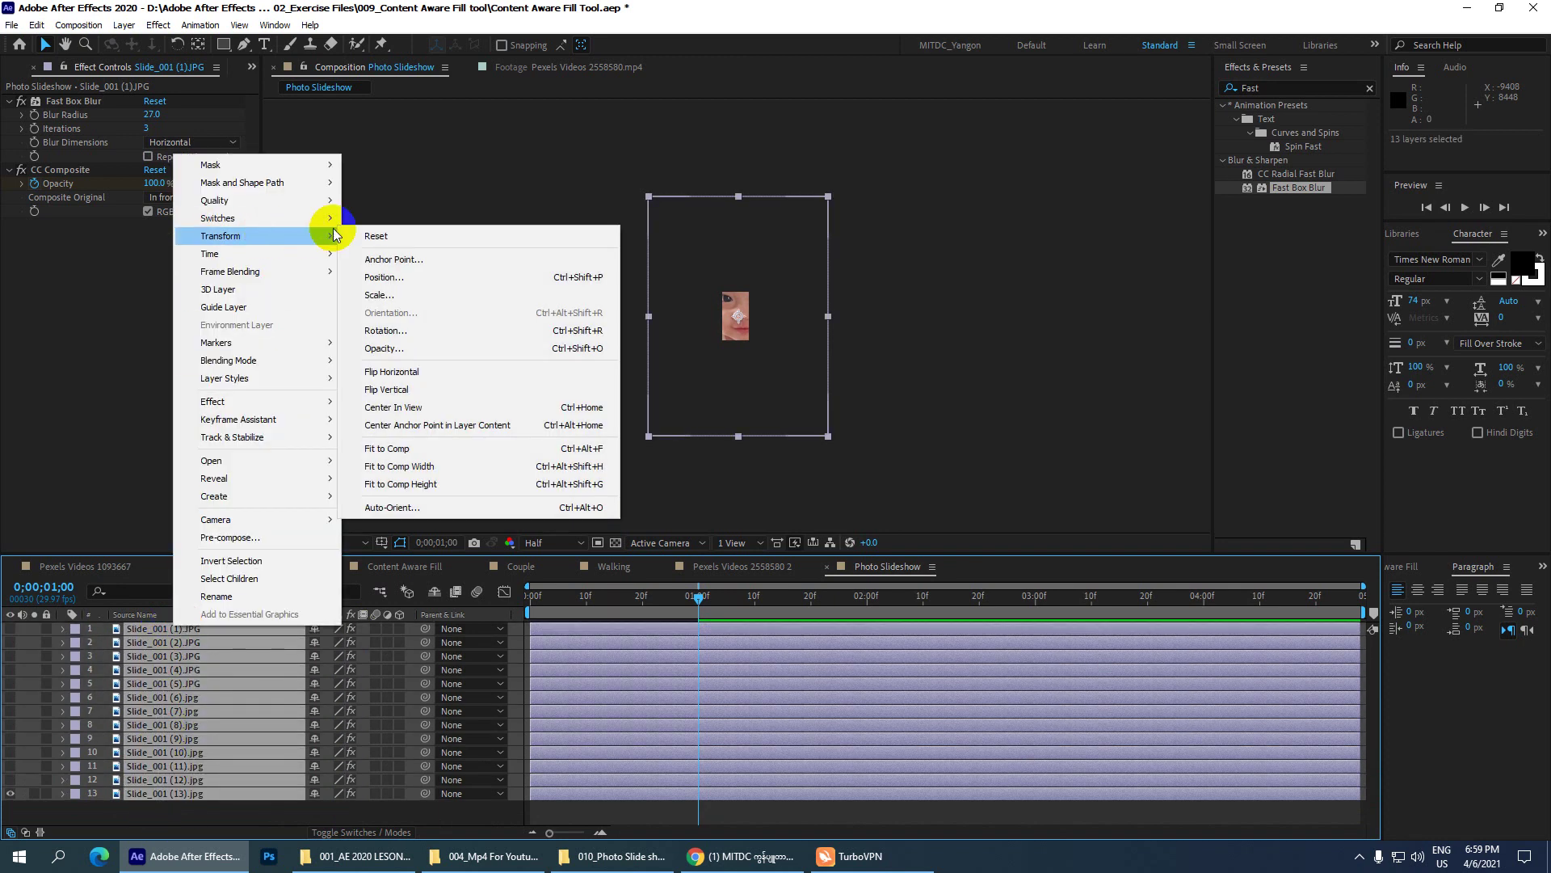
{"action": "left_click", "coordinate": [587, 466]}
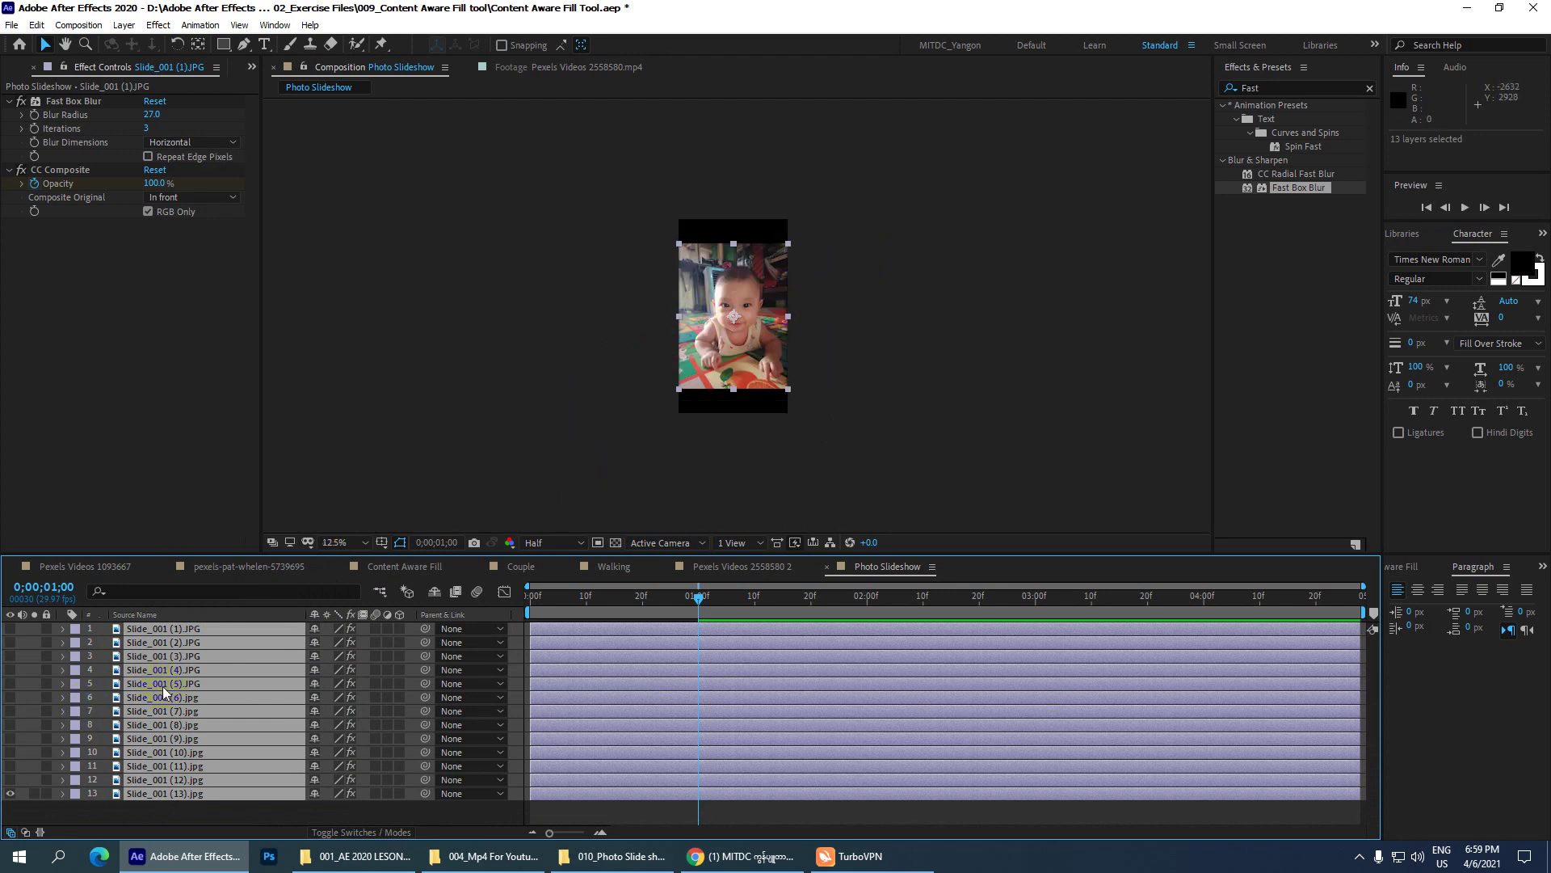
- Turn layers 5–12 back on and reapply Fit to Comp Width to every layer
{"action": "left_click_drag", "start_coordinate": [11, 779], "coordinate": [10, 628]}
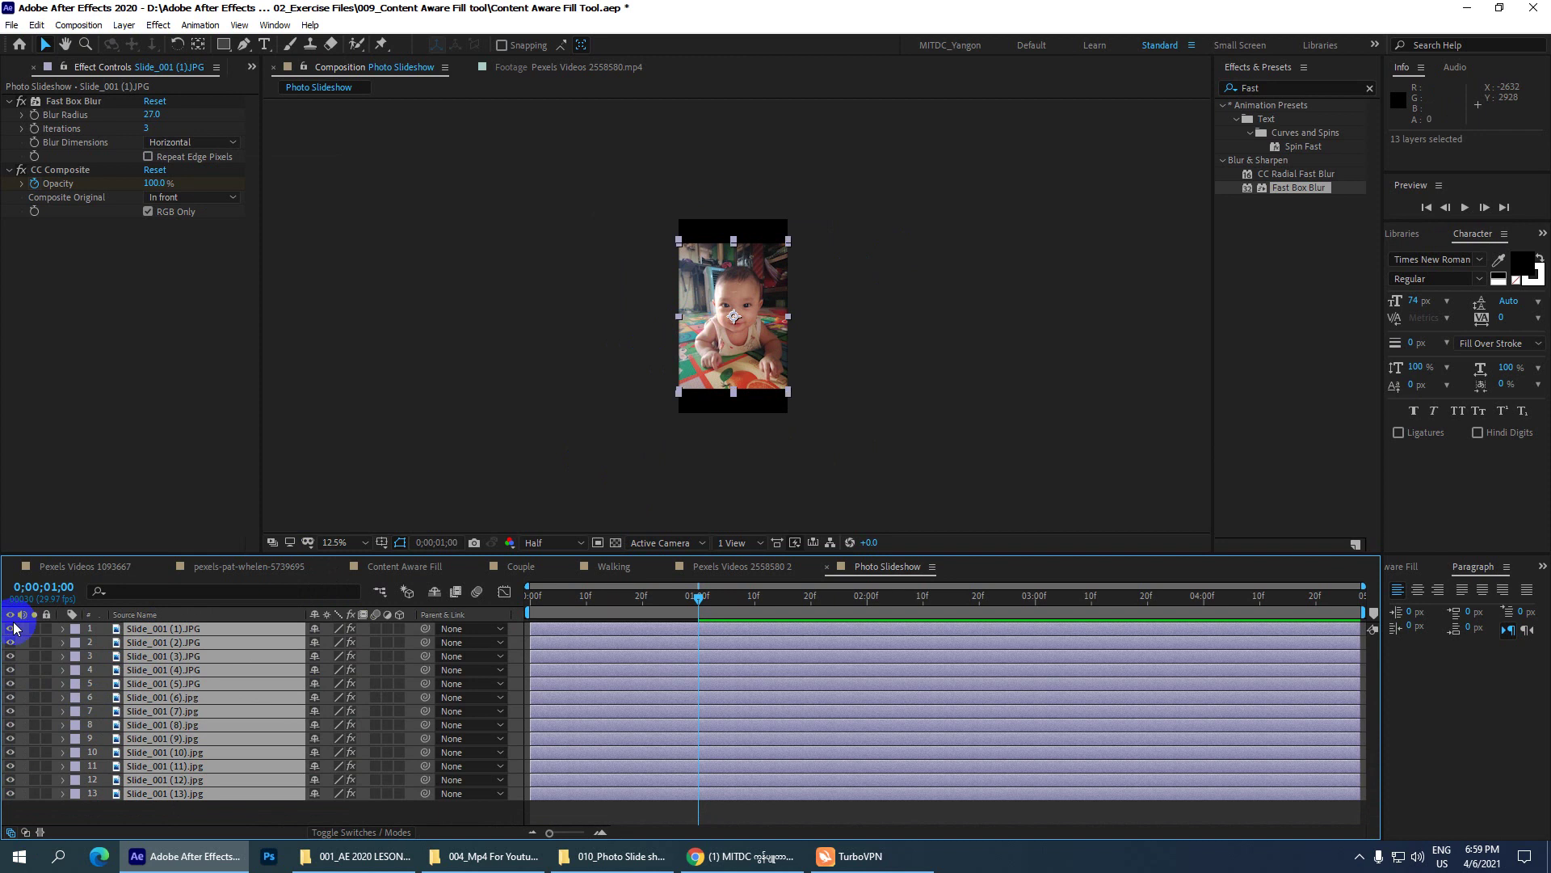
{"action": "left_click", "coordinate": [89, 687]}
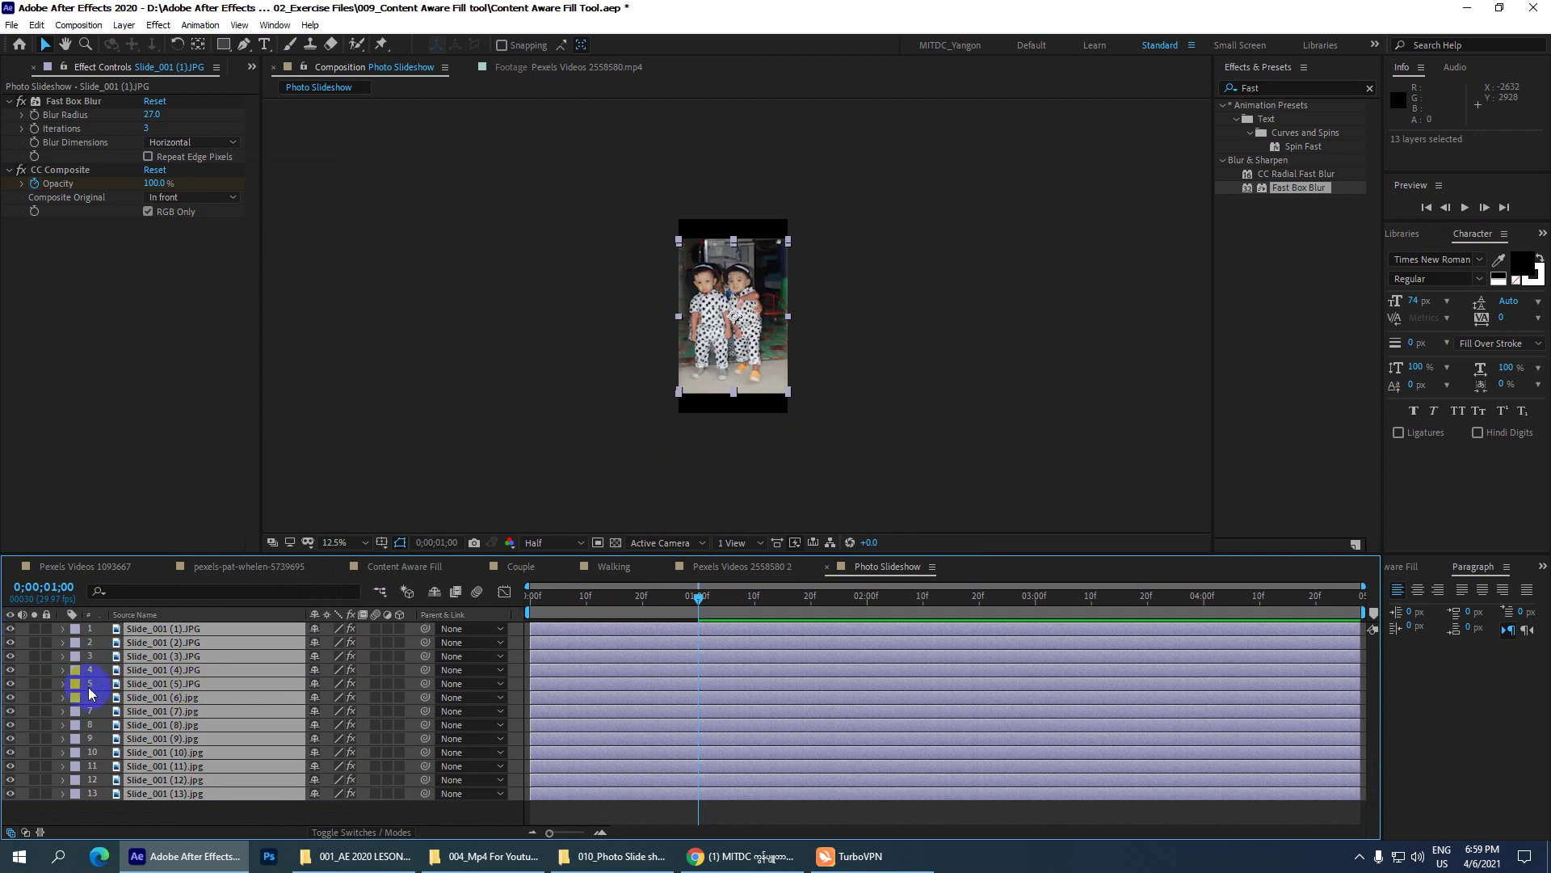
{"action": "right_click", "coordinate": [215, 628]}
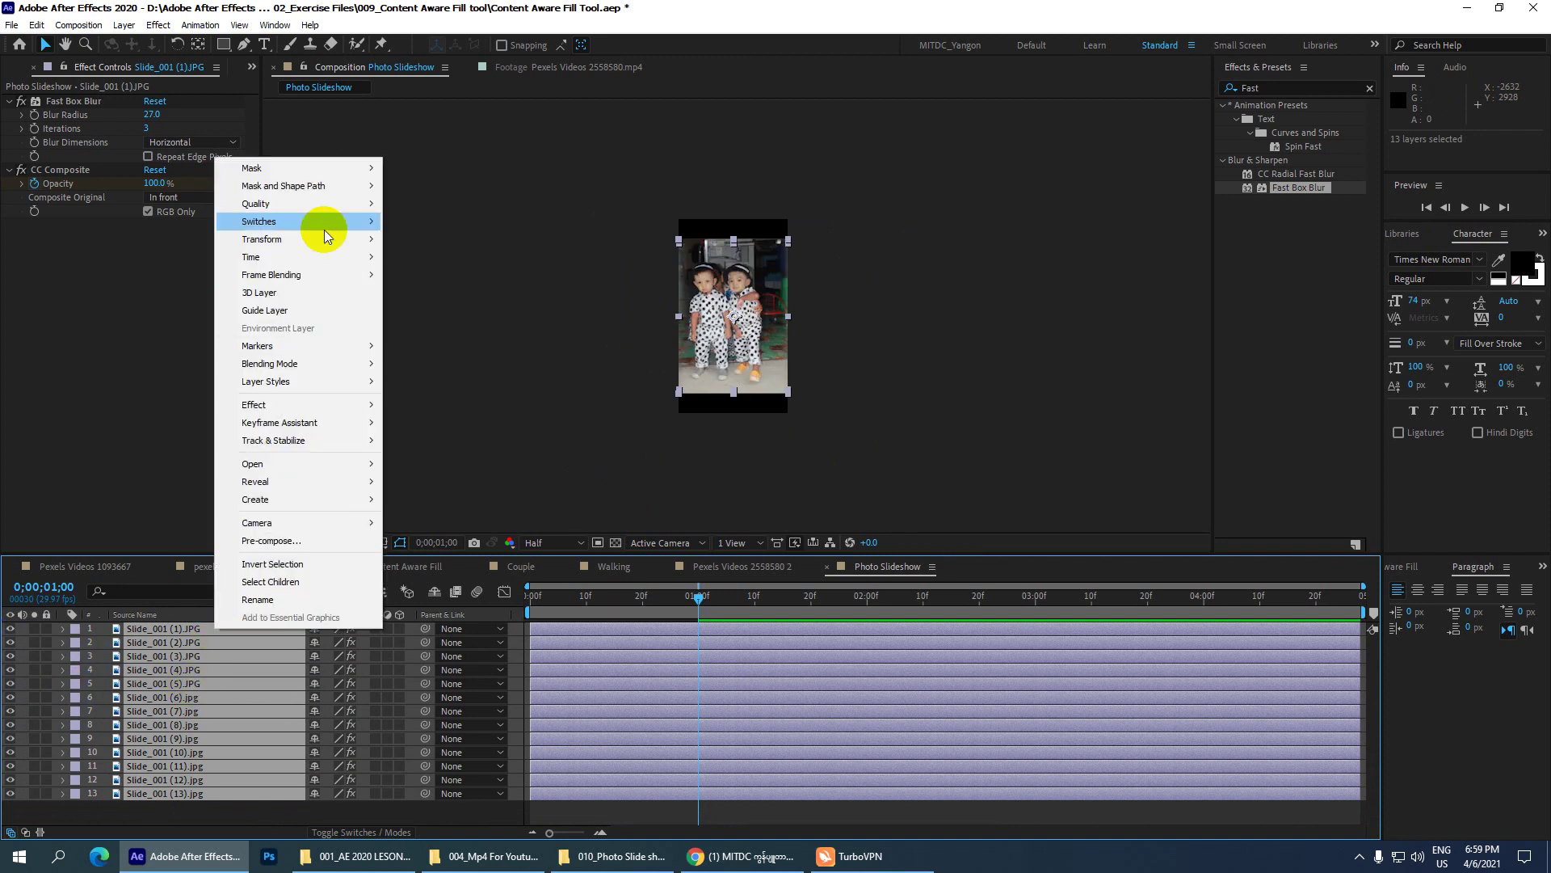
{"action": "mouse_move", "coordinate": [330, 240]}
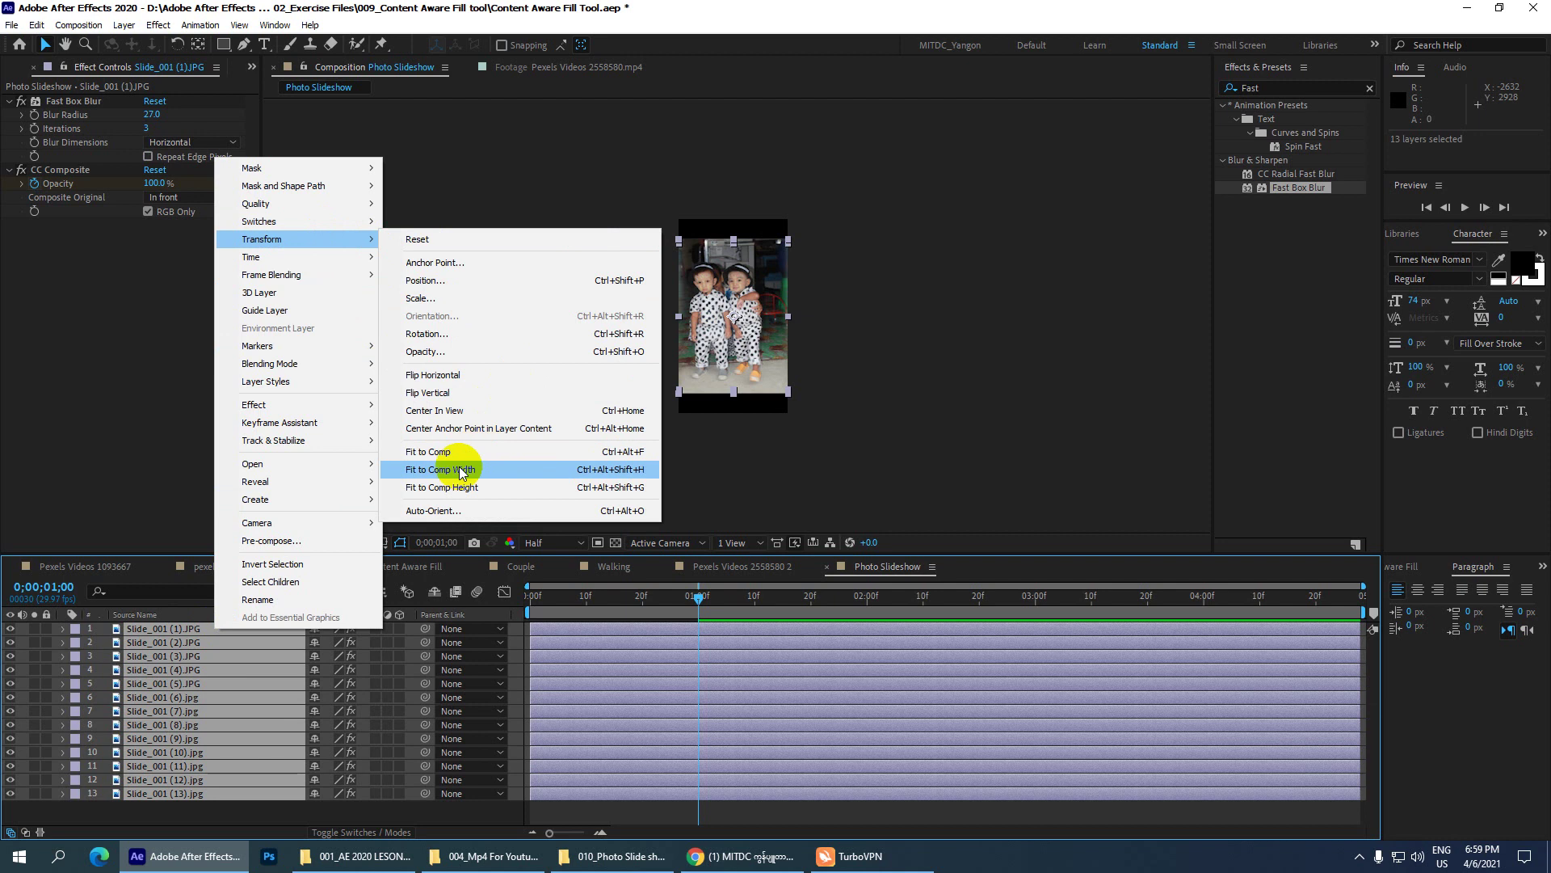
{"action": "left_click", "coordinate": [469, 488]}
{"action": "key", "text": "period"}
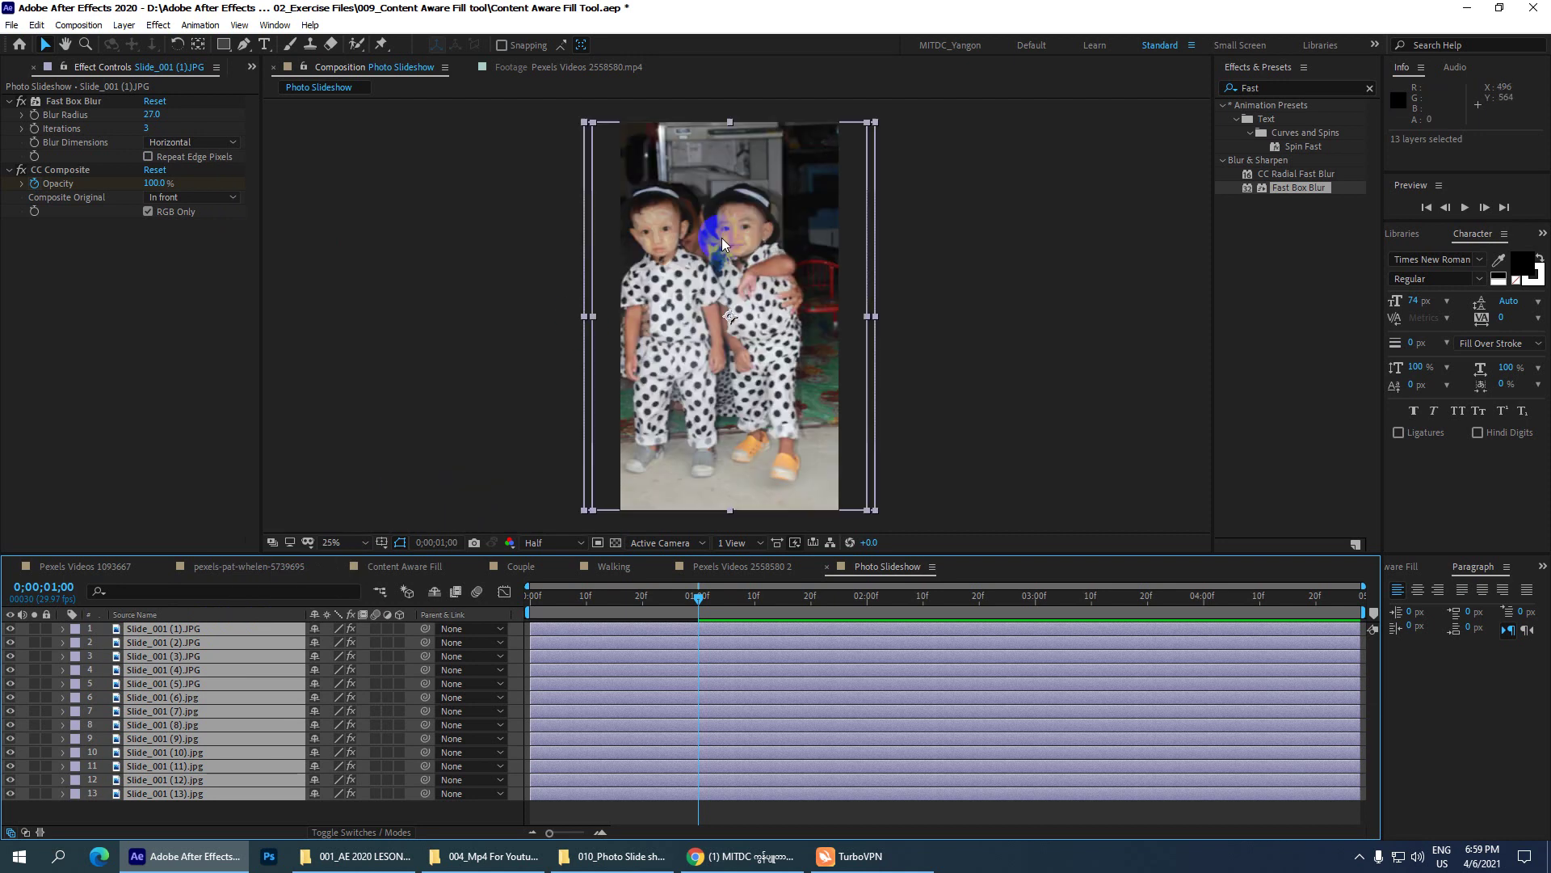
{"action": "left_click", "coordinate": [553, 600]}
{"action": "left_click_drag", "start_coordinate": [693, 604], "coordinate": [502, 611]}
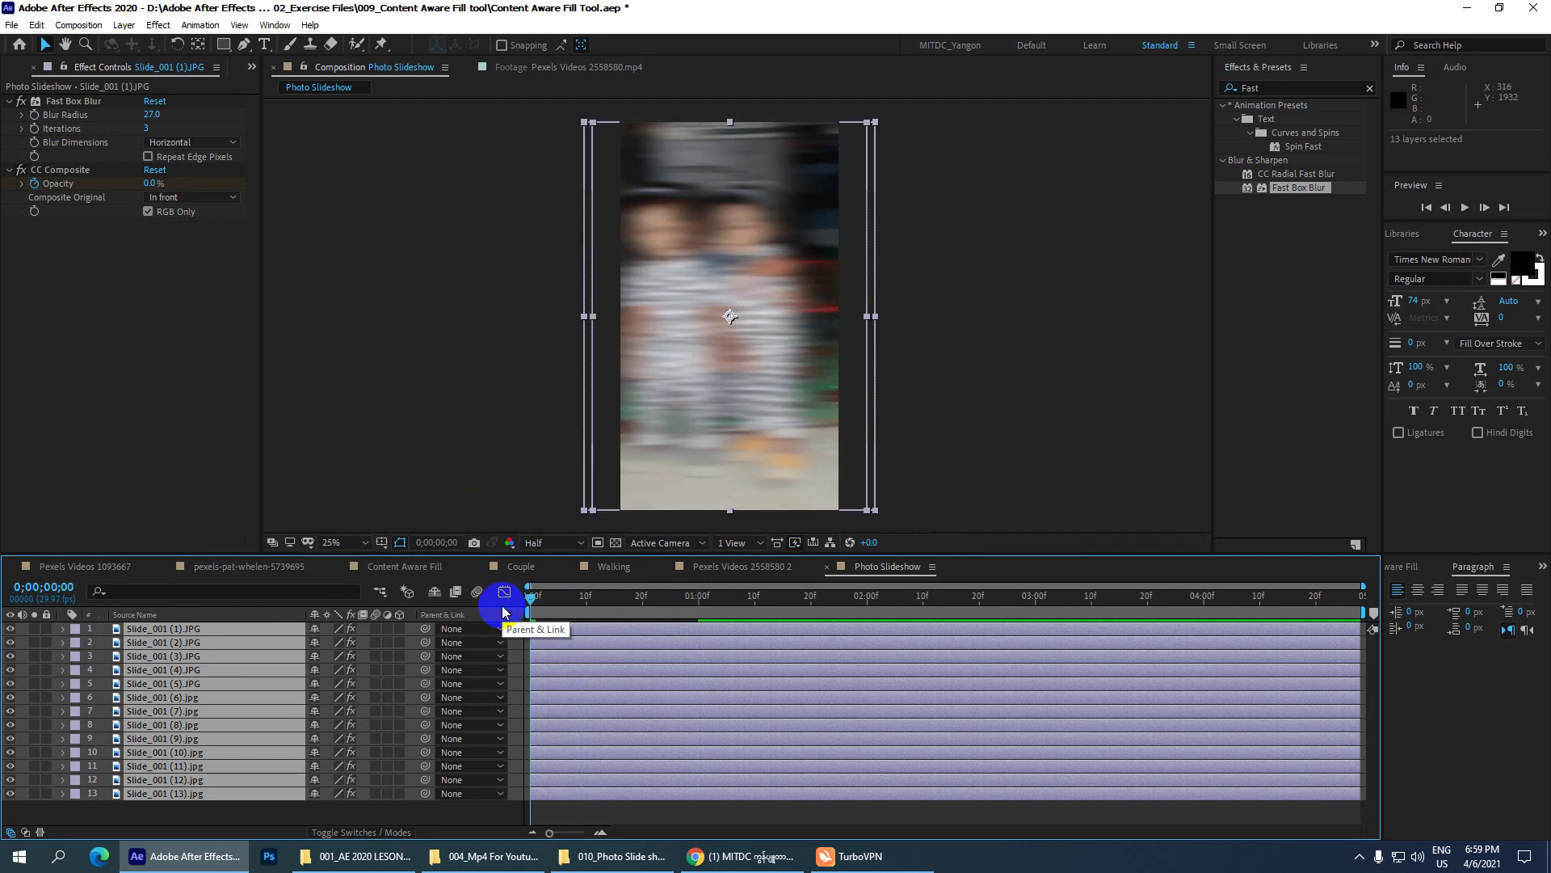
{"action": "key", "text": "space"}
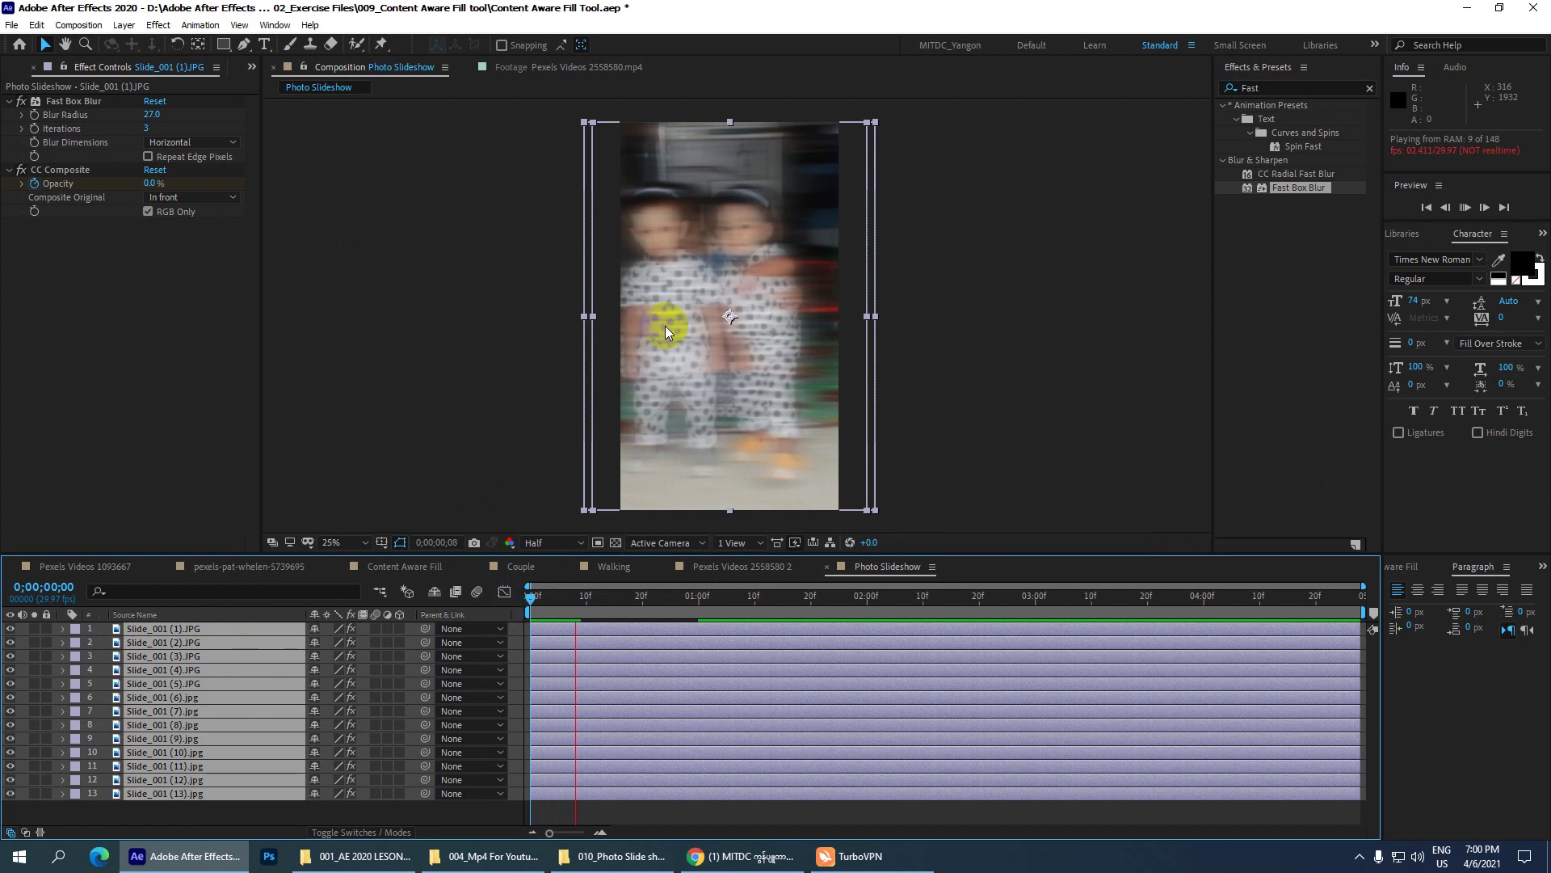
{"action": "left_click", "coordinate": [541, 600]}
{"action": "left_click_drag", "start_coordinate": [540, 600], "coordinate": [665, 602]}
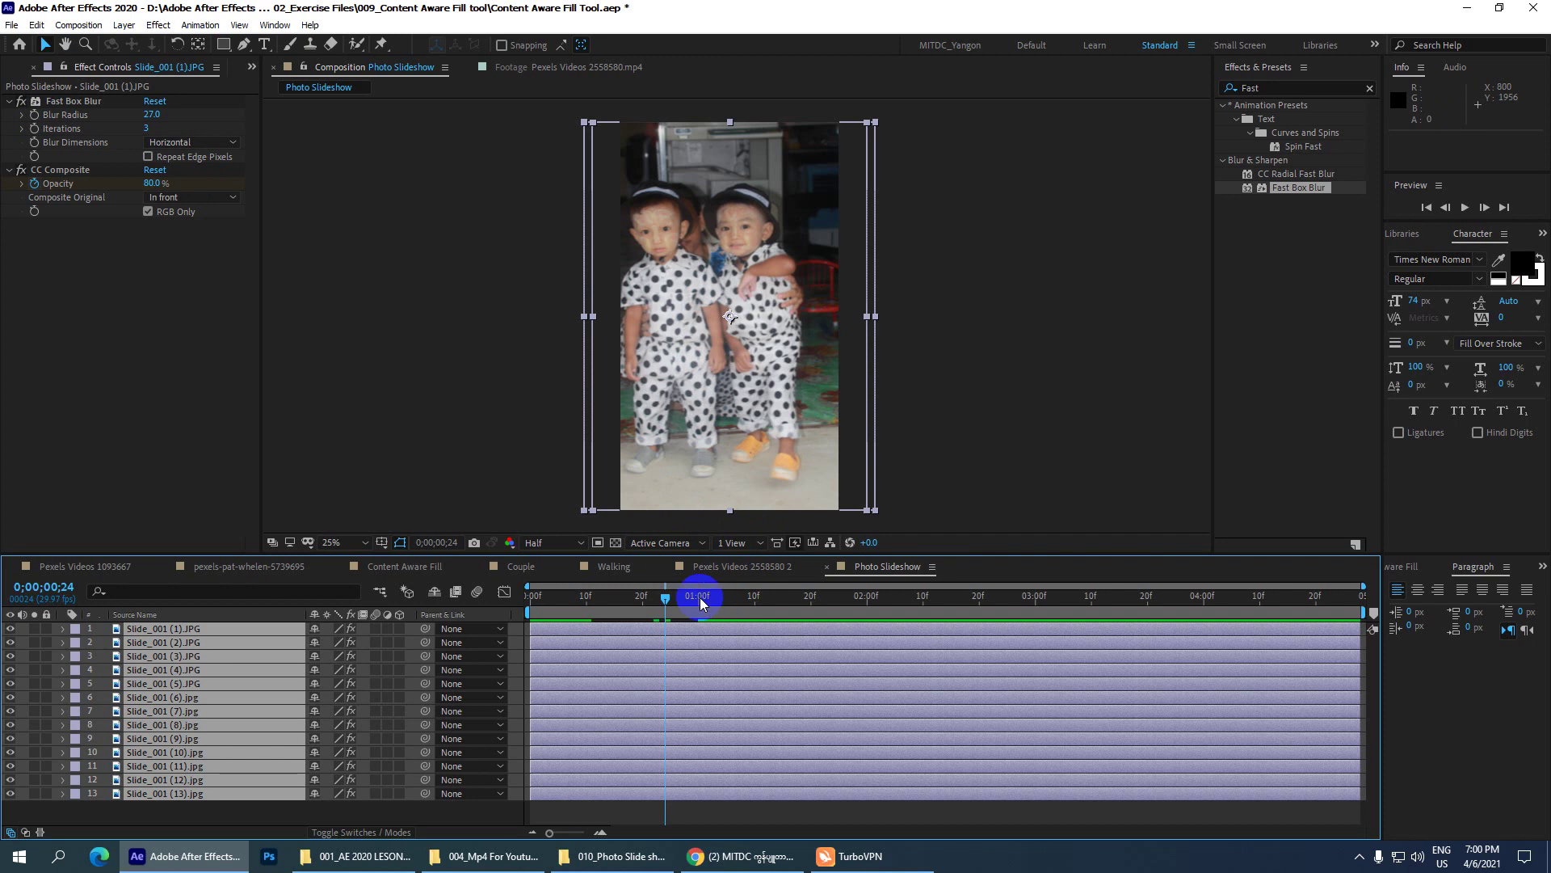
{"action": "mouse_move", "coordinate": [689, 599]}
{"action": "left_mouse_down"}
{"action": "mouse_move", "coordinate": [708, 604]}
{"action": "mouse_move", "coordinate": [631, 599]}
{"action": "left_mouse_up"}
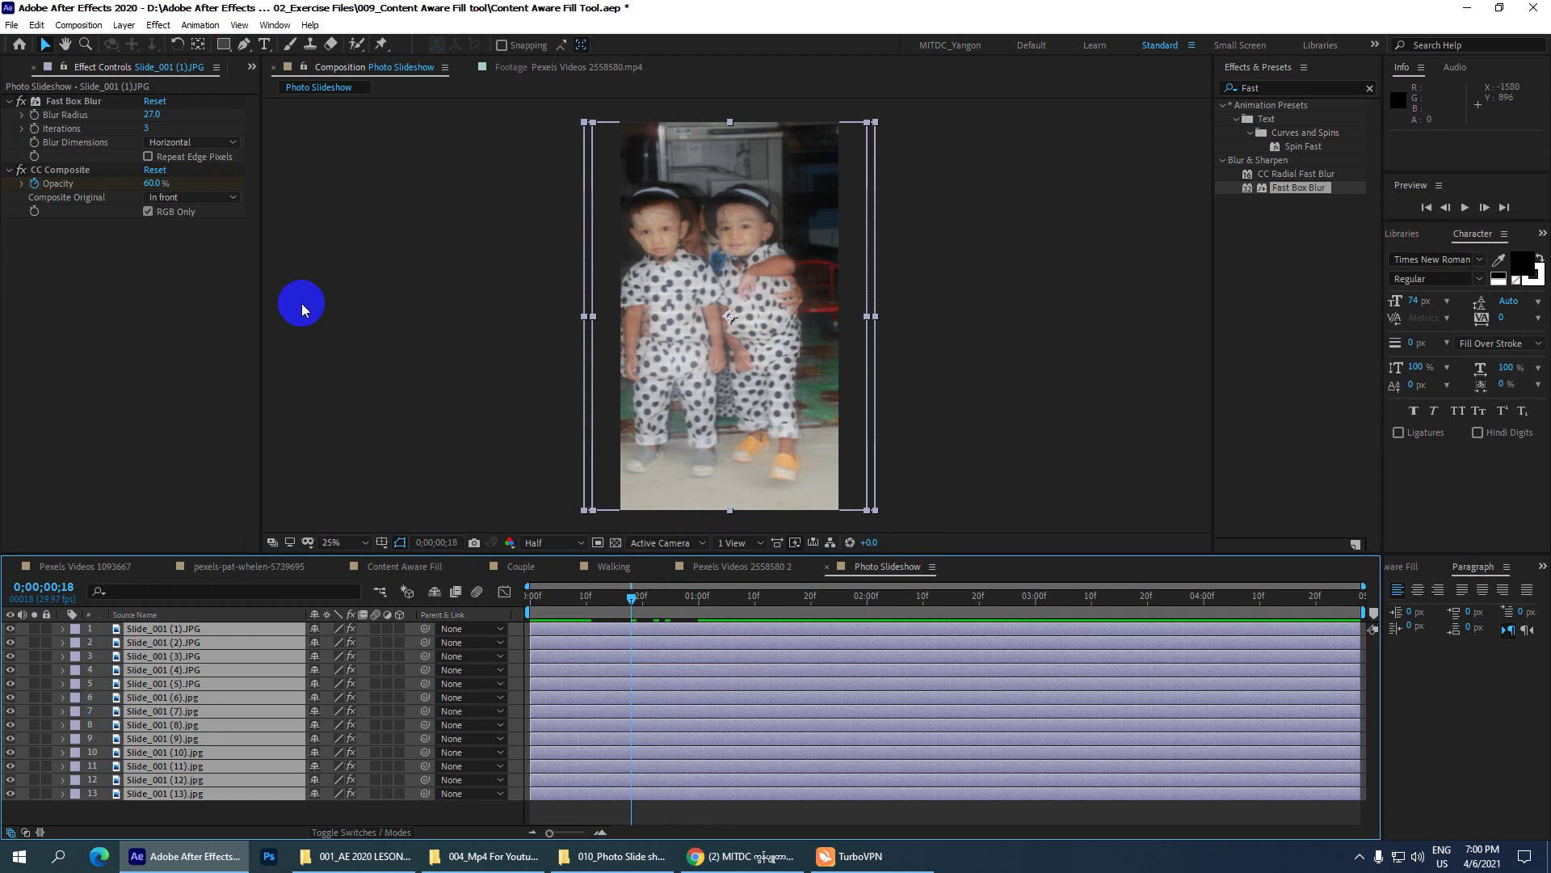
{"action": "left_click", "coordinate": [701, 310]}
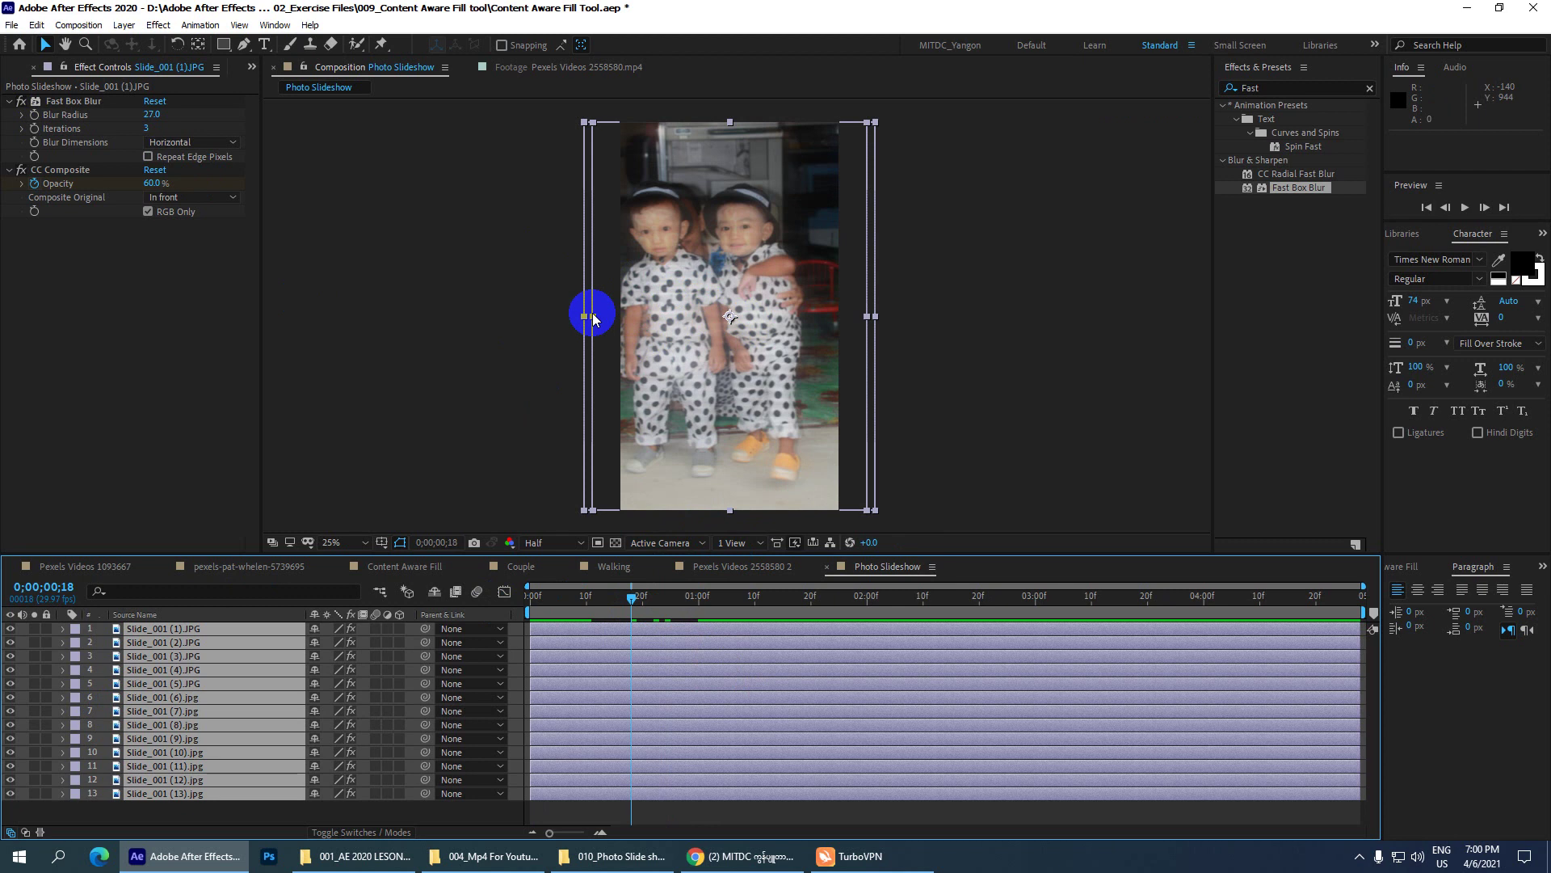
{"action": "mouse_move", "coordinate": [631, 595]}
{"action": "left_mouse_down"}
{"action": "mouse_move", "coordinate": [509, 607]}
{"action": "mouse_move", "coordinate": [642, 602]}
{"action": "left_mouse_up"}
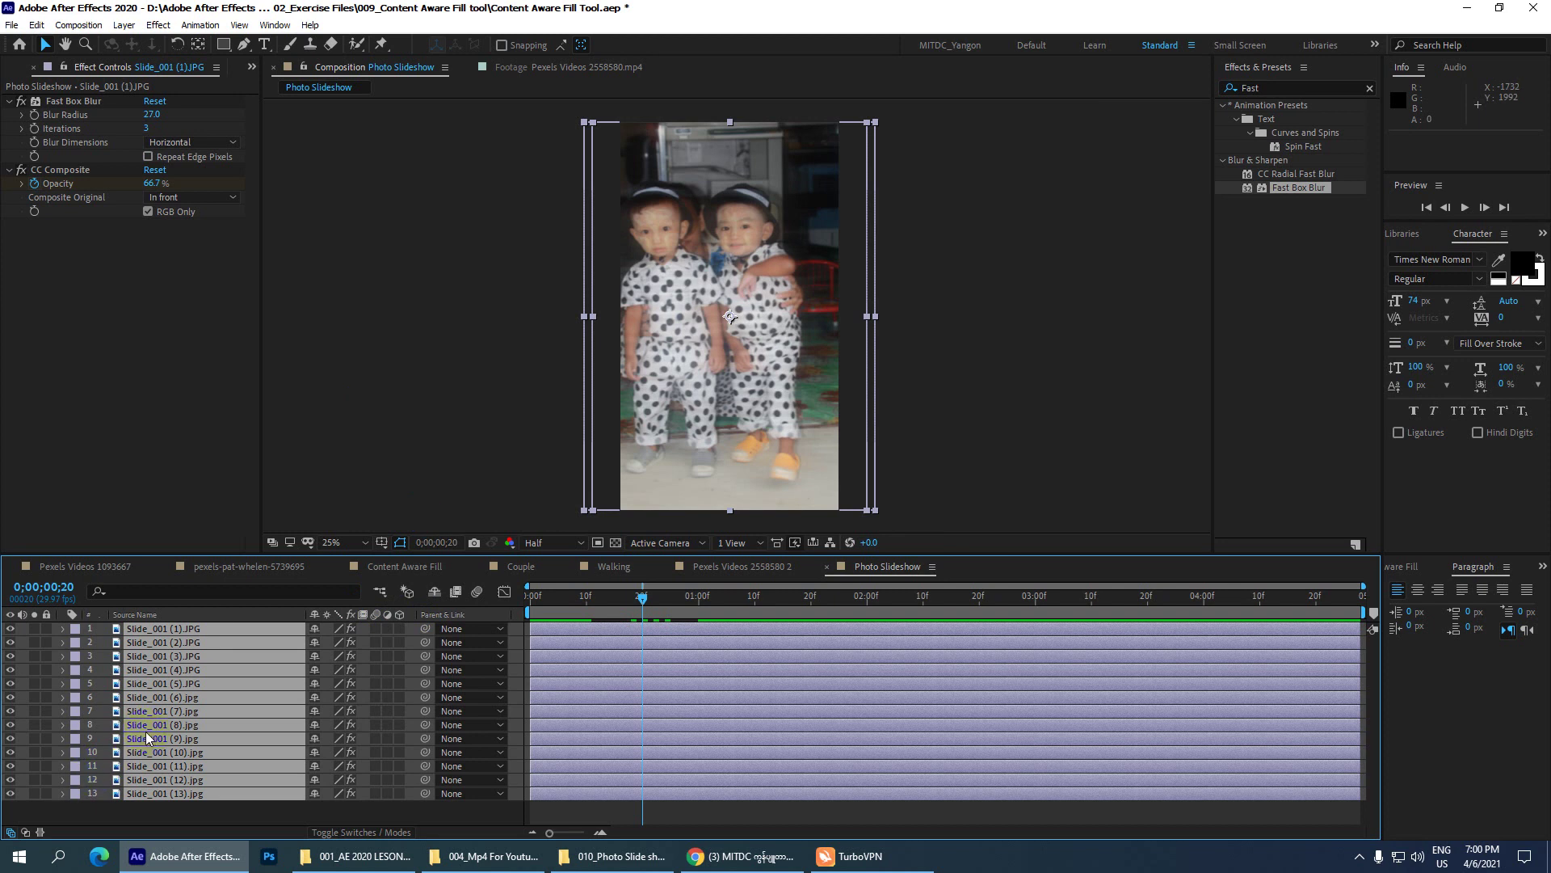
{"action": "left_click", "coordinate": [171, 798]}
- Open Image_1080x1920 in Explorer, select all 13 photos and drag them toward After Effects
{"action": "left_click", "coordinate": [1467, 8]}
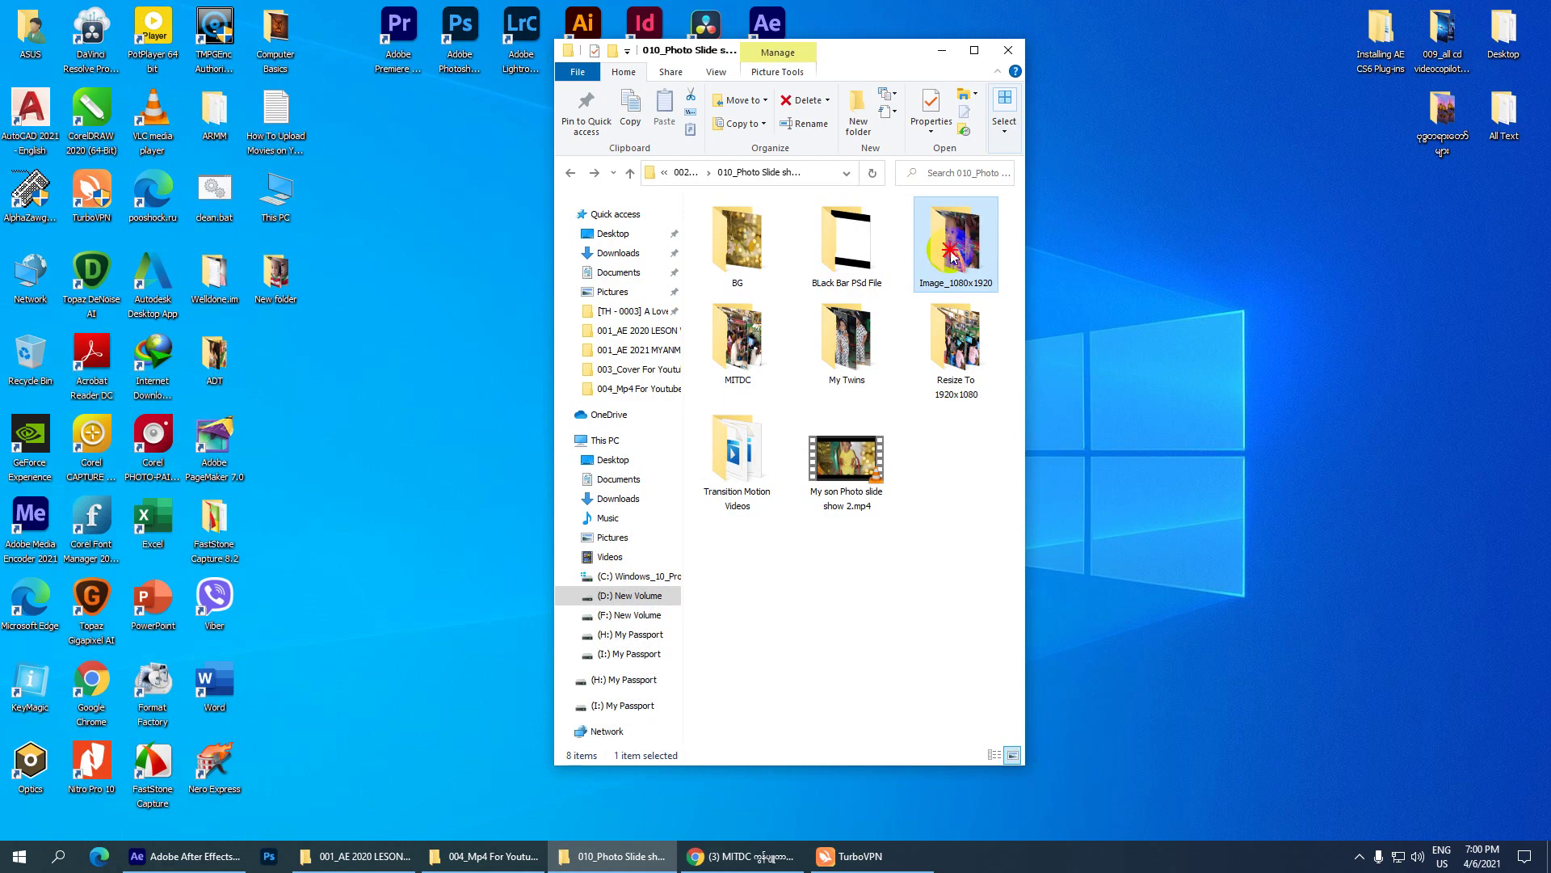
{"action": "double_click", "coordinate": [954, 246]}
{"action": "left_click_drag", "start_coordinate": [958, 686], "coordinate": [736, 229]}
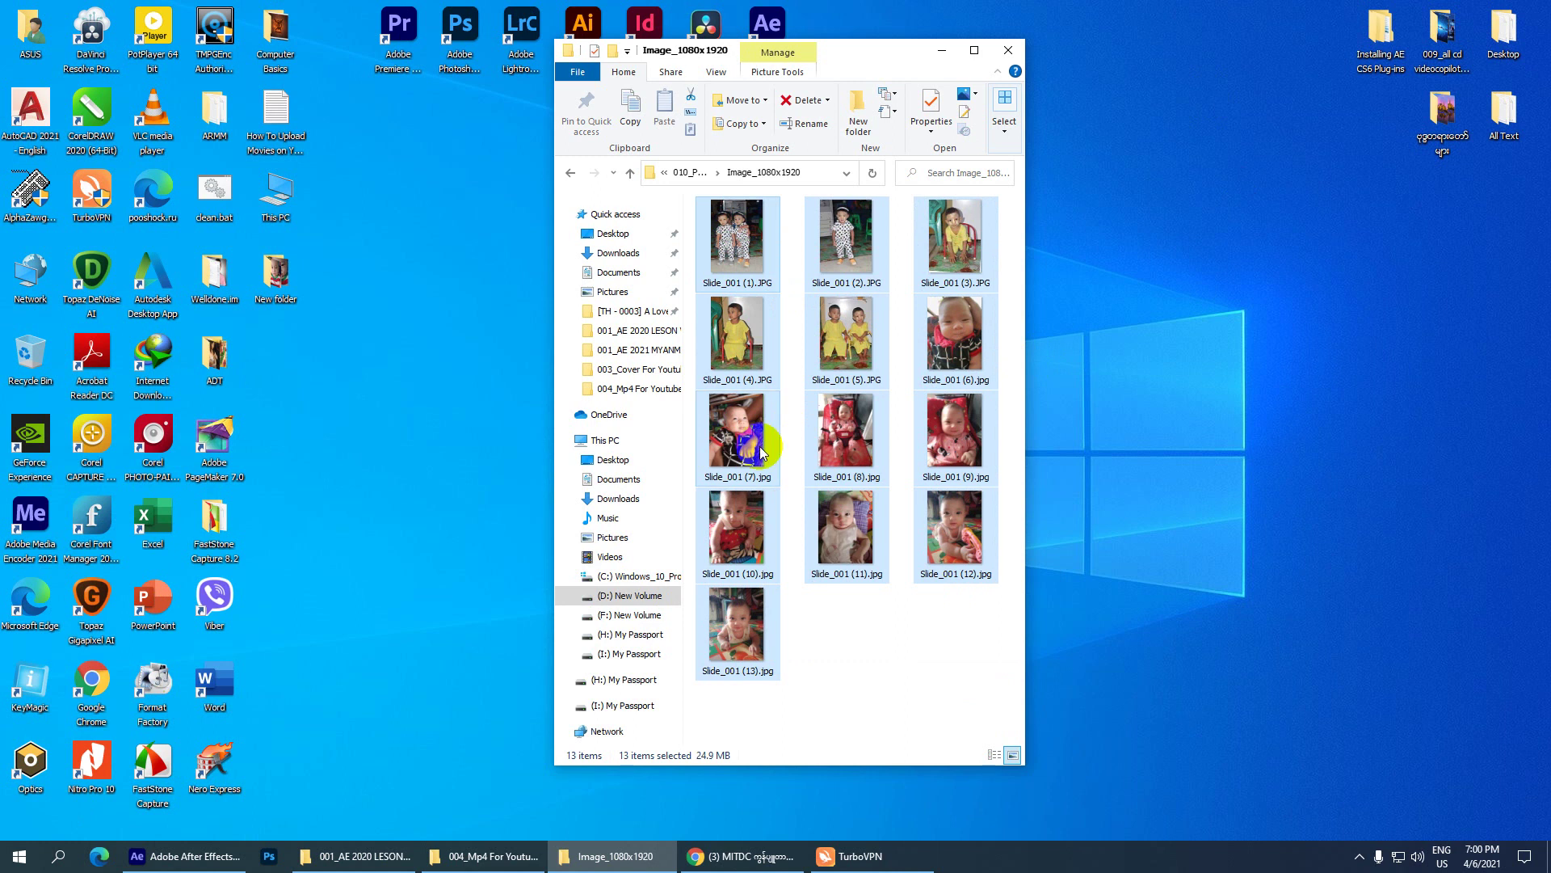
{"action": "mouse_move", "coordinate": [752, 436]}
{"action": "left_mouse_down"}
{"action": "mouse_move", "coordinate": [175, 848]}
{"action": "mouse_move", "coordinate": [554, 520]}
{"action": "left_mouse_up"}
{"action": "left_click_drag", "start_coordinate": [640, 370], "coordinate": [745, 327]}
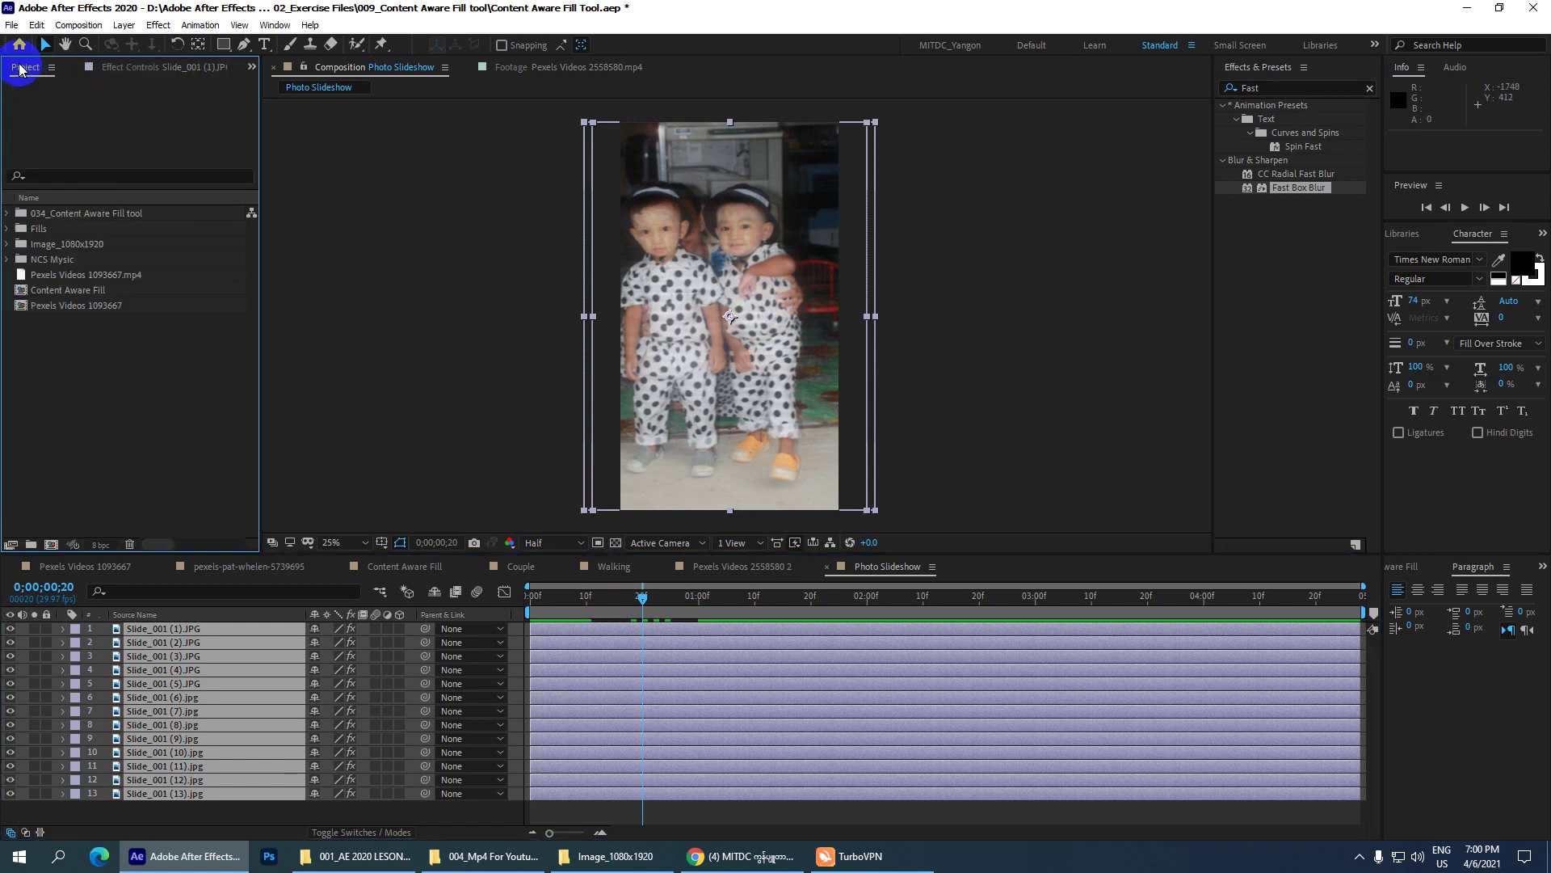
- Drop the photos on the Image_1080x1920 folder, then delete that folder with its items and save
{"action": "mouse_move", "coordinate": [755, 300]}
{"action": "left_mouse_down"}
{"action": "mouse_move", "coordinate": [63, 285]}
{"action": "mouse_move", "coordinate": [79, 246]}
{"action": "left_mouse_up"}
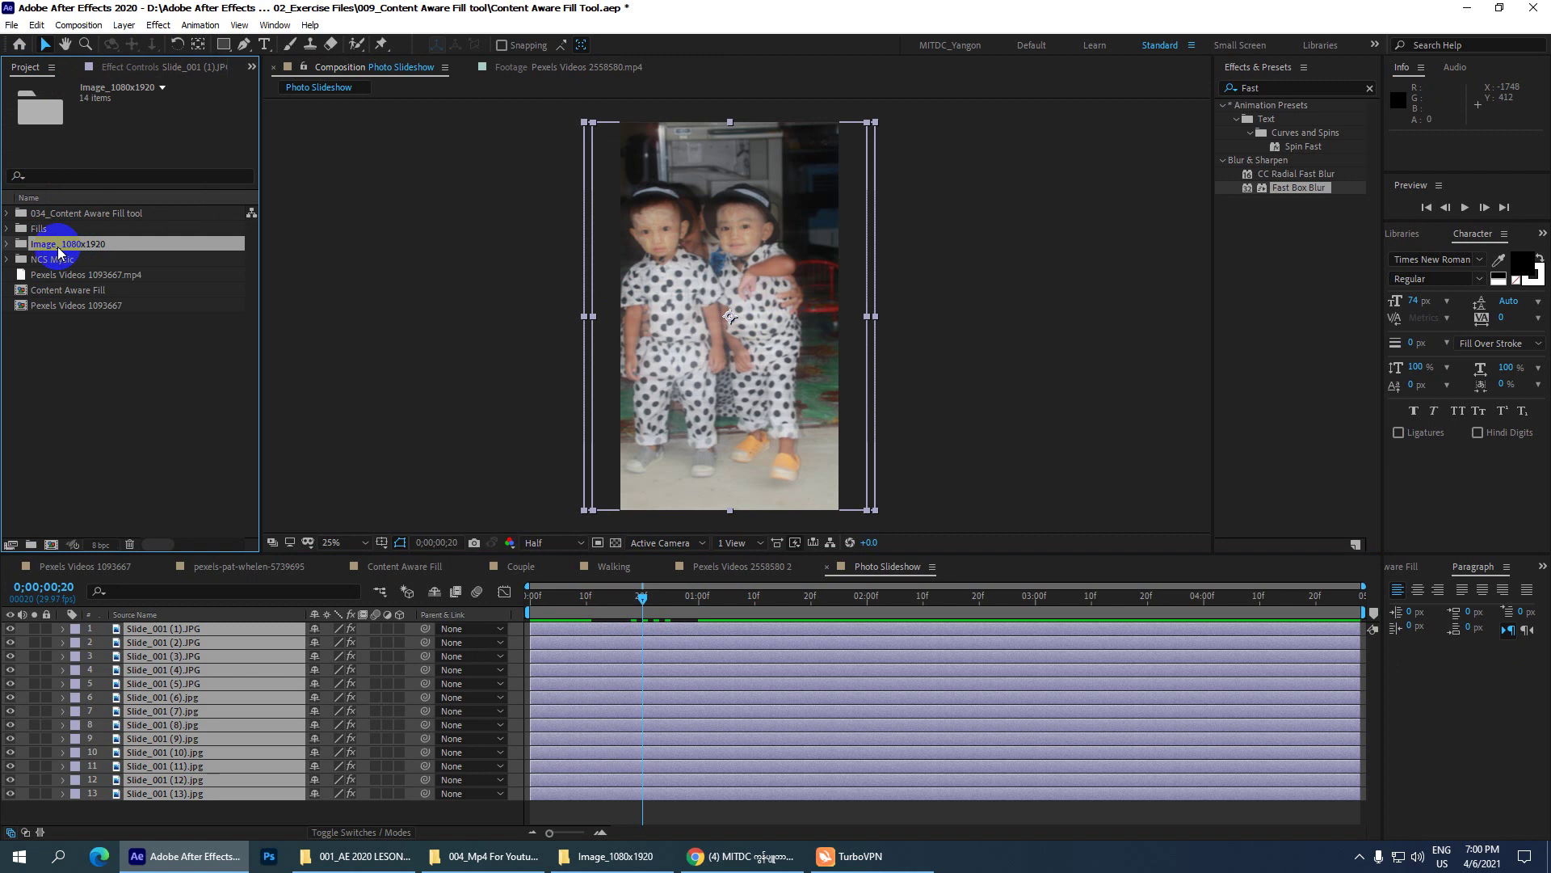
{"action": "left_click", "coordinate": [7, 243]}
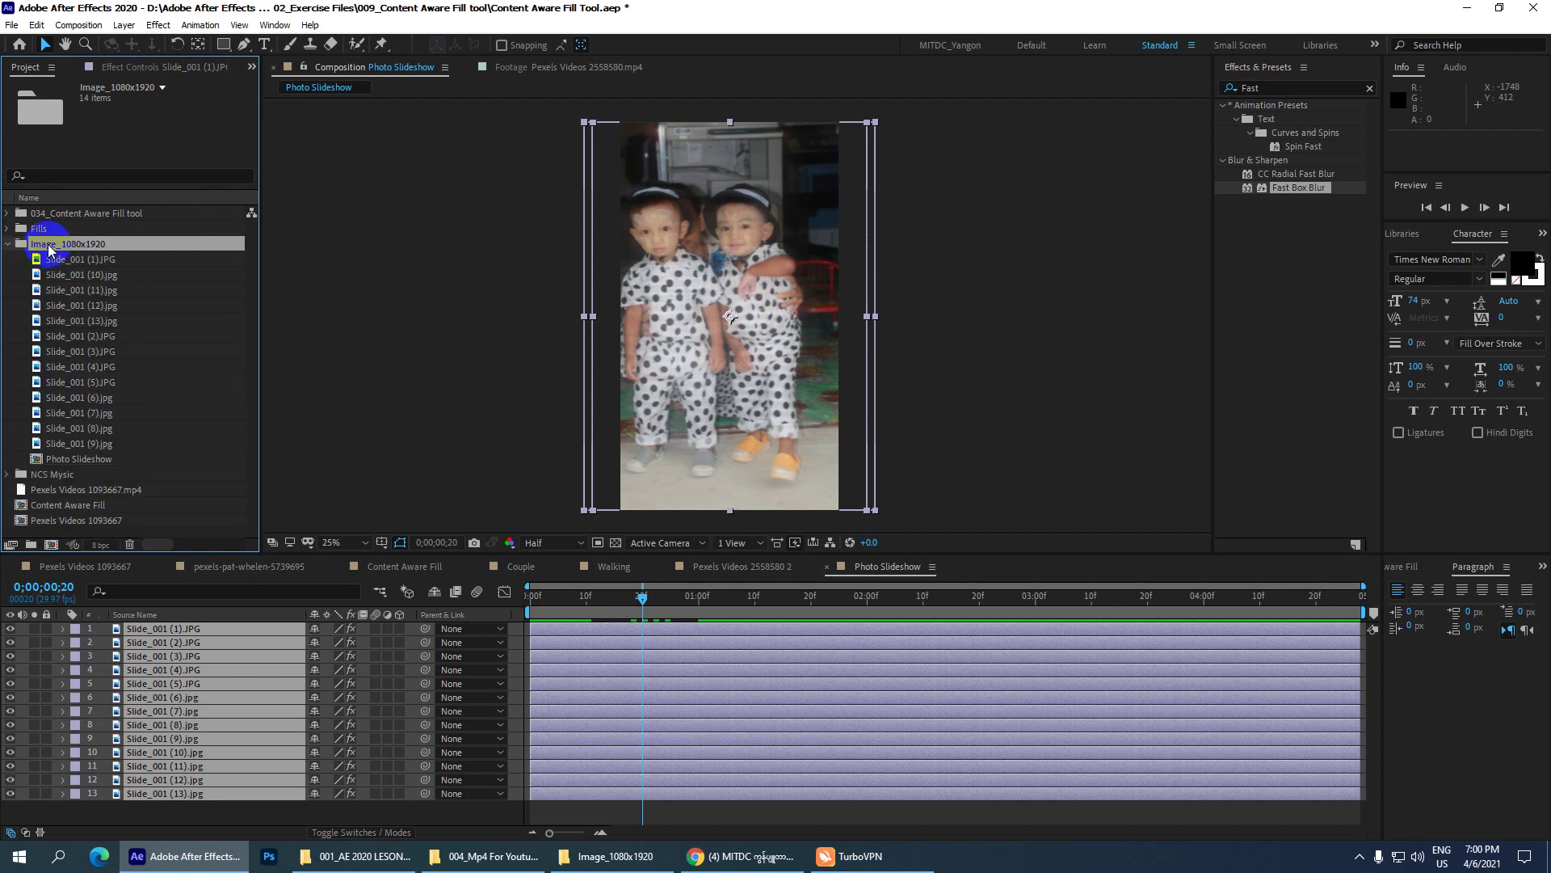
{"action": "left_click", "coordinate": [111, 444], "text": "shift"}
{"action": "key", "text": "Delete"}
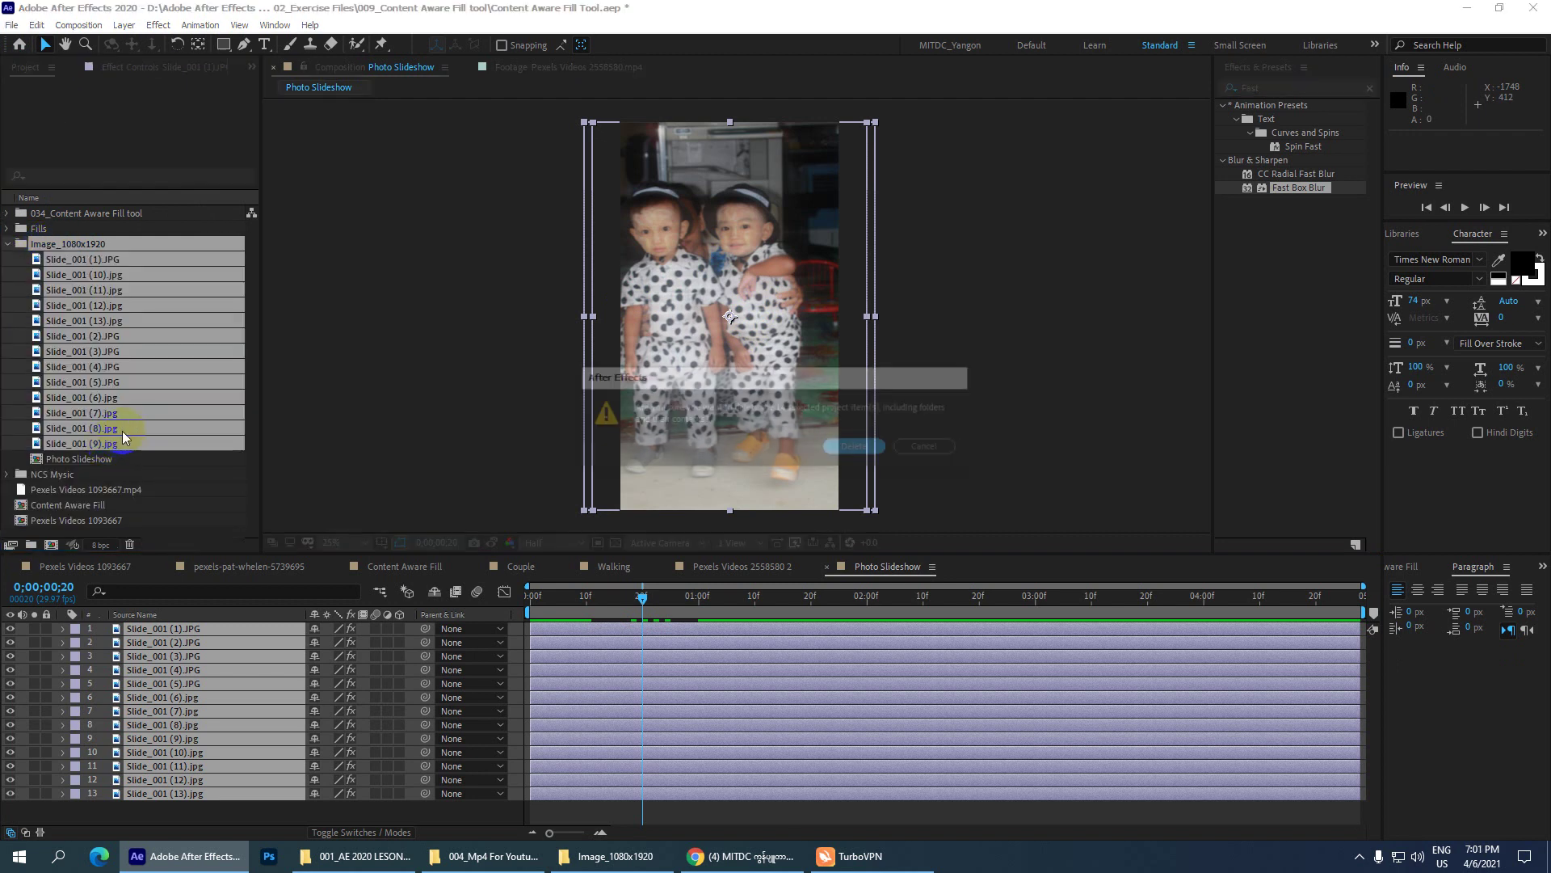
{"action": "left_click", "coordinate": [850, 444]}
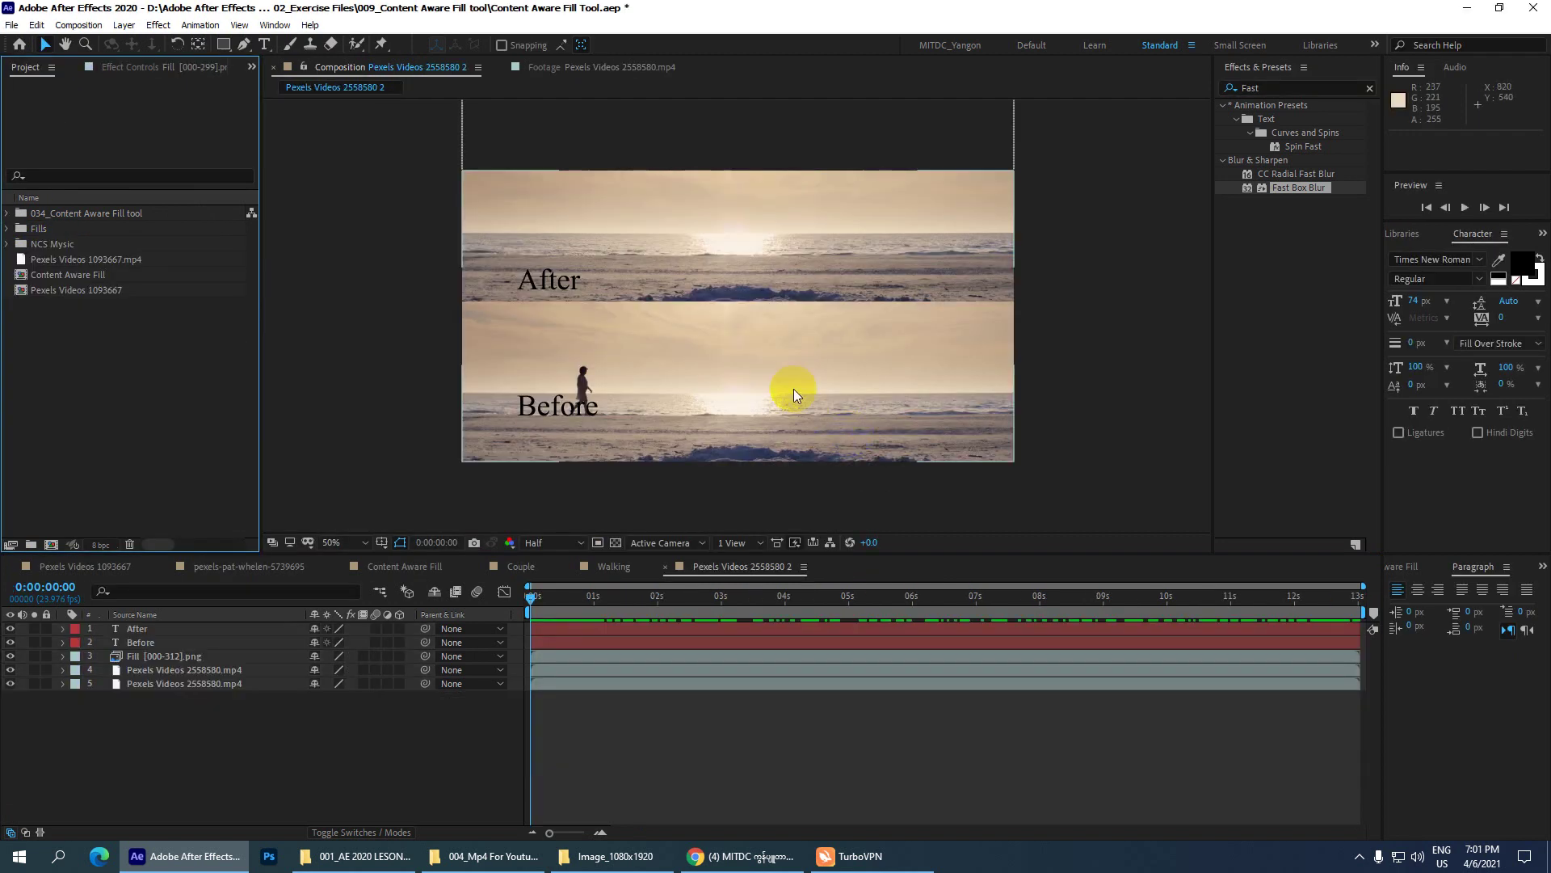
{"action": "key", "text": "ctrl+s"}
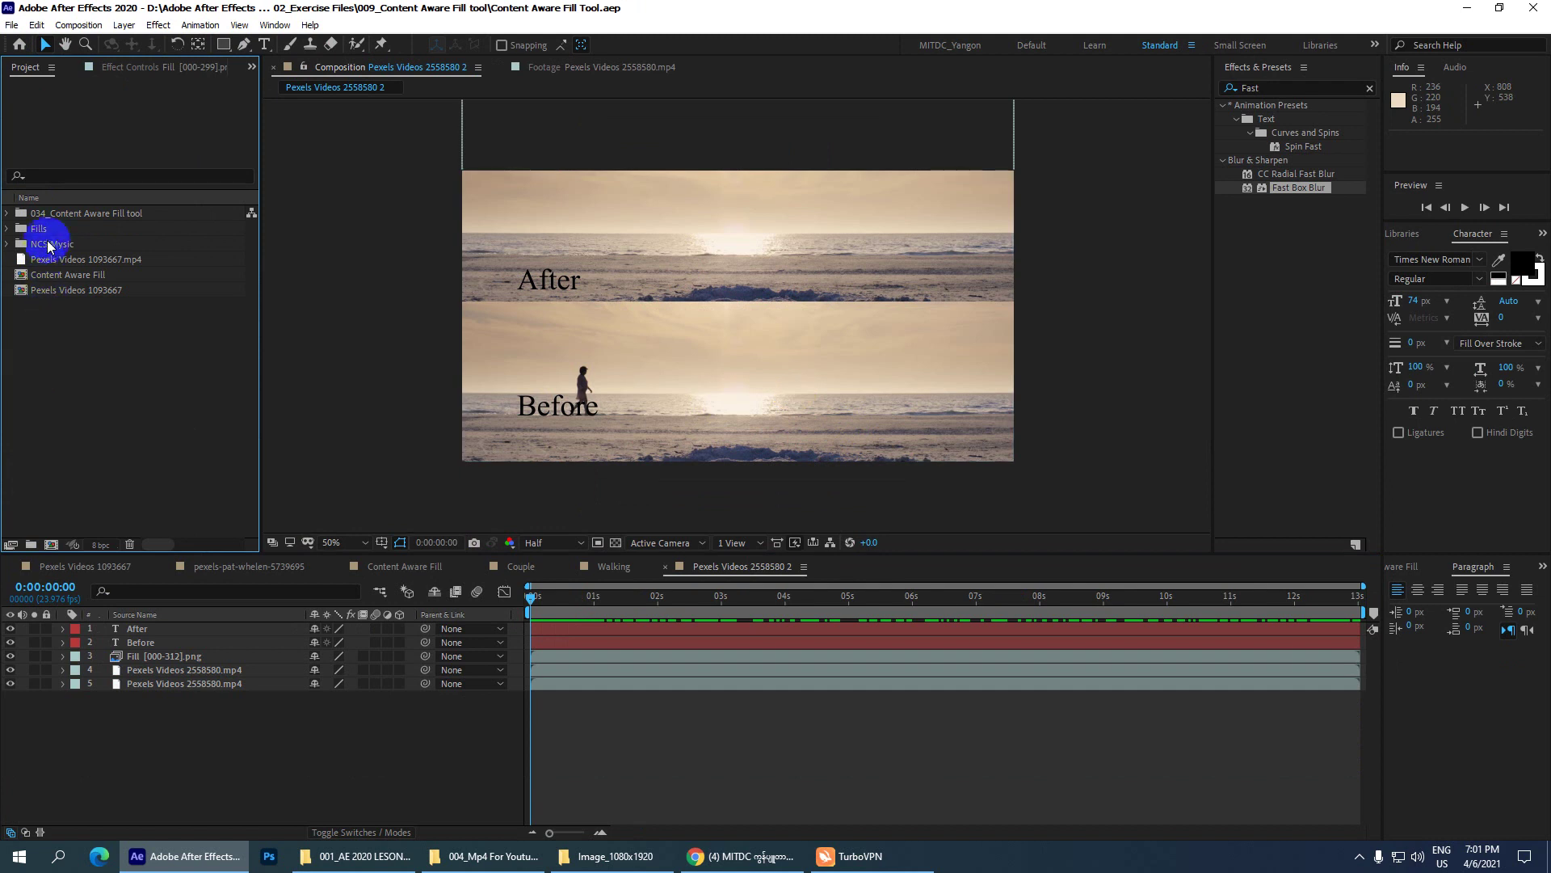
{"action": "left_click", "coordinate": [181, 455]}
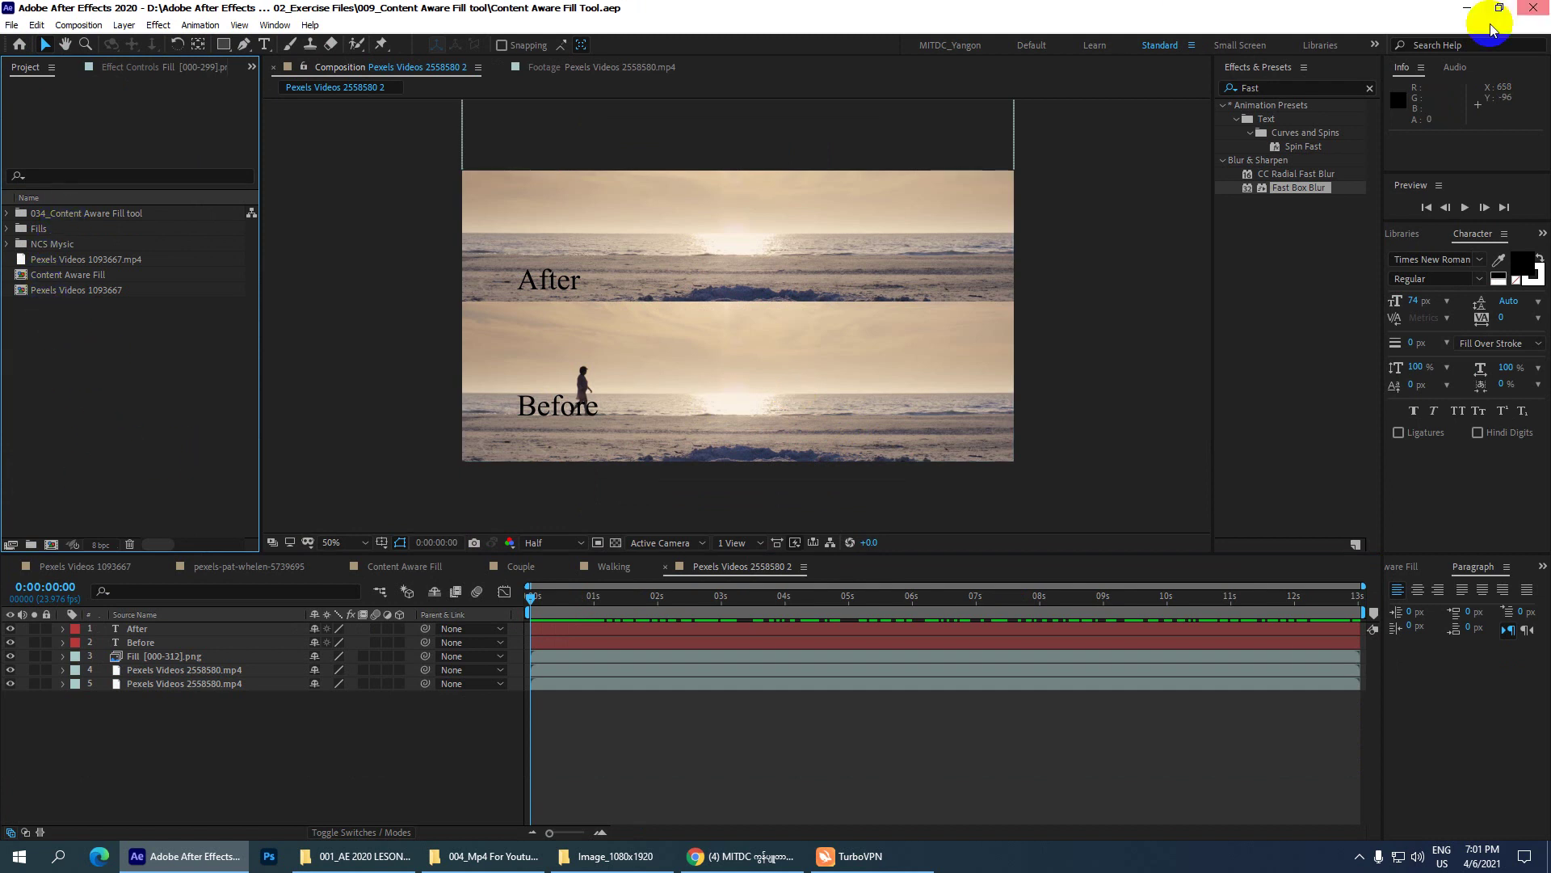
- Bring the Explorer photo folder forward and drag the 13 selected photos onto the Photoshop icon
{"action": "left_click", "coordinate": [1466, 8]}
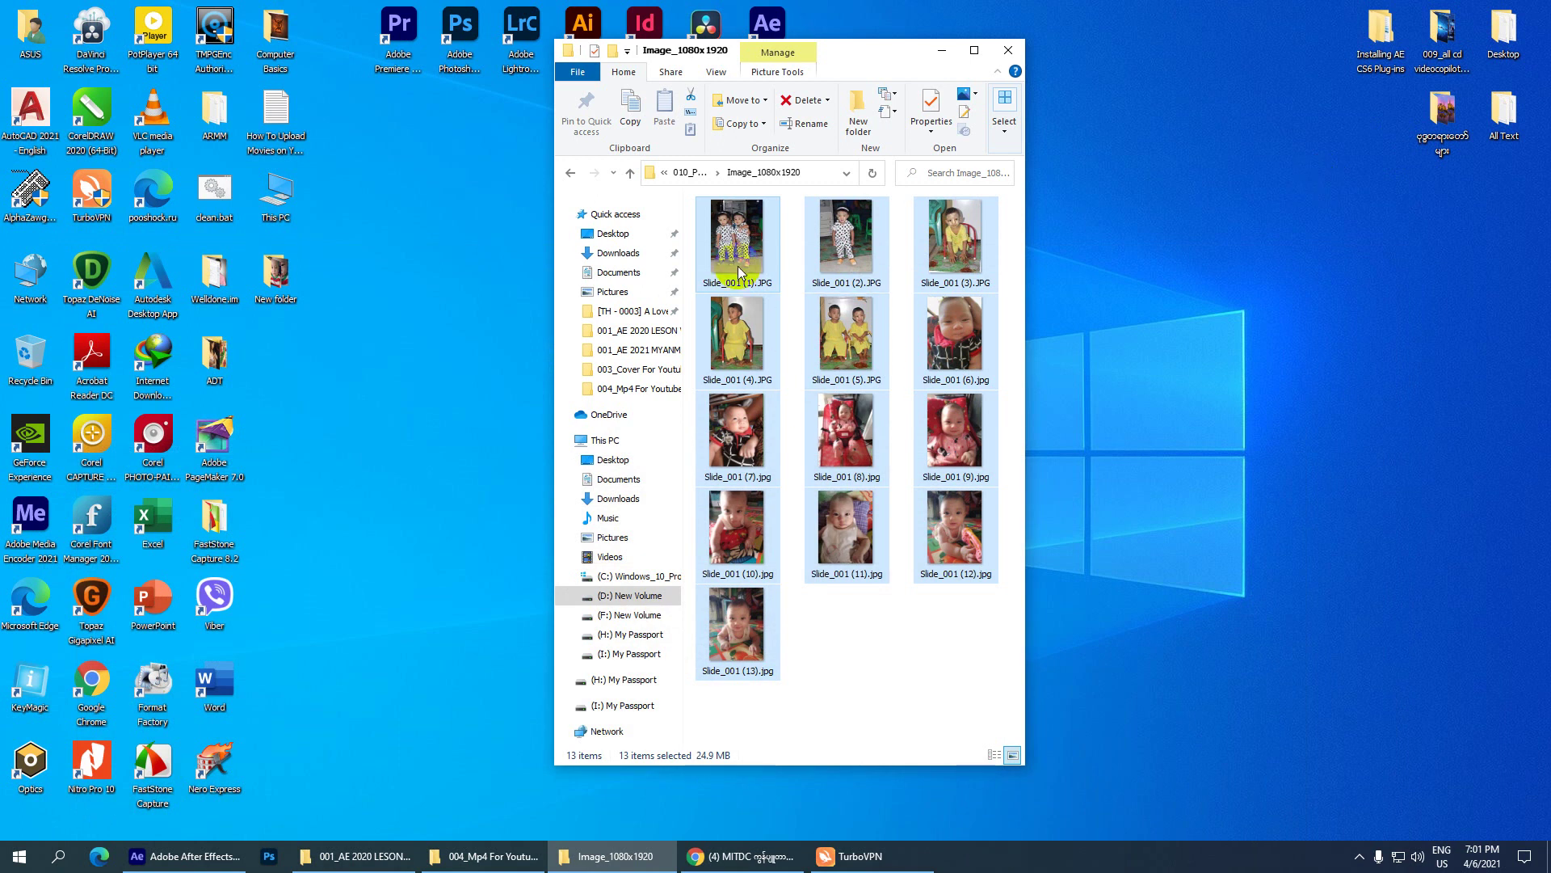
{"action": "mouse_move", "coordinate": [739, 239]}
{"action": "left_mouse_down"}
{"action": "mouse_move", "coordinate": [712, 240]}
{"action": "mouse_move", "coordinate": [463, 53]}
{"action": "left_mouse_up"}
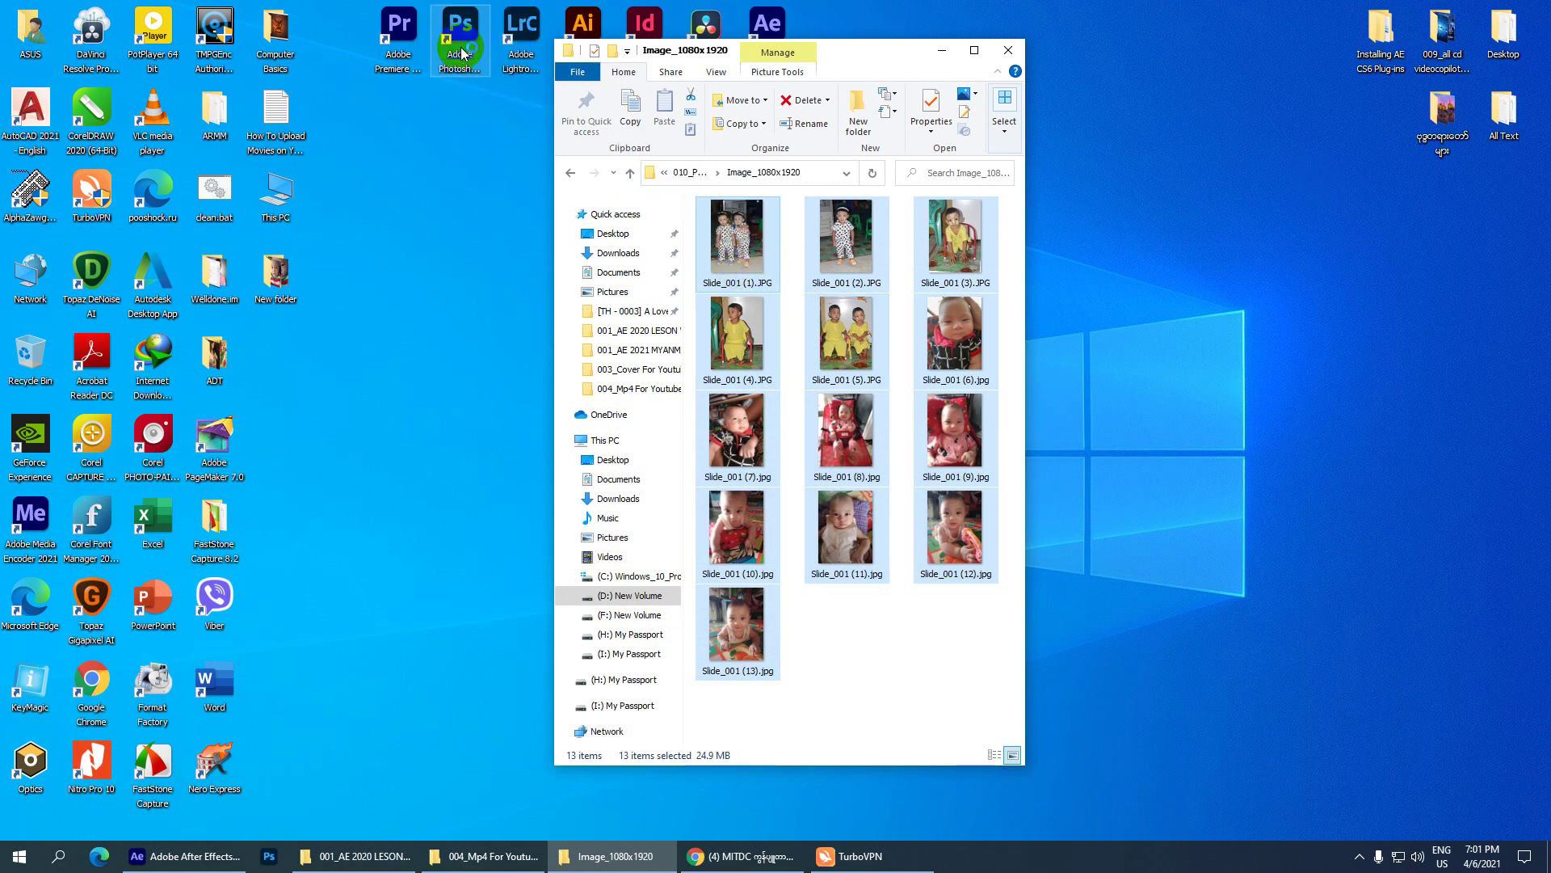
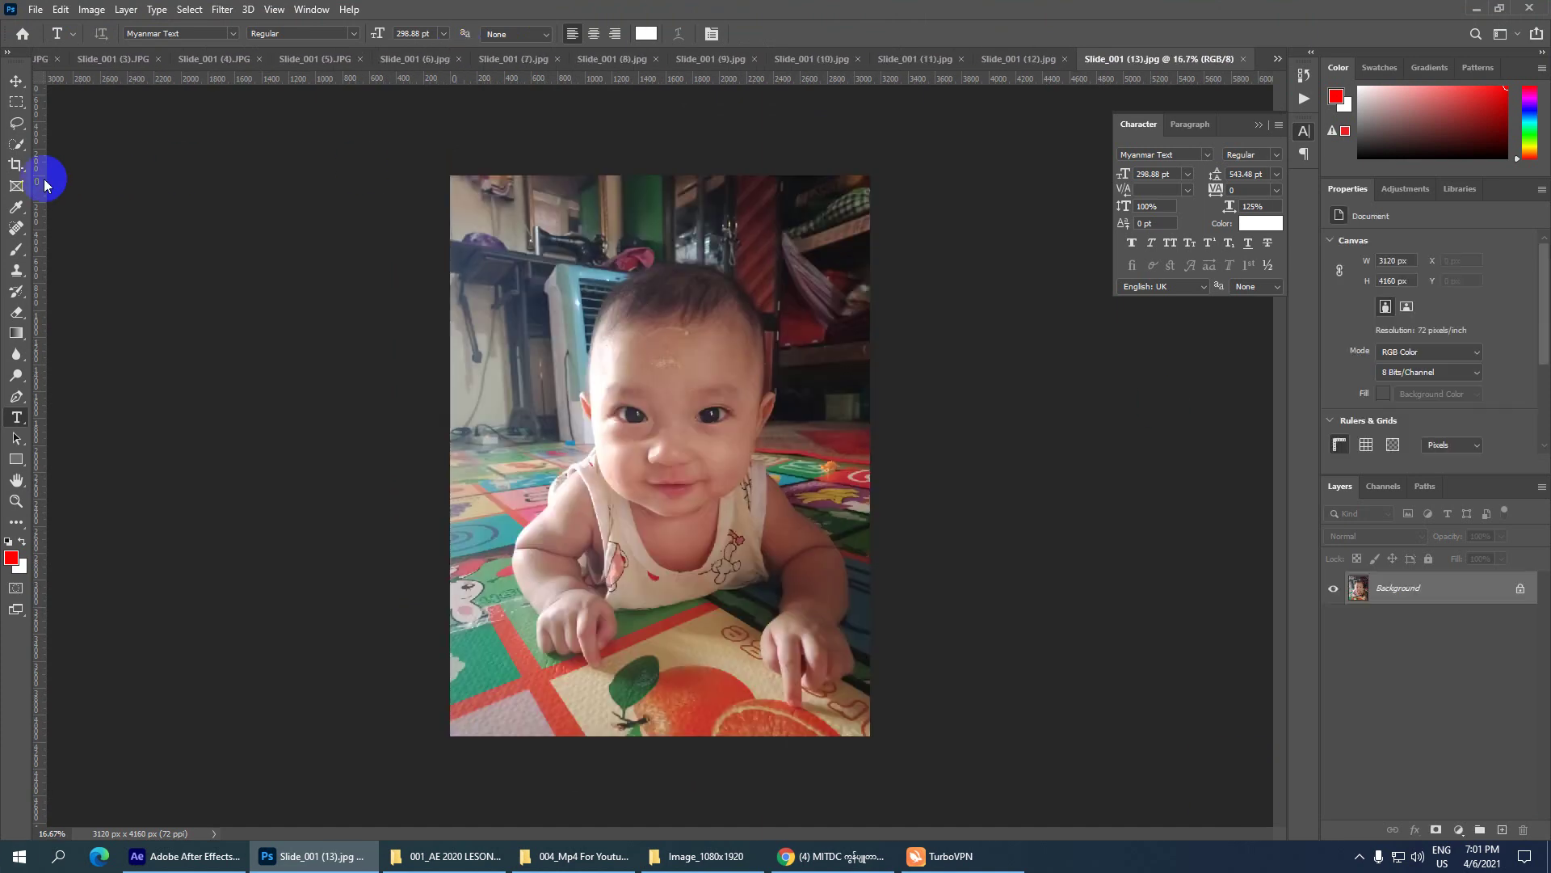
- Choose the Crop tool in W x H x Resolution mode and select the crop width value
{"action": "left_click", "coordinate": [16, 168]}
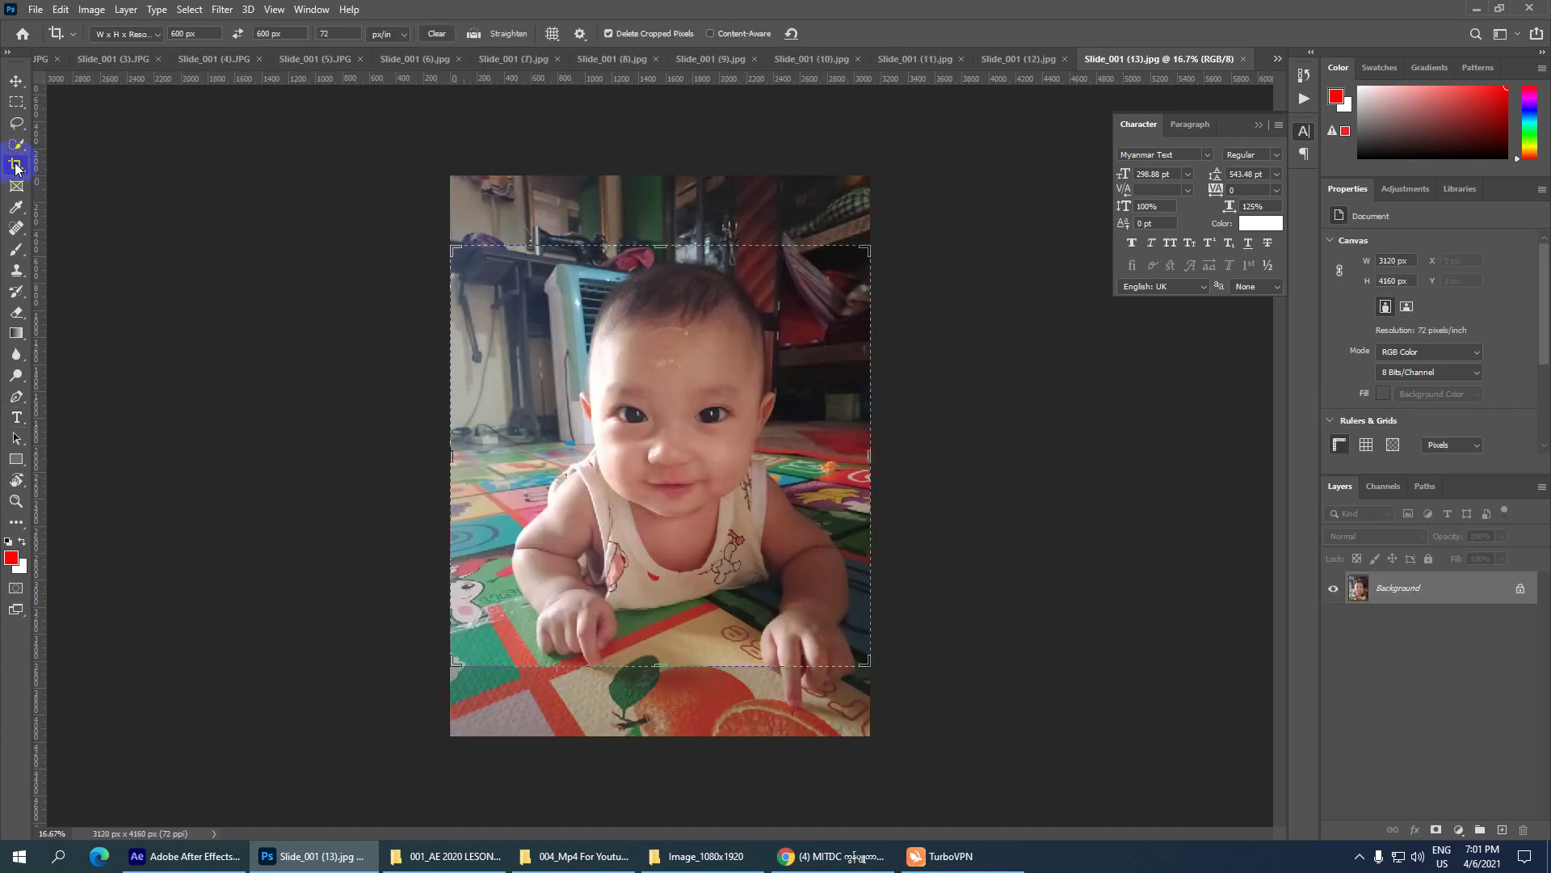
{"action": "left_click", "coordinate": [198, 34]}
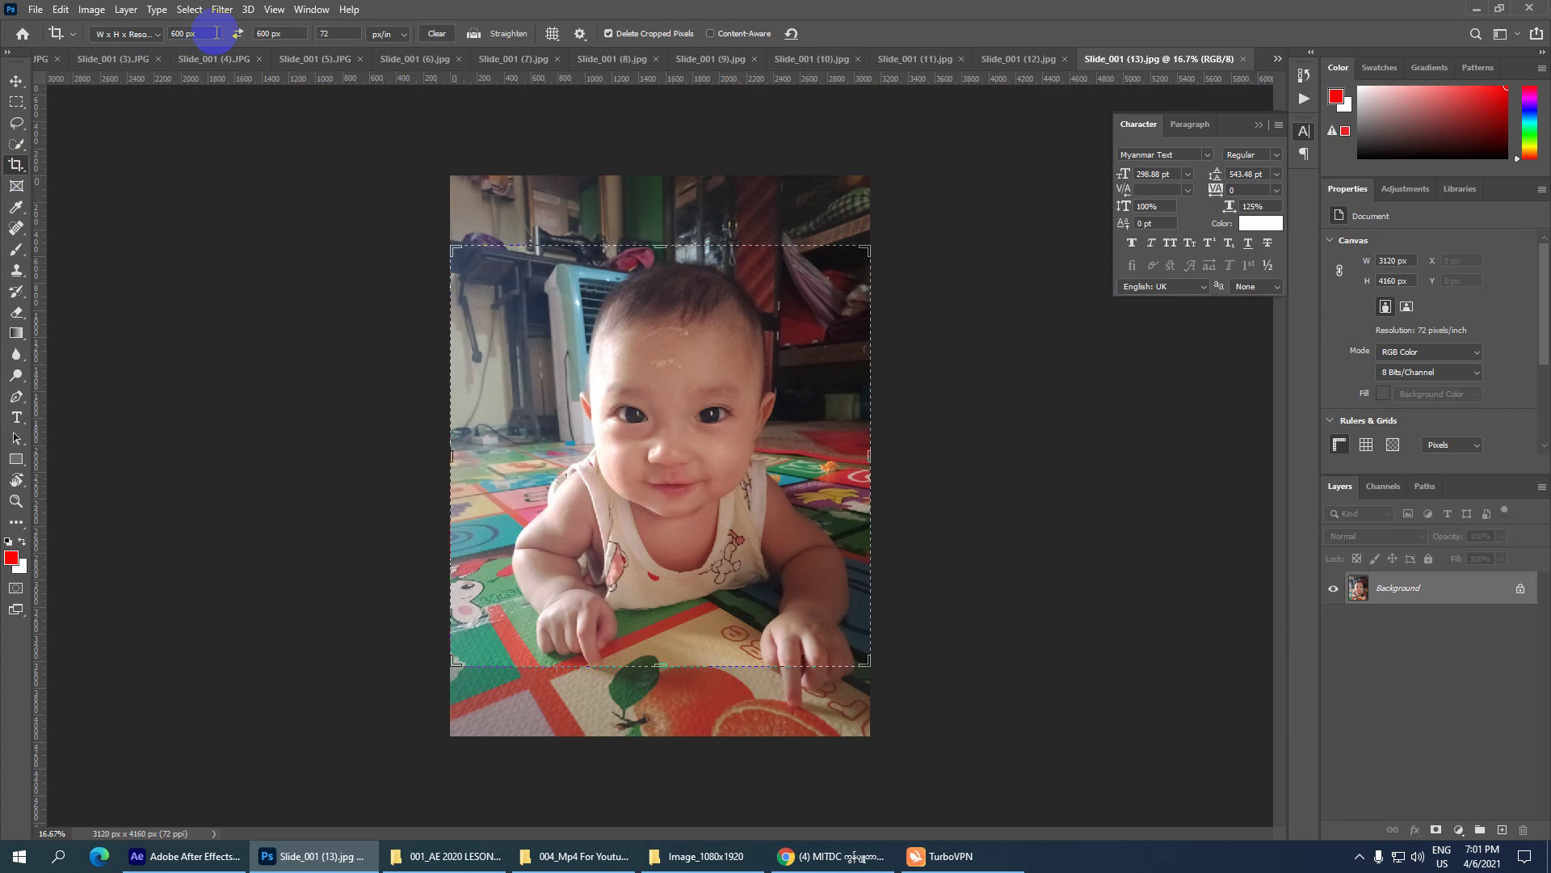
{"action": "left_click", "coordinate": [283, 34]}
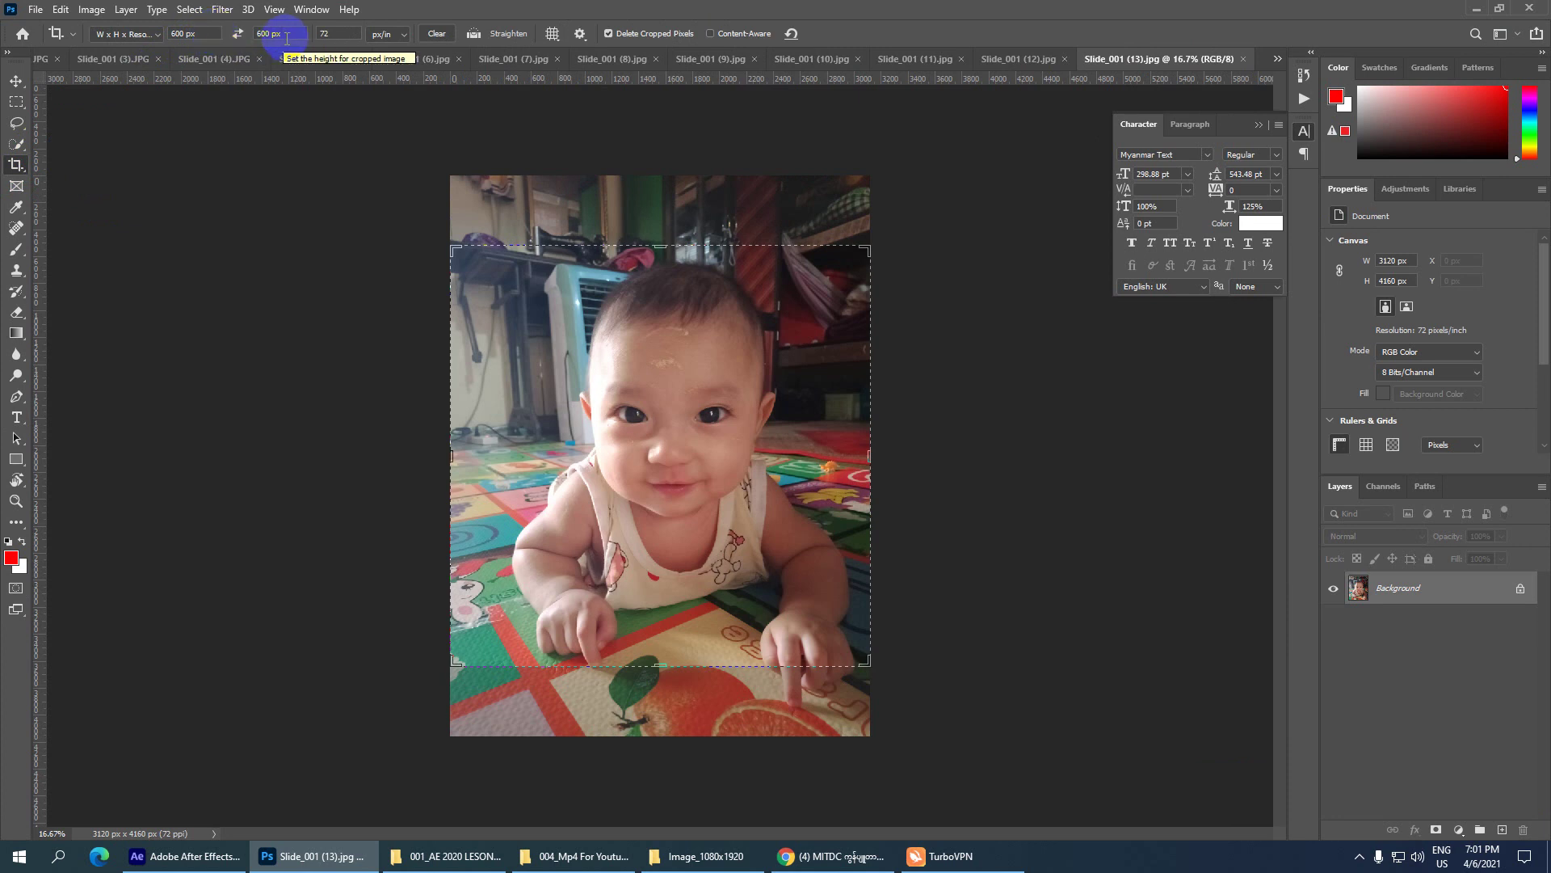
{"action": "left_click", "coordinate": [203, 35]}
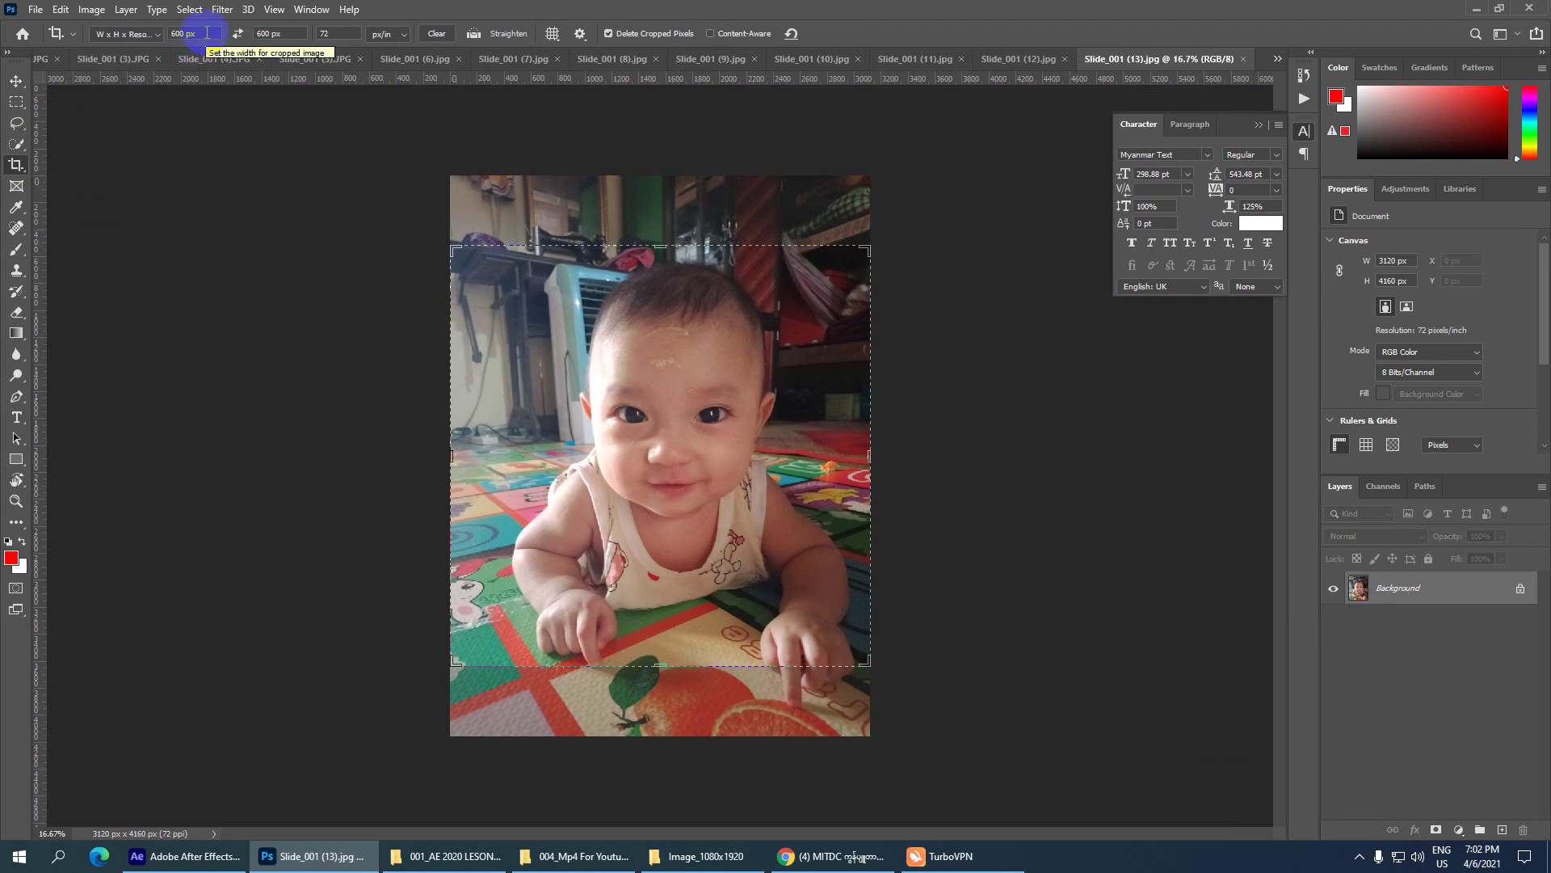
{"action": "double_click", "coordinate": [207, 33]}
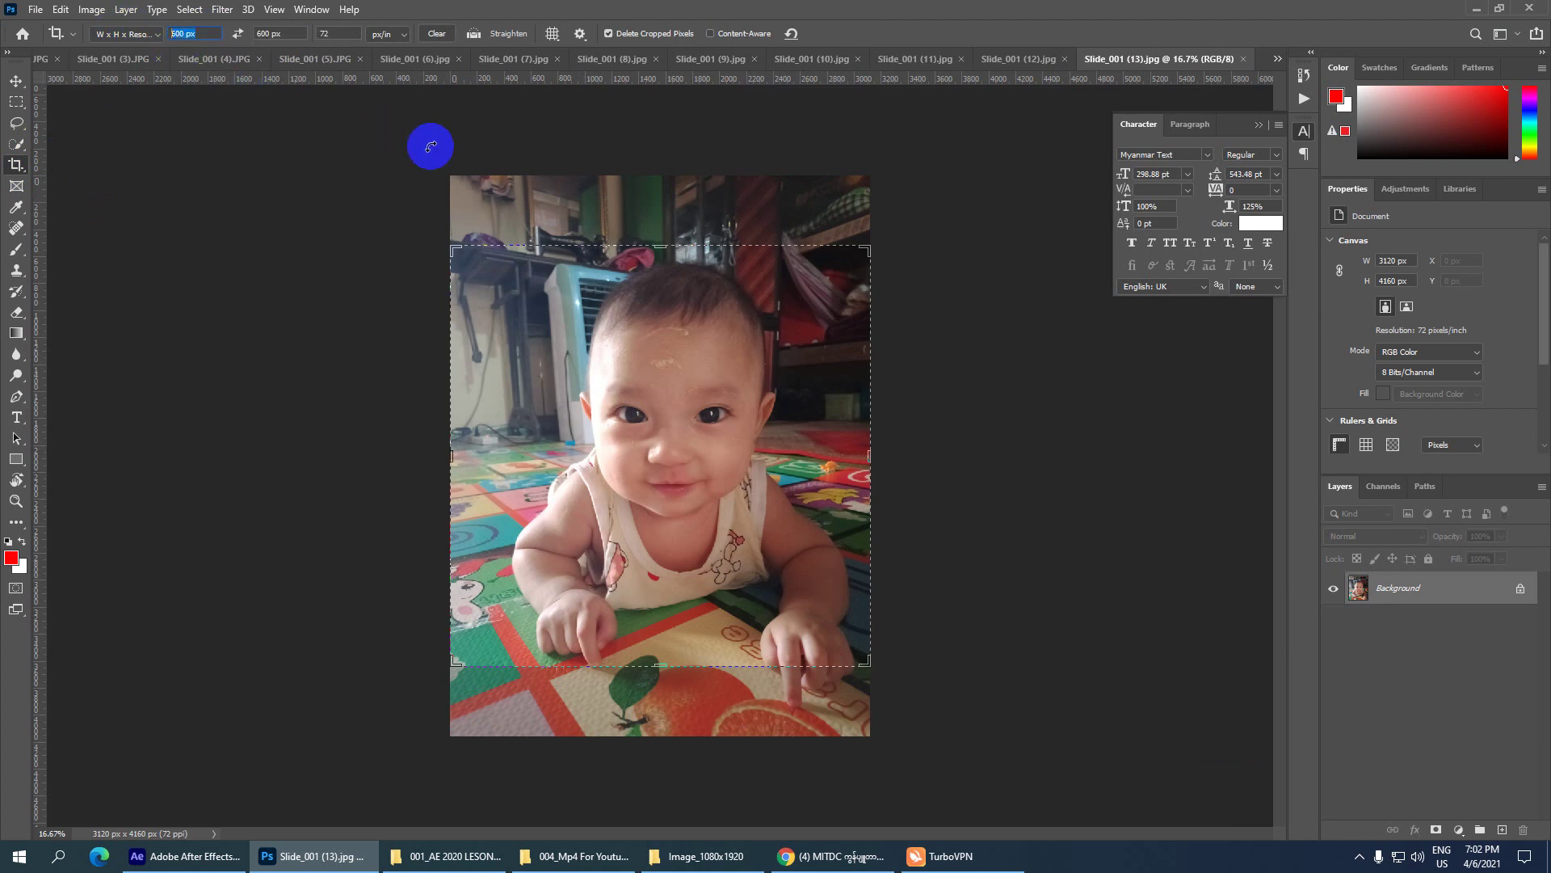
- Crop Slide_001 (13) to 1080 × 1920 px with the photo shifted left, and save it as JPEG
{"action": "type", "text": "1080"}
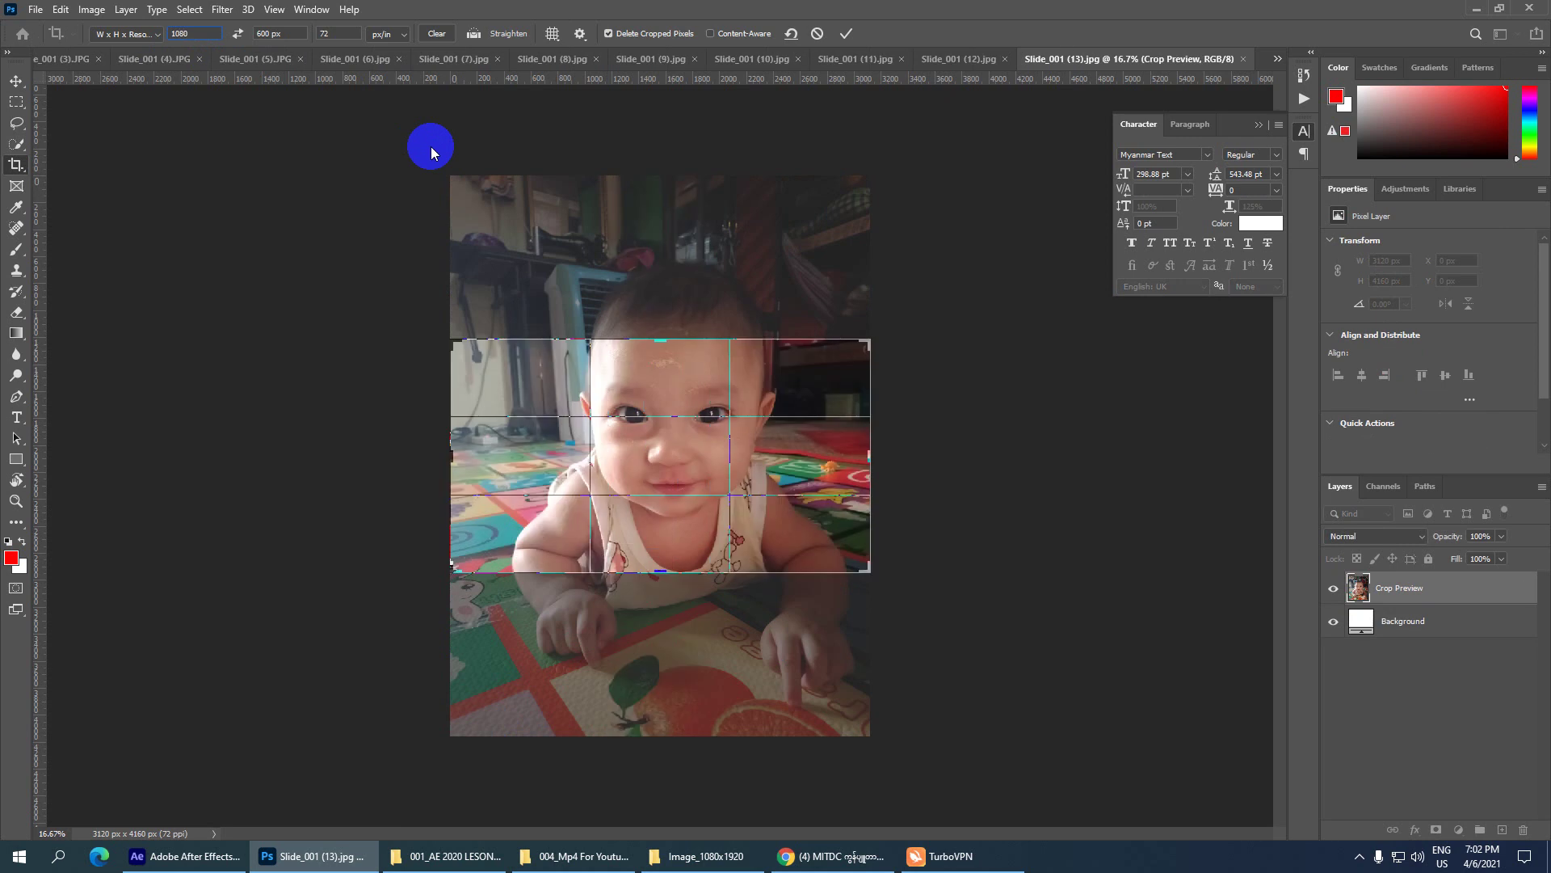
{"action": "key", "text": "Tab"}
{"action": "type", "text": "1"}
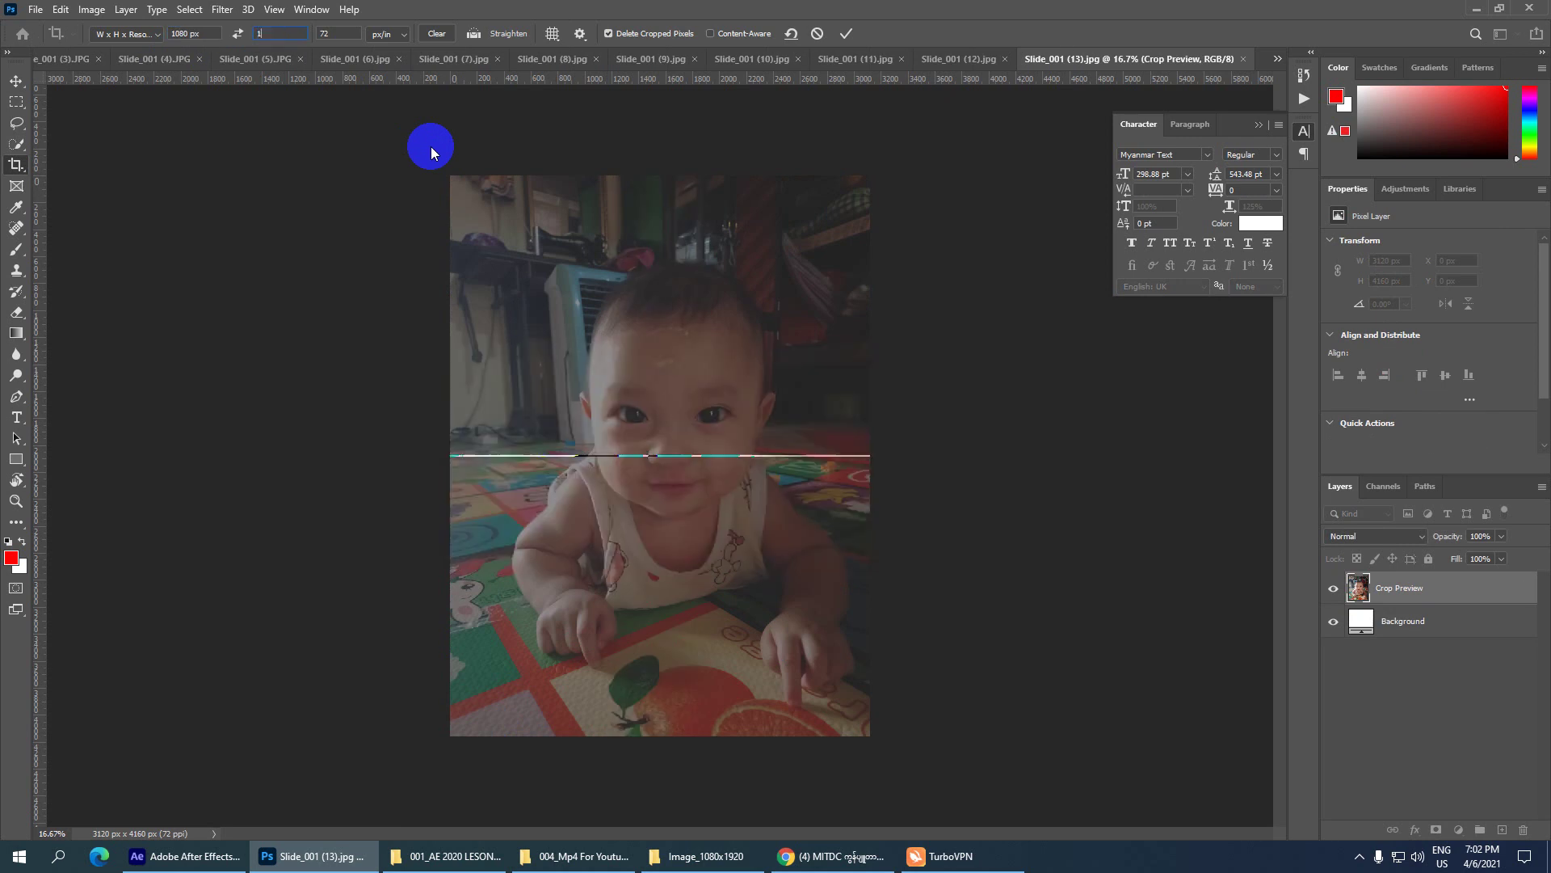
{"action": "type", "text": "920"}
{"action": "key", "text": "Tab"}
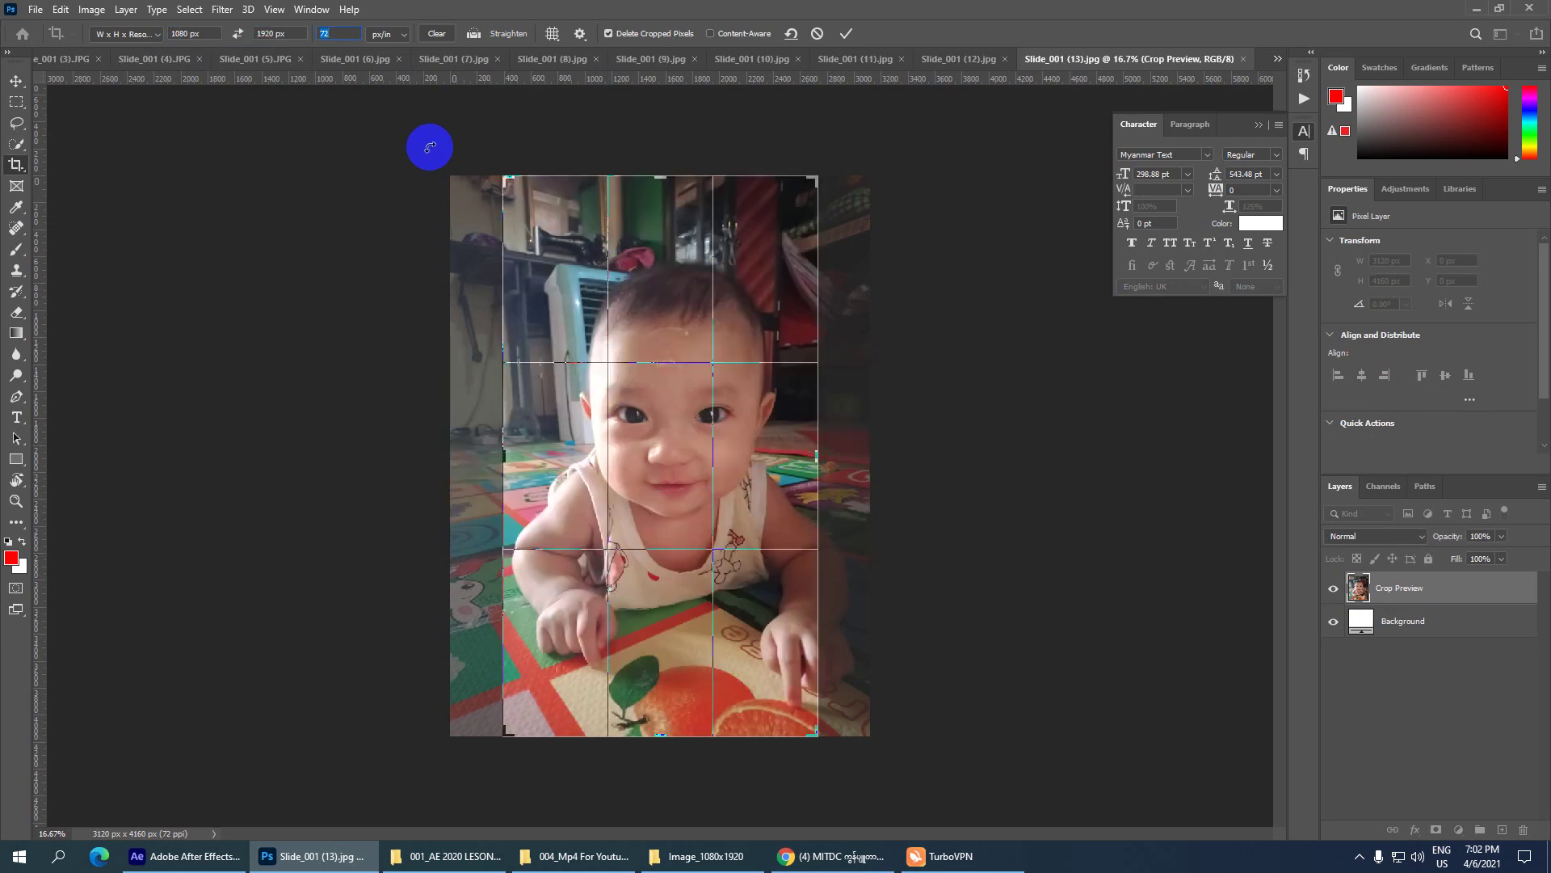
{"action": "left_click_drag", "start_coordinate": [711, 260], "coordinate": [688, 259]}
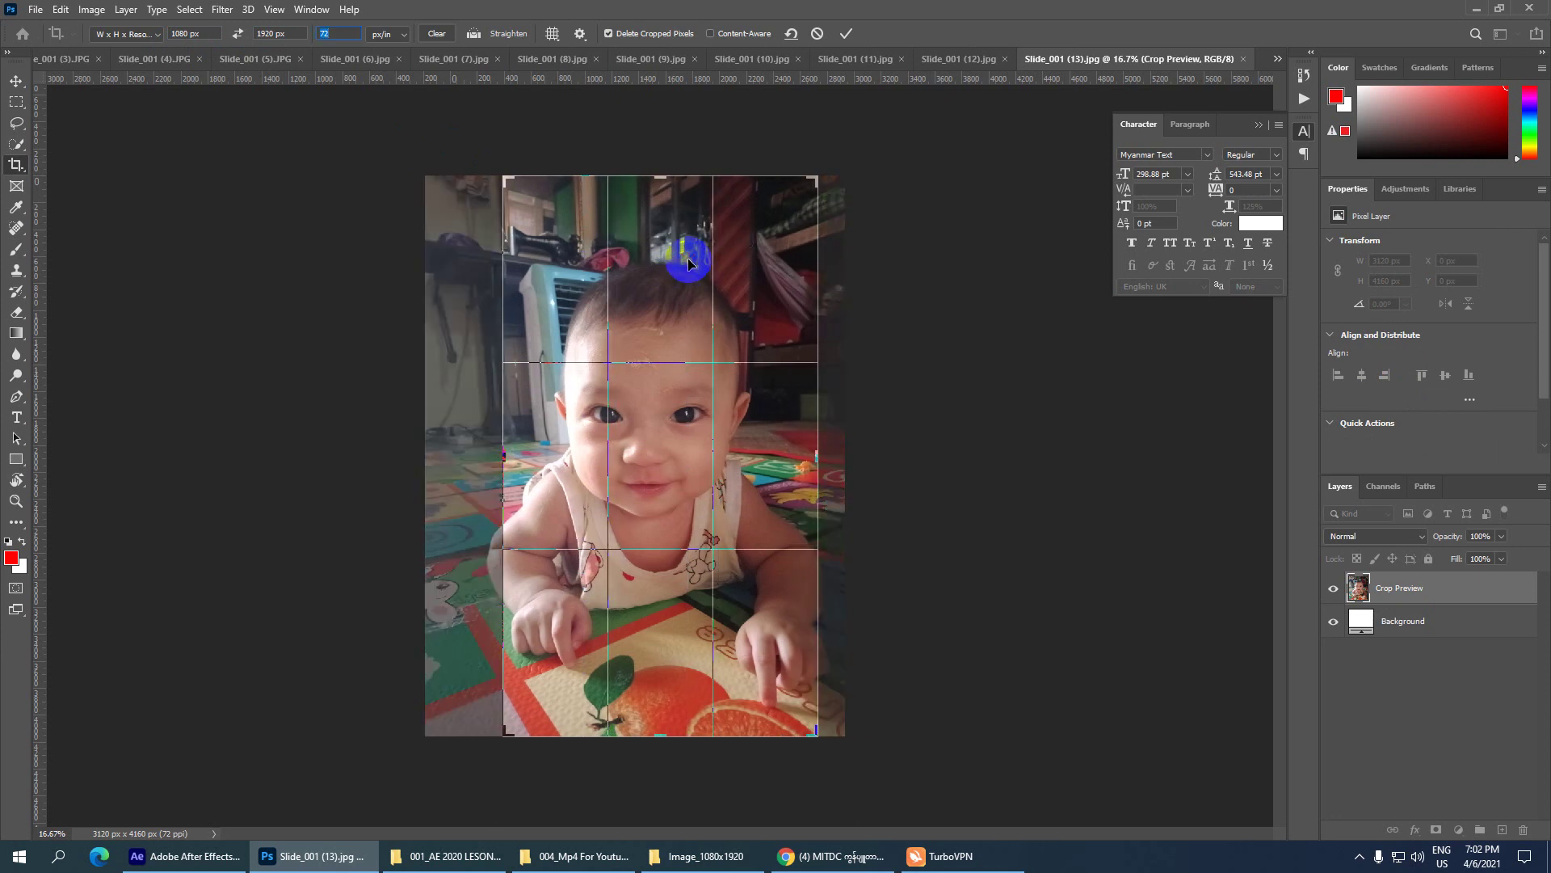
{"action": "key", "text": "Return"}
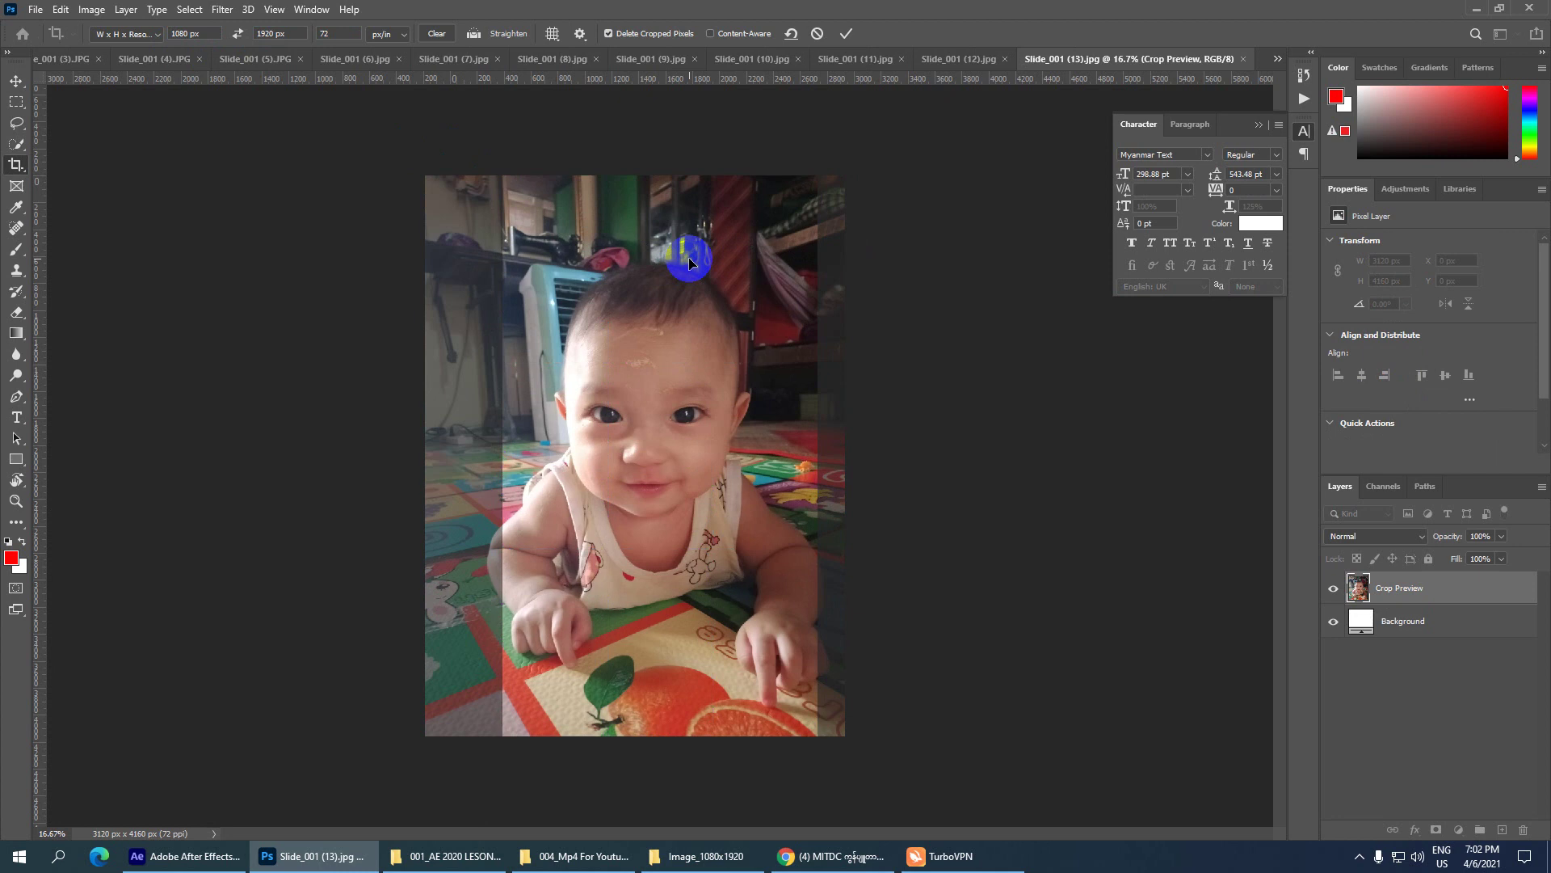
{"action": "key", "text": "ctrl+s"}
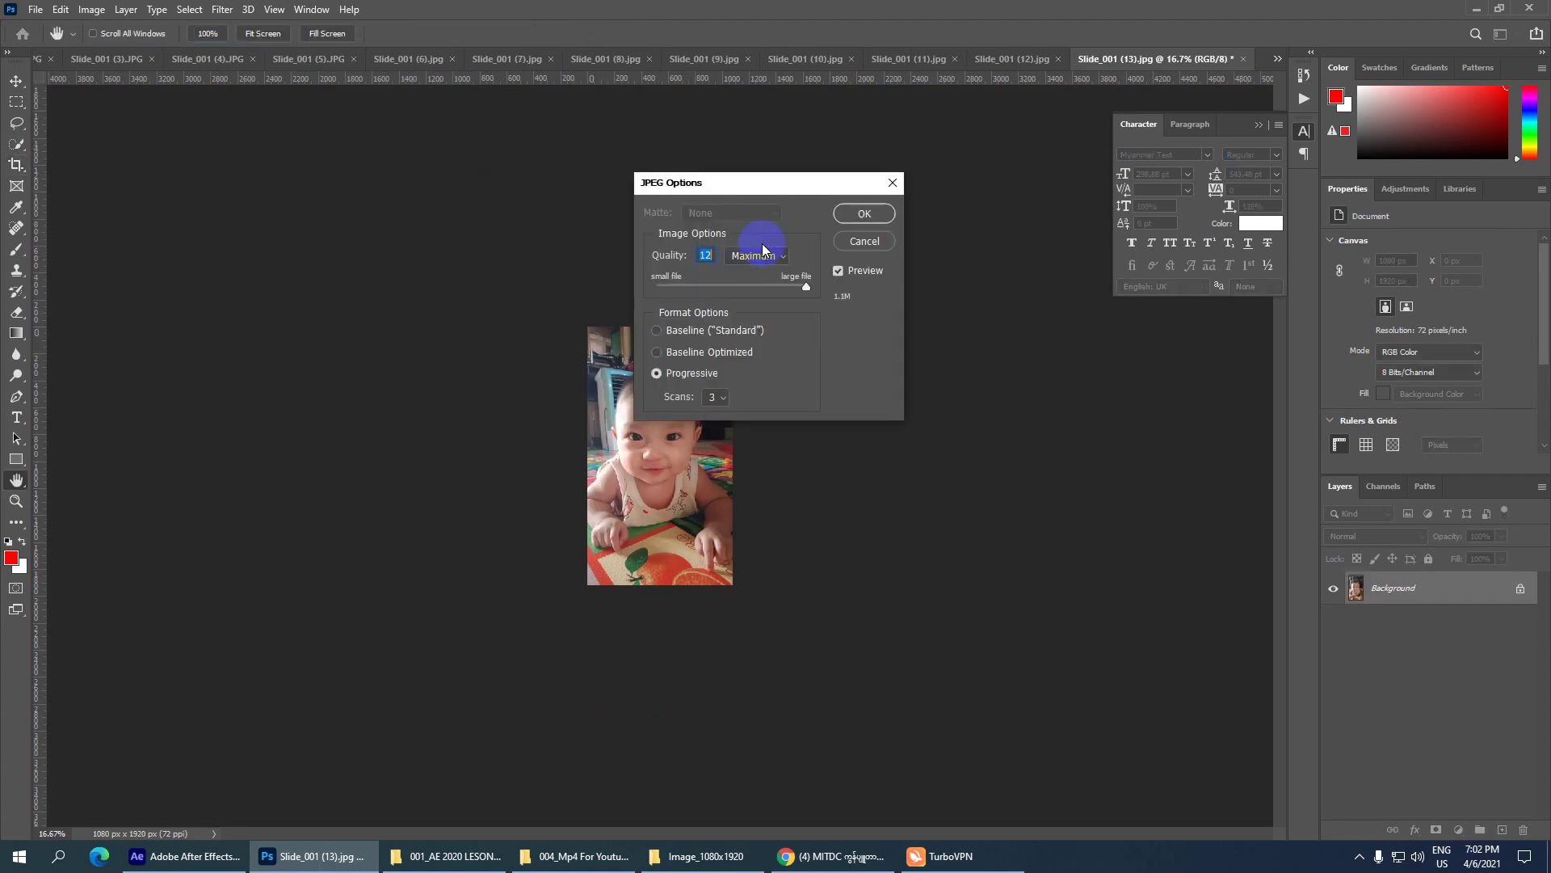
{"action": "left_click", "coordinate": [880, 213]}
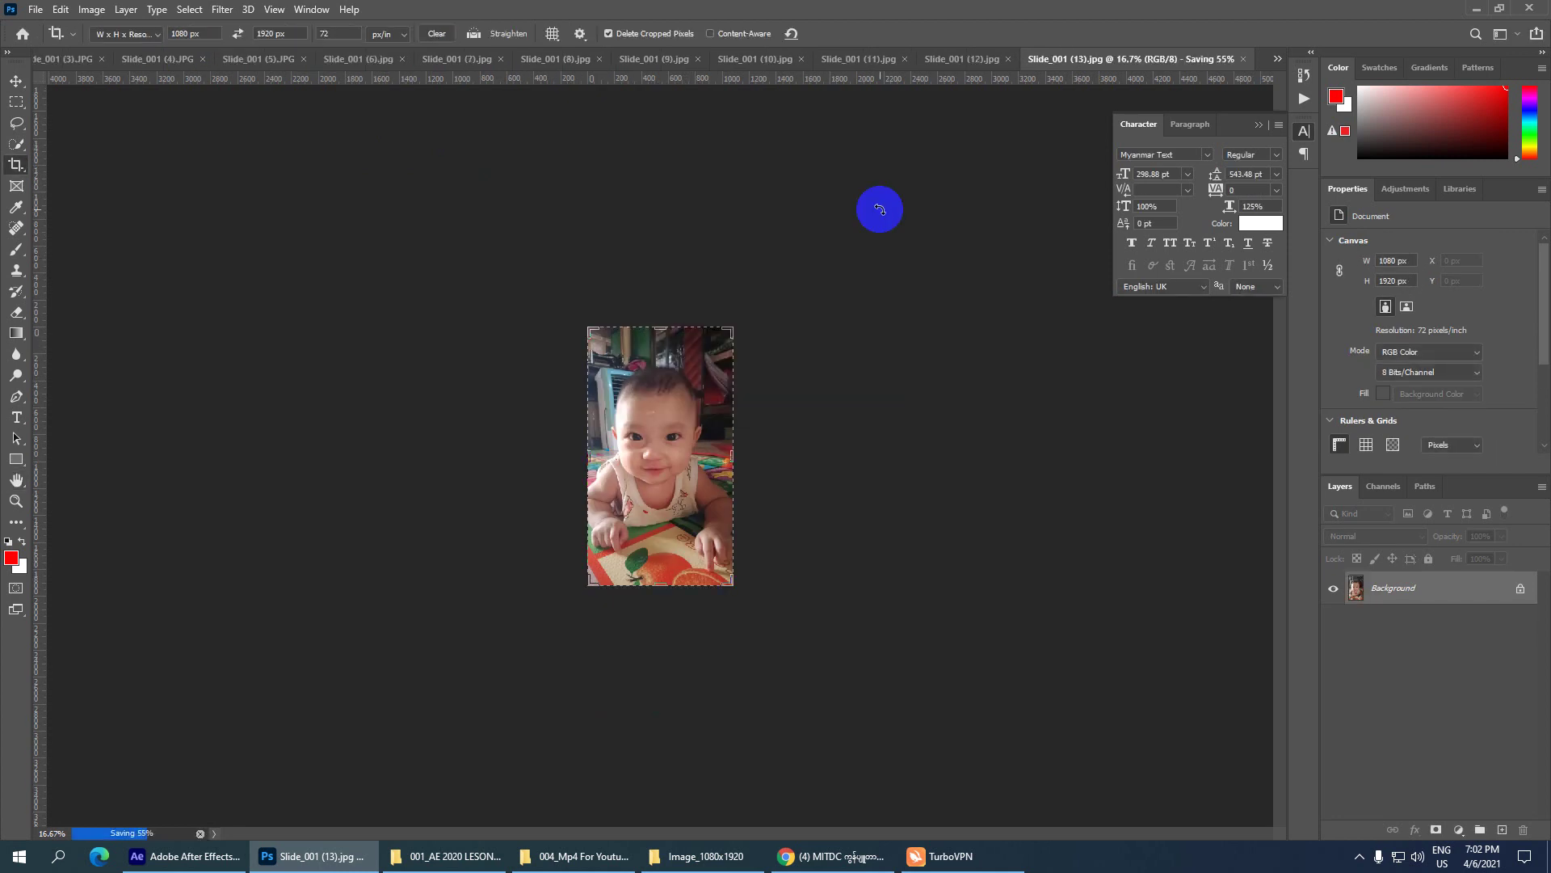
- Close Slide_001 (13), then crop Slide_001 (12) to 1080×1920 and save it as JPEG
{"action": "key", "text": "ctrl+w"}
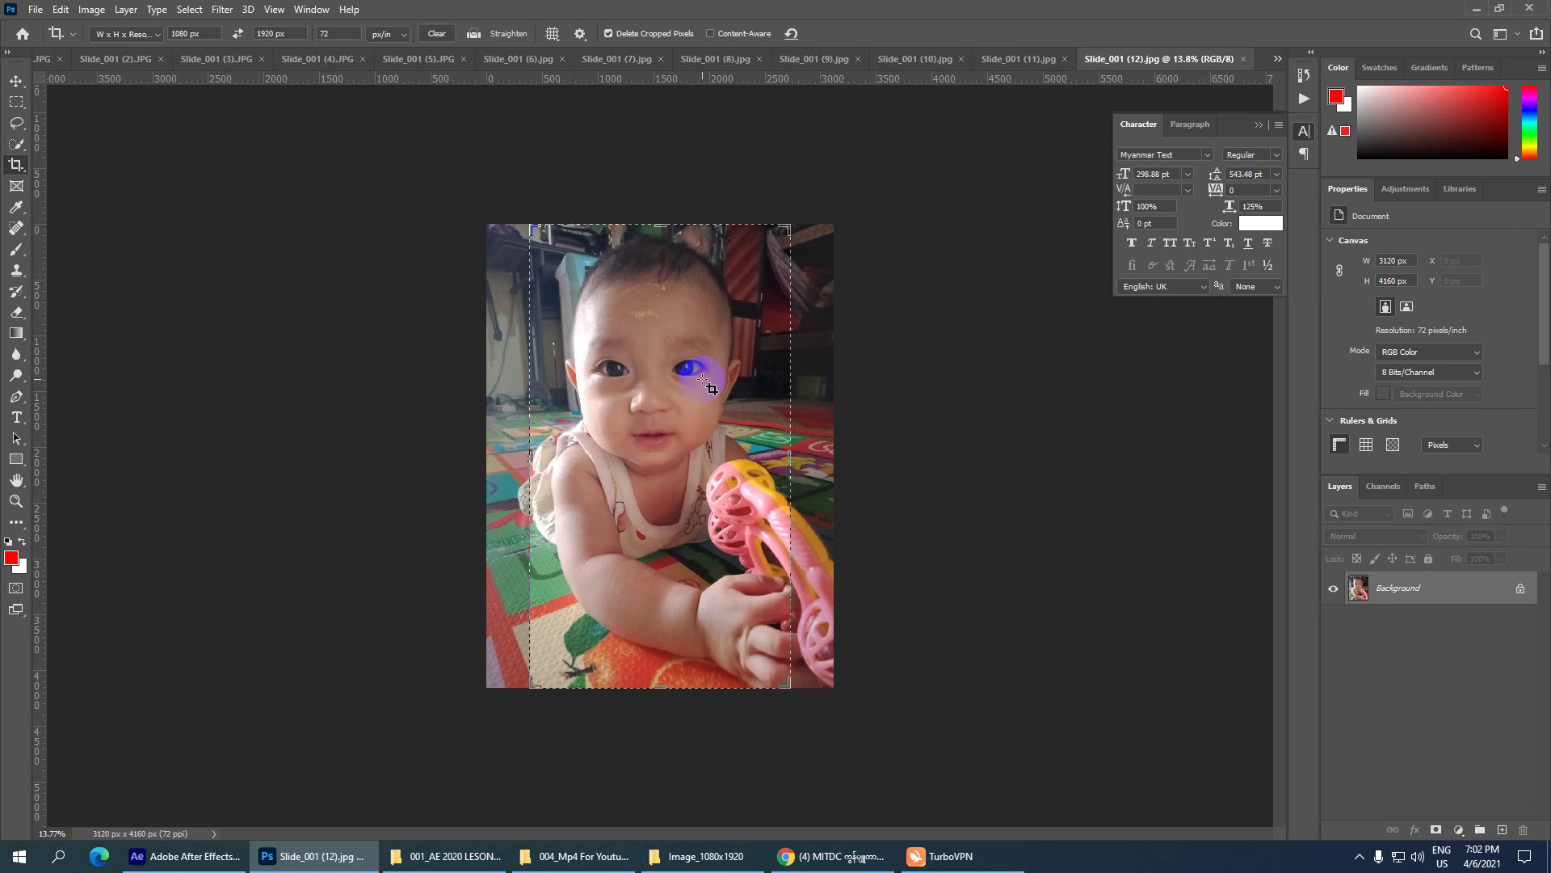
{"action": "double_click", "coordinate": [727, 348]}
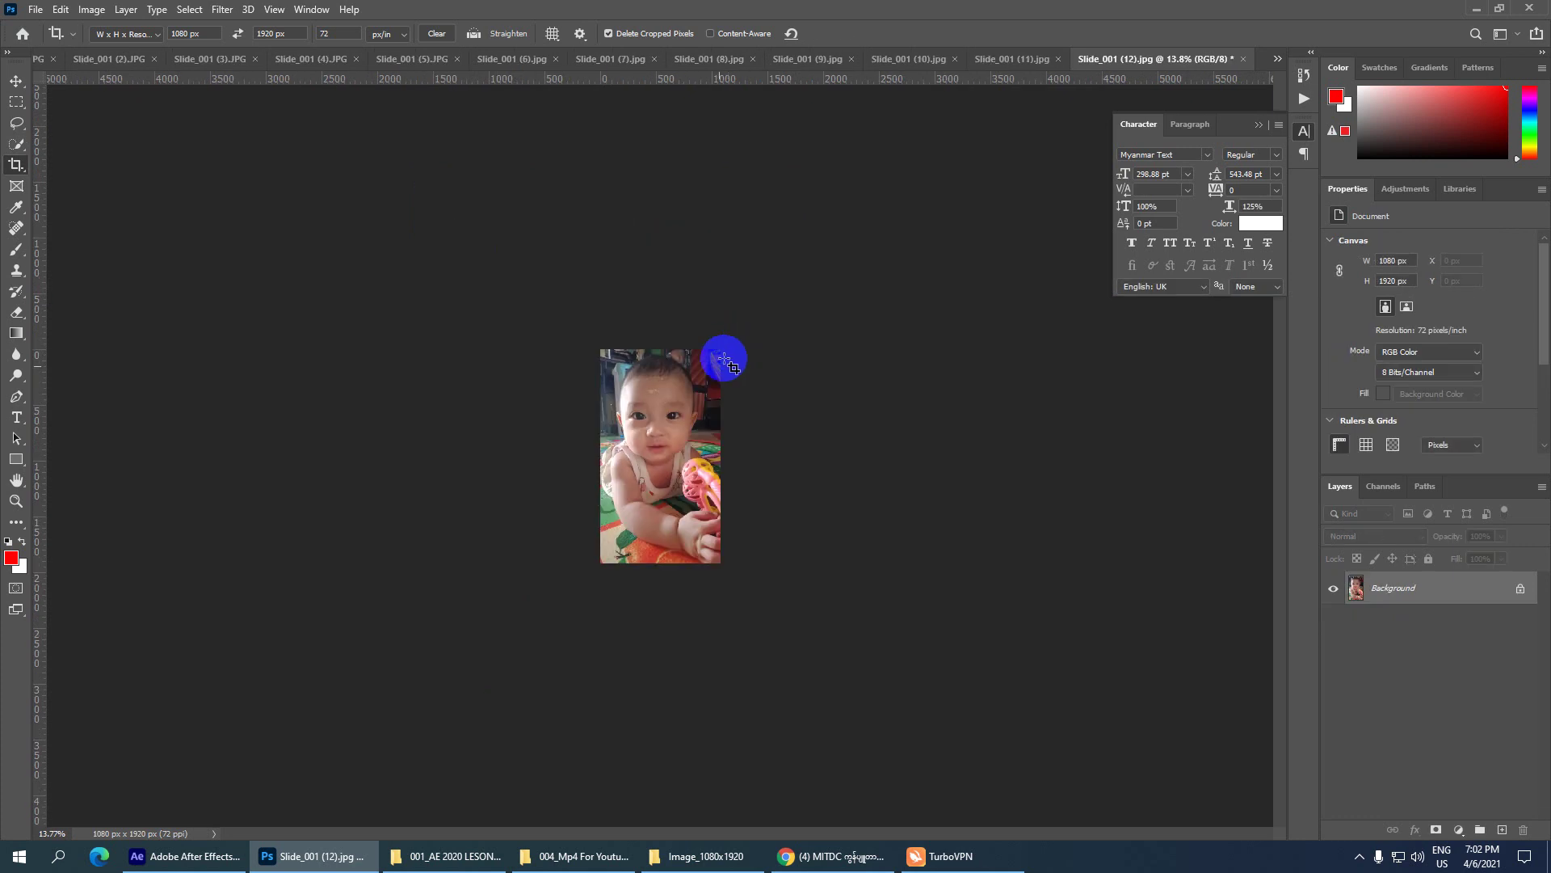
{"action": "key", "text": "ctrl+0"}
{"action": "key", "text": "ctrl+s"}
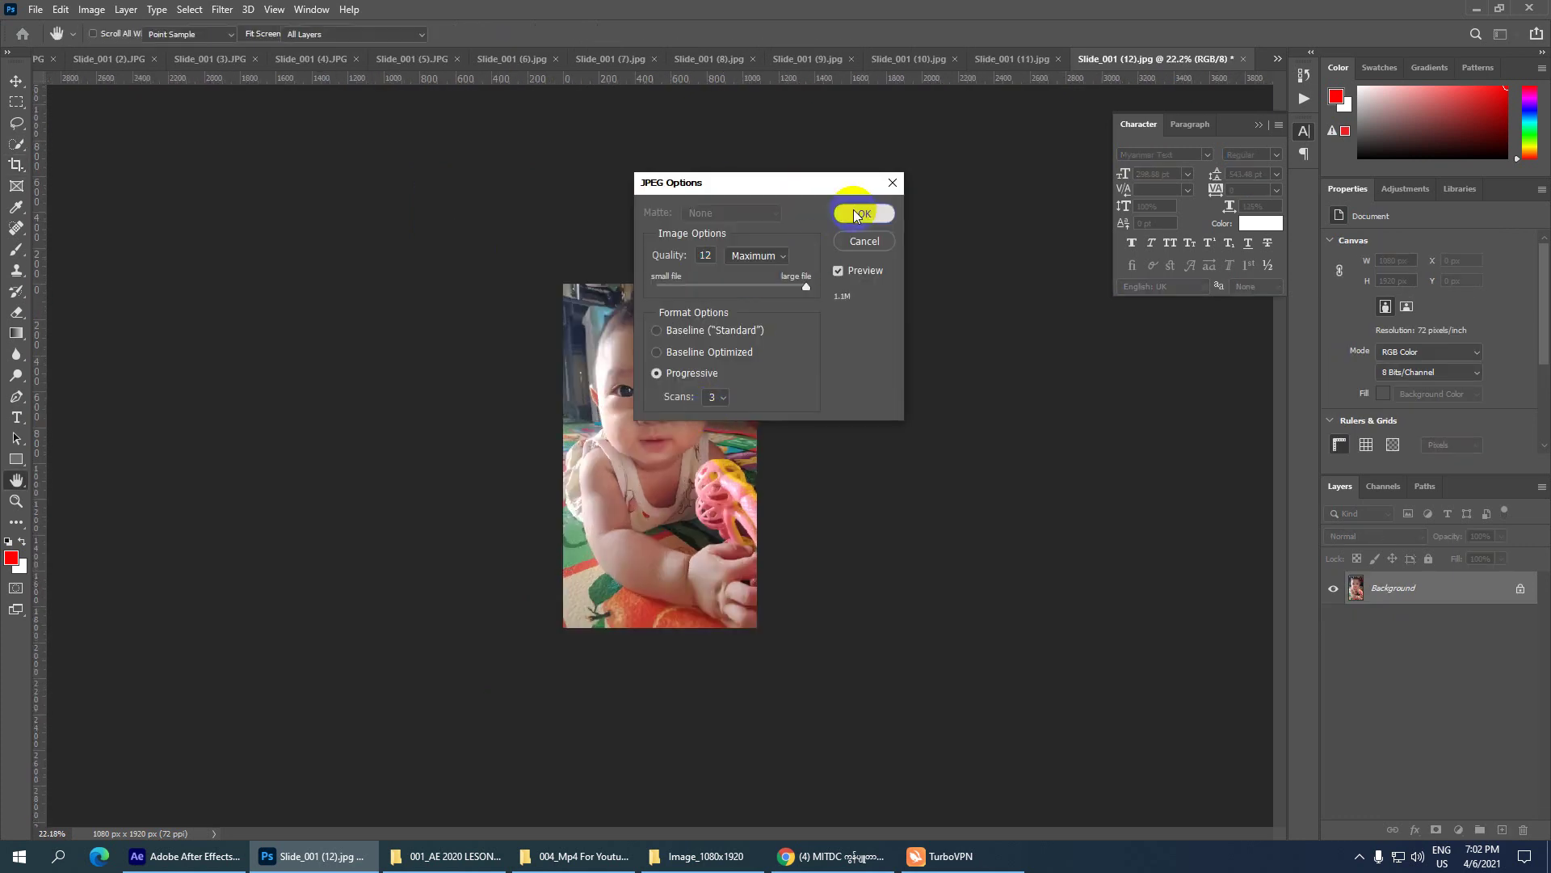
{"action": "left_click", "coordinate": [857, 214]}
- Crop Slide_001 (11) with the baby repositioned in the frame and save it
{"action": "key", "text": "ctrl+w"}
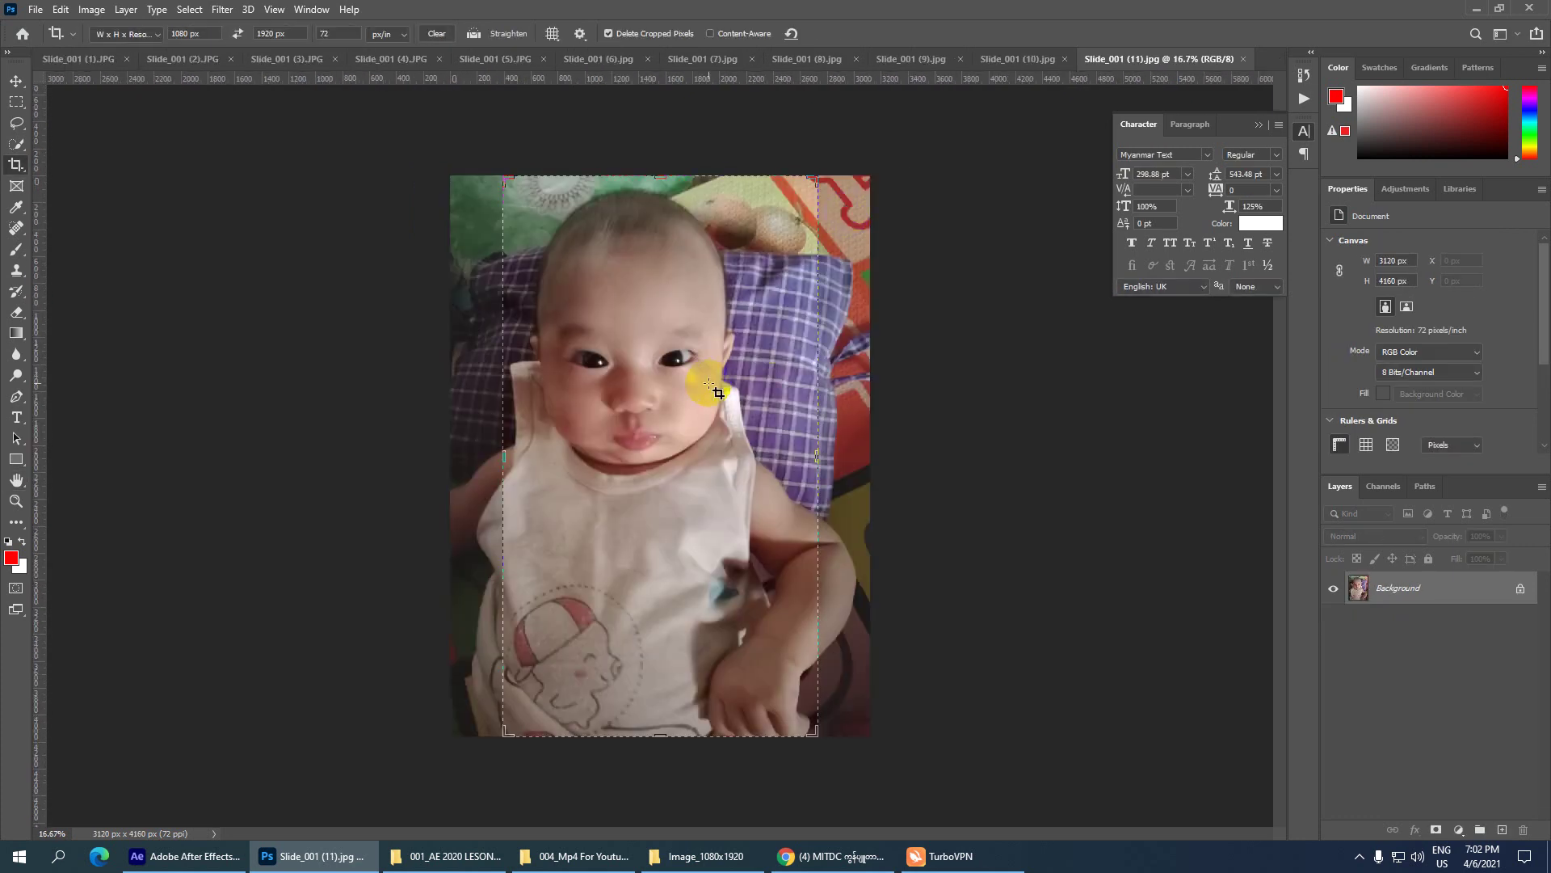
{"action": "left_click_drag", "start_coordinate": [732, 357], "coordinate": [744, 354]}
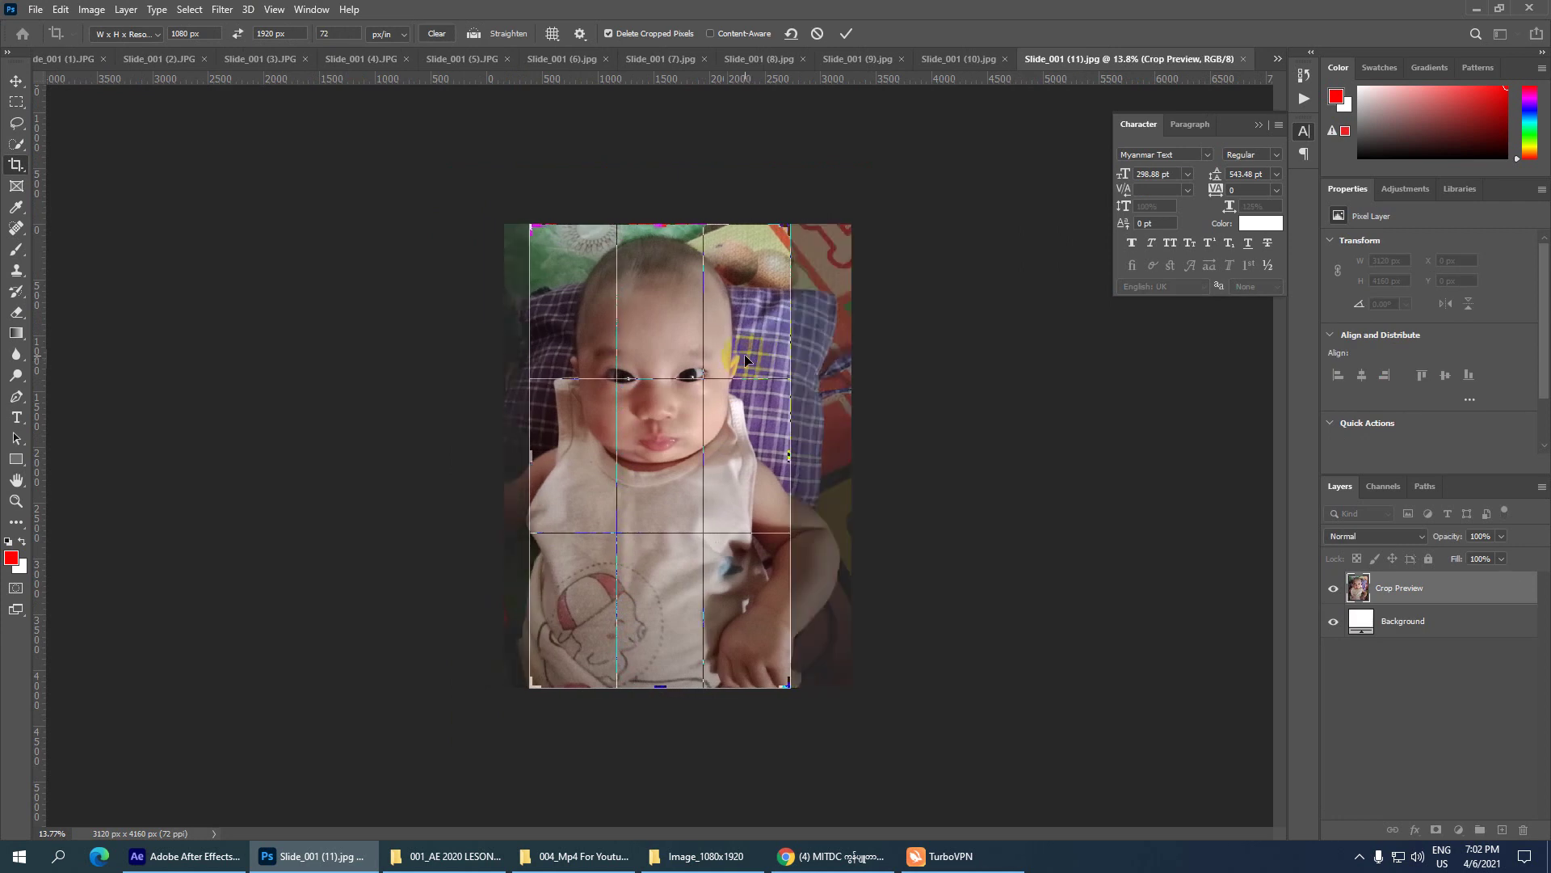
{"action": "key", "text": "Return"}
{"action": "key", "text": "ctrl+s"}
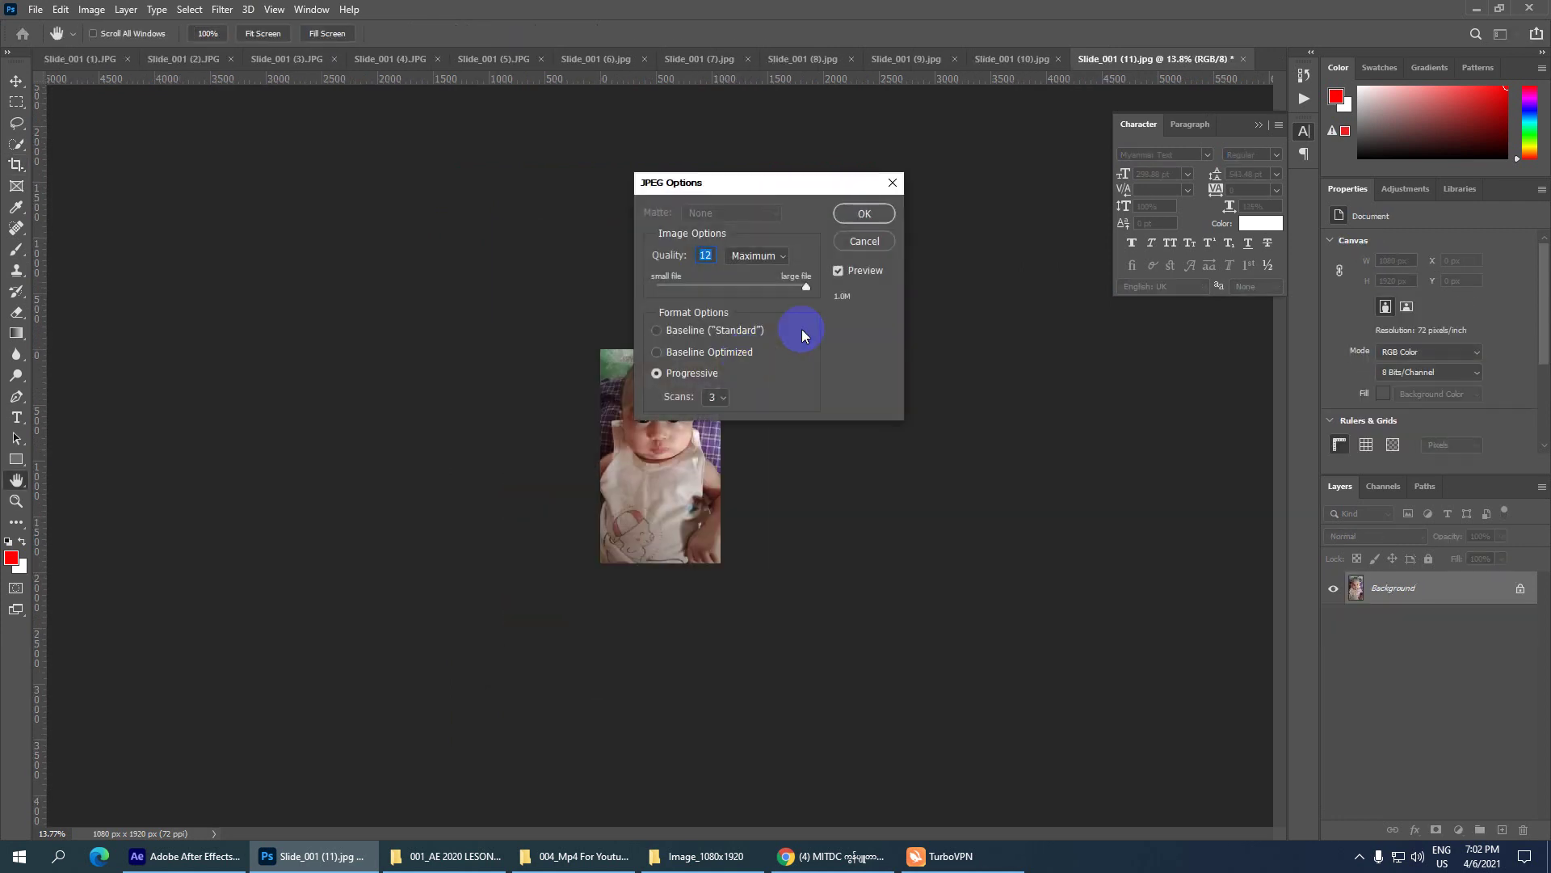
{"action": "key", "text": "Return"}
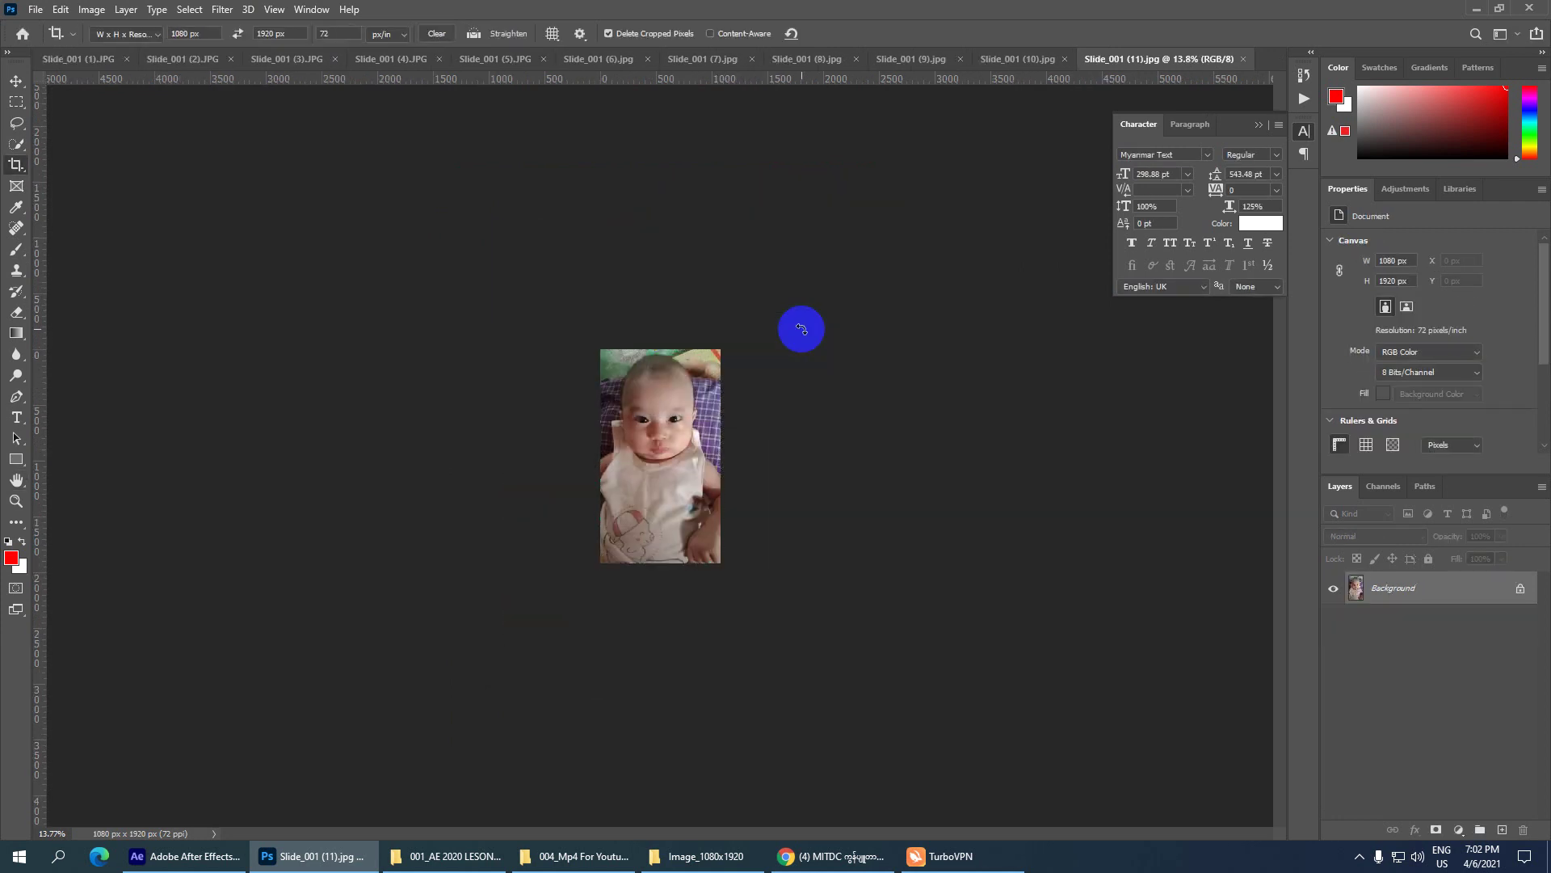
- Crop and save Slide_001 (10), then crop Slide_001 (9) and start saving it
{"action": "key", "text": "ctrl+w"}
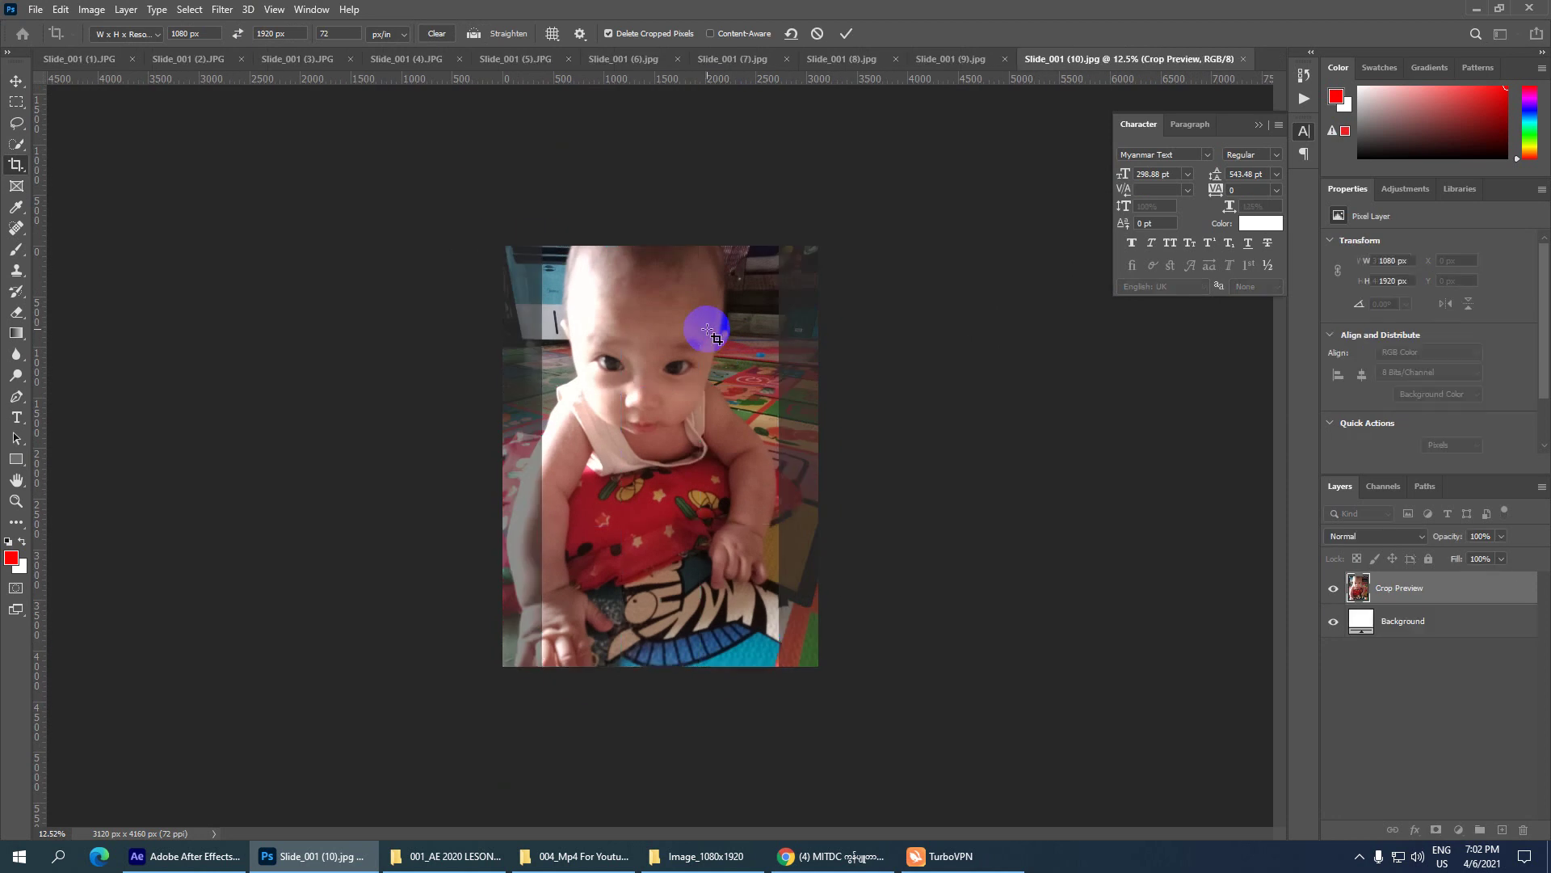
{"action": "key", "text": "Return"}
{"action": "key", "text": "ctrl+s"}
{"action": "key", "text": "Return"}
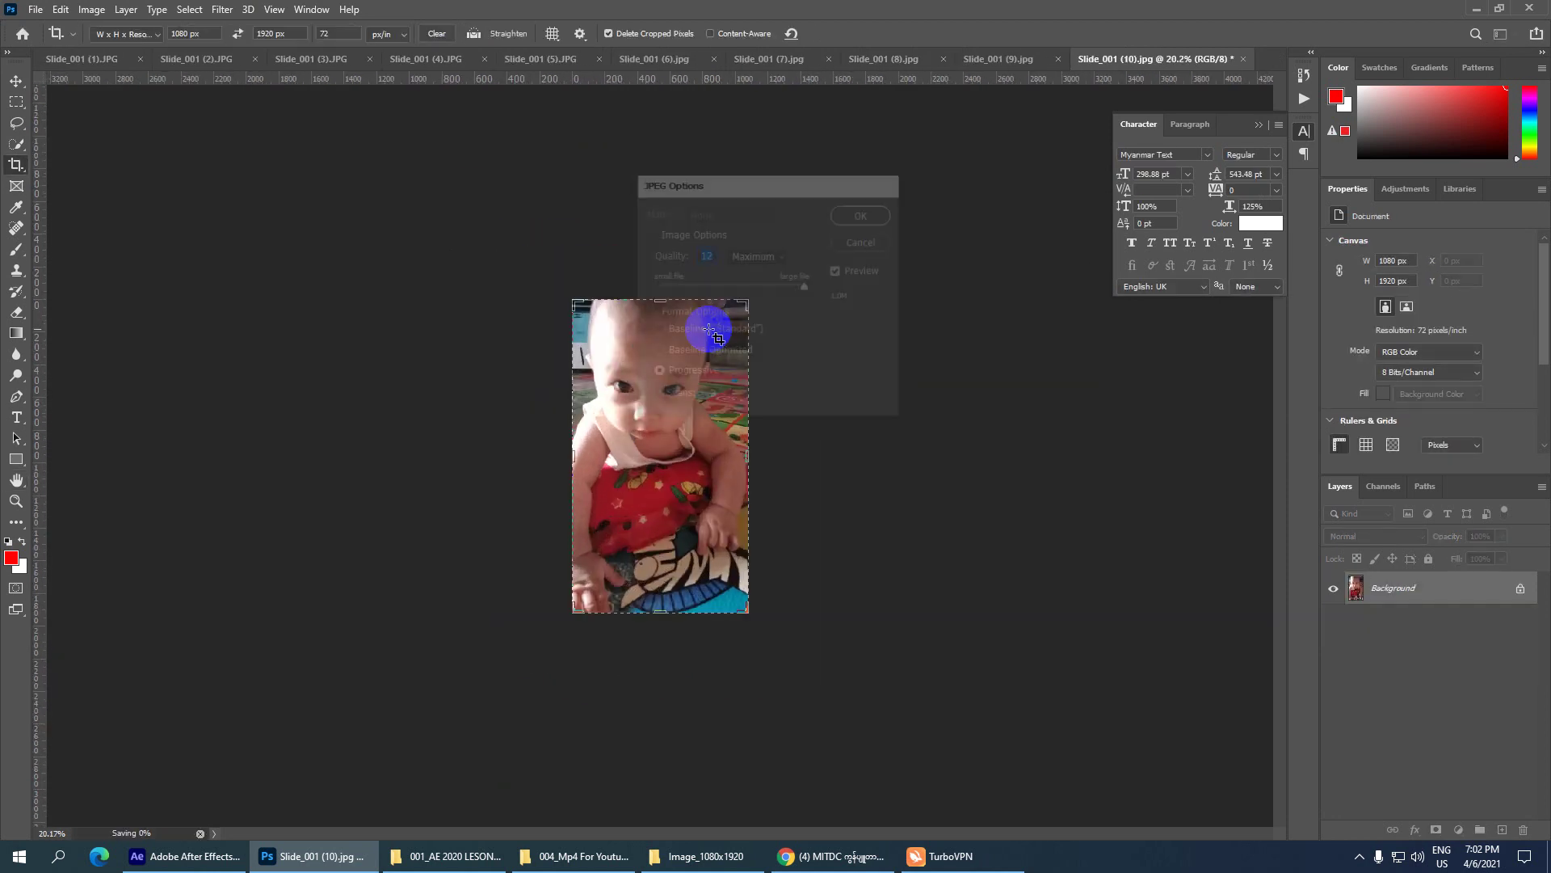
{"action": "key", "text": "ctrl+w"}
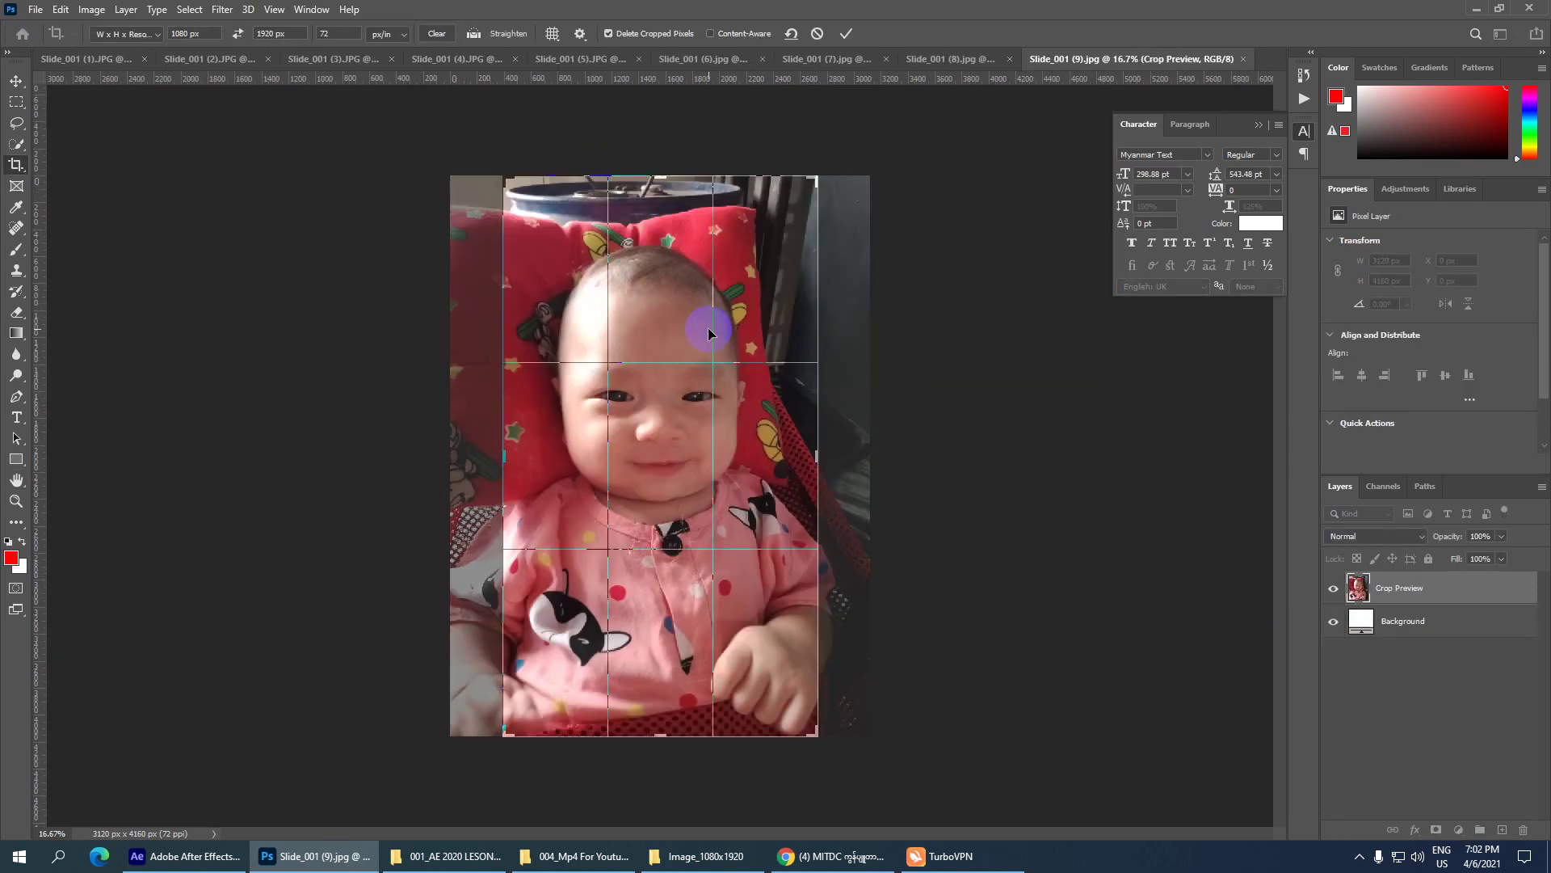
{"action": "key", "text": "Return"}
{"action": "key", "text": "ctrl+s"}
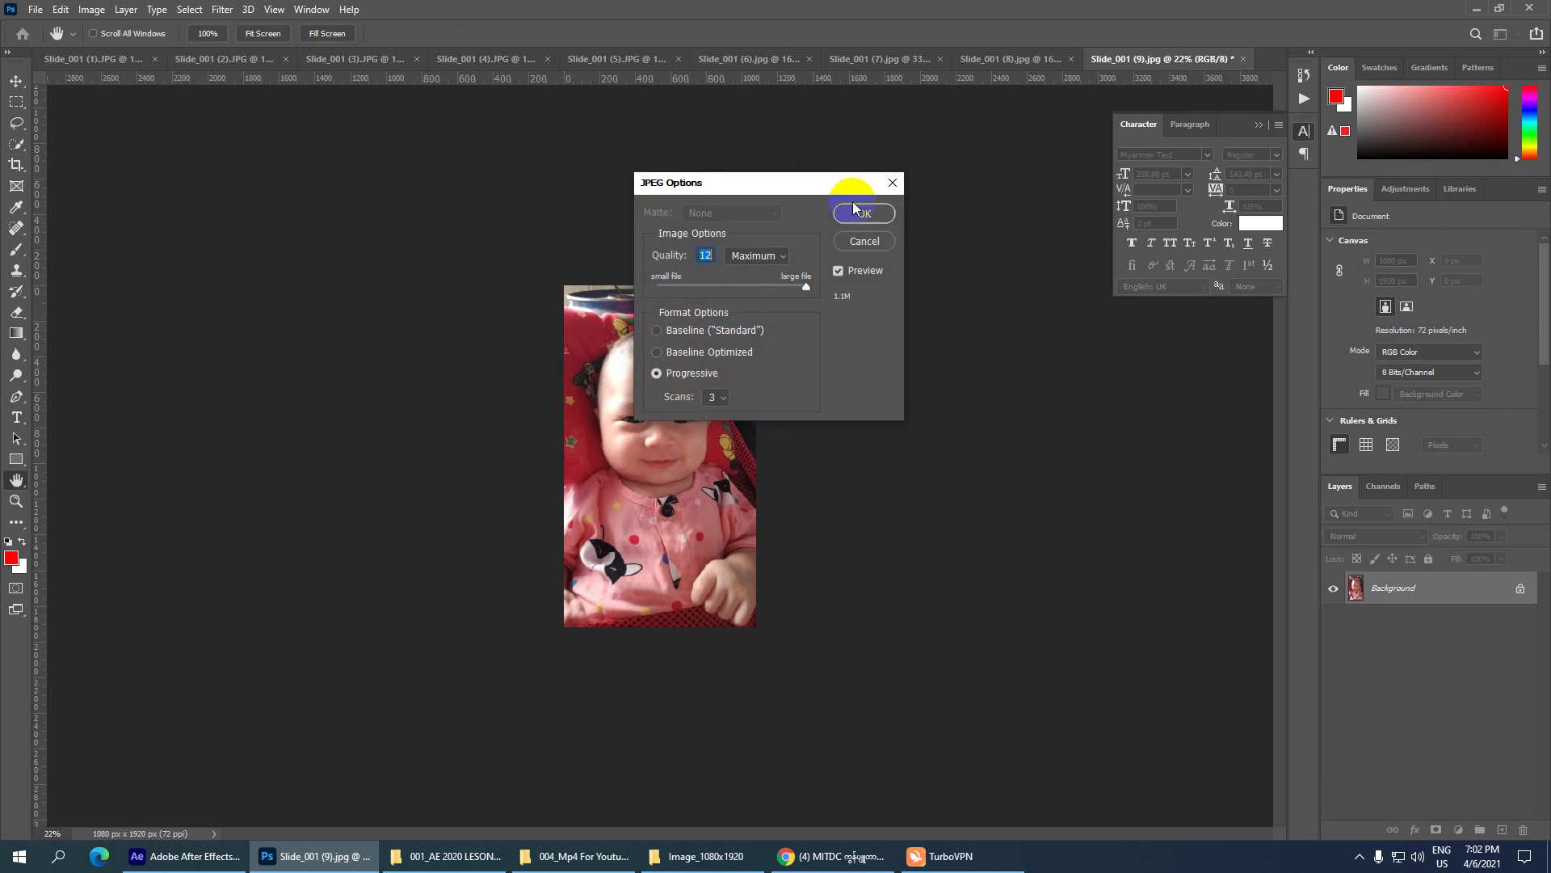
- Finish saving Slide_001 (9), commit its remaining crop, save again and close it
{"action": "left_click", "coordinate": [865, 207]}
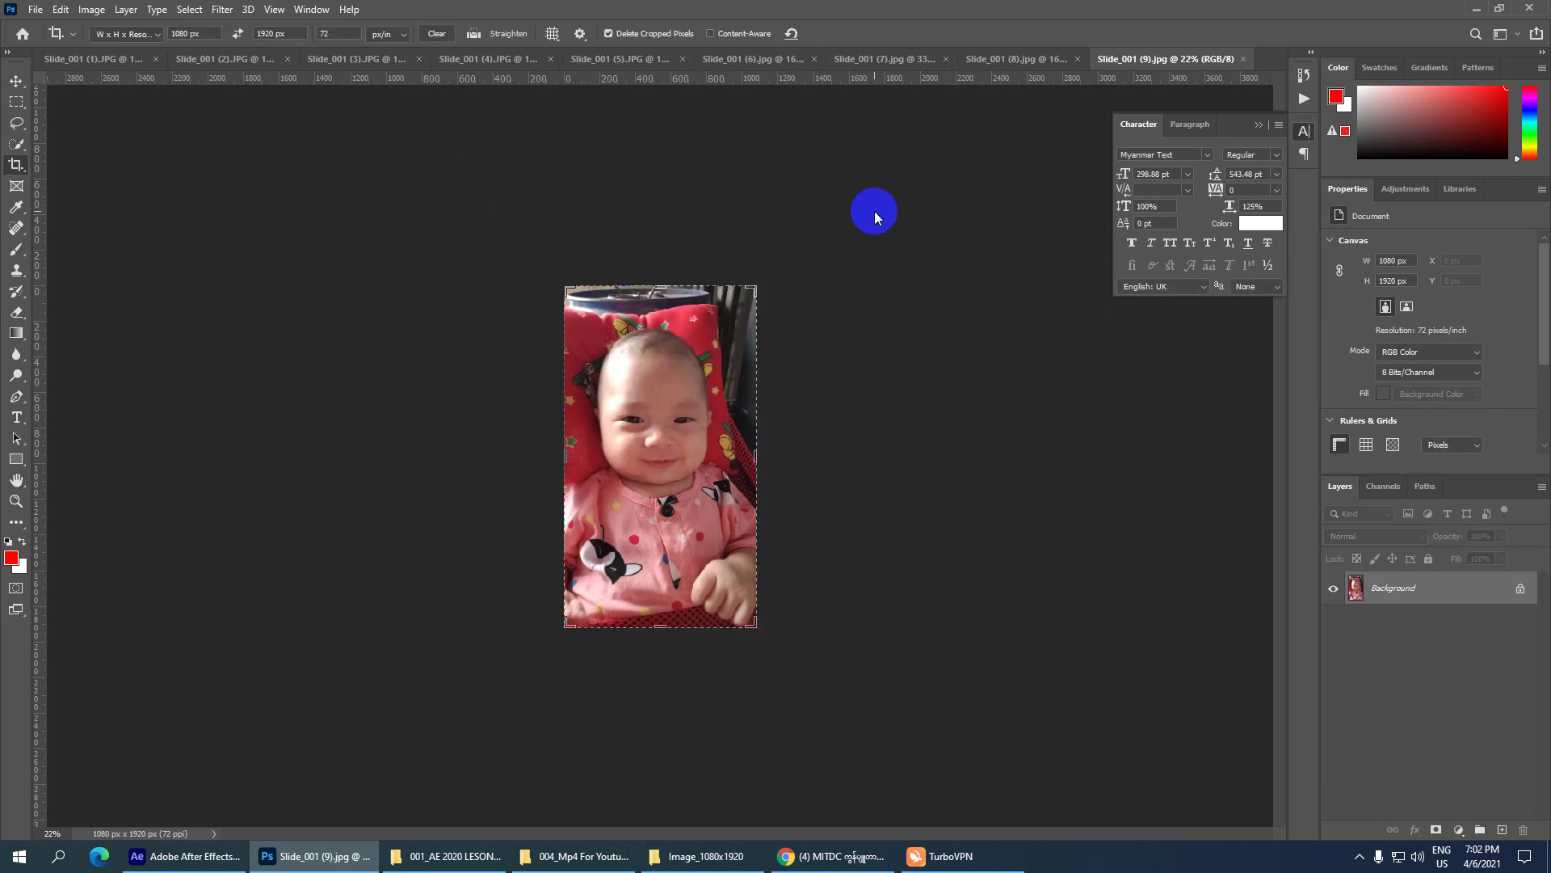
{"action": "key", "text": "Return"}
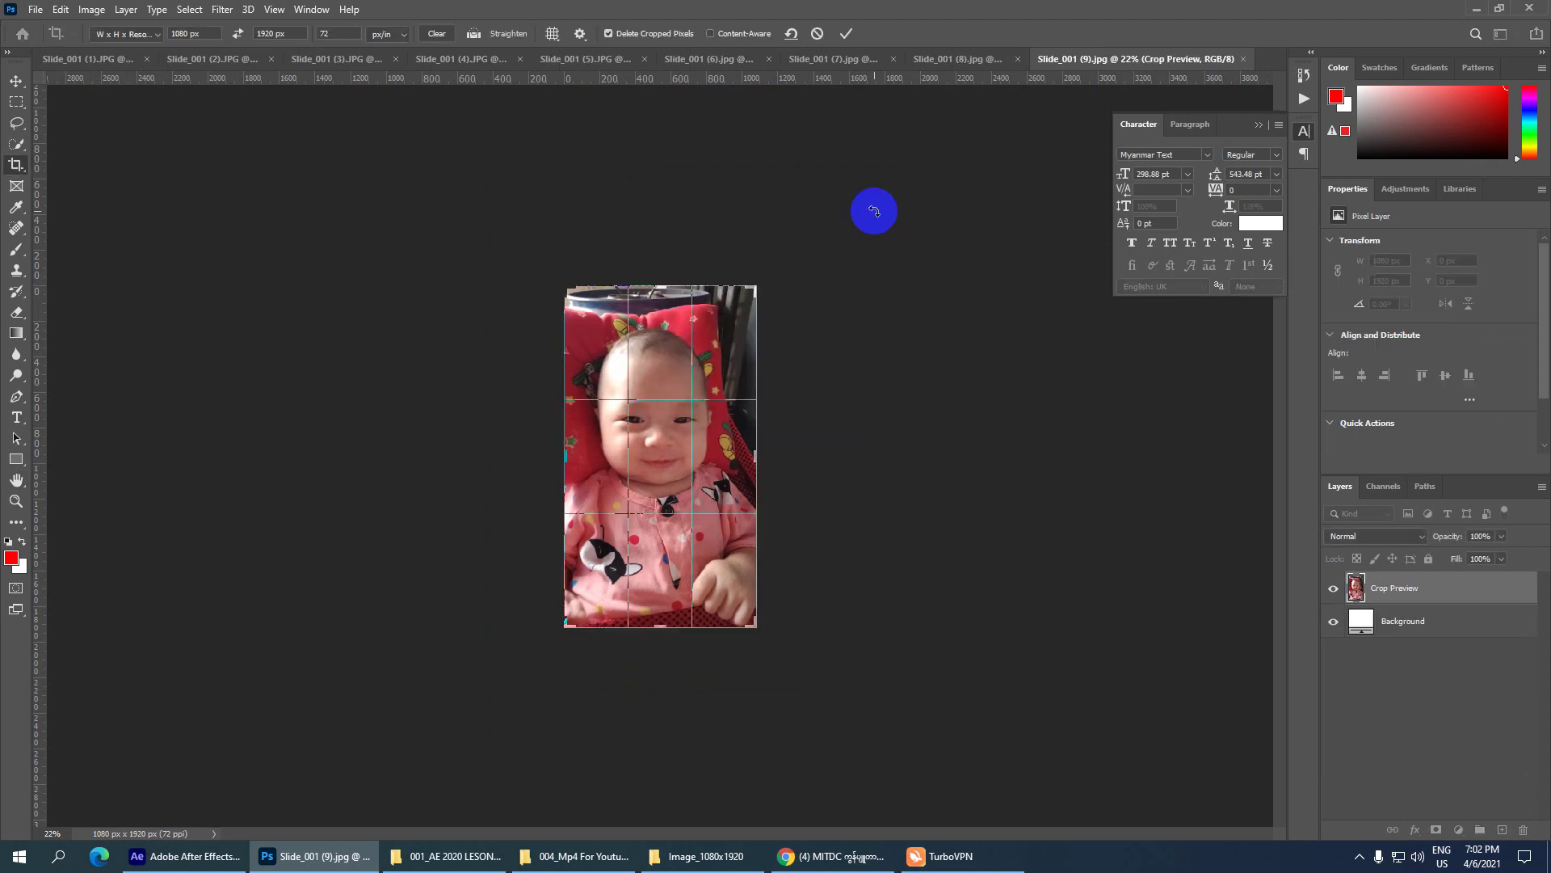
{"action": "key", "text": "ctrl+s"}
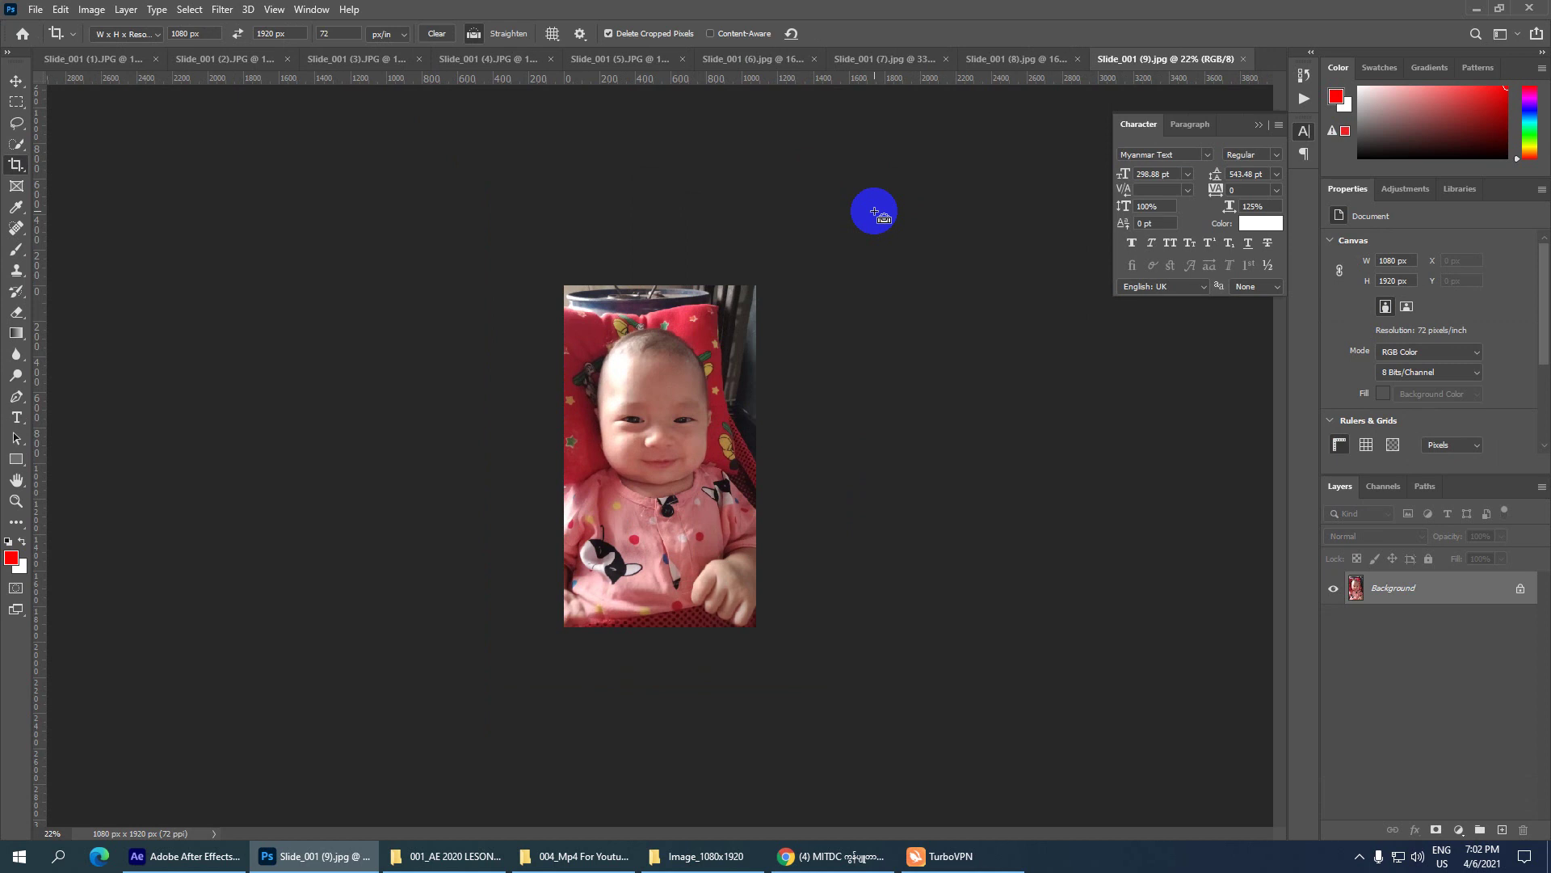
{"action": "key", "text": "ctrl+w"}
- Crop Slide_001 (8) tightly around the baby at 1080×1920, save it and close it
{"action": "left_click", "coordinate": [688, 380]}
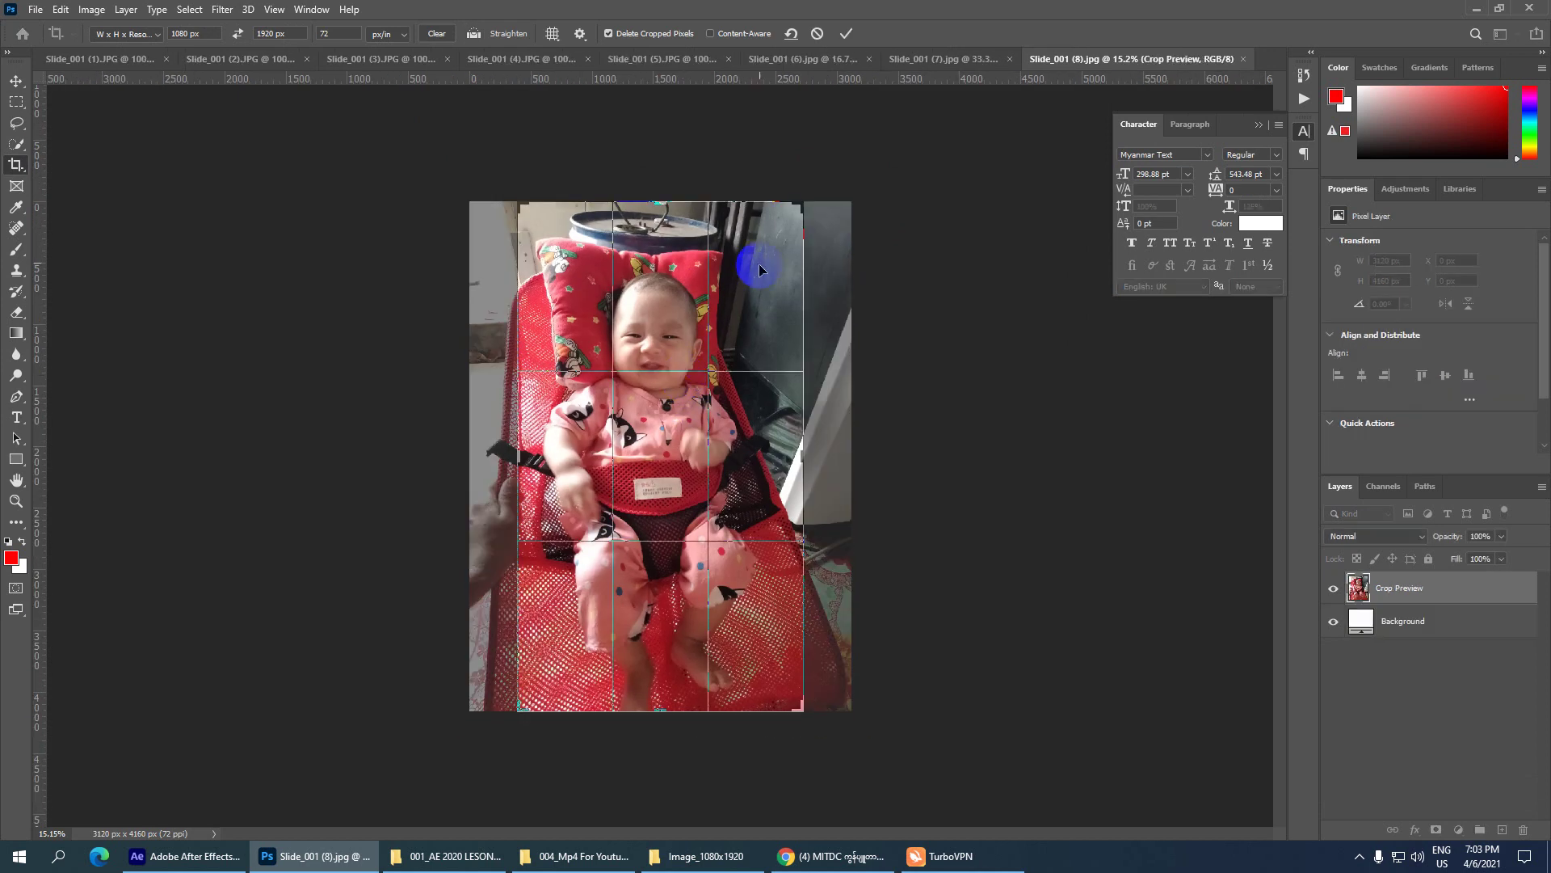
{"action": "mouse_move", "coordinate": [802, 204]}
{"action": "left_mouse_down"}
{"action": "mouse_move", "coordinate": [563, 524]}
{"action": "mouse_move", "coordinate": [599, 529]}
{"action": "left_mouse_up"}
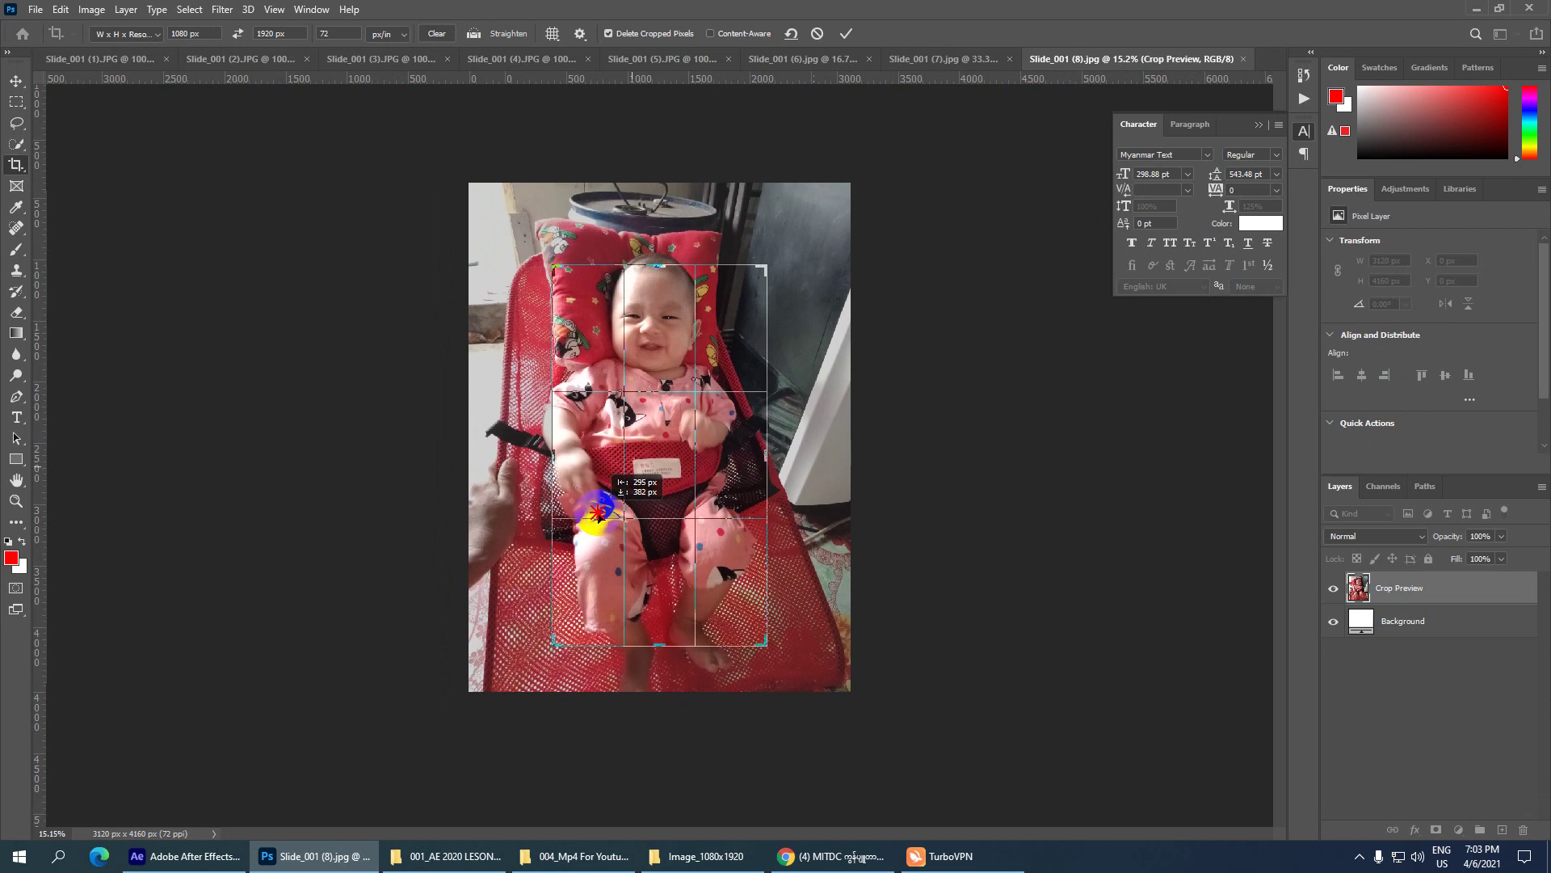
{"action": "double_click", "coordinate": [599, 530]}
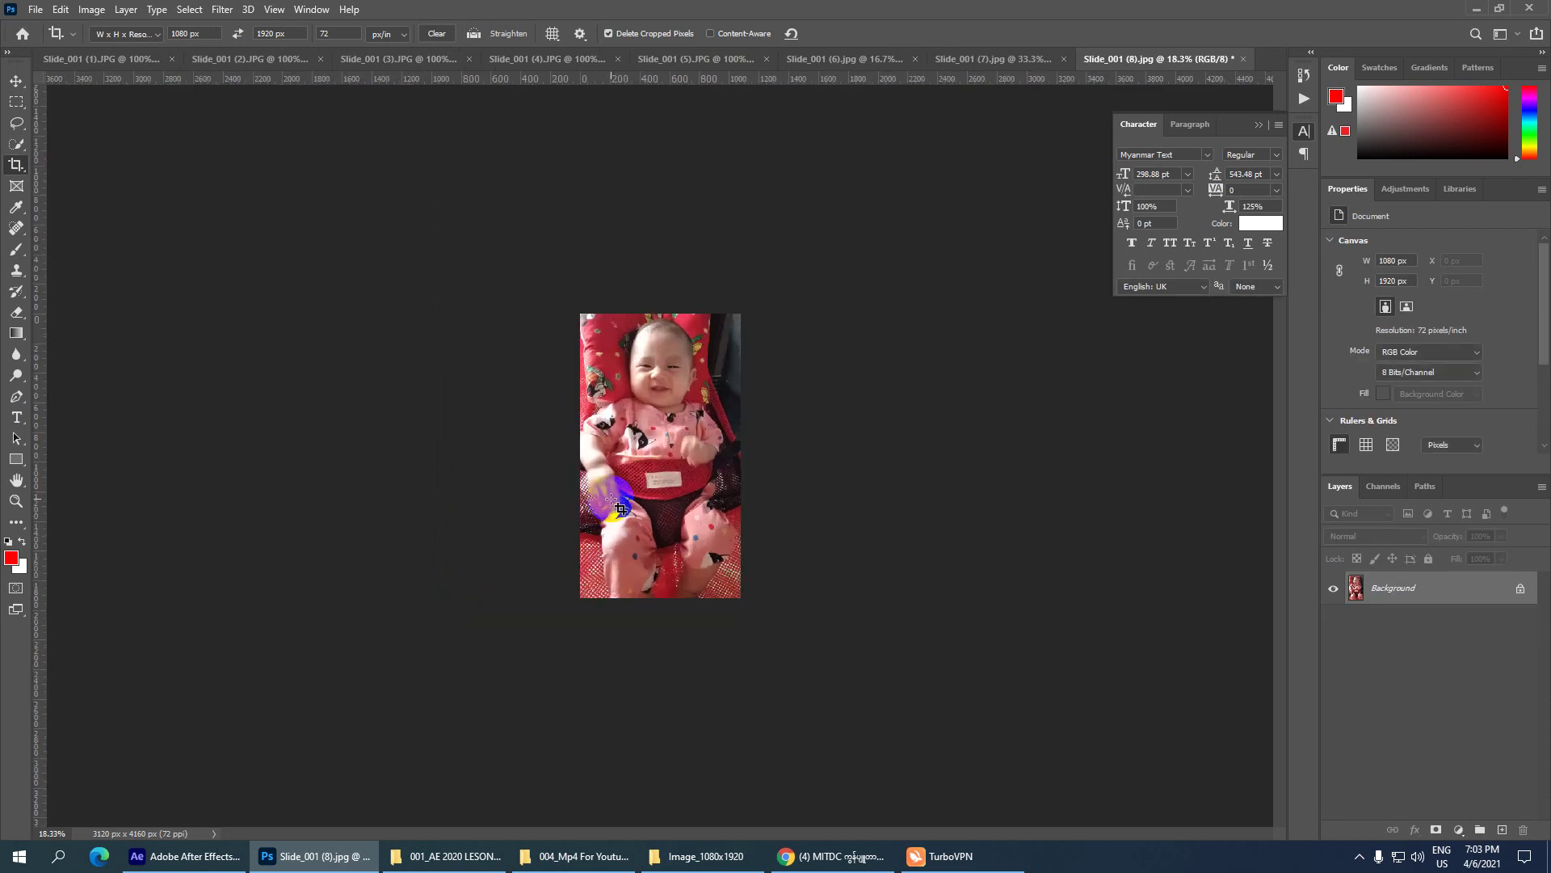
{"action": "key", "text": "ctrl+s"}
{"action": "left_click", "coordinate": [866, 213]}
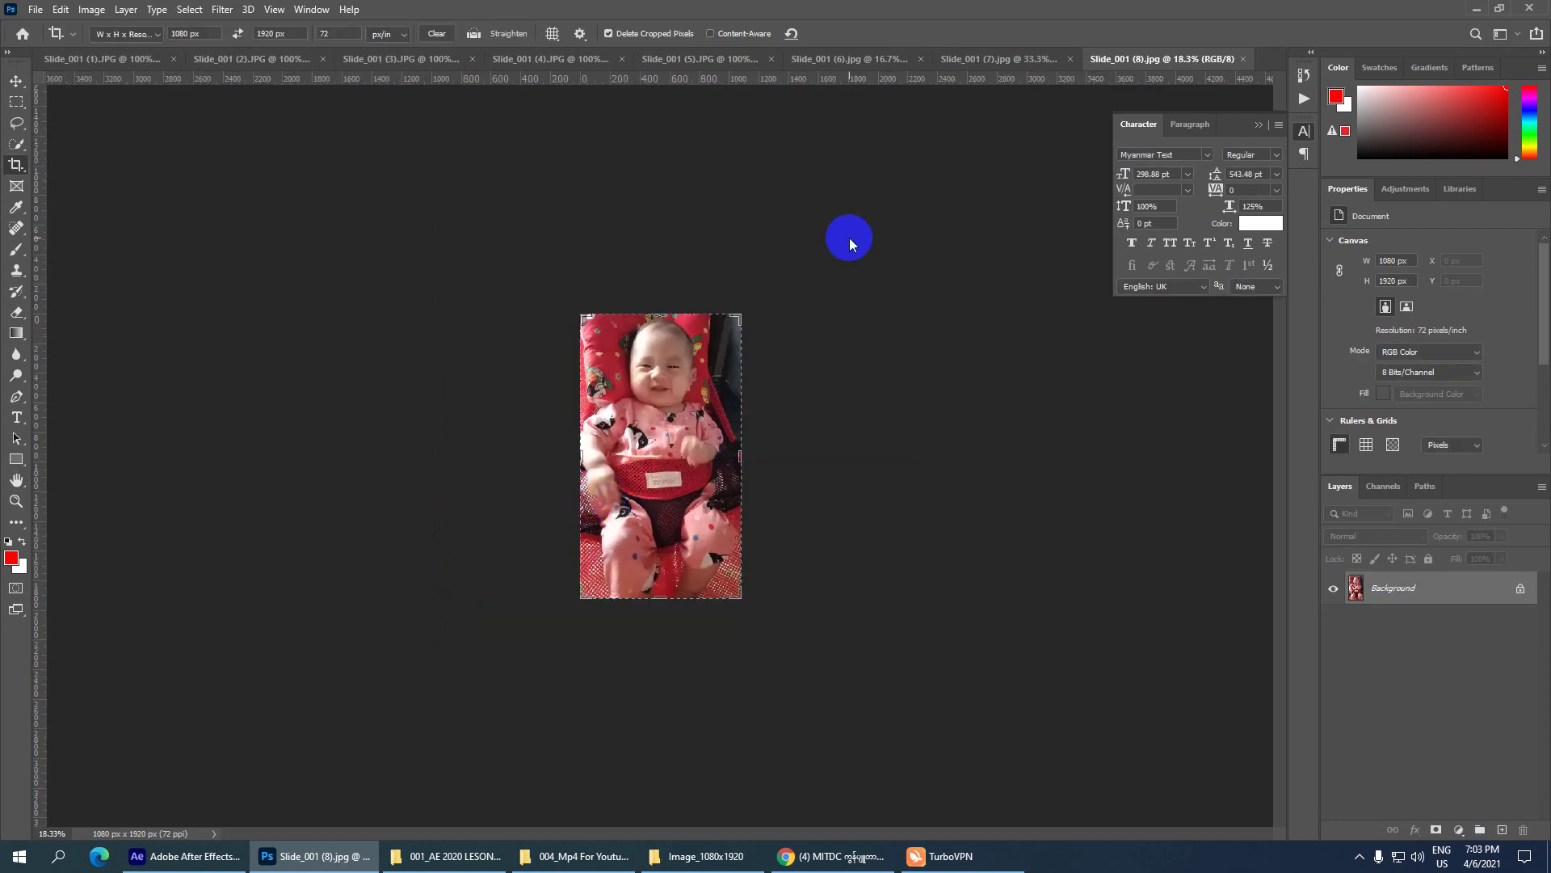
{"action": "key", "text": "ctrl+w"}
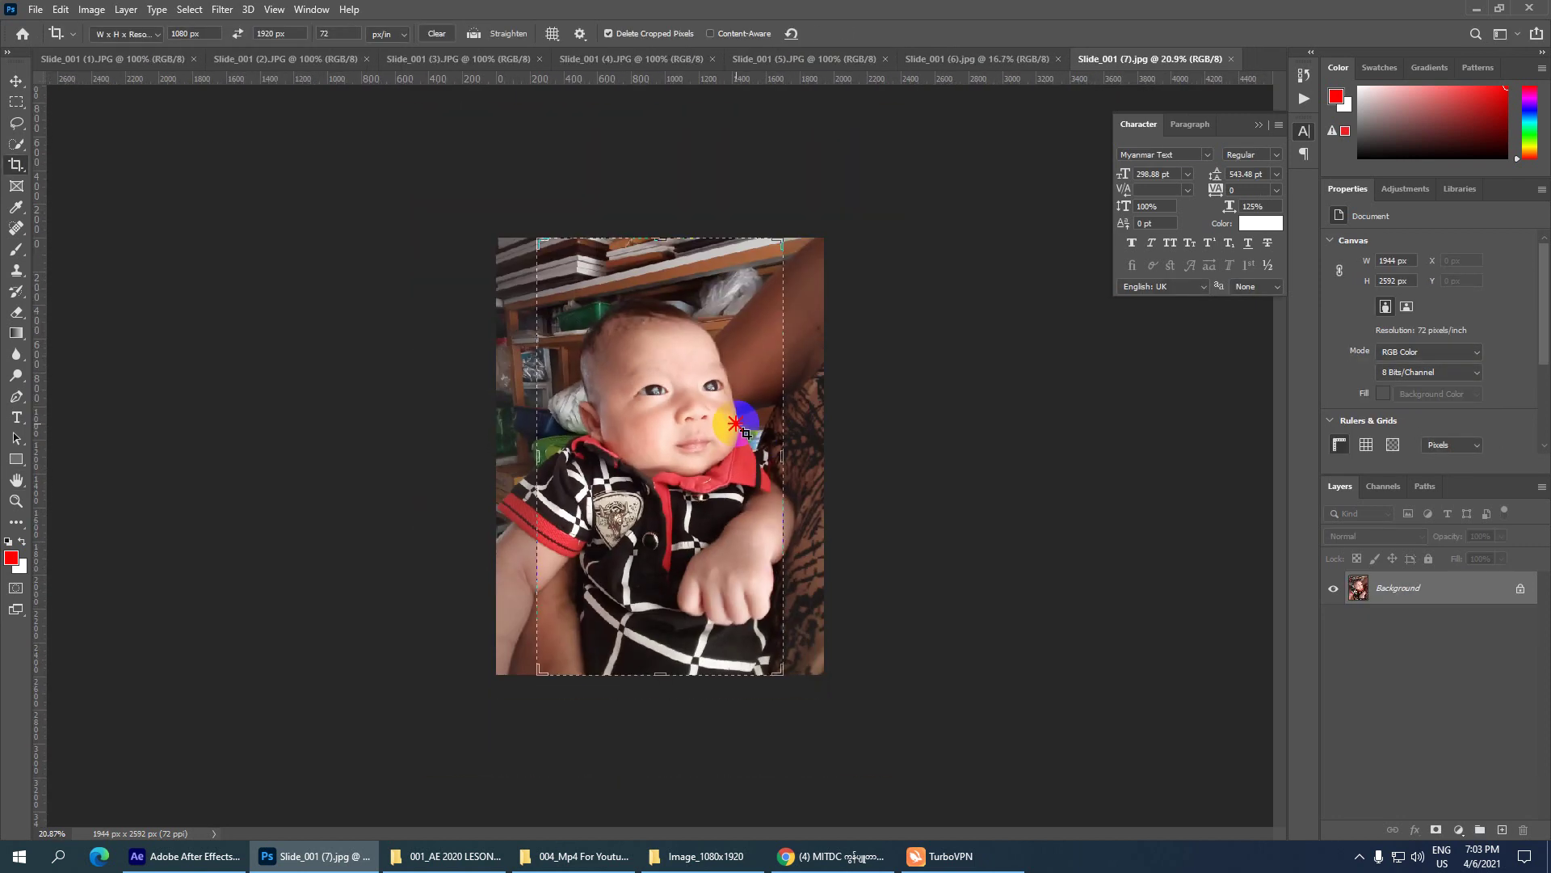
- Crop slide 7 to 1080×1920 with the baby repositioned and frame tightened, then save and close
{"action": "left_click_drag", "start_coordinate": [730, 382], "coordinate": [749, 312]}
{"action": "left_click_drag", "start_coordinate": [520, 689], "coordinate": [559, 650]}
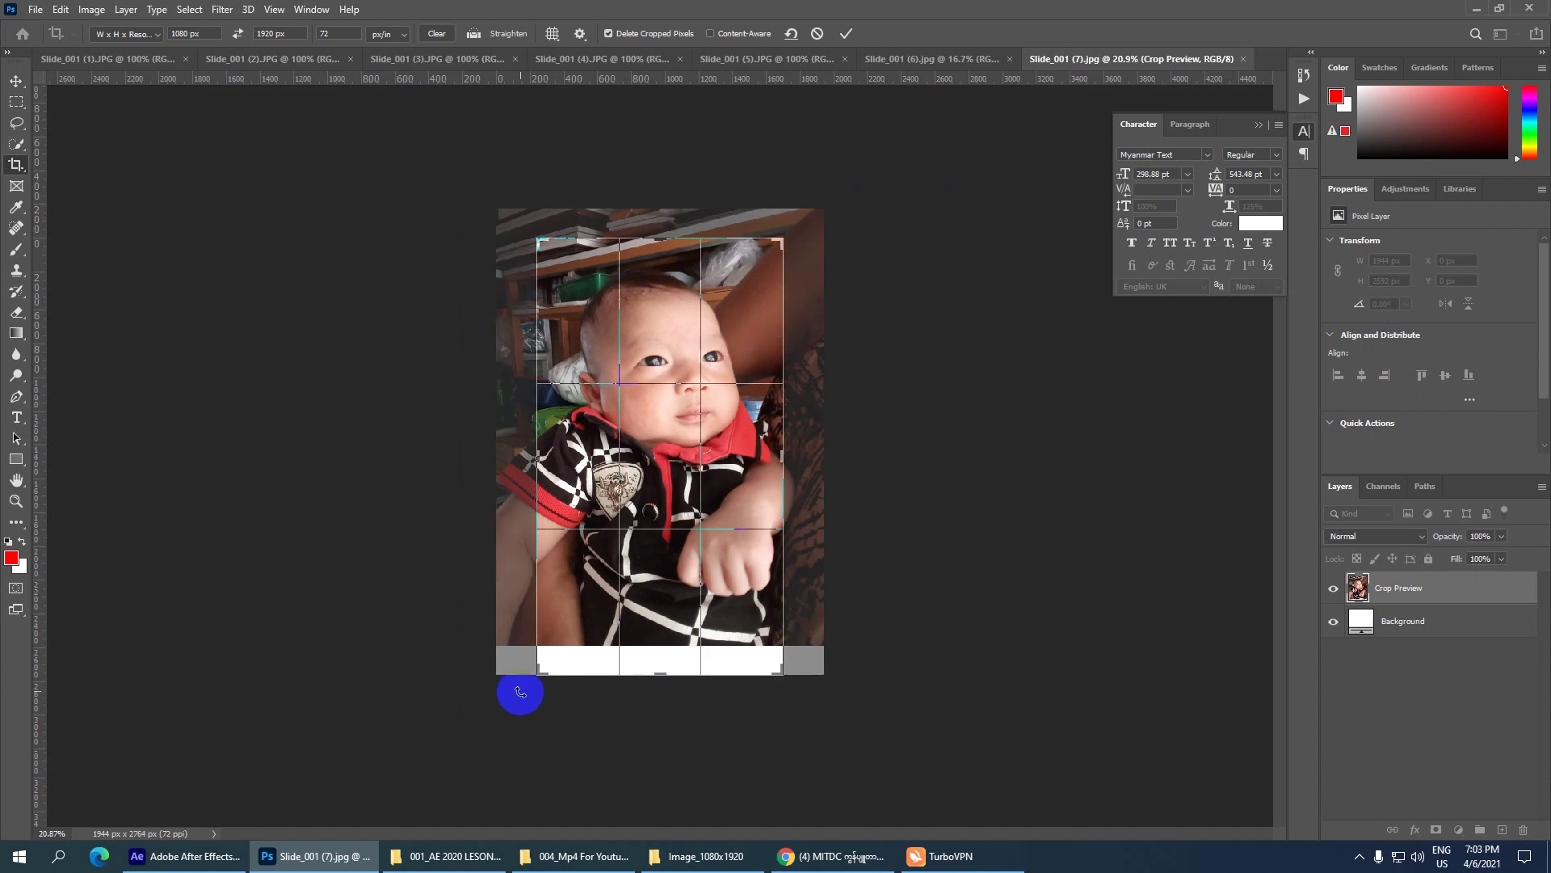
{"action": "double_click", "coordinate": [658, 502]}
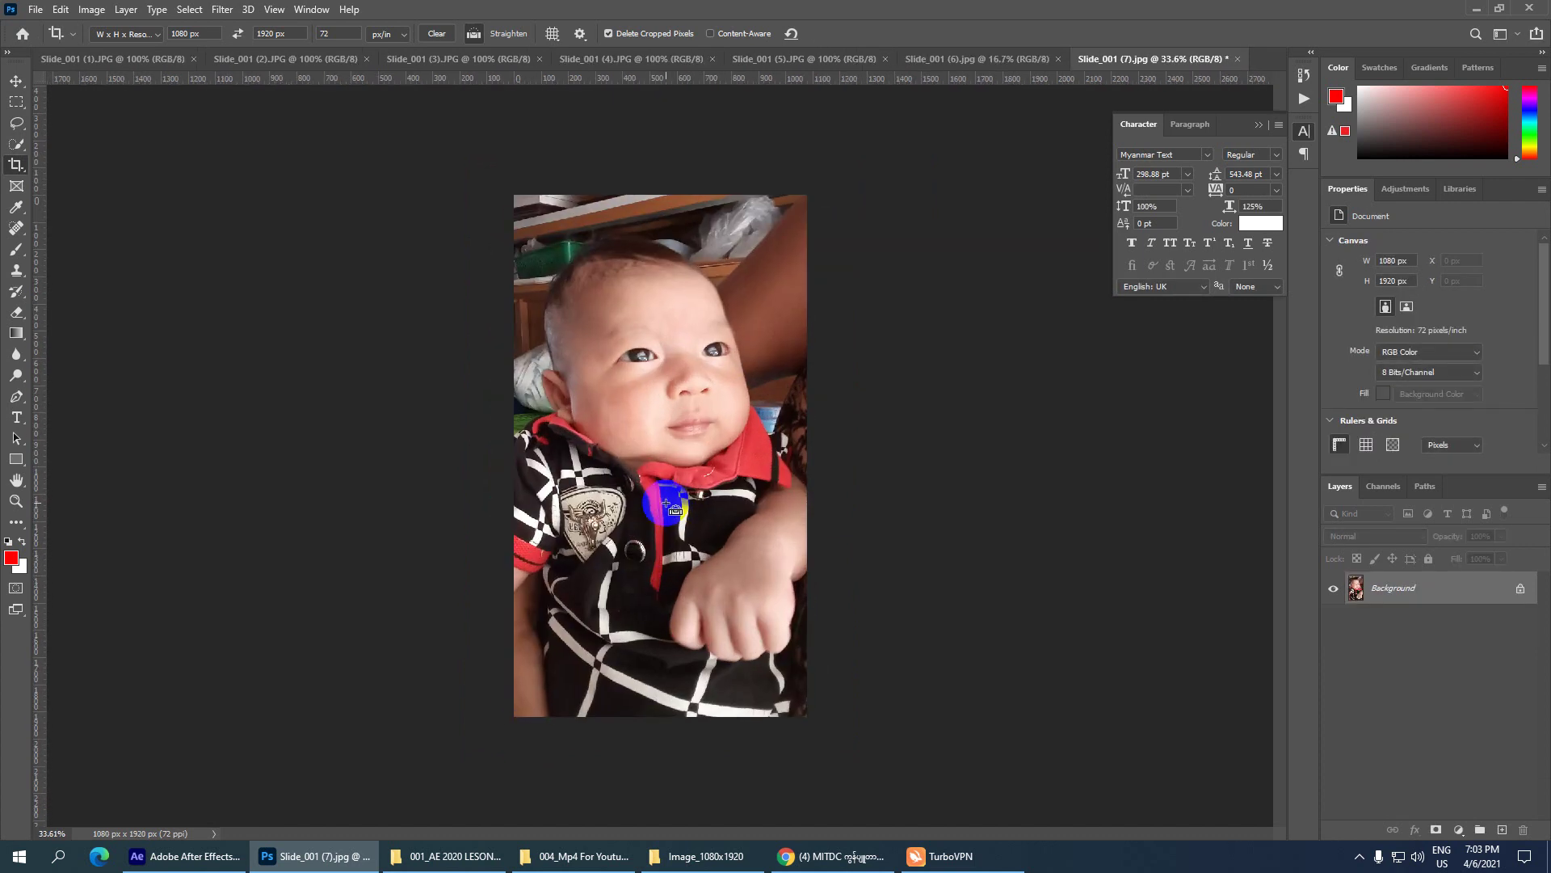
{"action": "key", "text": "ctrl+s"}
{"action": "left_click", "coordinate": [870, 217]}
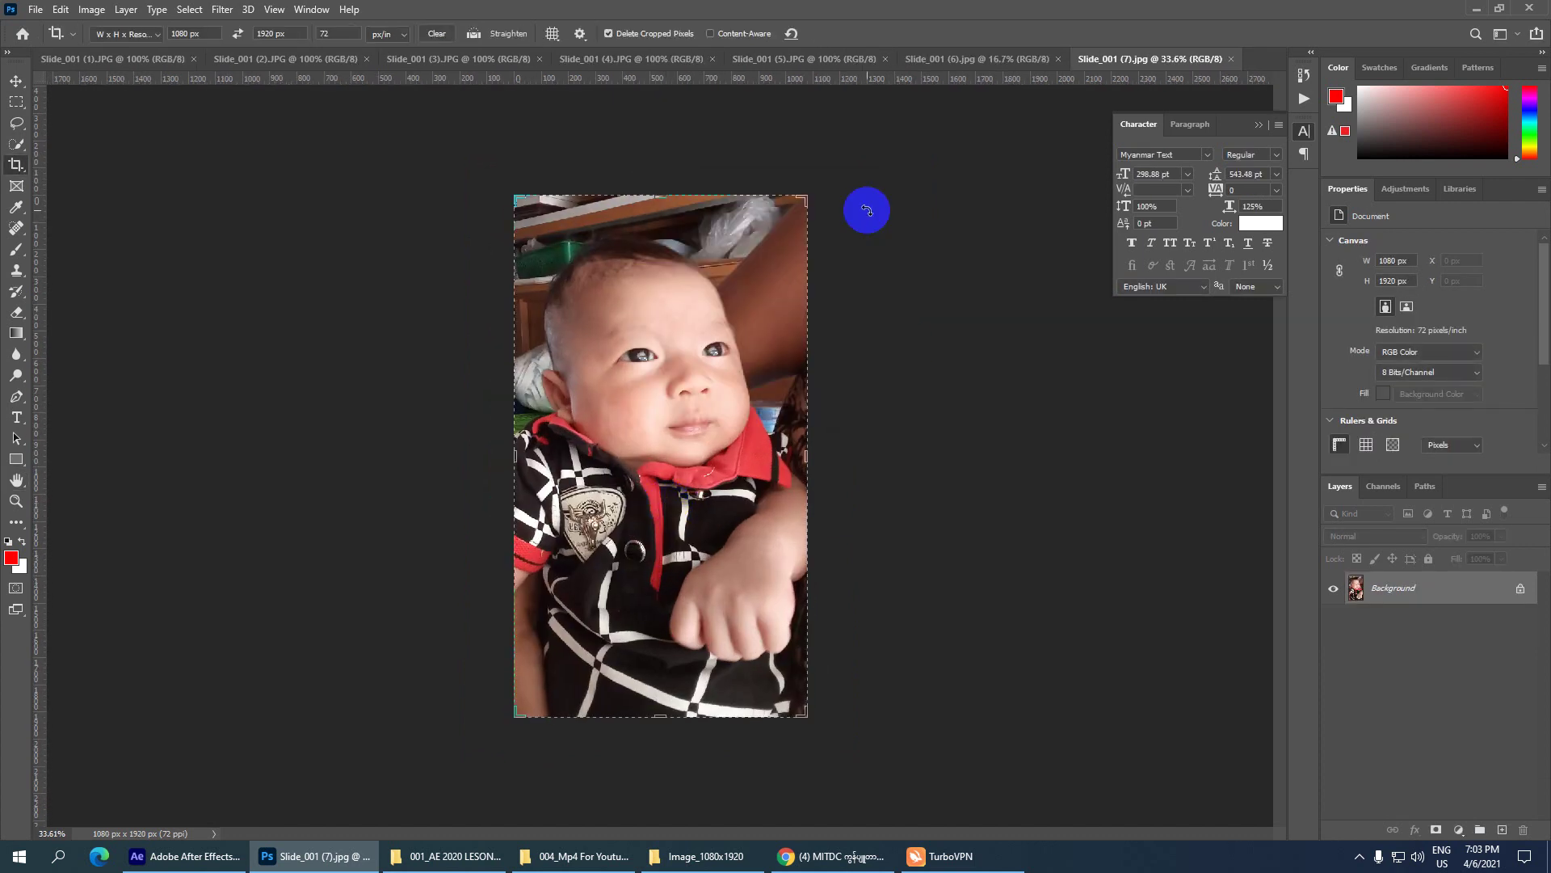
{"action": "key", "text": "ctrl+w"}
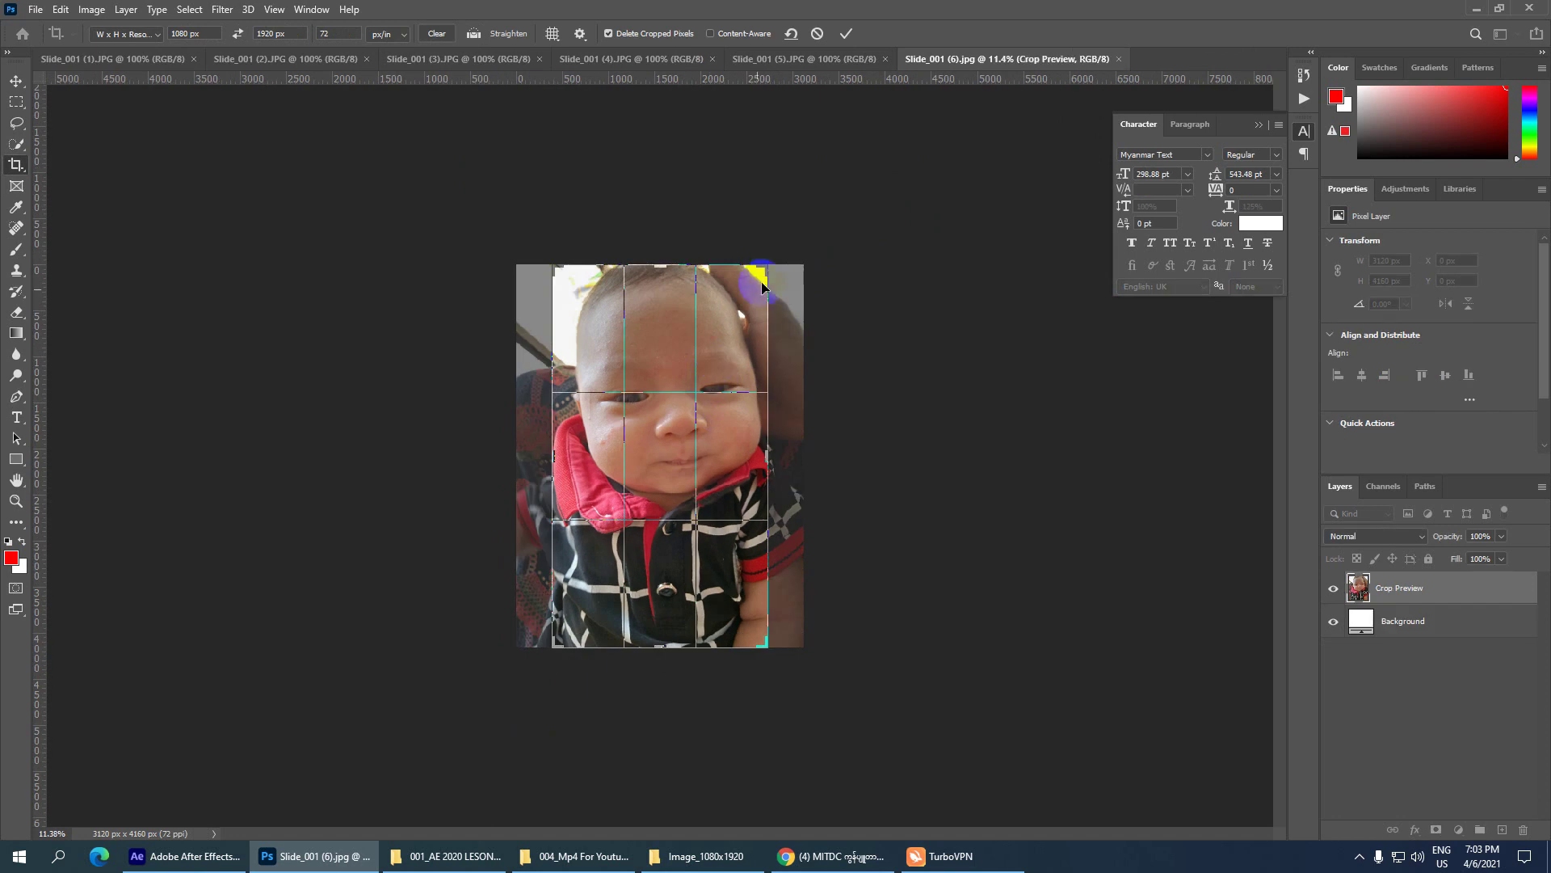
- Crop slides 6 and 5 to 1080×1920, saving and closing each
{"action": "double_click", "coordinate": [757, 319]}
{"action": "key", "text": "ctrl+s"}
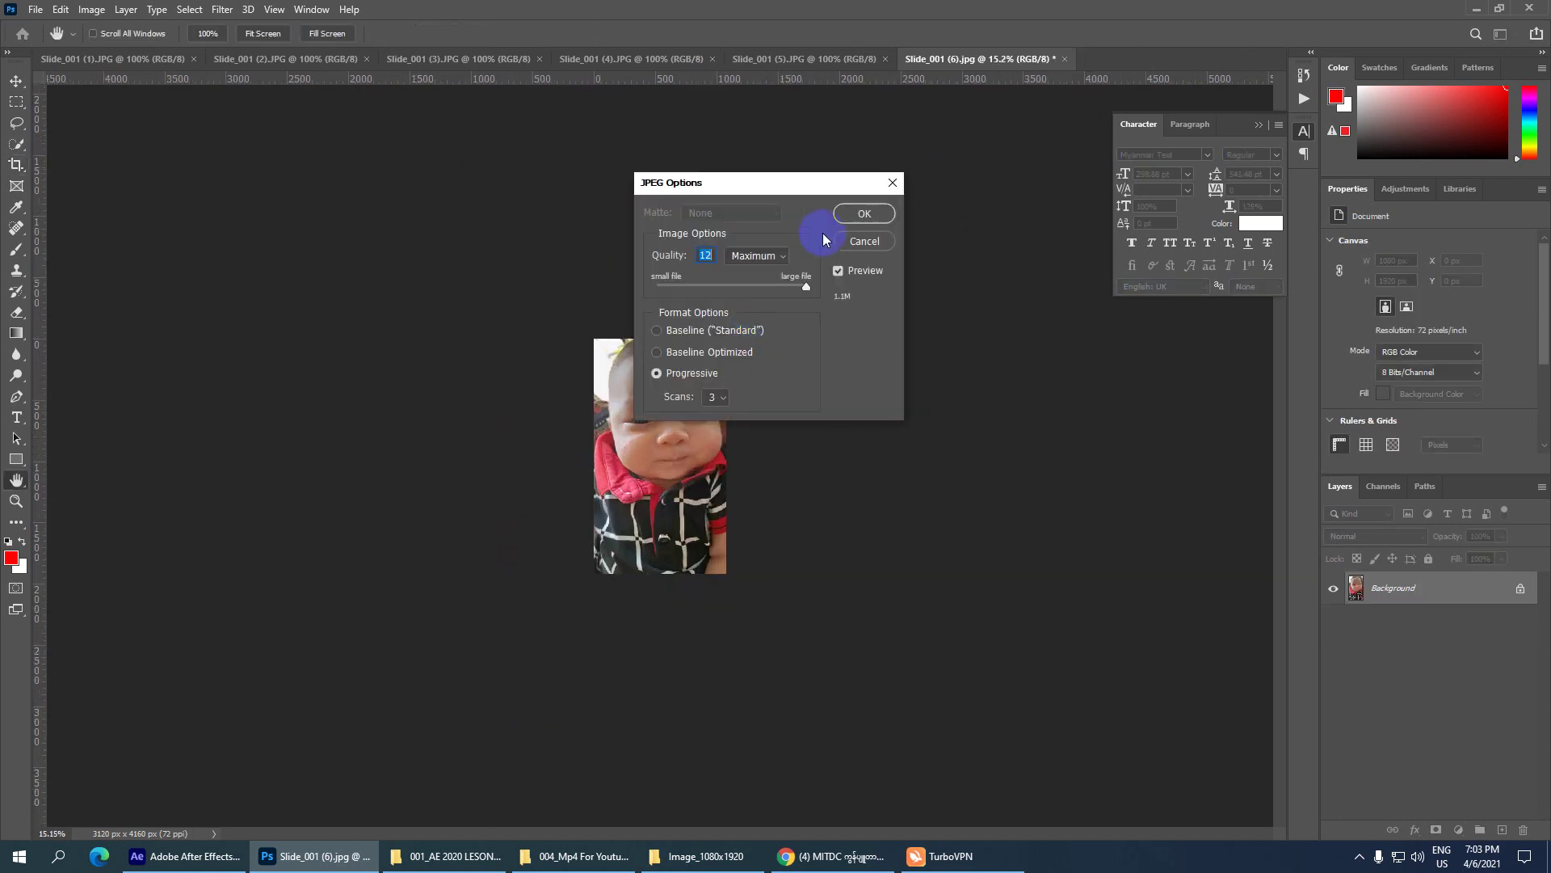
{"action": "left_click", "coordinate": [866, 213]}
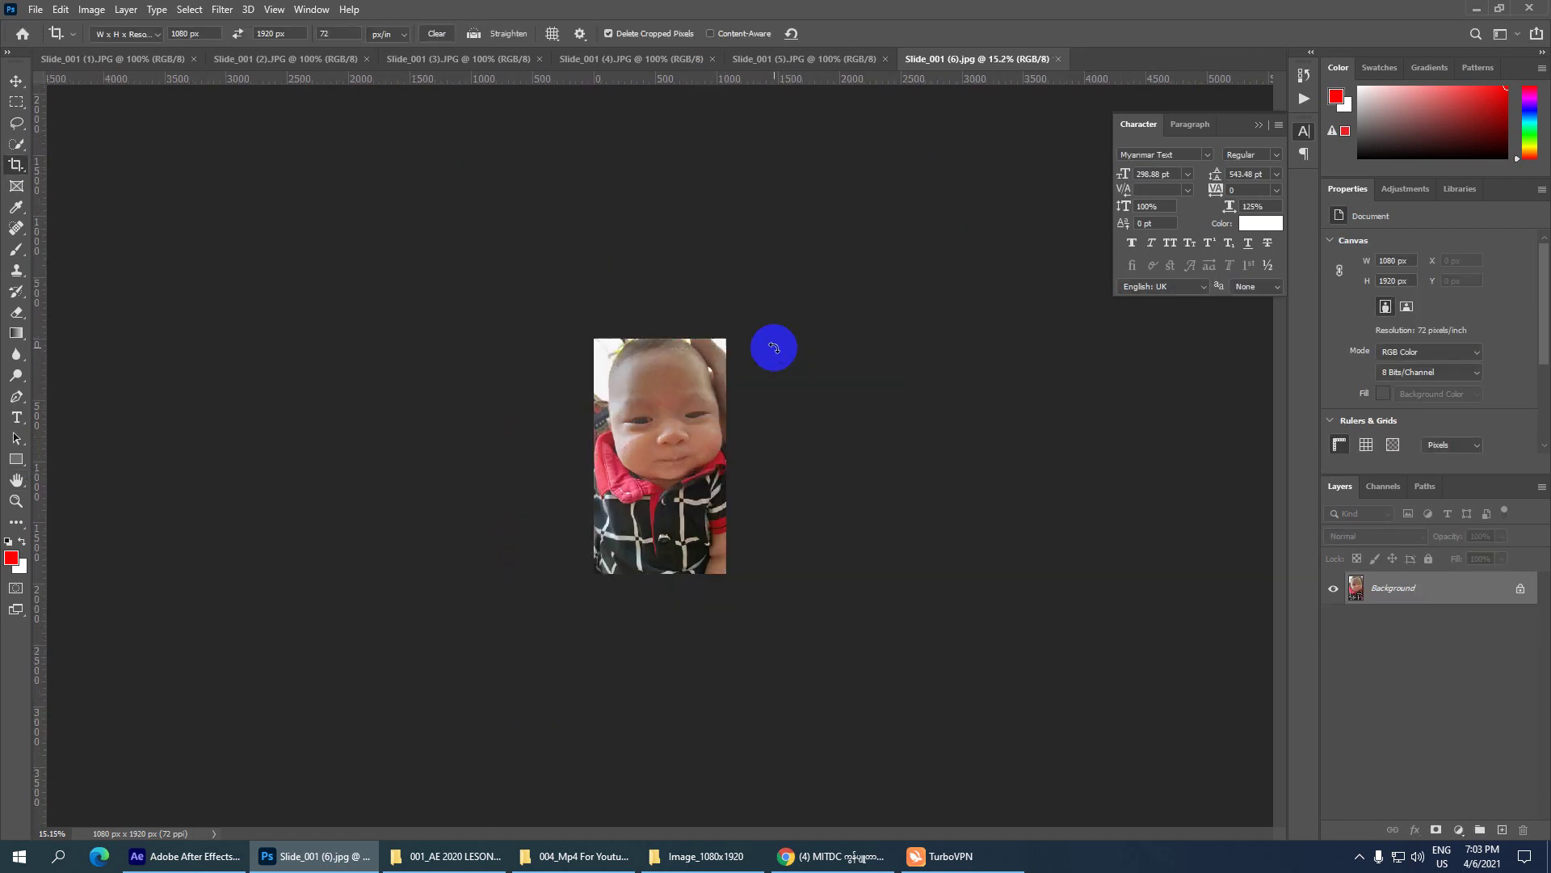
{"action": "key", "text": "ctrl+w"}
{"action": "double_click", "coordinate": [767, 259]}
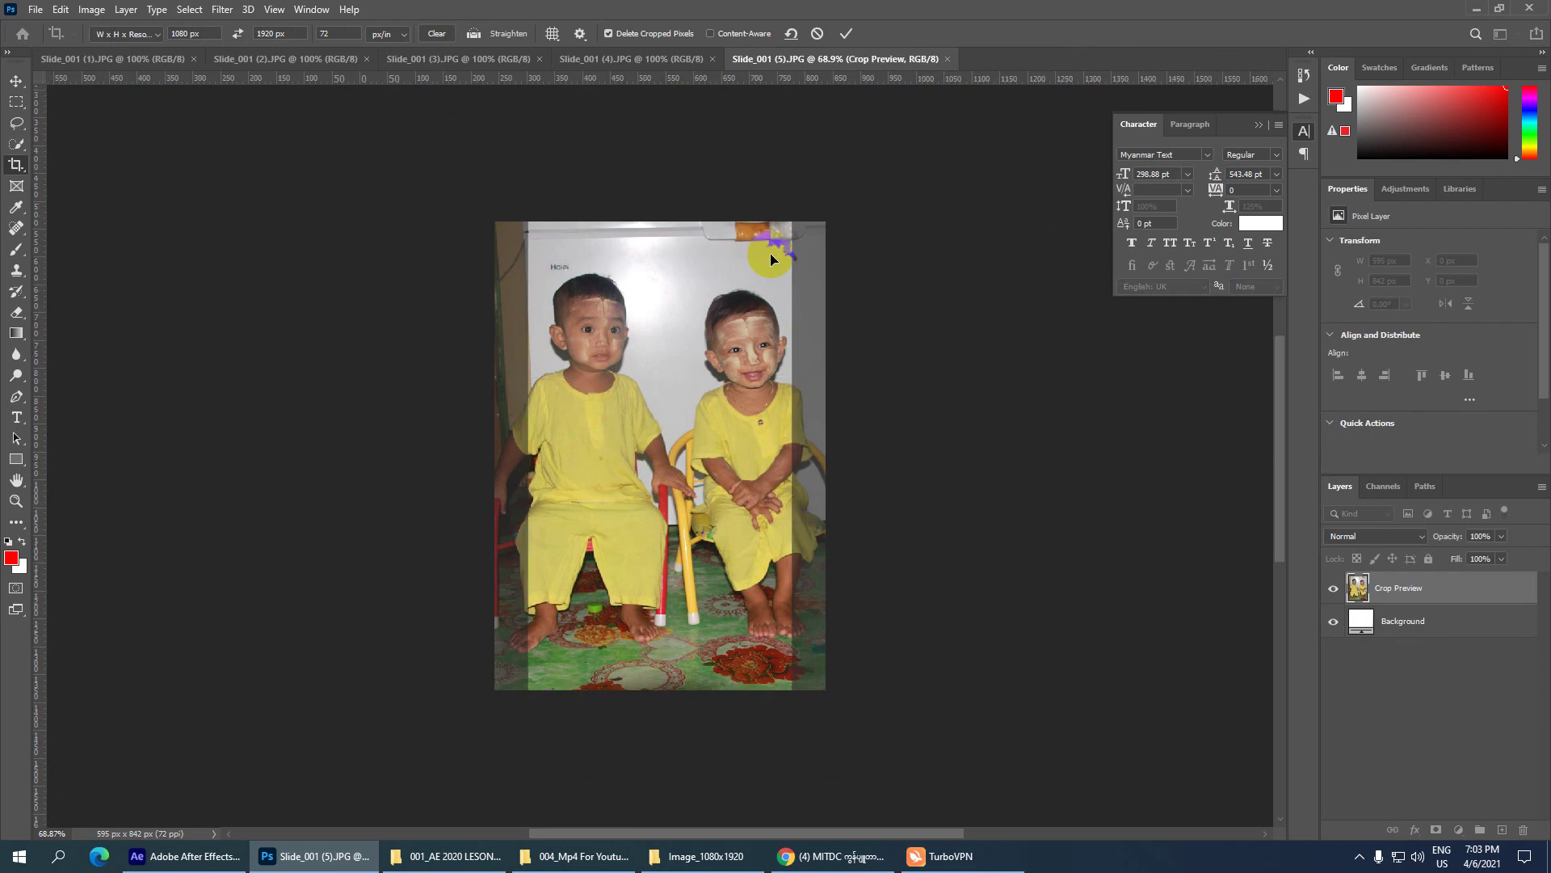
{"action": "key", "text": "ctrl+s"}
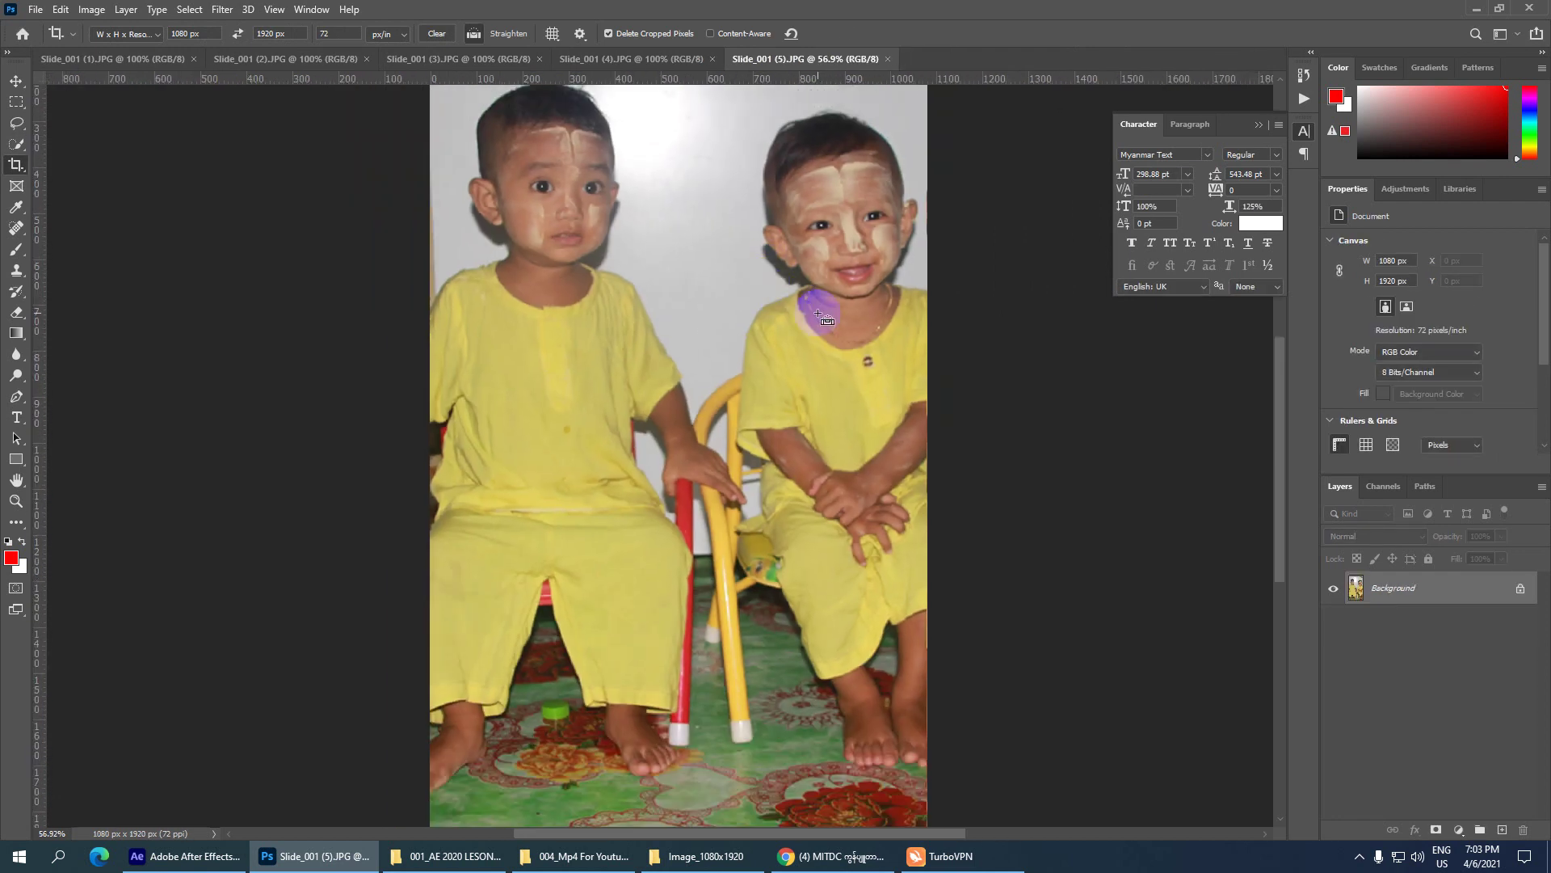
{"action": "key", "text": "ctrl+w"}
- Crop slides 4 and 3 to 1080×1920, saving and closing each
{"action": "double_click", "coordinate": [731, 351]}
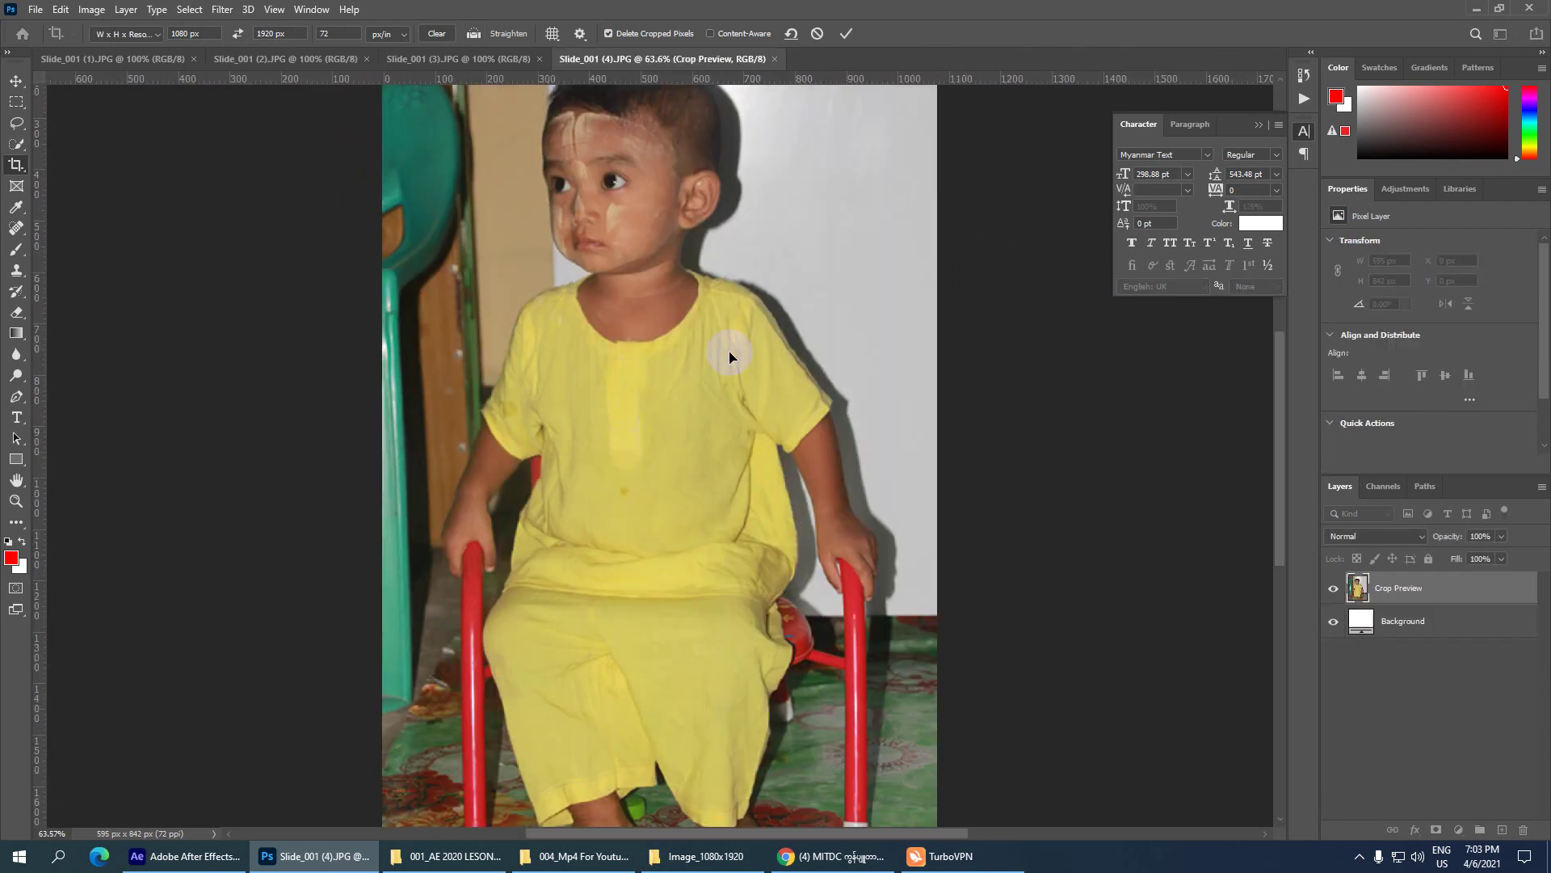
{"action": "key", "text": "ctrl+s"}
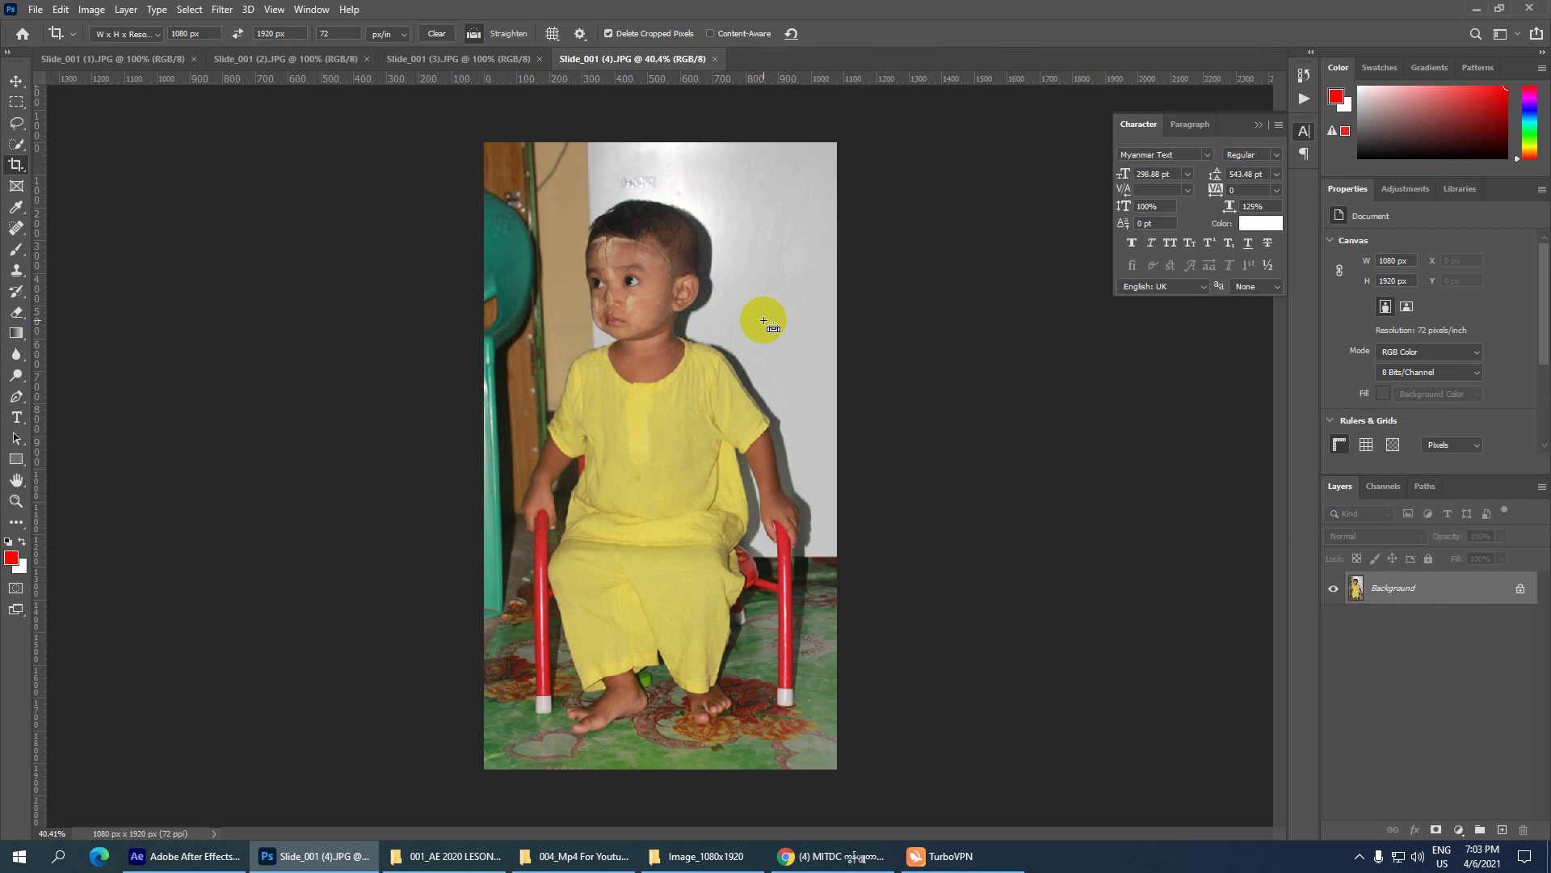
{"action": "key", "text": "ctrl+w"}
{"action": "left_click", "coordinate": [763, 323]}
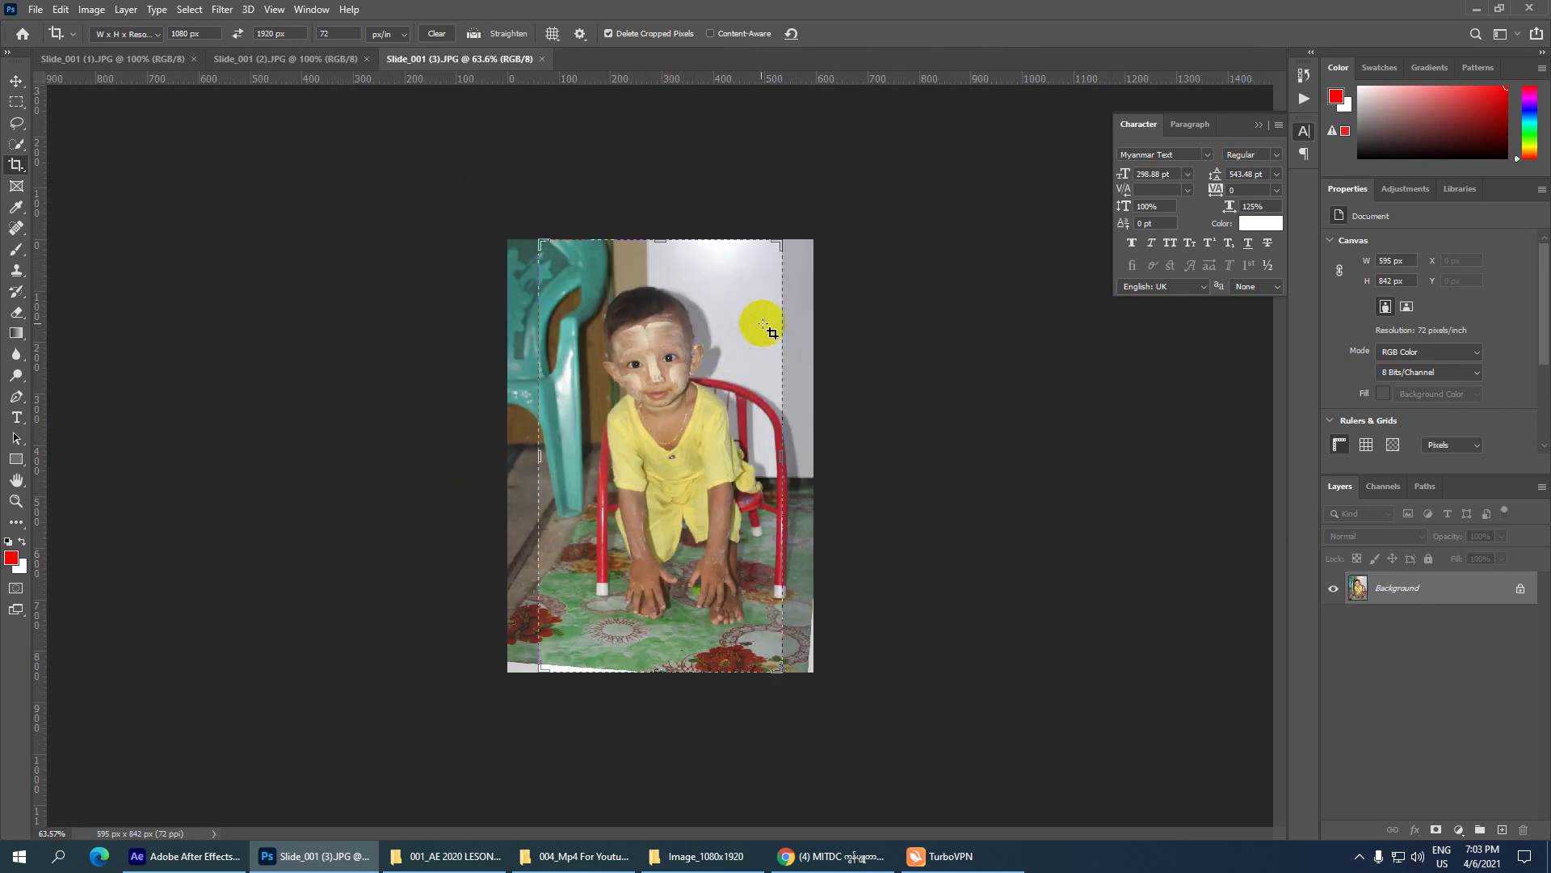
{"action": "double_click", "coordinate": [701, 339]}
{"action": "left_click", "coordinate": [723, 331]}
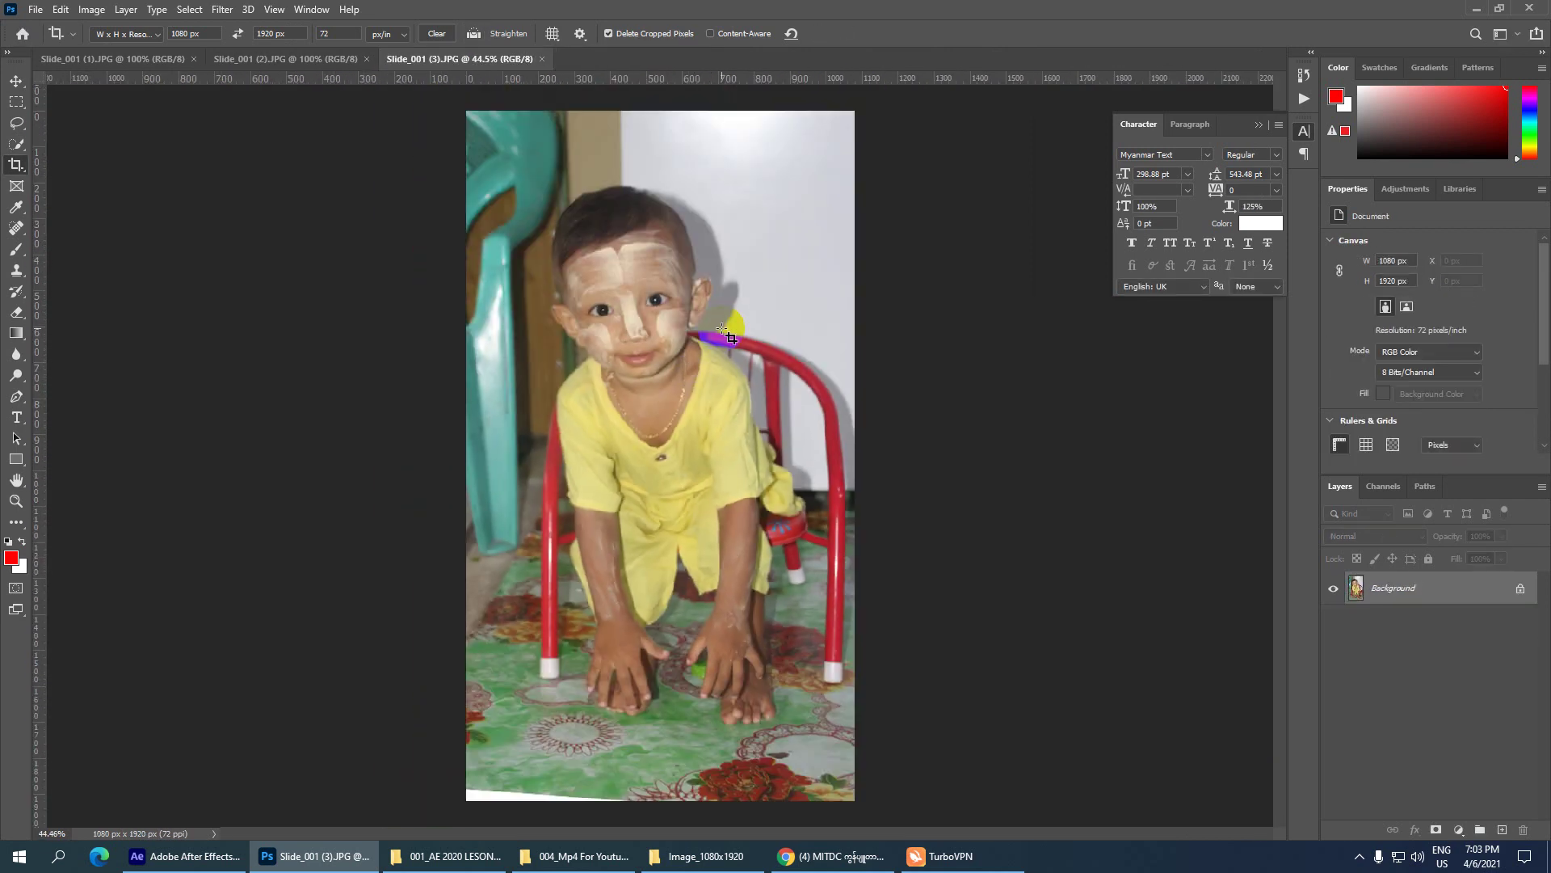
{"action": "key", "text": "ctrl+w"}
- Crop slides 2 and 1 to 1080×1920, repositioning the twins on slide 1, and close both
{"action": "left_click", "coordinate": [740, 287]}
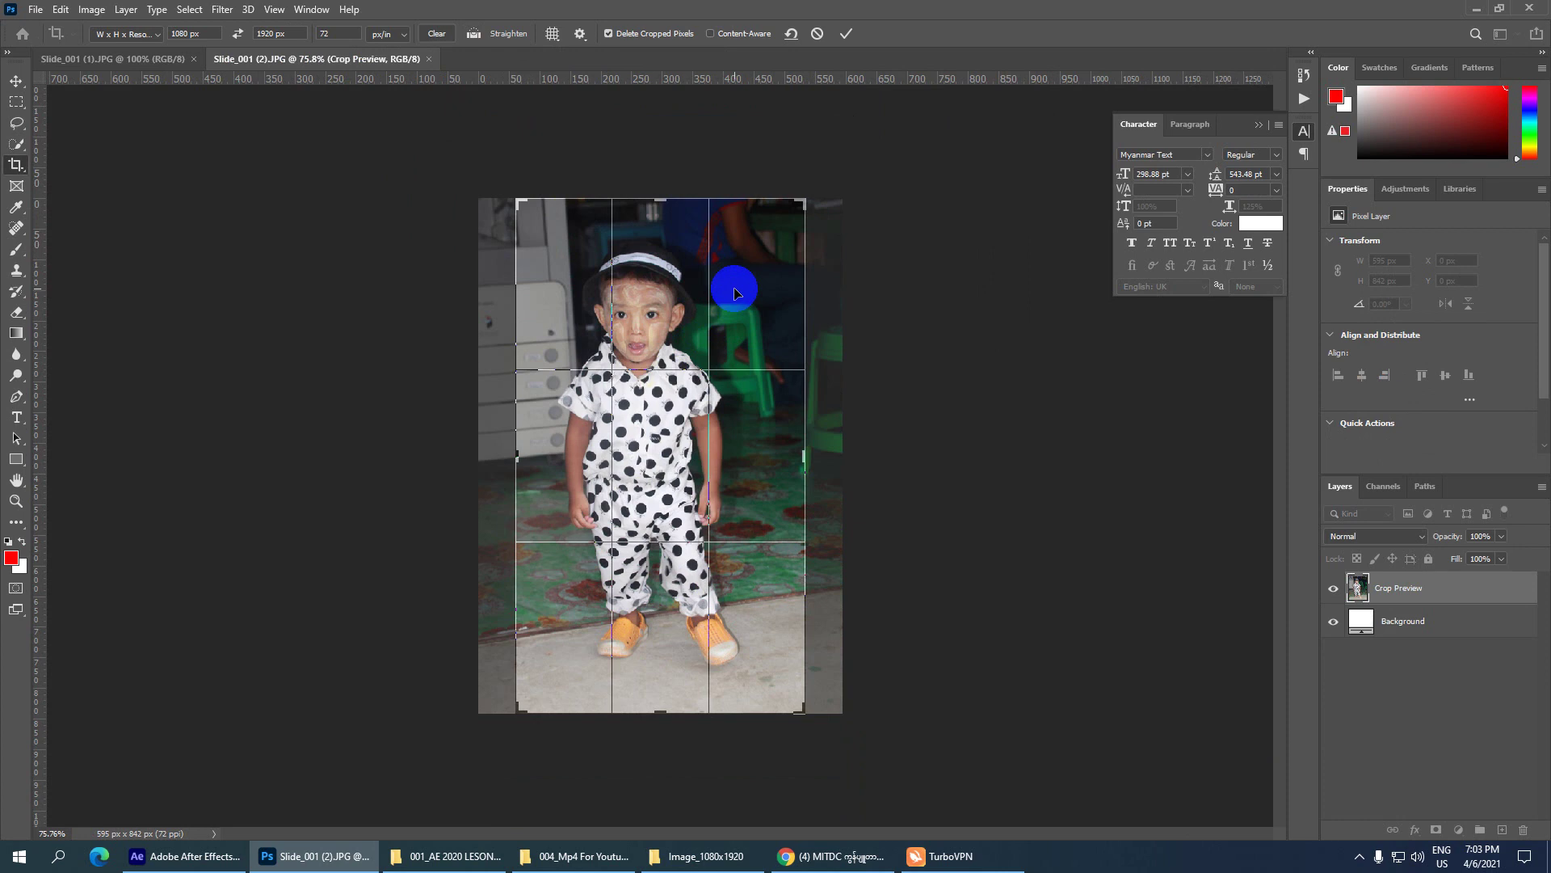
{"action": "double_click", "coordinate": [738, 289]}
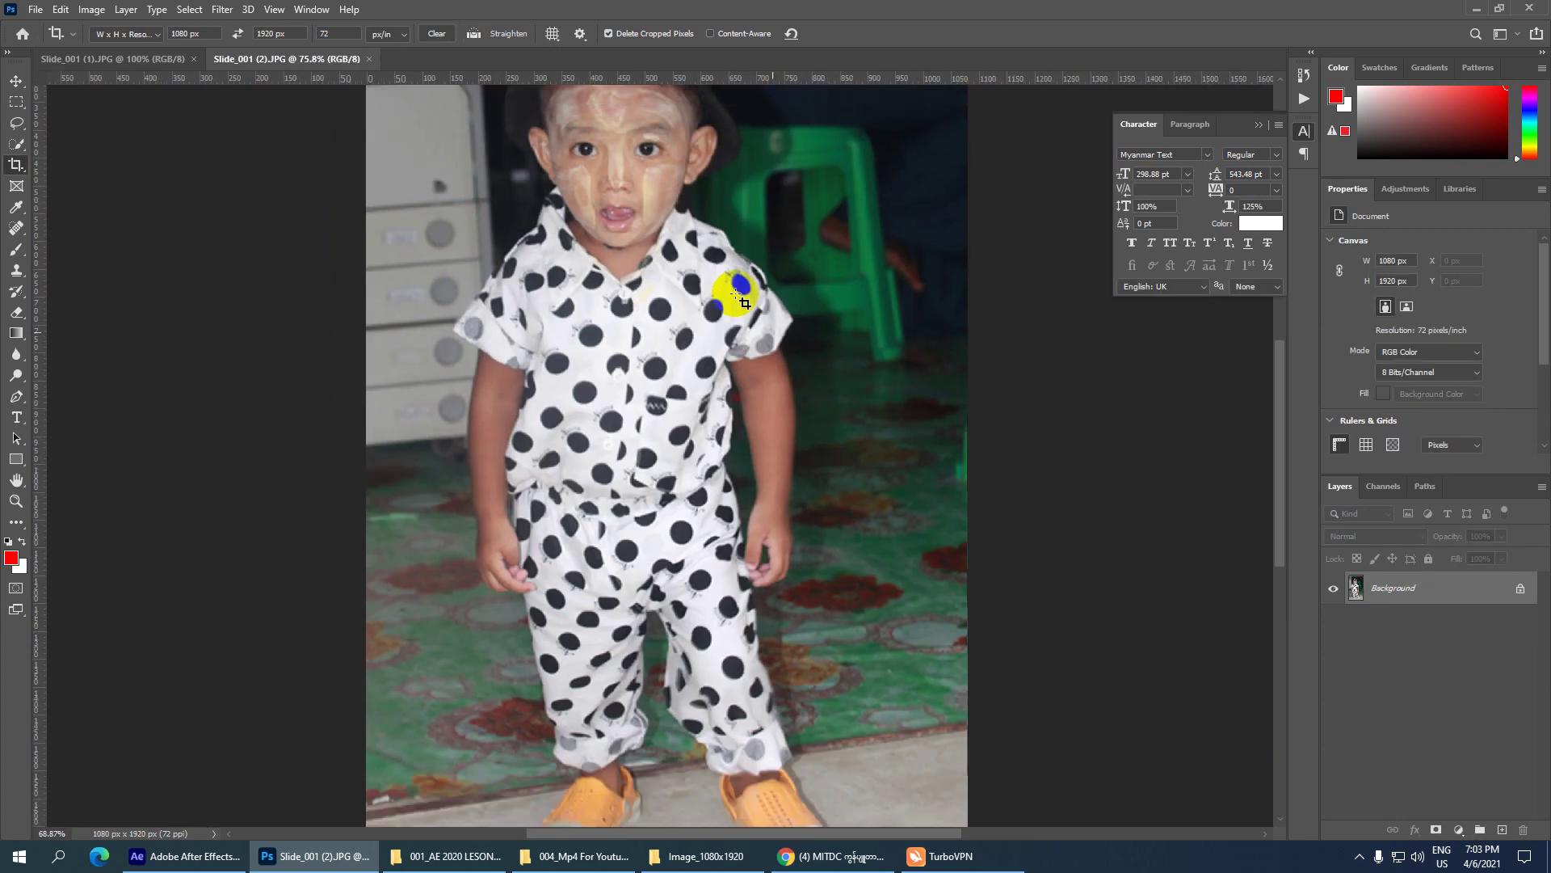
{"action": "key", "text": "ctrl+w"}
{"action": "left_click", "coordinate": [726, 307]}
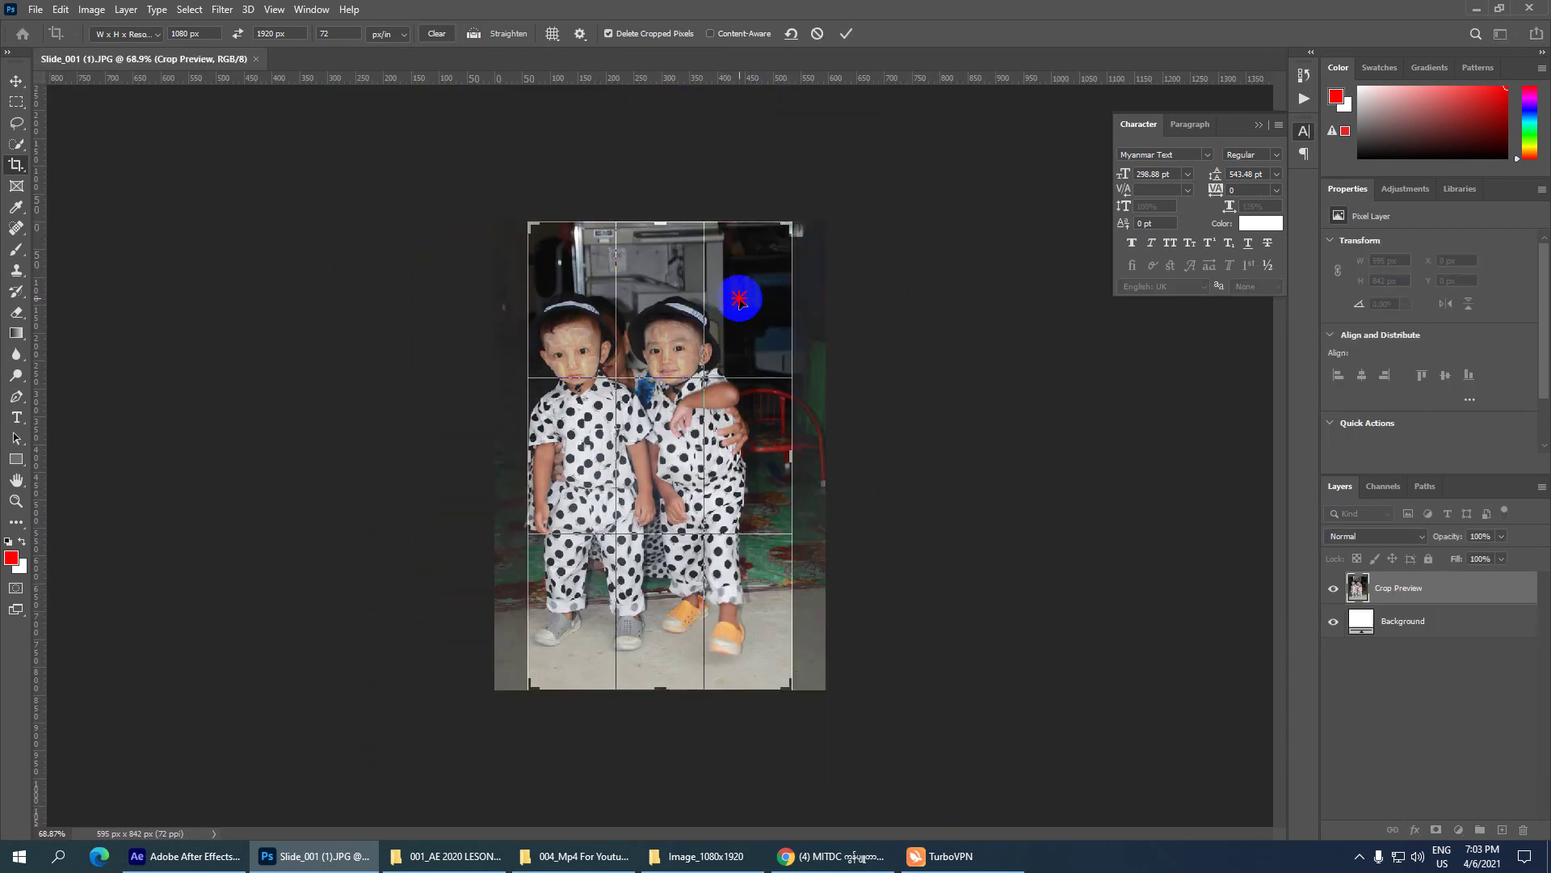
{"action": "left_click_drag", "start_coordinate": [728, 309], "coordinate": [764, 307]}
{"action": "double_click", "coordinate": [766, 307]}
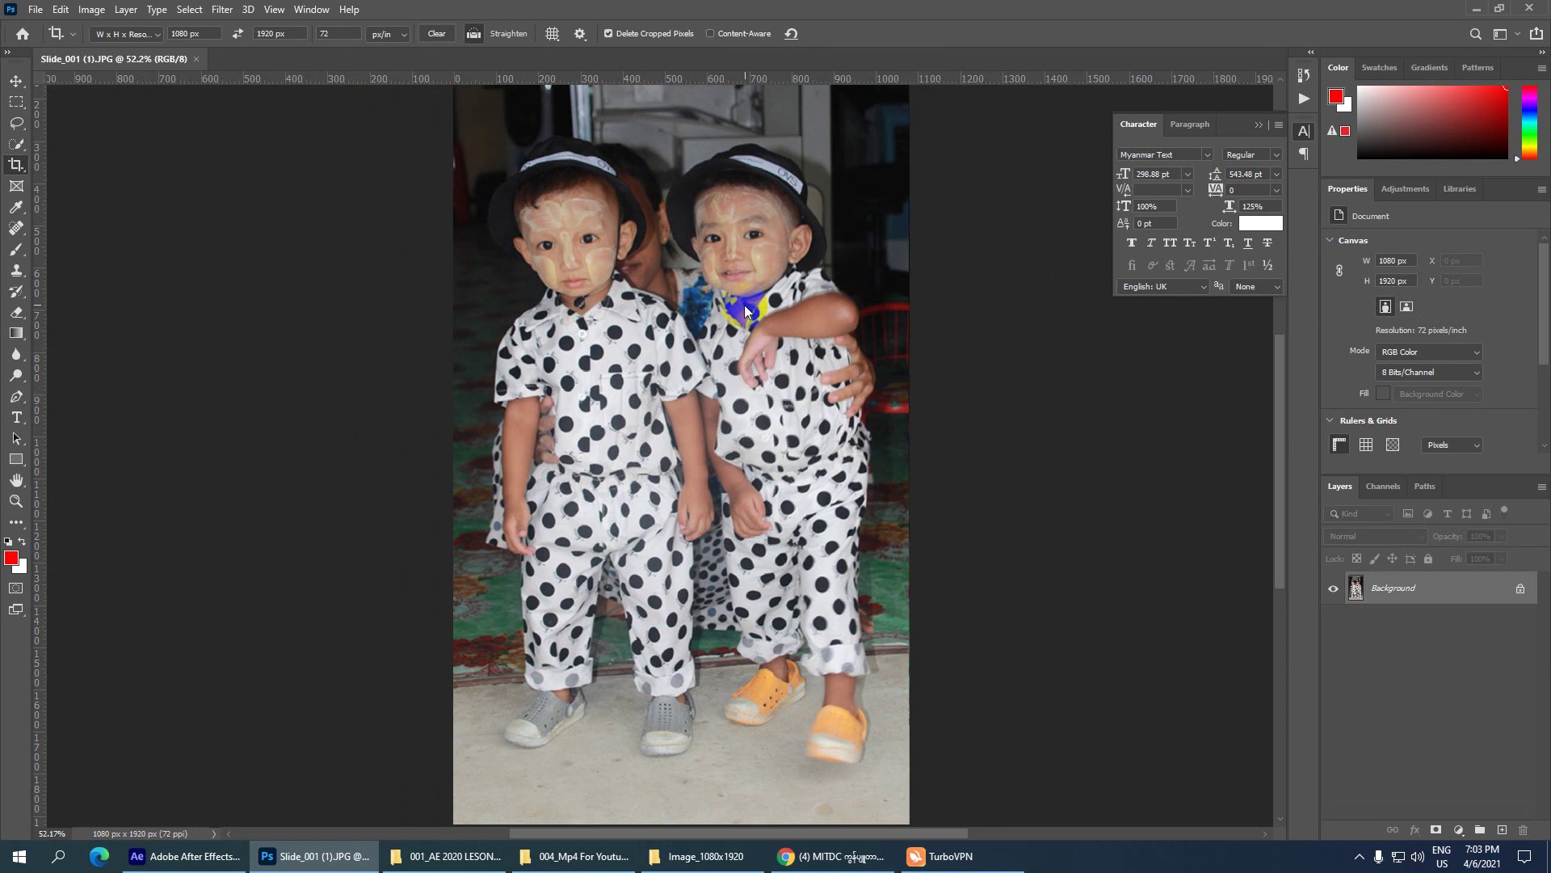
{"action": "key", "text": "ctrl+w"}
- Quit Photoshop and drag the Image_1080x1920 folder into the After Effects Project panel
{"action": "left_click", "coordinate": [1519, 14]}
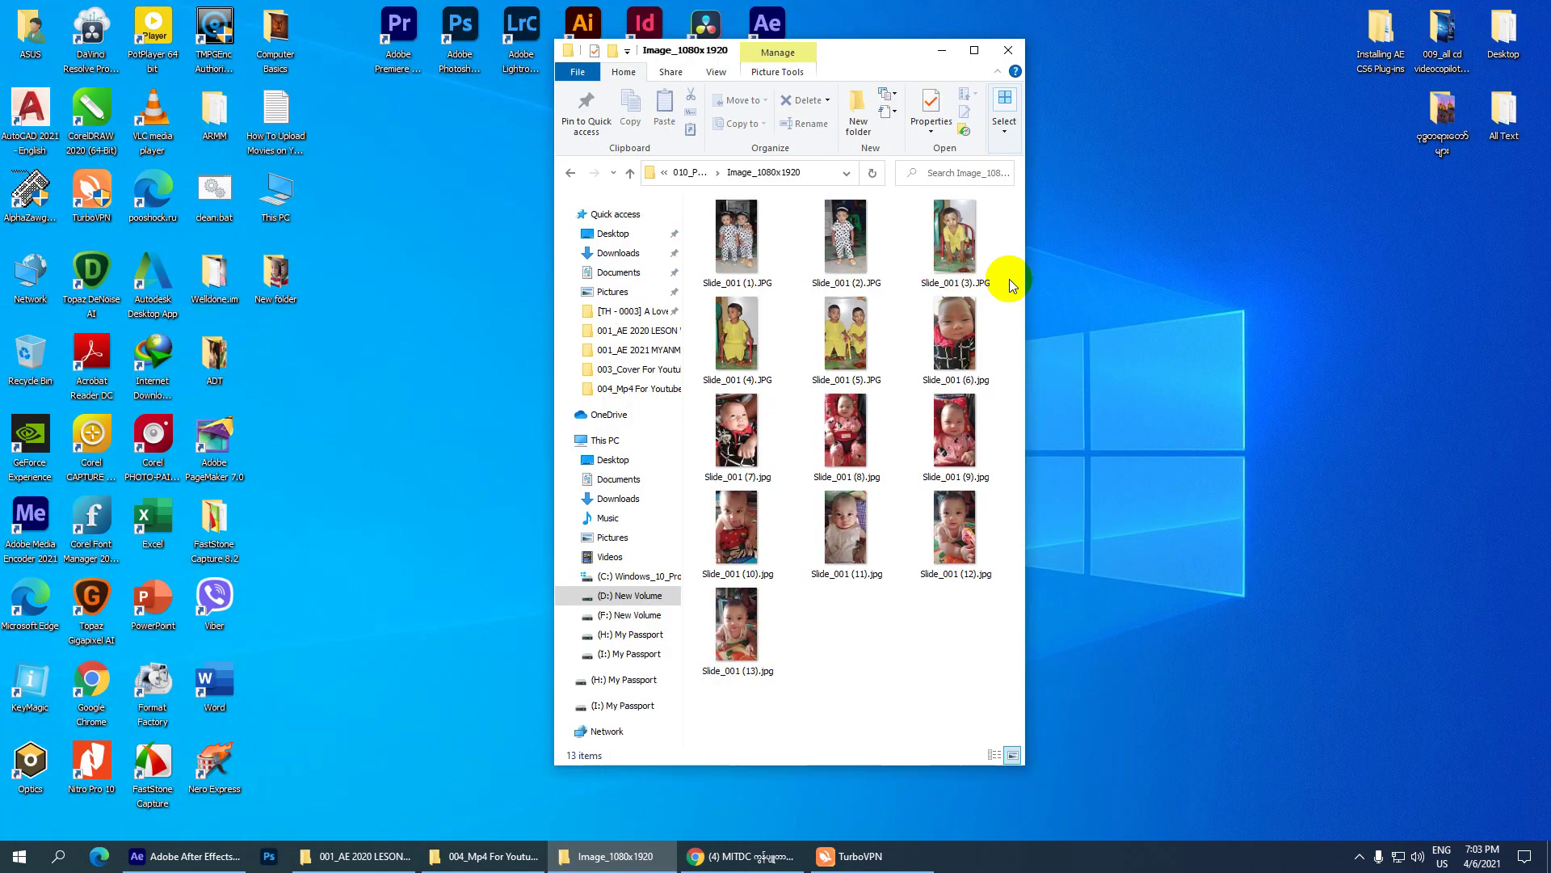
{"action": "left_click", "coordinate": [569, 172]}
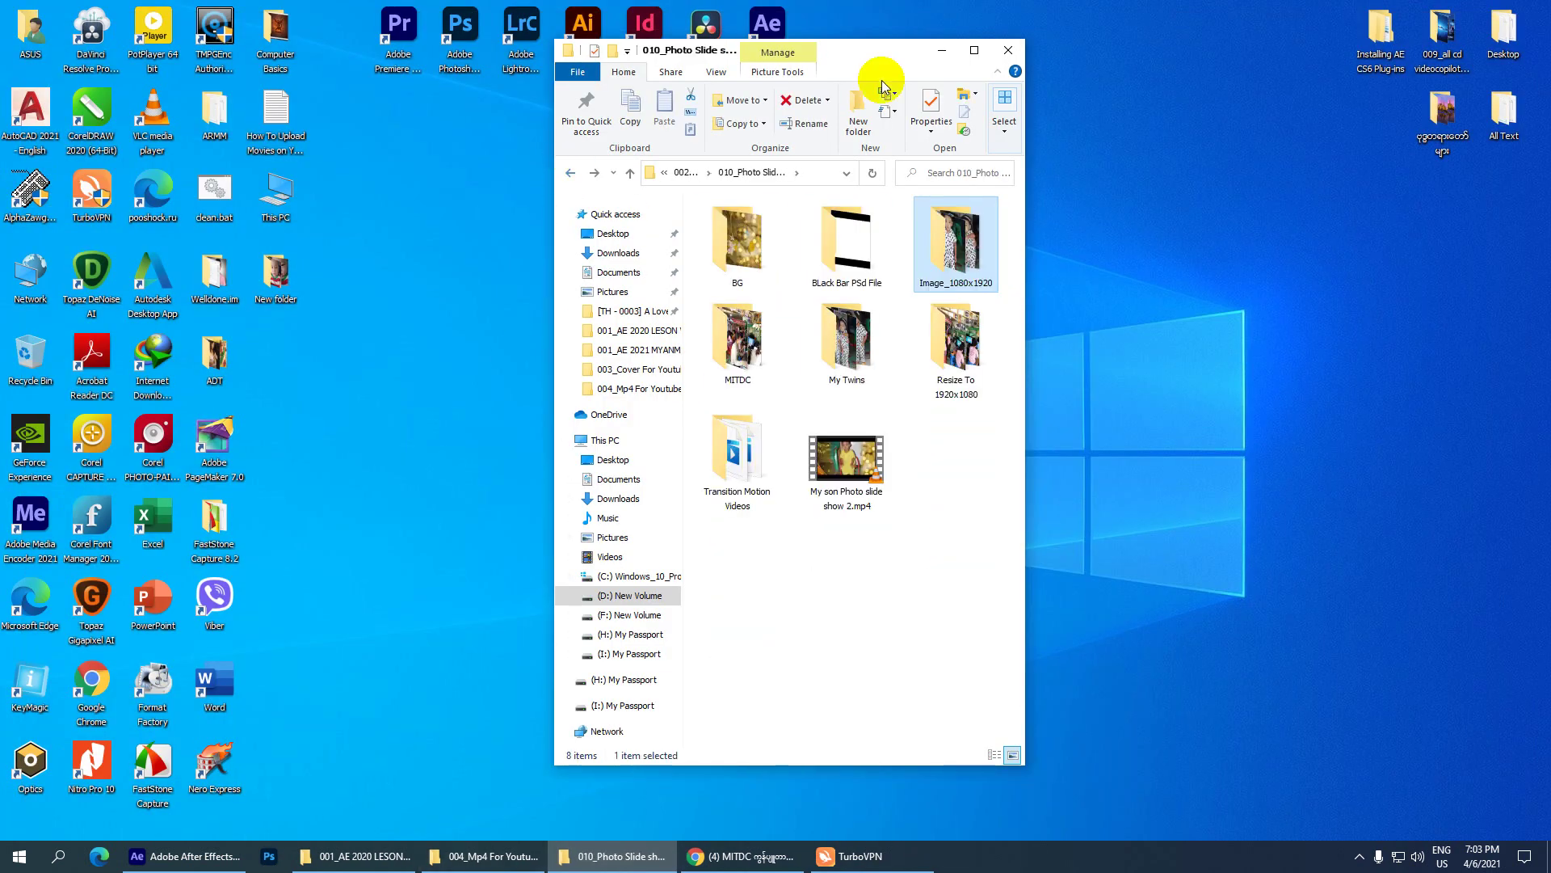
{"action": "left_click_drag", "start_coordinate": [875, 48], "coordinate": [1241, 61]}
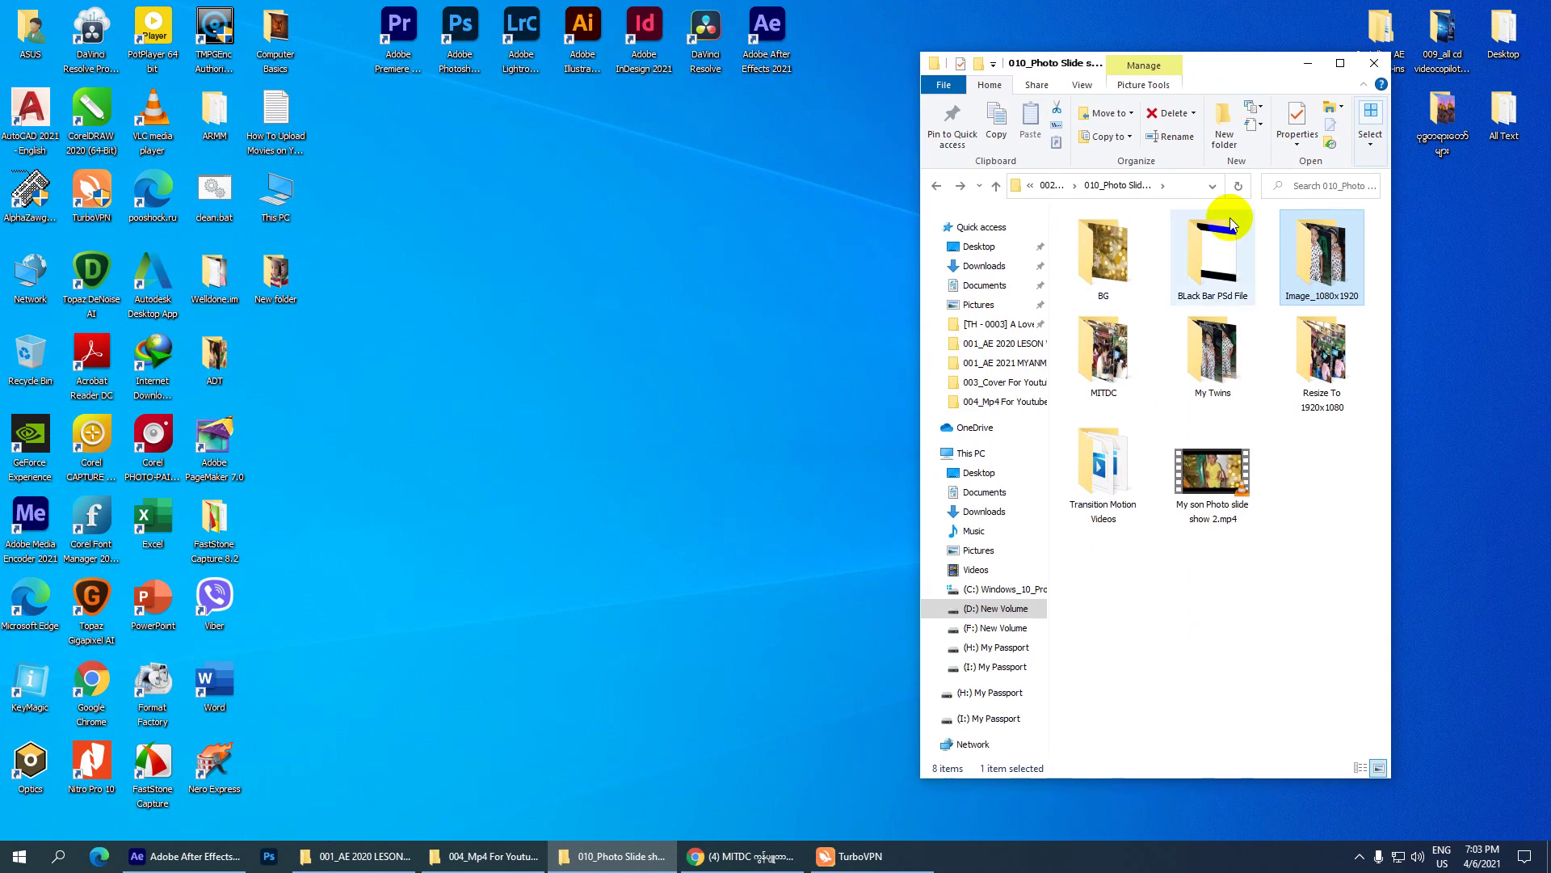
{"action": "left_click", "coordinate": [269, 859]}
{"action": "left_click", "coordinate": [185, 856]}
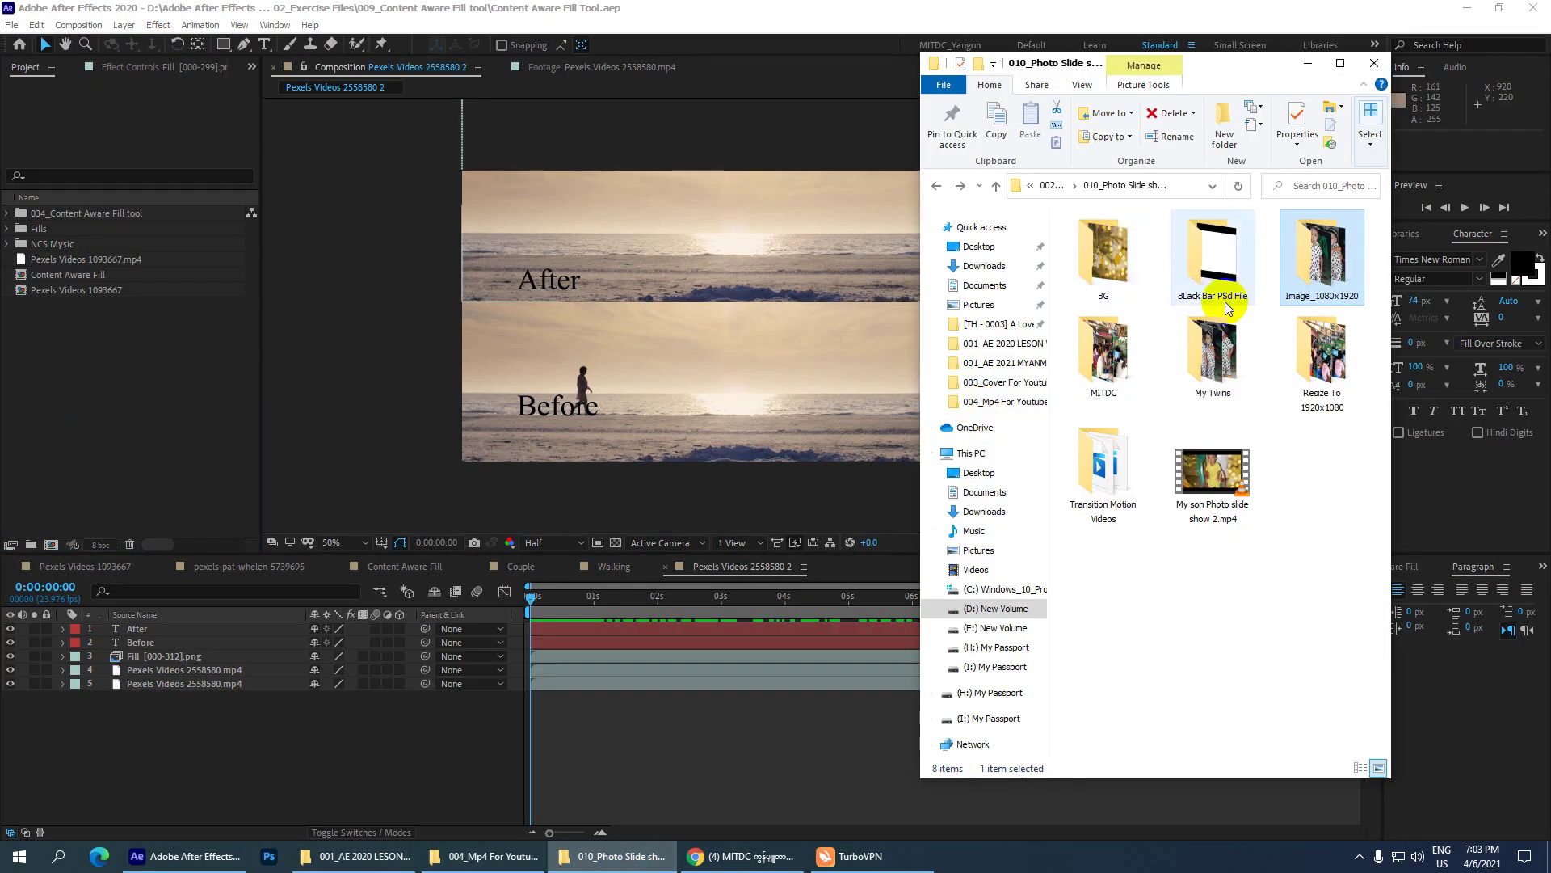
{"action": "left_click_drag", "start_coordinate": [1322, 257], "coordinate": [97, 403]}
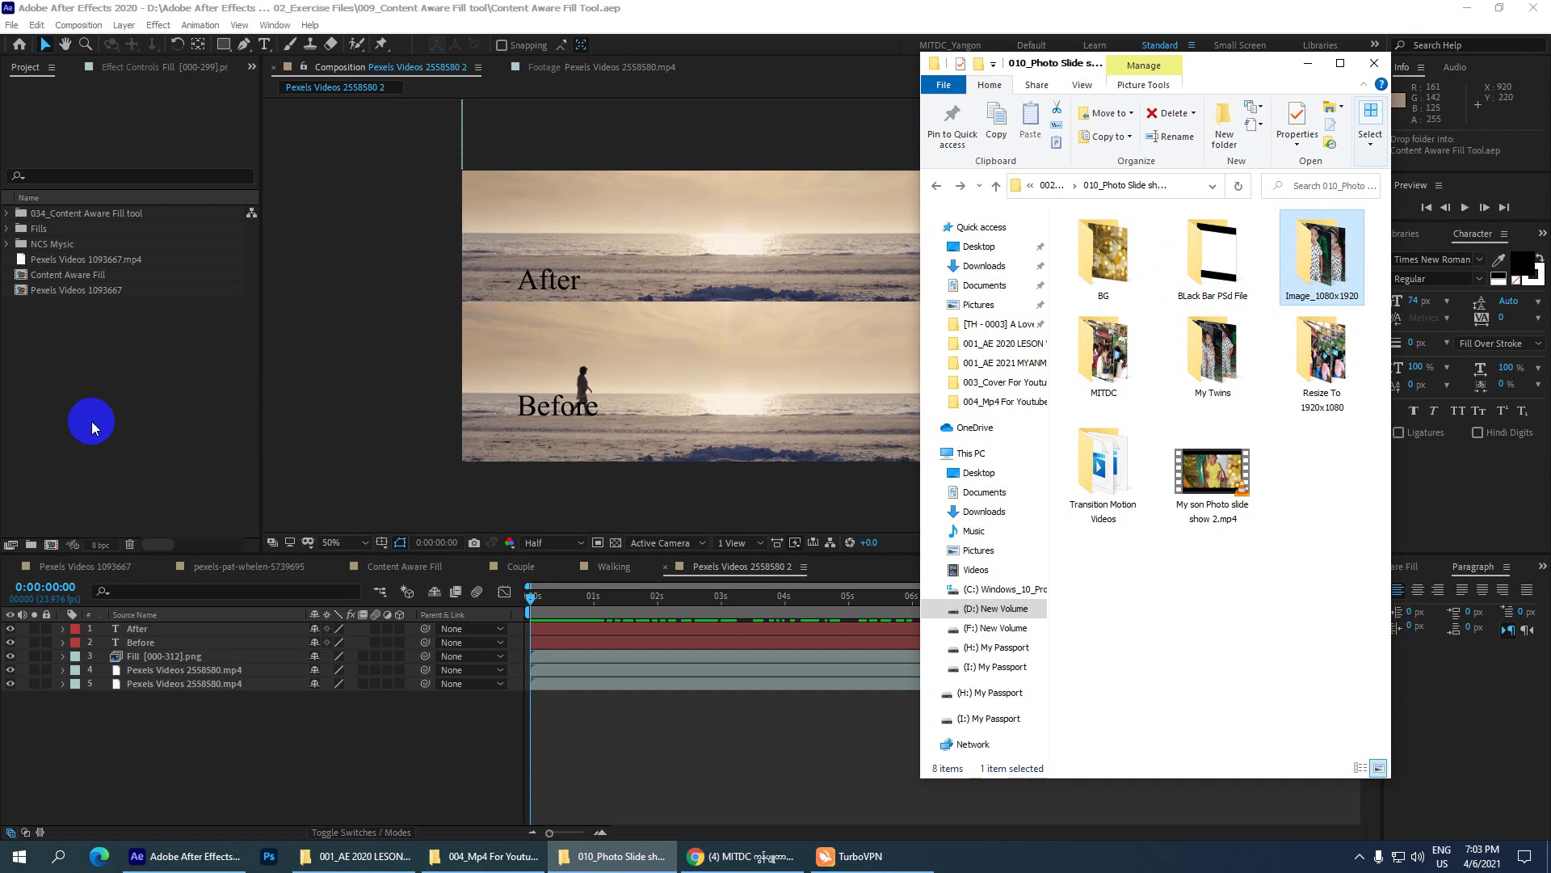
{"action": "left_click", "coordinate": [91, 422]}
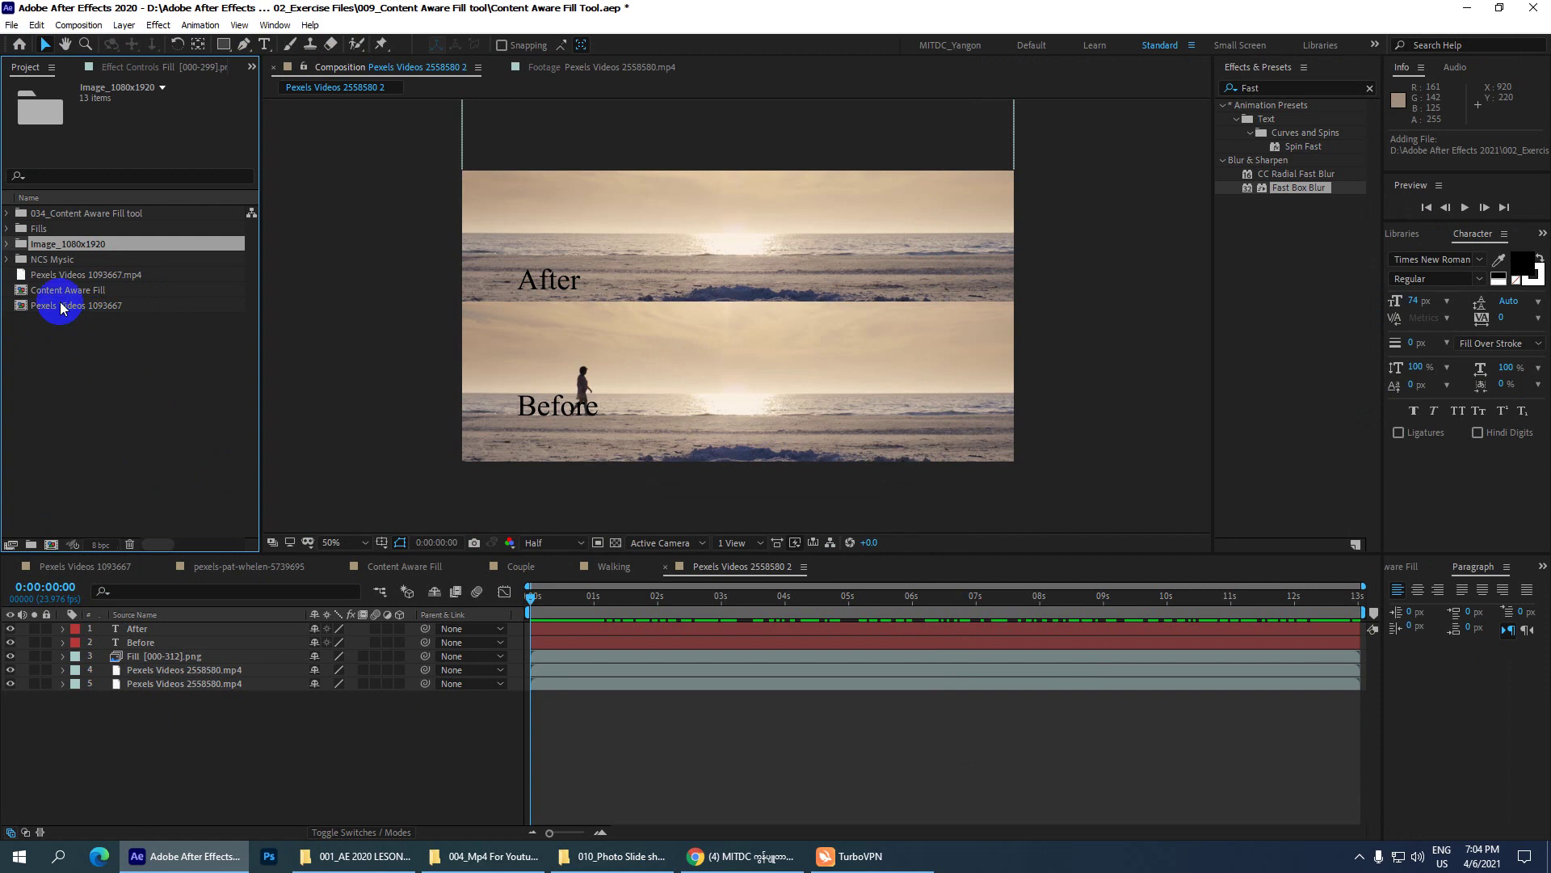
- Build a new composition from Slide_001 (1).JPG, zoom the viewer out, and save the project
{"action": "left_click", "coordinate": [8, 244]}
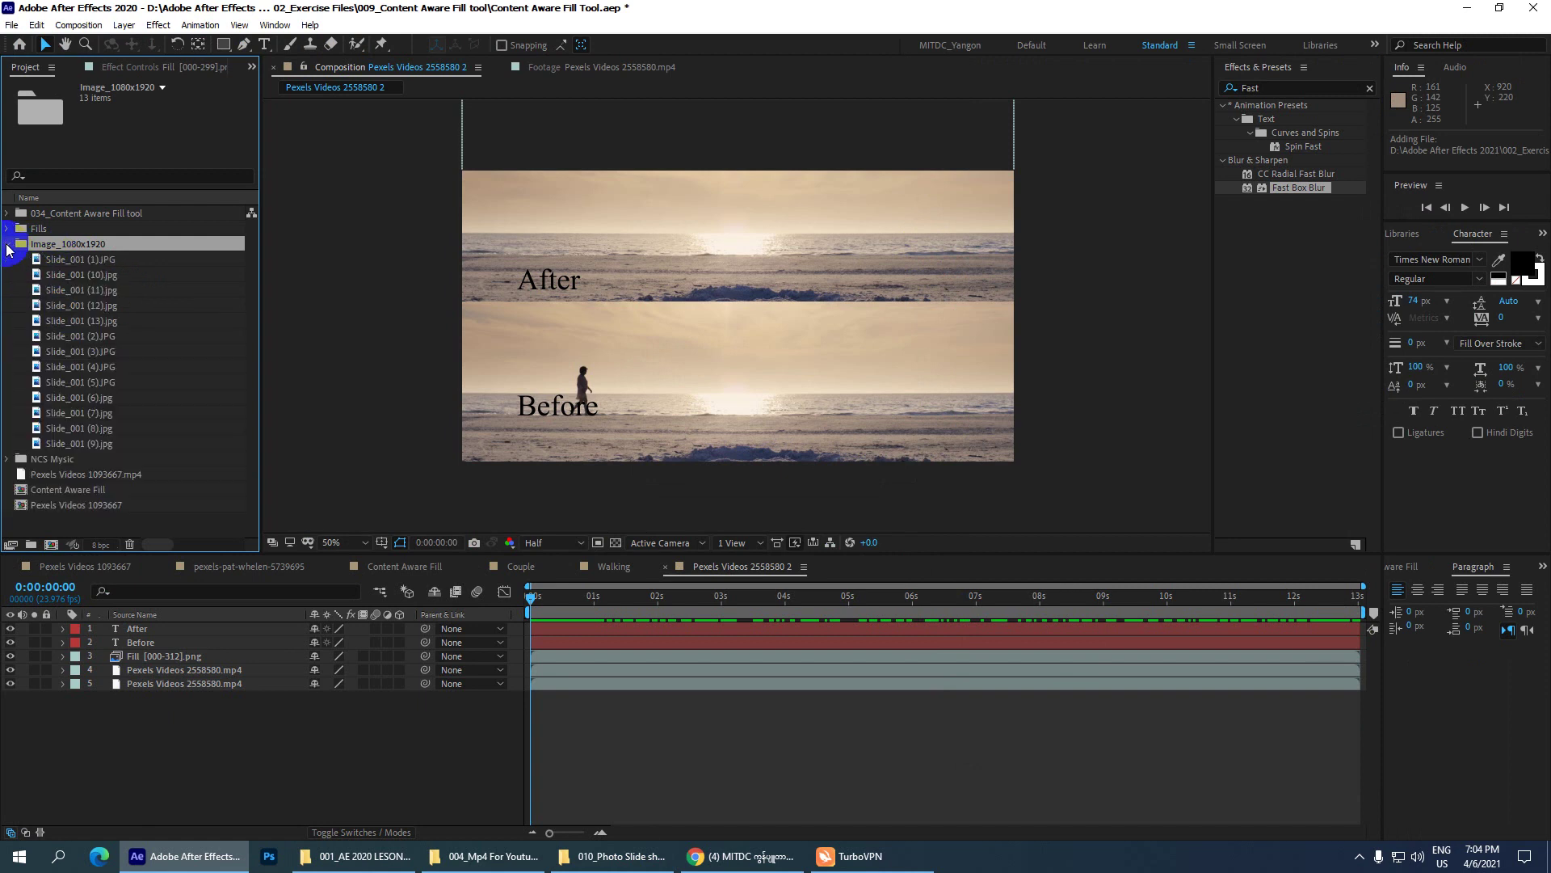
{"action": "left_click", "coordinate": [77, 260]}
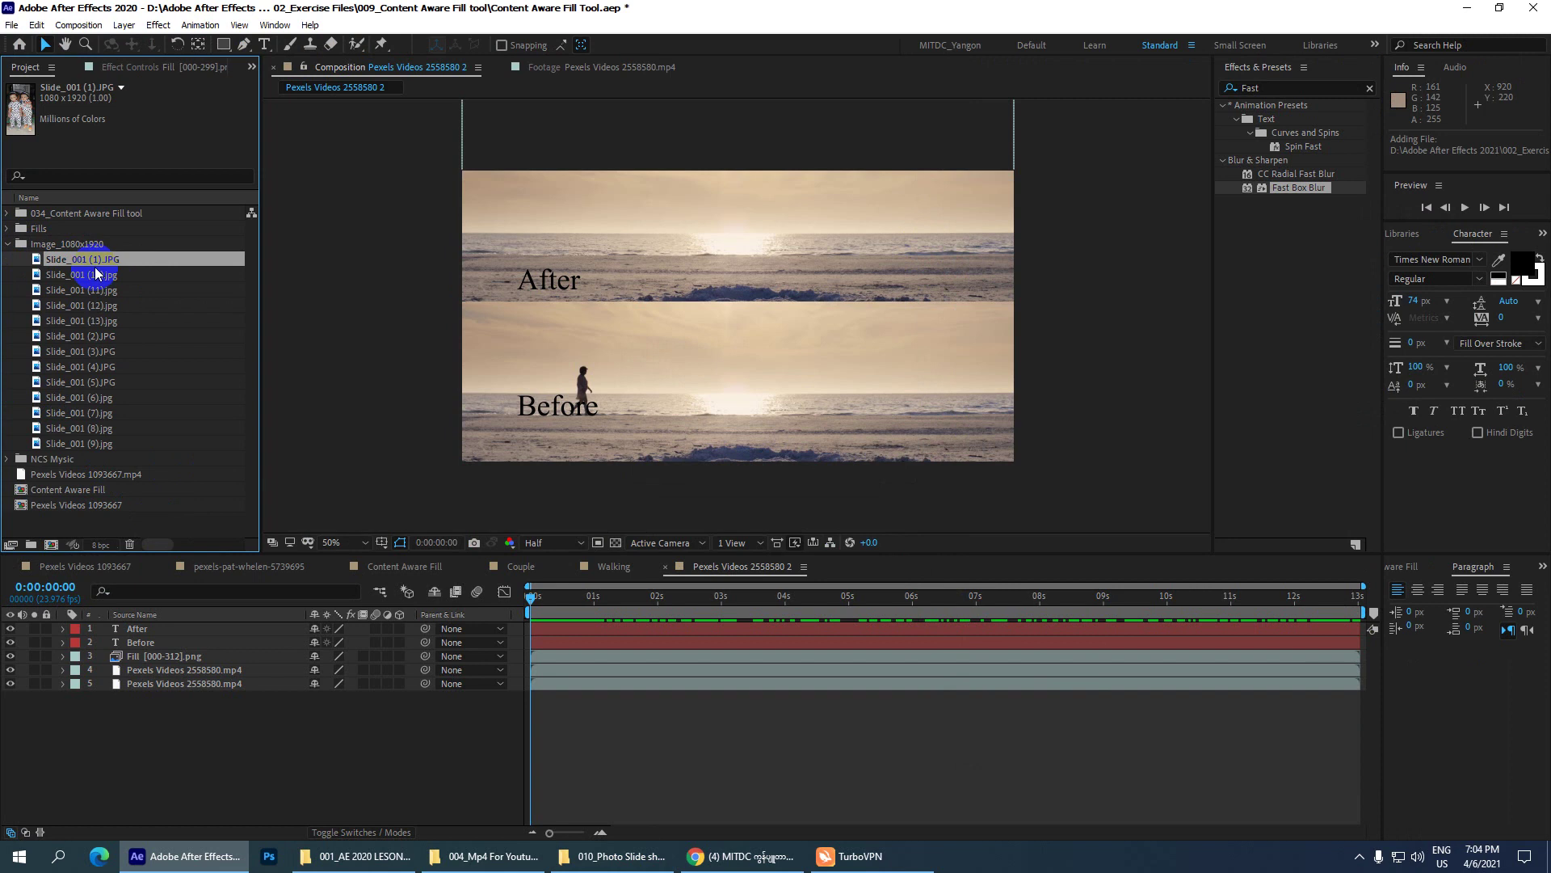
{"action": "left_click_drag", "start_coordinate": [92, 262], "coordinate": [52, 550]}
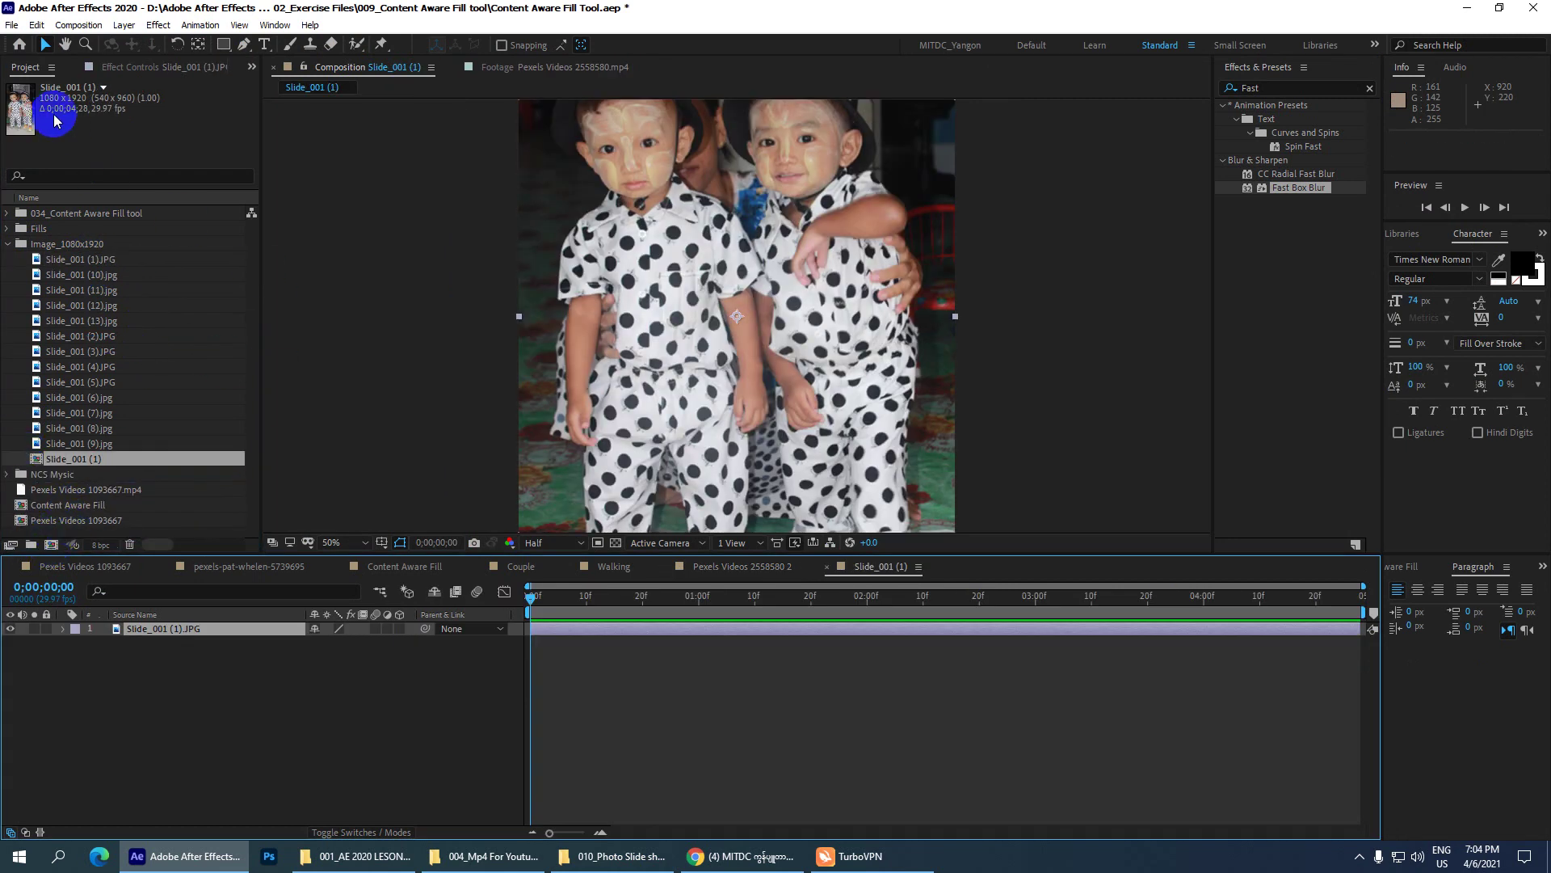
{"action": "key", "text": "comma"}
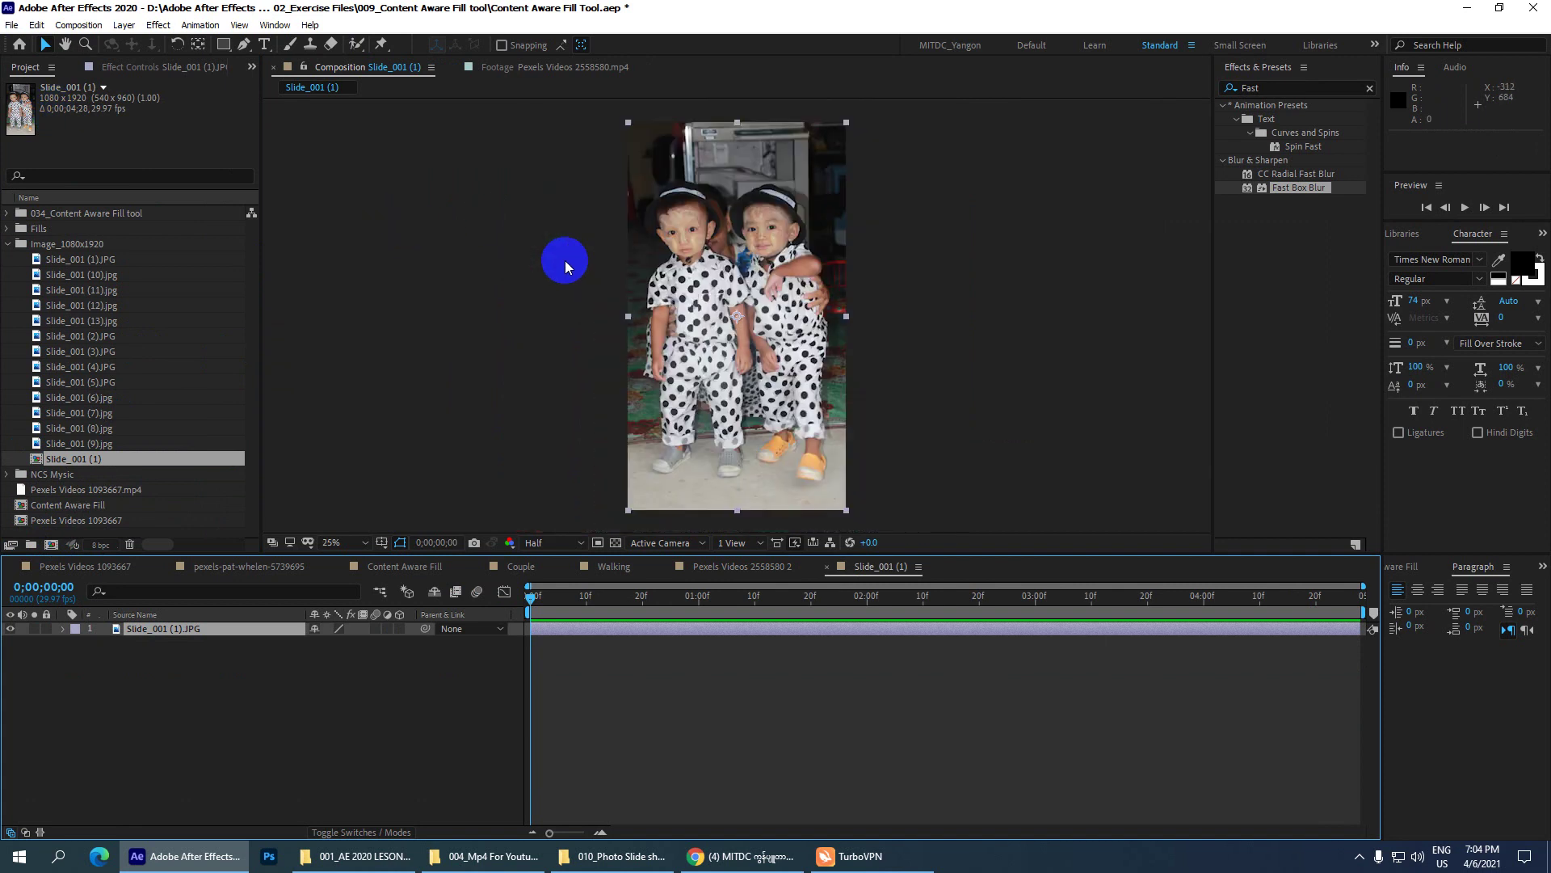
{"action": "key", "text": "ctrl+s"}
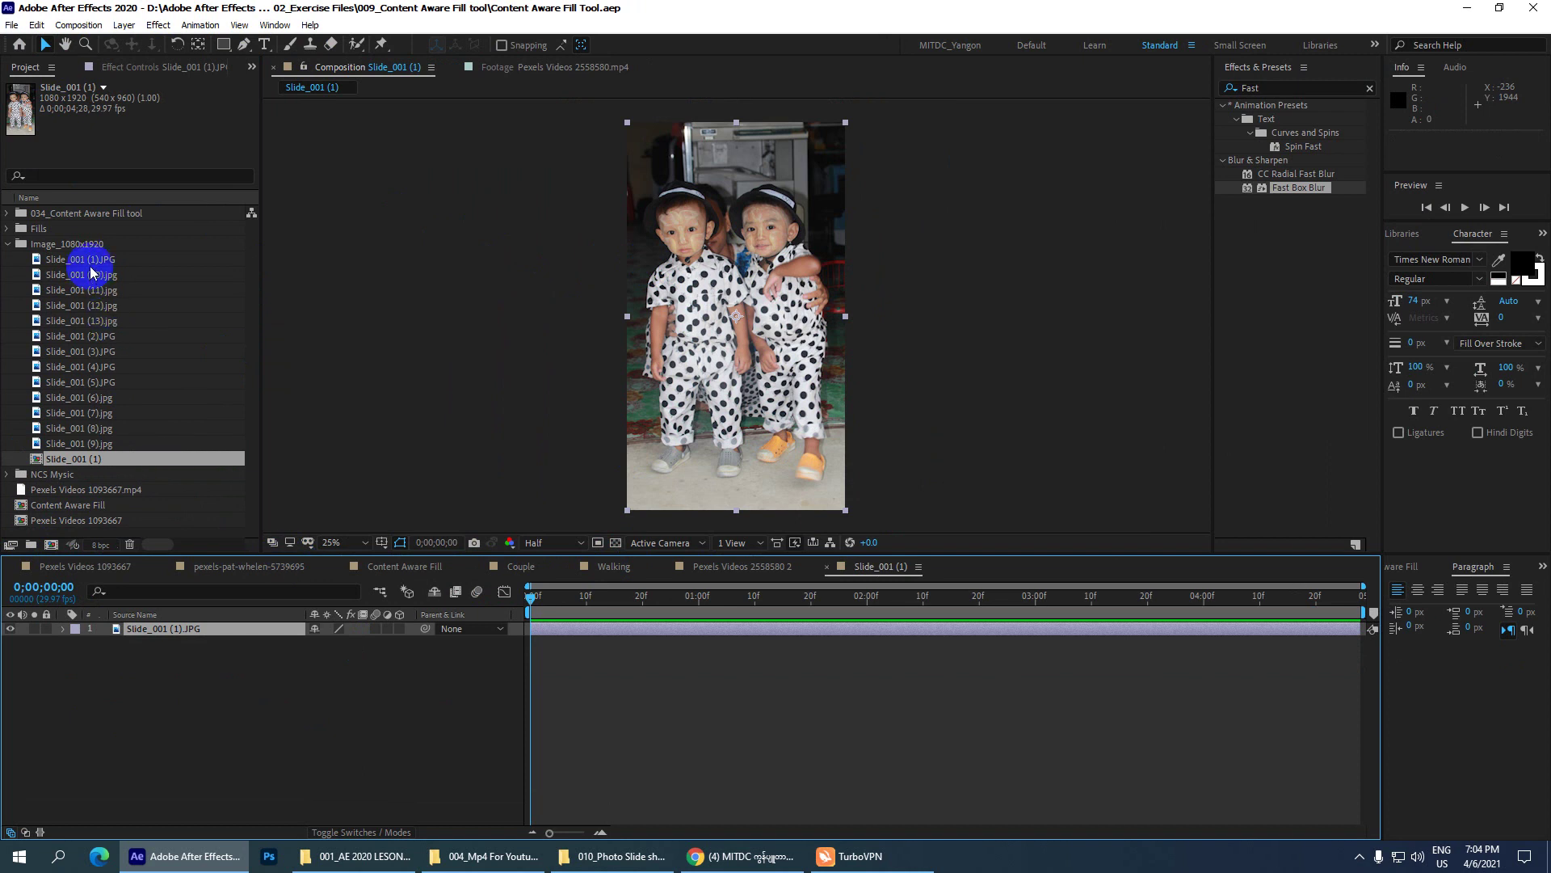
- Add Slide_001 (2)–(9), then (10)–(13), as layers below layer 1 and save the project
{"action": "left_click", "coordinate": [85, 336]}
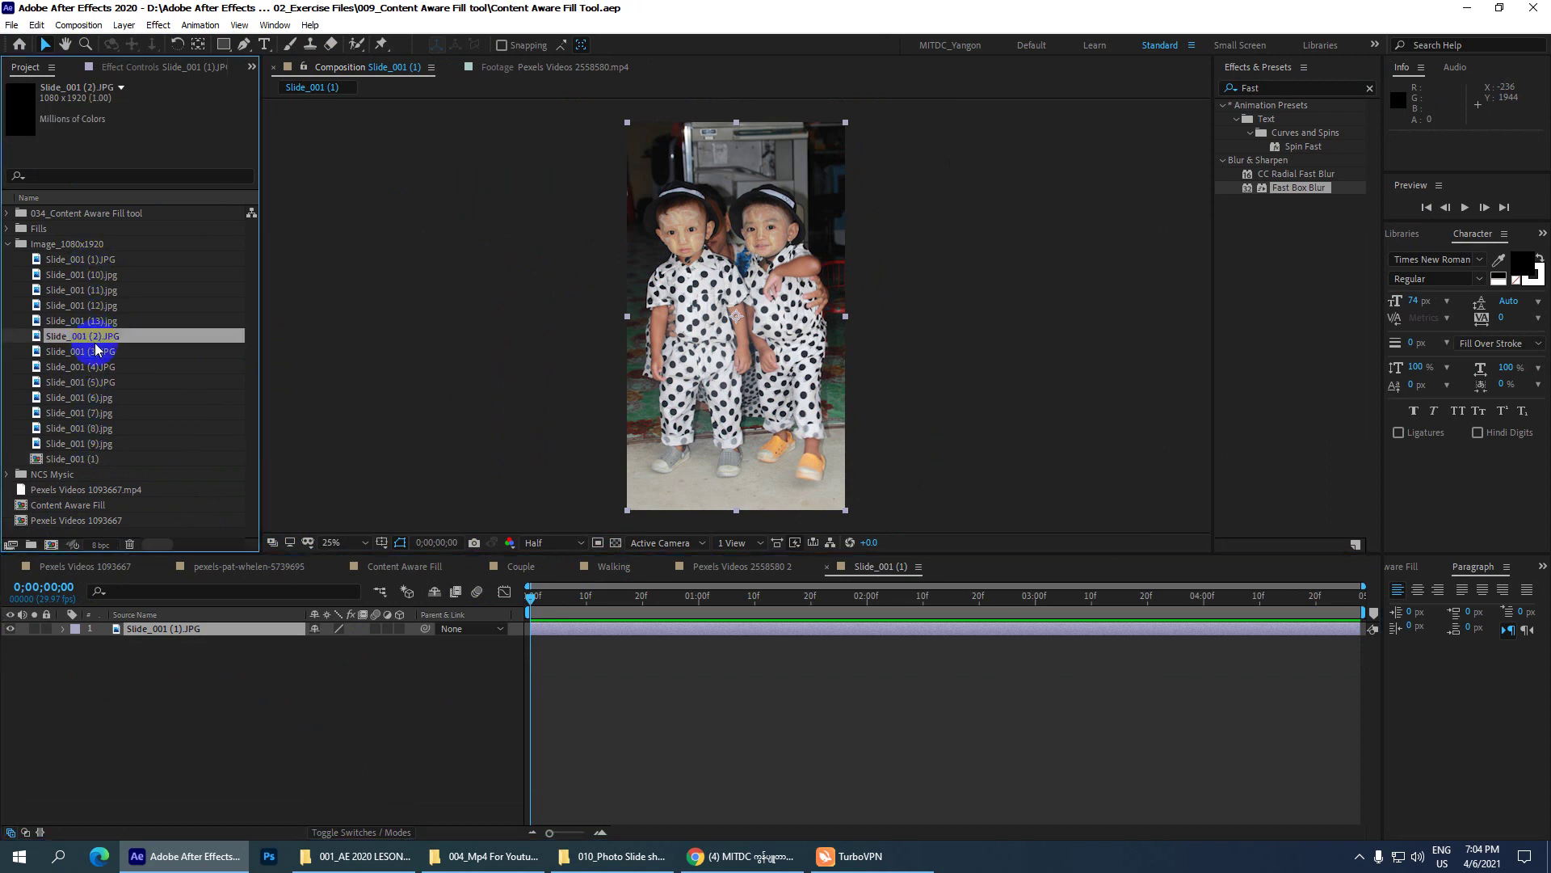
{"action": "left_click", "coordinate": [97, 367], "text": "shift"}
{"action": "left_click_drag", "start_coordinate": [97, 373], "coordinate": [96, 449]}
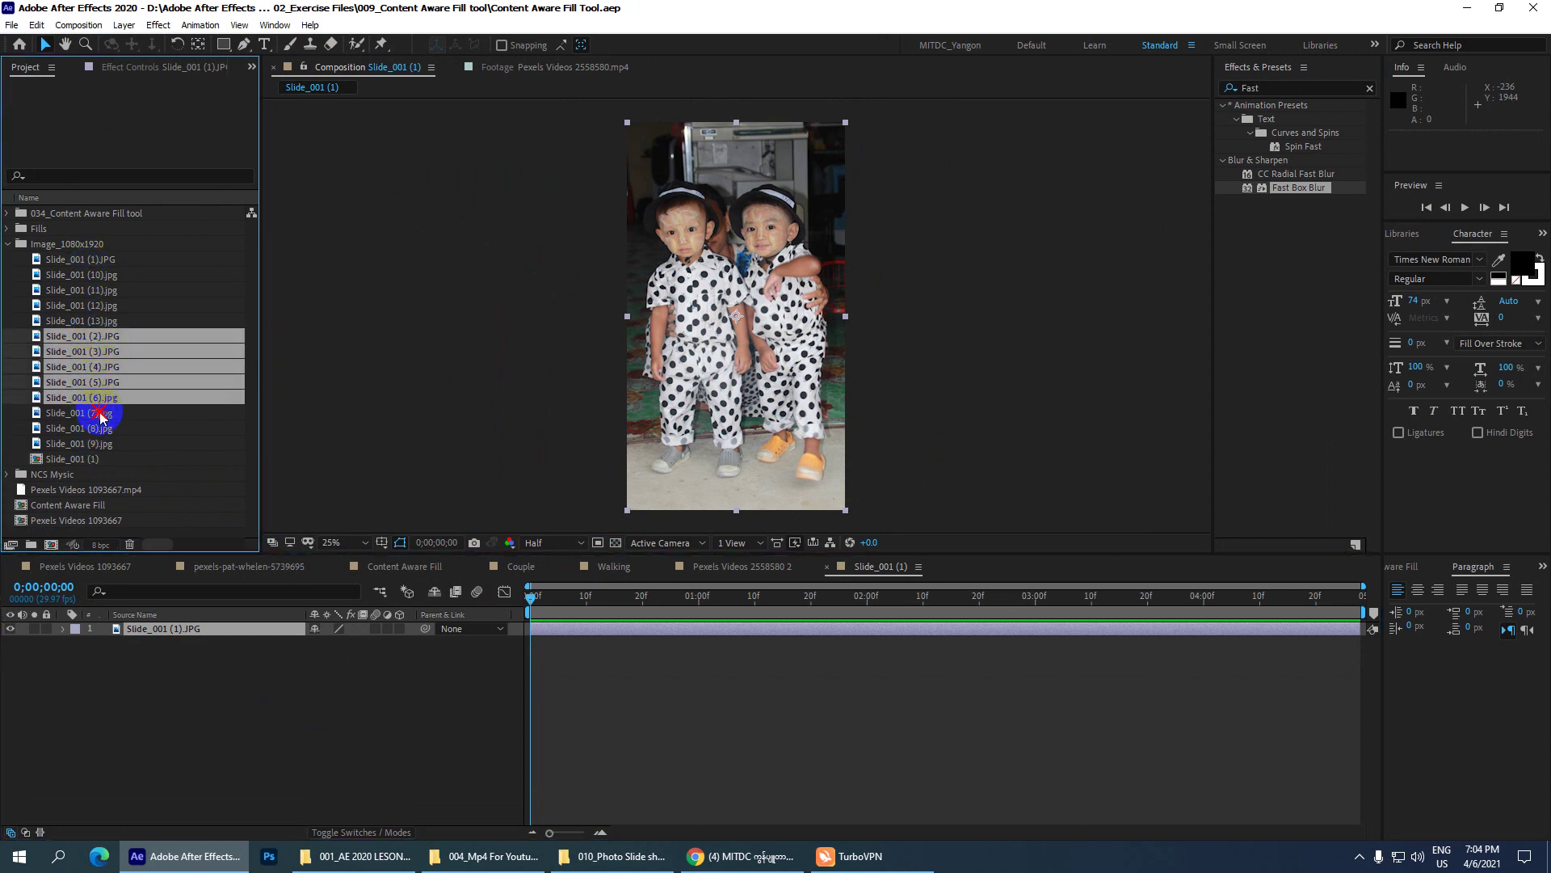
{"action": "left_click_drag", "start_coordinate": [97, 342], "coordinate": [184, 708]}
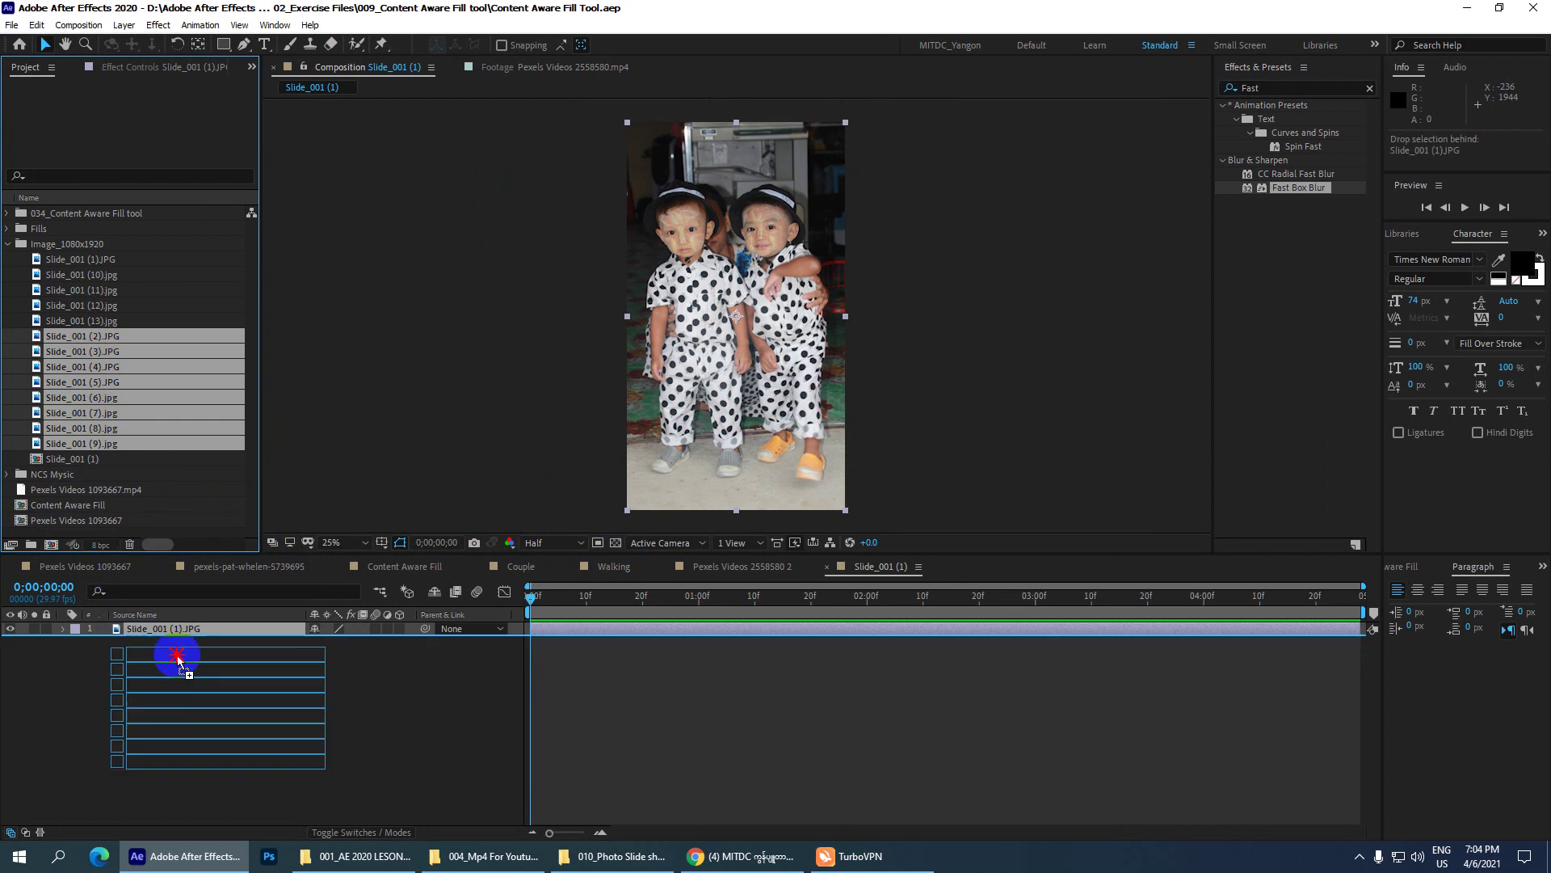
{"action": "left_click", "coordinate": [92, 296]}
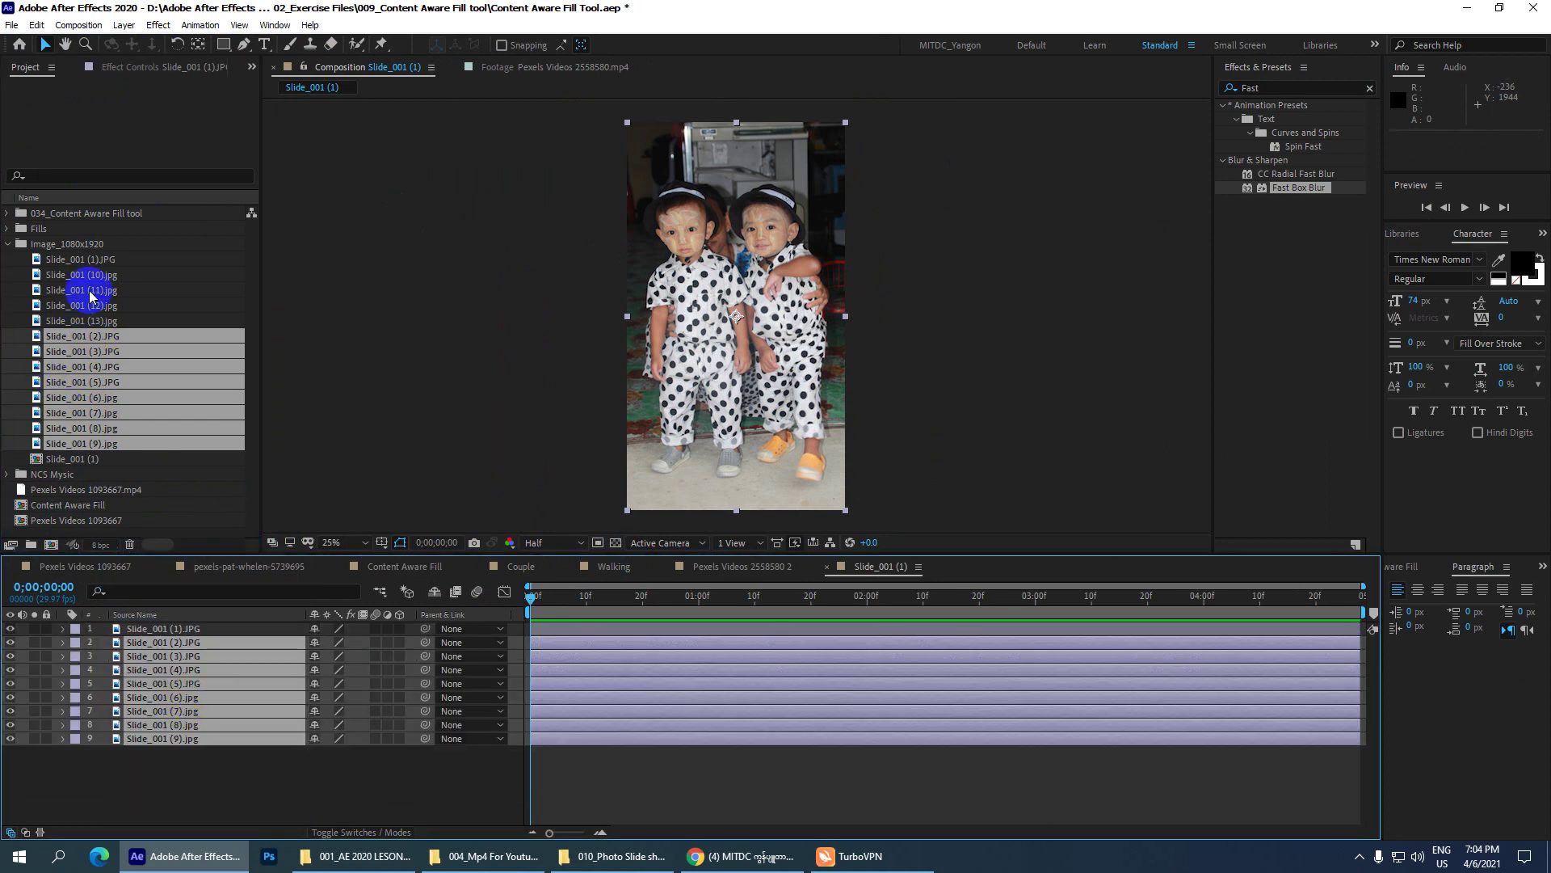
{"action": "left_click_drag", "start_coordinate": [101, 277], "coordinate": [108, 327]}
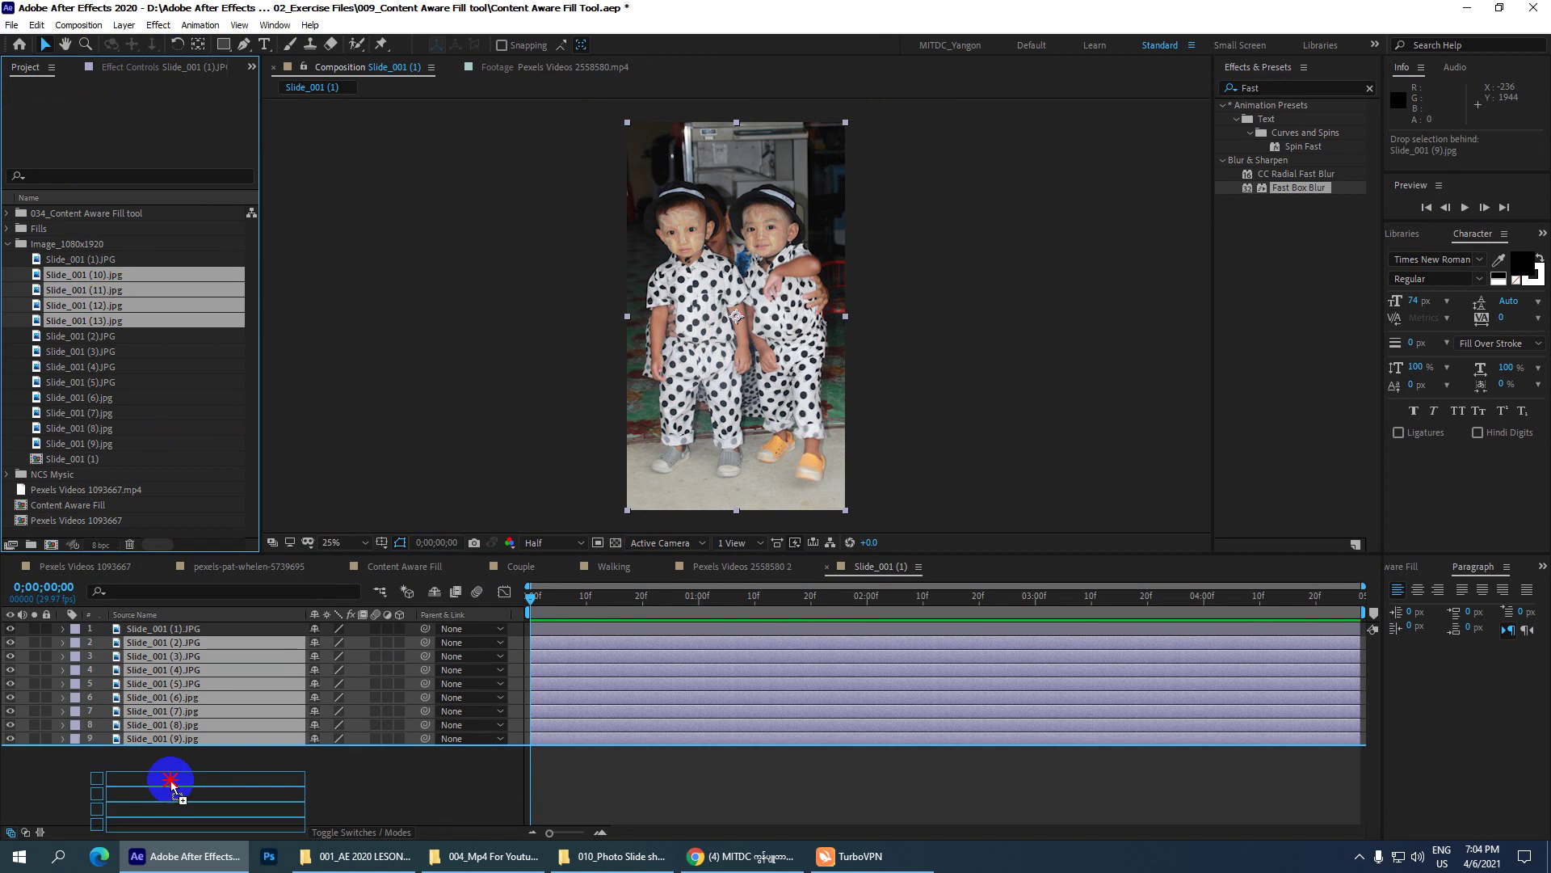
{"action": "left_click_drag", "start_coordinate": [110, 278], "coordinate": [173, 789]}
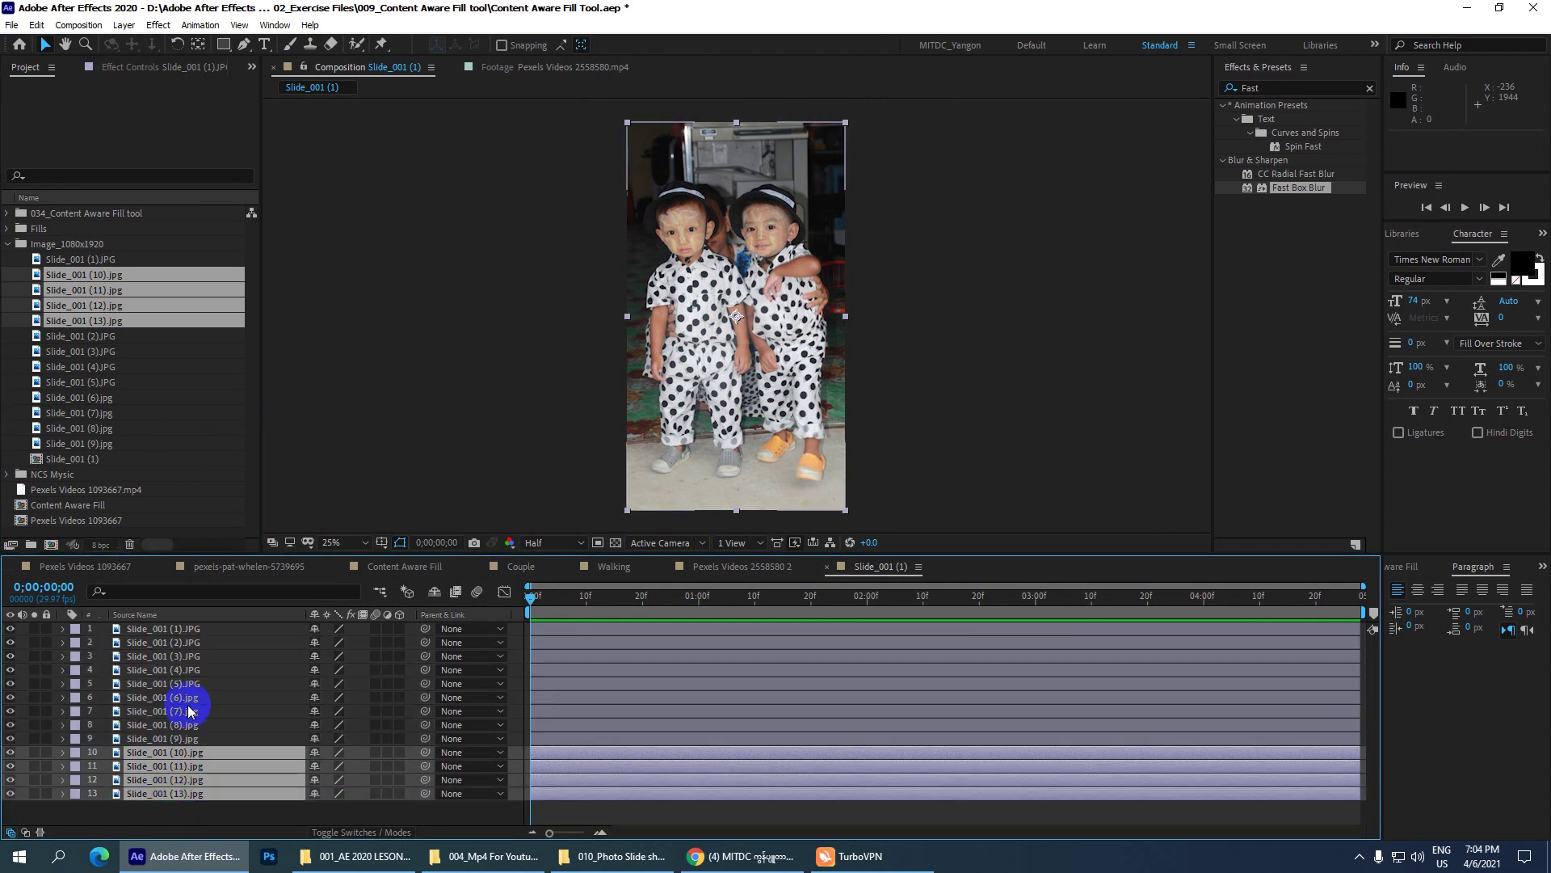
{"action": "key", "text": "ctrl+s"}
- Select all 13 layers to check the stack order, then deselect them
{"action": "left_click", "coordinate": [174, 629]}
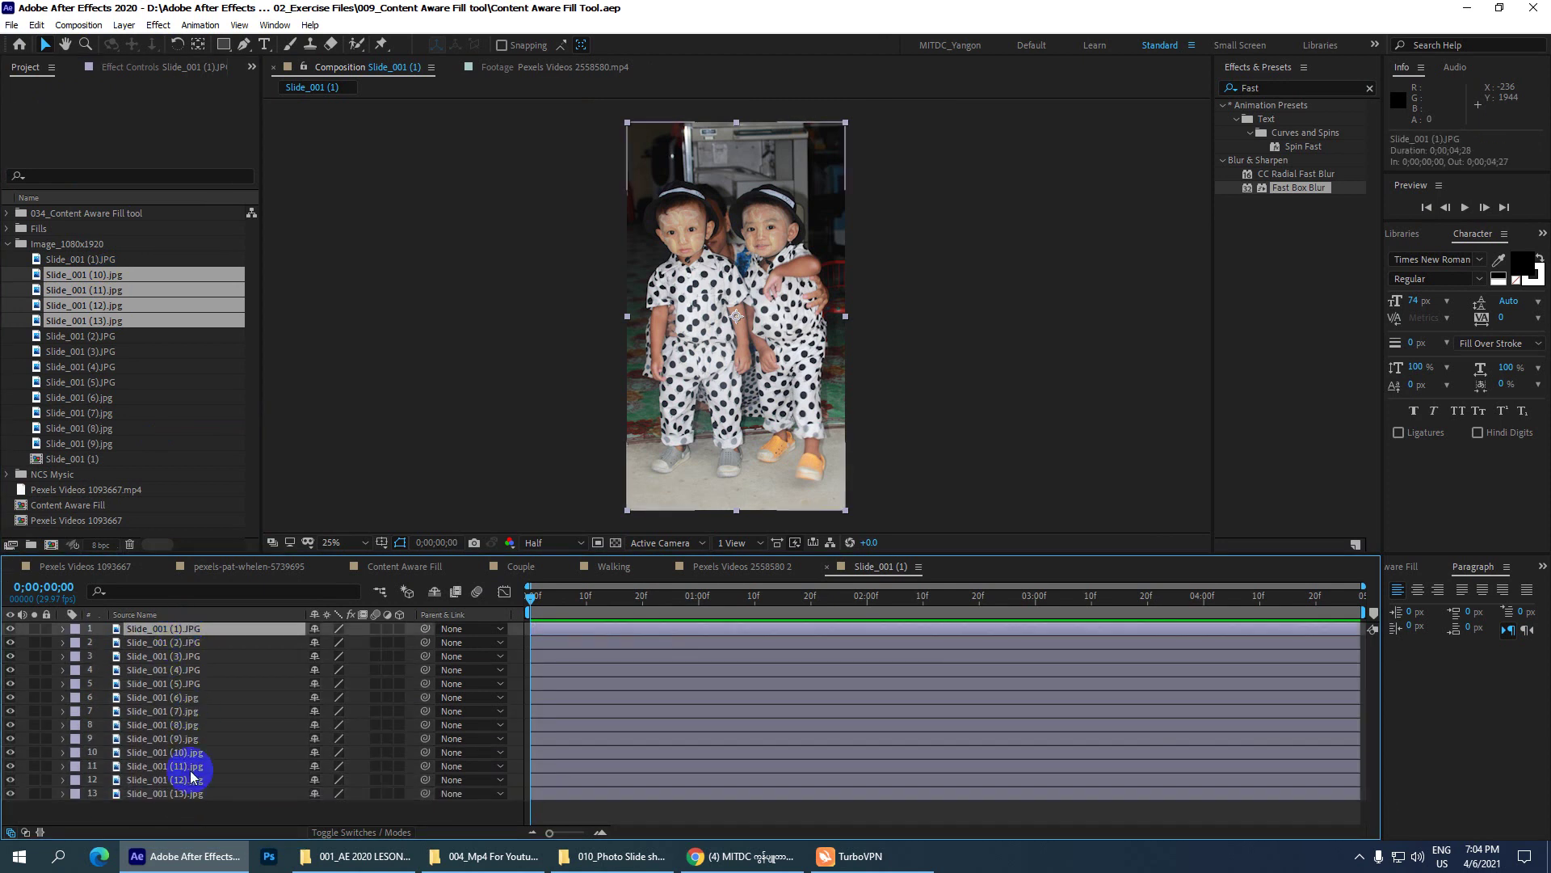
{"action": "left_click", "coordinate": [174, 793], "text": "shift"}
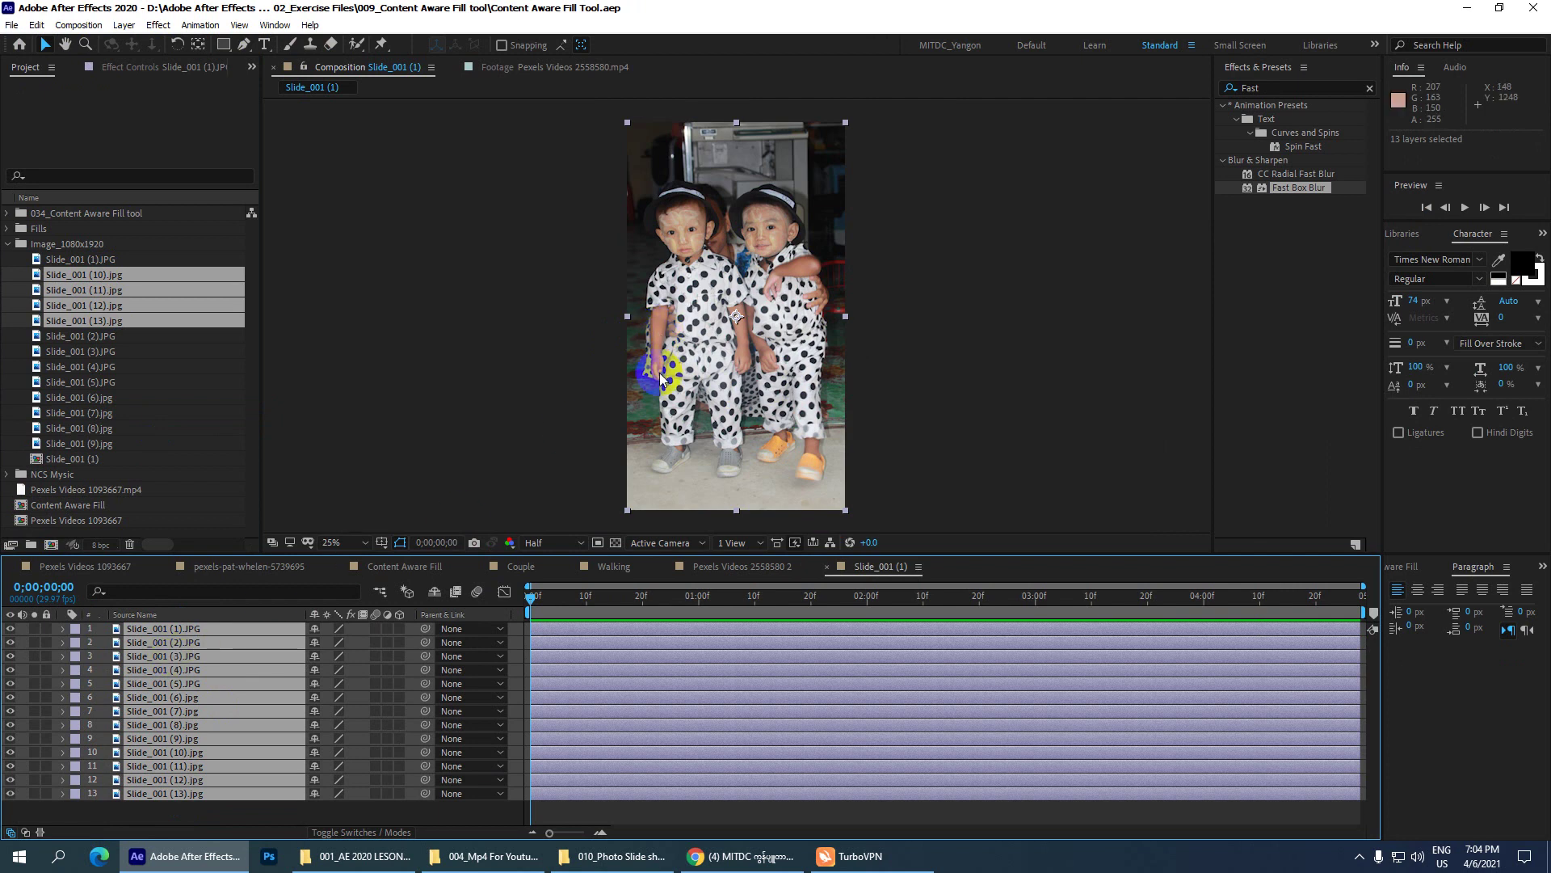
{"action": "scroll", "coordinate": [661, 371], "scroll_direction": "down", "scroll_amount": 2}
{"action": "scroll", "coordinate": [661, 371], "scroll_direction": "up", "scroll_amount": 4}
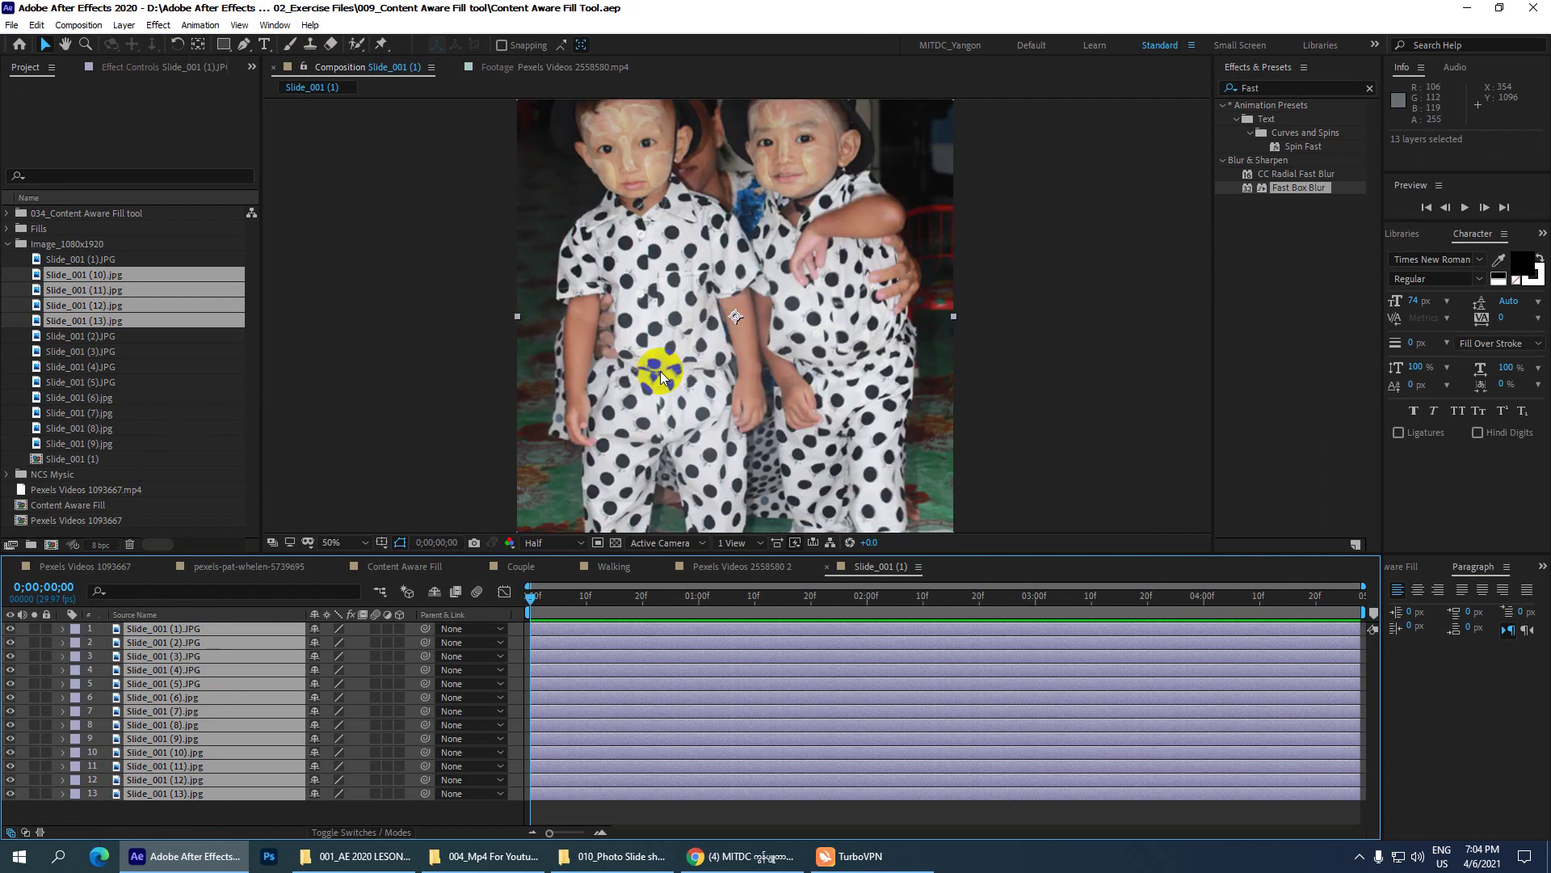
{"action": "scroll", "coordinate": [661, 371], "scroll_direction": "down", "scroll_amount": 2}
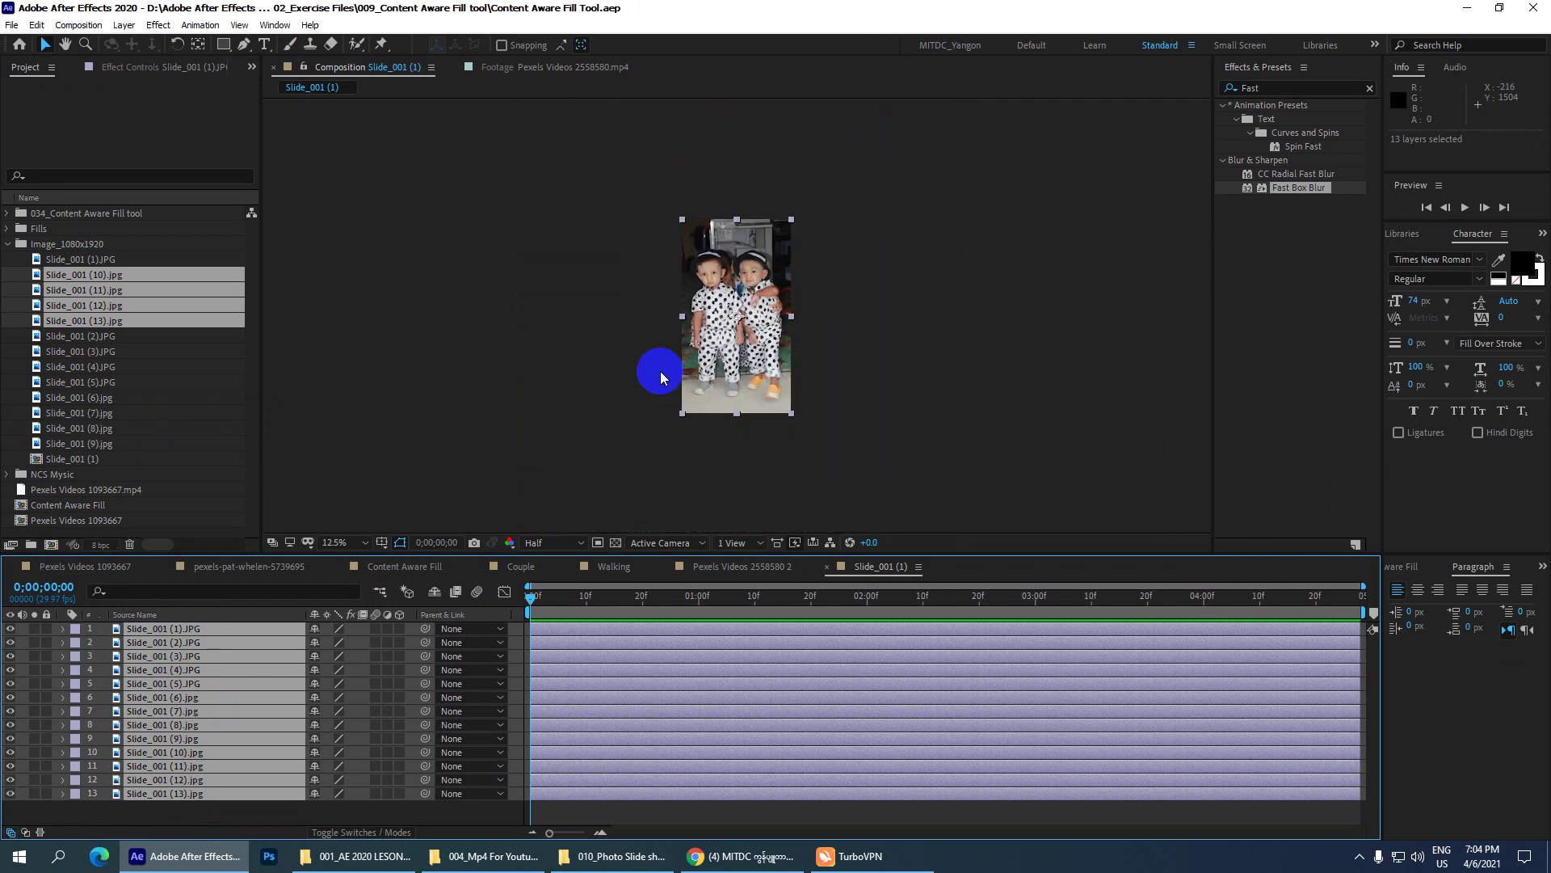
{"action": "left_click", "coordinate": [160, 813]}
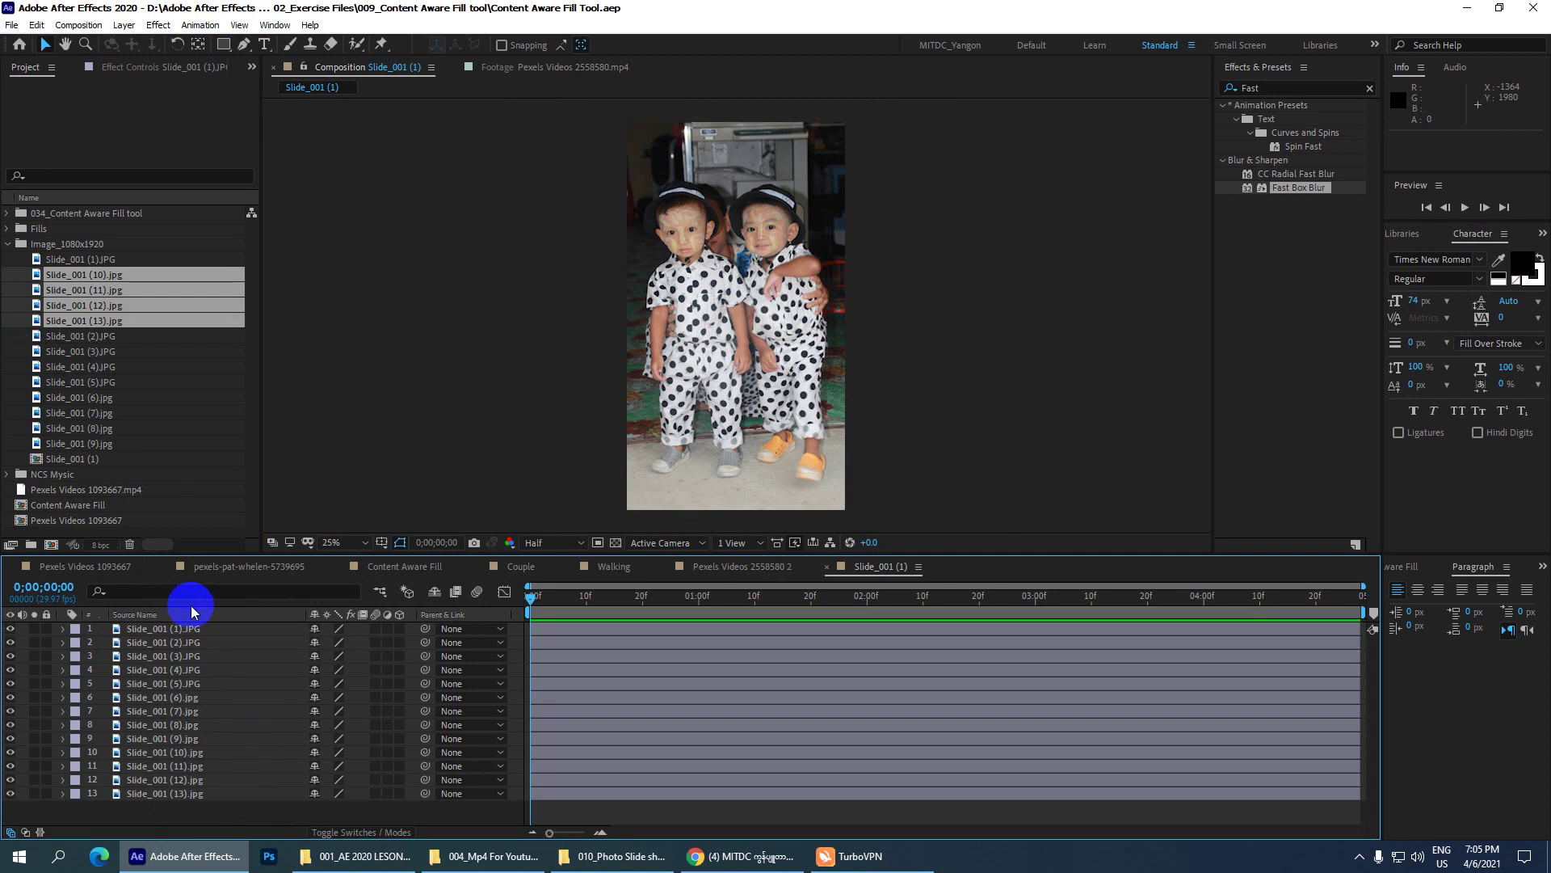
- Change the Composition Name to 'Photo slideshow' in Composition Settings
{"action": "left_click", "coordinate": [79, 26]}
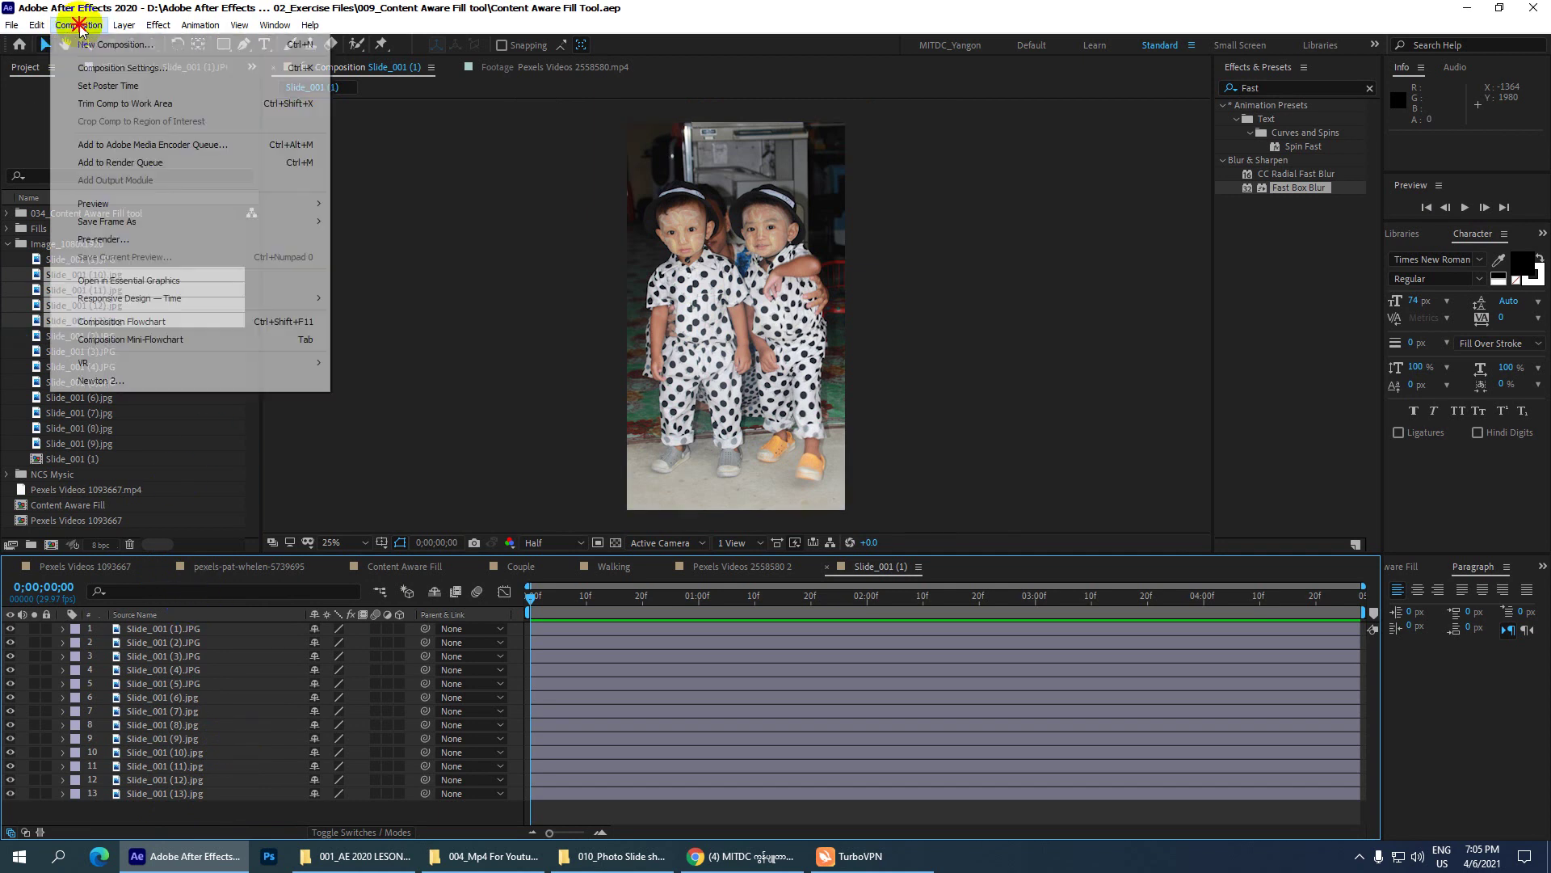
{"action": "left_click", "coordinate": [129, 68]}
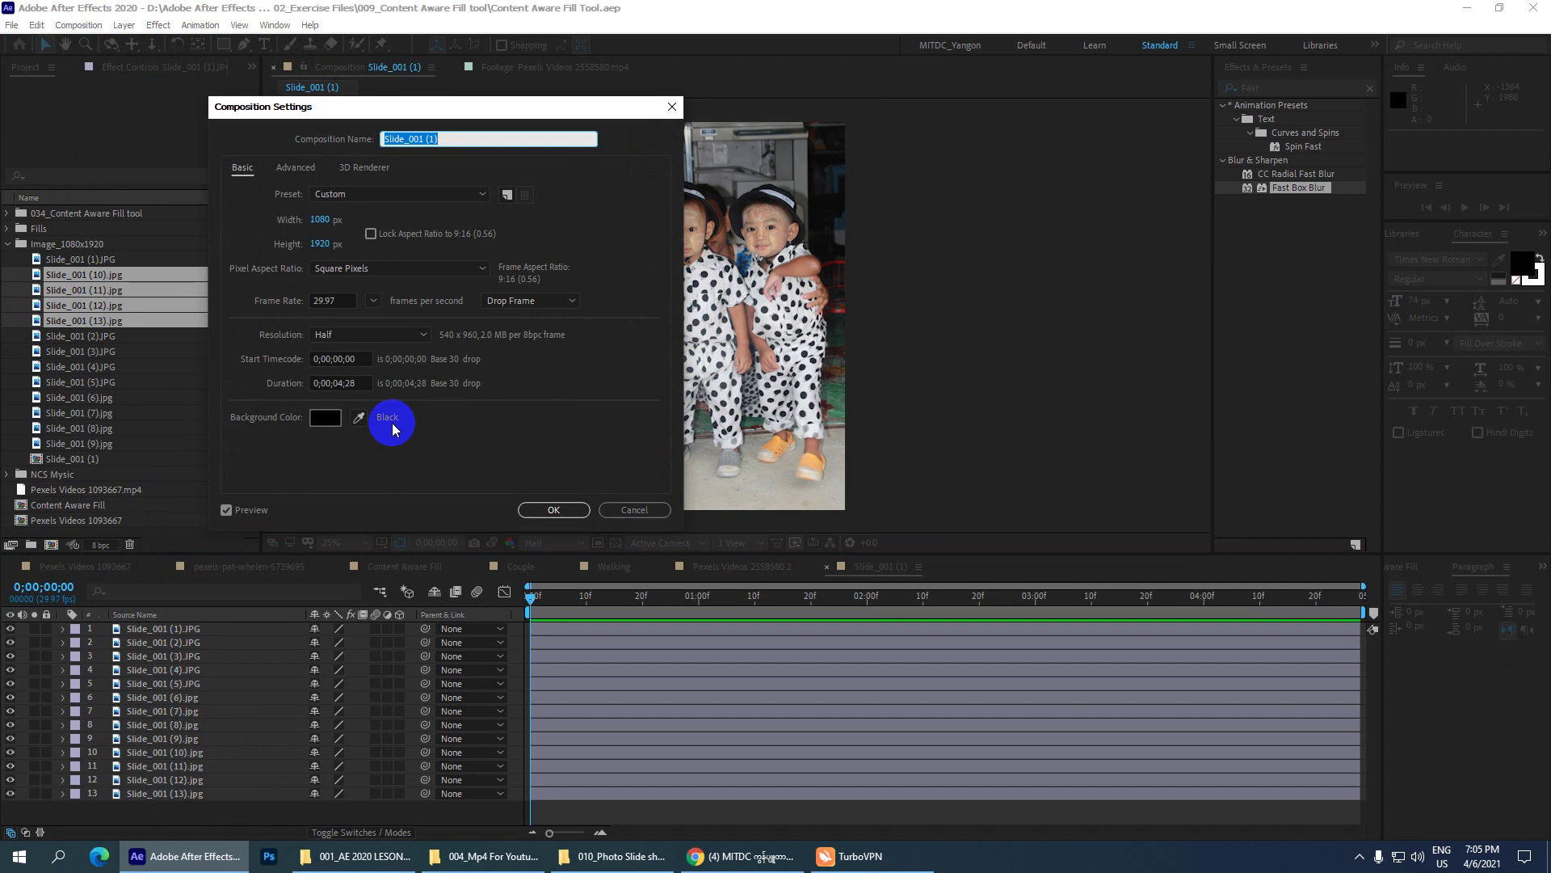
{"action": "left_click", "coordinate": [341, 385]}
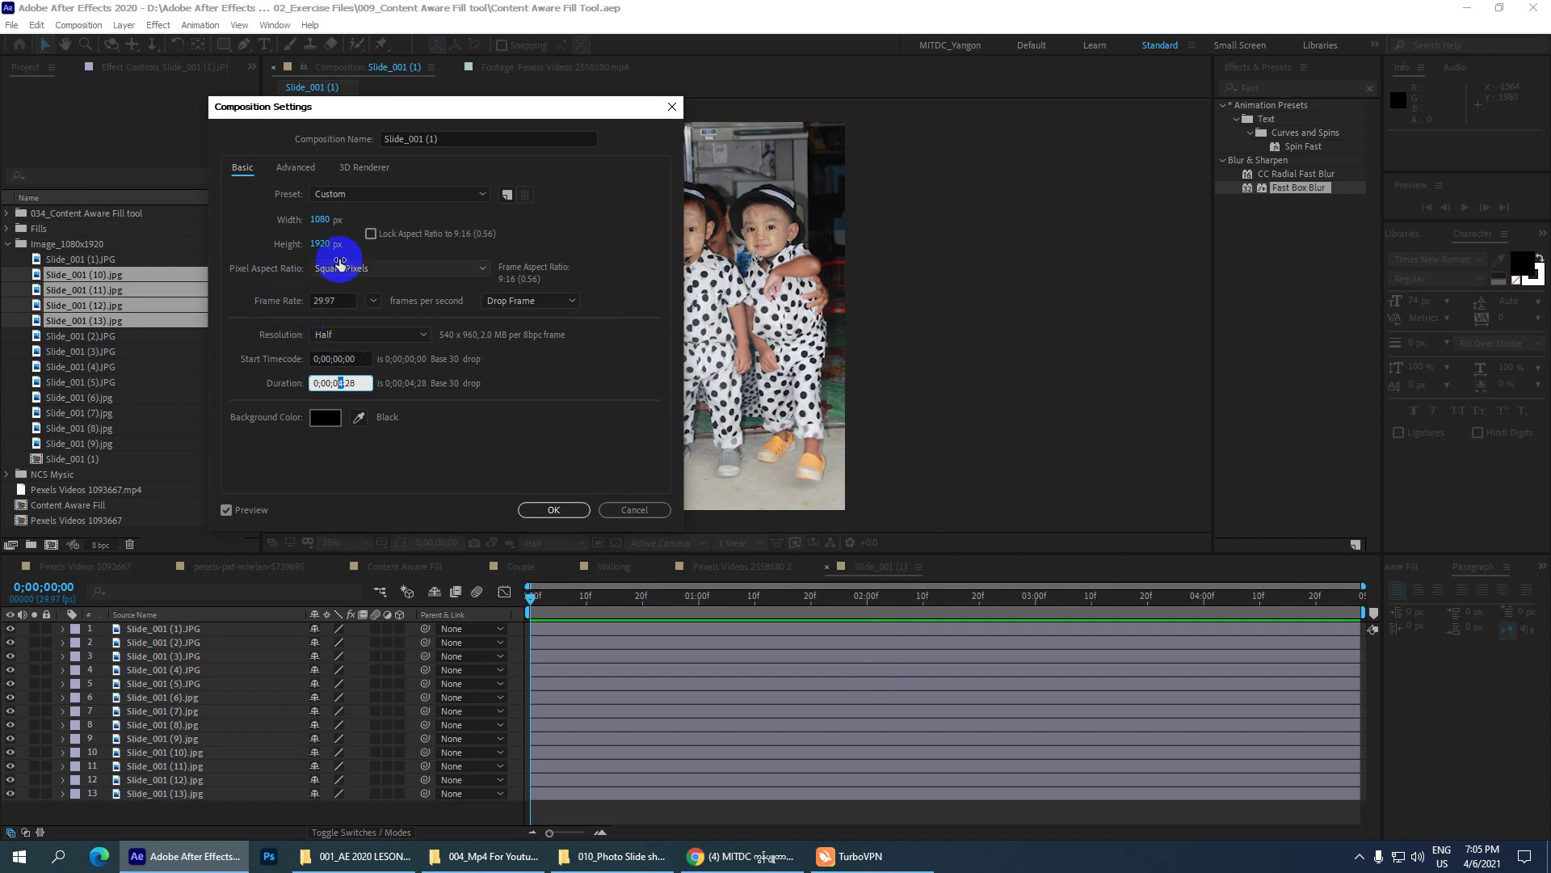
{"action": "left_click", "coordinate": [442, 139]}
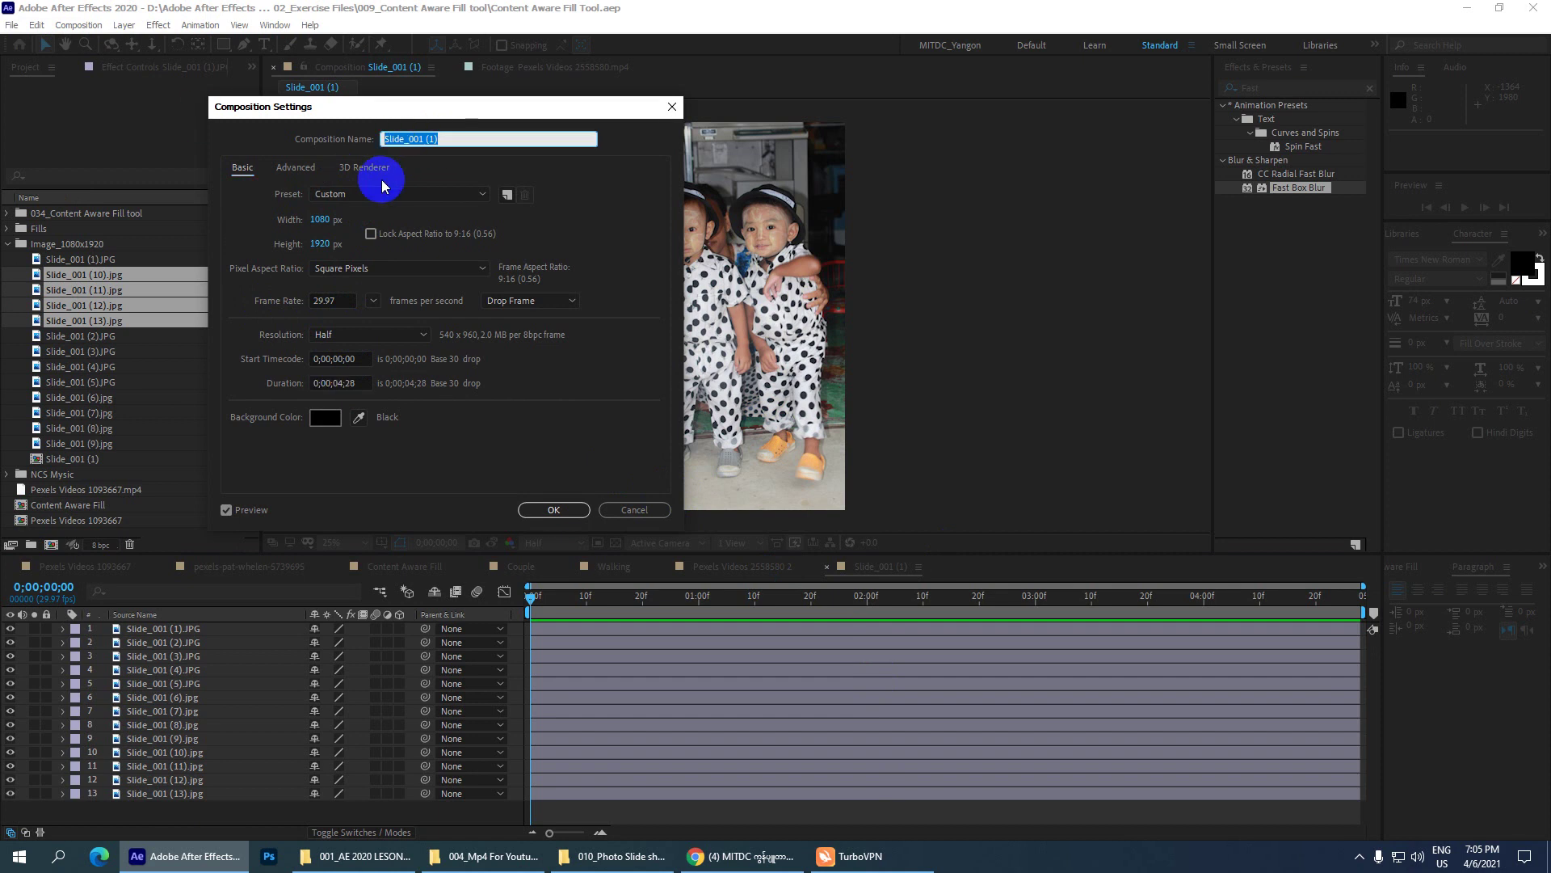
{"action": "type", "text": "Photos"}
{"action": "key", "text": "BackSpace"}
{"action": "type", "text": "slideshow"}
{"action": "key", "text": "Return"}
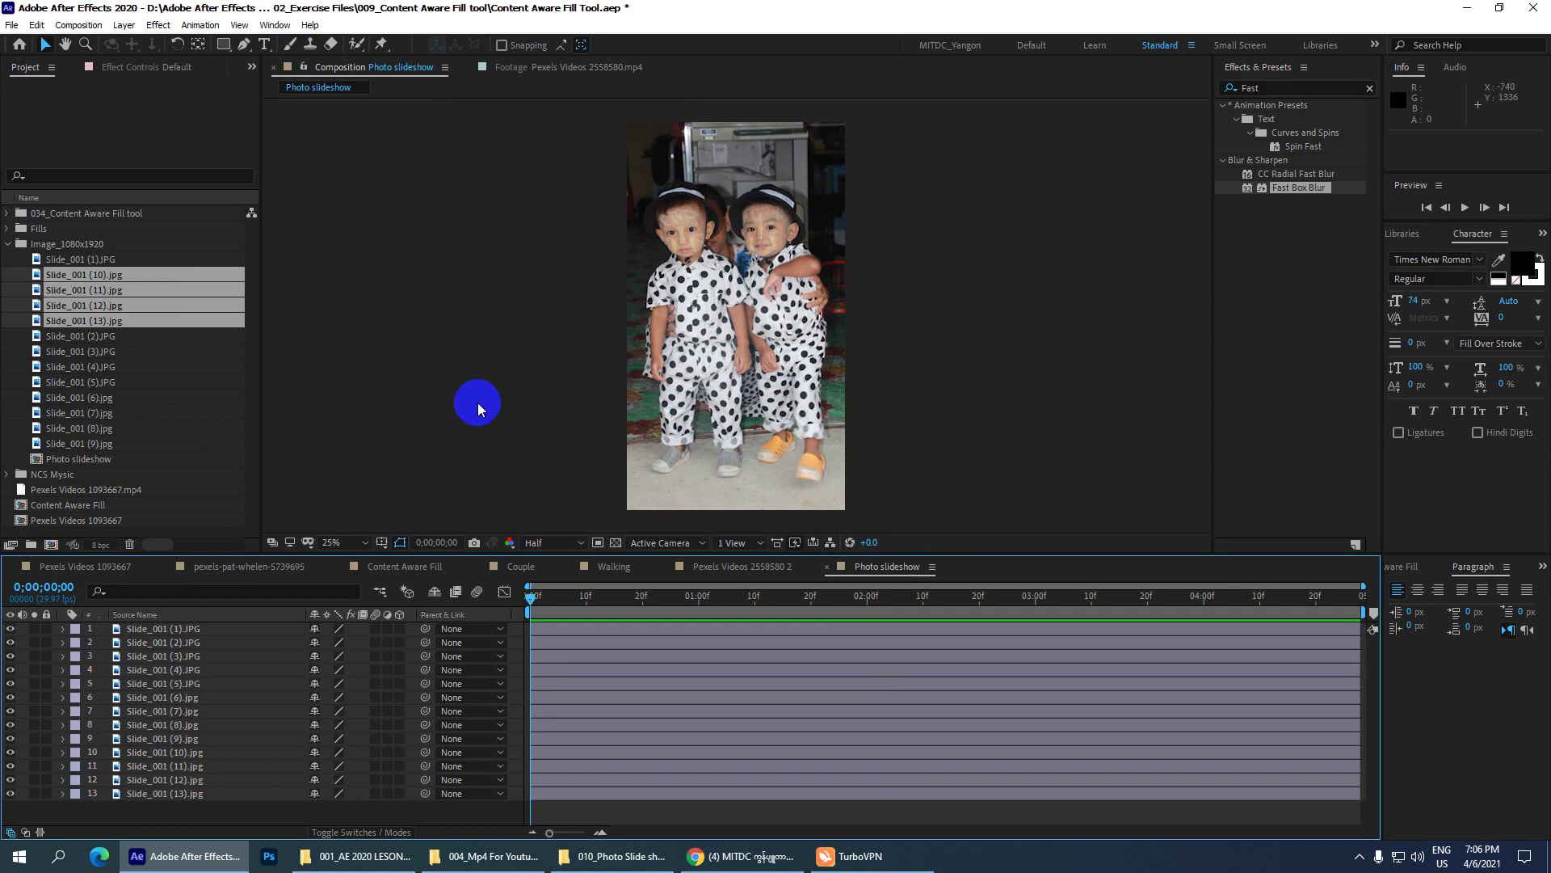
- Show Slide_001 (1).JPG's Scale and set a Scale keyframe at one second
{"action": "left_click", "coordinate": [183, 630]}
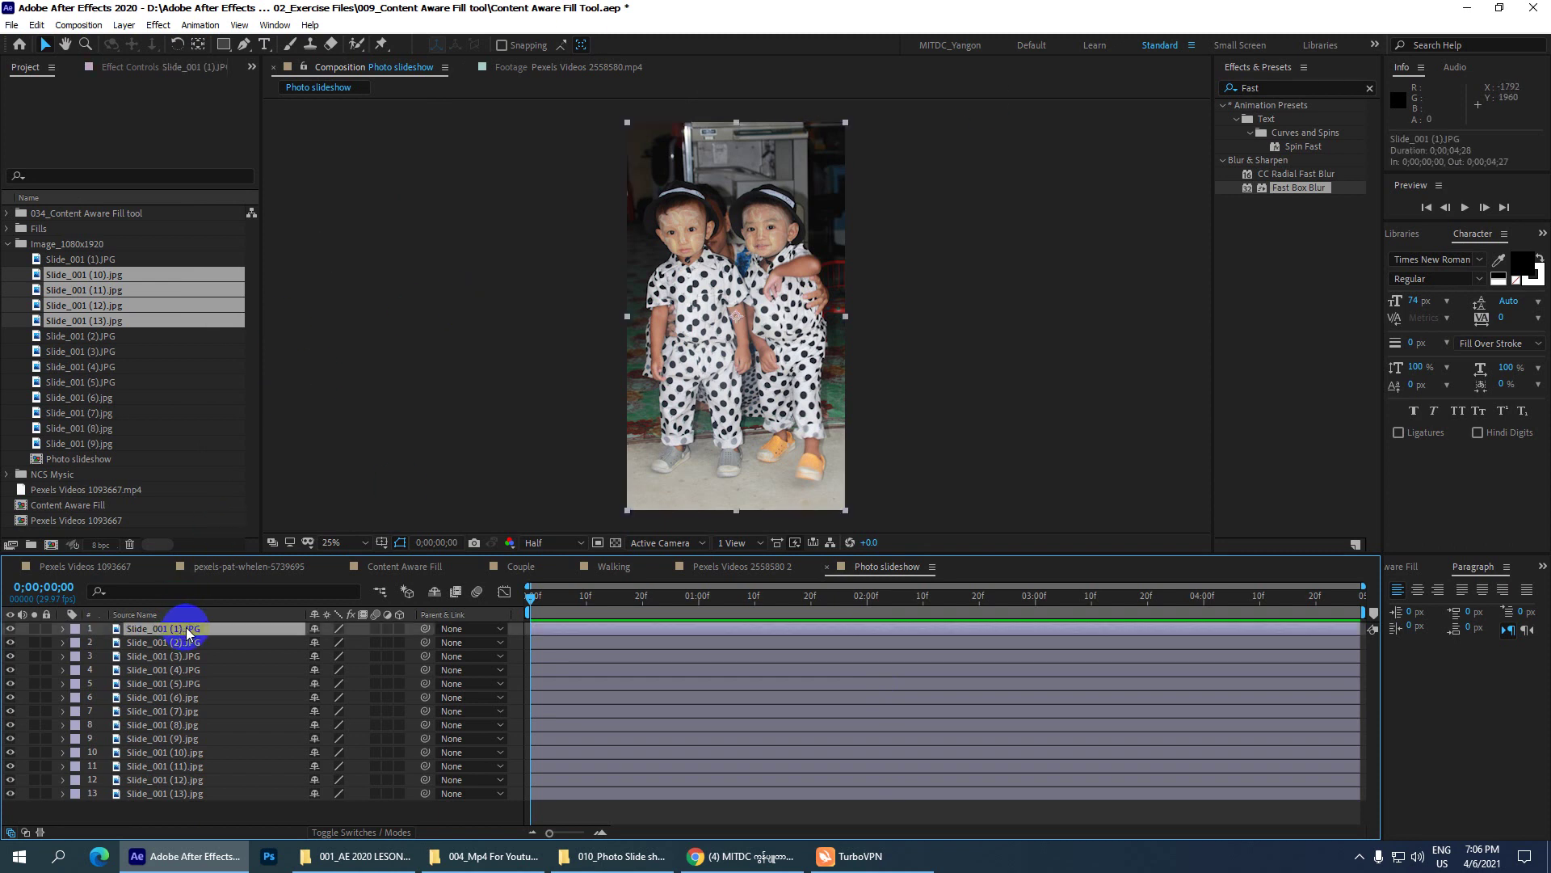
{"action": "key", "text": "s"}
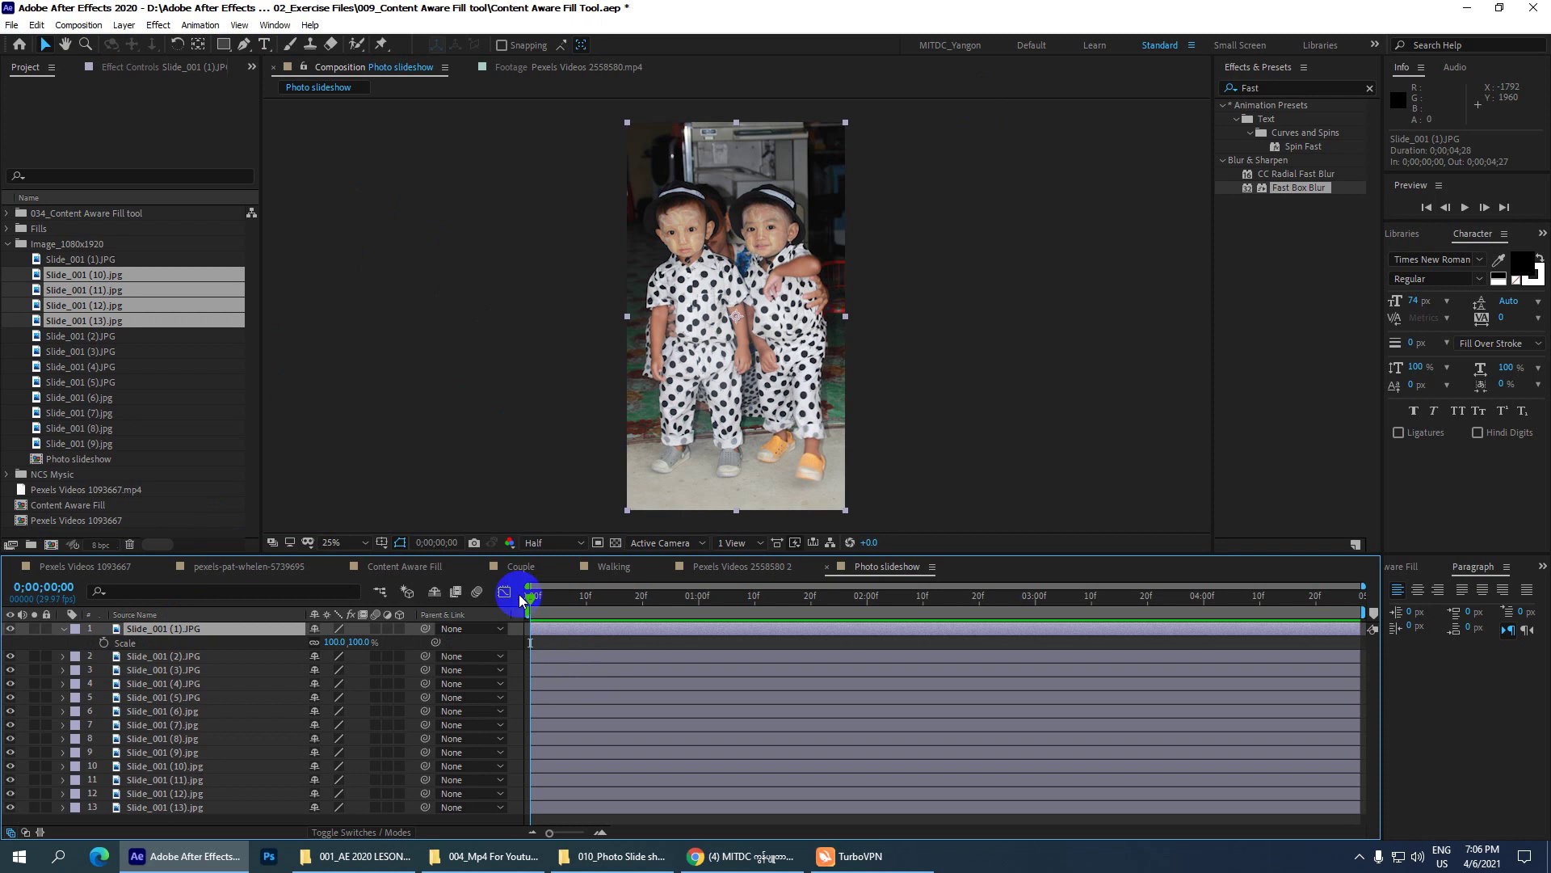
{"action": "left_click", "coordinate": [75, 588]}
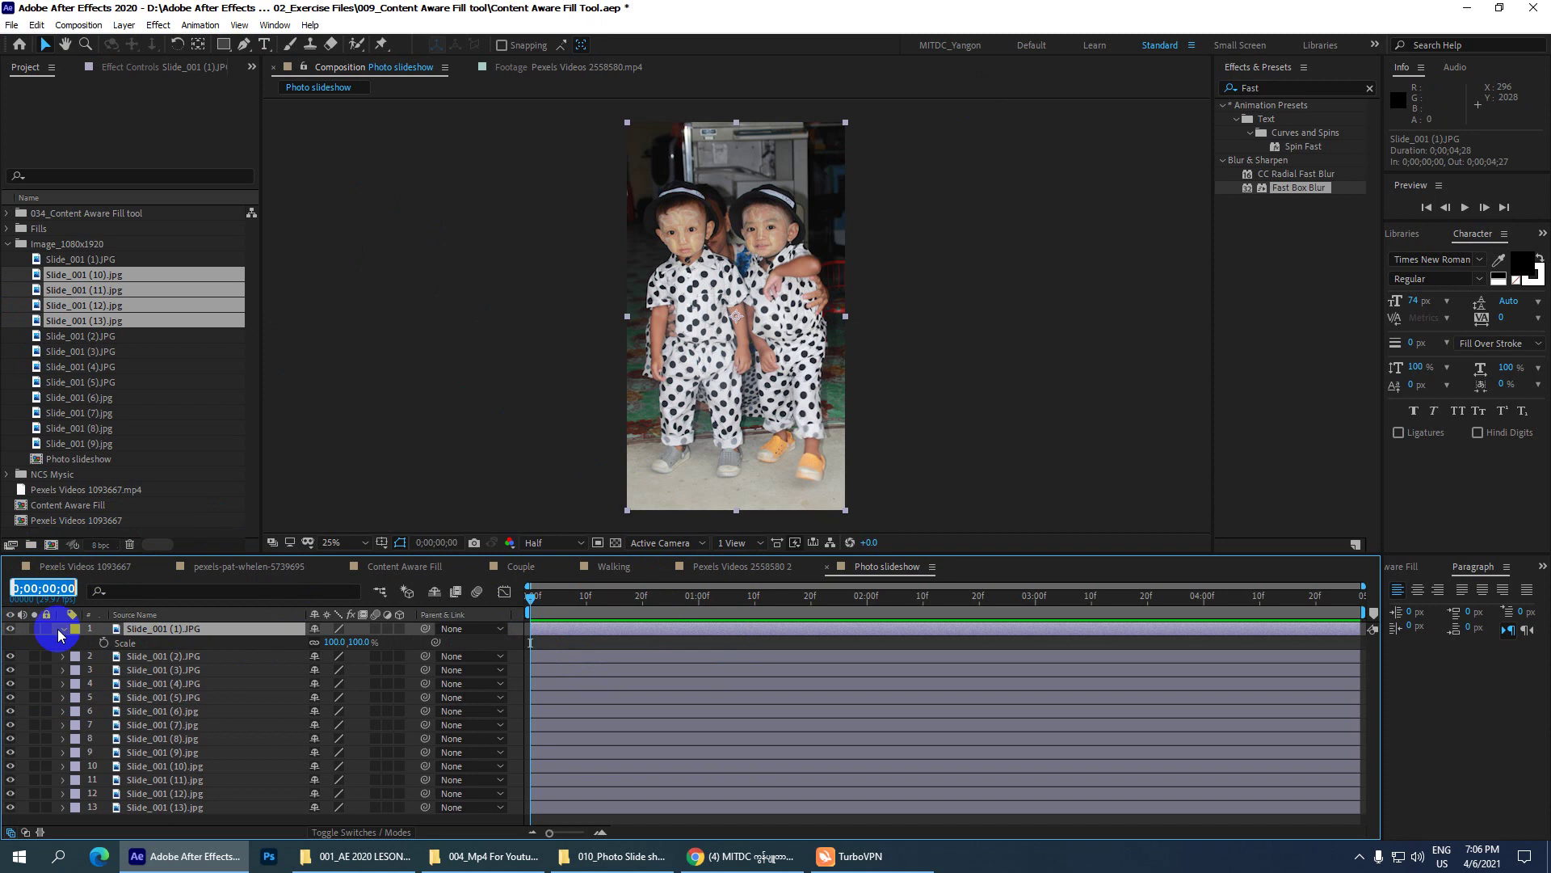
{"action": "type", "text": "01"}
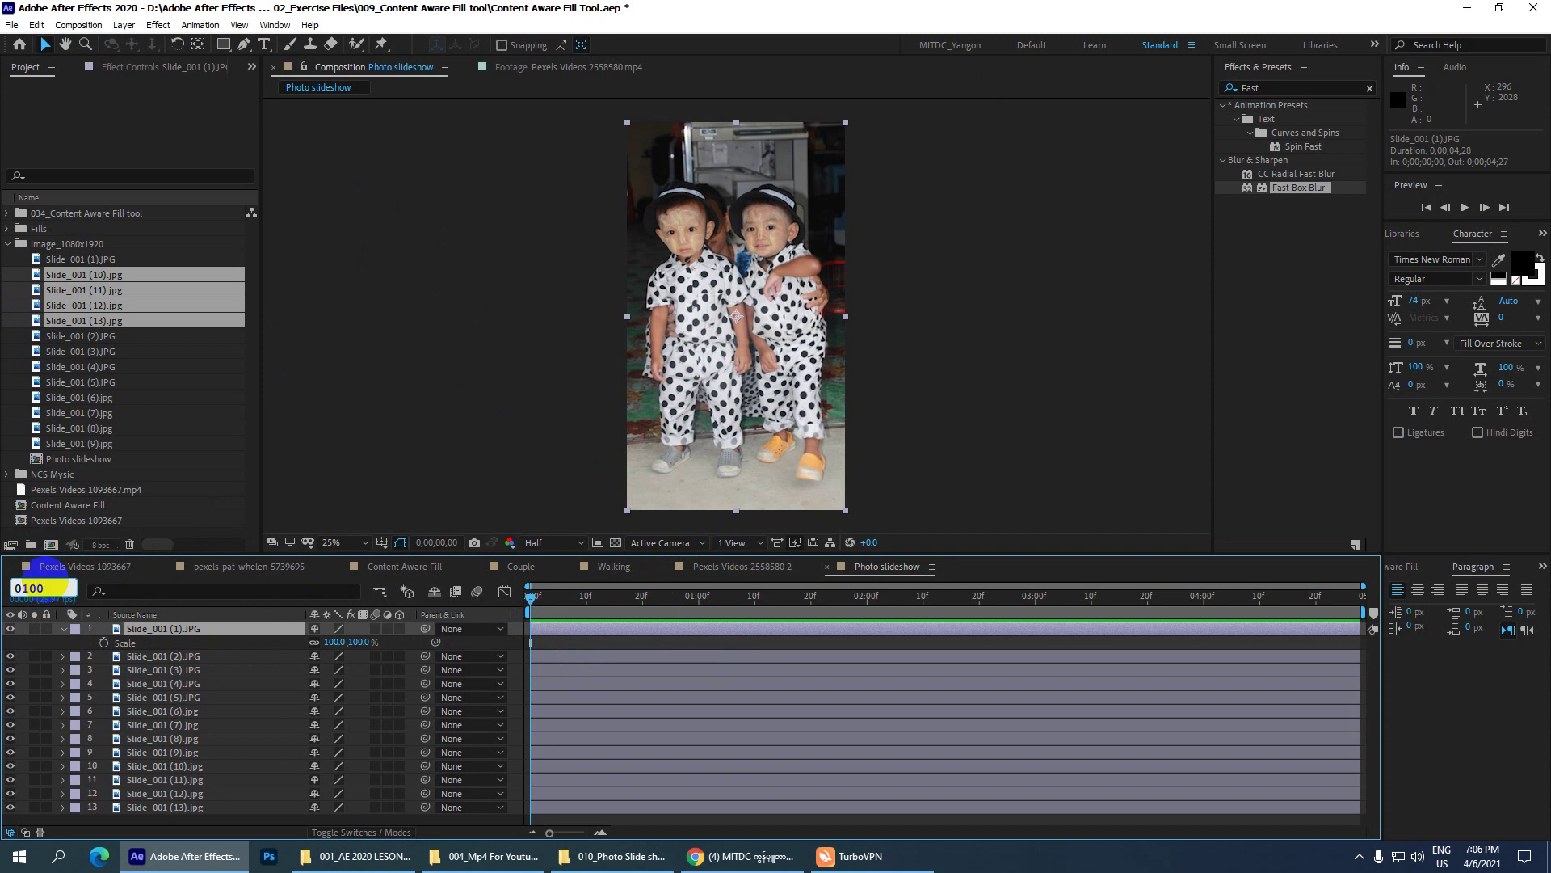
{"action": "key", "text": "Return"}
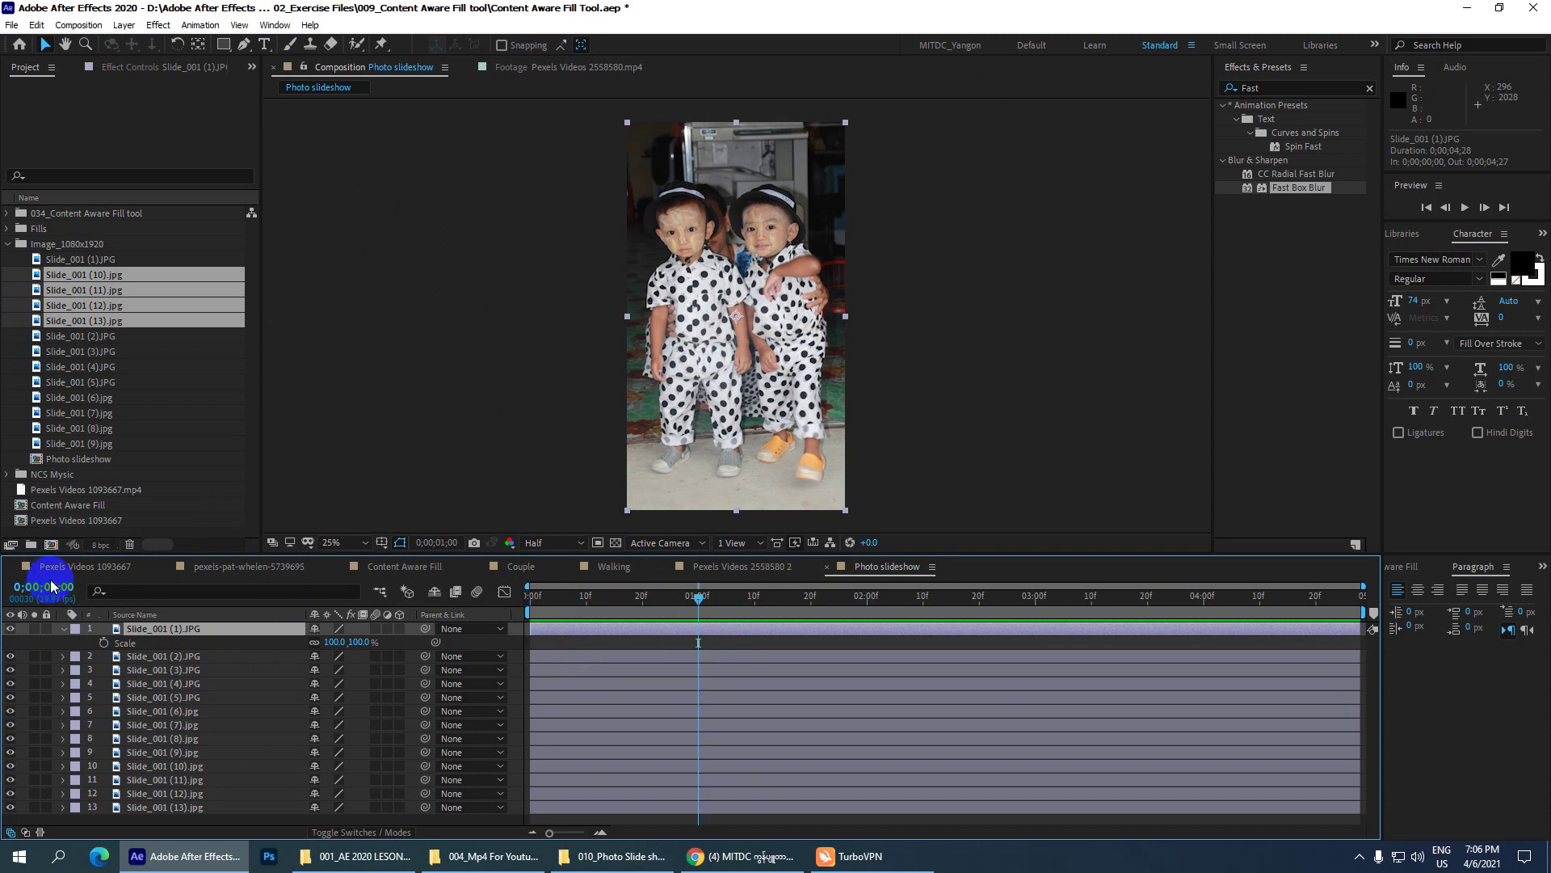
{"action": "left_click", "coordinate": [51, 585]}
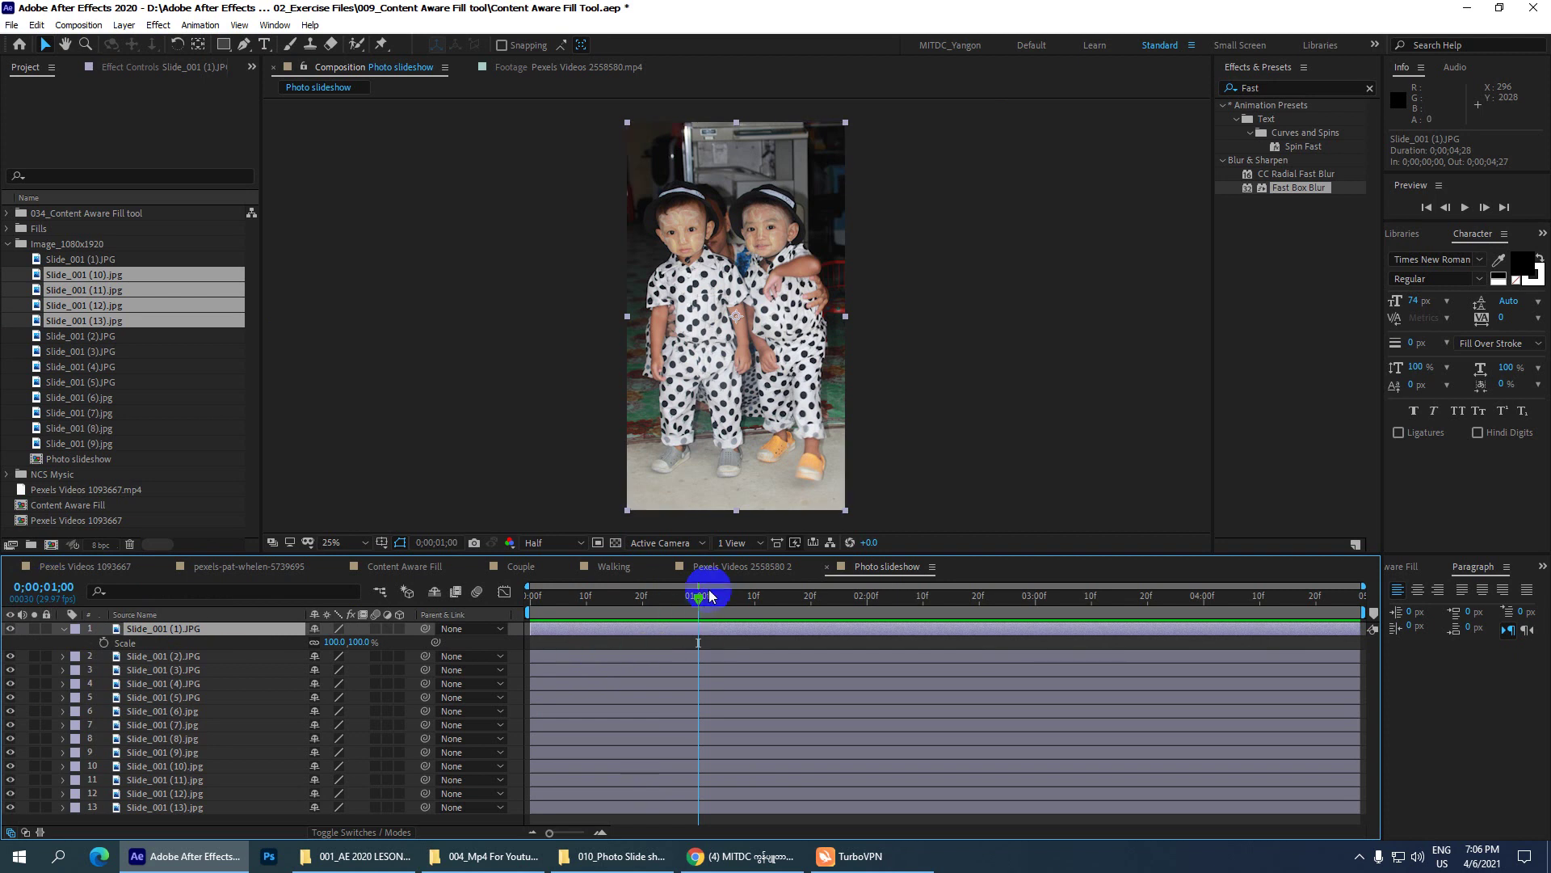
{"action": "left_click", "coordinate": [702, 635]}
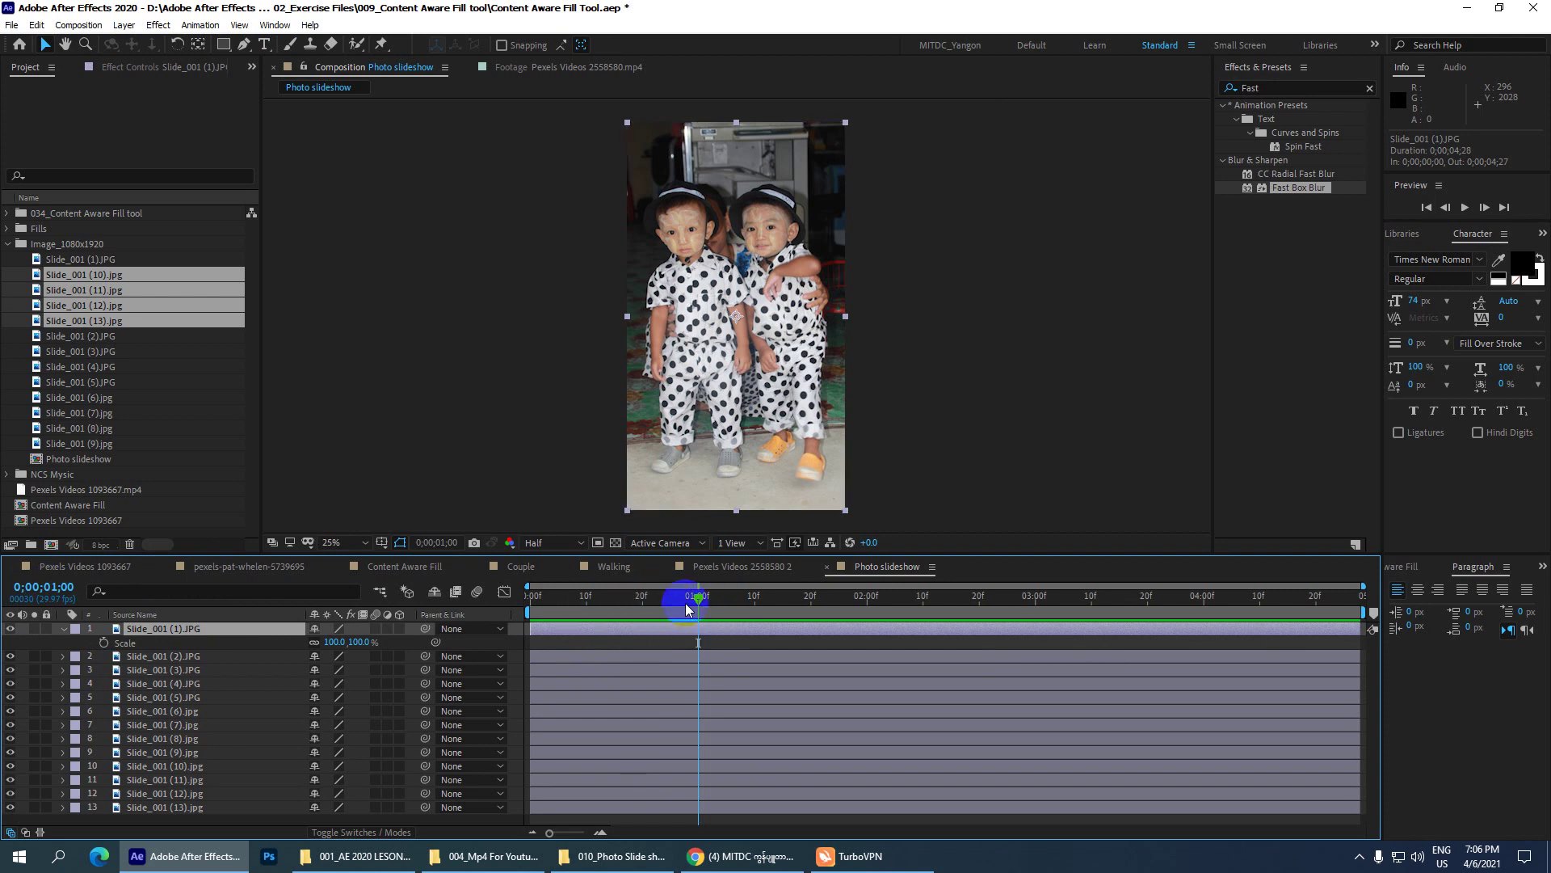
{"action": "left_click", "coordinate": [569, 619]}
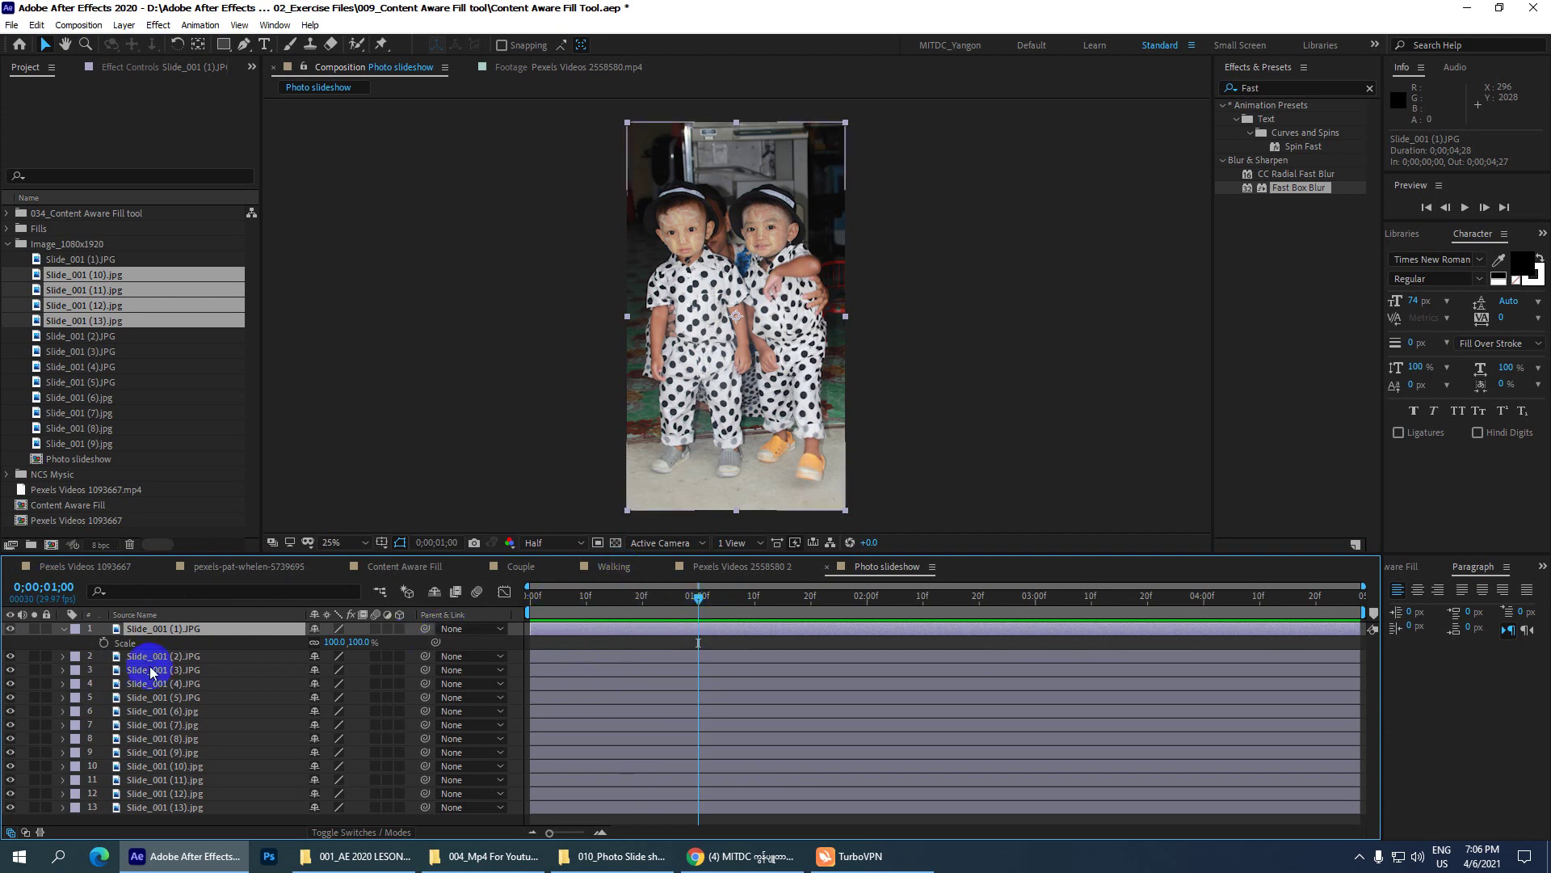
{"action": "left_click", "coordinate": [701, 368]}
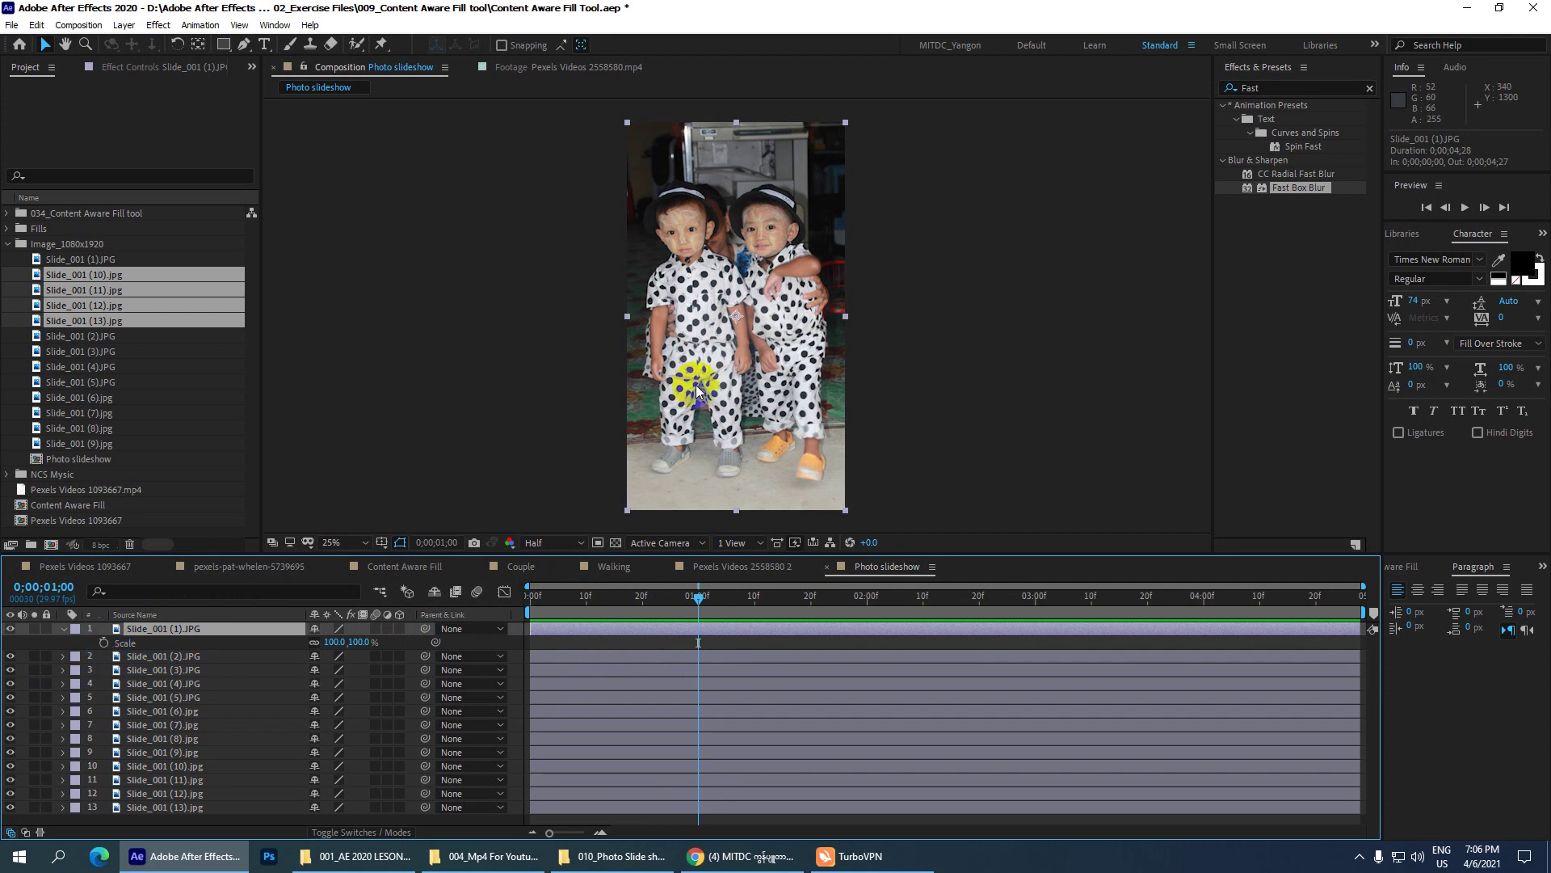
{"action": "left_click", "coordinate": [104, 642]}
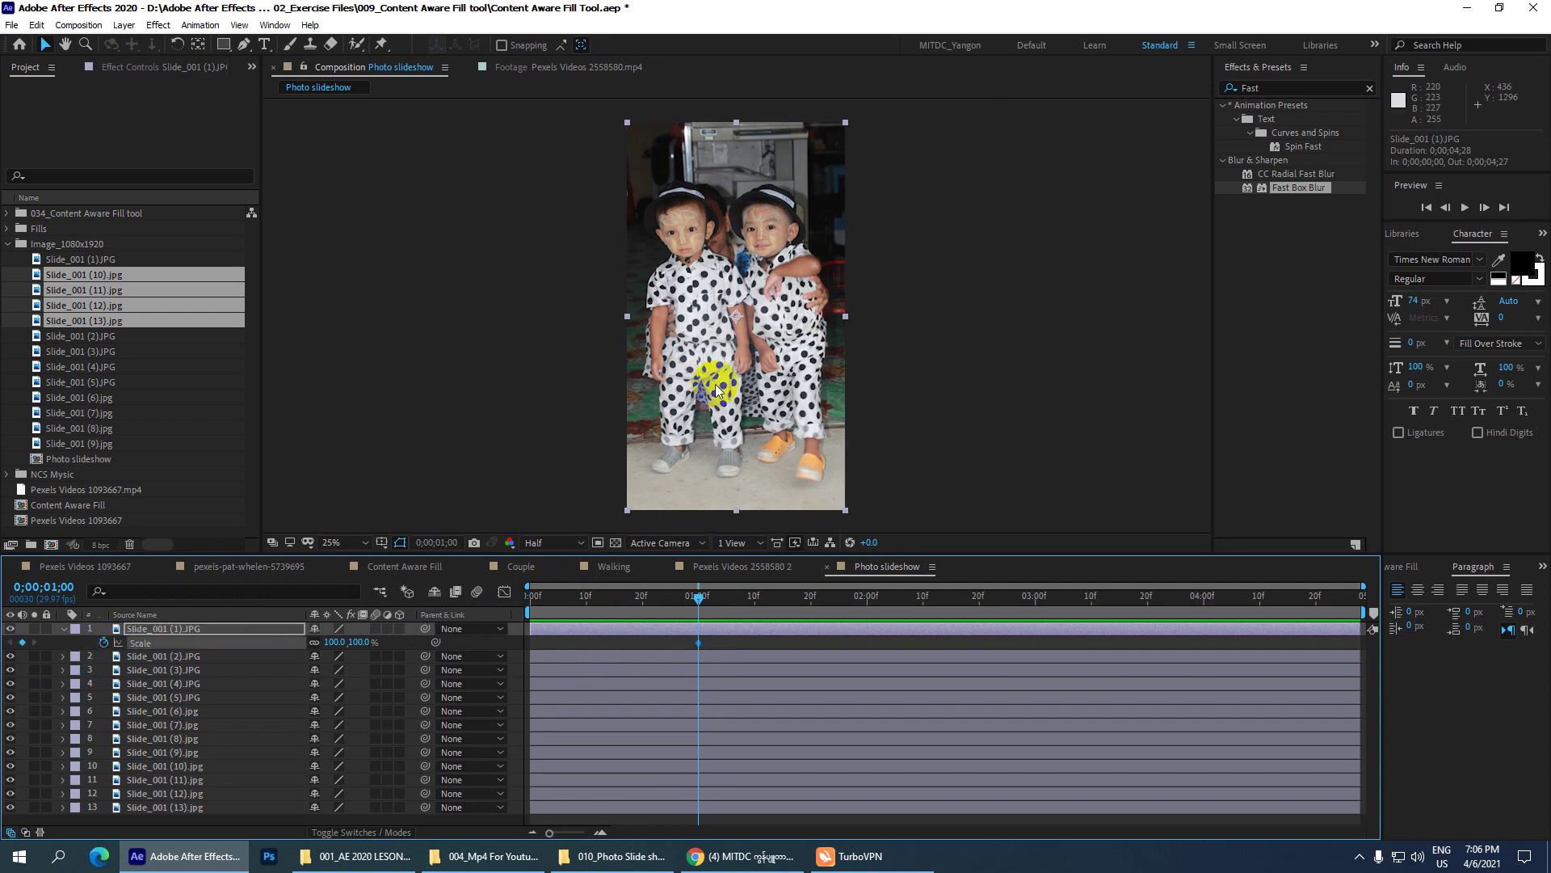
- Set Scale to 125% at frame zero, preview the zoom, and select the Scale keyframes
{"action": "left_click", "coordinate": [685, 608]}
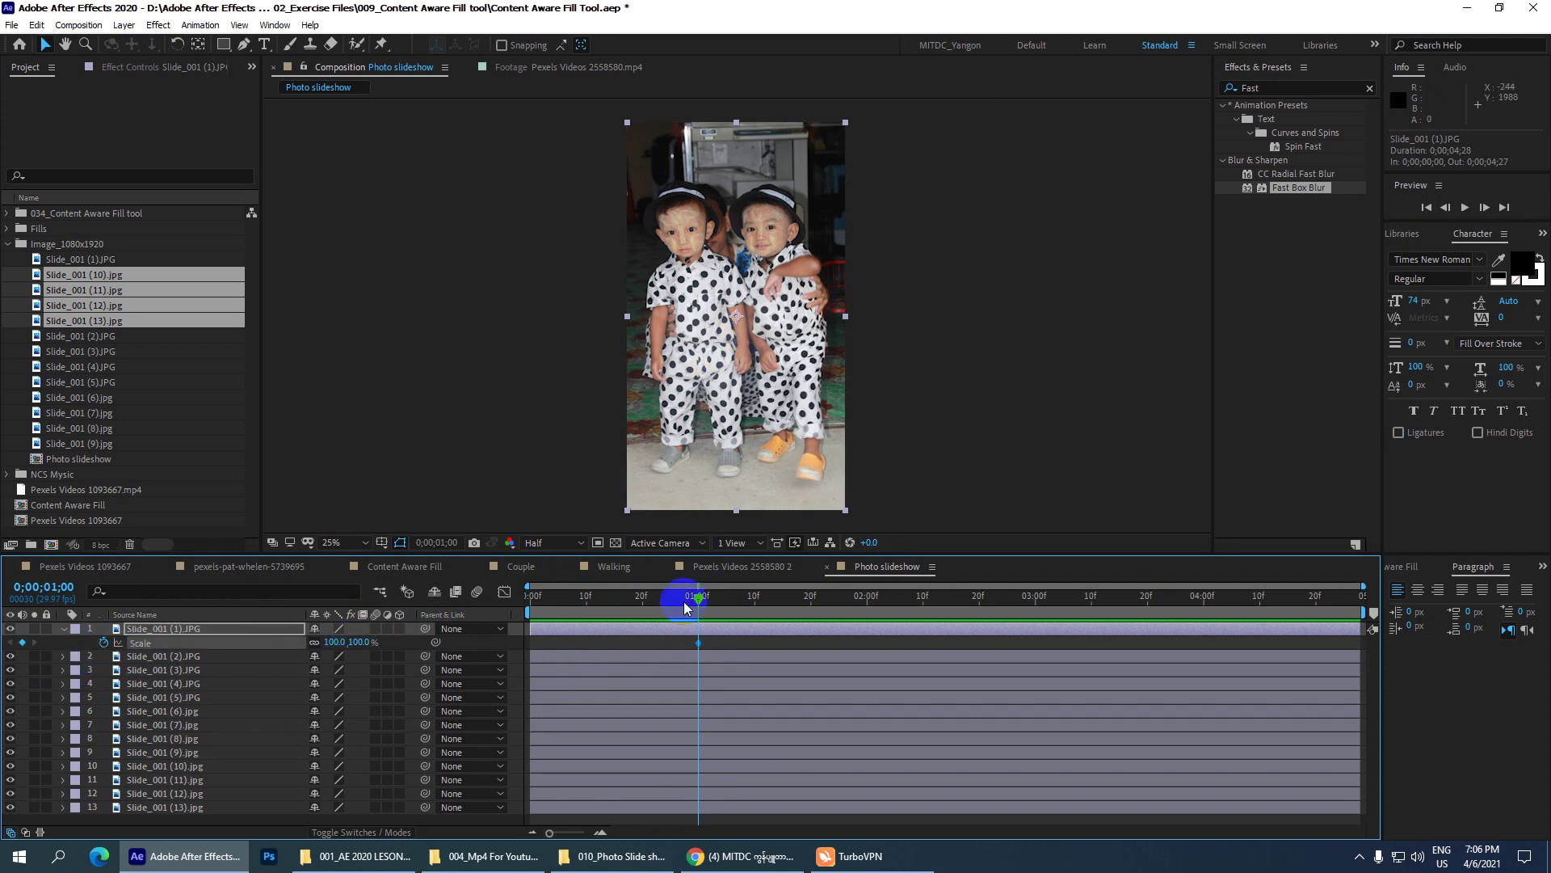
{"action": "left_click_drag", "start_coordinate": [700, 603], "coordinate": [433, 596]}
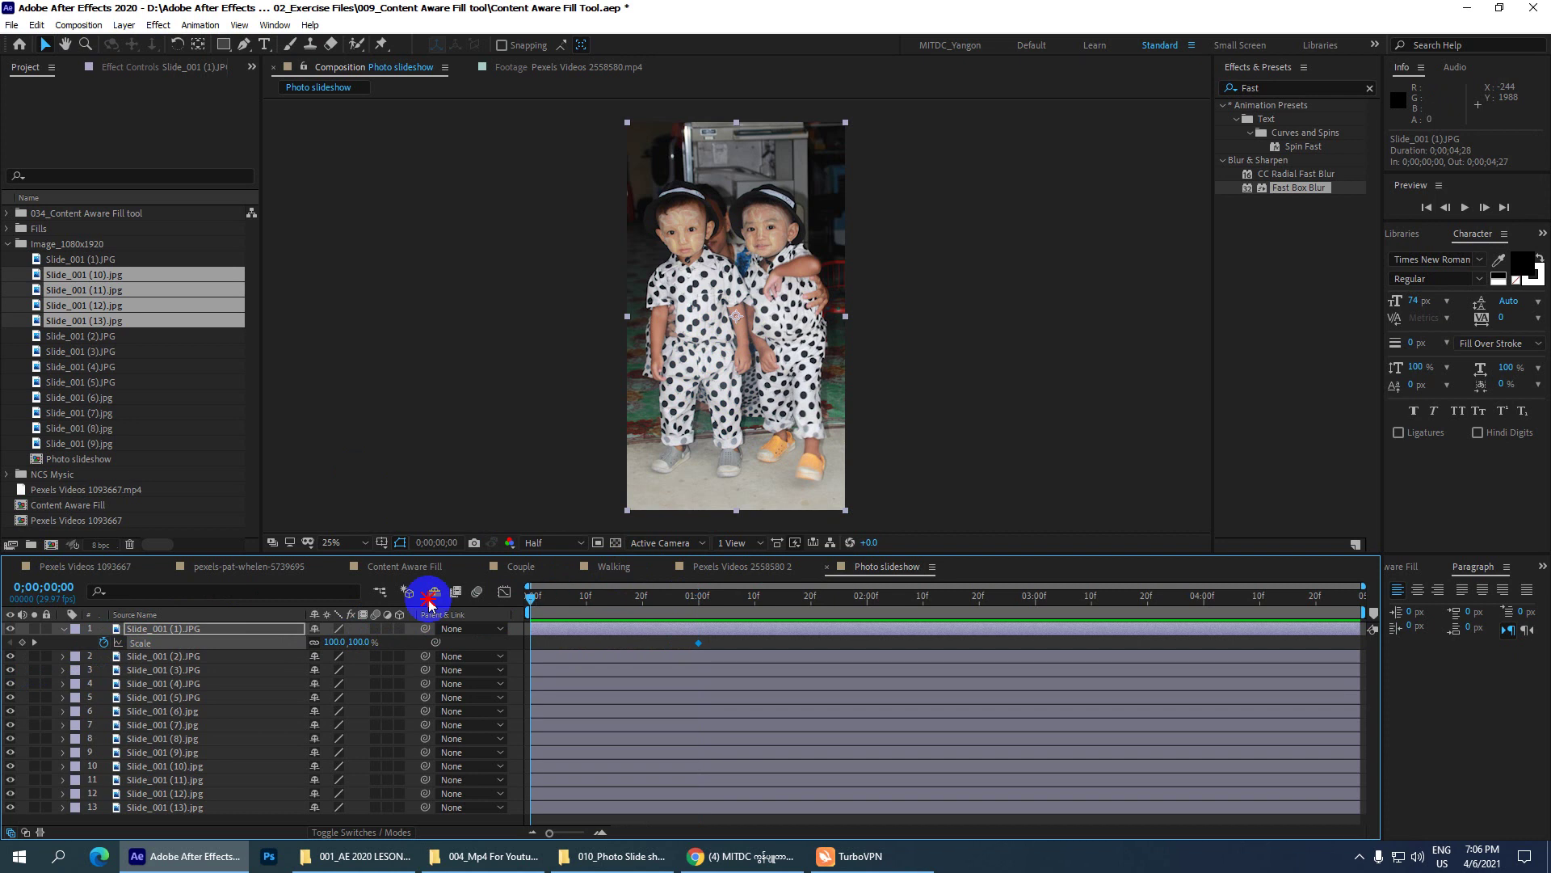
{"action": "left_click", "coordinate": [361, 641]}
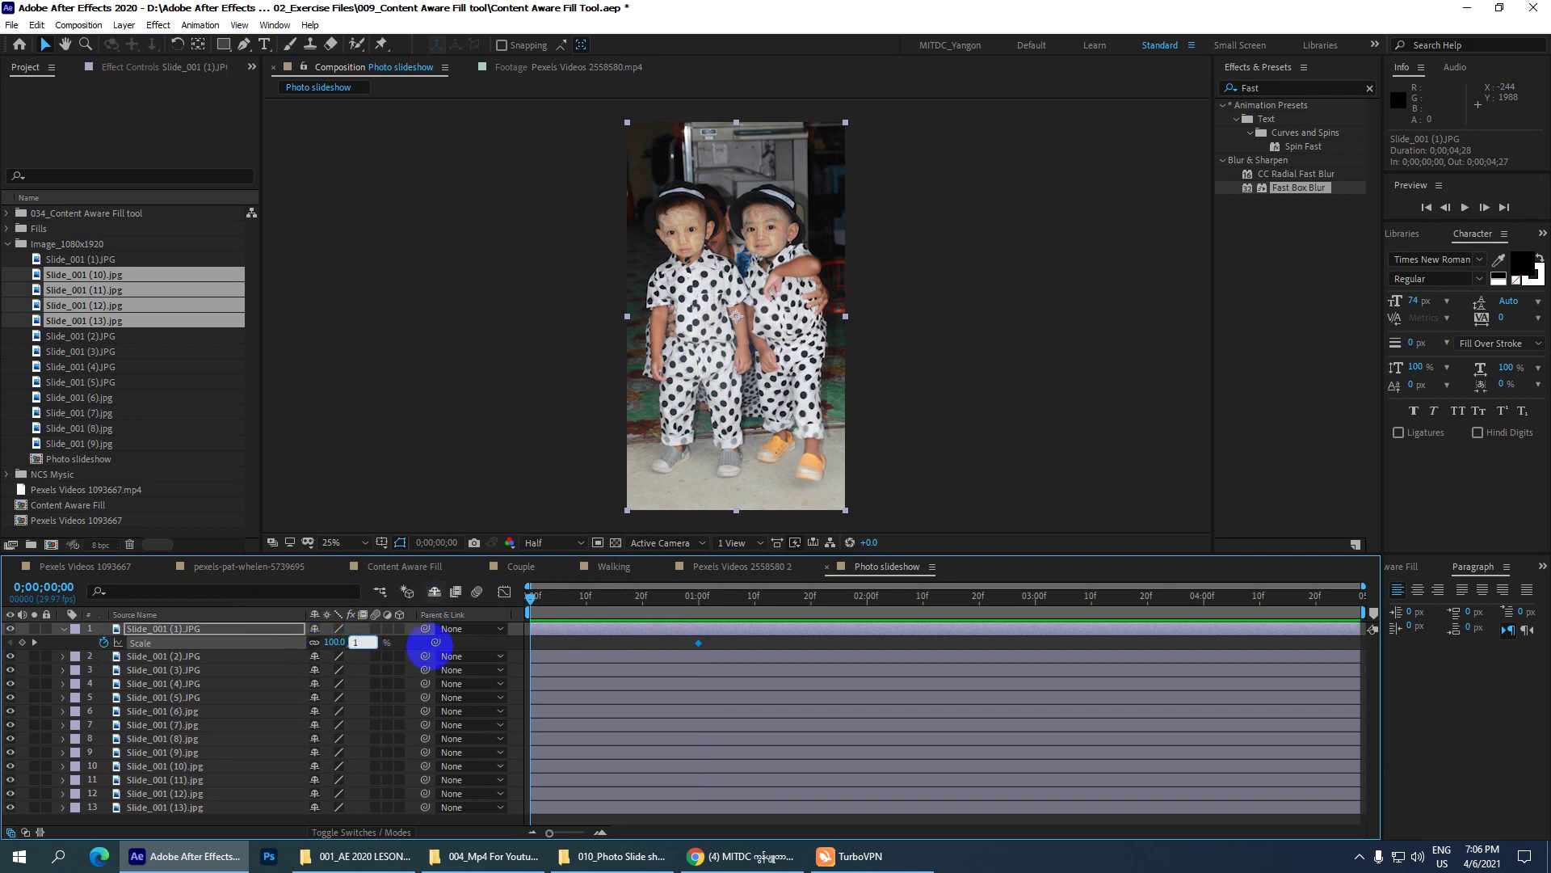
{"action": "type", "text": "125"}
{"action": "key", "text": "Return"}
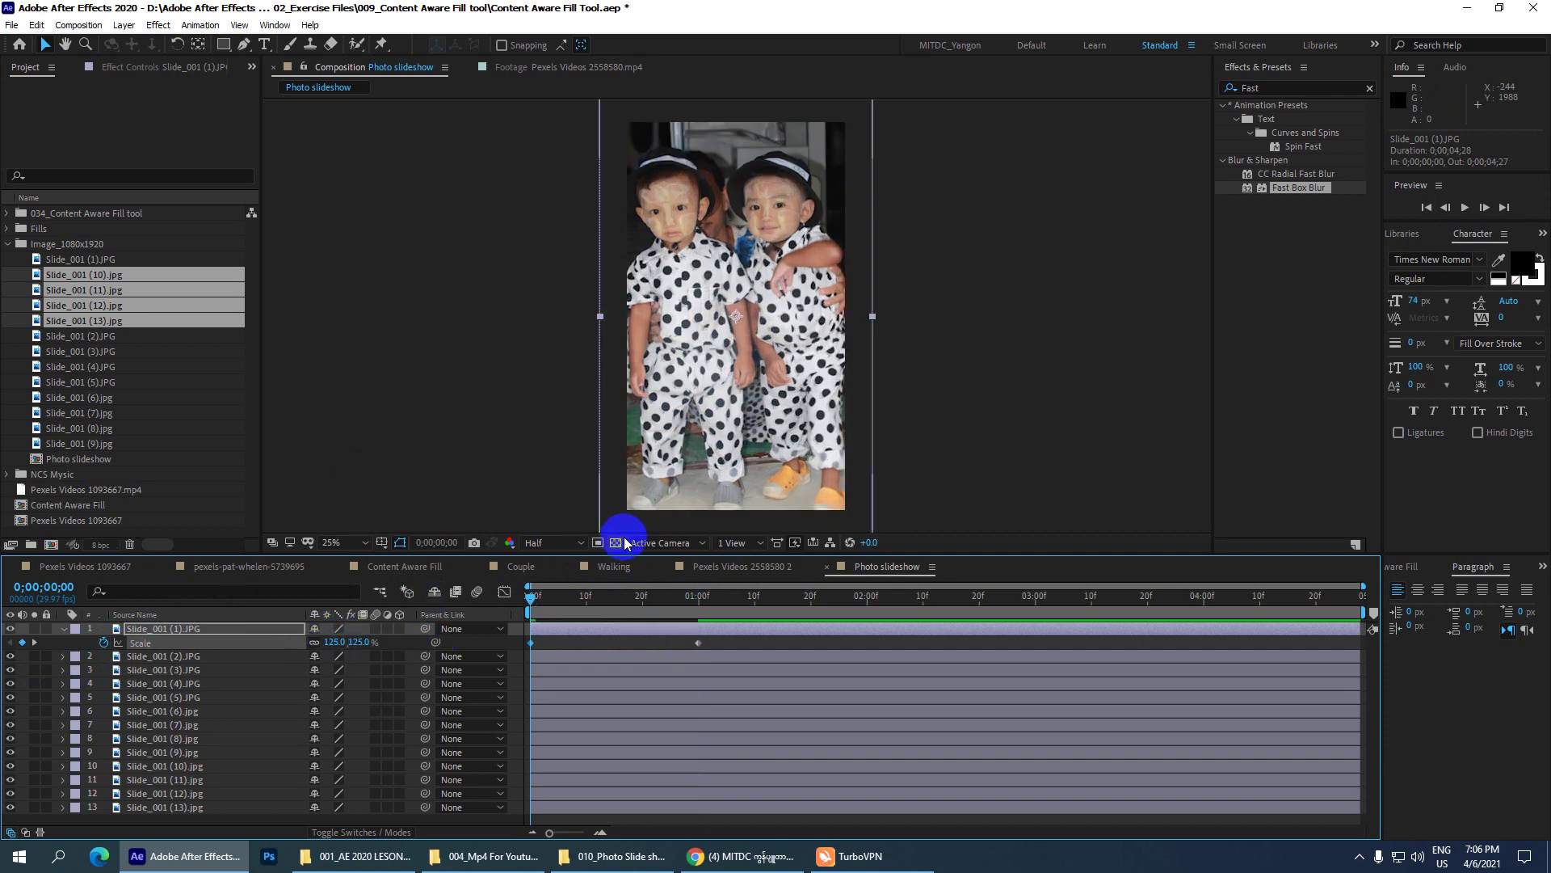
{"action": "key", "text": "comma"}
{"action": "mouse_move", "coordinate": [531, 598]}
{"action": "left_mouse_down"}
{"action": "mouse_move", "coordinate": [623, 598]}
{"action": "mouse_move", "coordinate": [510, 601]}
{"action": "left_mouse_up"}
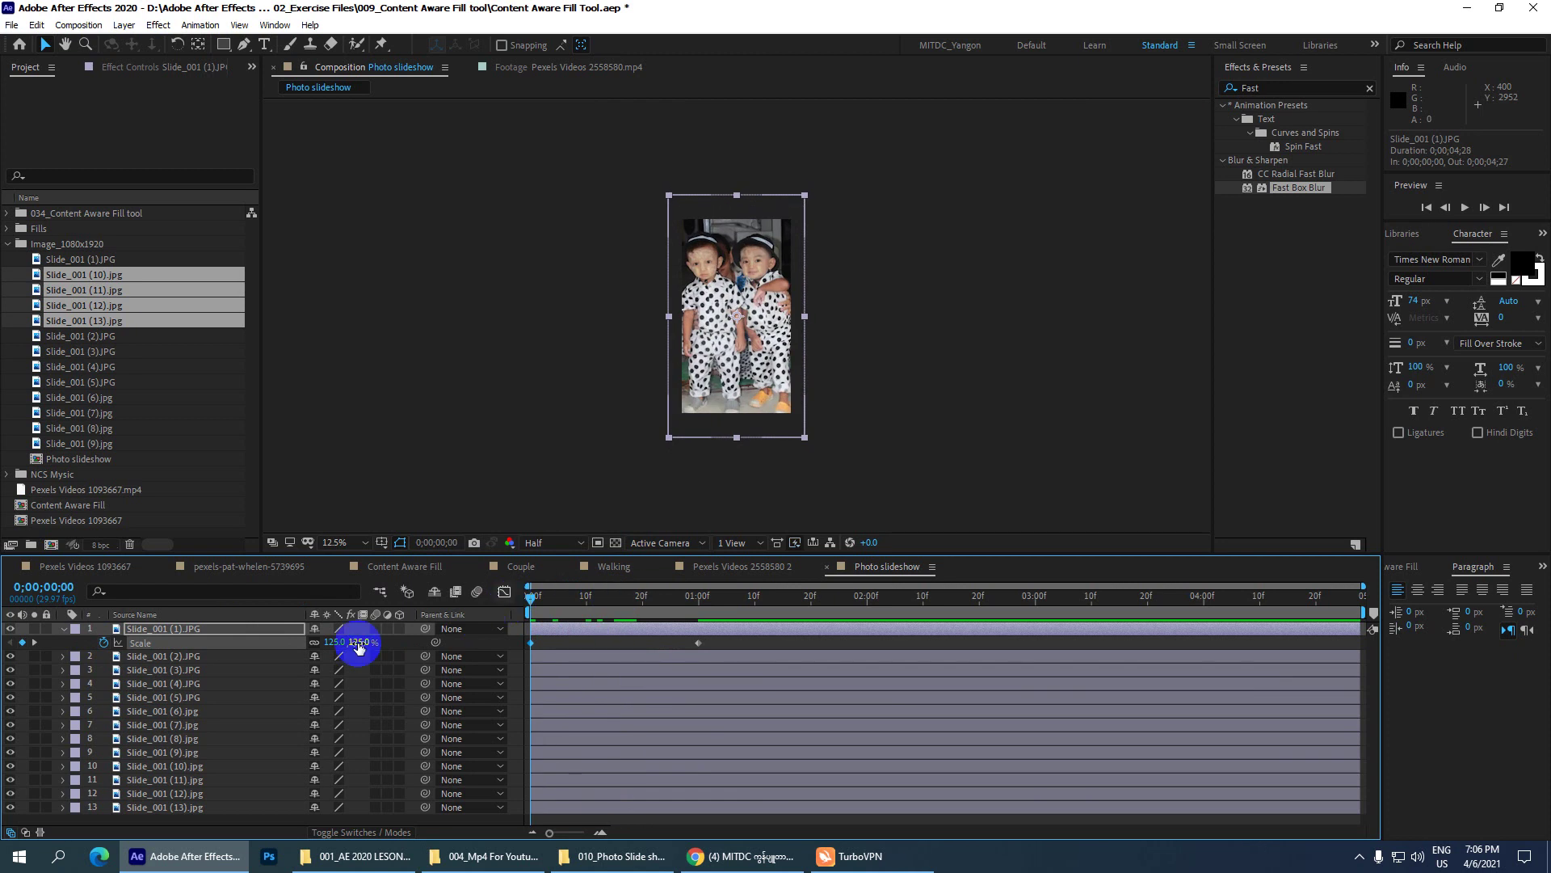
{"action": "left_click", "coordinate": [532, 615]}
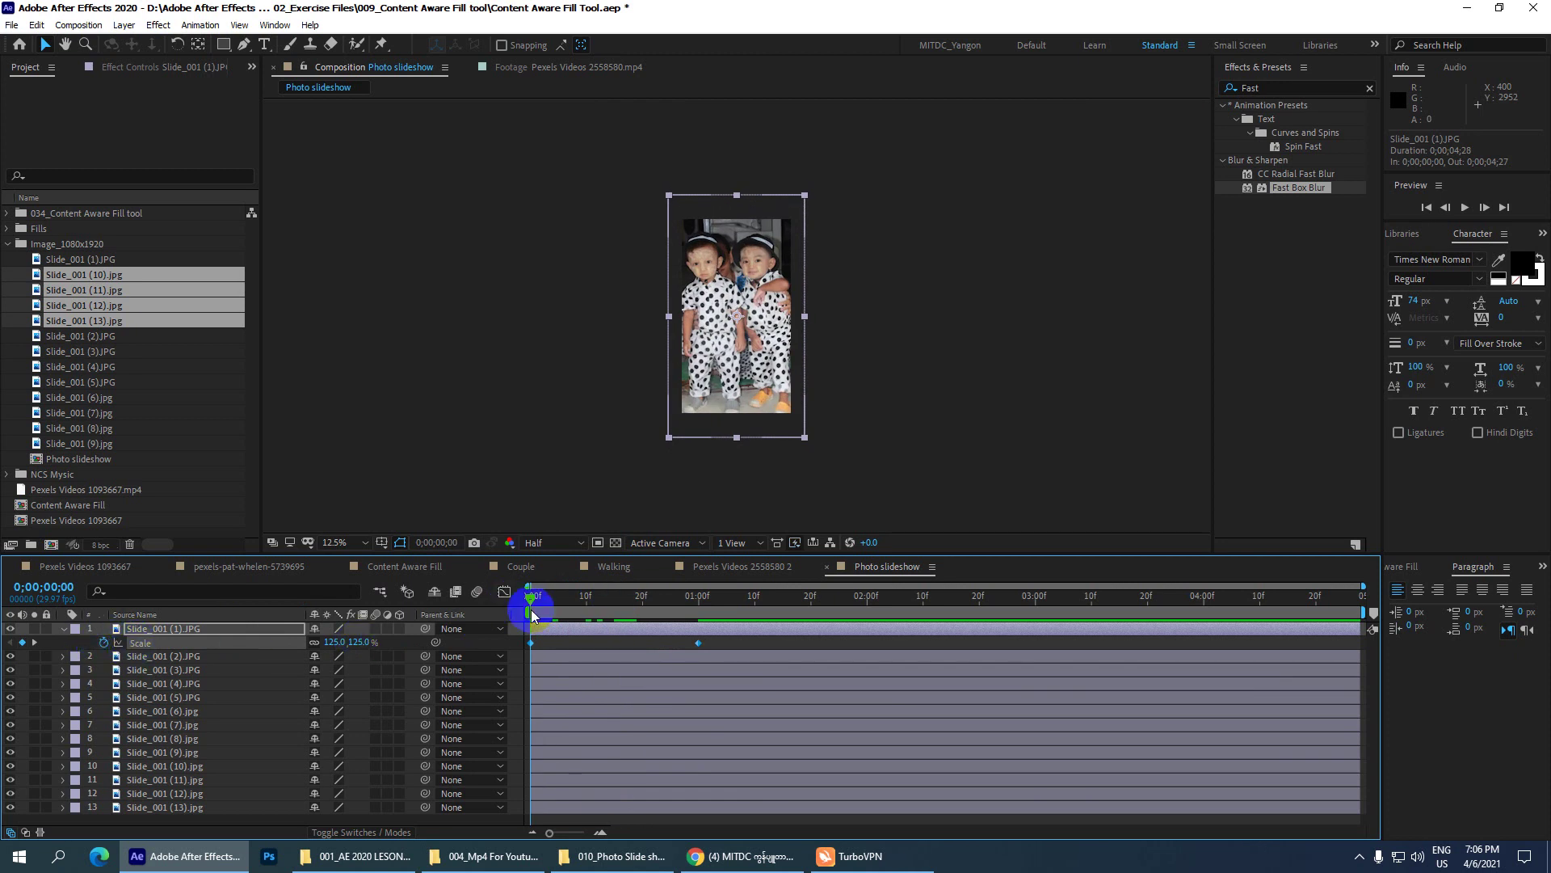
{"action": "left_click_drag", "start_coordinate": [533, 602], "coordinate": [510, 608]}
{"action": "left_click", "coordinate": [153, 649]}
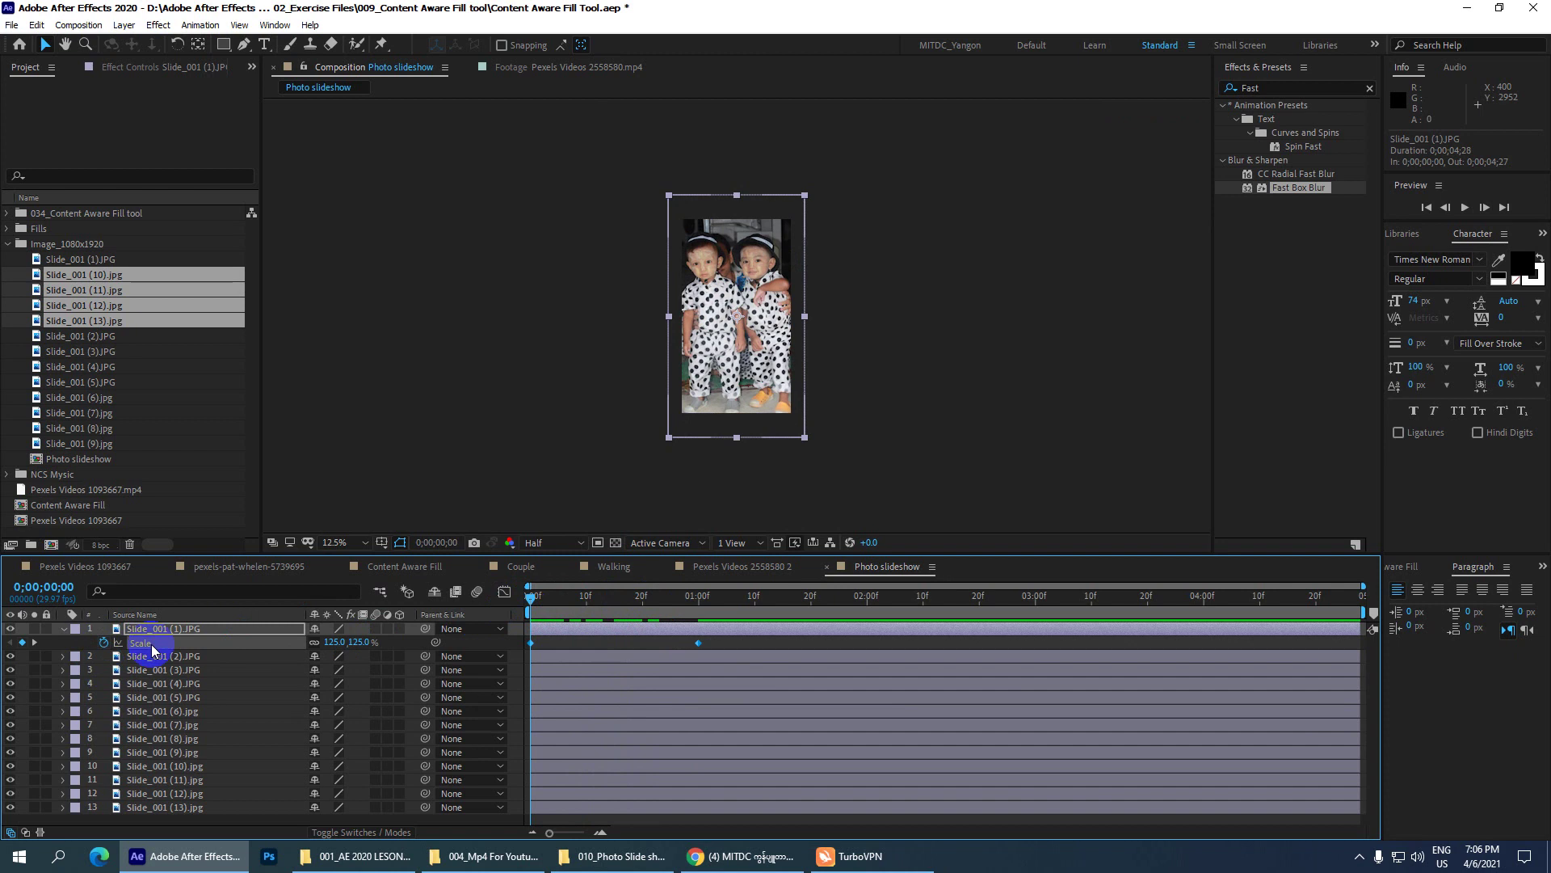
- Copy slide 1's Scale zoom keyframes and paste them onto slide layers 2–13
{"action": "left_click", "coordinate": [36, 25]}
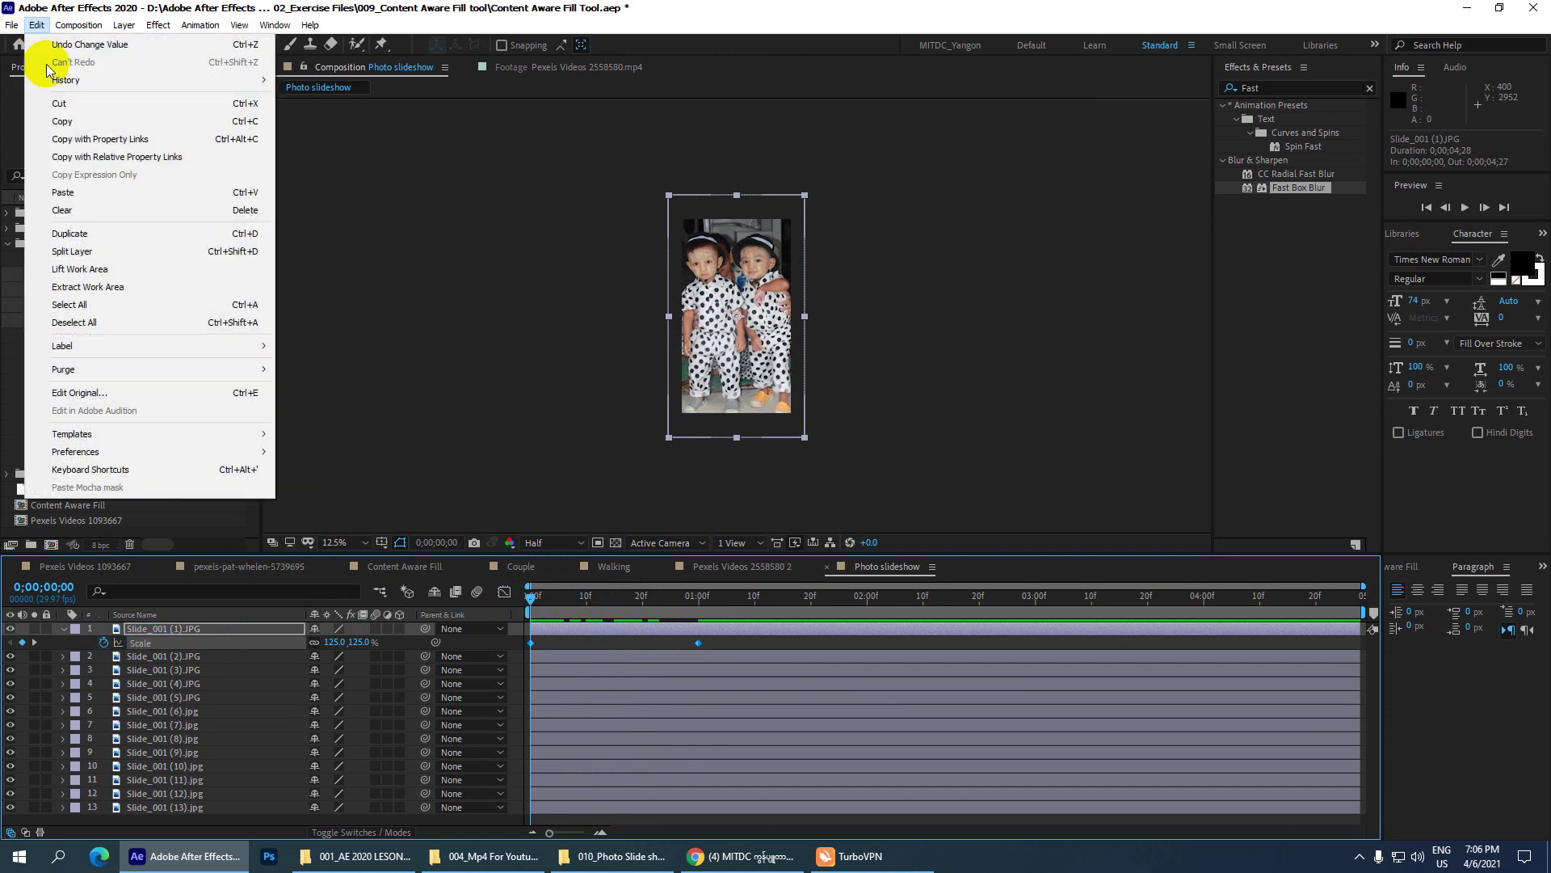
{"action": "left_click", "coordinate": [62, 122]}
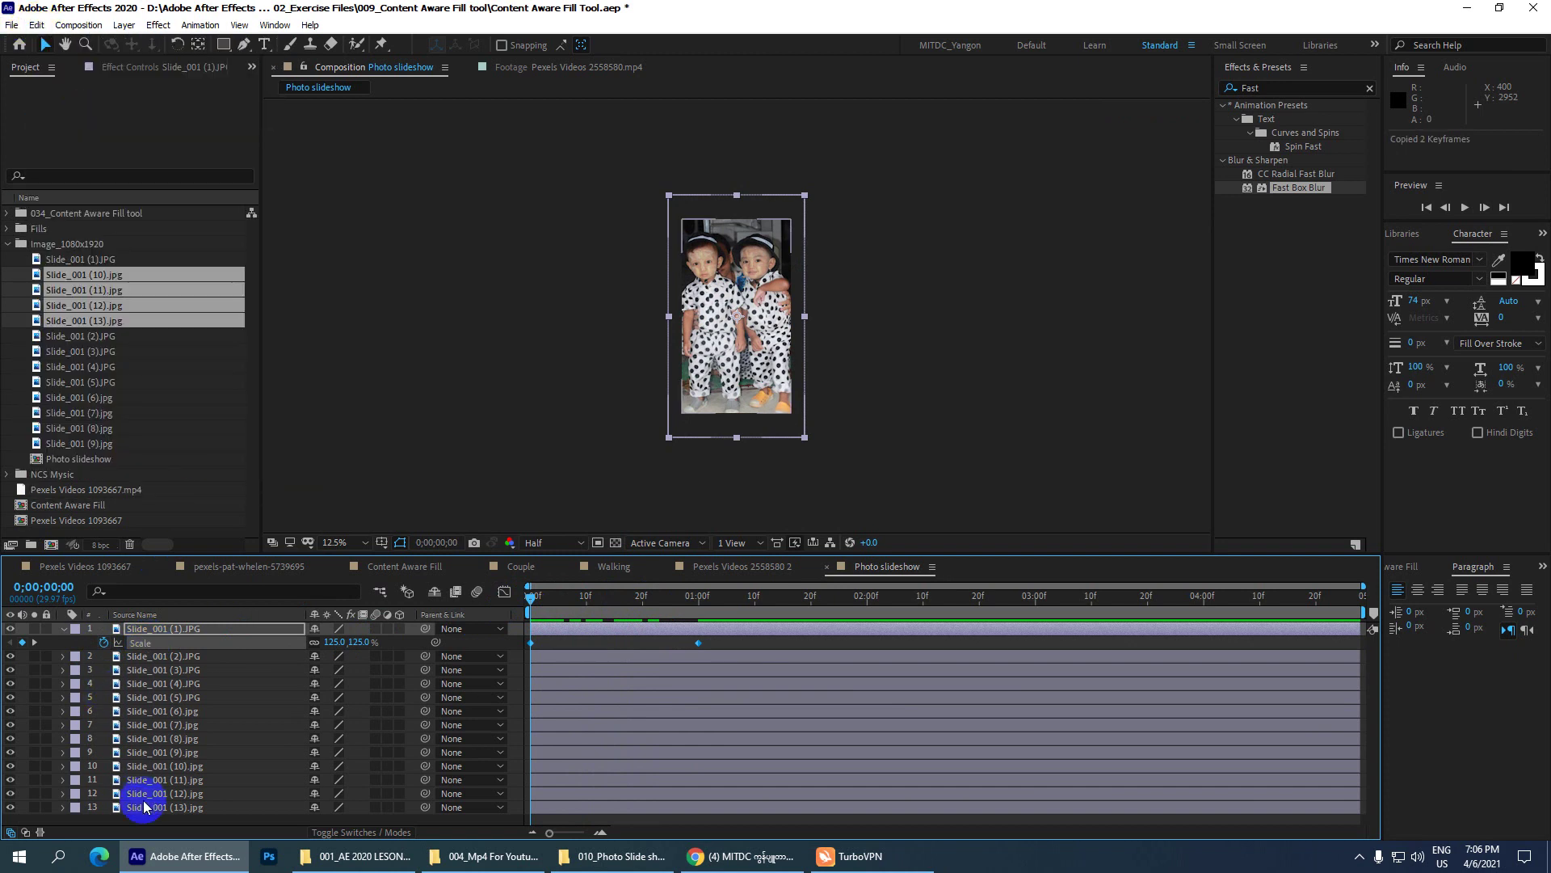
{"action": "left_click_drag", "start_coordinate": [138, 830], "coordinate": [153, 653]}
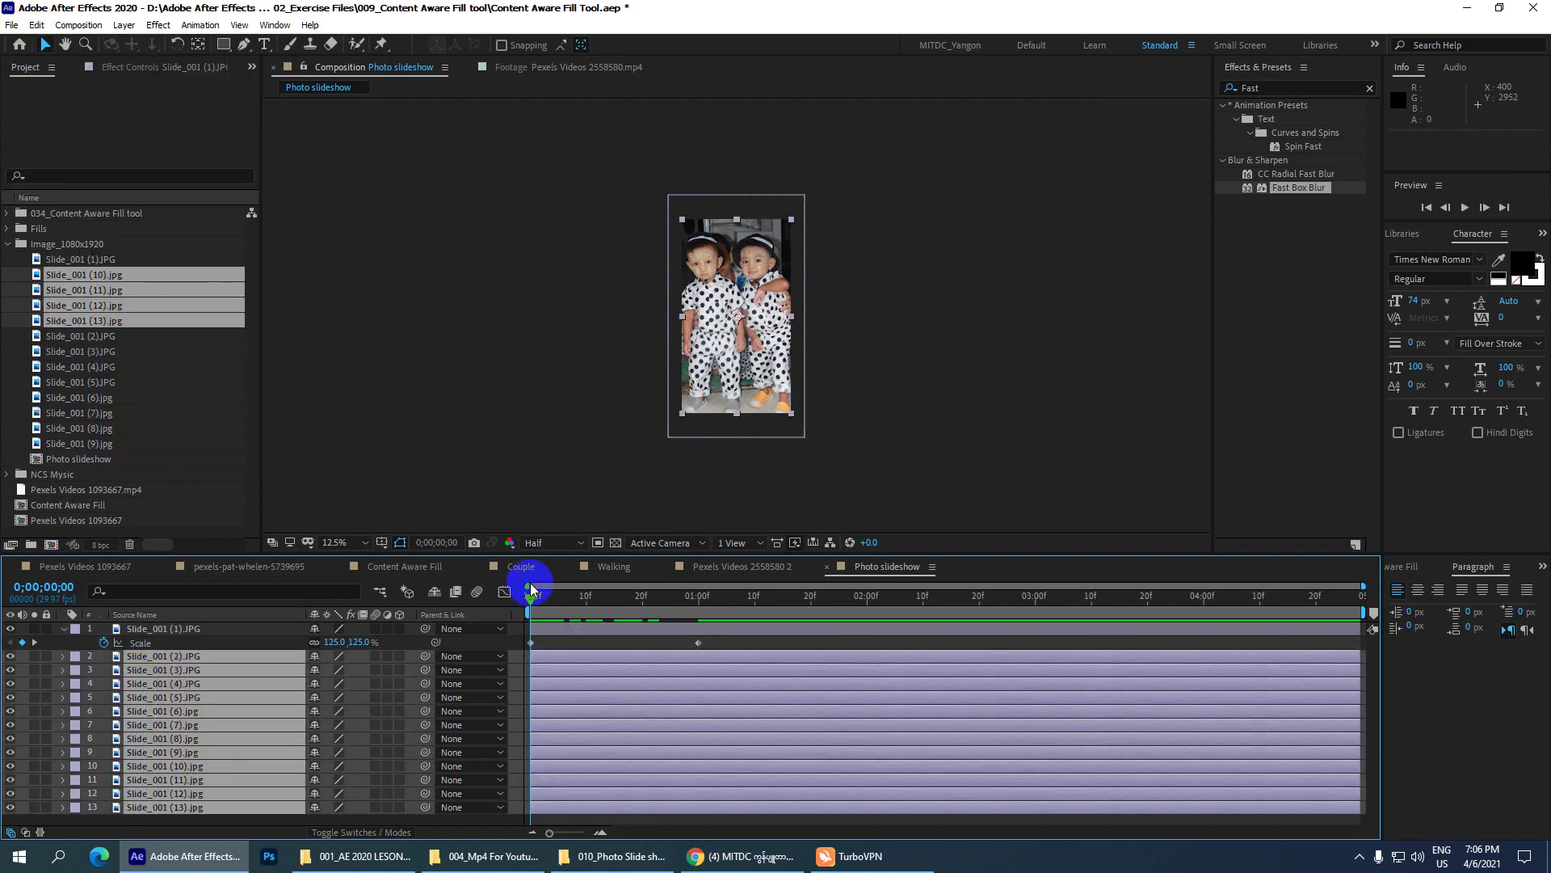
{"action": "left_click", "coordinate": [35, 24]}
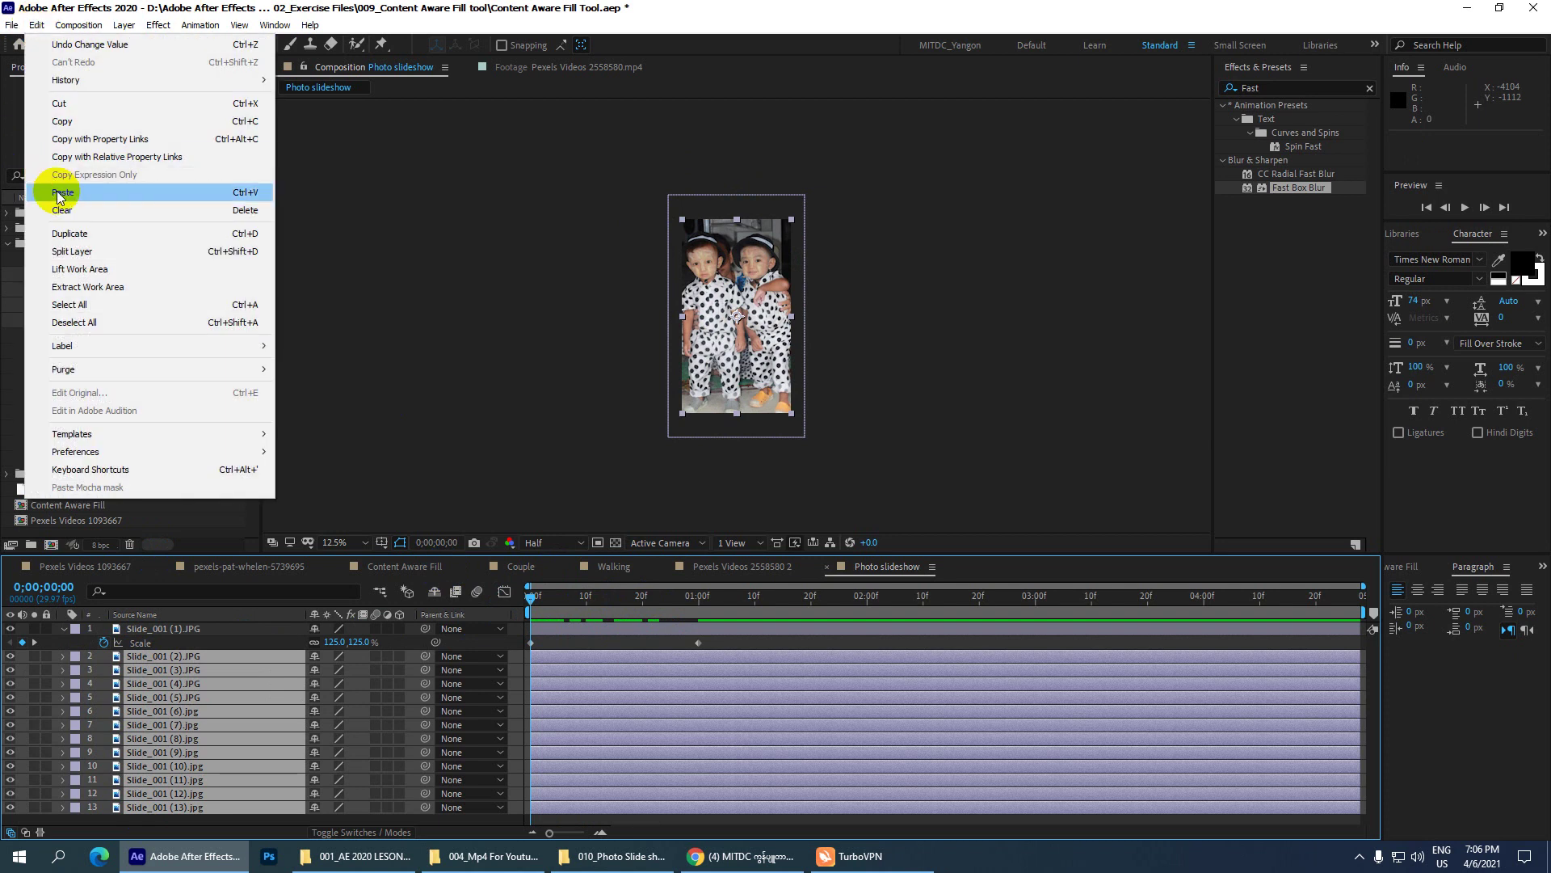
{"action": "left_click", "coordinate": [50, 192]}
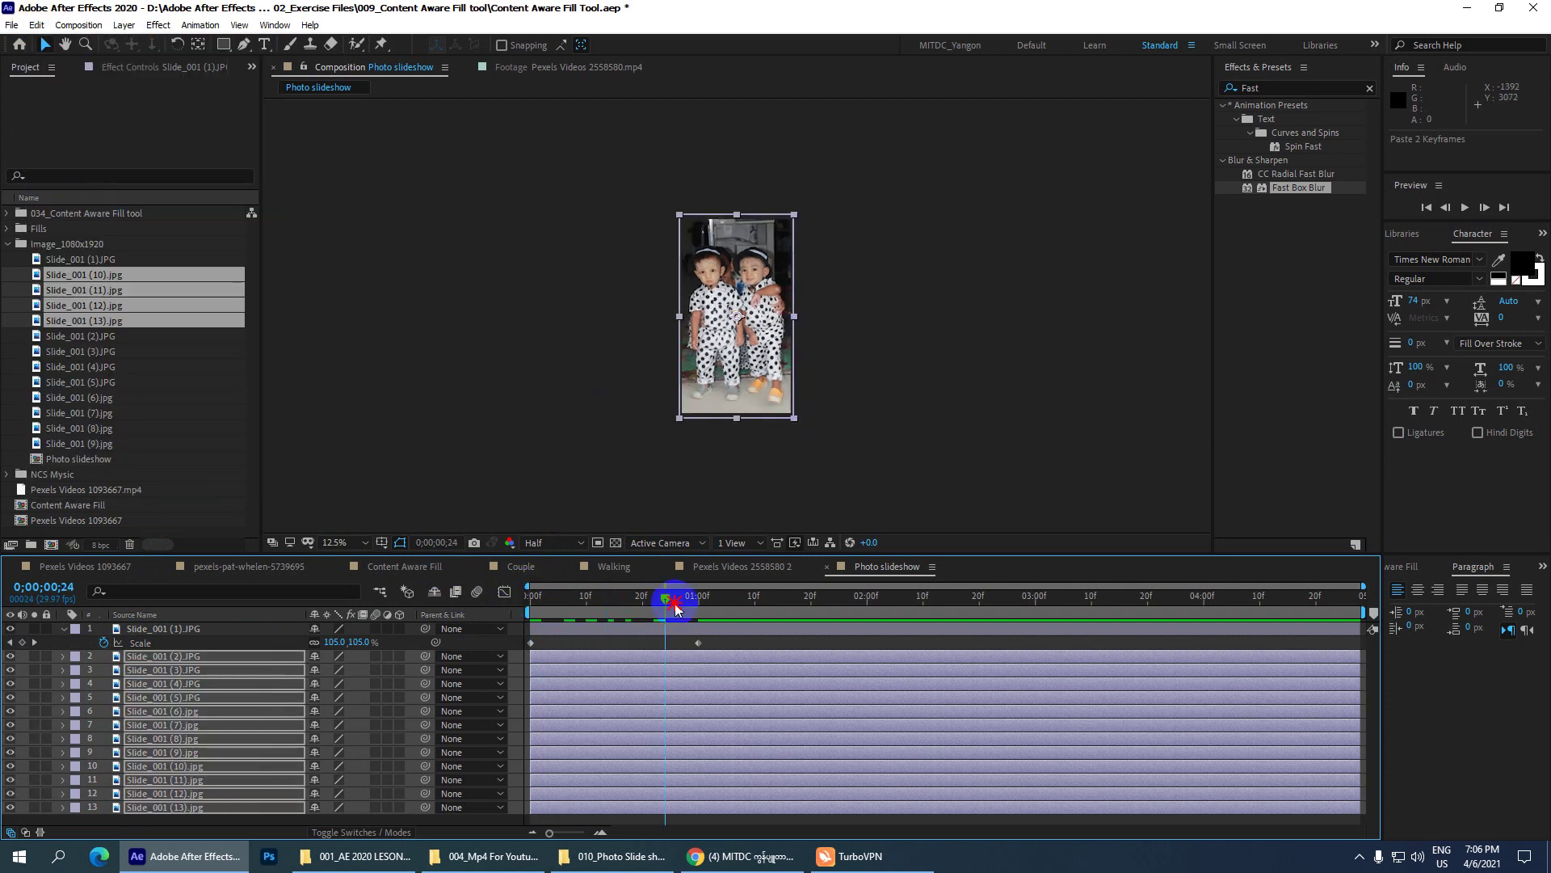
- Preview the pasted zoom, collapse slide 1's Scale property, deselect the layers, and save
{"action": "left_click_drag", "start_coordinate": [531, 596], "coordinate": [530, 596]}
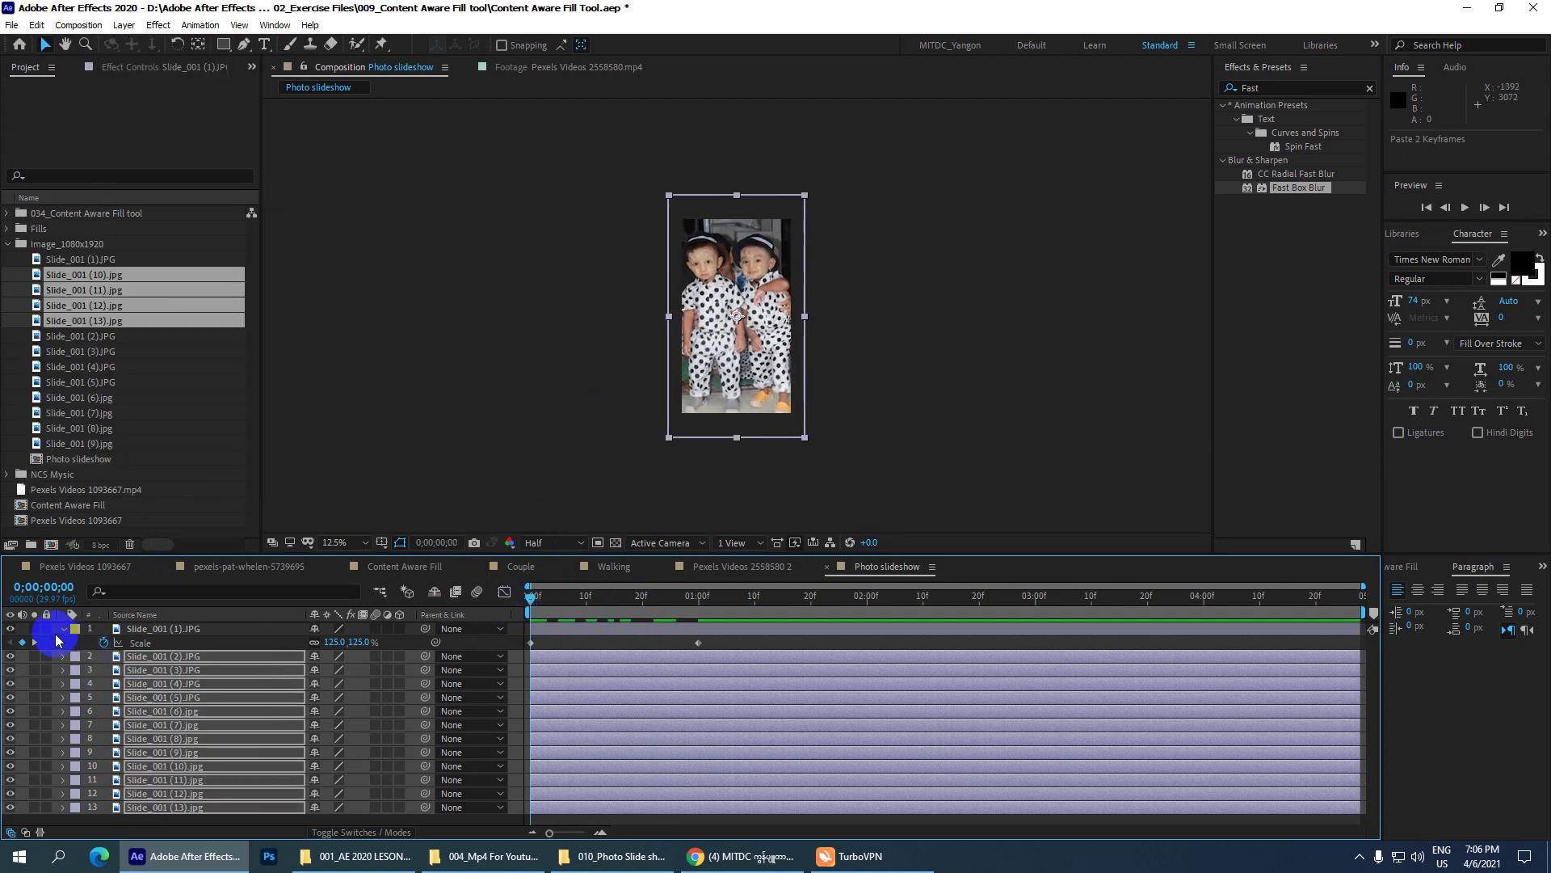
{"action": "left_click", "coordinate": [64, 629]}
{"action": "left_click", "coordinate": [188, 810]}
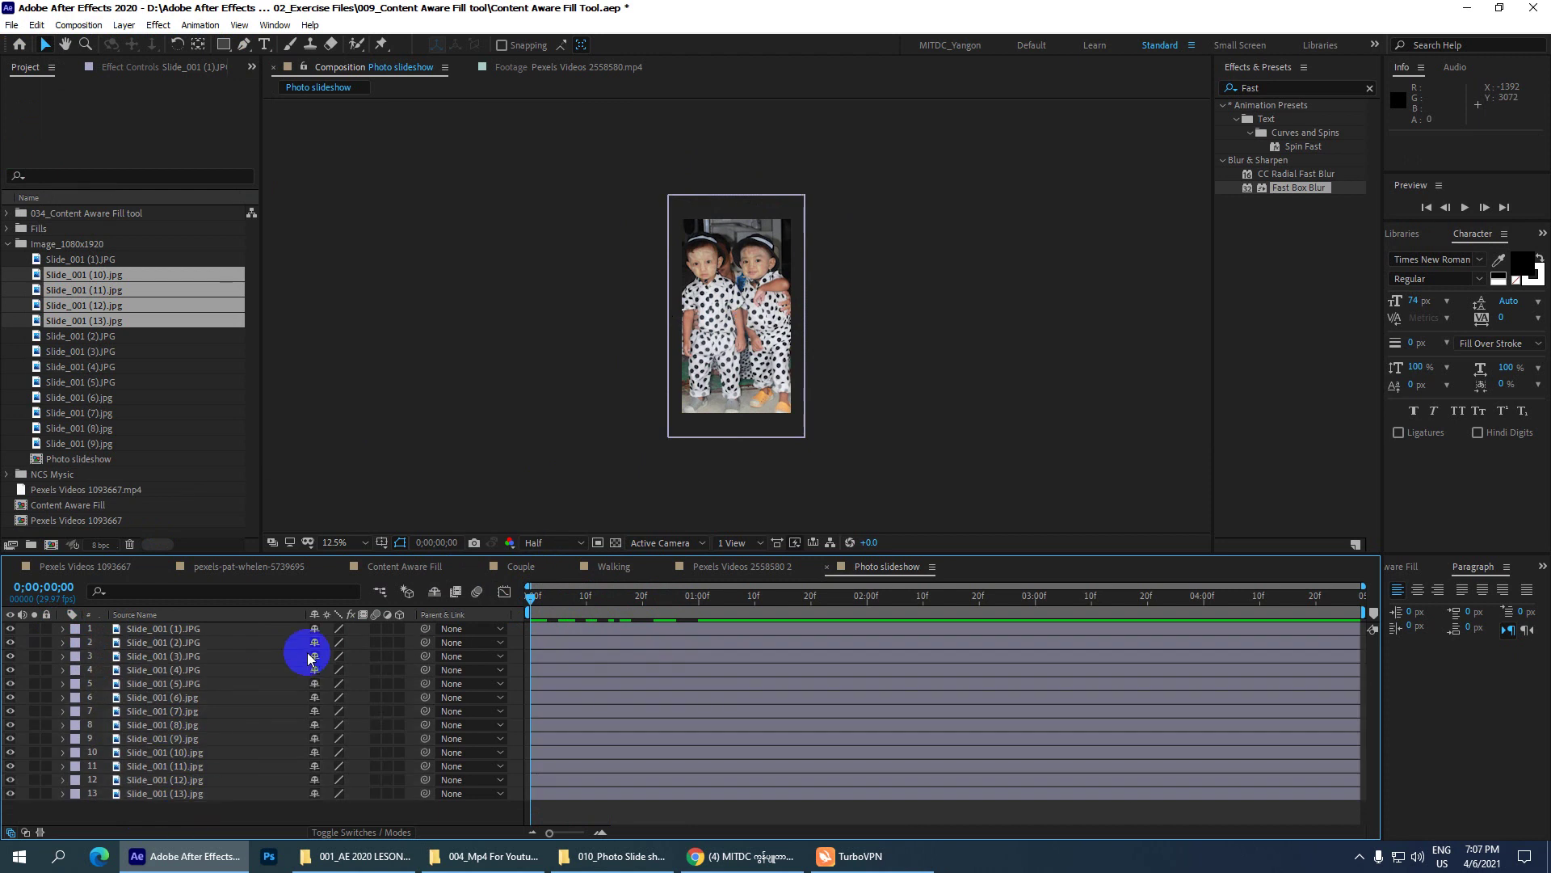
{"action": "key", "text": "ctrl+s"}
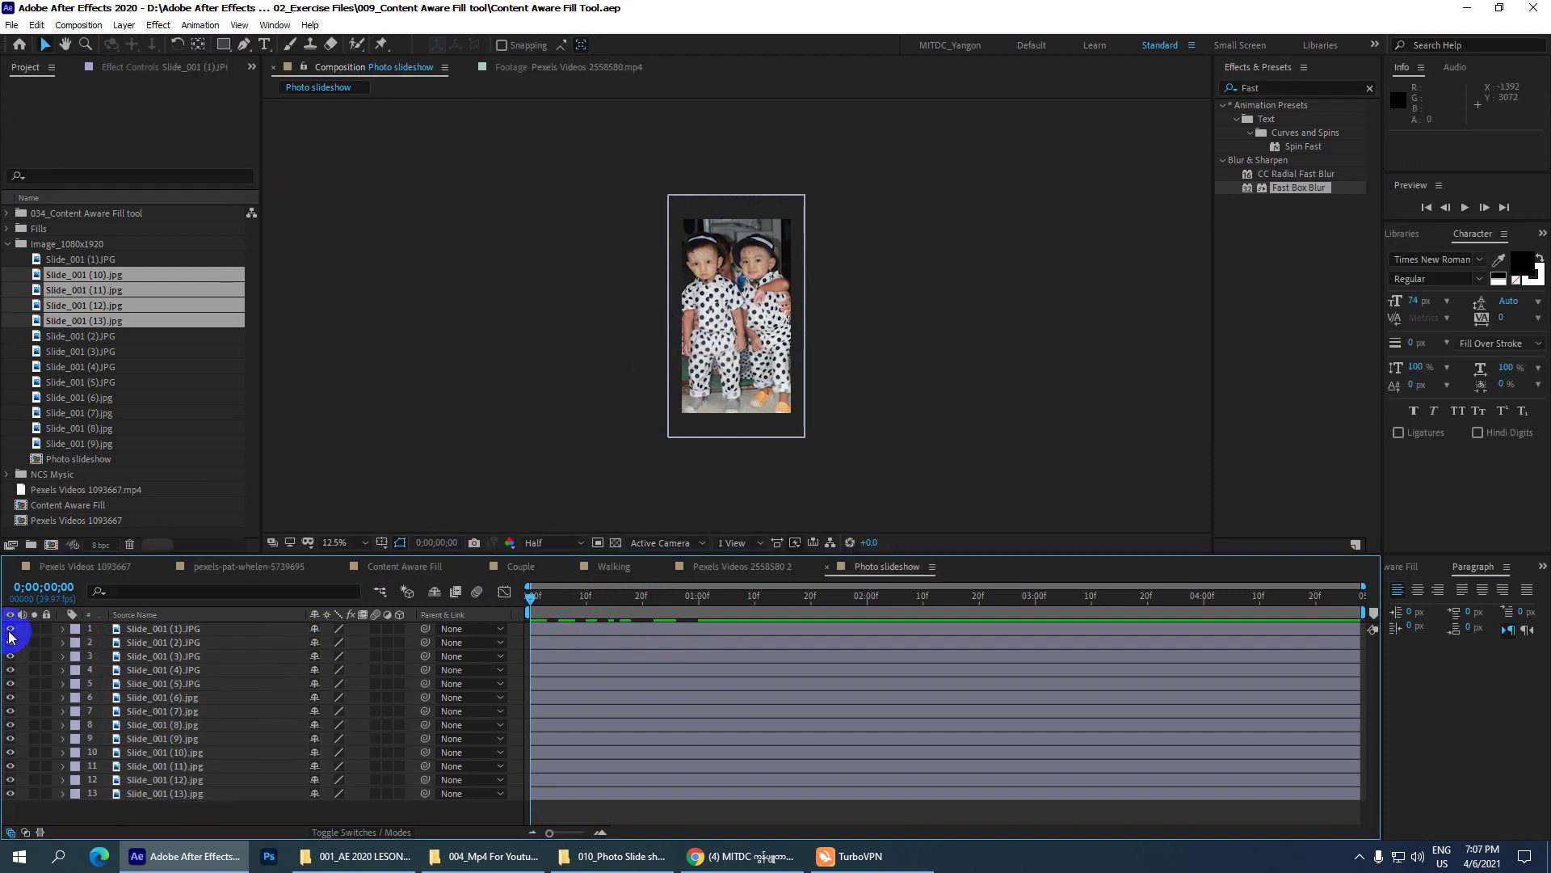
- Hide the top slides in turn to preview the zoom on slides 2 and 3
{"action": "left_click", "coordinate": [9, 630]}
{"action": "mouse_move", "coordinate": [526, 596]}
{"action": "left_mouse_down"}
{"action": "mouse_move", "coordinate": [596, 596]}
{"action": "mouse_move", "coordinate": [526, 596]}
{"action": "left_mouse_up"}
{"action": "left_click", "coordinate": [10, 643]}
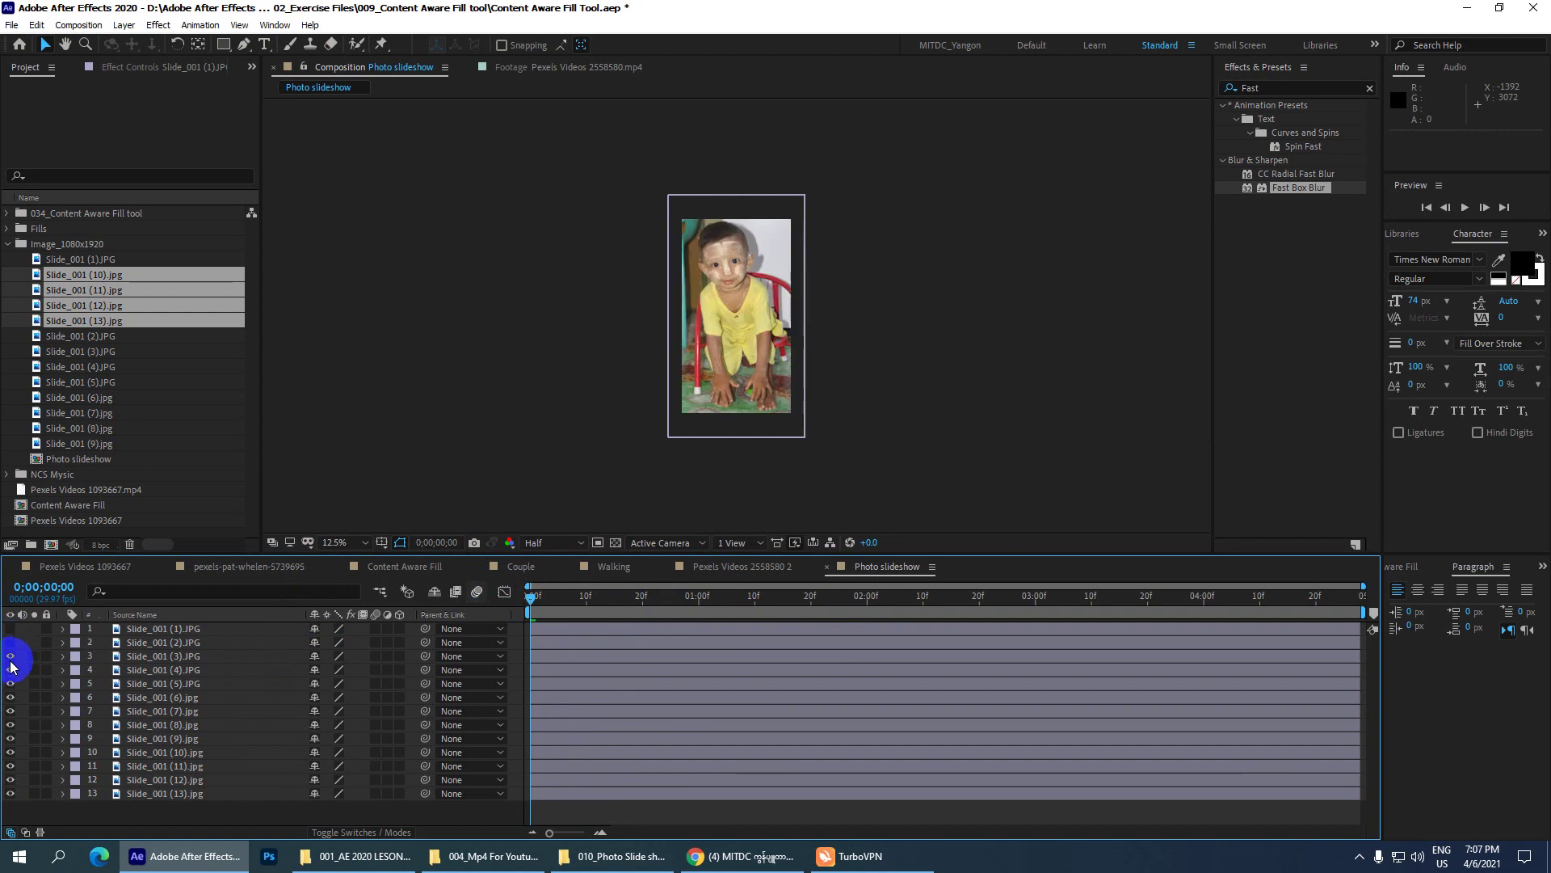
{"action": "left_click", "coordinate": [10, 655]}
{"action": "left_click", "coordinate": [10, 655]}
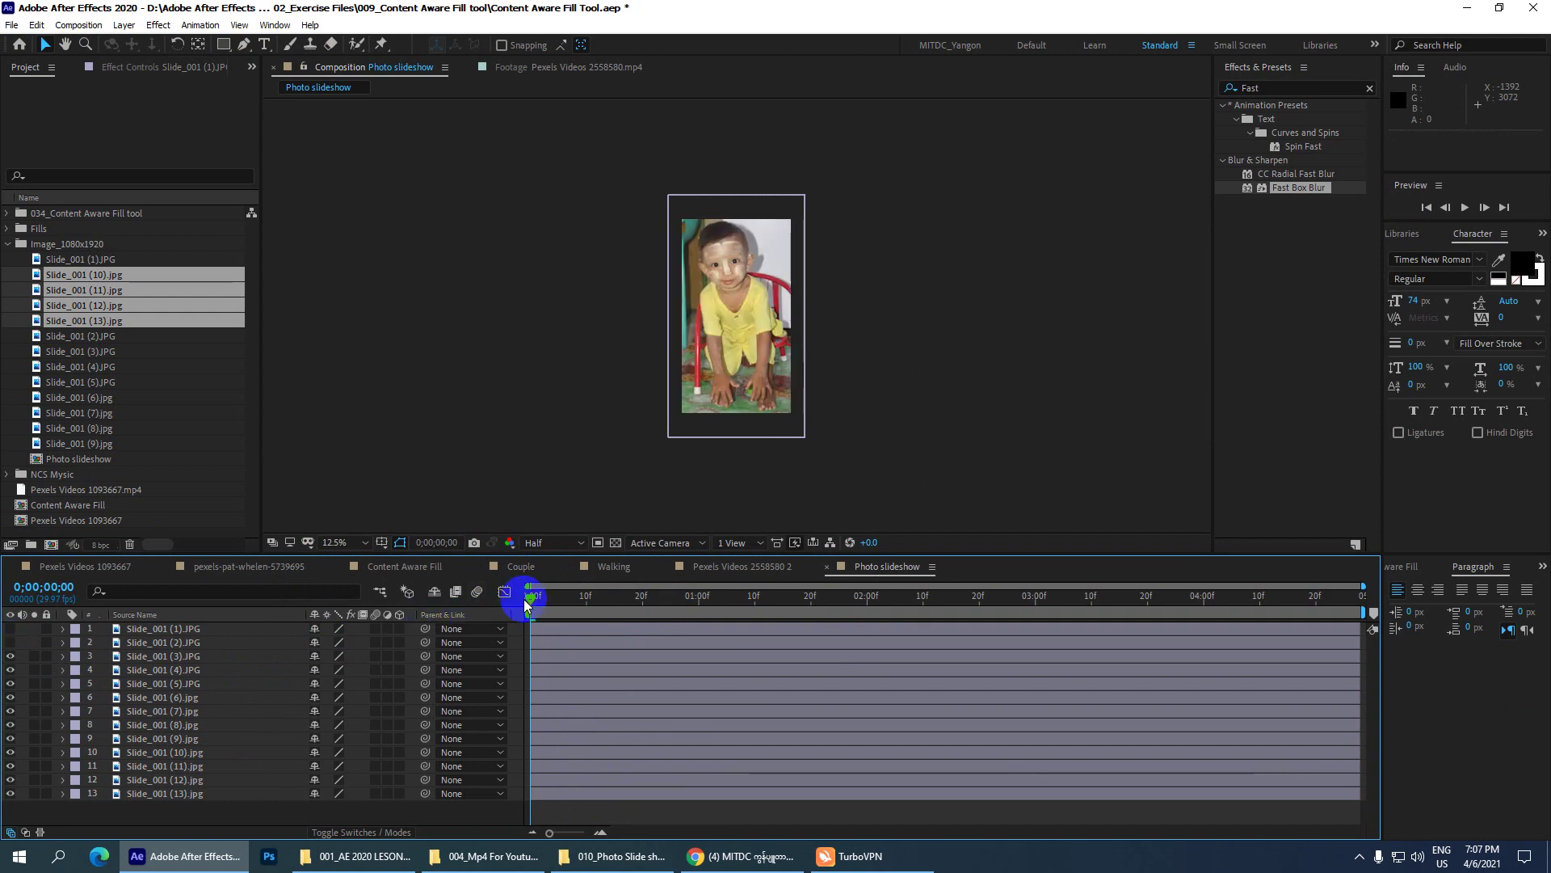
{"action": "left_click_drag", "start_coordinate": [527, 605], "coordinate": [525, 598]}
{"action": "left_click", "coordinate": [456, 592]}
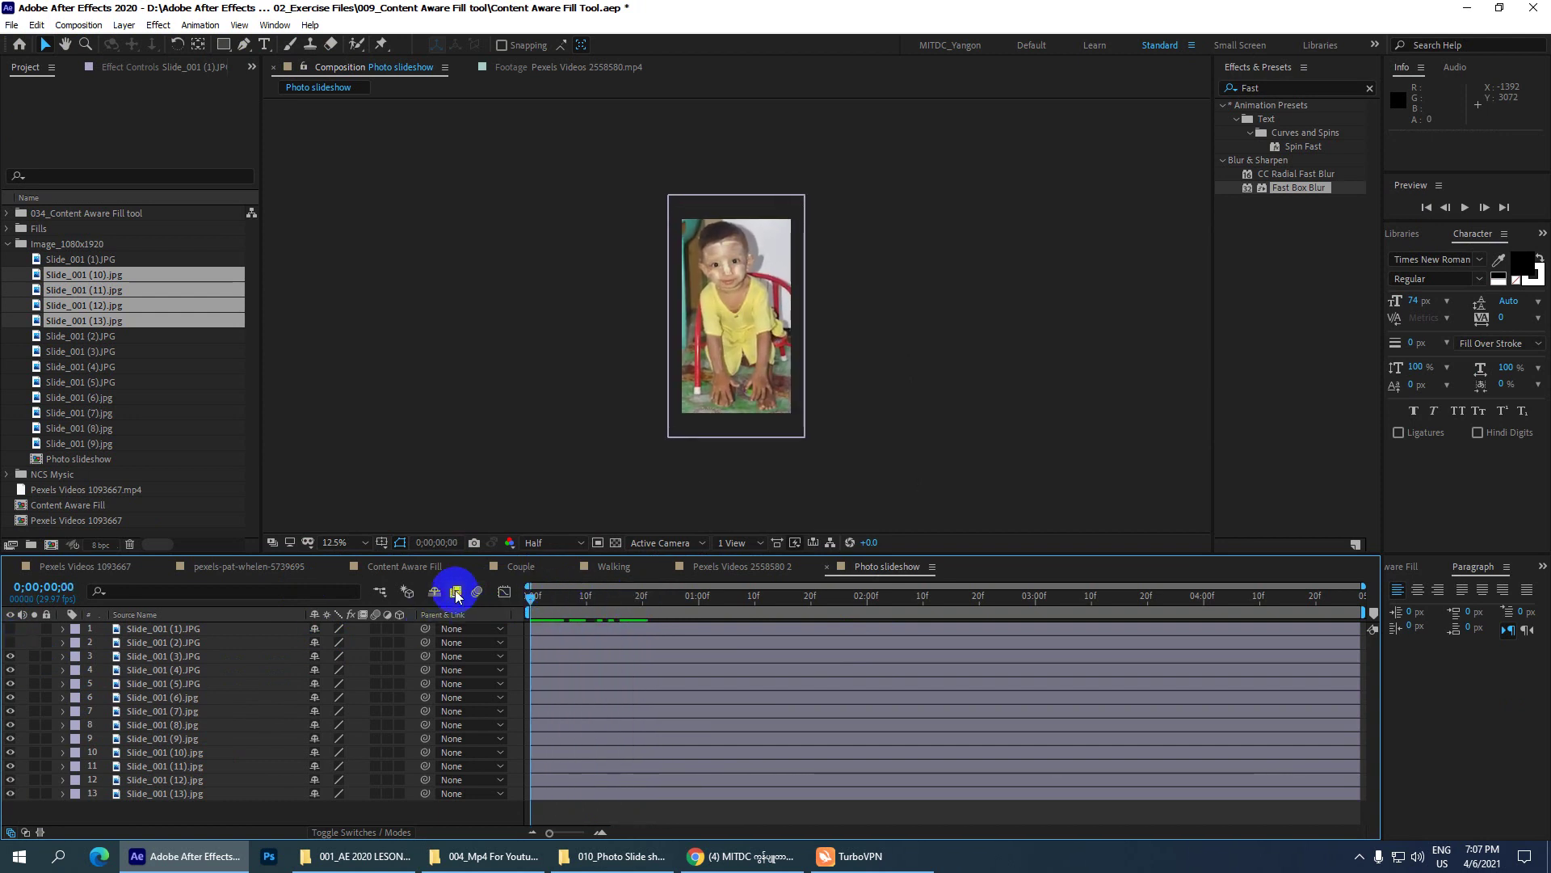
- Save, make all slide layers visible again, and select the Slide_001 (1).JPG layer
{"action": "key", "text": "ctrl+s"}
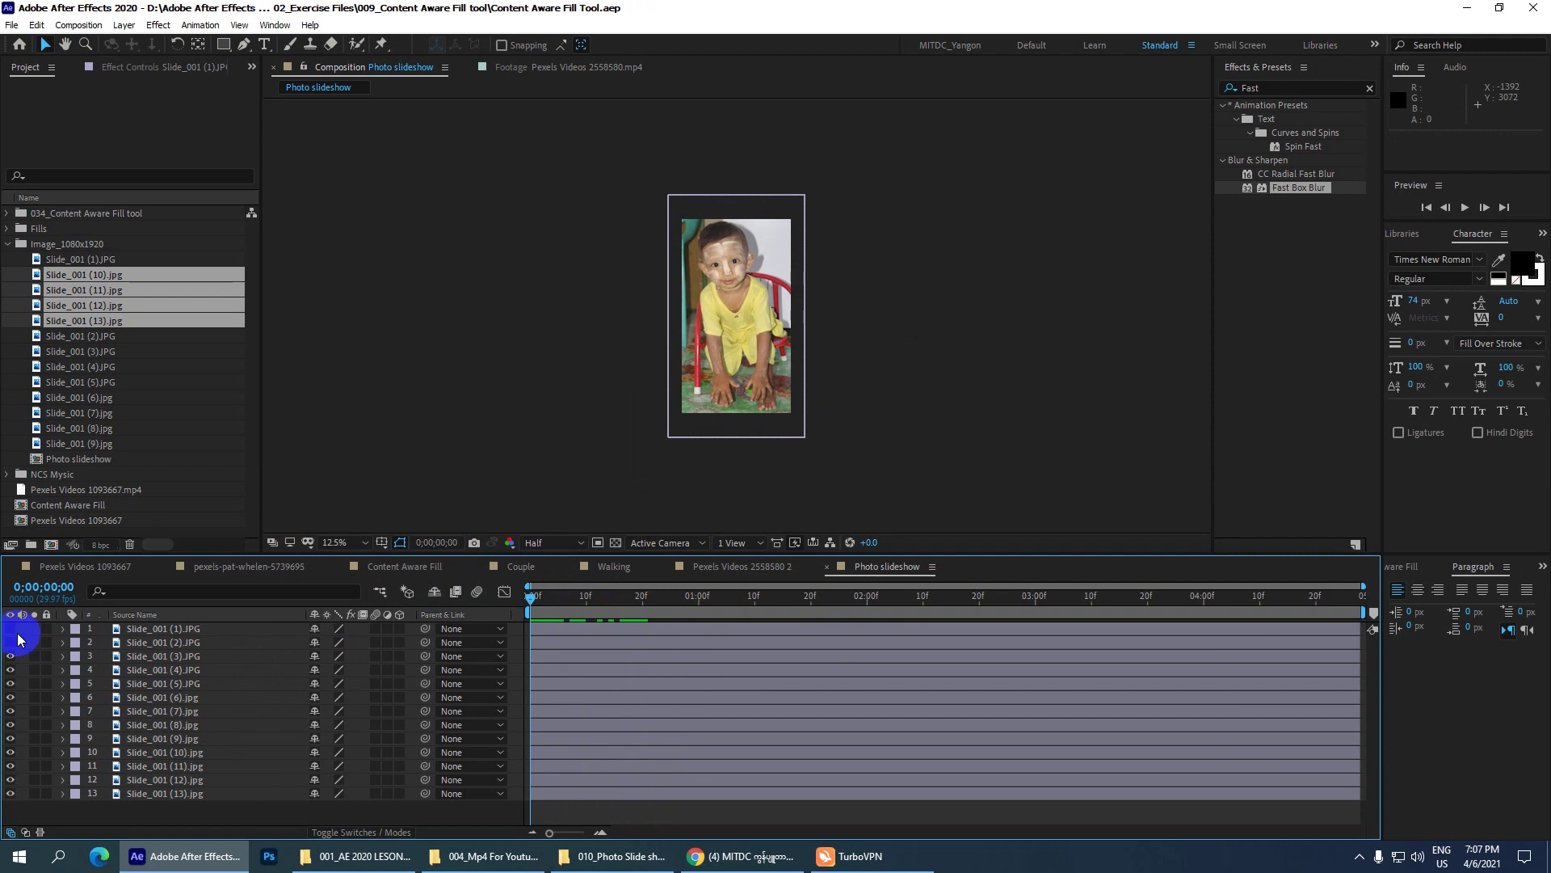
{"action": "left_click", "coordinate": [10, 644]}
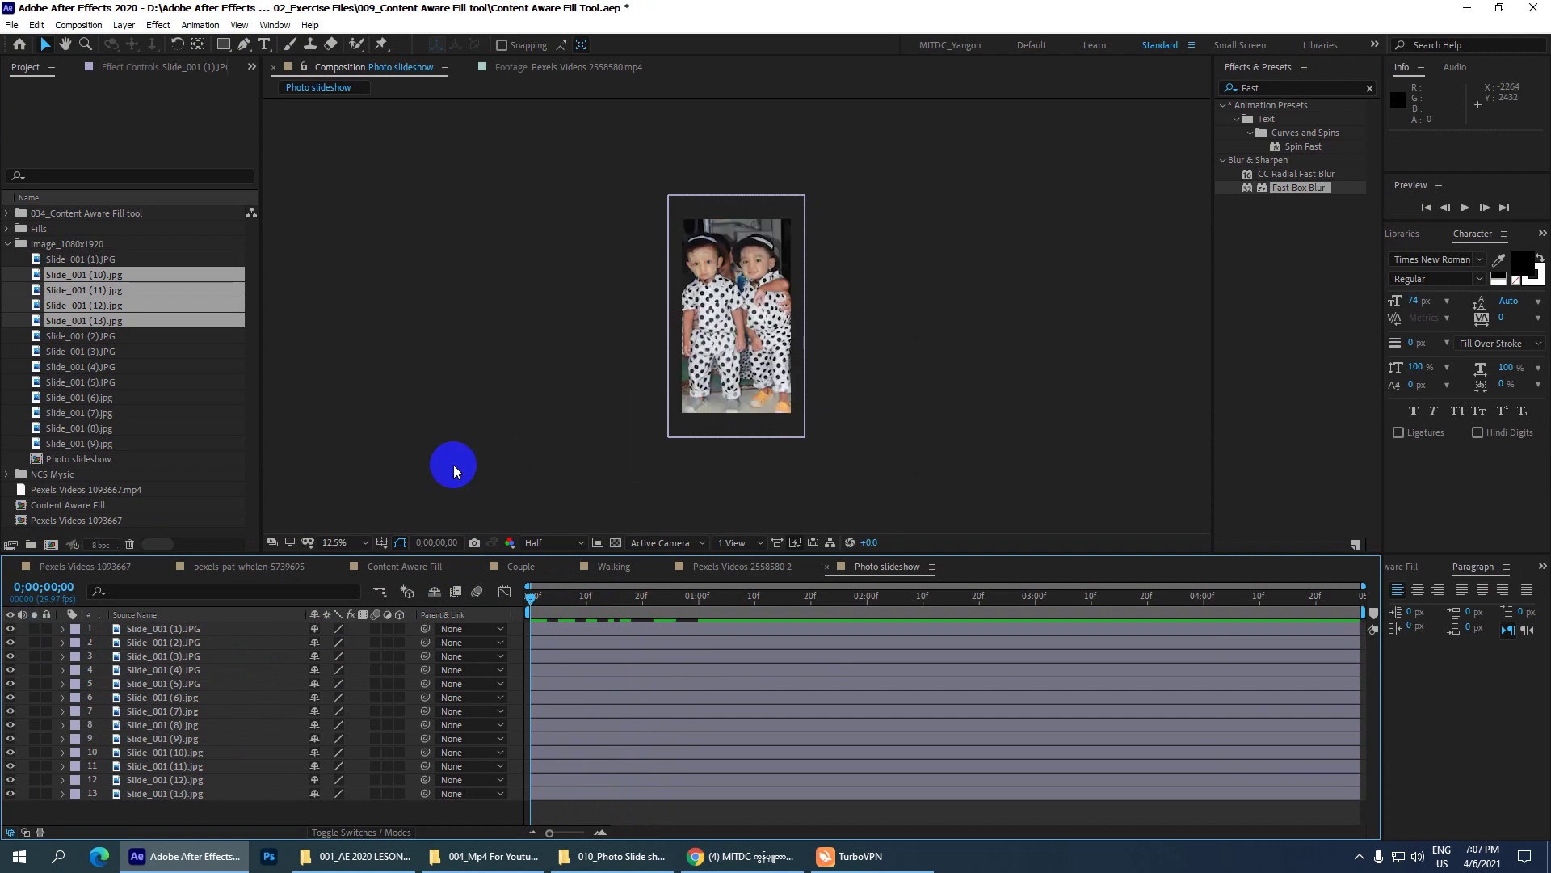
{"action": "key", "text": "ctrl+s"}
{"action": "left_click", "coordinate": [144, 631]}
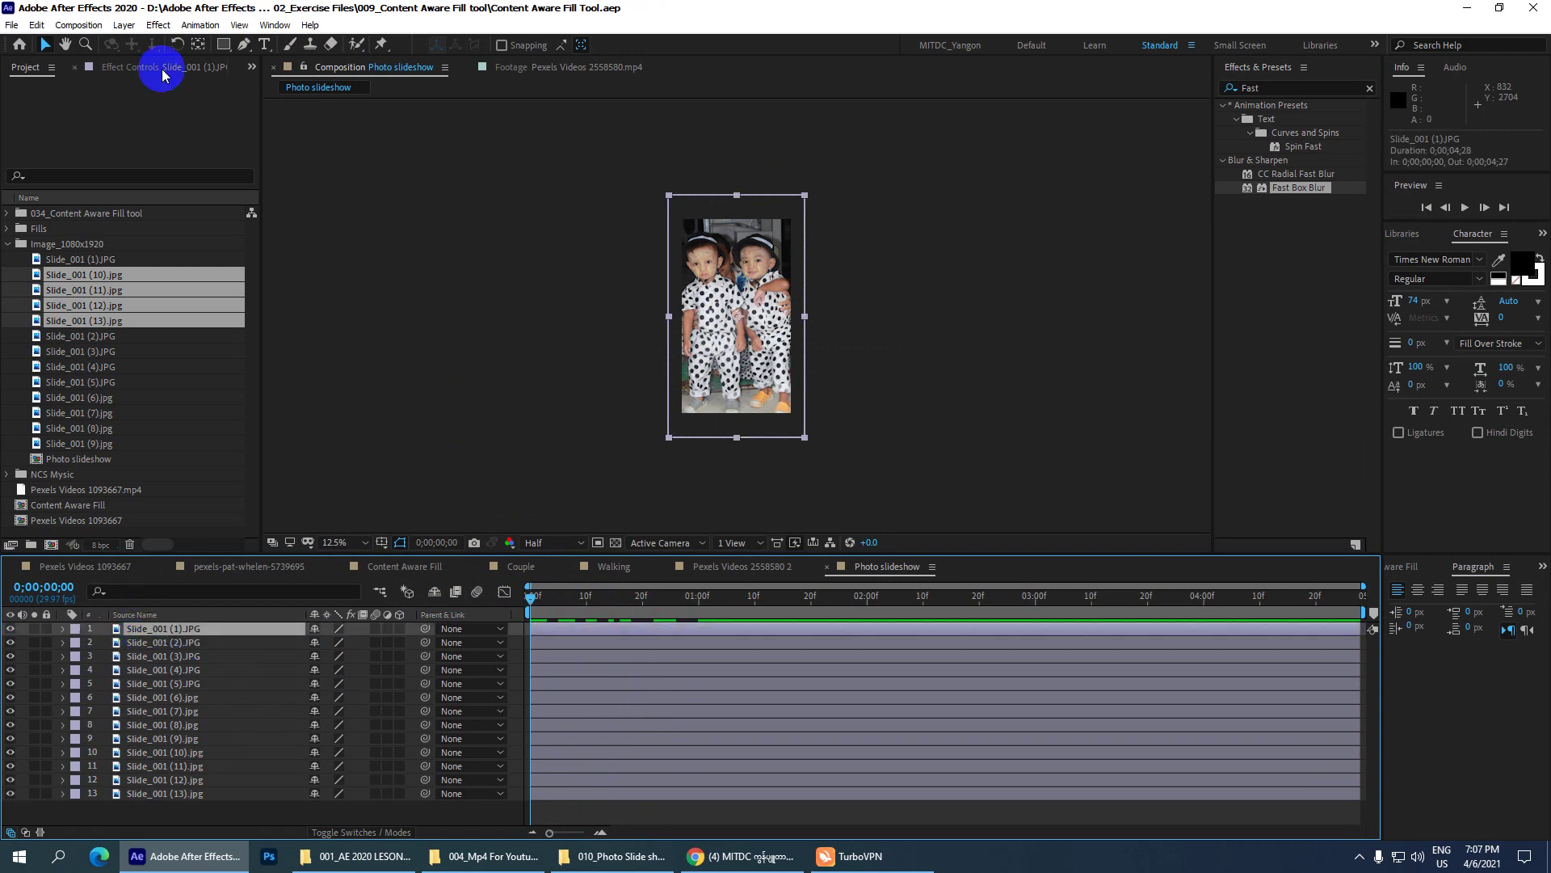
- Apply Fast Box Blur to Slide_001 (1).JPG with Blur Radius 27 and save
{"action": "left_click", "coordinate": [1274, 89]}
{"action": "mouse_move", "coordinate": [1309, 189]}
{"action": "left_mouse_down"}
{"action": "mouse_move", "coordinate": [1166, 209]}
{"action": "mouse_move", "coordinate": [197, 632]}
{"action": "left_mouse_up"}
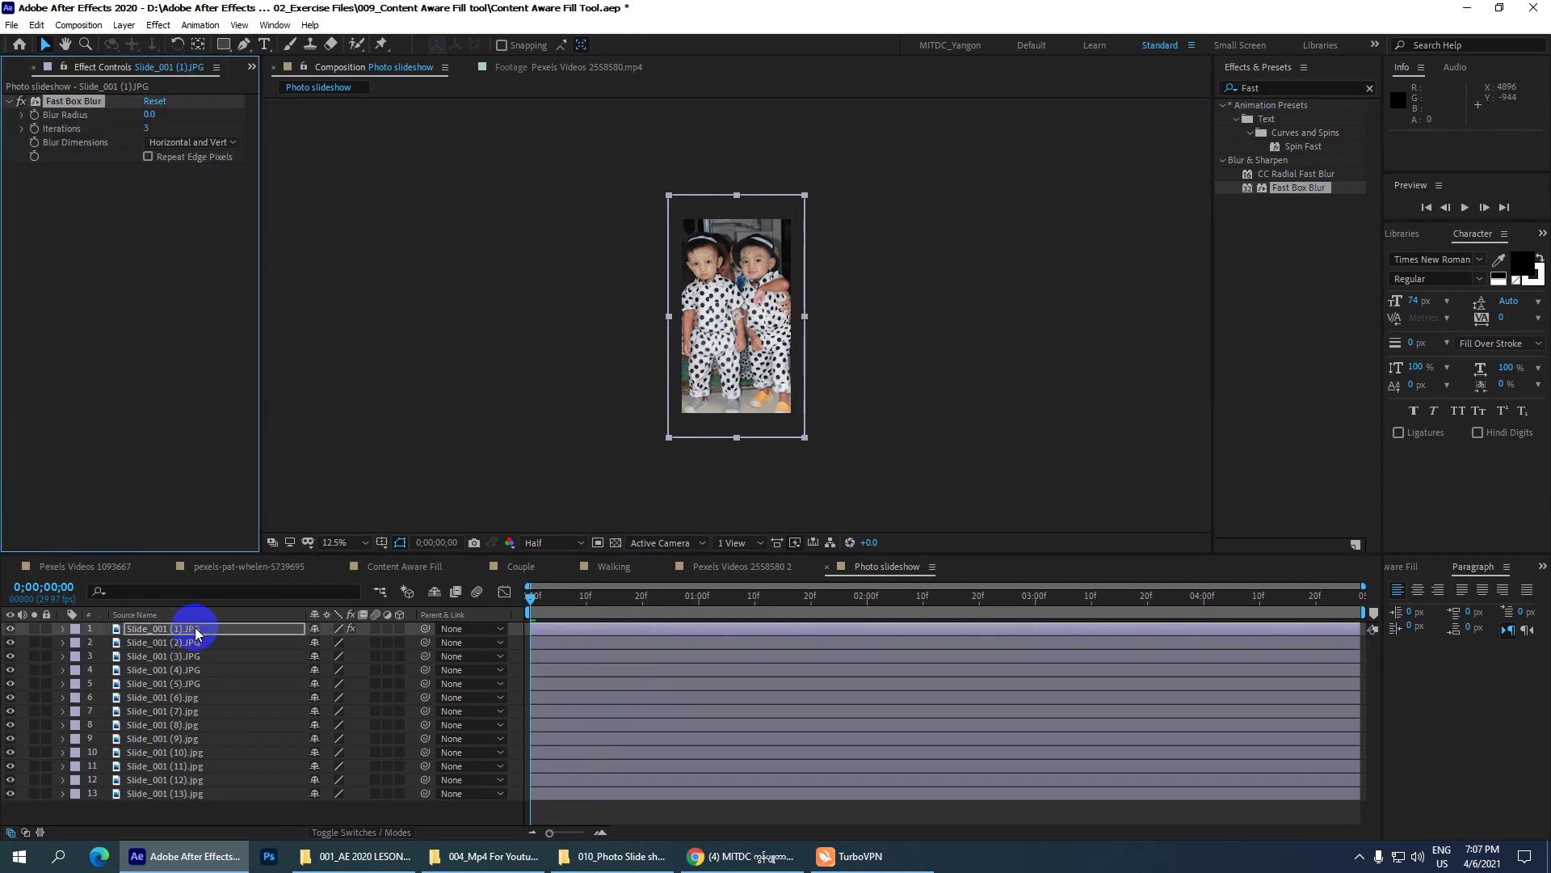
{"action": "left_click", "coordinate": [149, 114]}
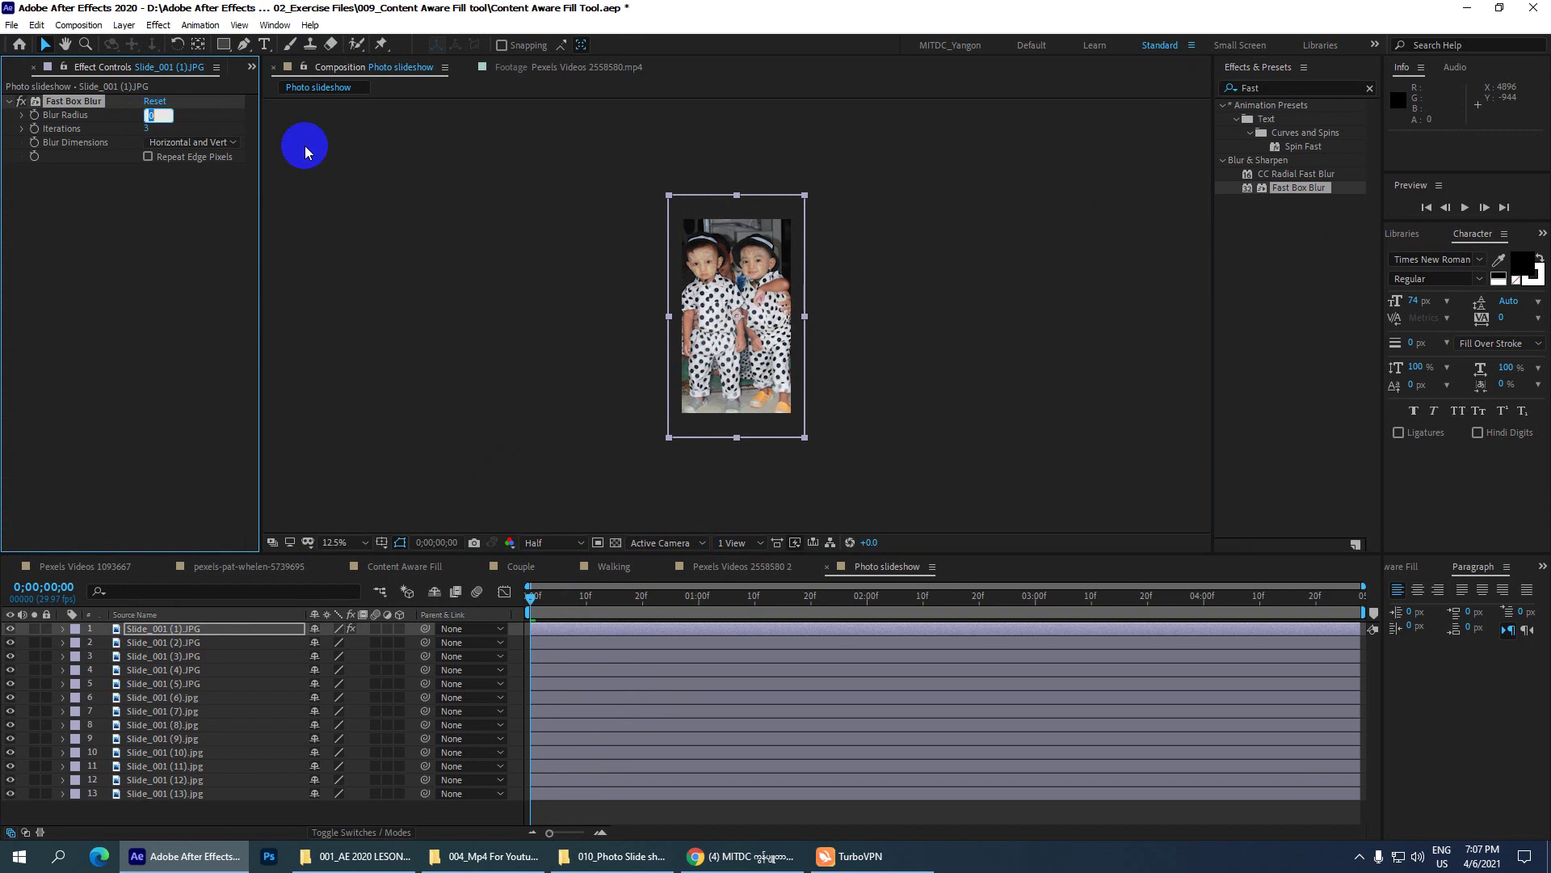
{"action": "type", "text": "15"}
{"action": "key", "text": "Return"}
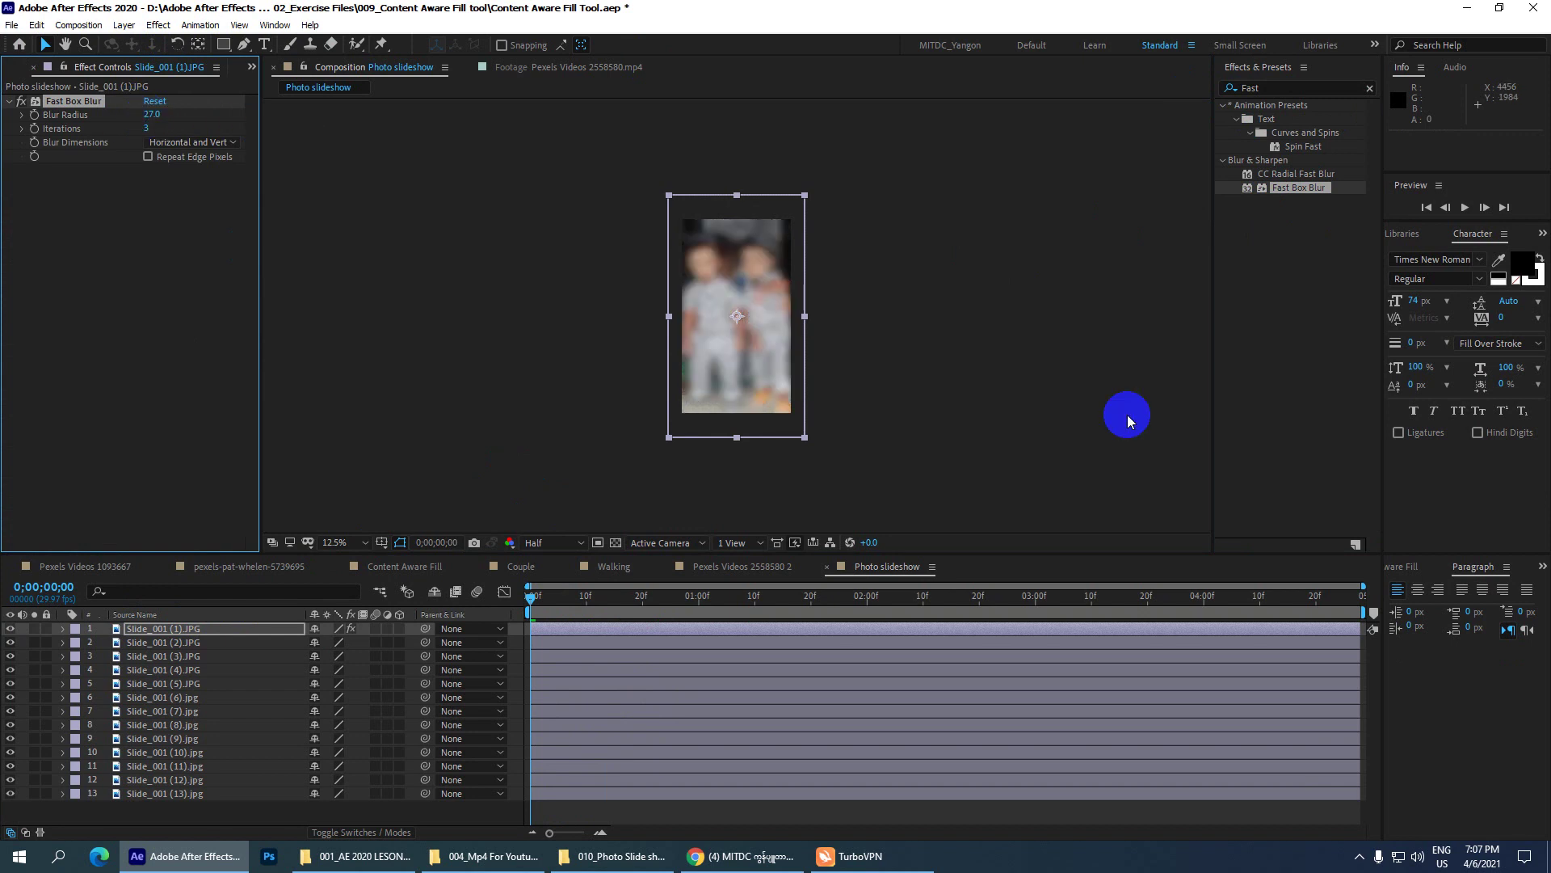
{"action": "key", "text": "ctrl+s"}
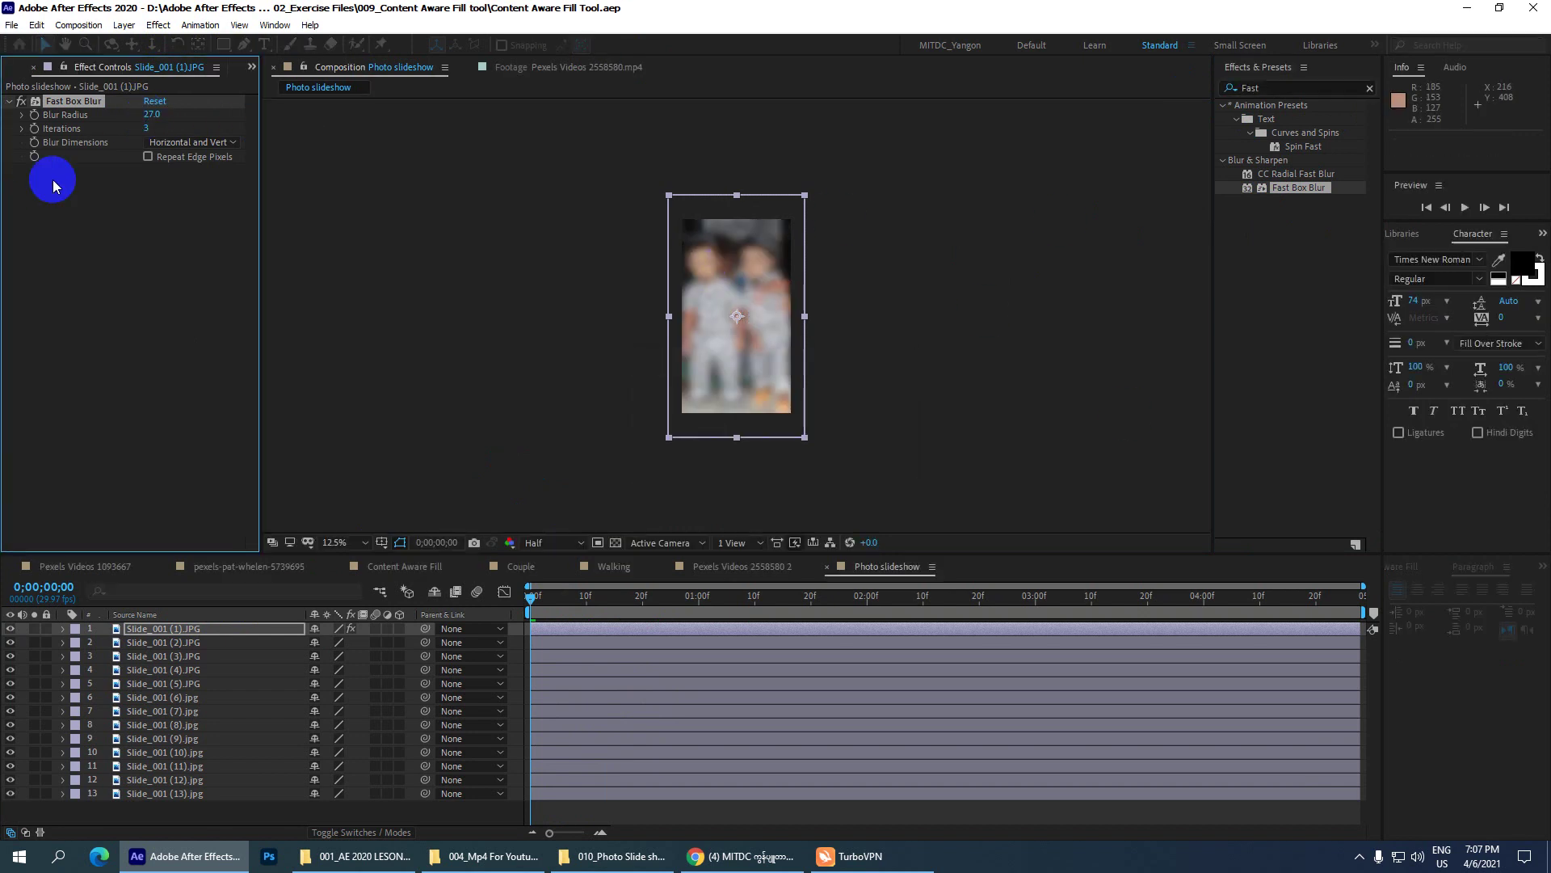
- Set Blur Dimensions to Vertical and view the blurred slide at 0;00;02;11 at 25% zoom
{"action": "left_click", "coordinate": [194, 142]}
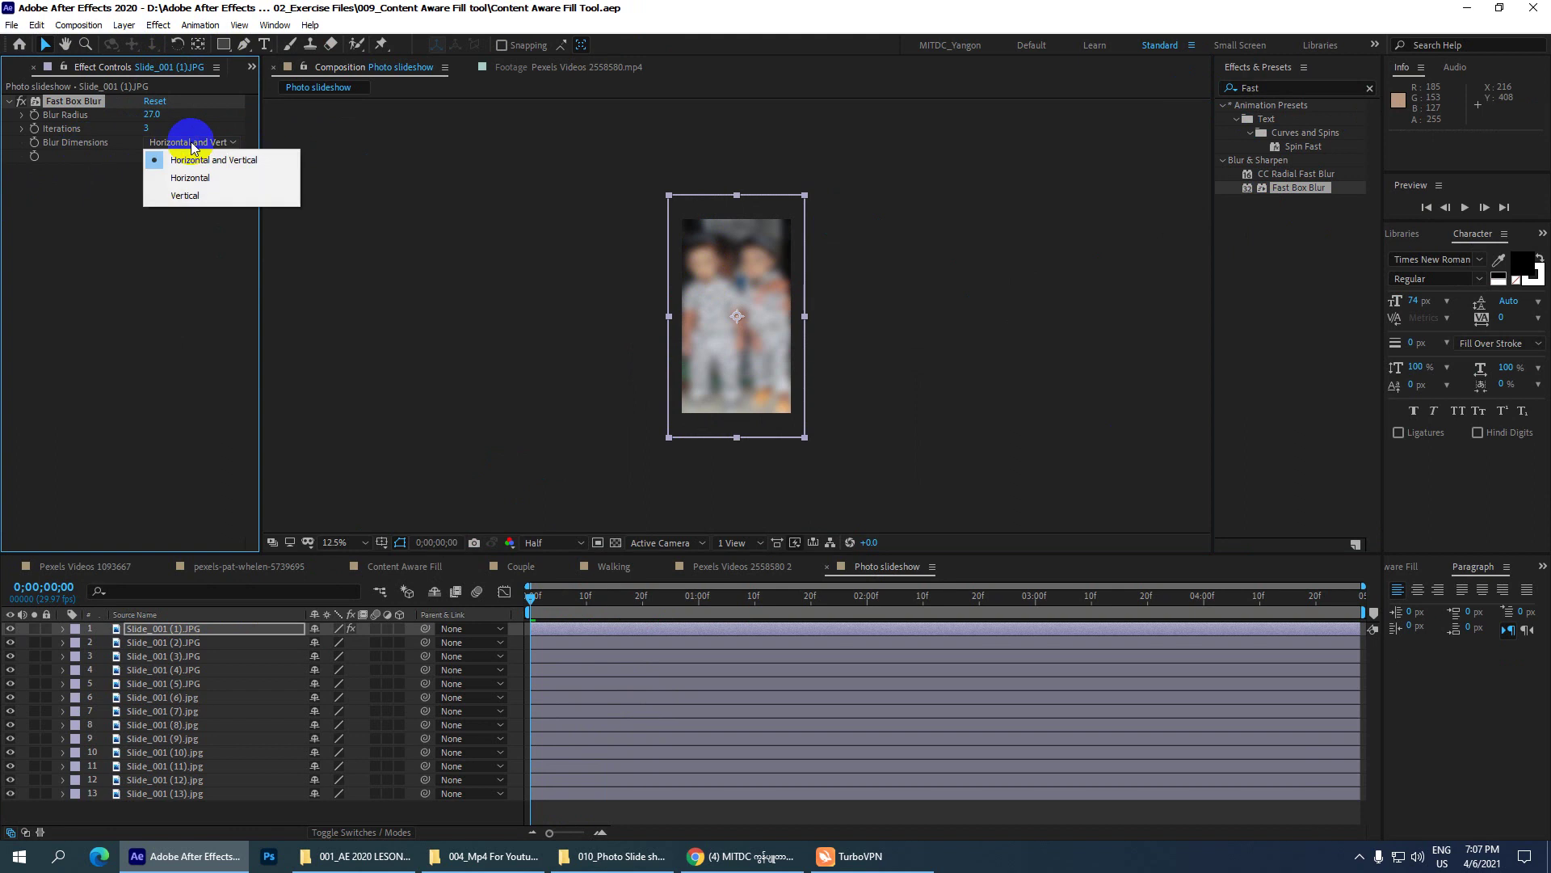
{"action": "left_click", "coordinate": [176, 196]}
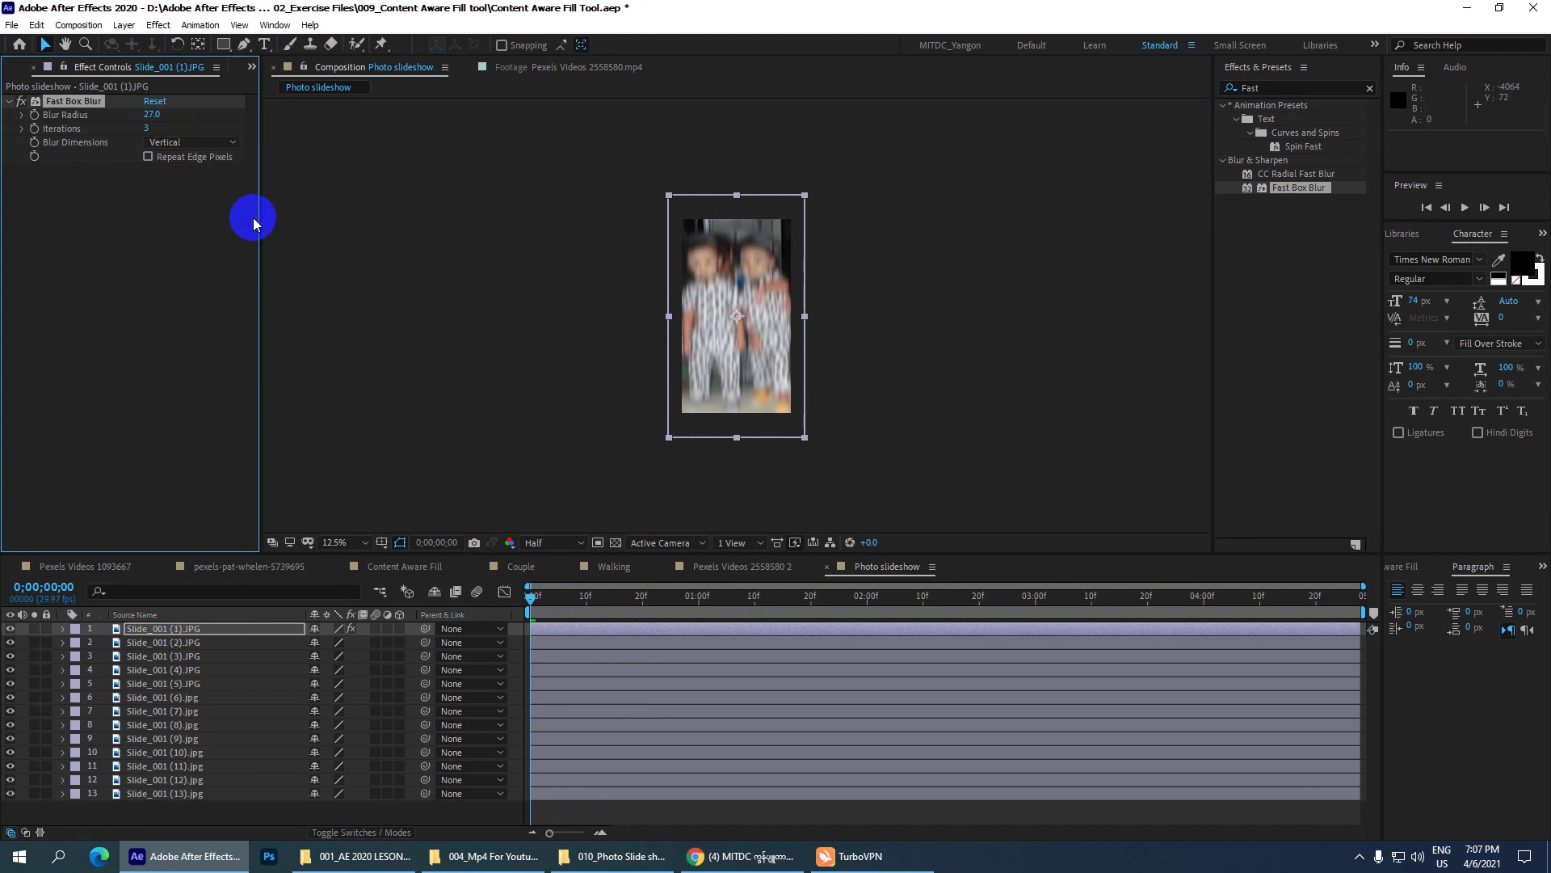
{"action": "left_click", "coordinate": [204, 142]}
{"action": "left_click", "coordinate": [189, 178]}
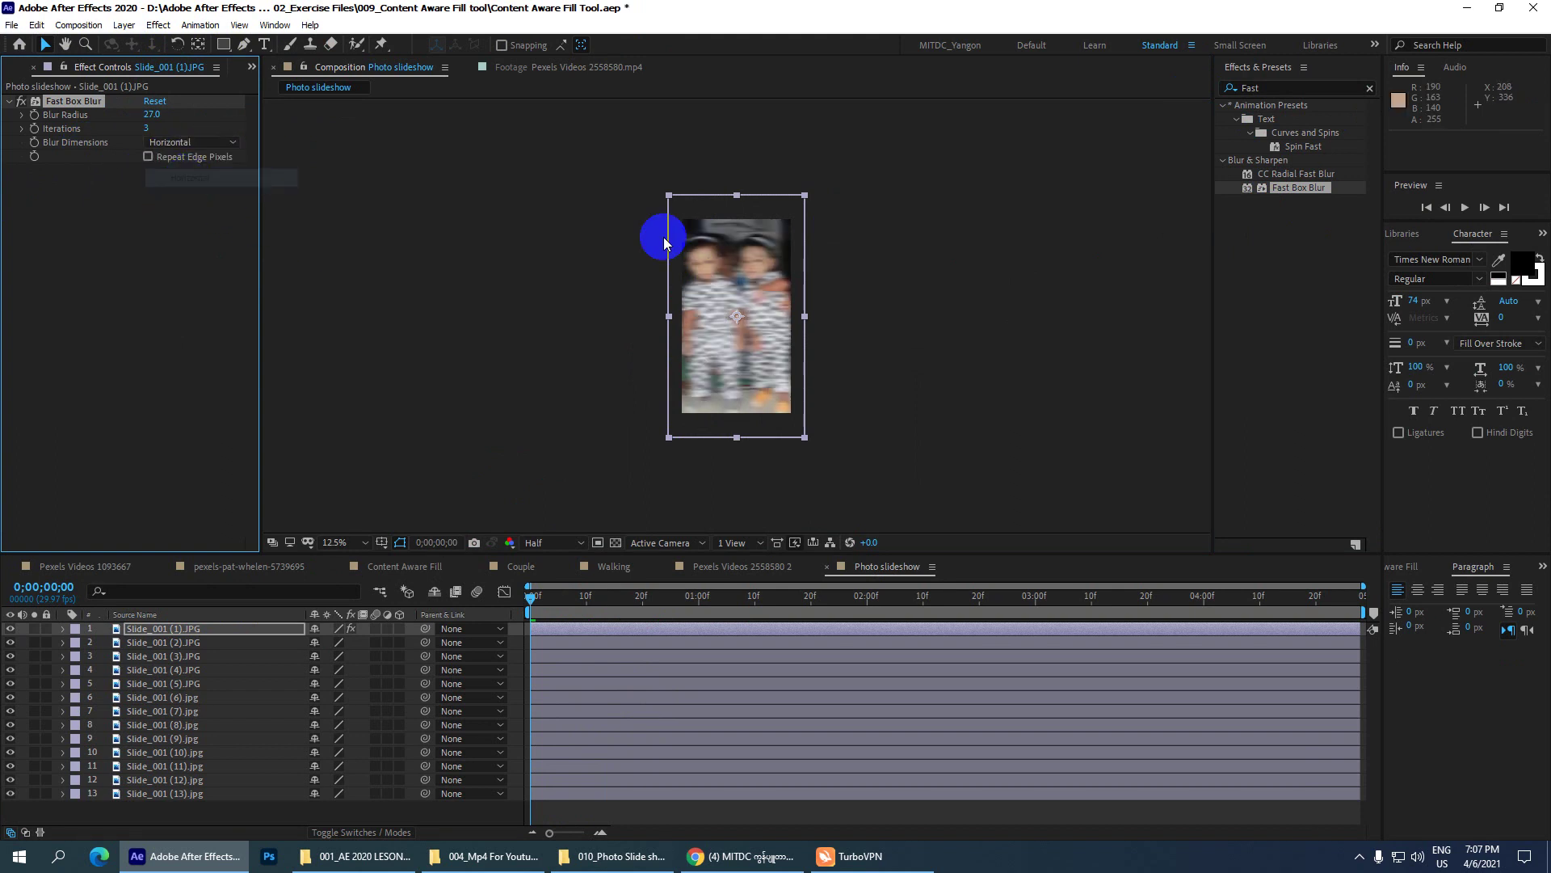
{"action": "key", "text": "."}
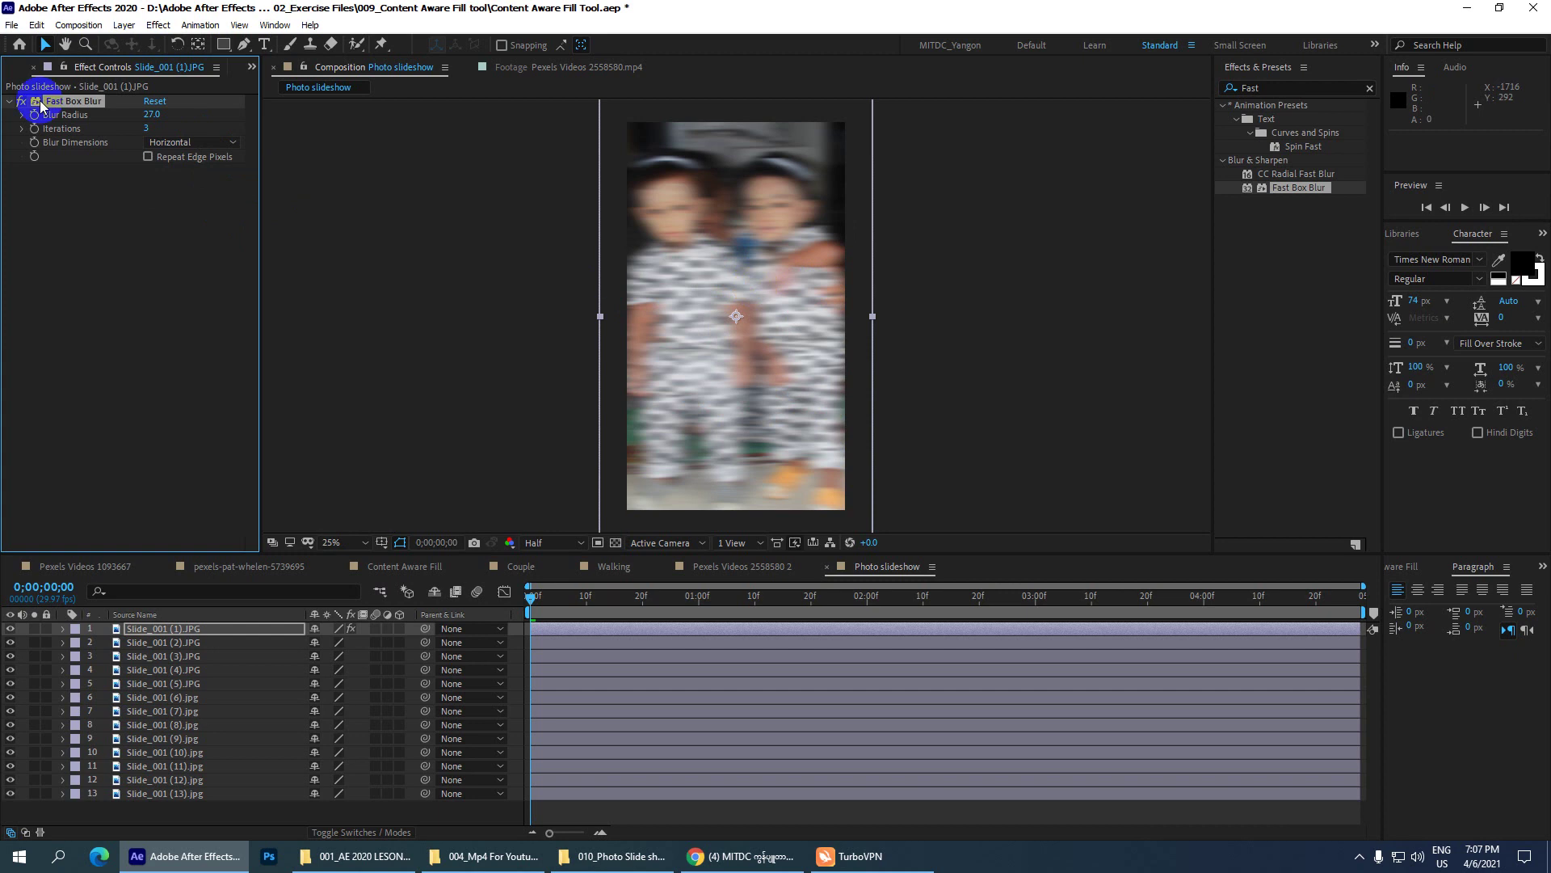
{"action": "left_click", "coordinate": [198, 142]}
{"action": "left_click", "coordinate": [187, 196]}
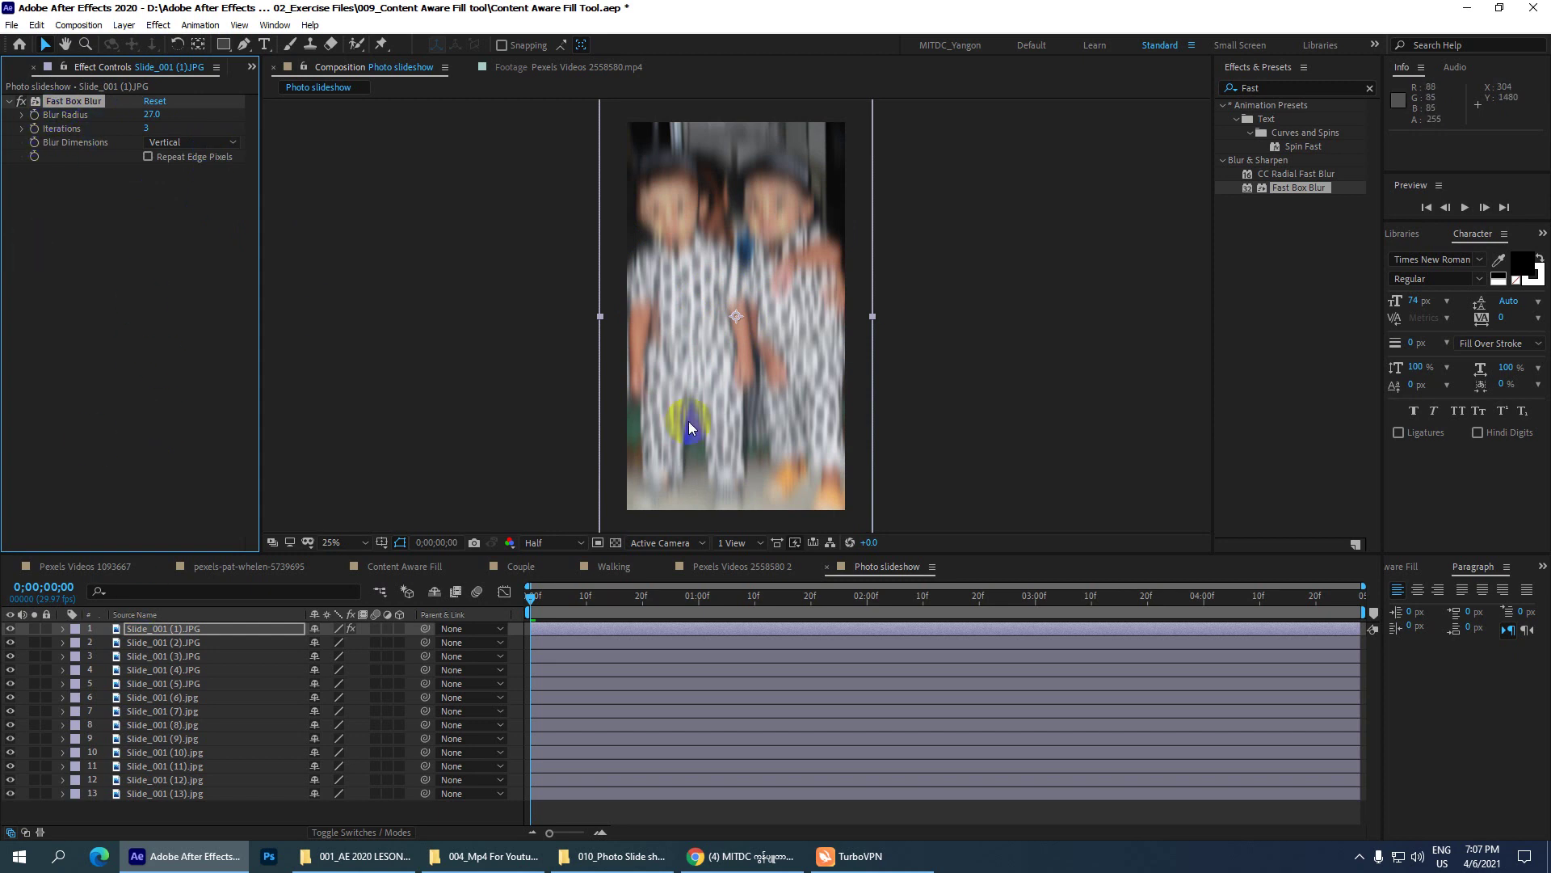
{"action": "mouse_move", "coordinate": [533, 598]}
{"action": "left_mouse_down"}
{"action": "mouse_move", "coordinate": [837, 614]}
{"action": "mouse_move", "coordinate": [659, 606]}
{"action": "mouse_move", "coordinate": [925, 598]}
{"action": "left_mouse_up"}
{"action": "left_click", "coordinate": [732, 304]}
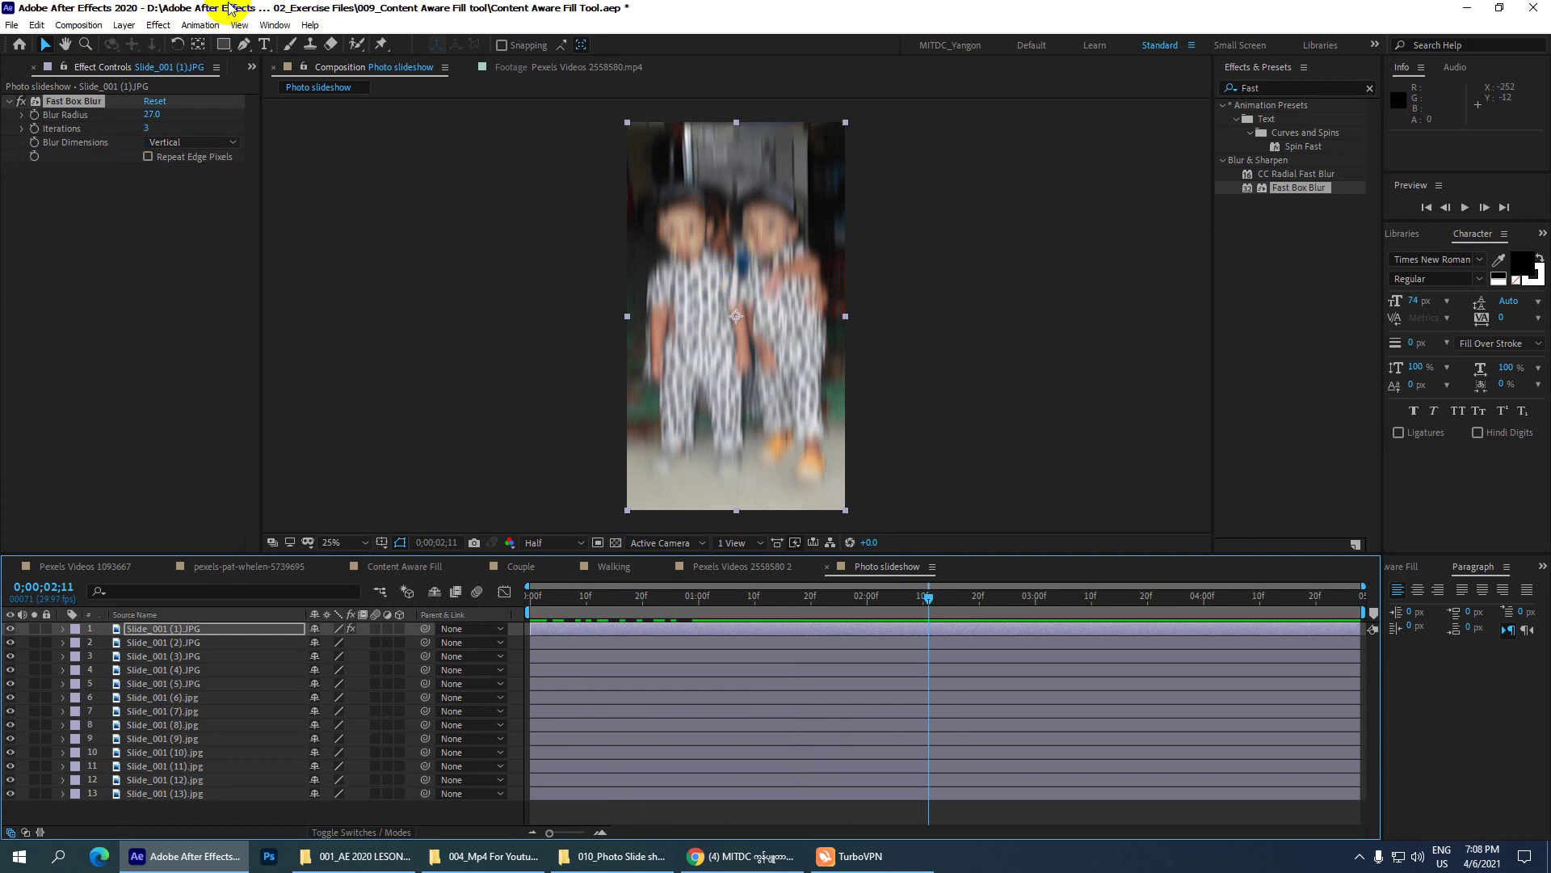
- Add the CC Composite effect to the first slide
{"action": "left_click", "coordinate": [171, 30]}
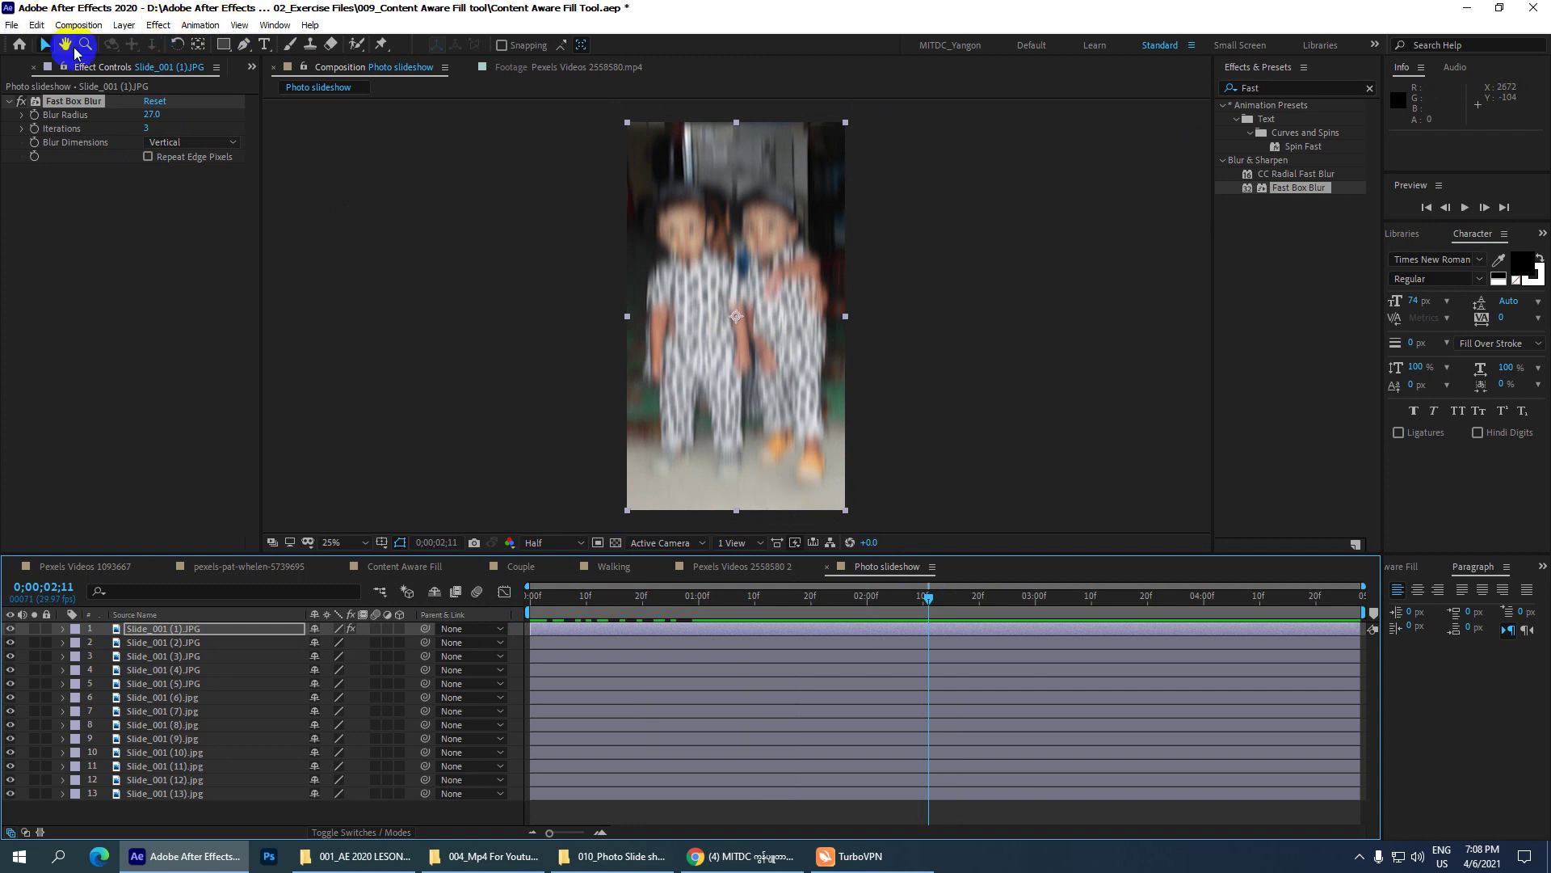
{"action": "left_click", "coordinate": [159, 25]}
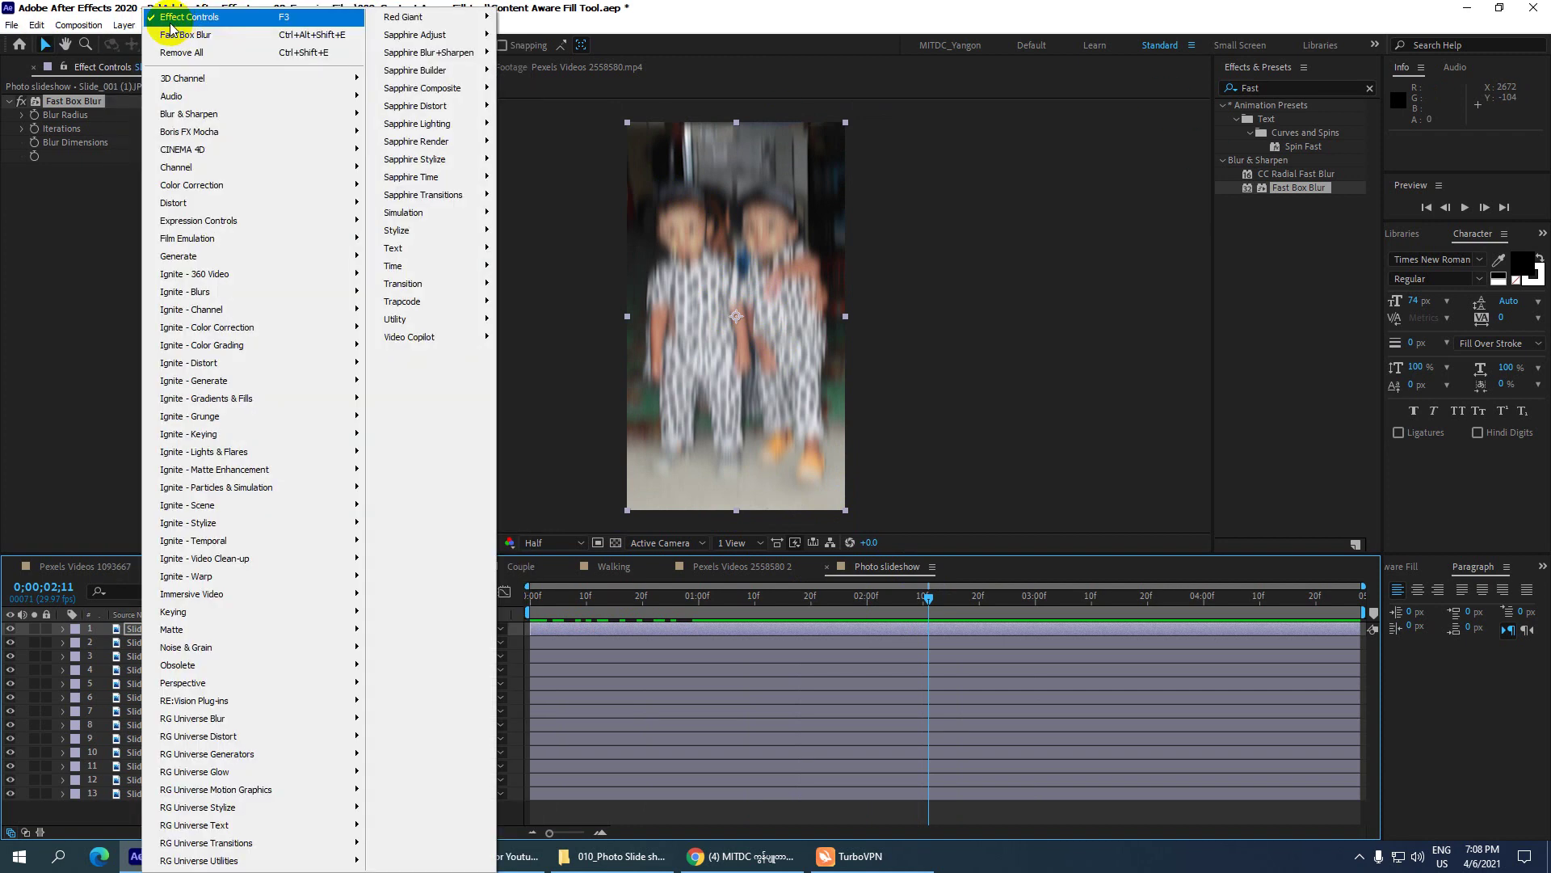
{"action": "mouse_move", "coordinate": [312, 167]}
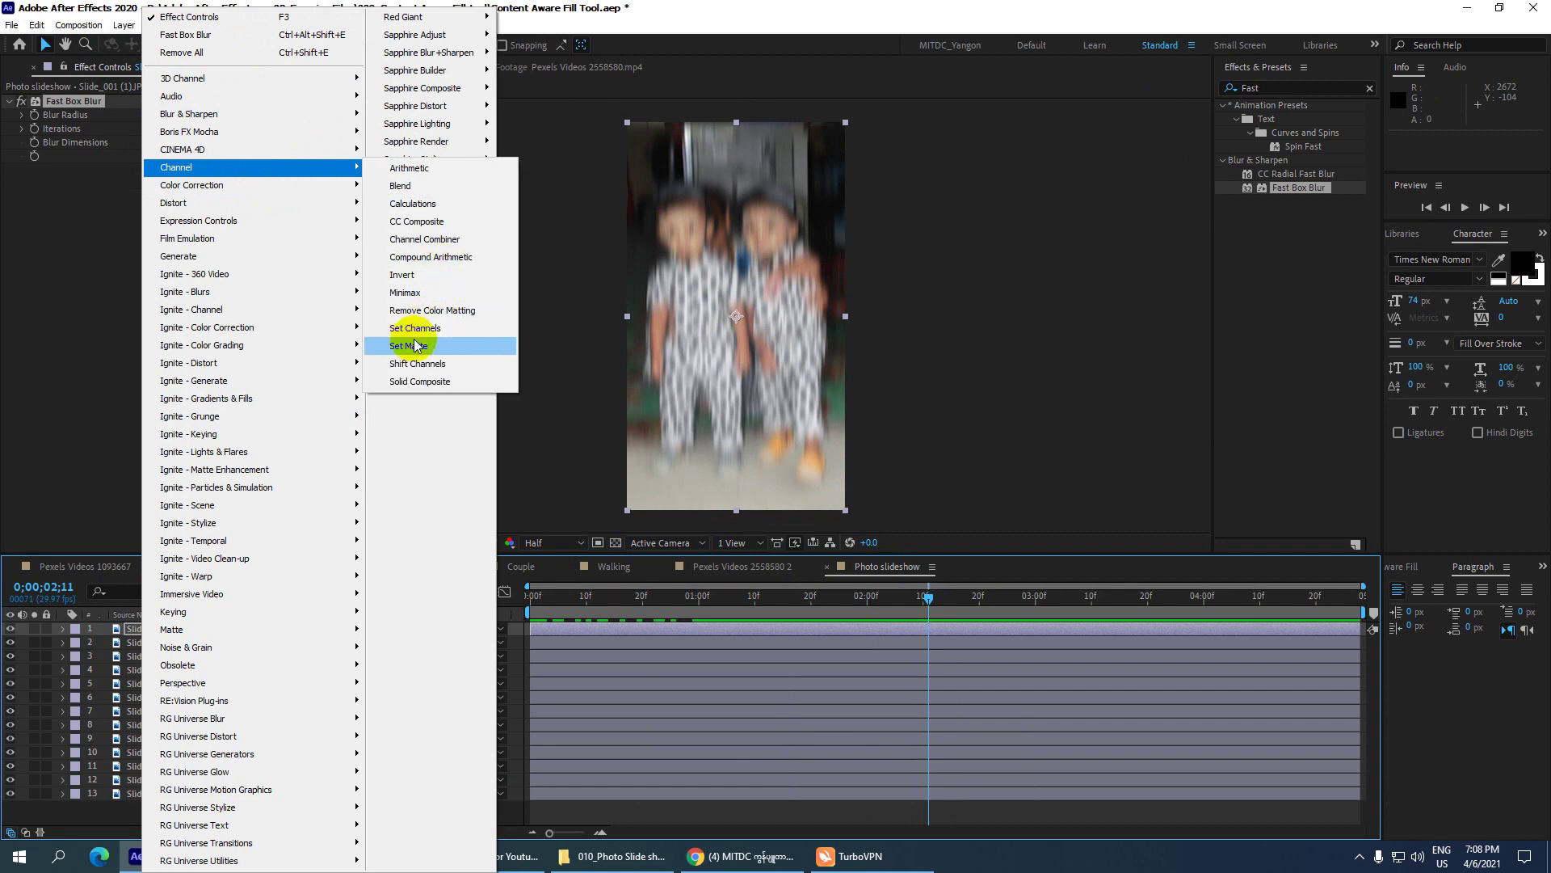
{"action": "left_click", "coordinate": [447, 221]}
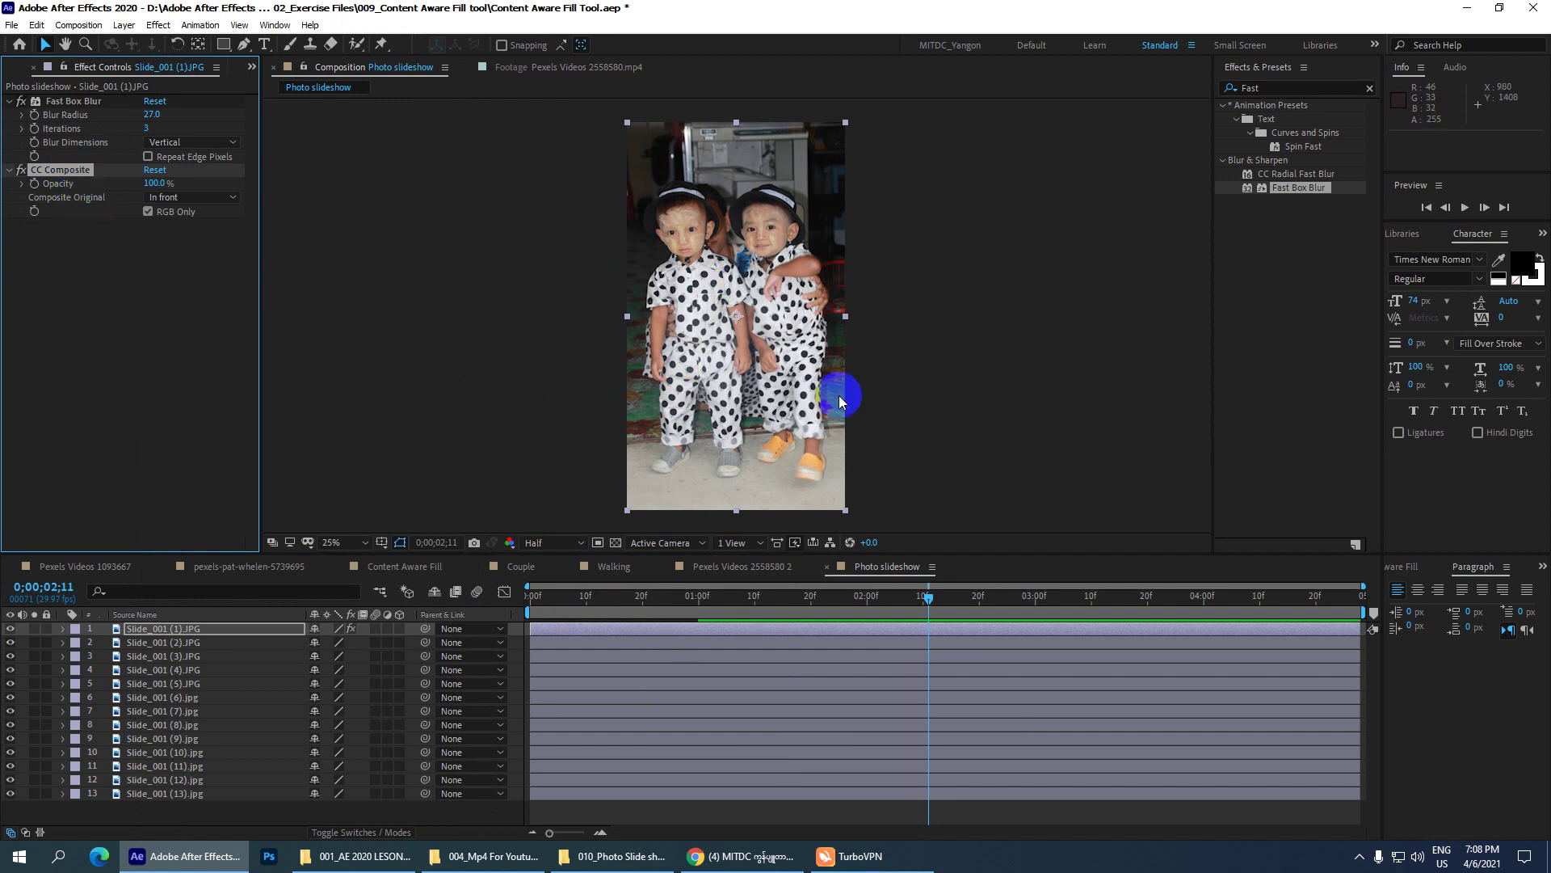
- Reveal slide 1's Scale keyframes and jump back to 0;00;01;00, then 0;00;00;00
{"action": "left_click", "coordinate": [140, 630]}
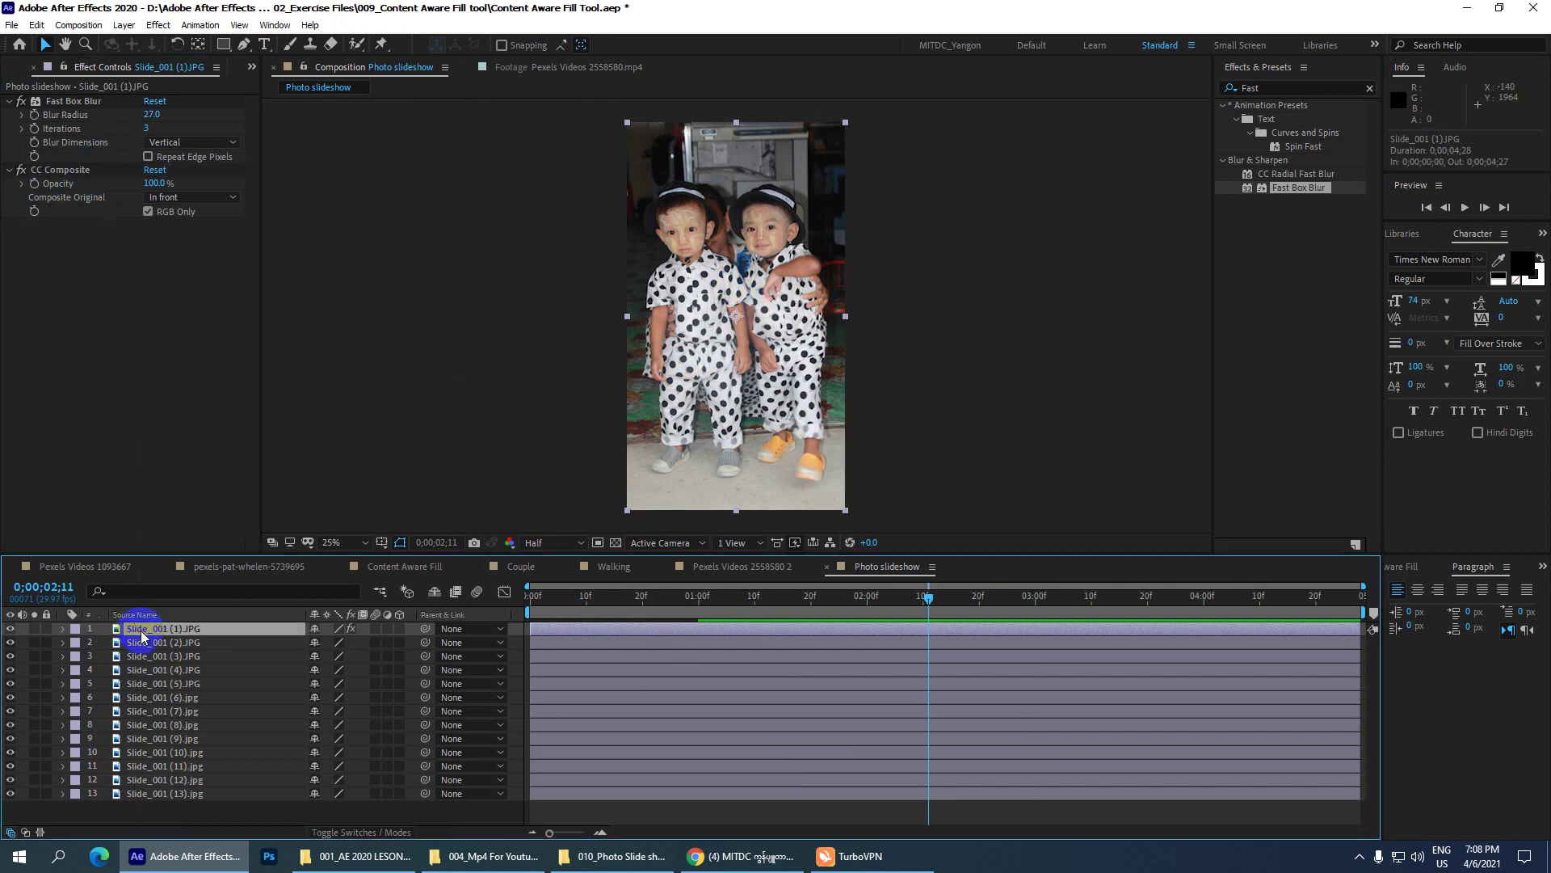
{"action": "key", "text": "s"}
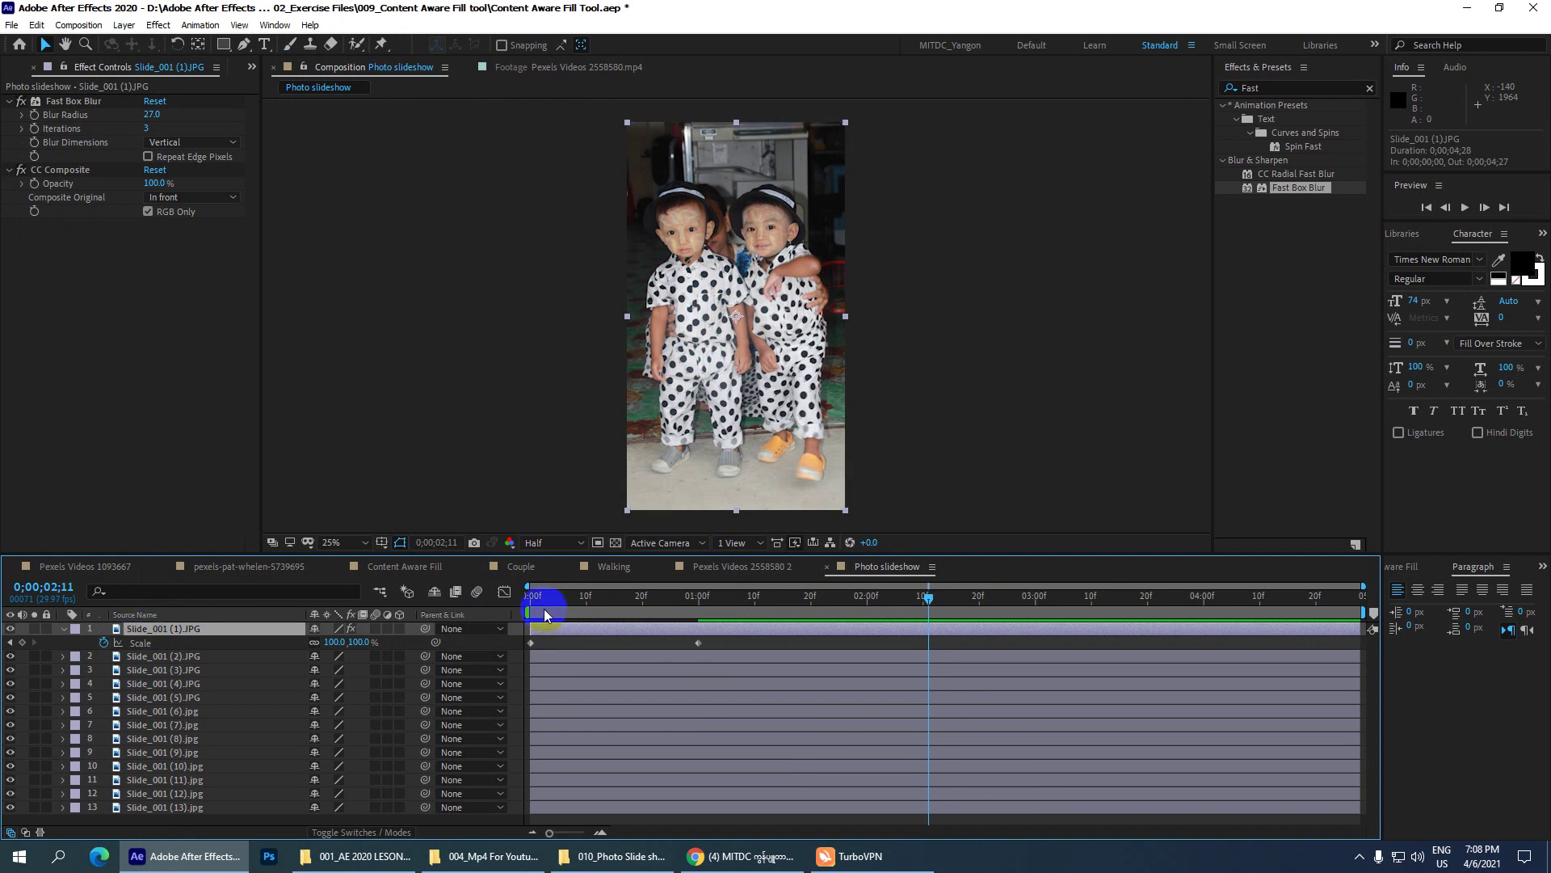
{"action": "left_click", "coordinate": [11, 642]}
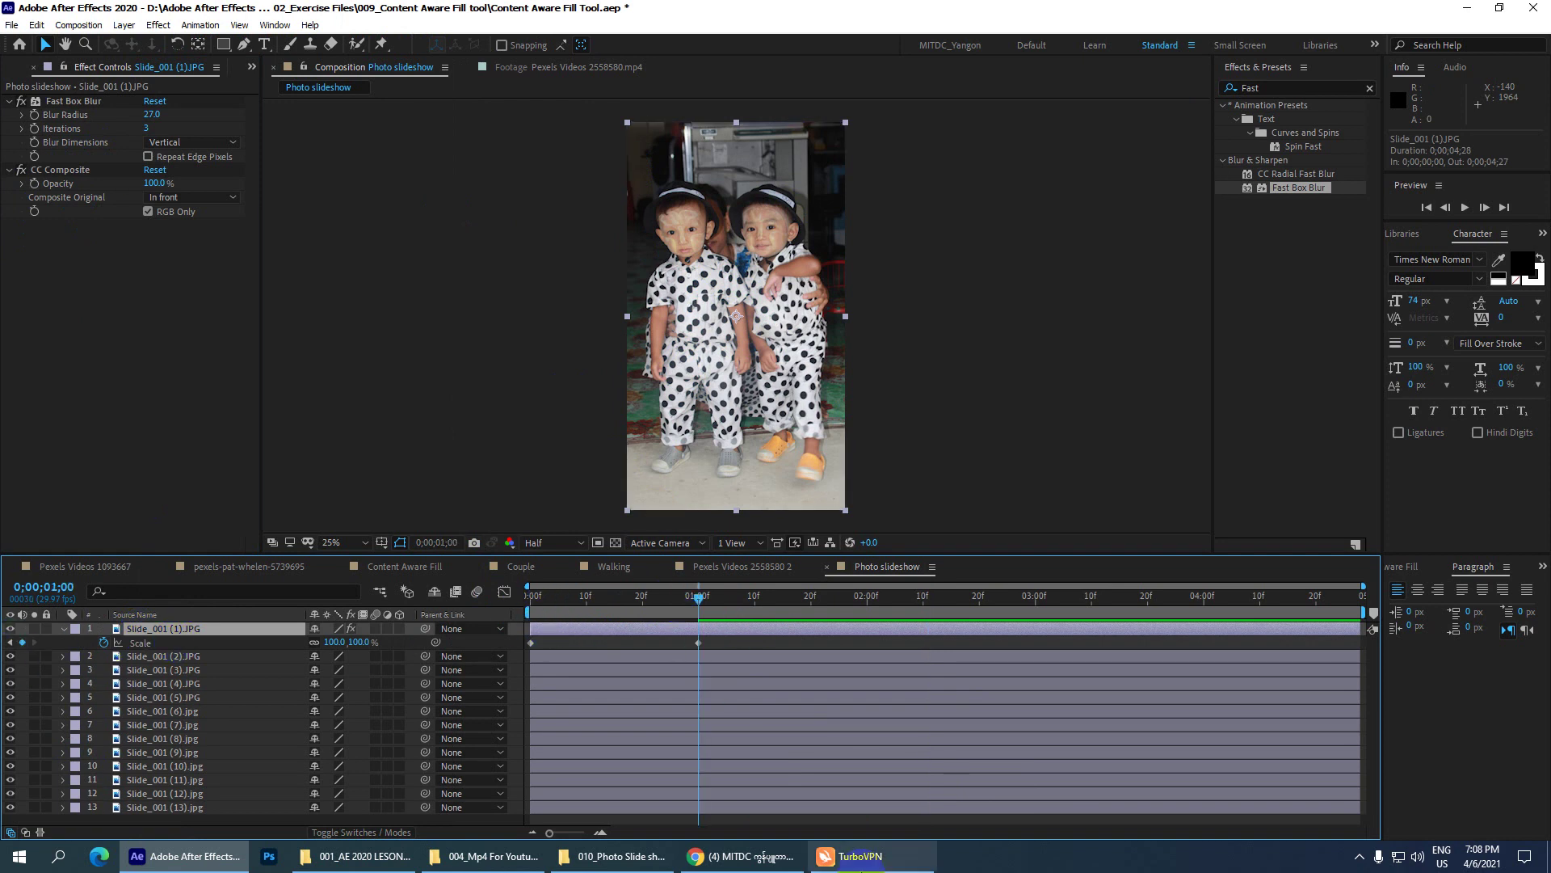
{"action": "left_click", "coordinate": [37, 171]}
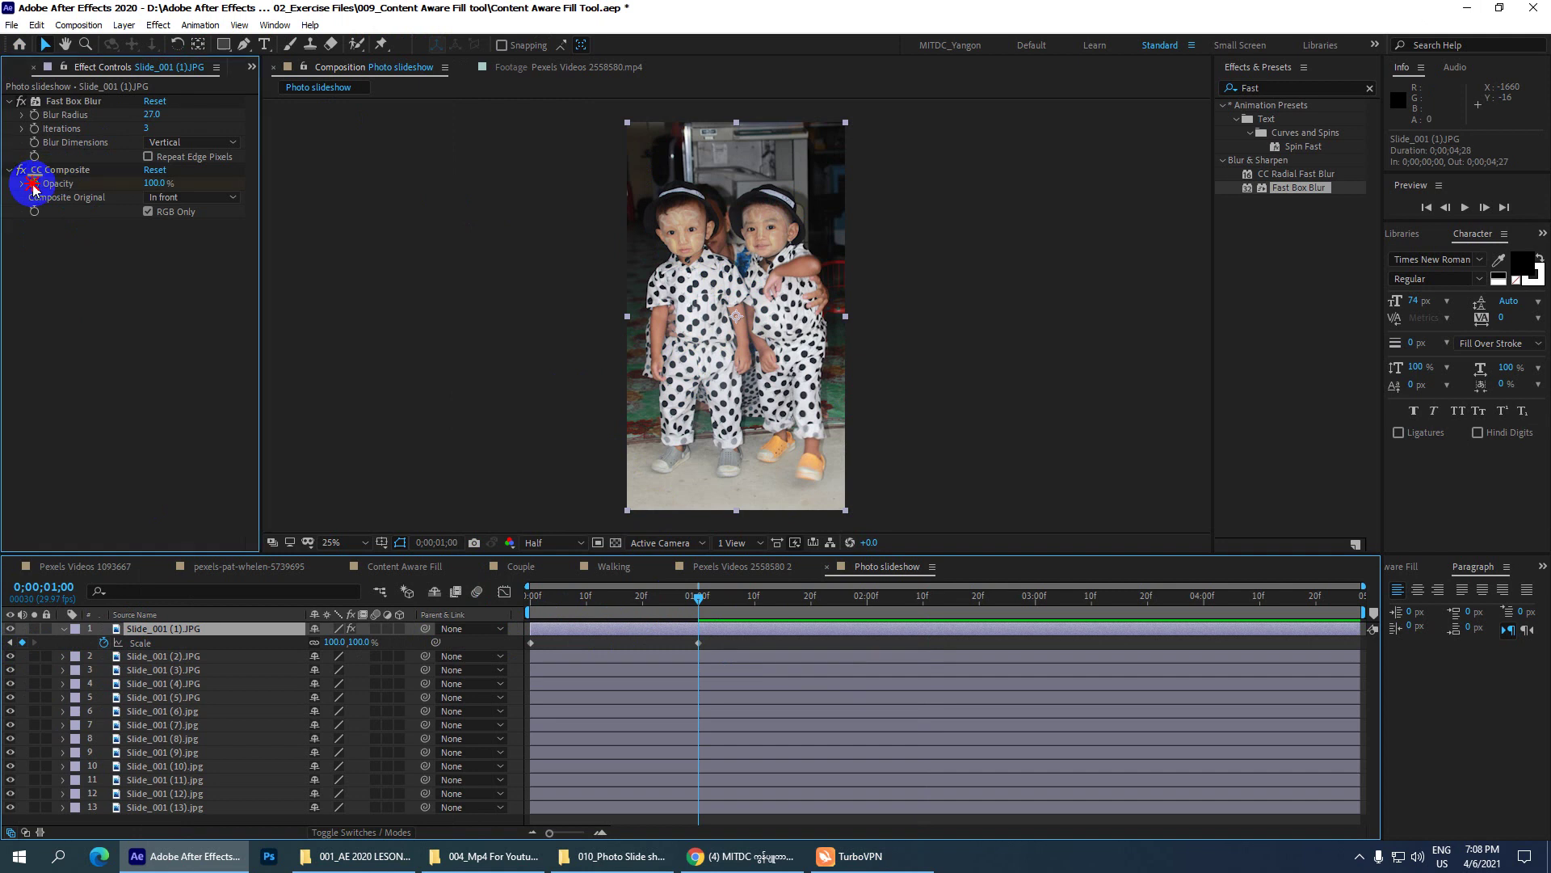
{"action": "left_click", "coordinate": [11, 642]}
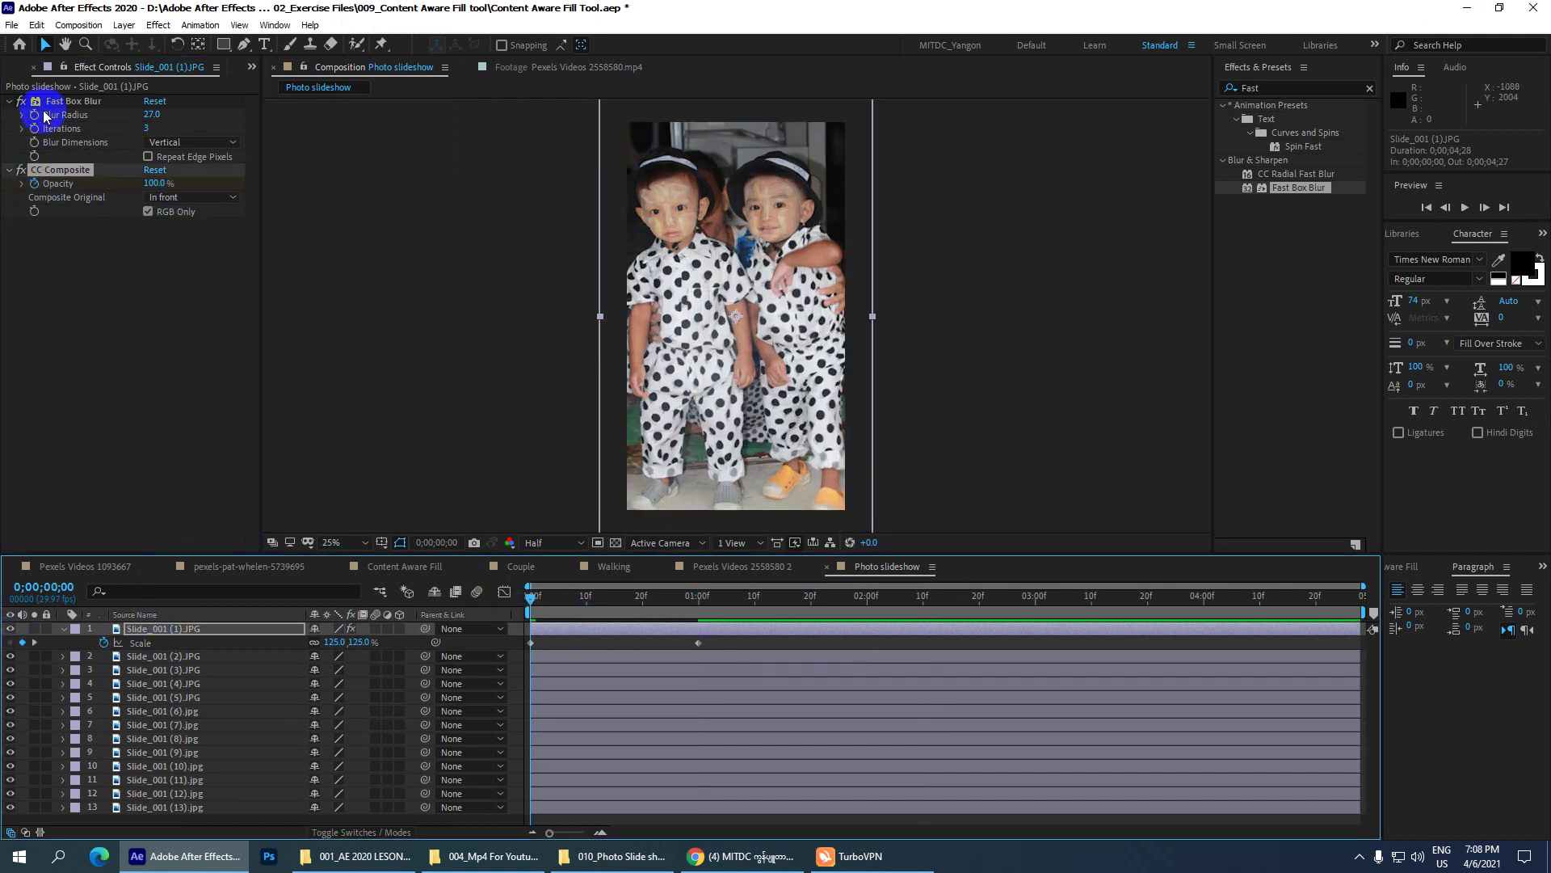
- Set CC Composite Opacity to 0 at frame zero and scrub to check the blur-to-sharp opening
{"action": "left_click", "coordinate": [155, 183]}
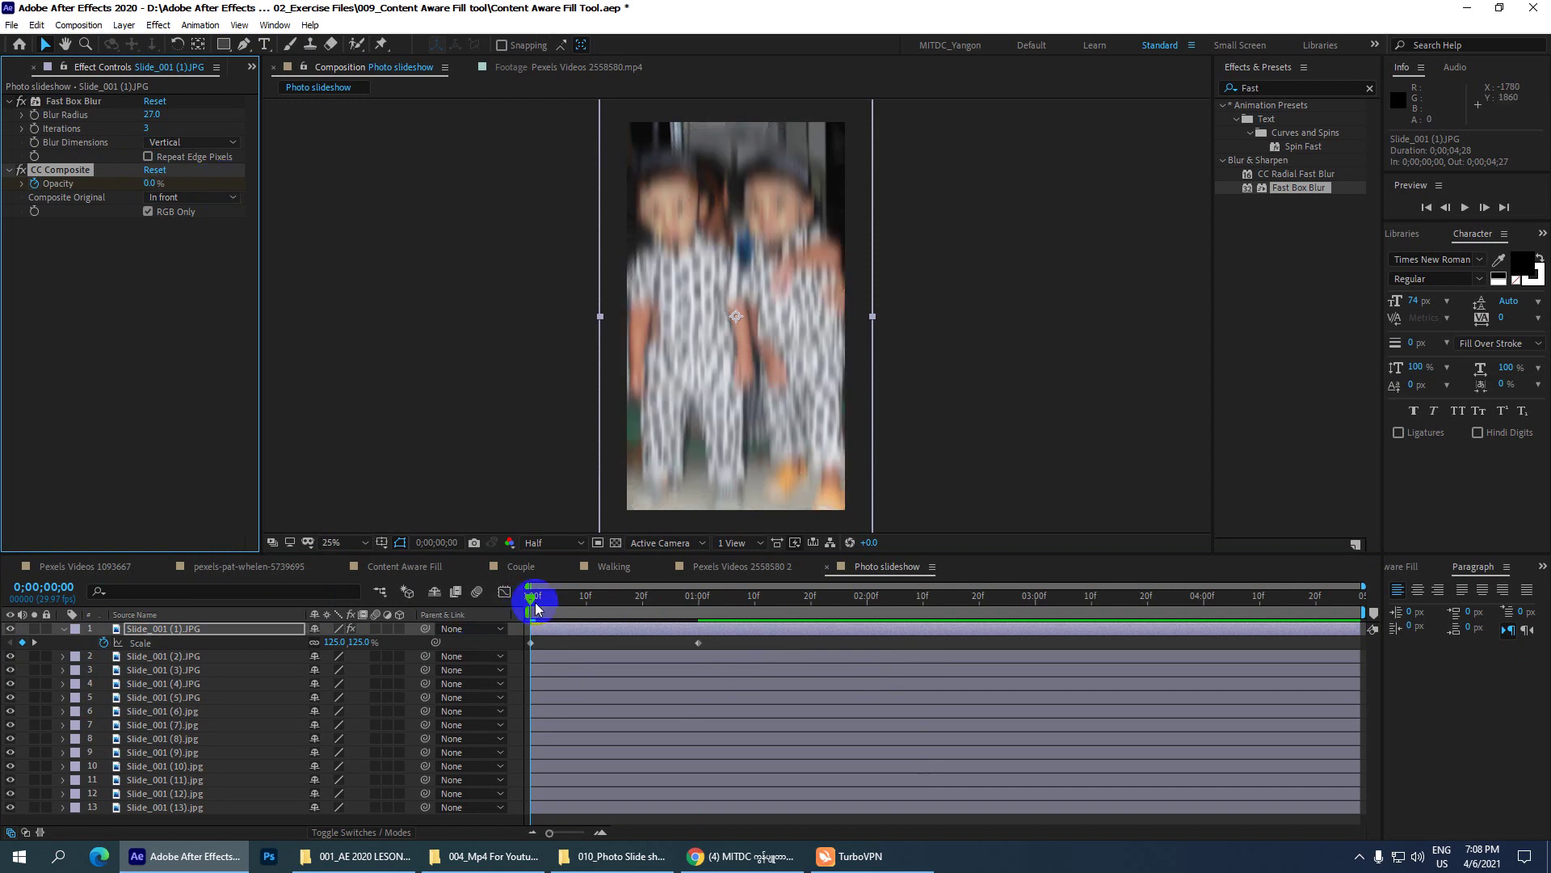
{"action": "mouse_move", "coordinate": [535, 603]}
{"action": "left_mouse_down"}
{"action": "mouse_move", "coordinate": [560, 601]}
{"action": "mouse_move", "coordinate": [446, 618]}
{"action": "left_mouse_up"}
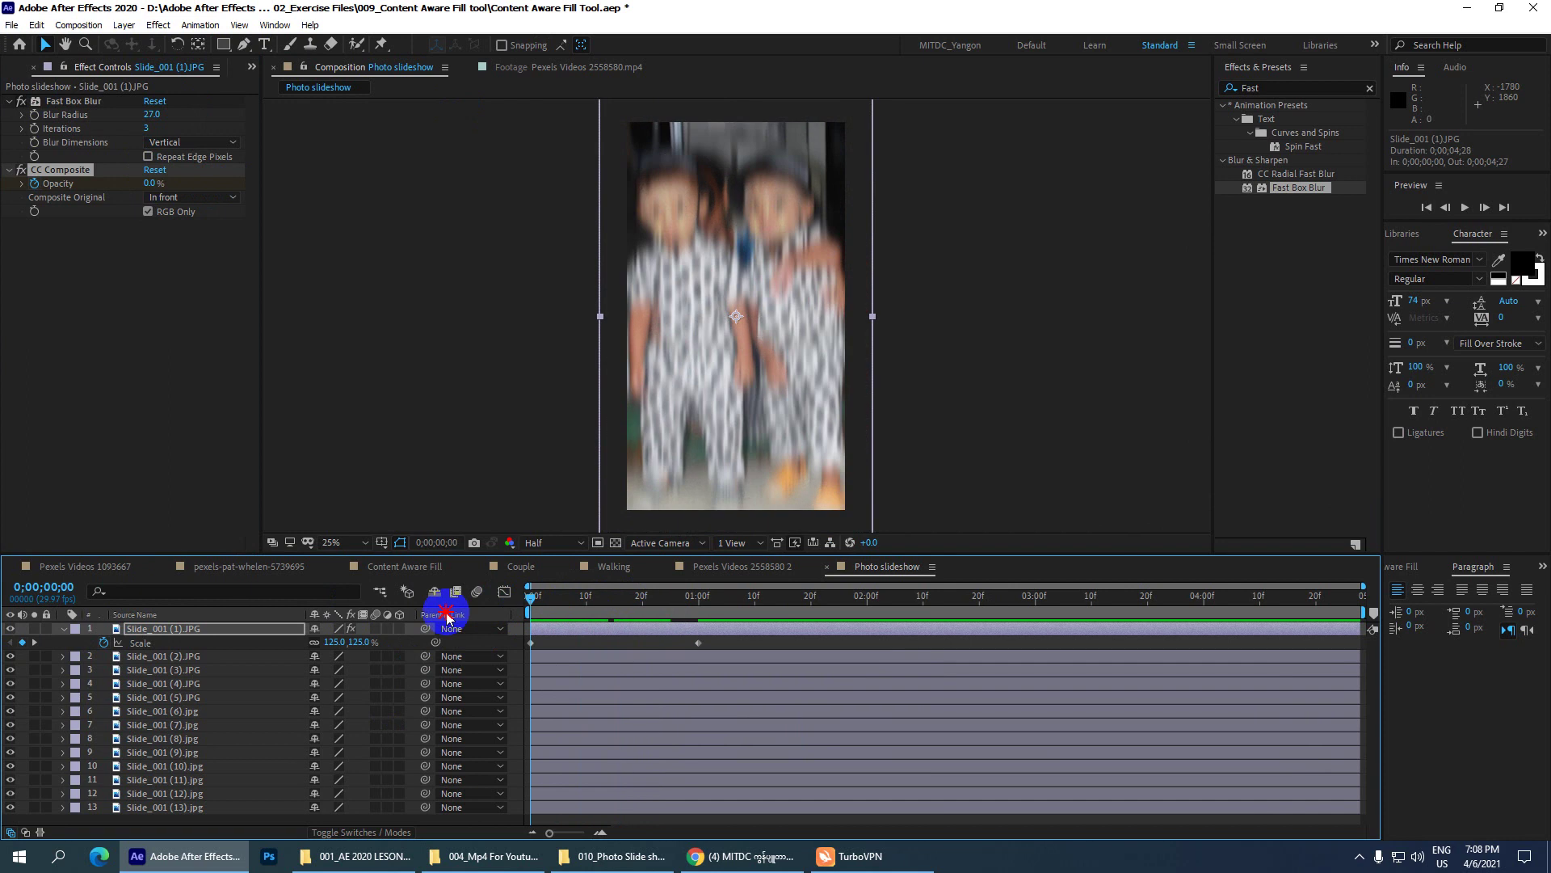
{"action": "left_click_drag", "start_coordinate": [447, 618], "coordinate": [693, 622]}
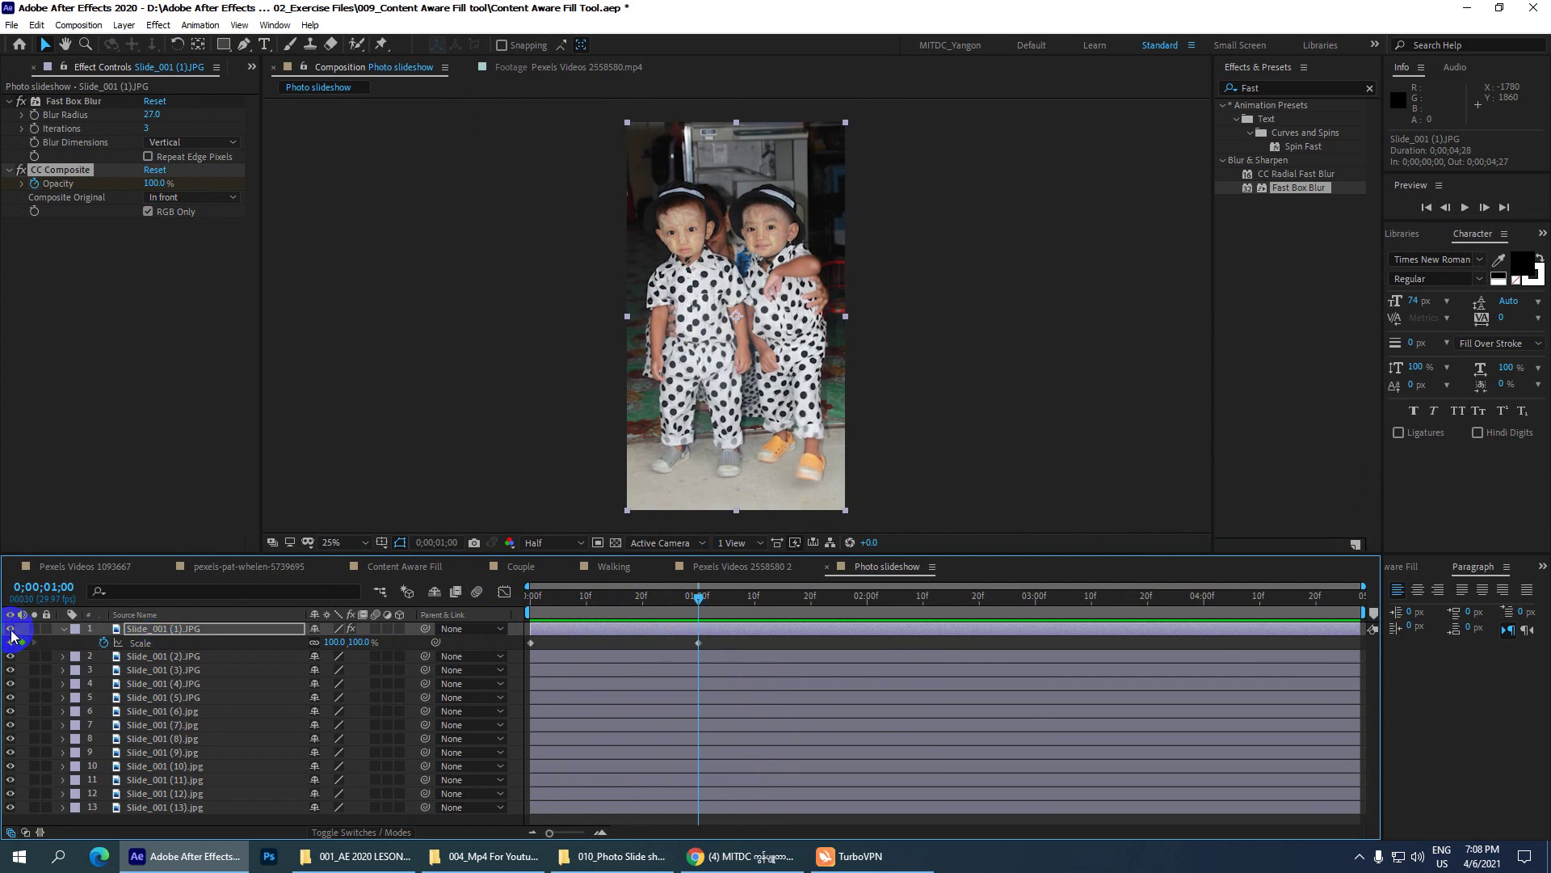
{"action": "left_click", "coordinate": [11, 629]}
{"action": "left_click", "coordinate": [10, 629]}
{"action": "left_click_drag", "start_coordinate": [696, 595], "coordinate": [474, 596]}
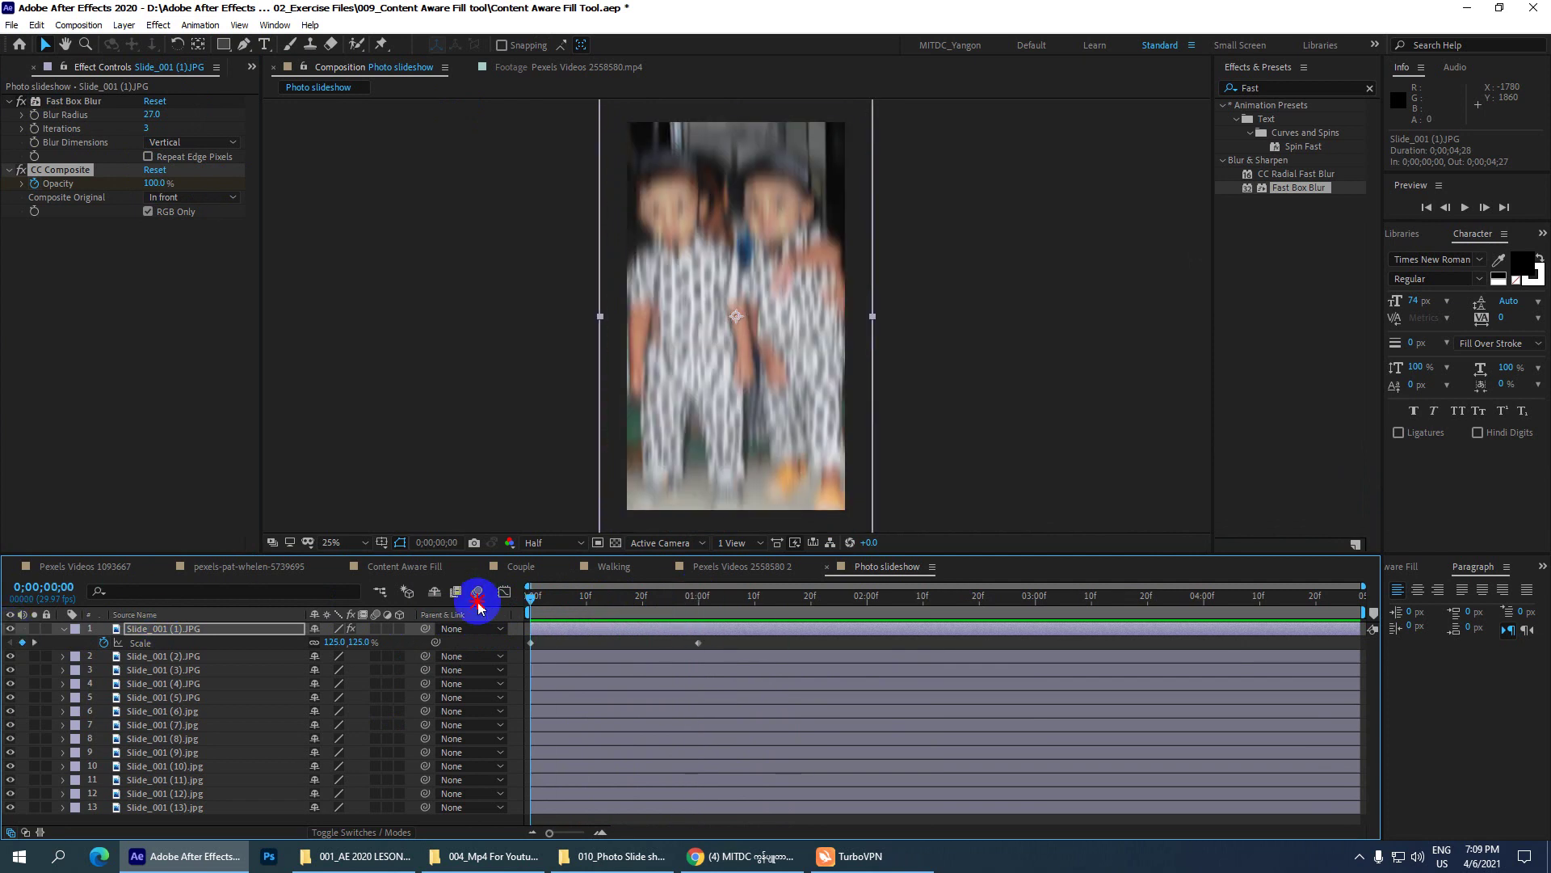
- Reveal the first slide's keyframed properties with U
{"action": "left_click", "coordinate": [162, 634]}
{"action": "key", "text": "u"}
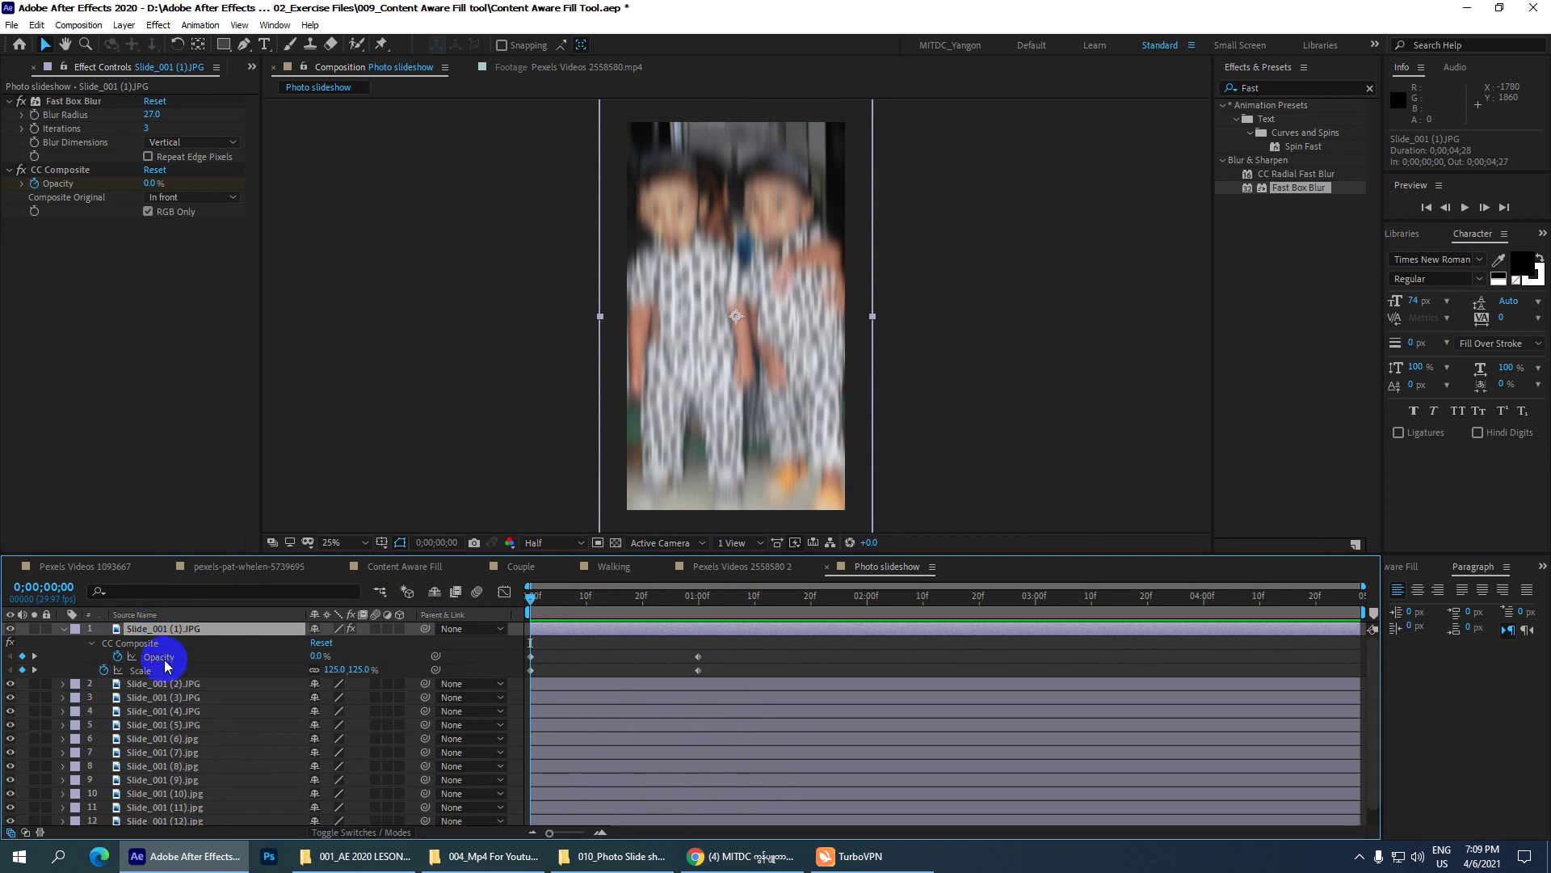
{"action": "key", "text": "u"}
{"action": "key", "text": "u"}
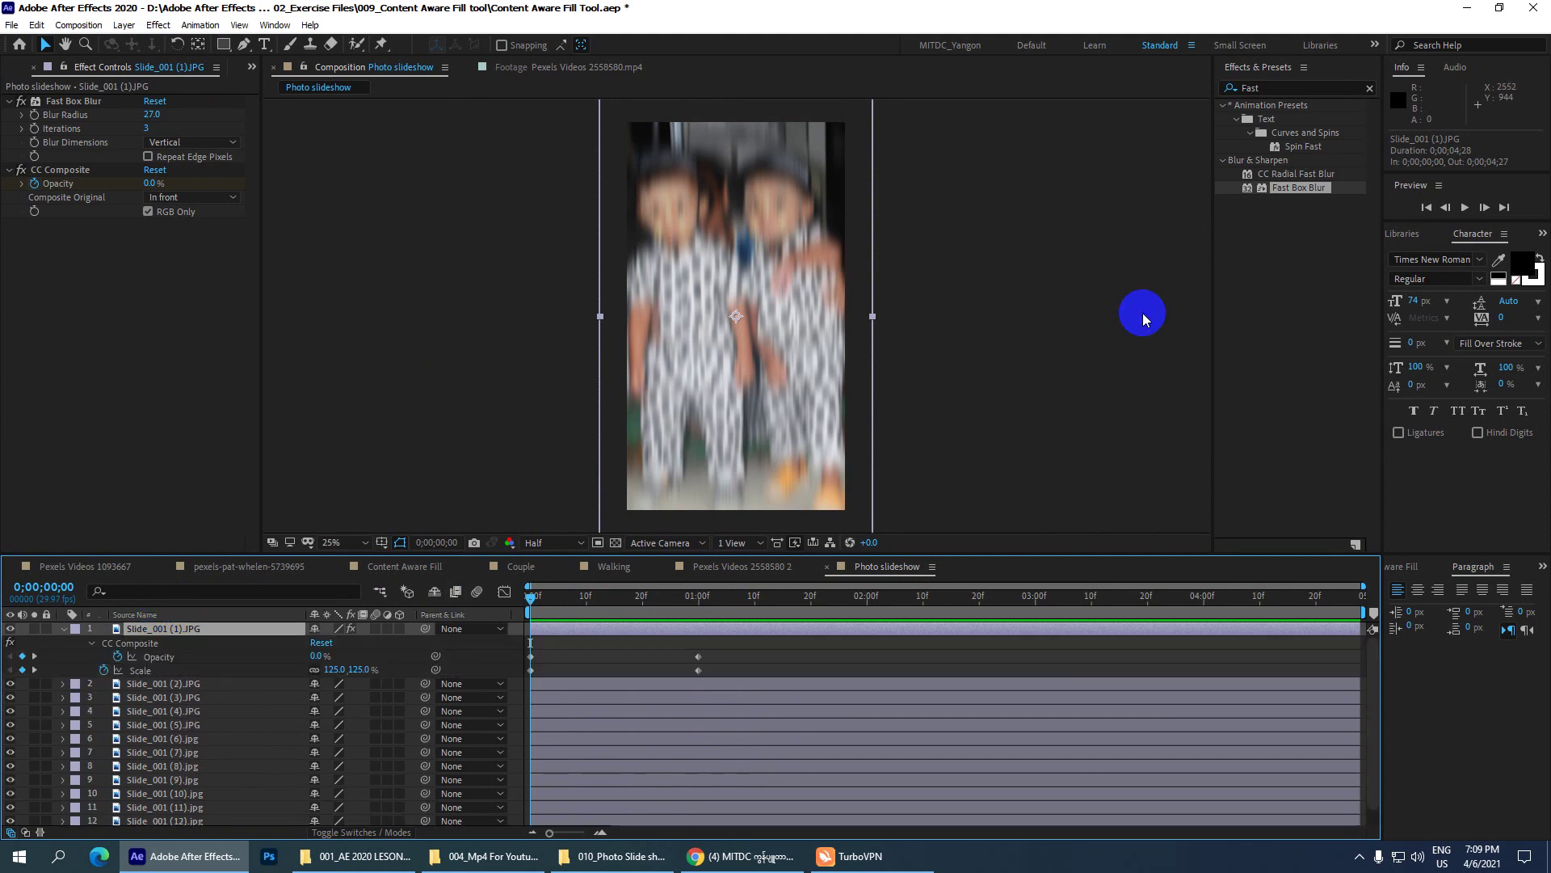
{"action": "key", "text": "u"}
{"action": "key", "text": "u"}
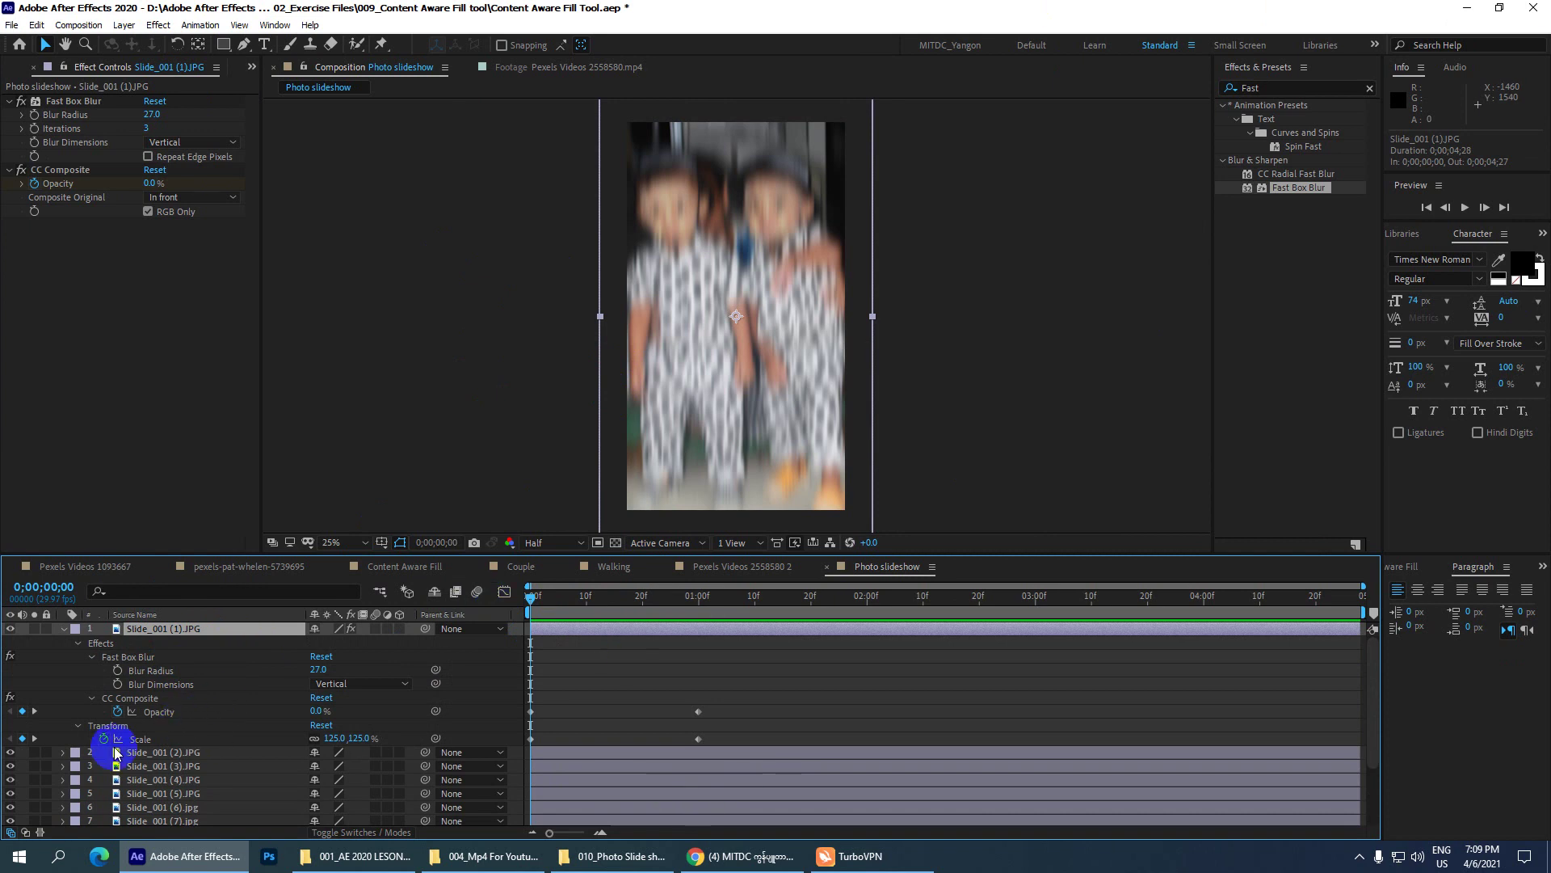
- Select Fast Box Blur with its settings, CC Composite and the Opacity keyframes, and copy them
{"action": "left_click", "coordinate": [151, 699]}
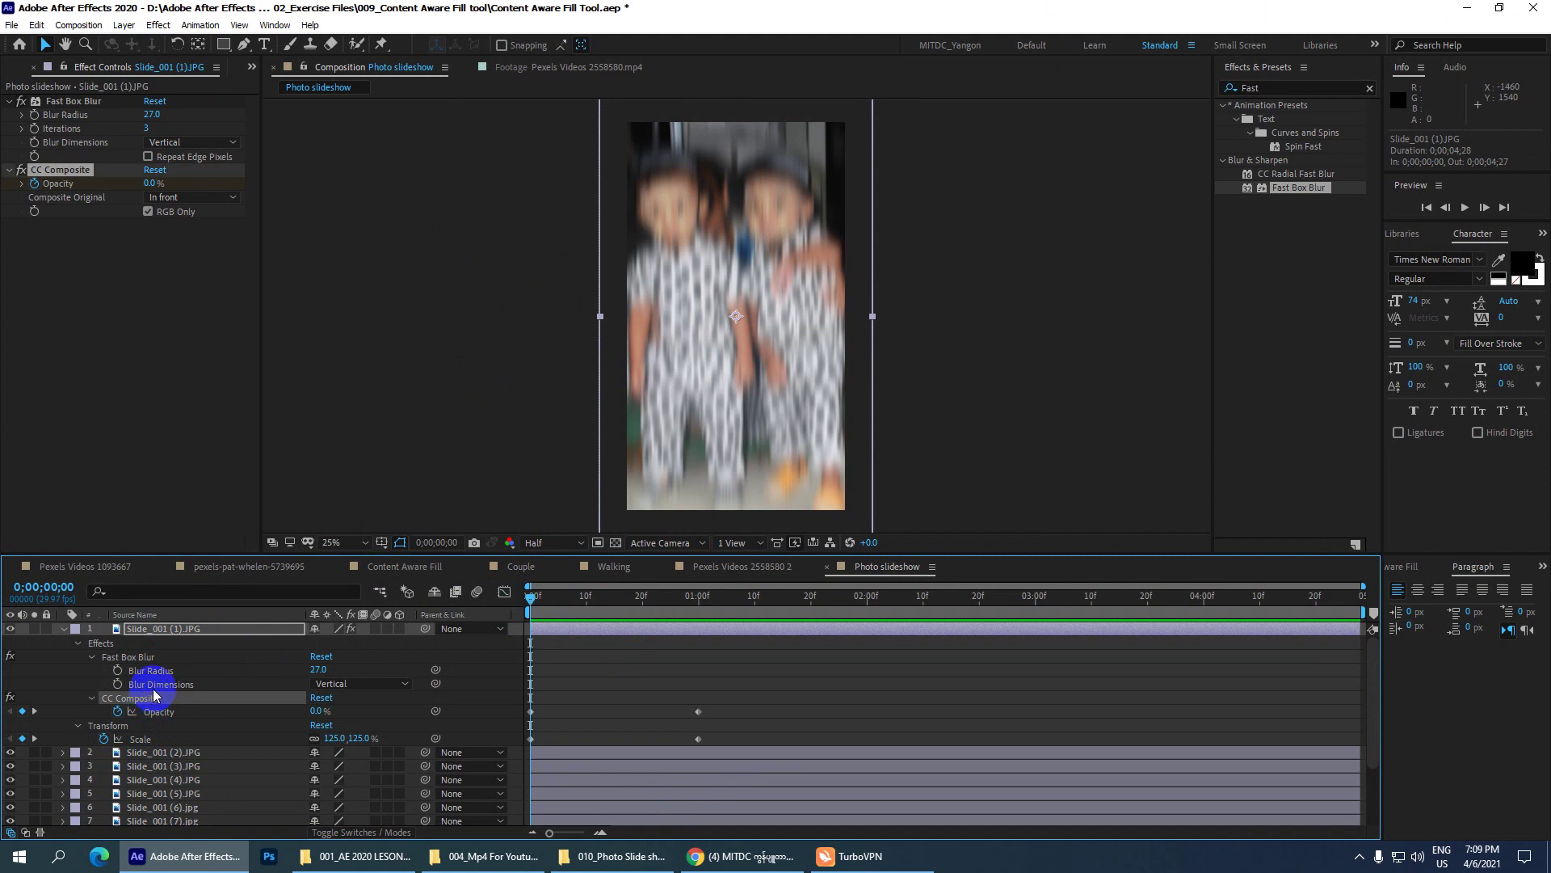
{"action": "left_click", "coordinate": [159, 712]}
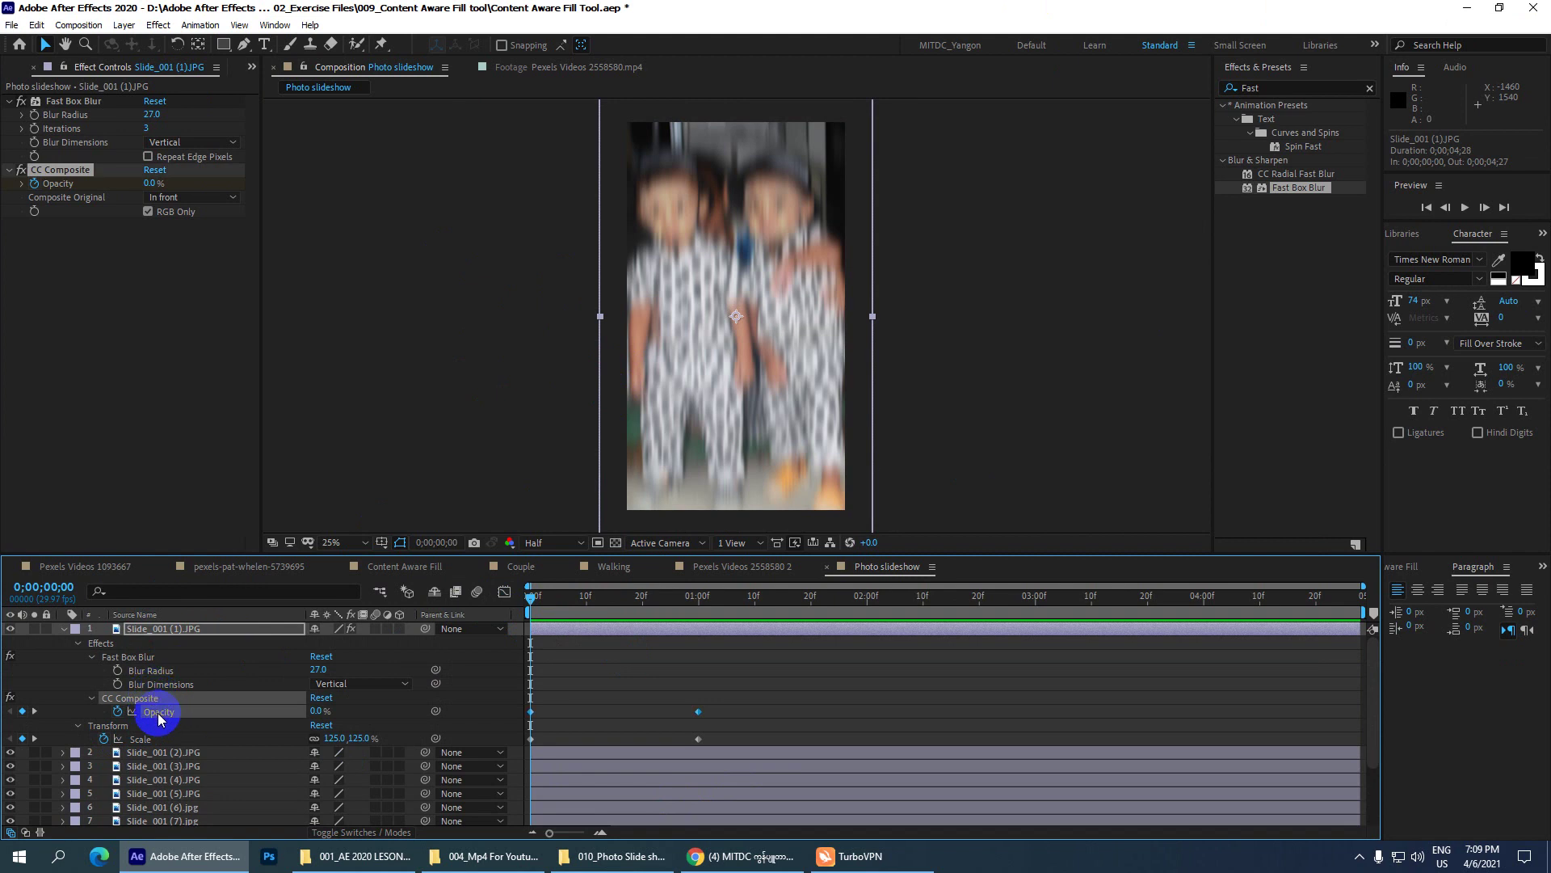
{"action": "left_click", "coordinate": [160, 685]}
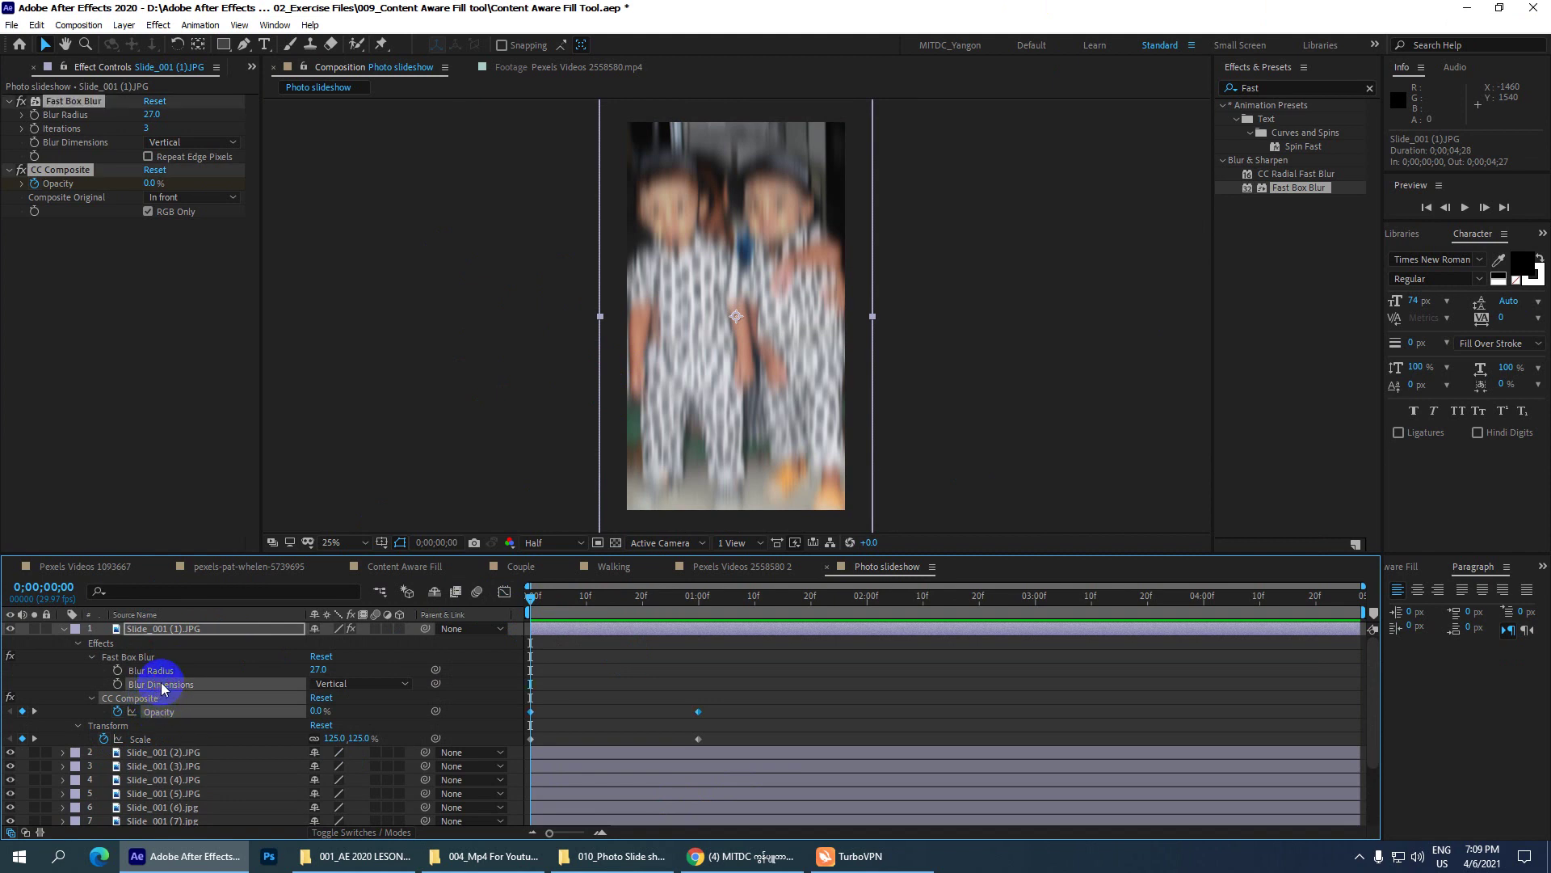
{"action": "left_click", "coordinate": [155, 662], "text": "ctrl"}
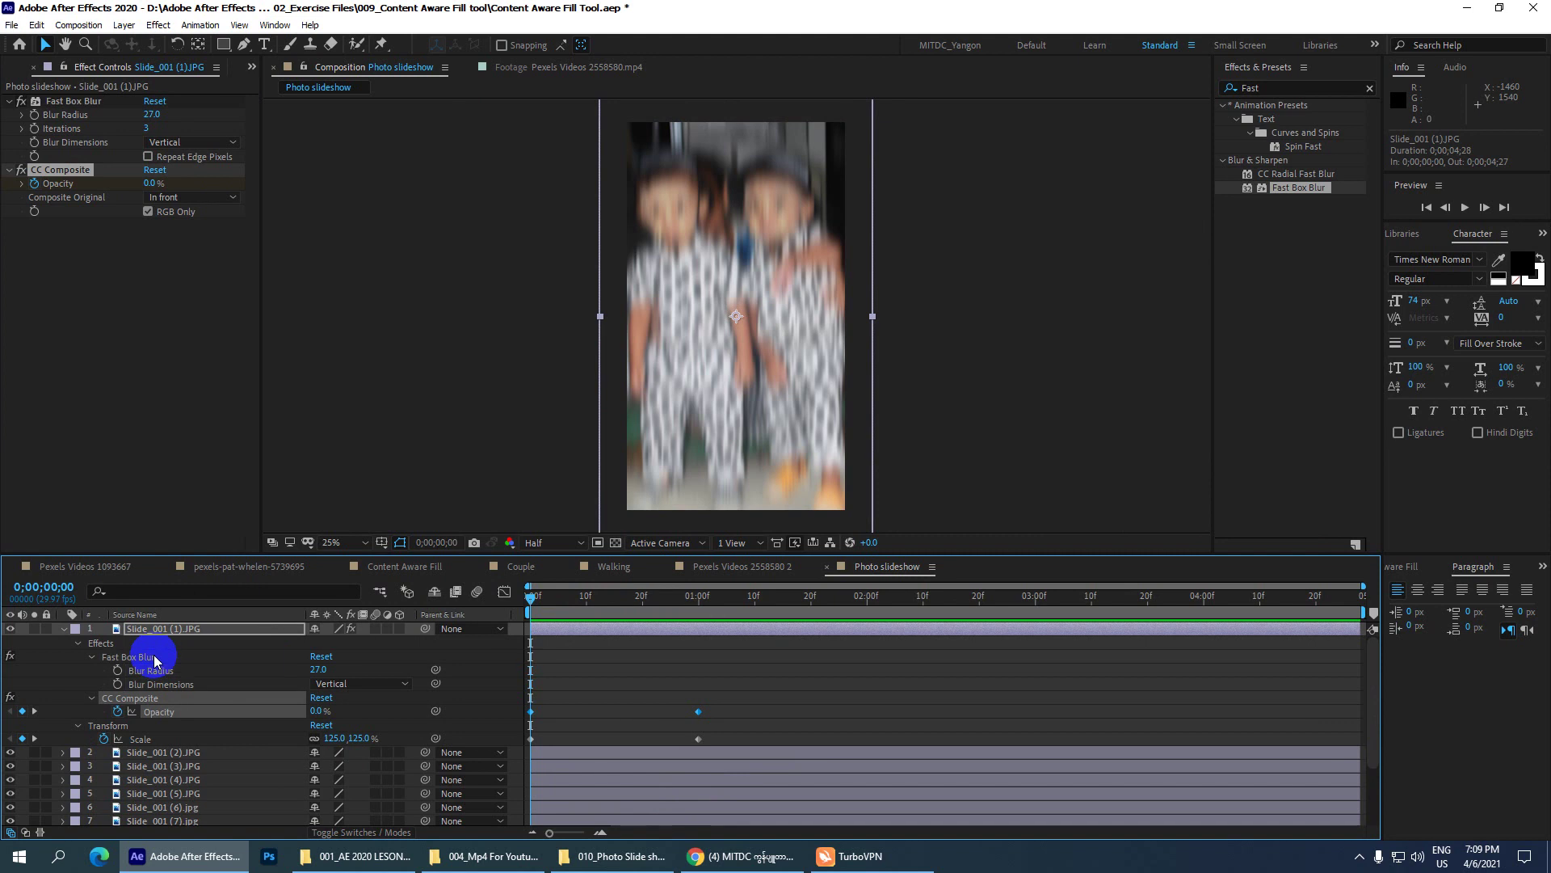
{"action": "left_click", "coordinate": [156, 662]}
{"action": "left_click", "coordinate": [159, 671]}
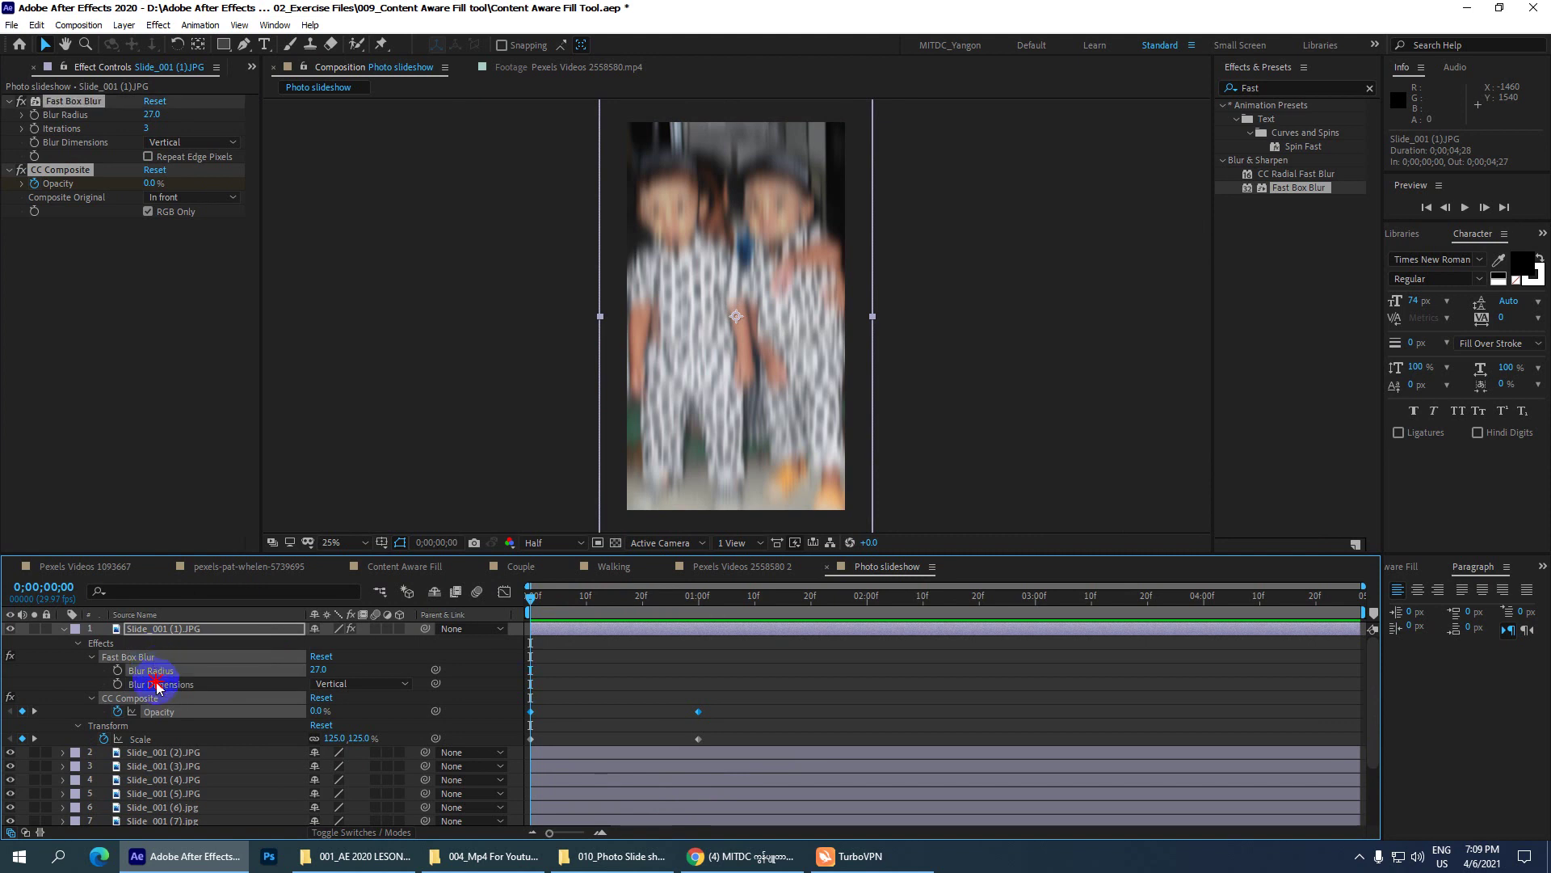
{"action": "left_click", "coordinate": [157, 684], "text": "shift"}
{"action": "left_click", "coordinate": [34, 25]}
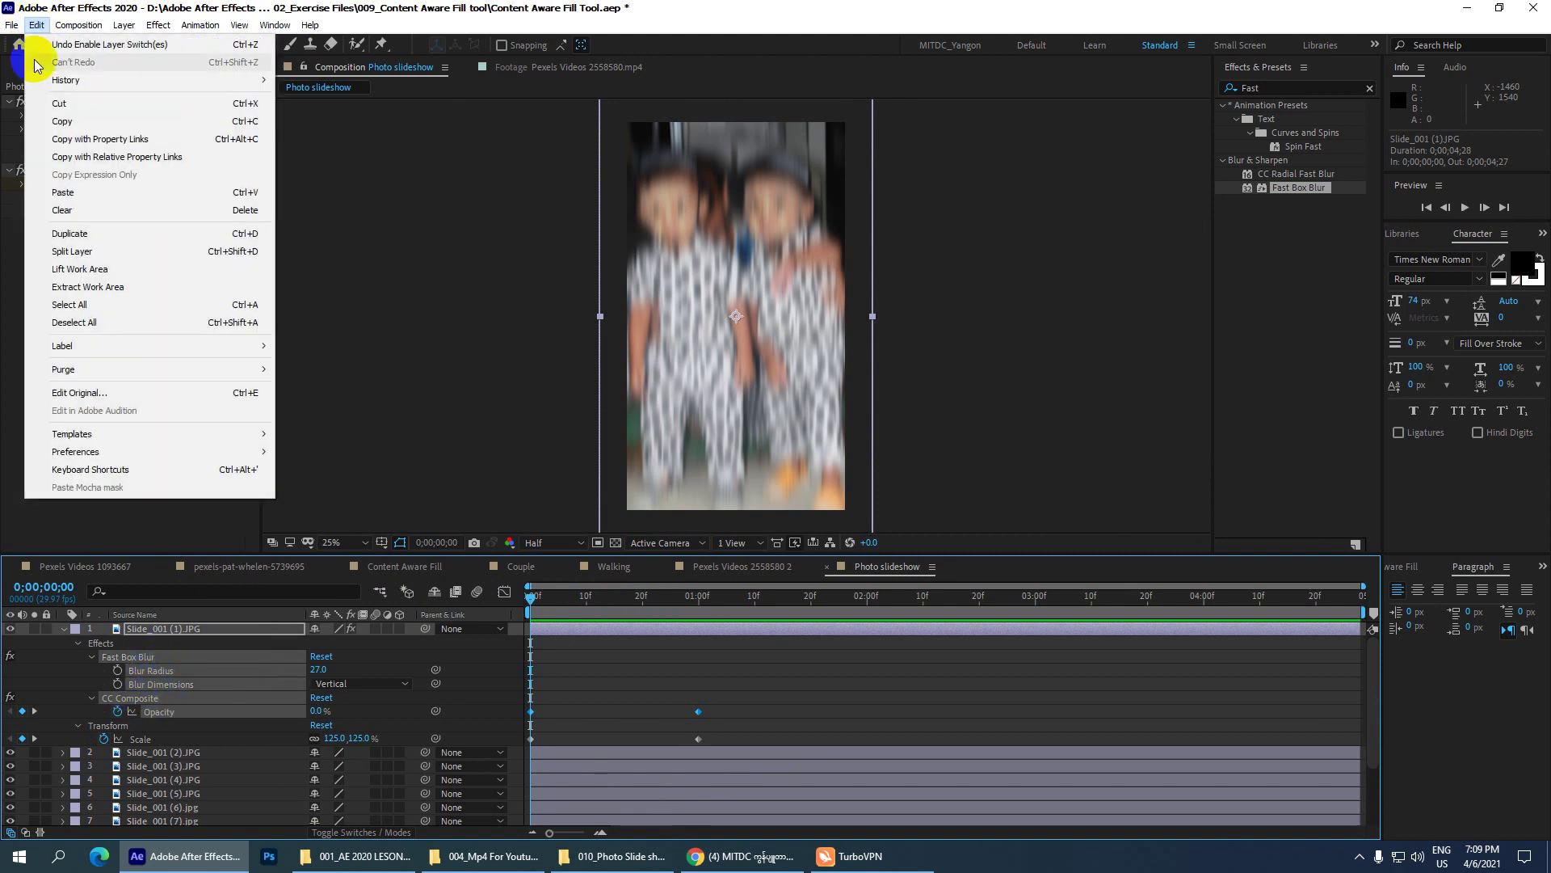
{"action": "left_click", "coordinate": [74, 118]}
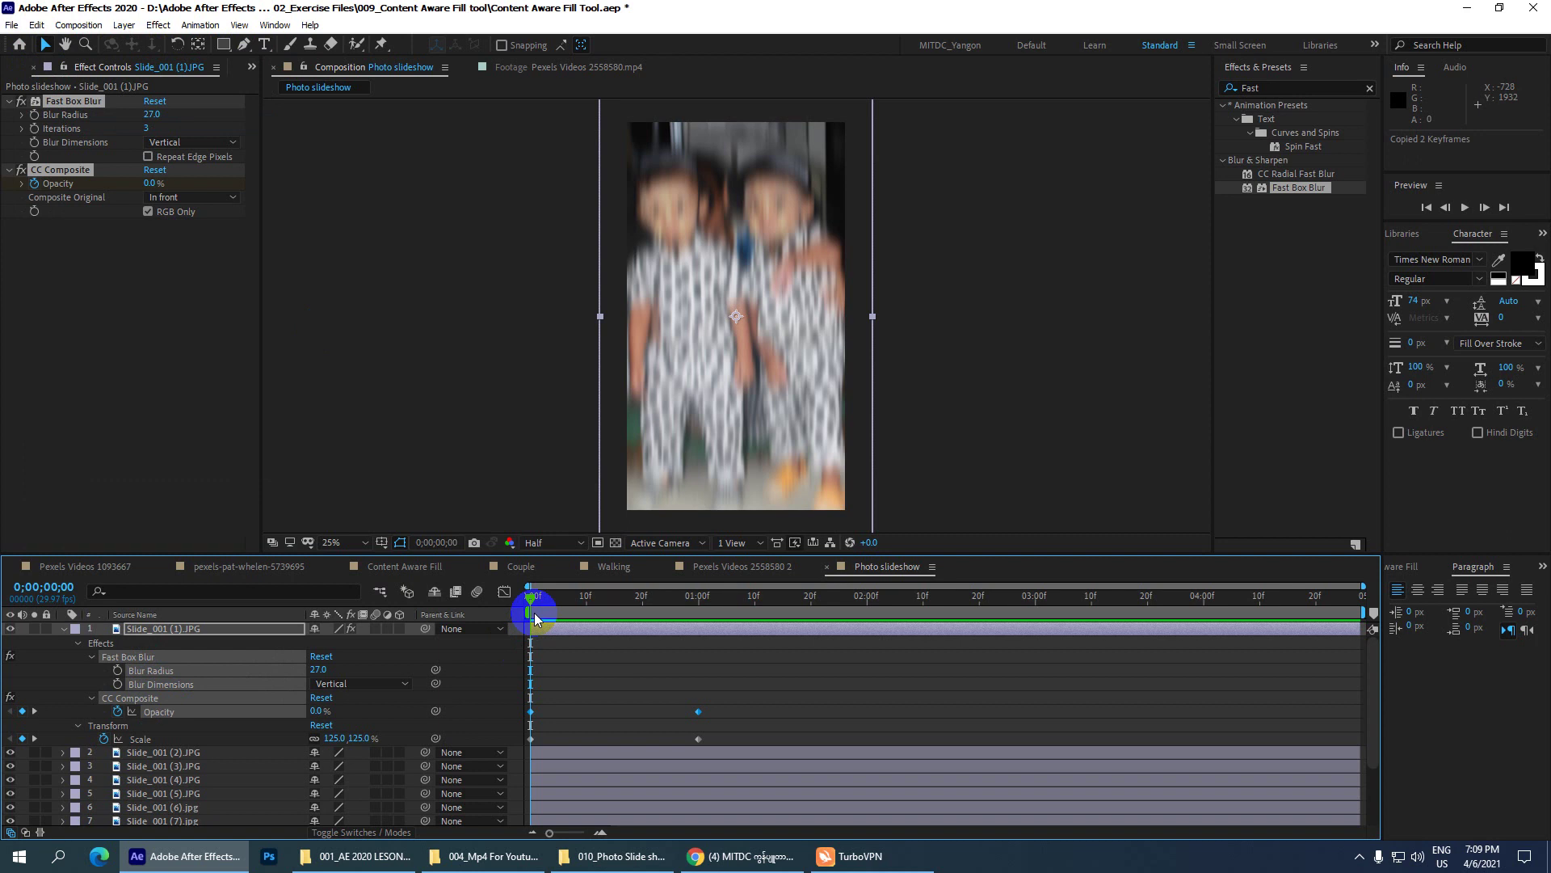
- Paste slide 1's blur effects and Opacity keyframes onto all the other slide layers
{"action": "left_click", "coordinate": [64, 629]}
{"action": "left_click", "coordinate": [167, 814]}
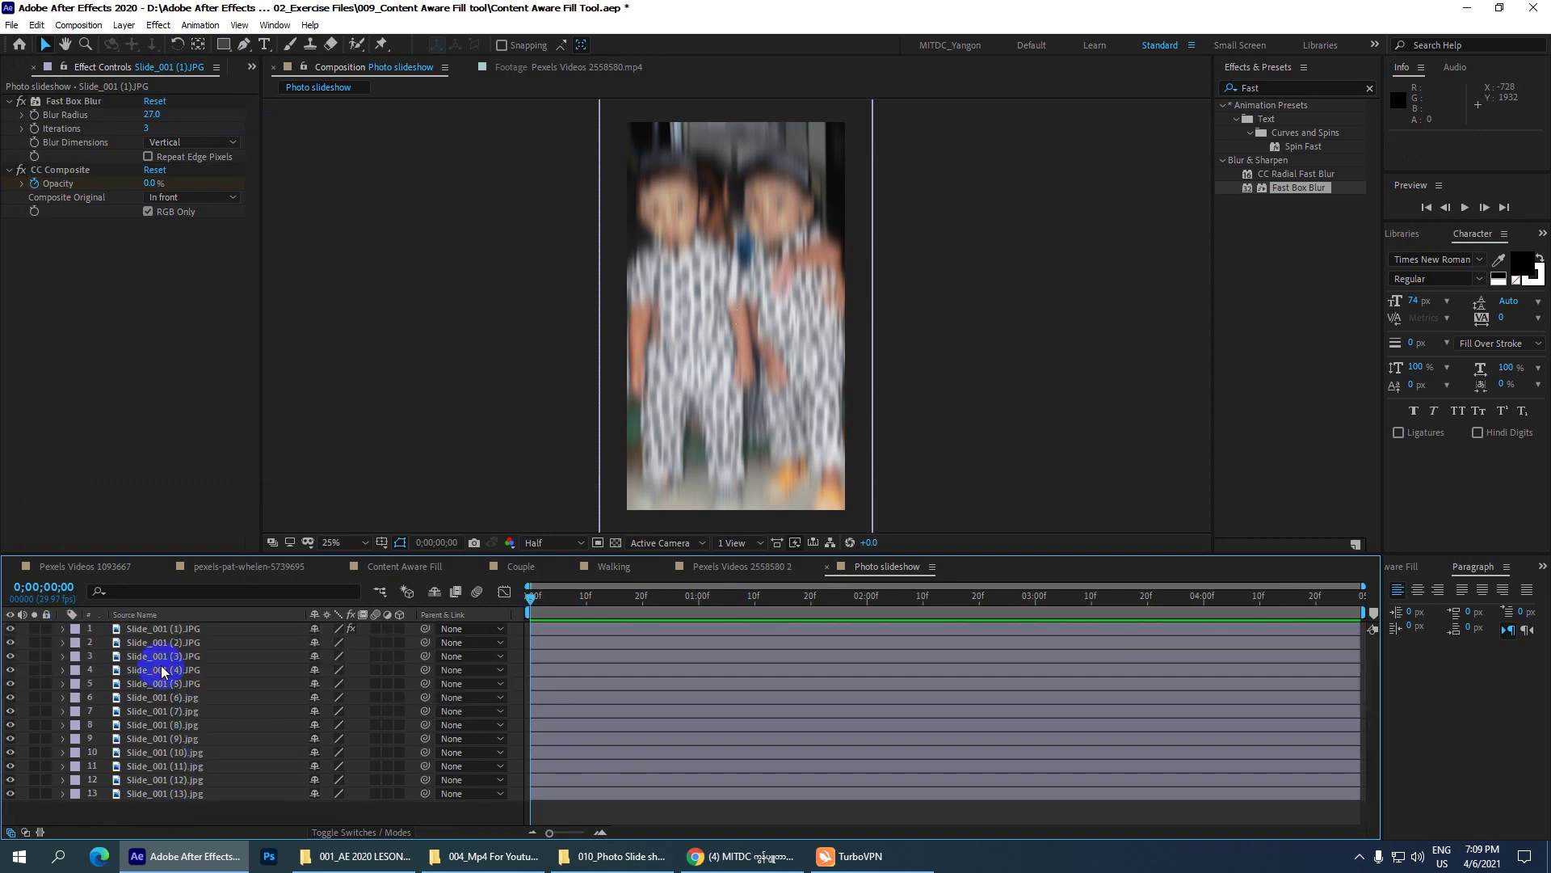
{"action": "left_click_drag", "start_coordinate": [154, 811], "coordinate": [161, 644]}
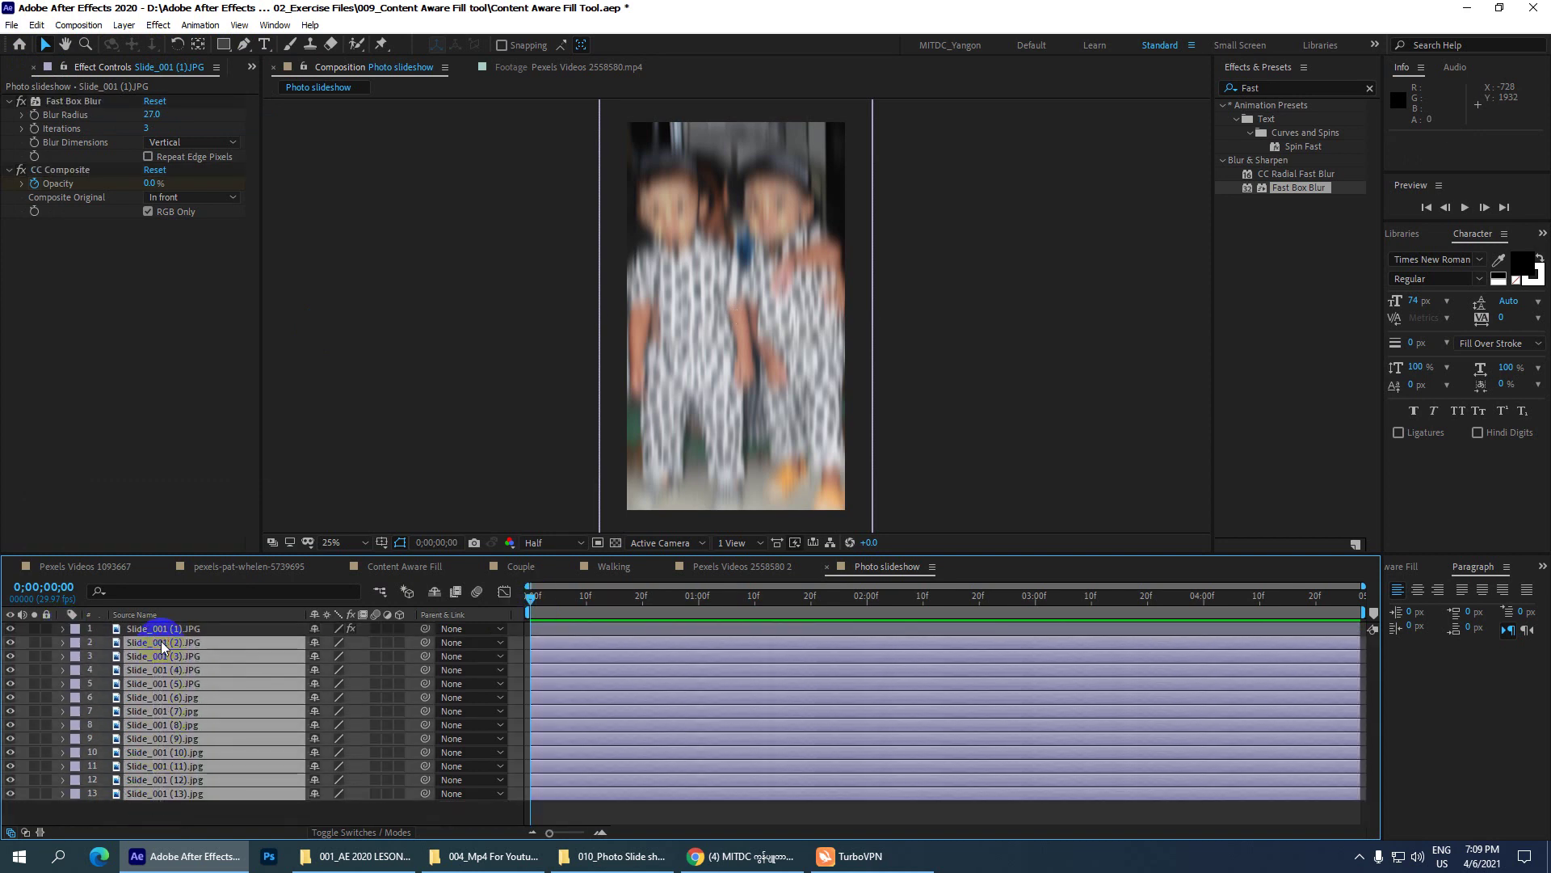
{"action": "left_click", "coordinate": [36, 25]}
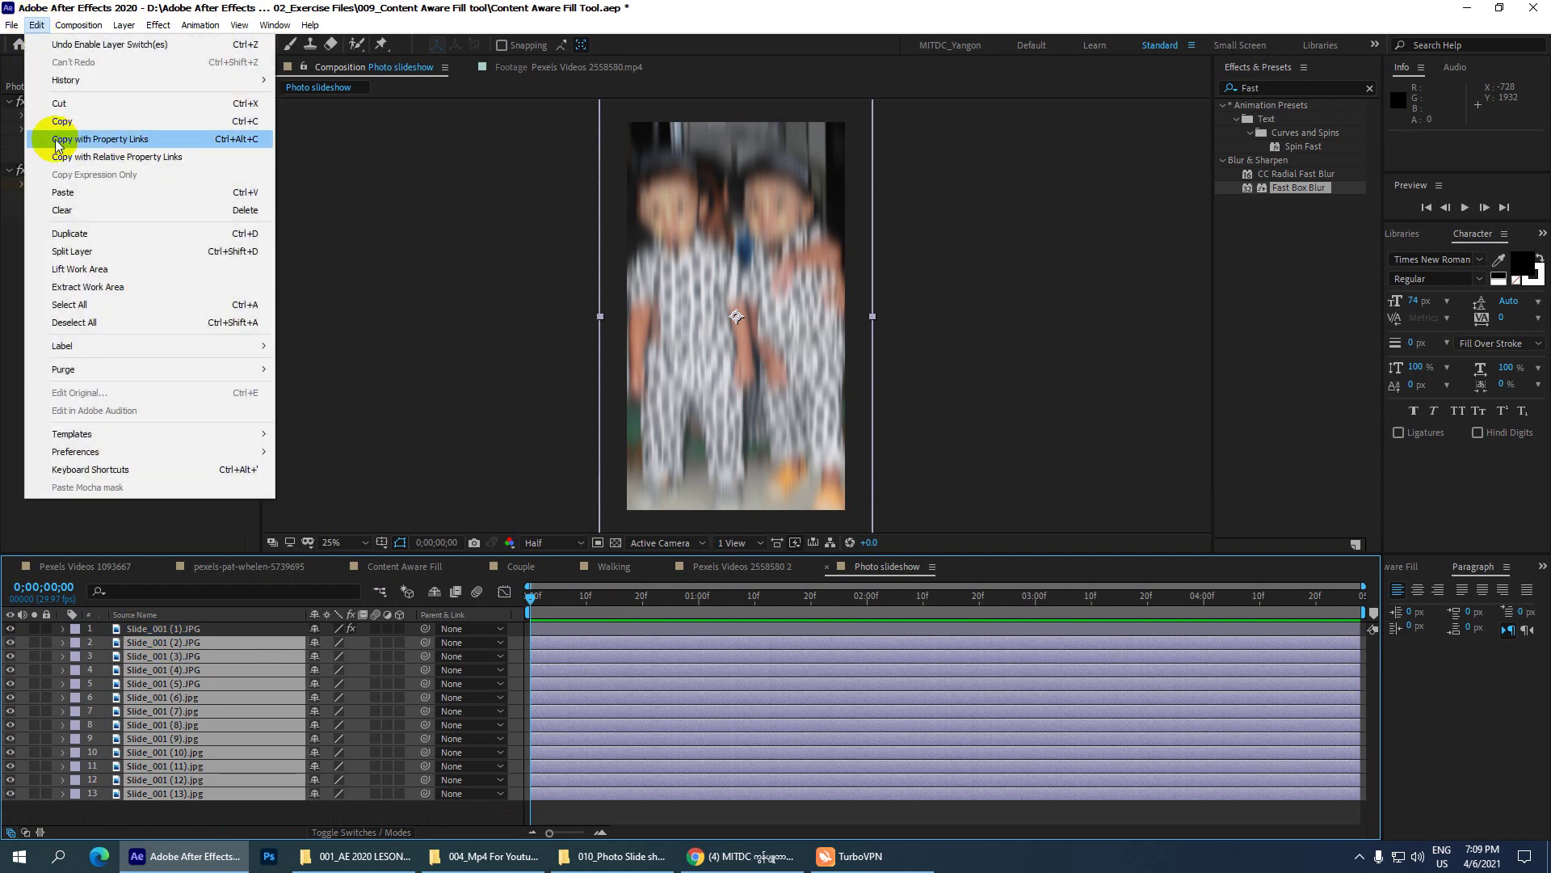
{"action": "left_click", "coordinate": [78, 198]}
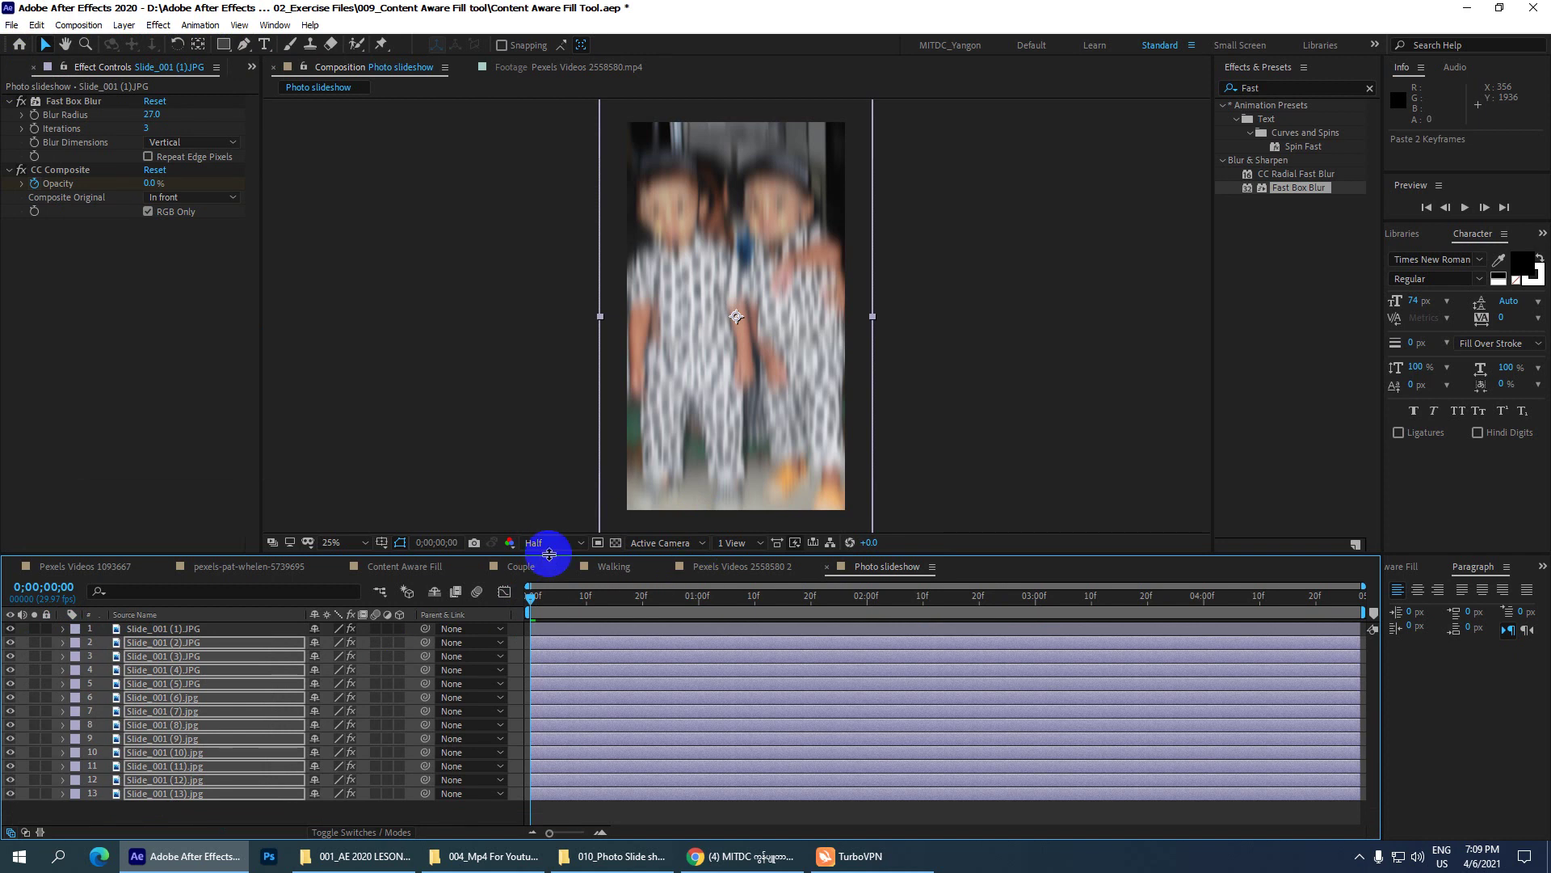
- Scrub to preview the pasted blur and set the viewer resolution to Quarter
{"action": "mouse_move", "coordinate": [533, 598]}
{"action": "left_mouse_down"}
{"action": "mouse_move", "coordinate": [631, 592]}
{"action": "mouse_move", "coordinate": [495, 583]}
{"action": "left_mouse_up"}
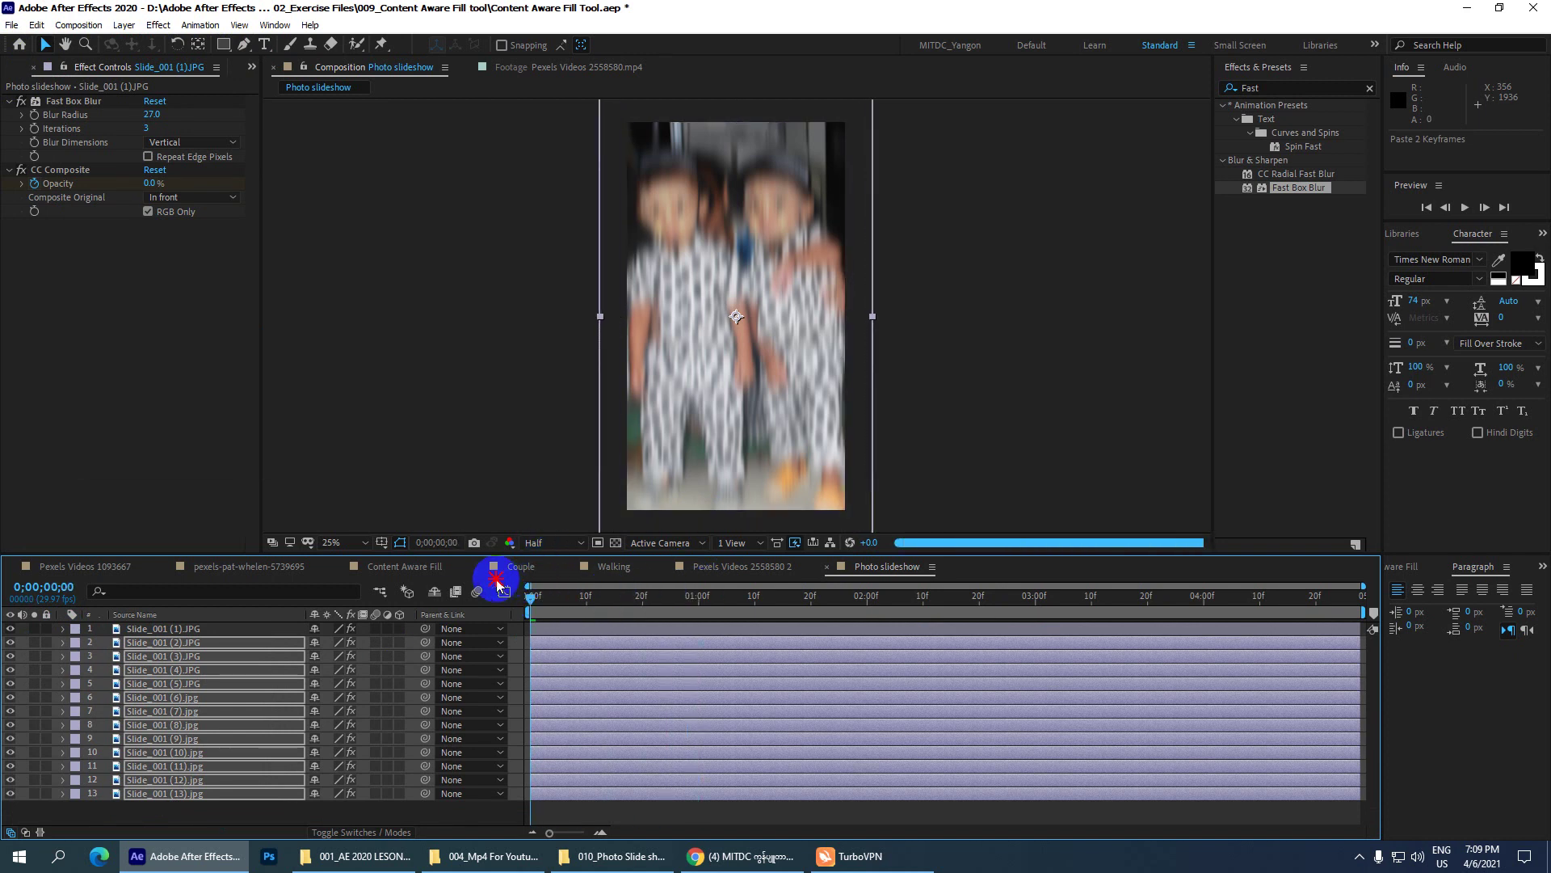
{"action": "left_click", "coordinate": [546, 558]}
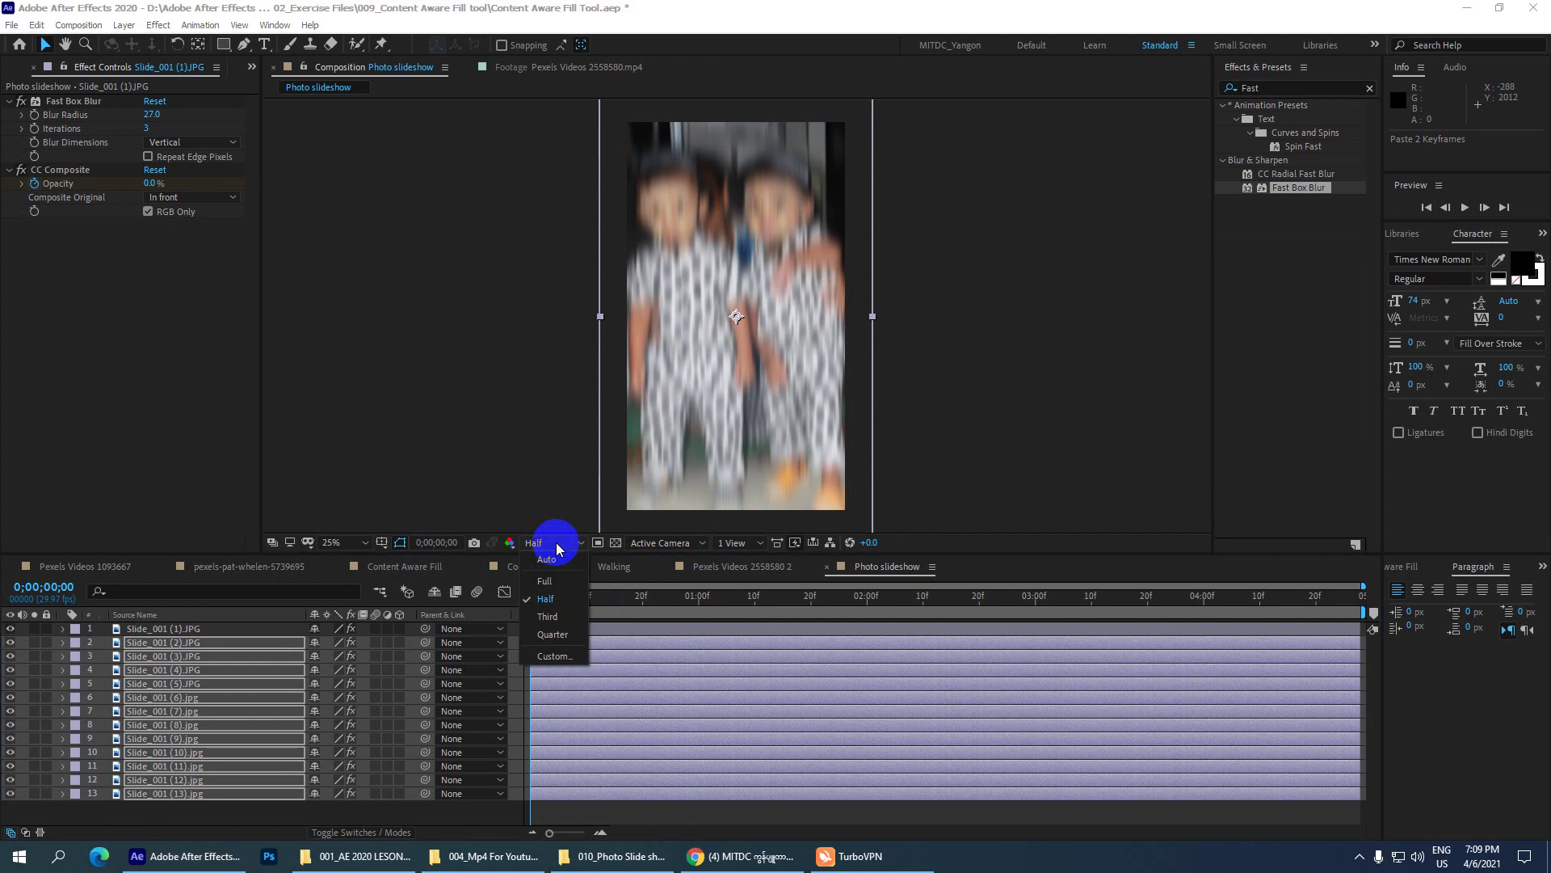
{"action": "left_click", "coordinate": [558, 630]}
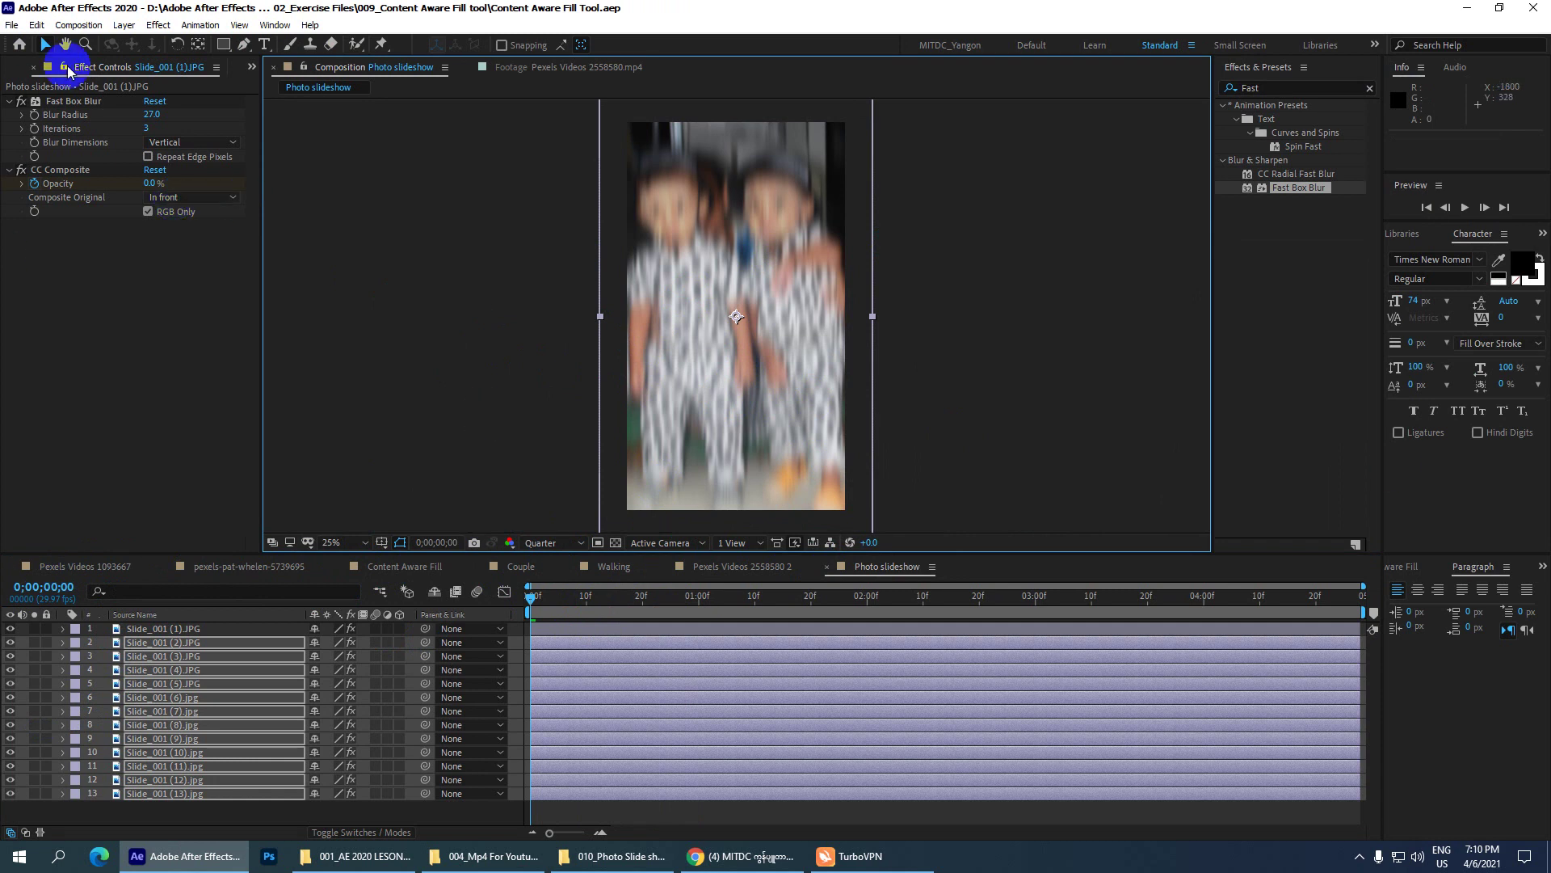
- Collapse the Image_1080x1920 folder in the Project panel and step the timeline forward one frame
{"action": "left_click", "coordinate": [18, 67]}
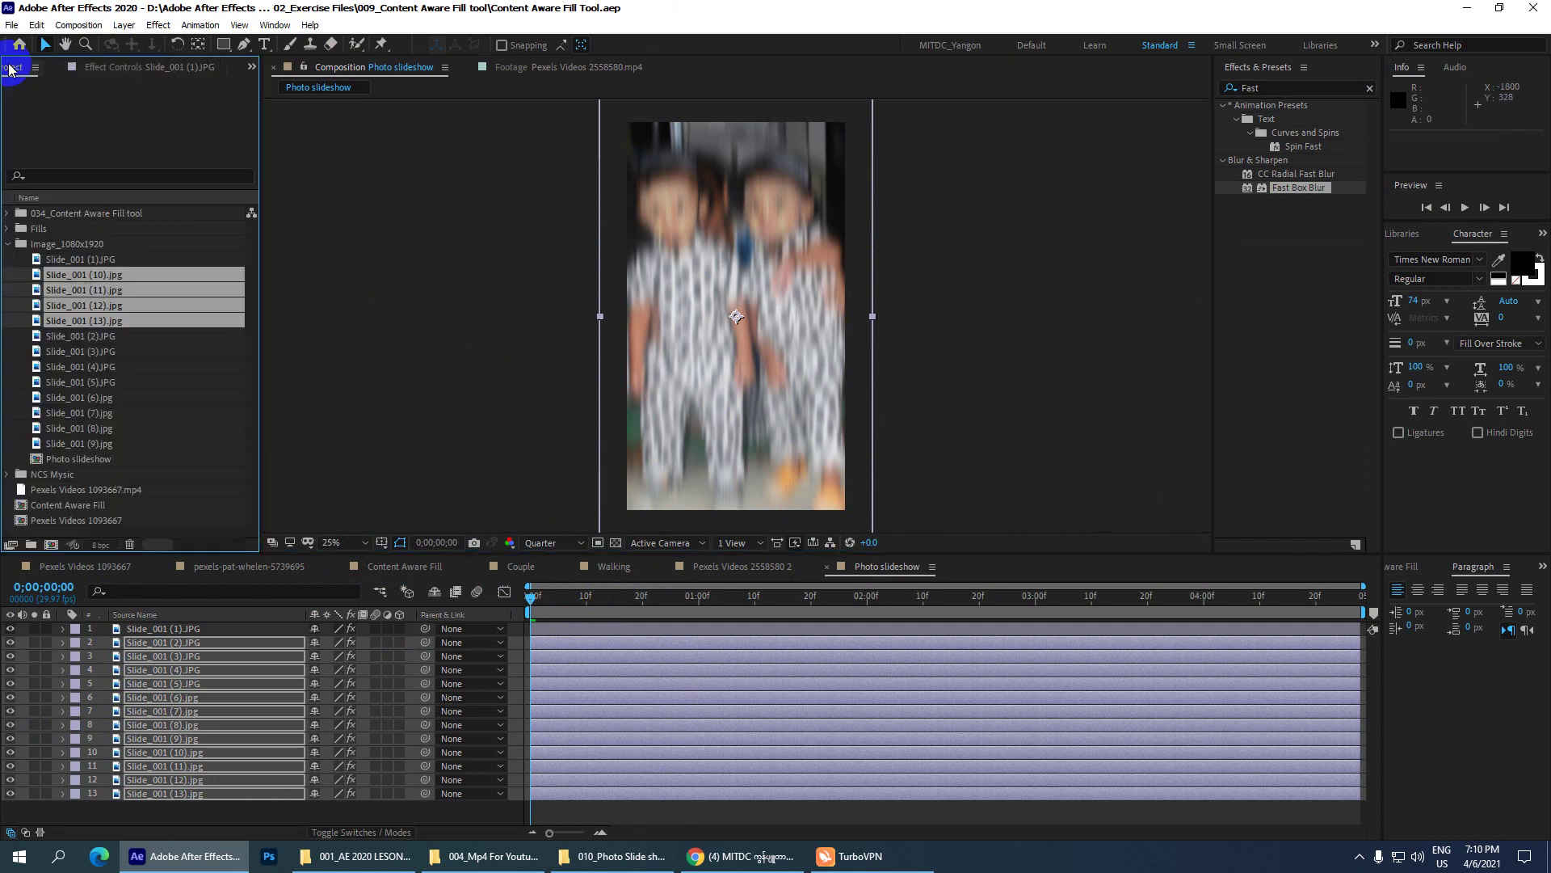
{"action": "left_click", "coordinate": [8, 245]}
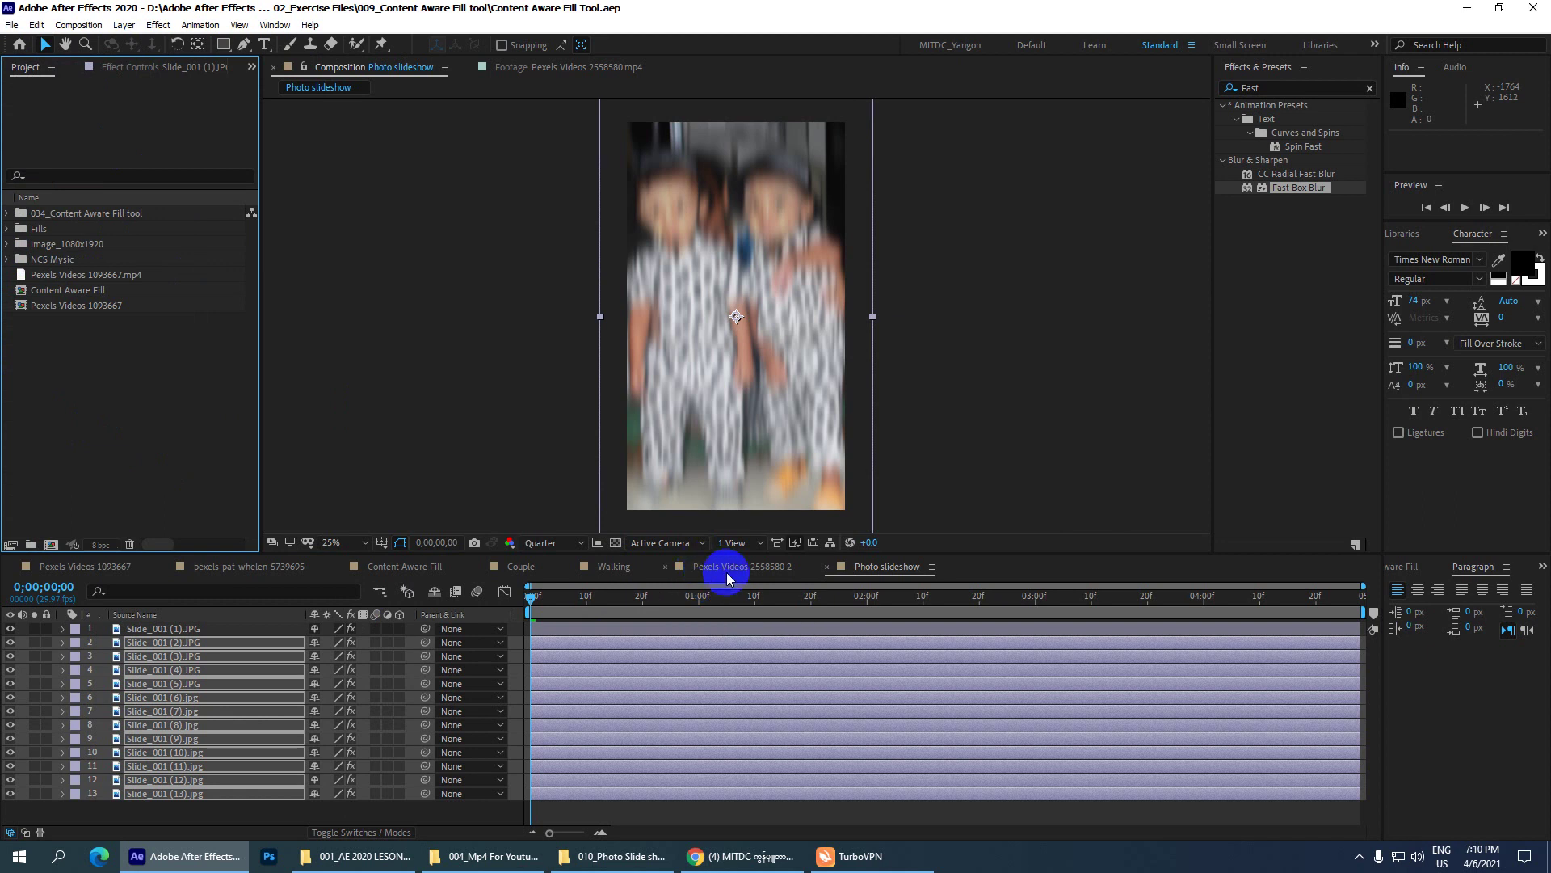
{"action": "left_click", "coordinate": [900, 578]}
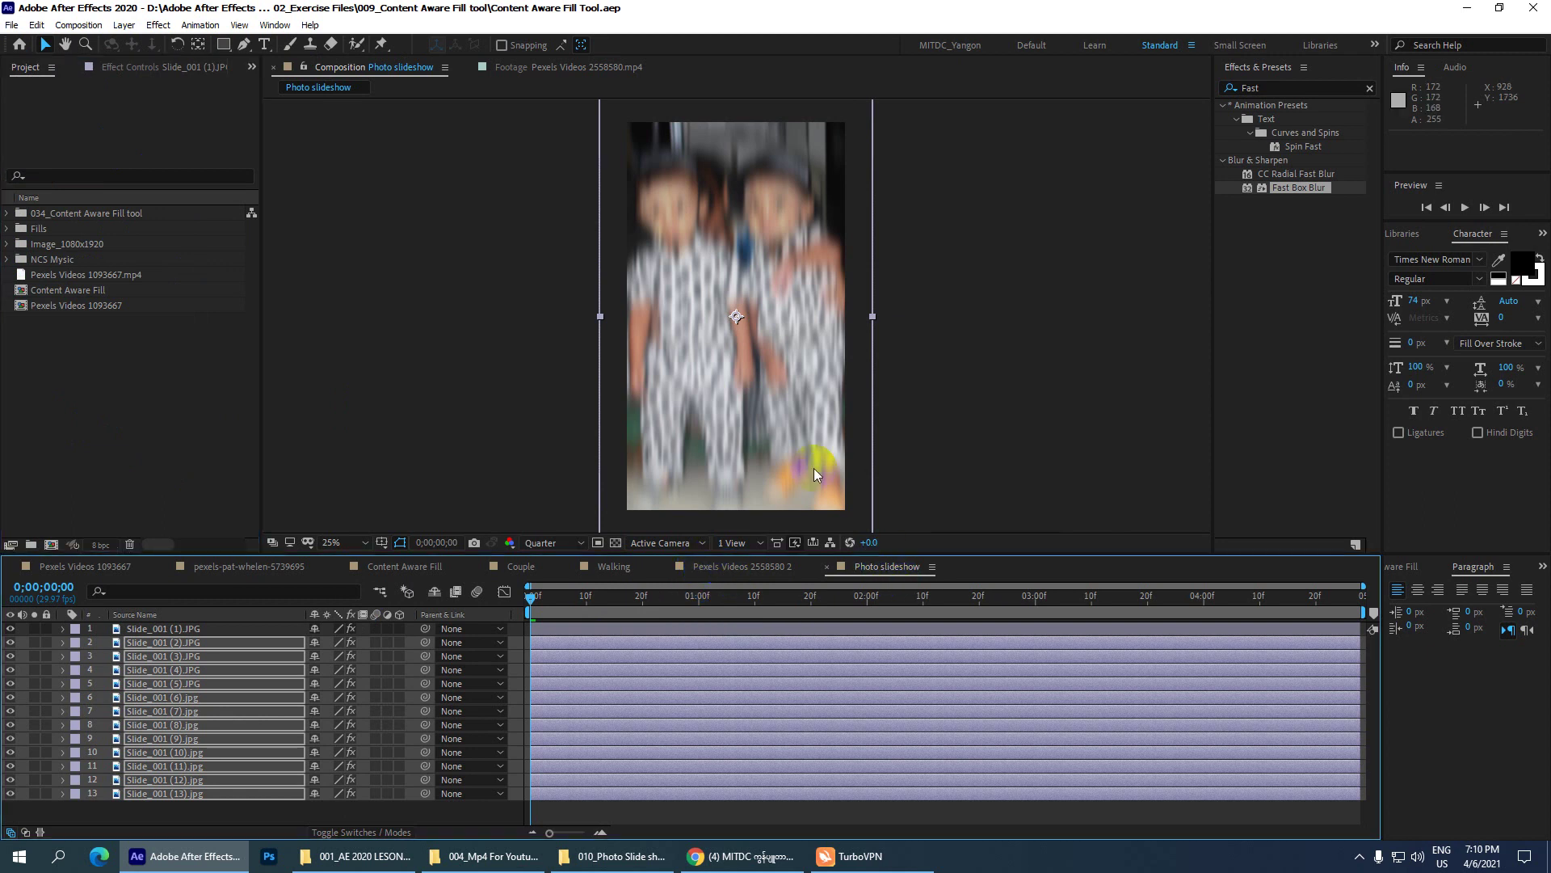
{"action": "left_click", "coordinate": [534, 596]}
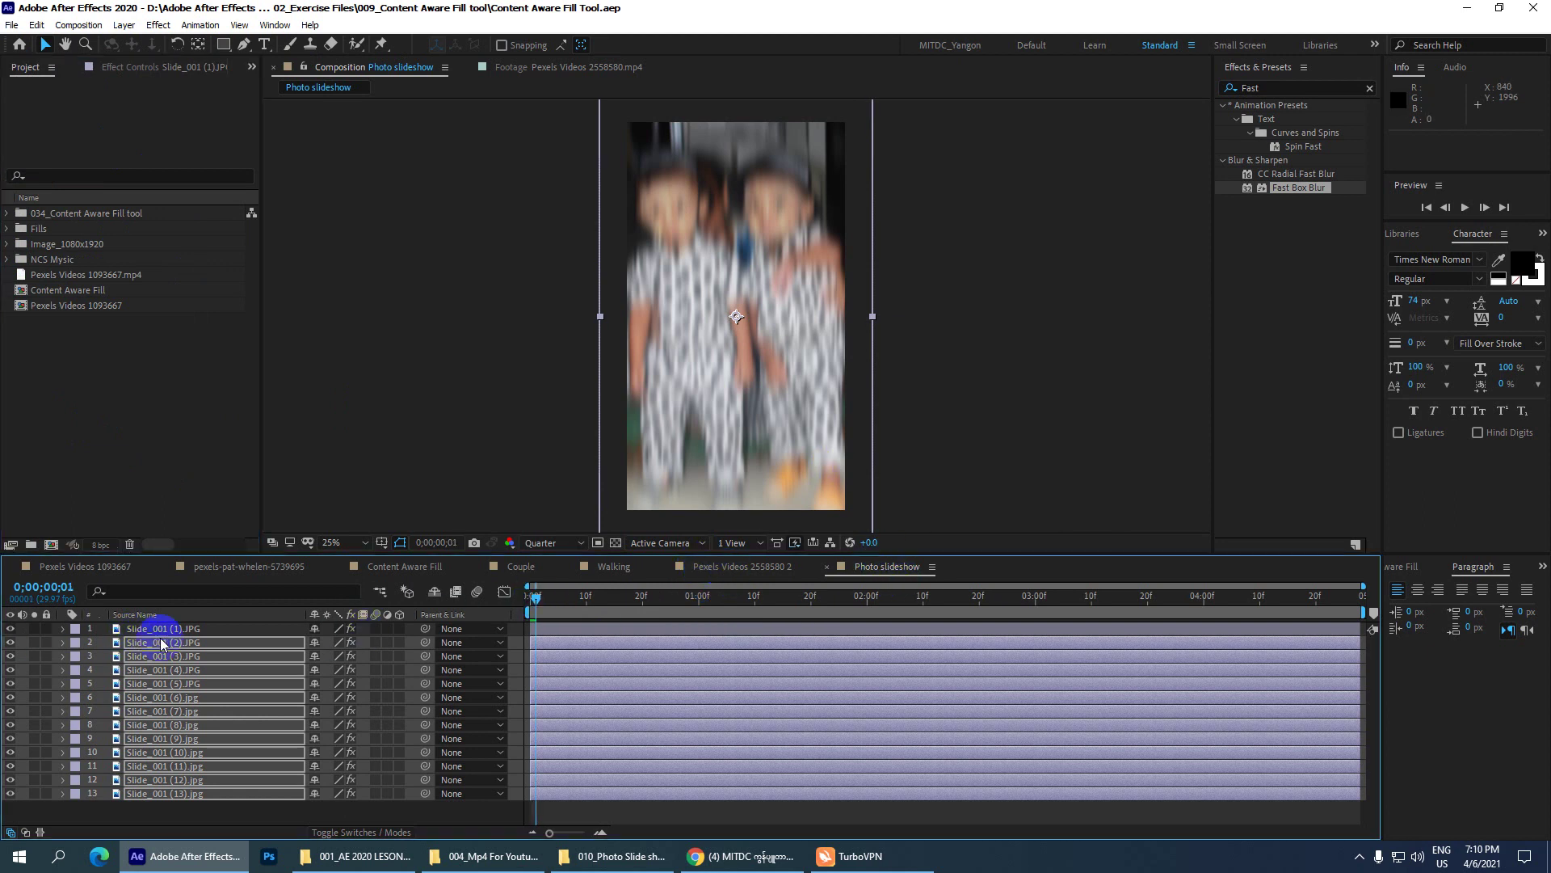
- Hide slide 1 to preview the twins slide's blur-to-sharp animation, then return to frame zero
{"action": "left_click", "coordinate": [133, 630]}
{"action": "left_click", "coordinate": [11, 629]}
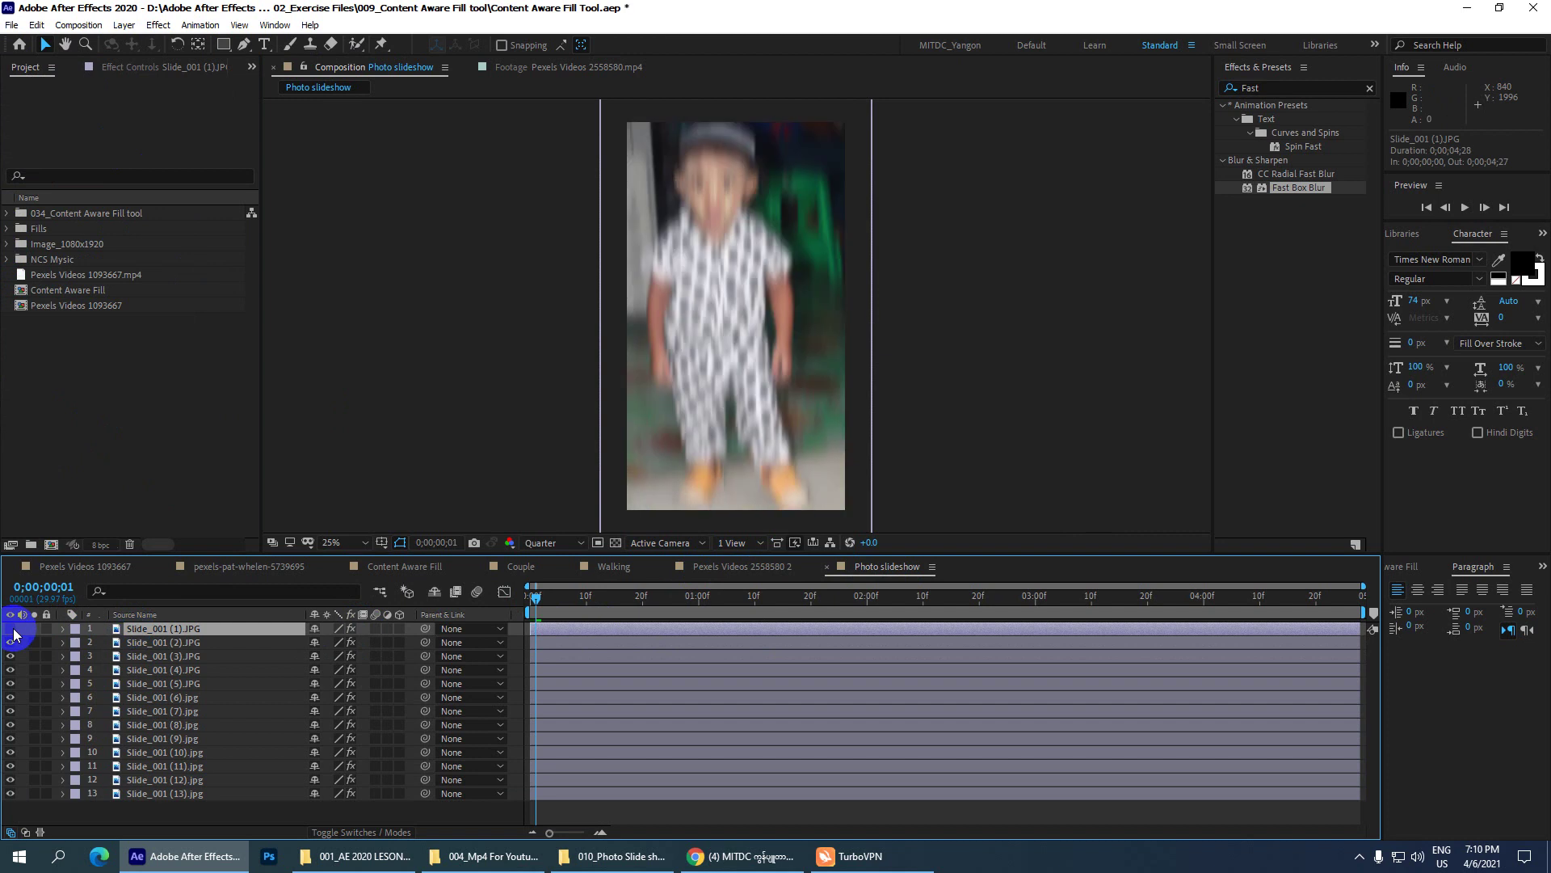
{"action": "left_click_drag", "start_coordinate": [539, 602], "coordinate": [747, 610]}
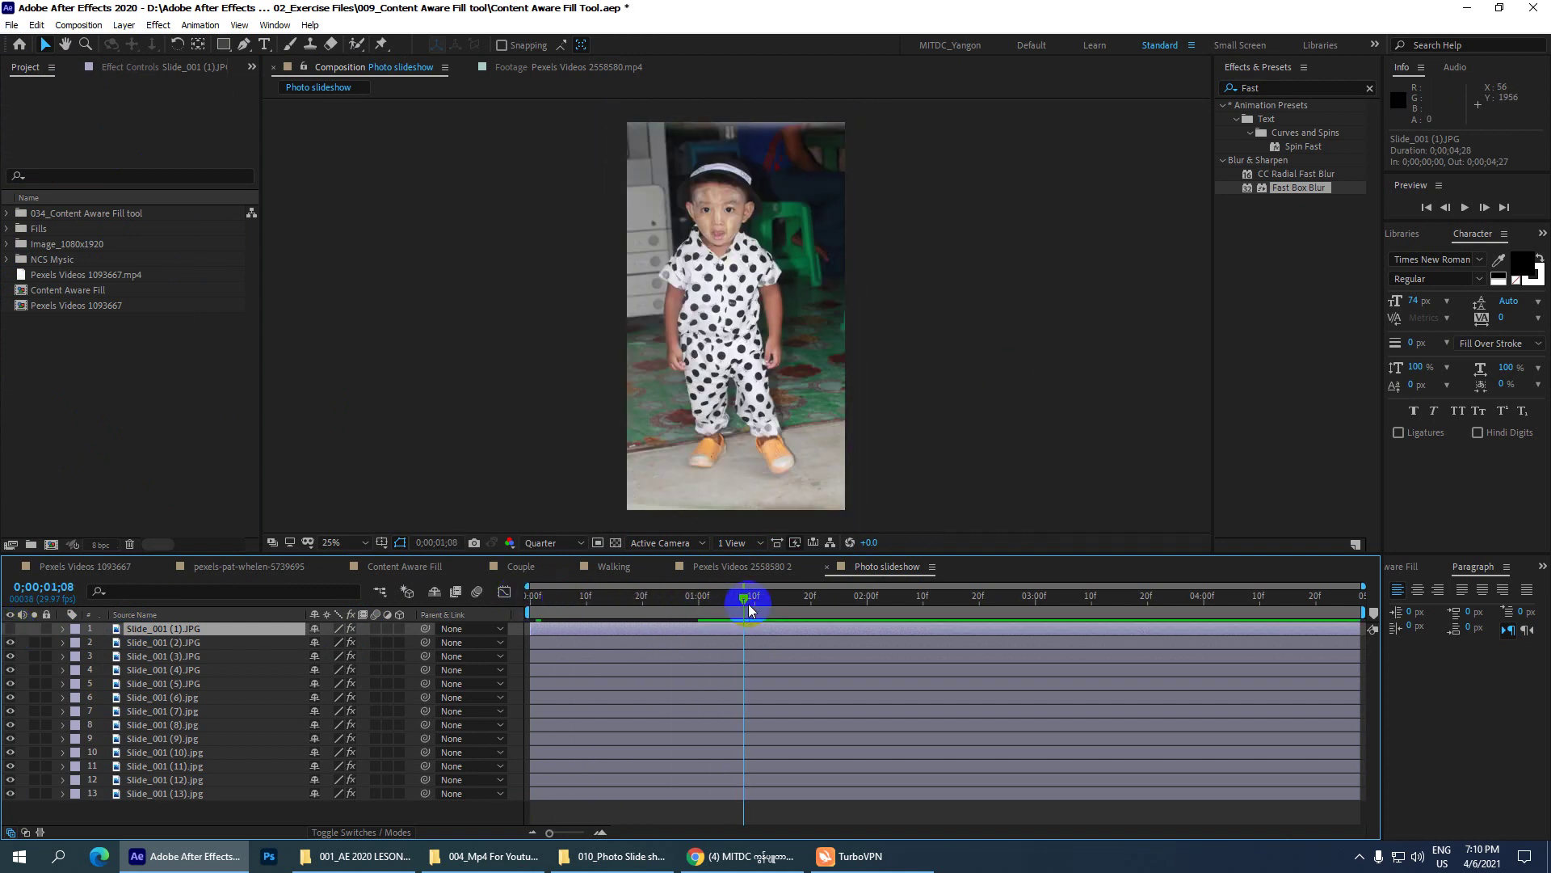
{"action": "left_click_drag", "start_coordinate": [744, 602], "coordinate": [474, 610]}
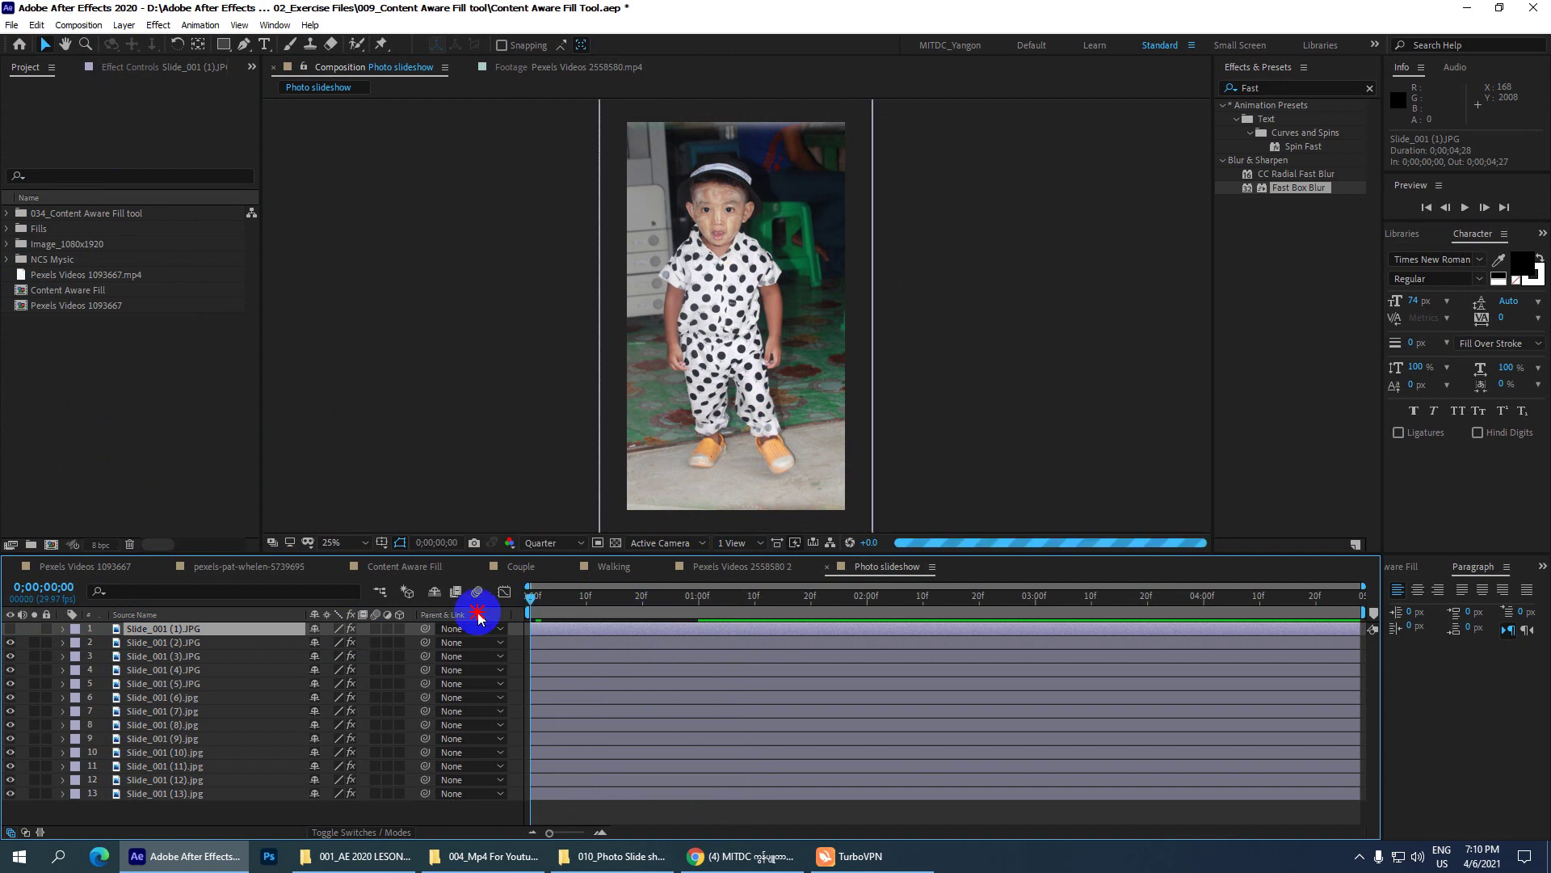
- Show slide 1 again, save the project, and zoom the composition view out
{"action": "left_click", "coordinate": [10, 629]}
{"action": "key", "text": "ctrl+s"}
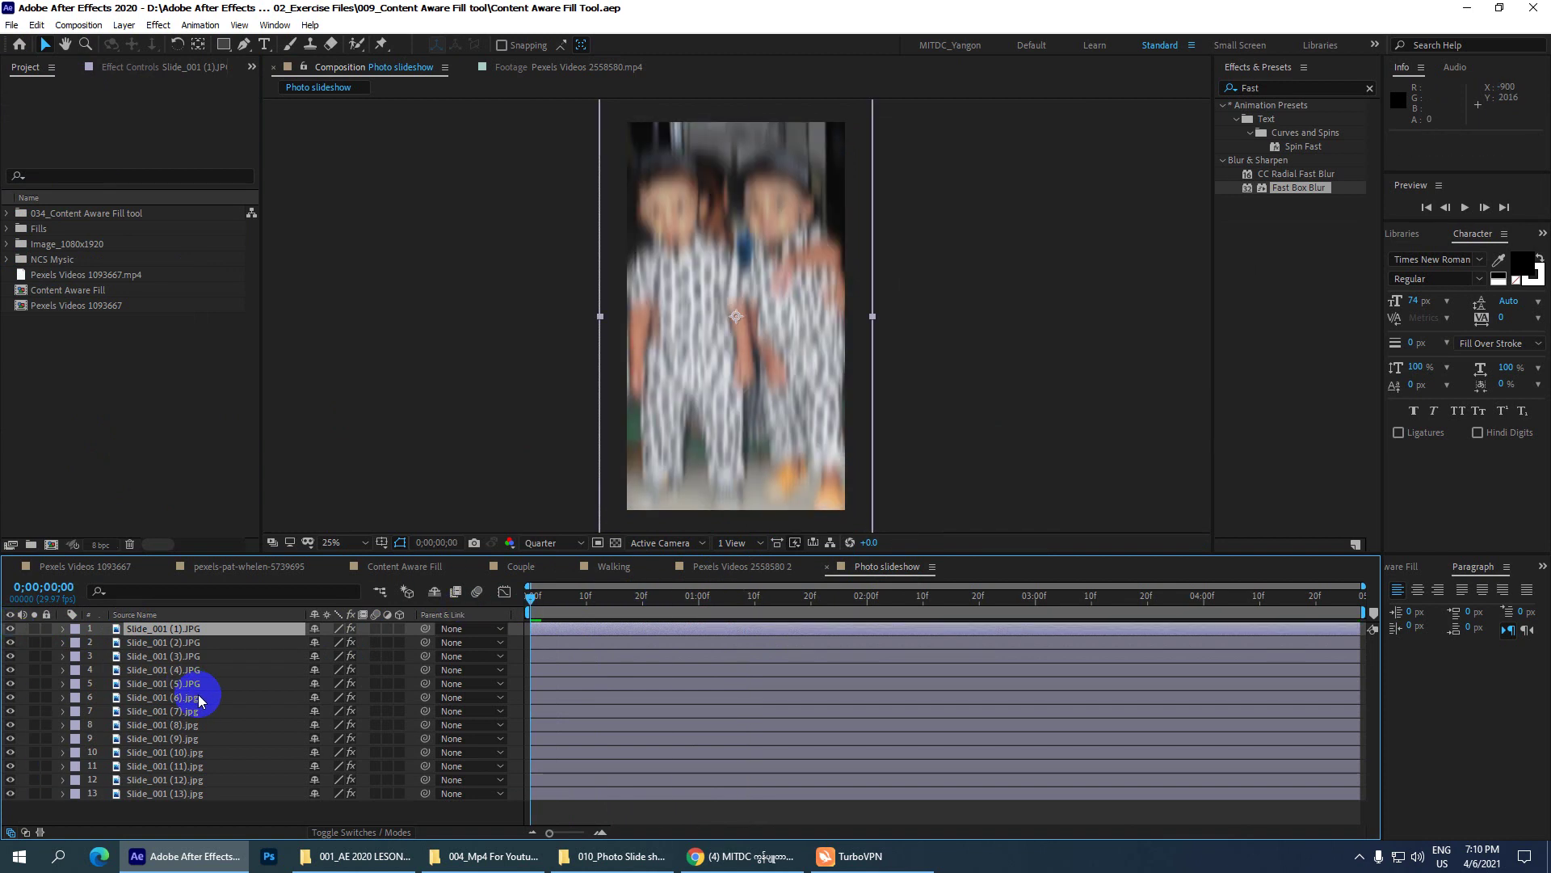
{"action": "key", "text": "comma"}
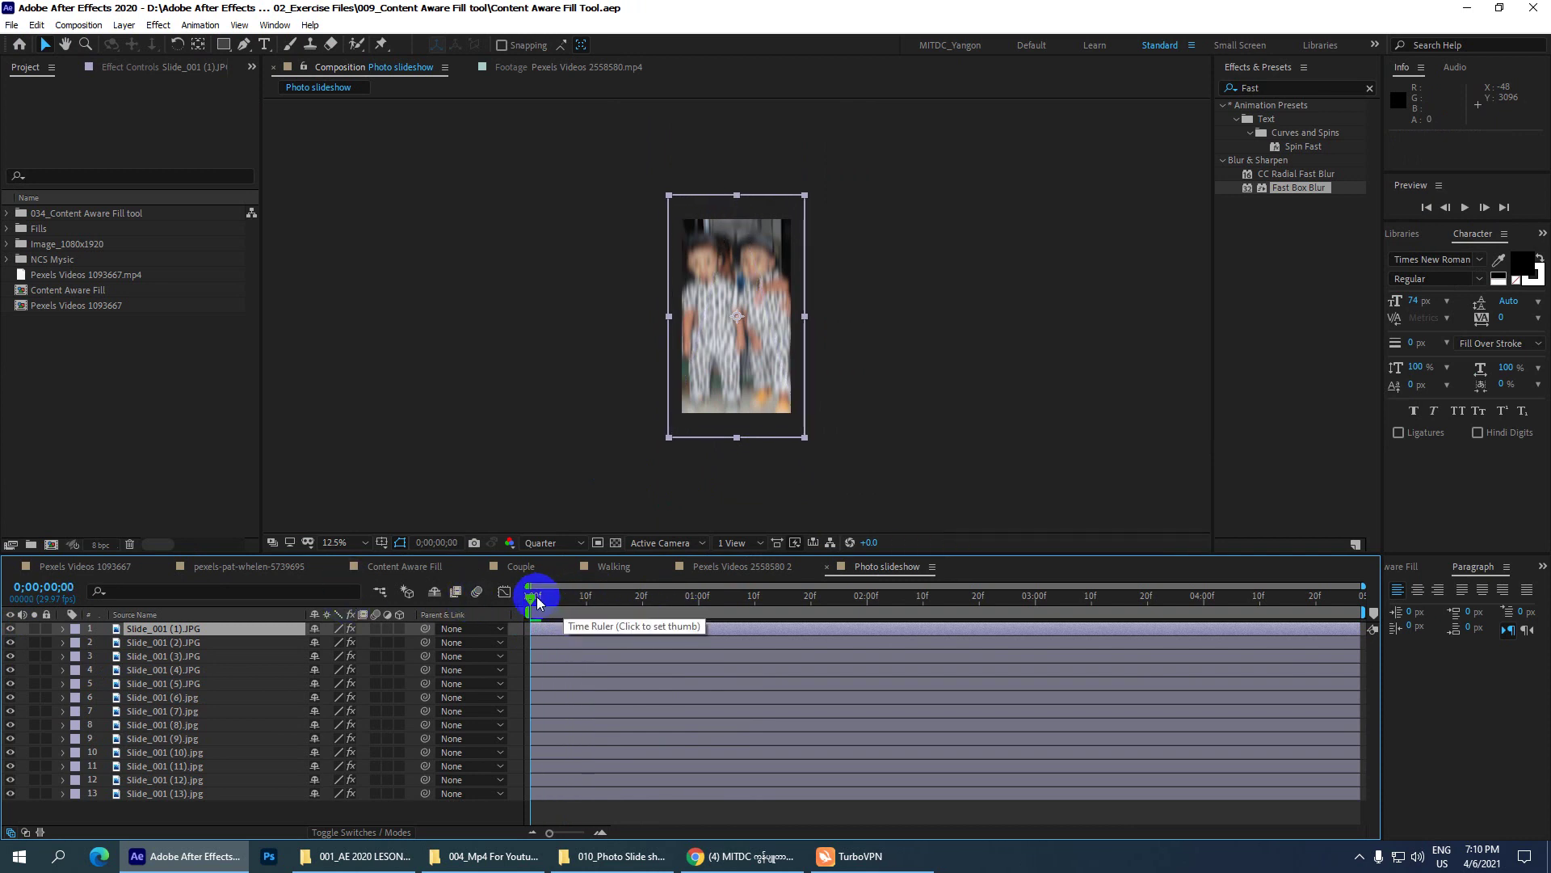
- Scrub through the first slide's zoom-and-blur animation and back to the start
{"action": "left_click_drag", "start_coordinate": [535, 595], "coordinate": [1356, 589]}
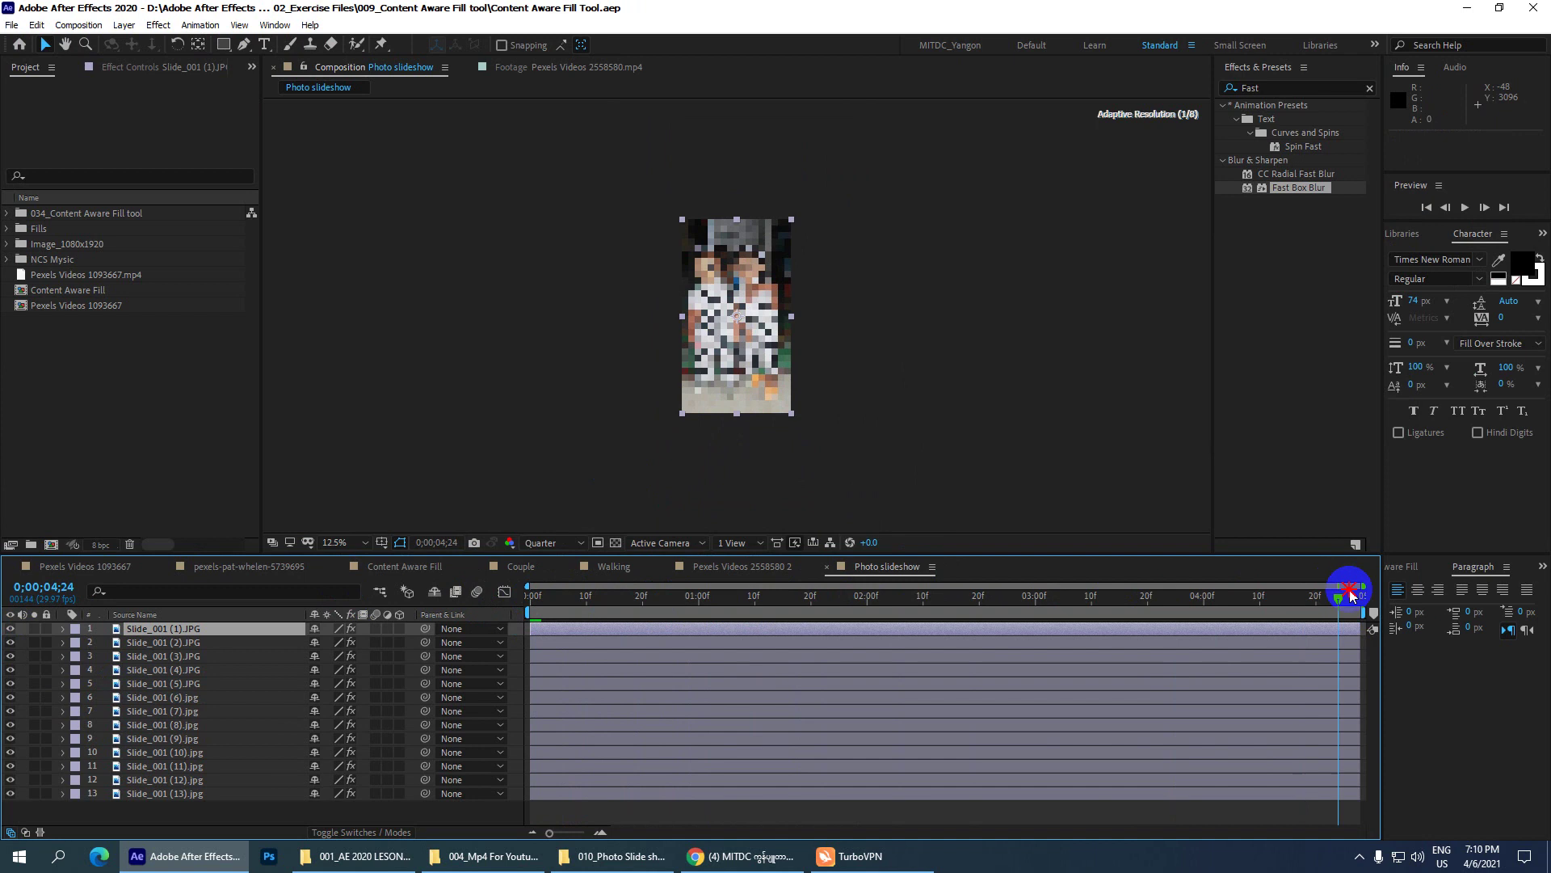
{"action": "scroll", "coordinate": [698, 303], "scroll_direction": "up", "scroll_amount": 1}
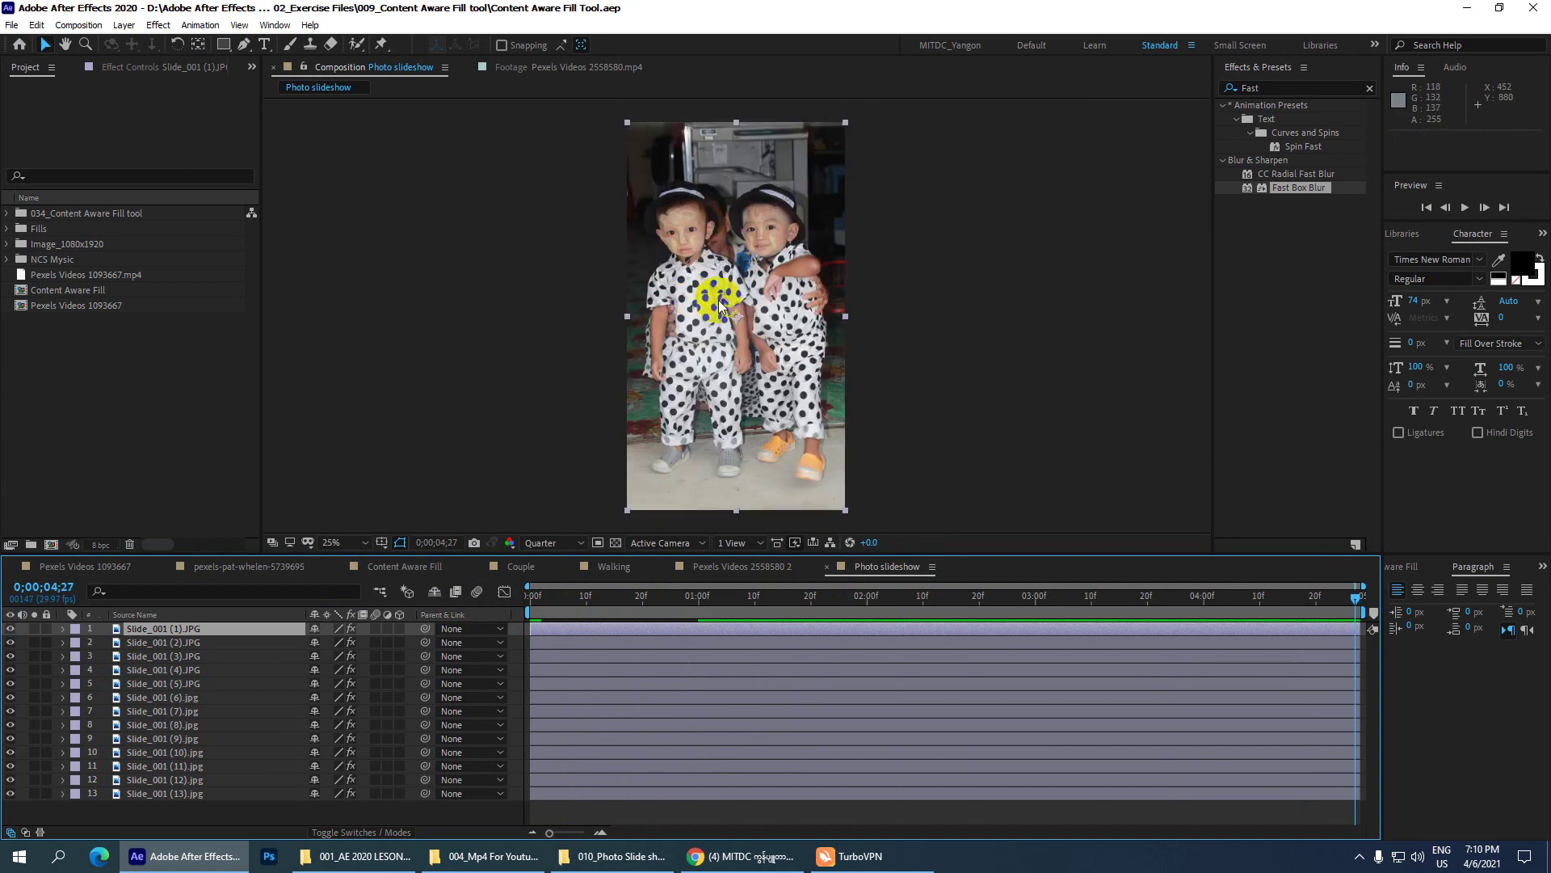
{"action": "left_click", "coordinate": [1291, 579]}
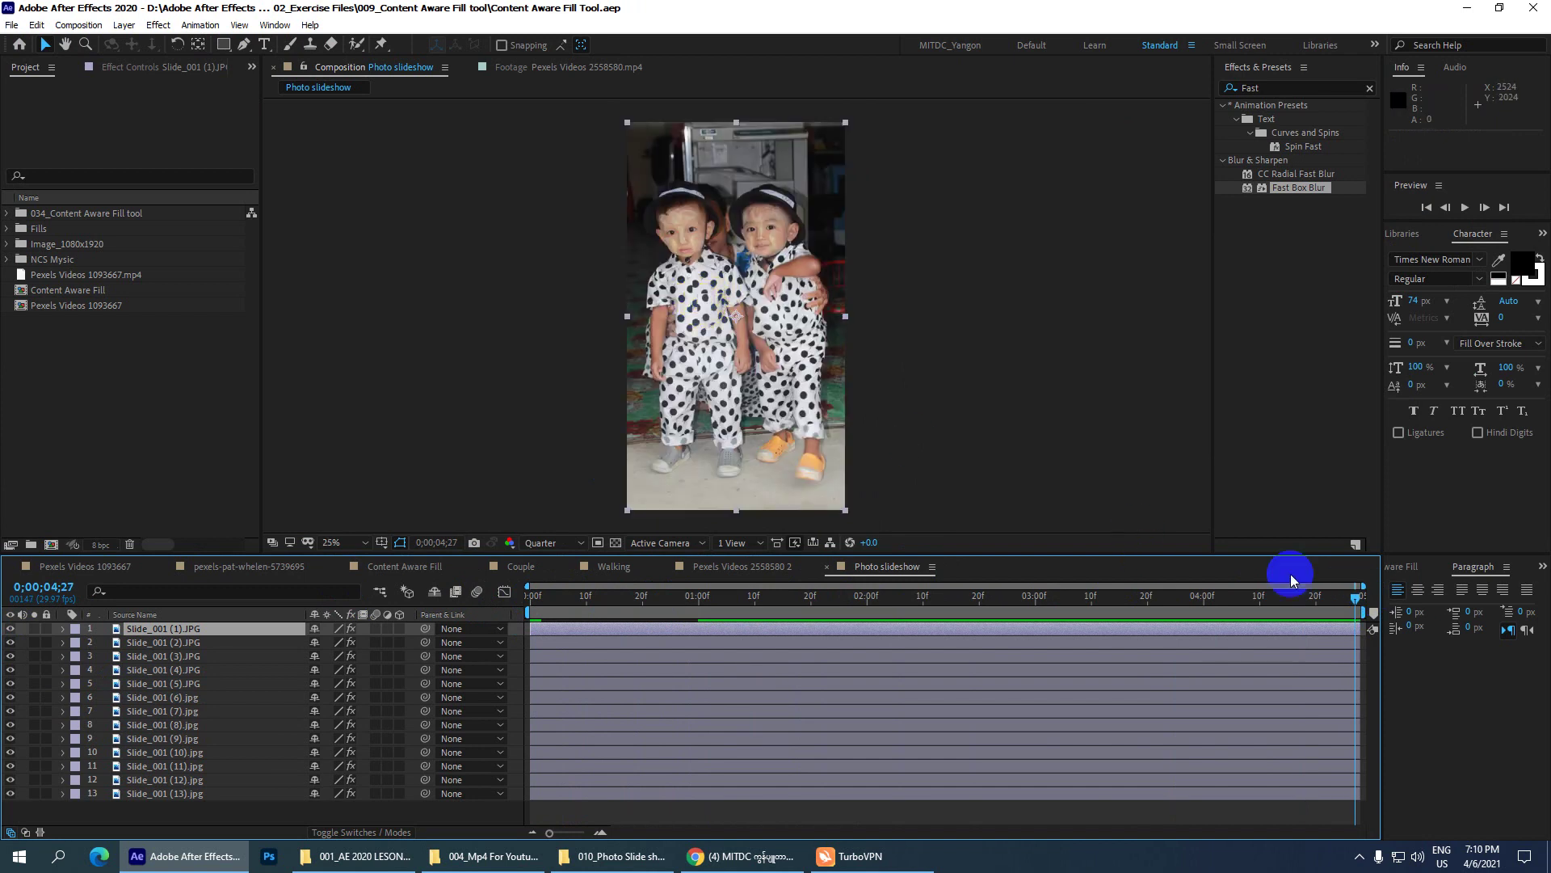
{"action": "left_click_drag", "start_coordinate": [1360, 597], "coordinate": [503, 639]}
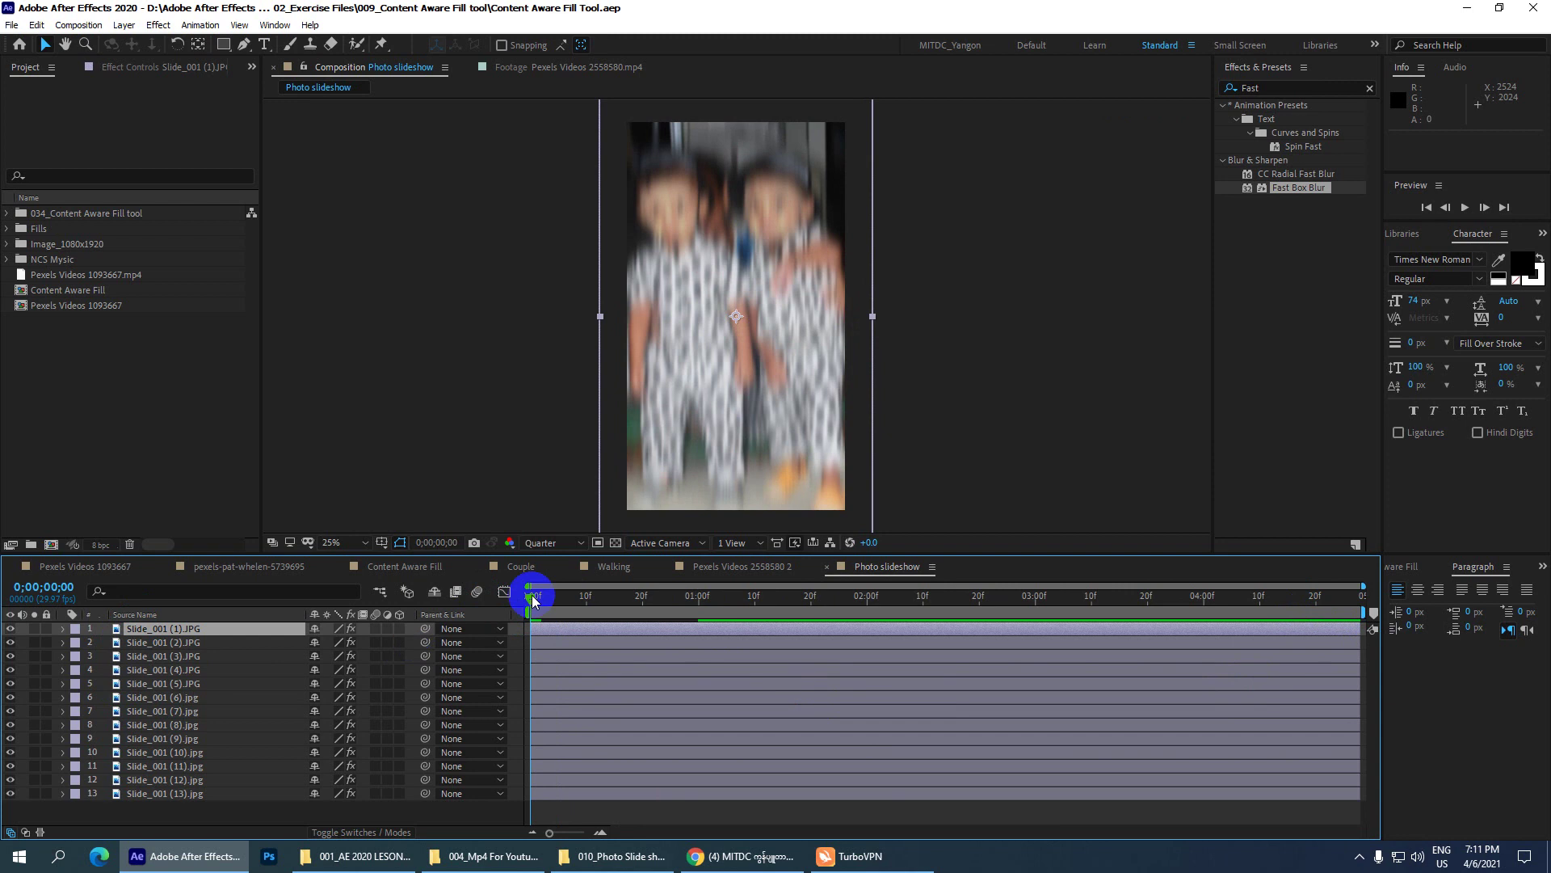
{"action": "mouse_move", "coordinate": [530, 595]}
{"action": "left_mouse_down"}
{"action": "mouse_move", "coordinate": [598, 598]}
{"action": "mouse_move", "coordinate": [492, 597]}
{"action": "left_mouse_up"}
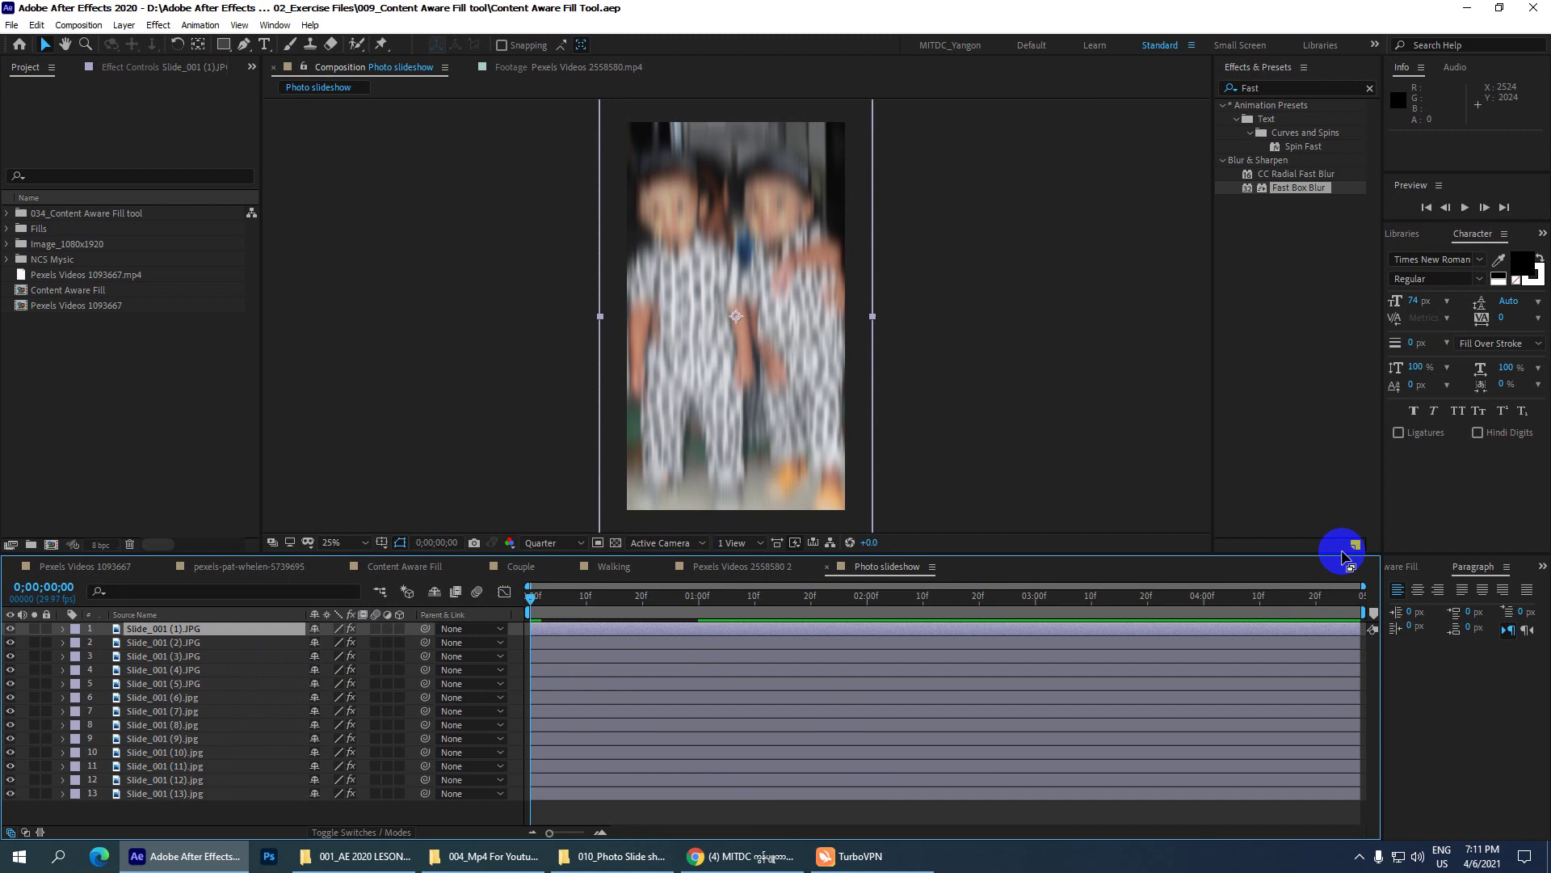
{"action": "mouse_move", "coordinate": [534, 598]}
{"action": "left_mouse_down"}
{"action": "mouse_move", "coordinate": [1042, 621]}
{"action": "mouse_move", "coordinate": [521, 598]}
{"action": "left_mouse_up"}
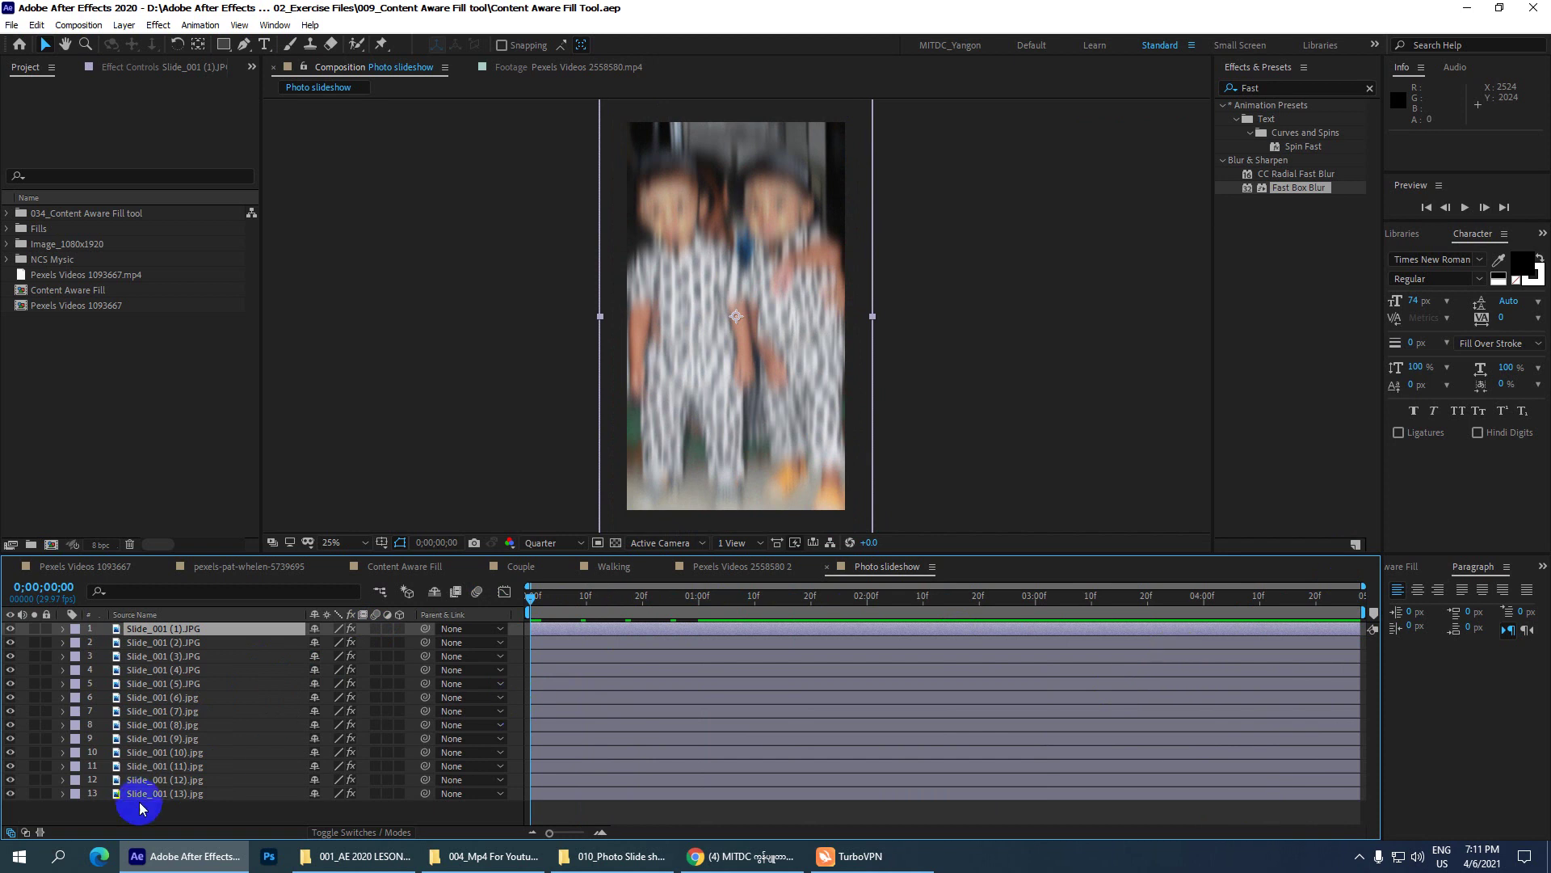
- Sequence all 13 image layers with a 10-frame overlap and Dissolve Front Layer transition
{"action": "left_click_drag", "start_coordinate": [141, 818], "coordinate": [152, 631]}
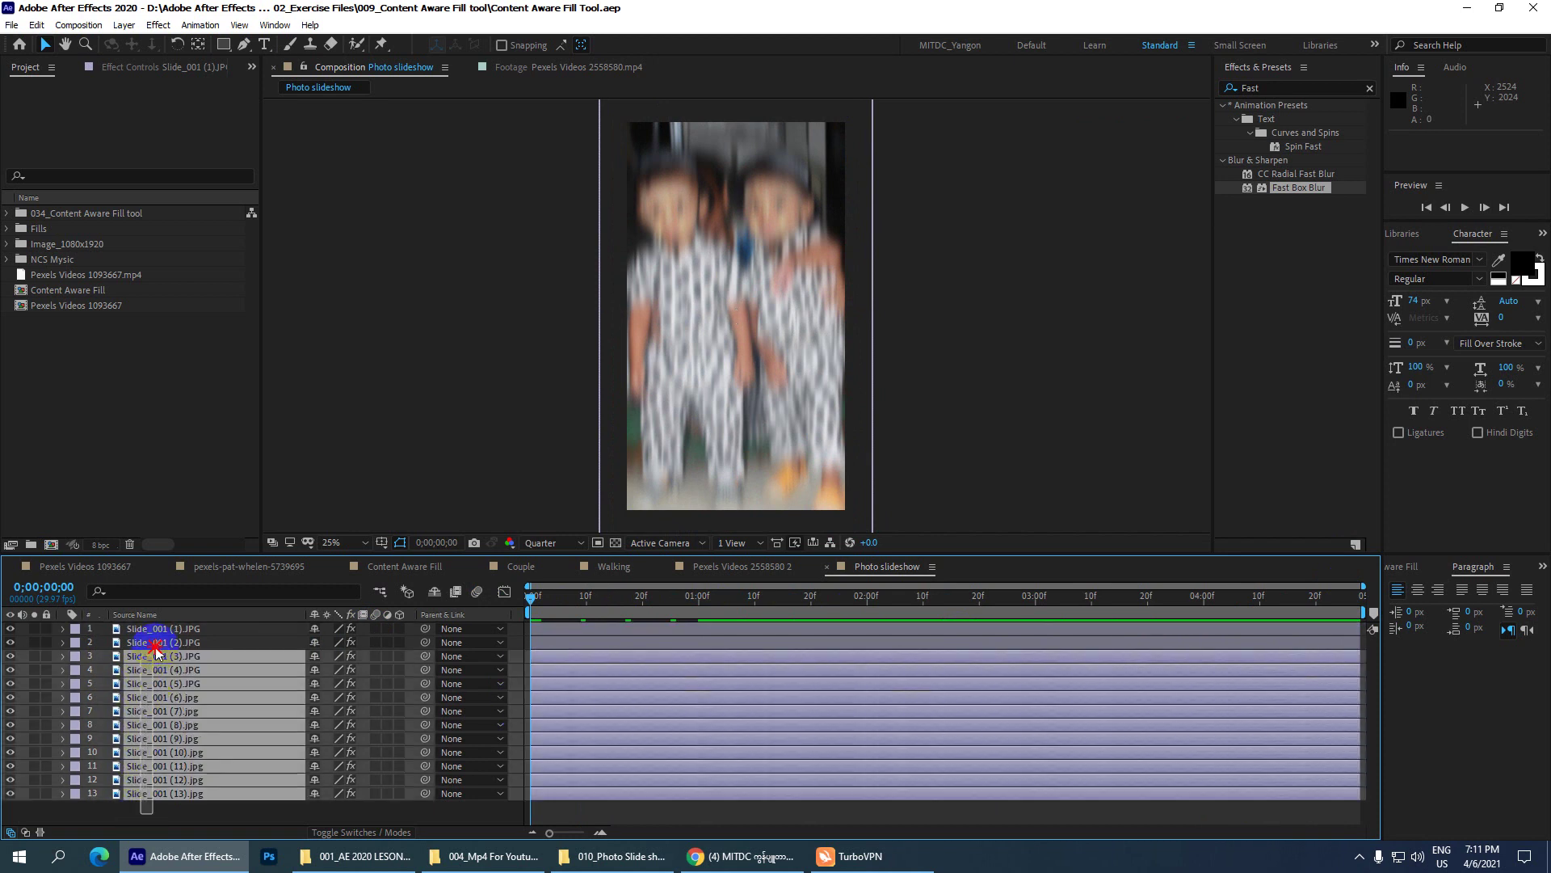
{"action": "left_click", "coordinate": [212, 29]}
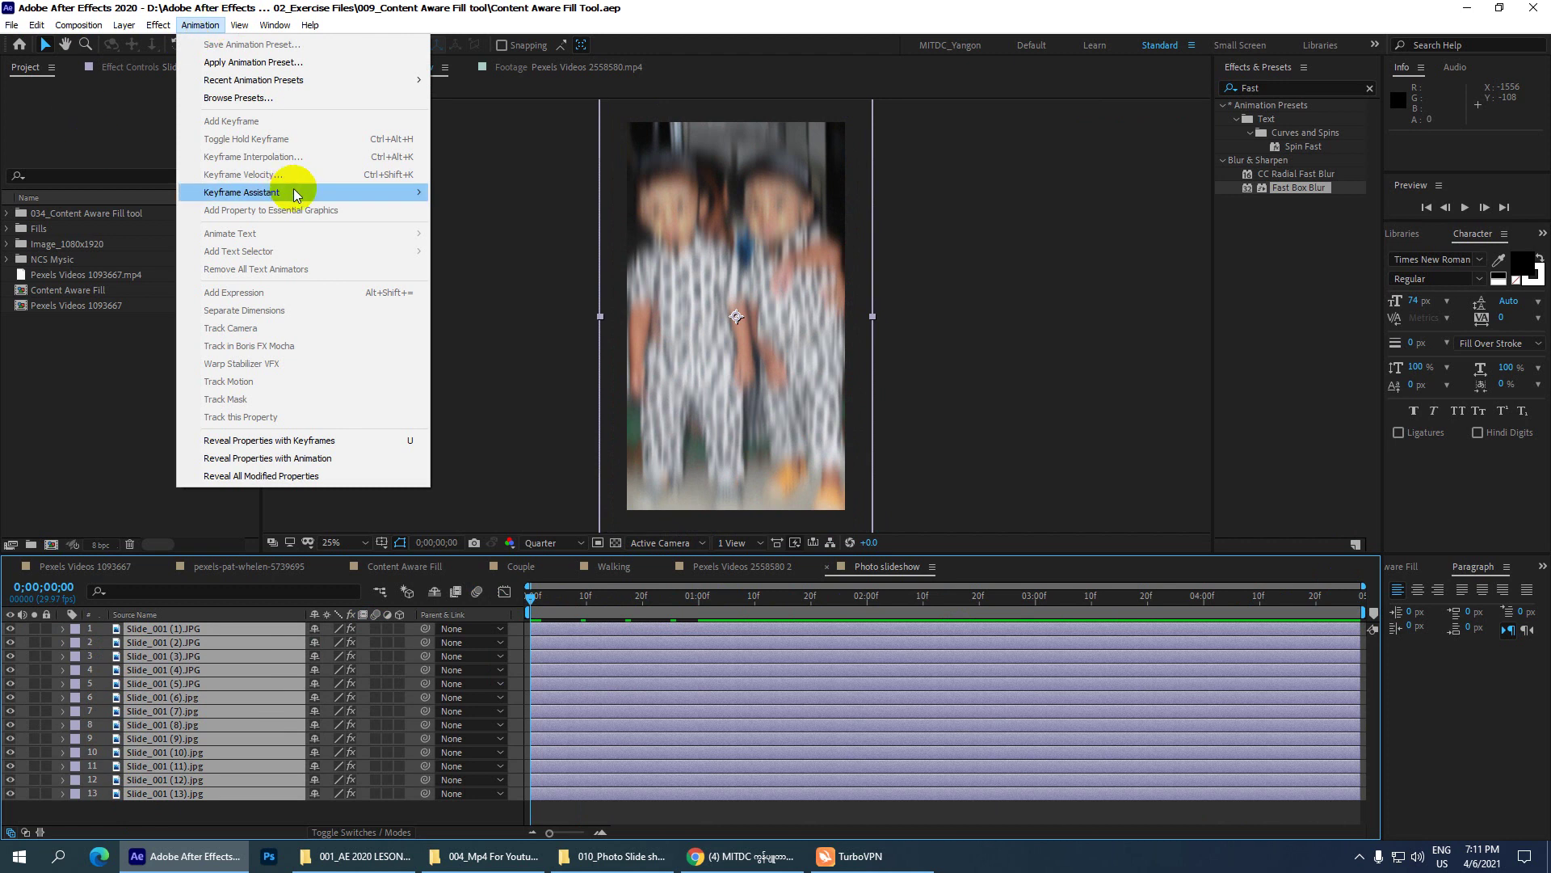
{"action": "mouse_move", "coordinate": [319, 192]}
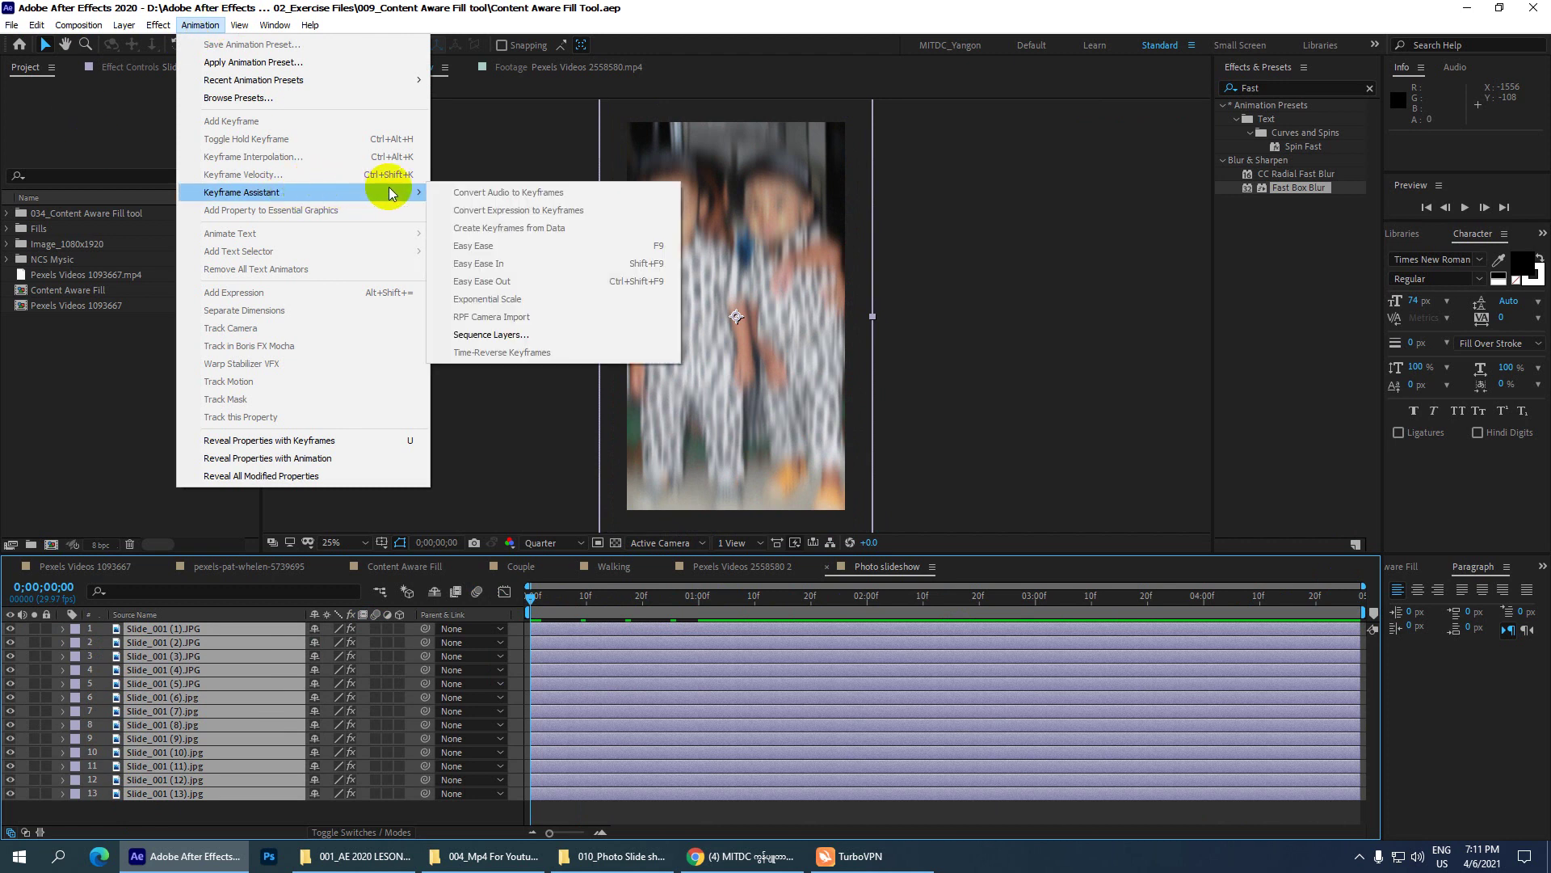
{"action": "left_click", "coordinate": [512, 336]}
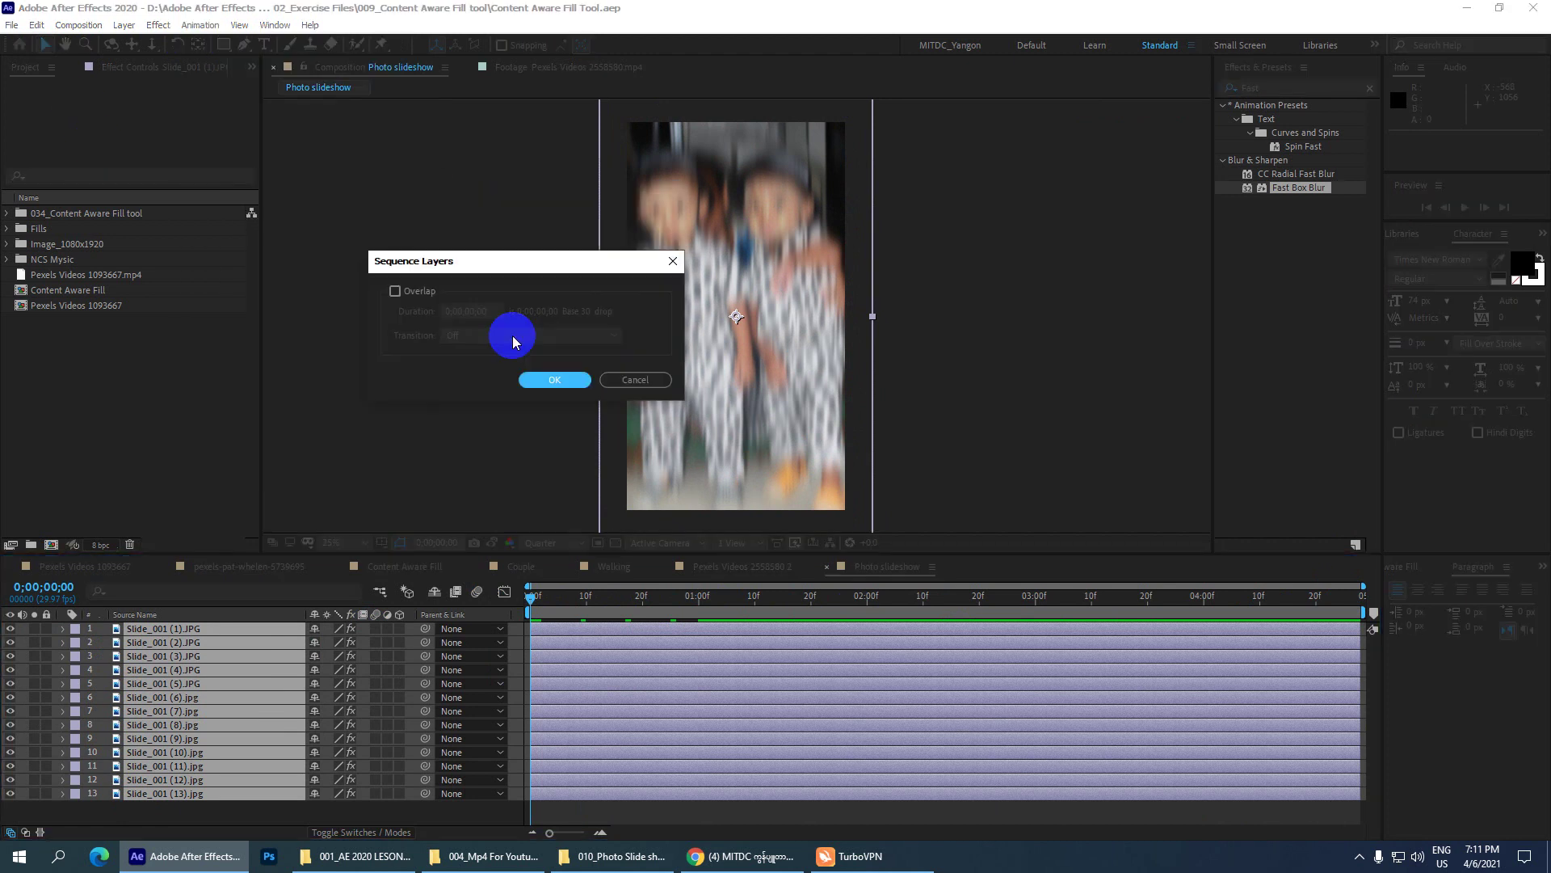
{"action": "left_click", "coordinate": [397, 292]}
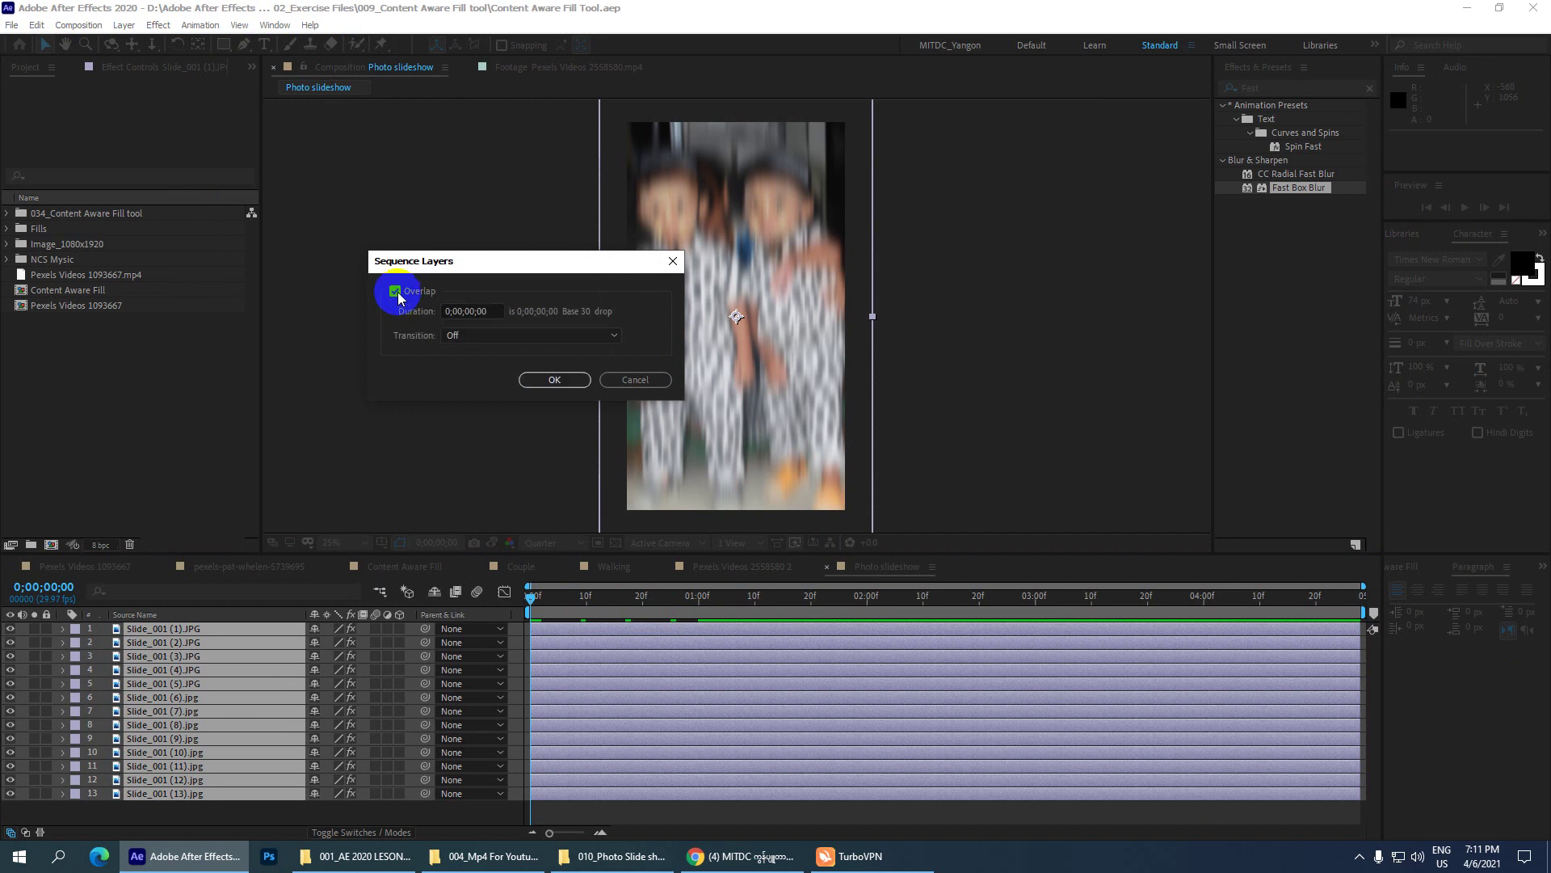
{"action": "left_click", "coordinate": [485, 312]}
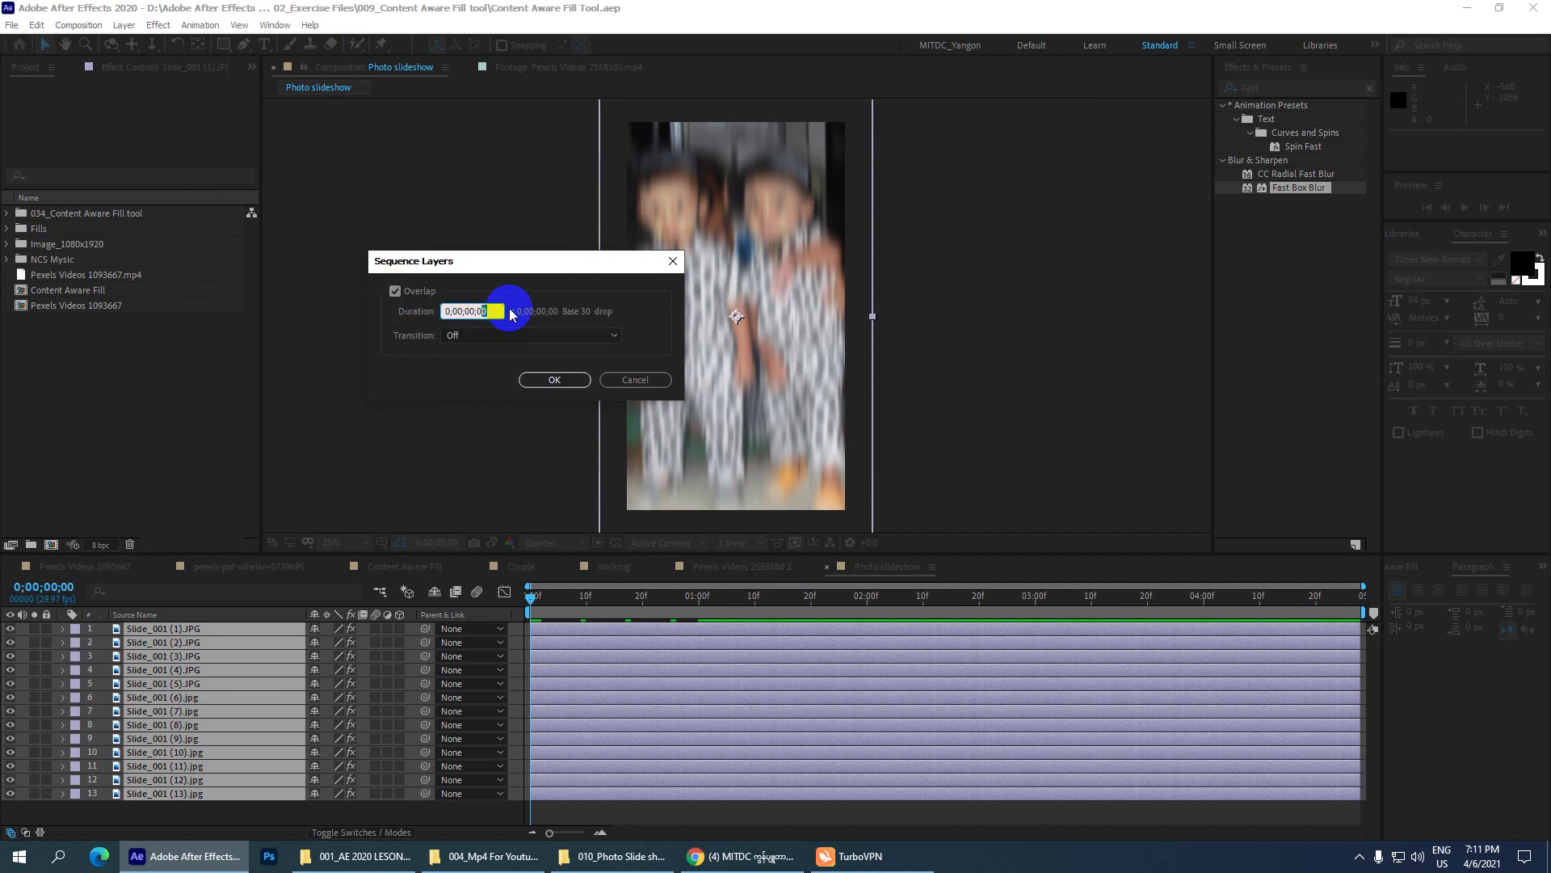
{"action": "left_click", "coordinate": [560, 312]}
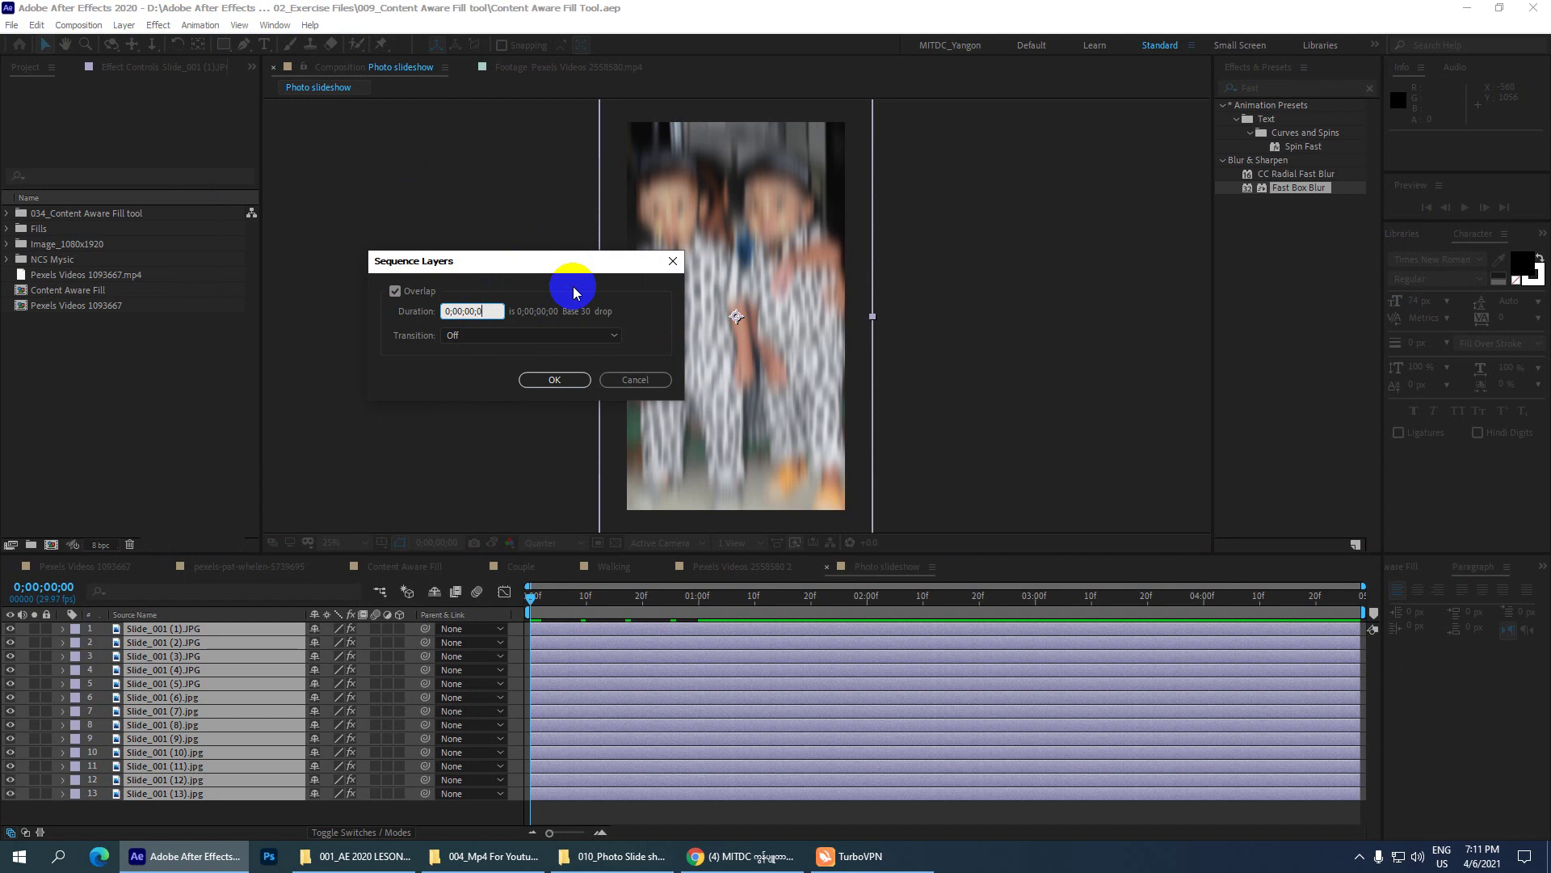
{"action": "key", "text": "BackSpace"}
{"action": "type", "text": "1"}
{"action": "type", "text": "0"}
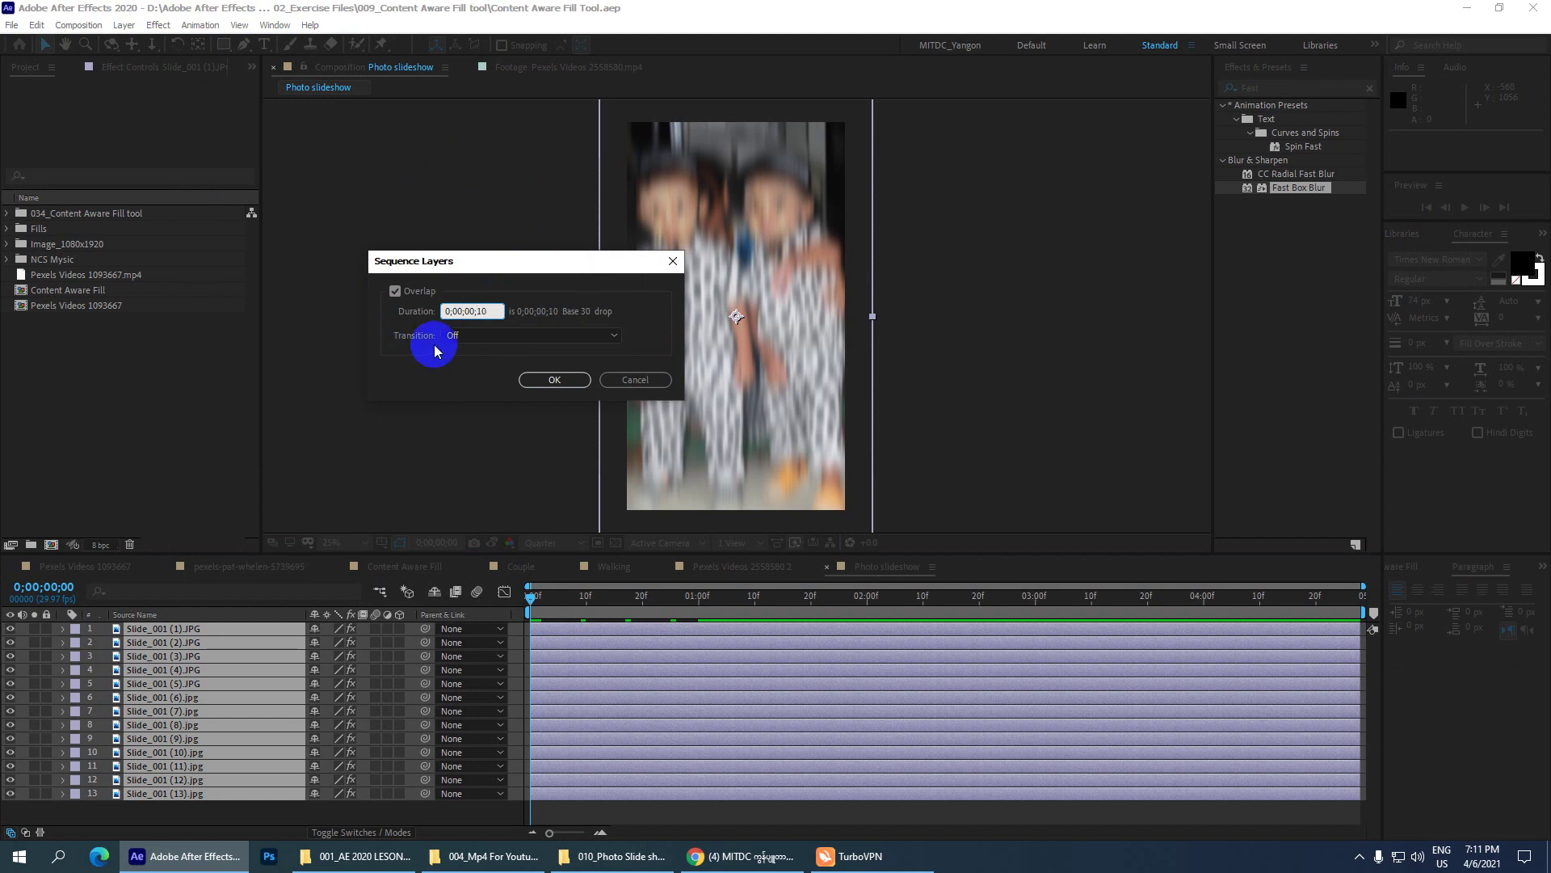
{"action": "left_click", "coordinate": [482, 338]}
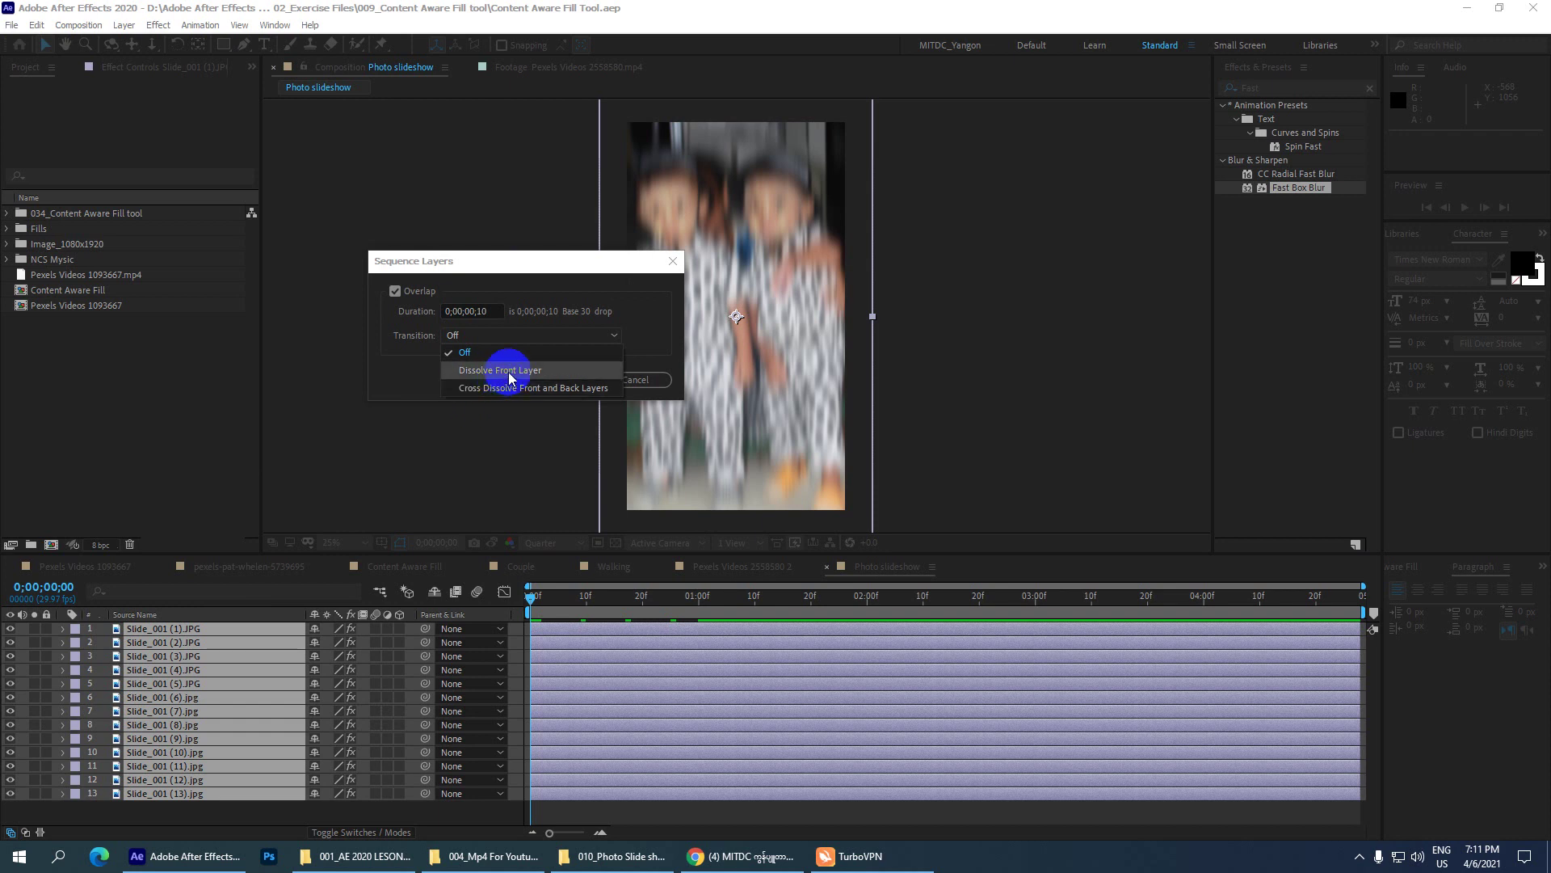
{"action": "left_click", "coordinate": [509, 372]}
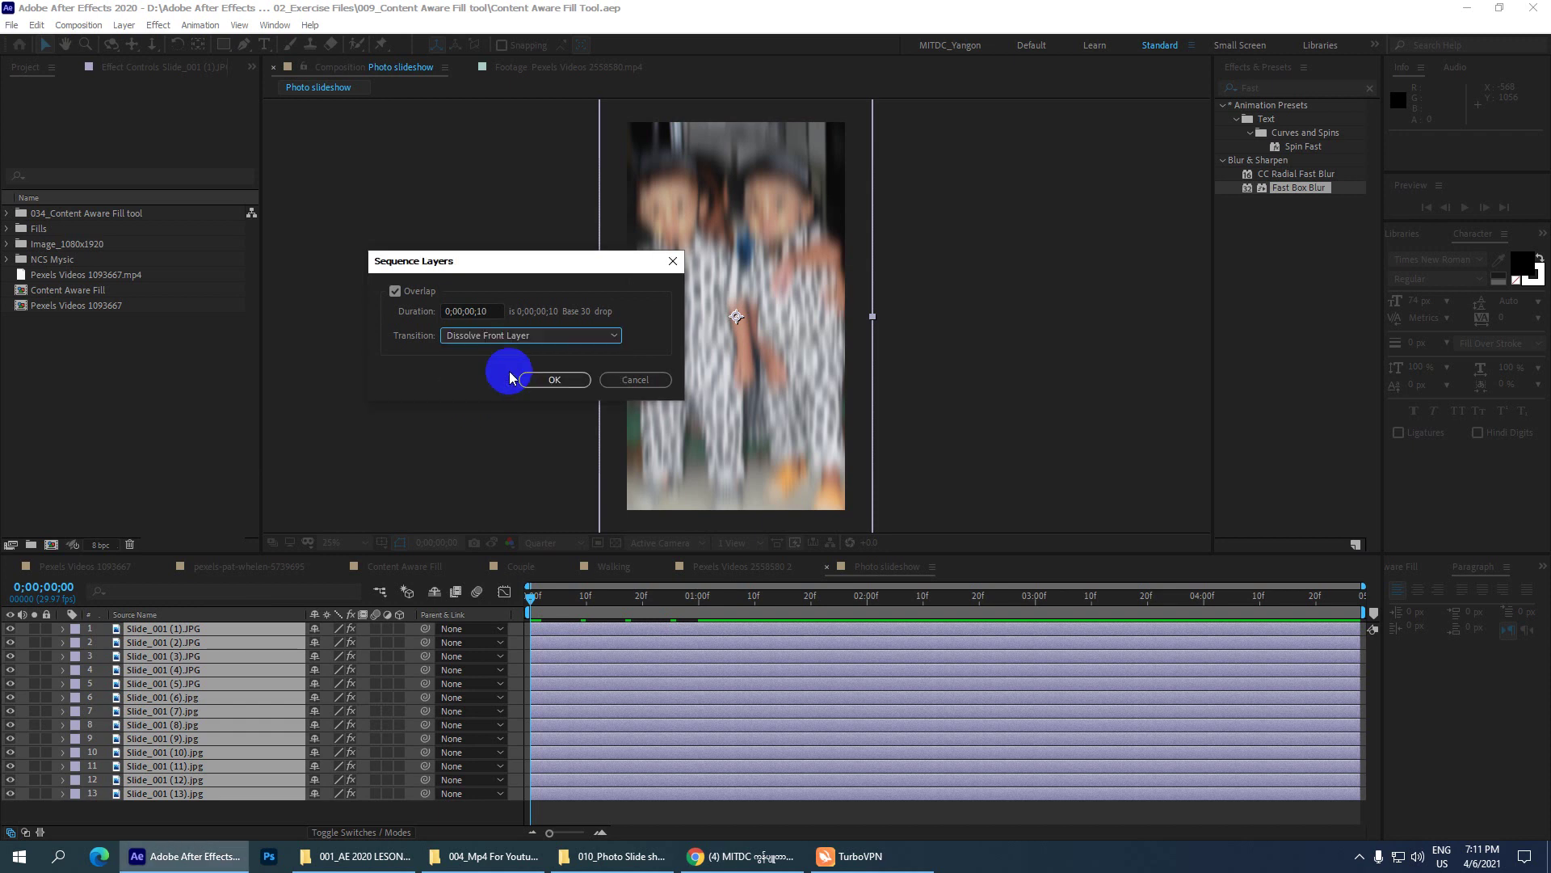
{"action": "left_click", "coordinate": [554, 379]}
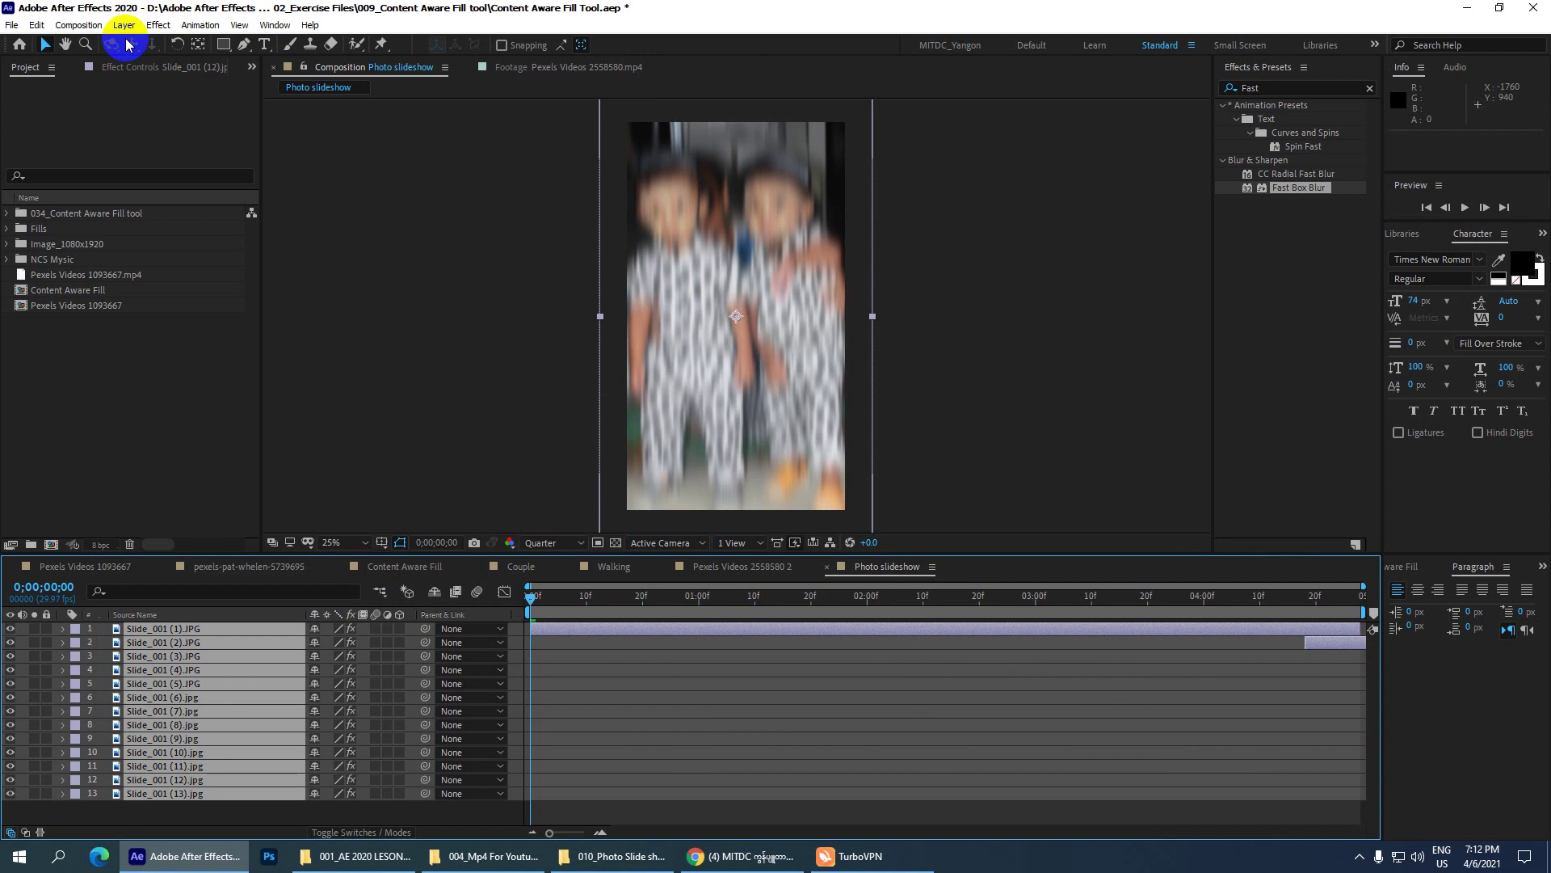
- Enter 35 as the composition duration in Composition Settings and zoom the timeline out
{"action": "left_click", "coordinate": [78, 25]}
{"action": "left_click", "coordinate": [96, 67]}
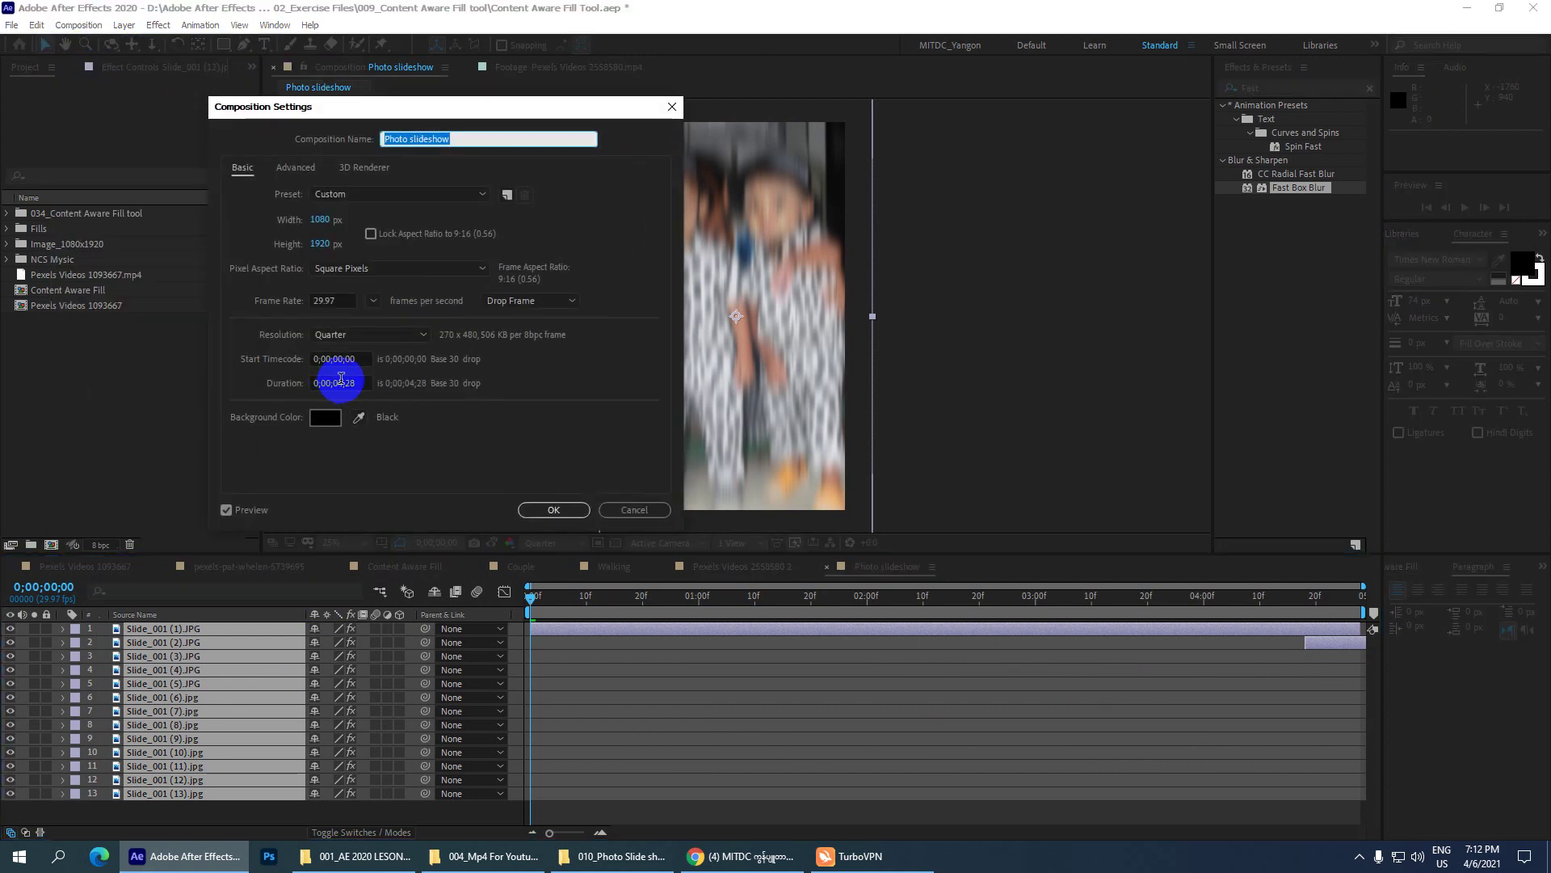
{"action": "left_click", "coordinate": [335, 383]}
{"action": "type", "text": "35"}
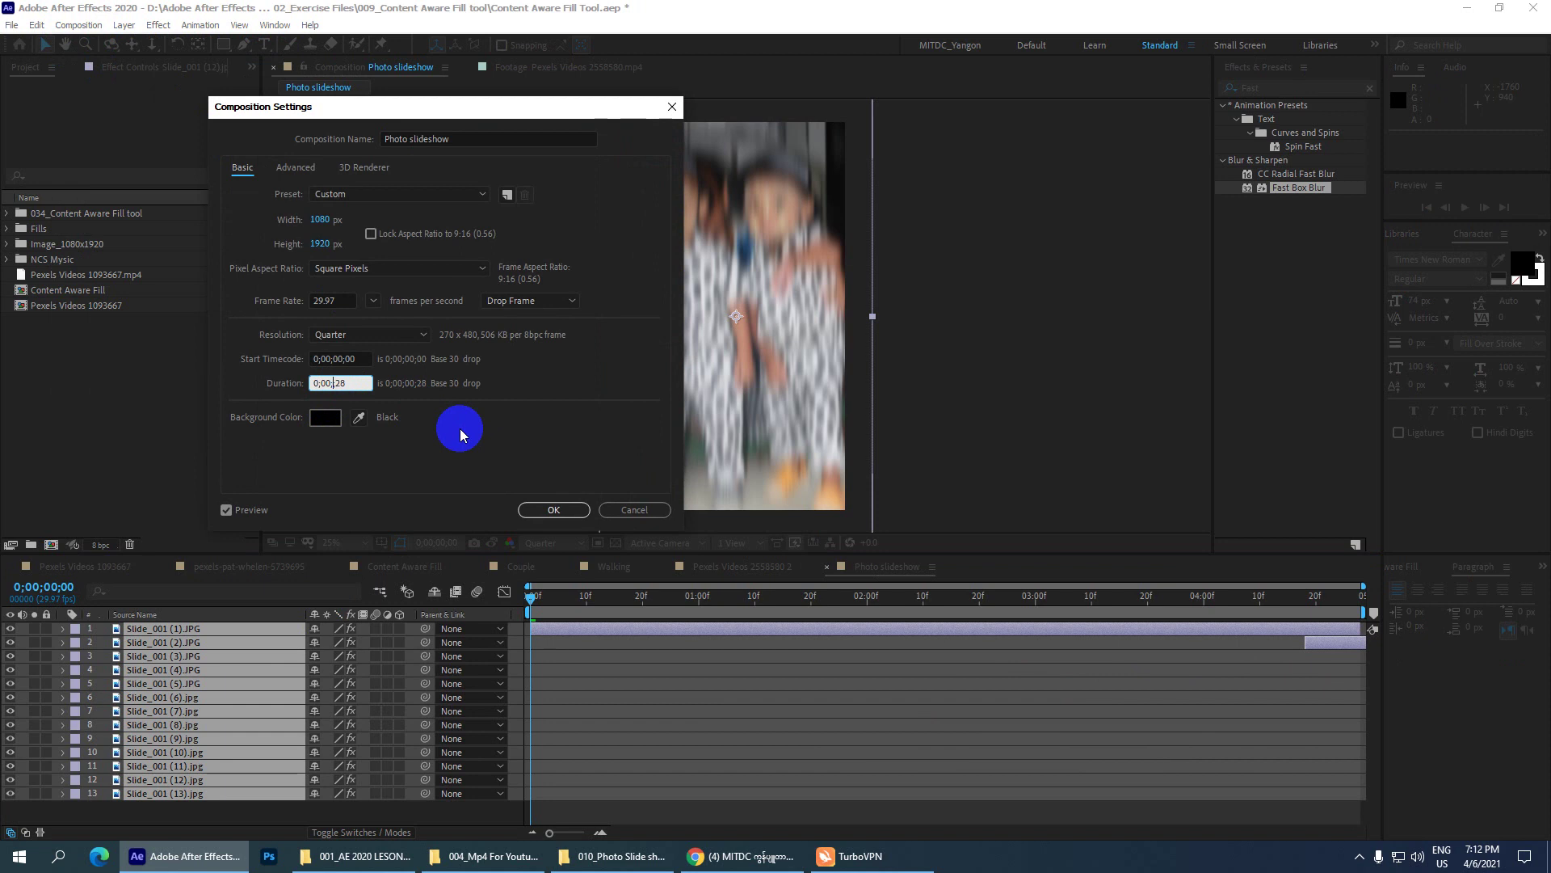
{"action": "left_click", "coordinate": [540, 509]}
{"action": "left_click_drag", "start_coordinate": [581, 839], "coordinate": [524, 839]}
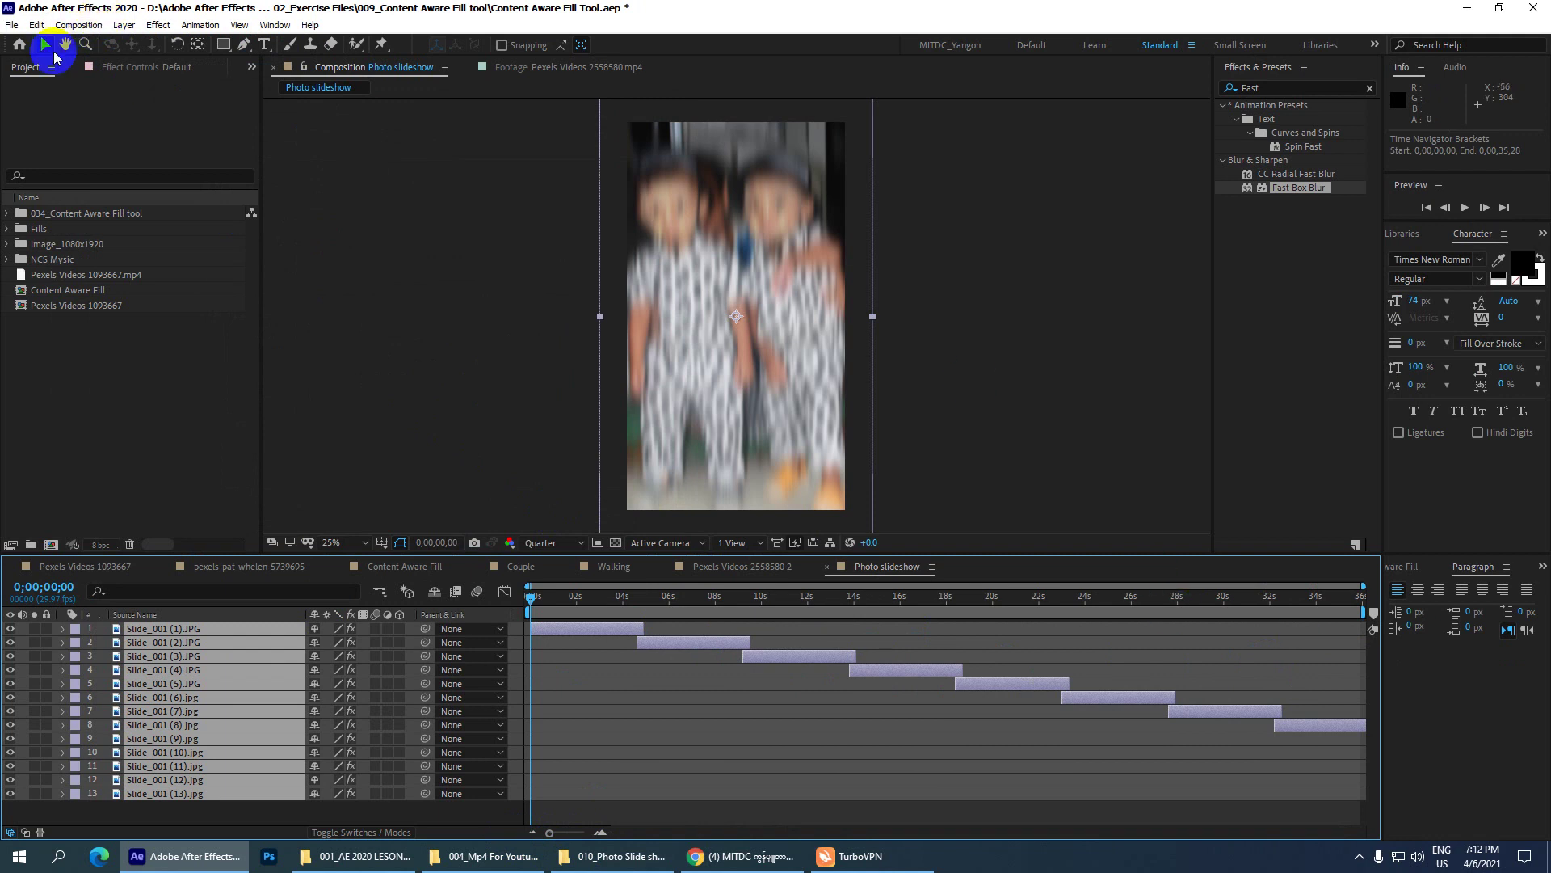
- Reconfirm a longer duration in Composition Settings and zoom the timeline to show 0–50 seconds
{"action": "left_click", "coordinate": [91, 30]}
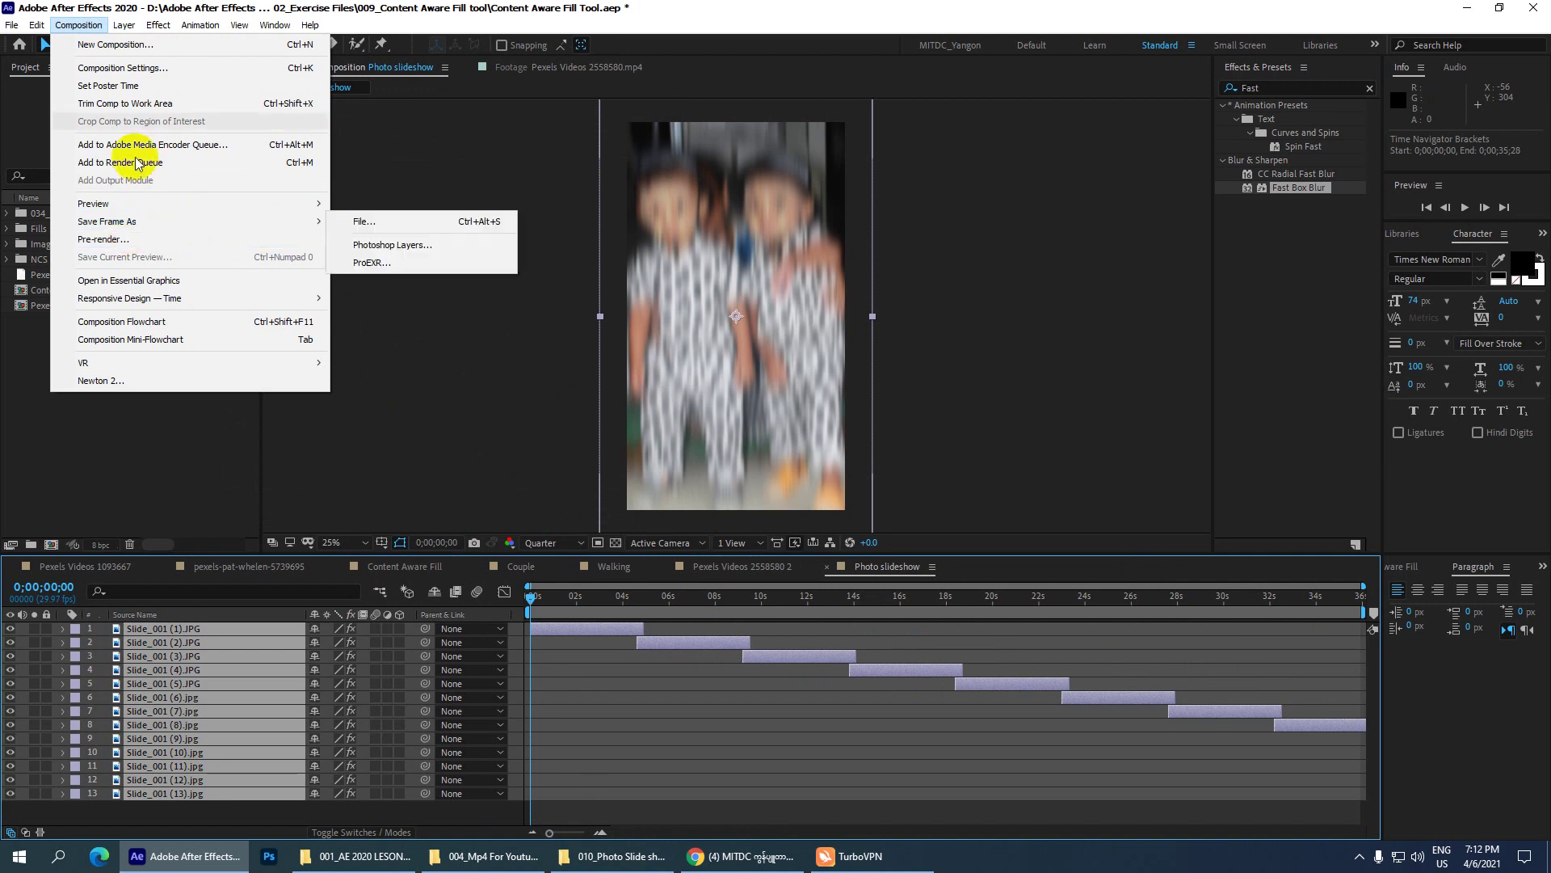
{"action": "left_click", "coordinate": [111, 70]}
{"action": "left_click", "coordinate": [340, 383]}
{"action": "type", "text": "0;00;50;28"}
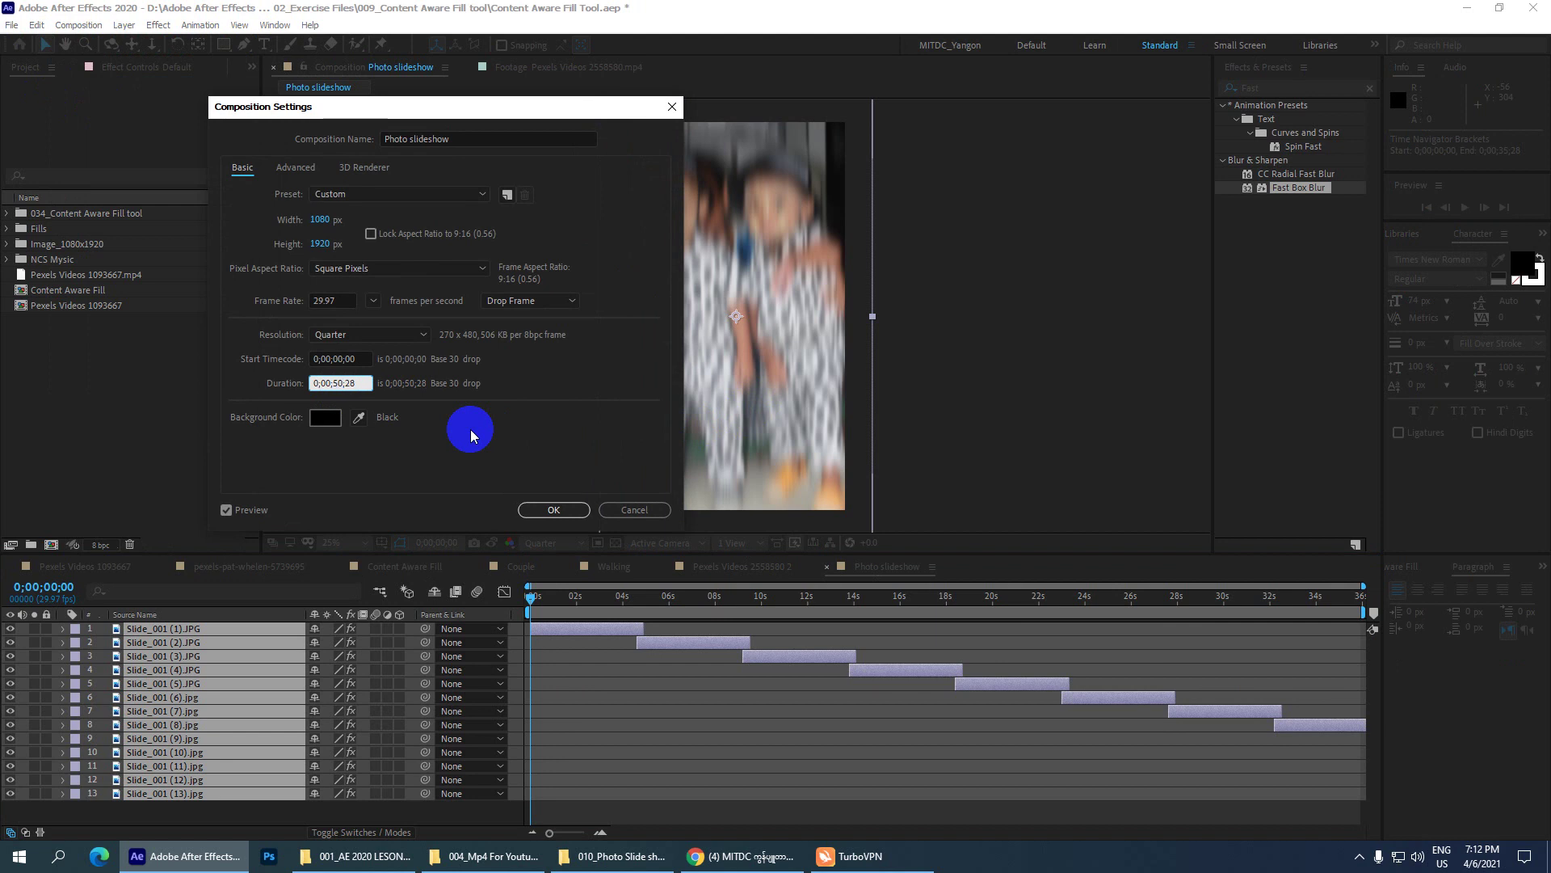
{"action": "key", "text": "Return"}
{"action": "left_click", "coordinate": [547, 833]}
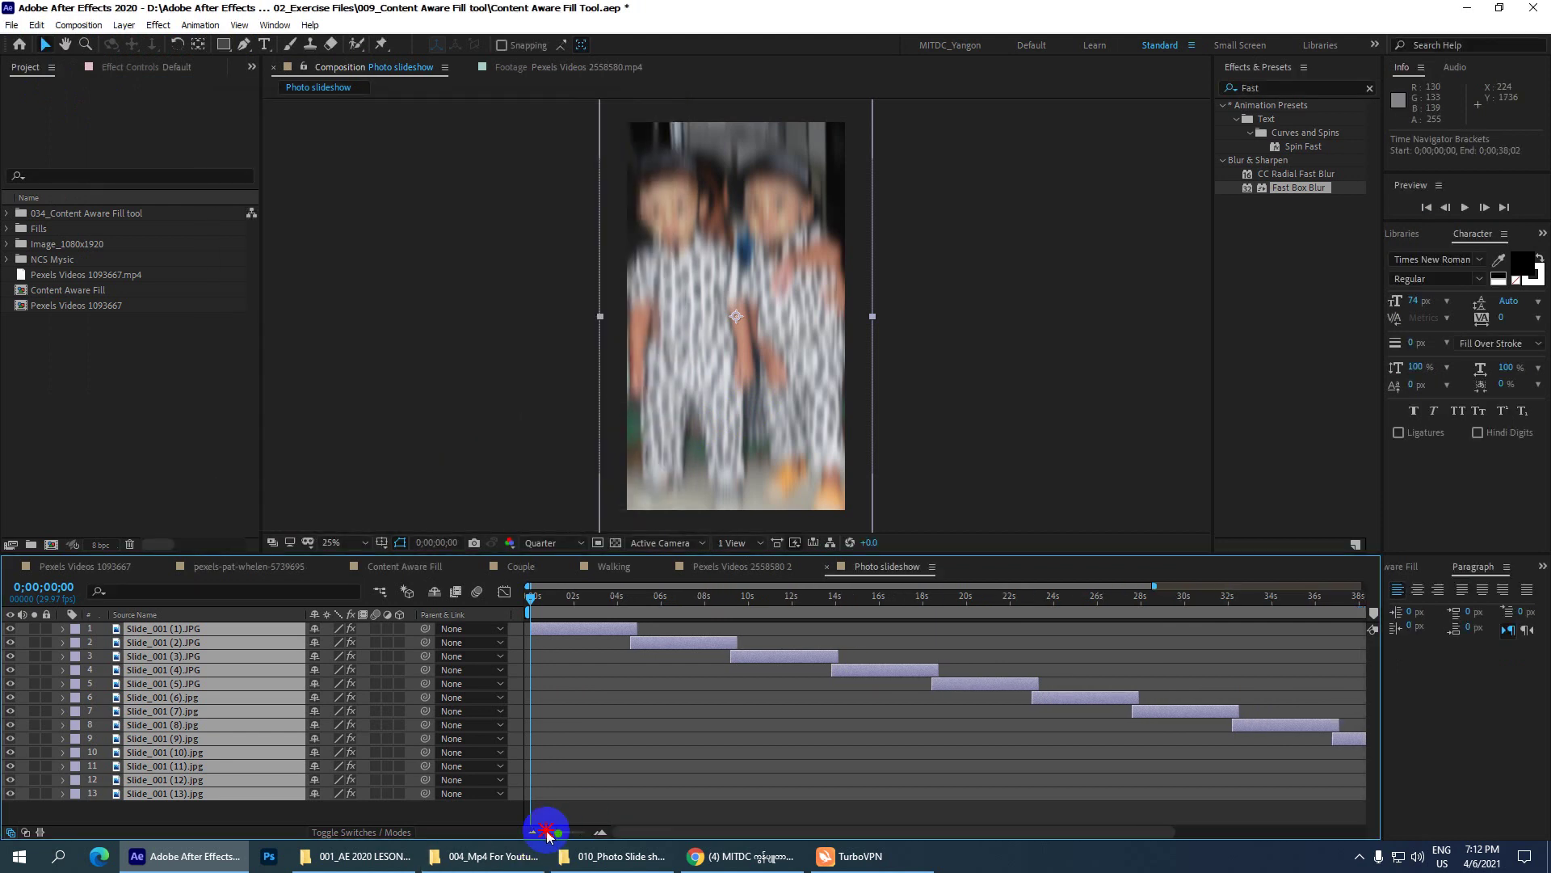
{"action": "left_click_drag", "start_coordinate": [547, 832], "coordinate": [520, 833]}
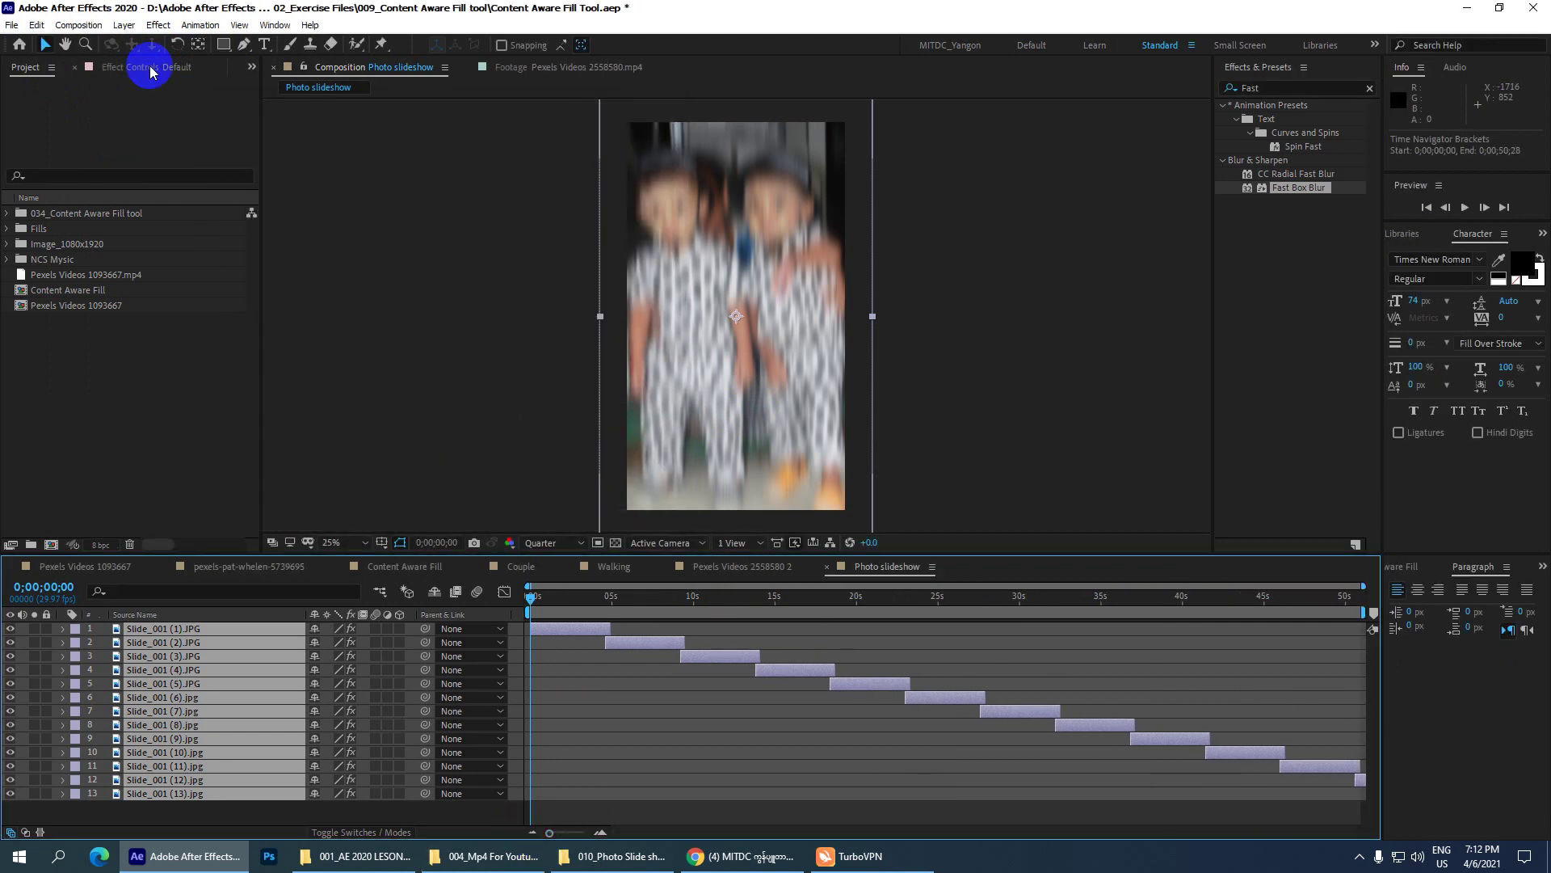
- Set the composition duration to 0;01;10;28 in Composition Settings
{"action": "left_click", "coordinate": [79, 25]}
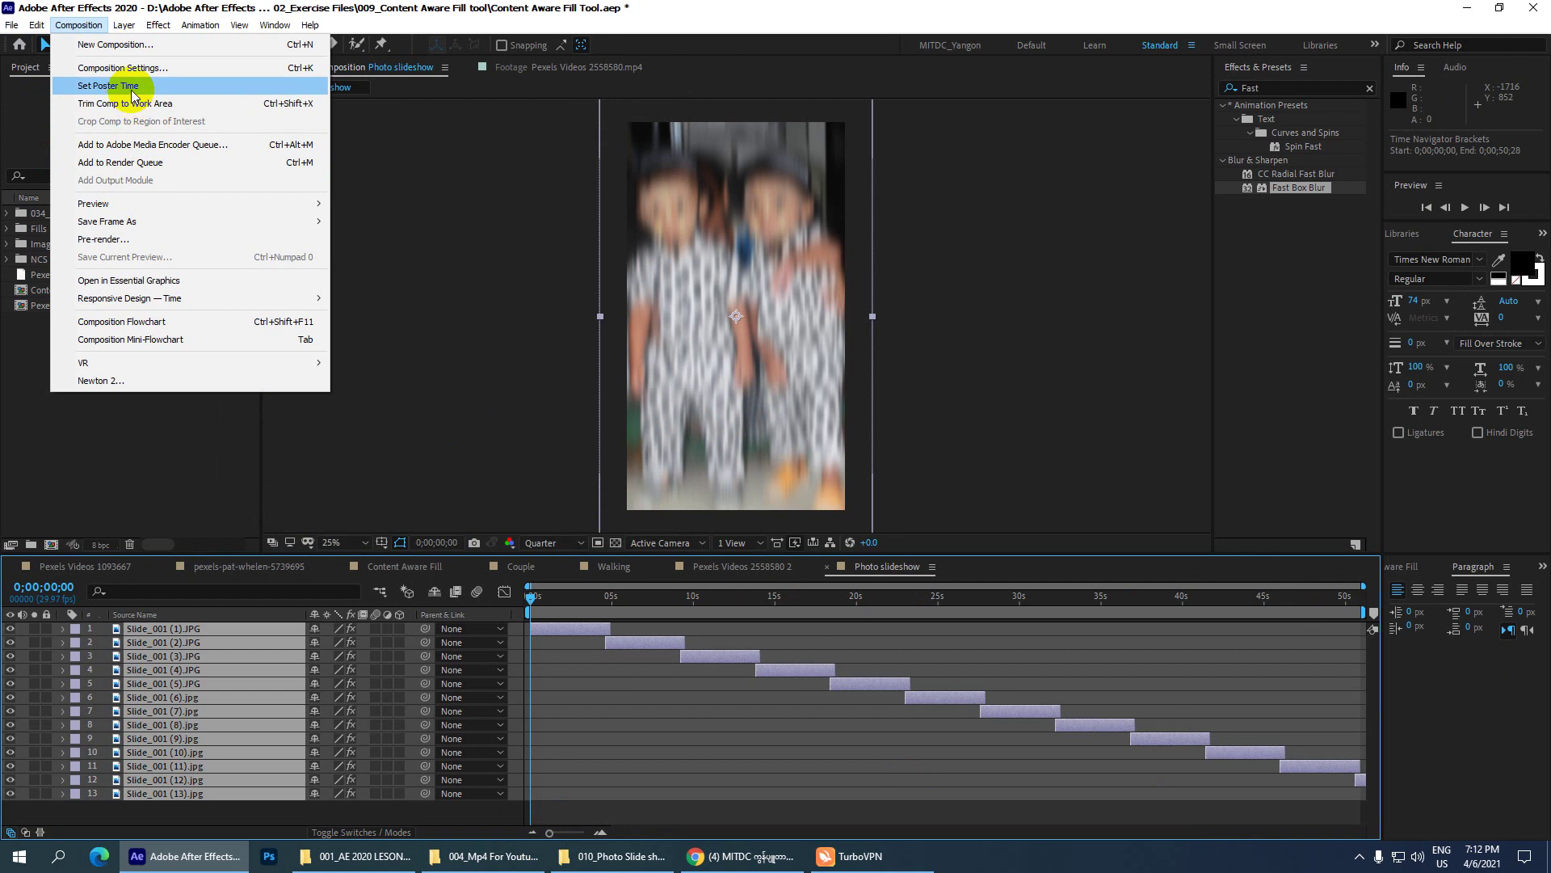
{"action": "left_click", "coordinate": [121, 68]}
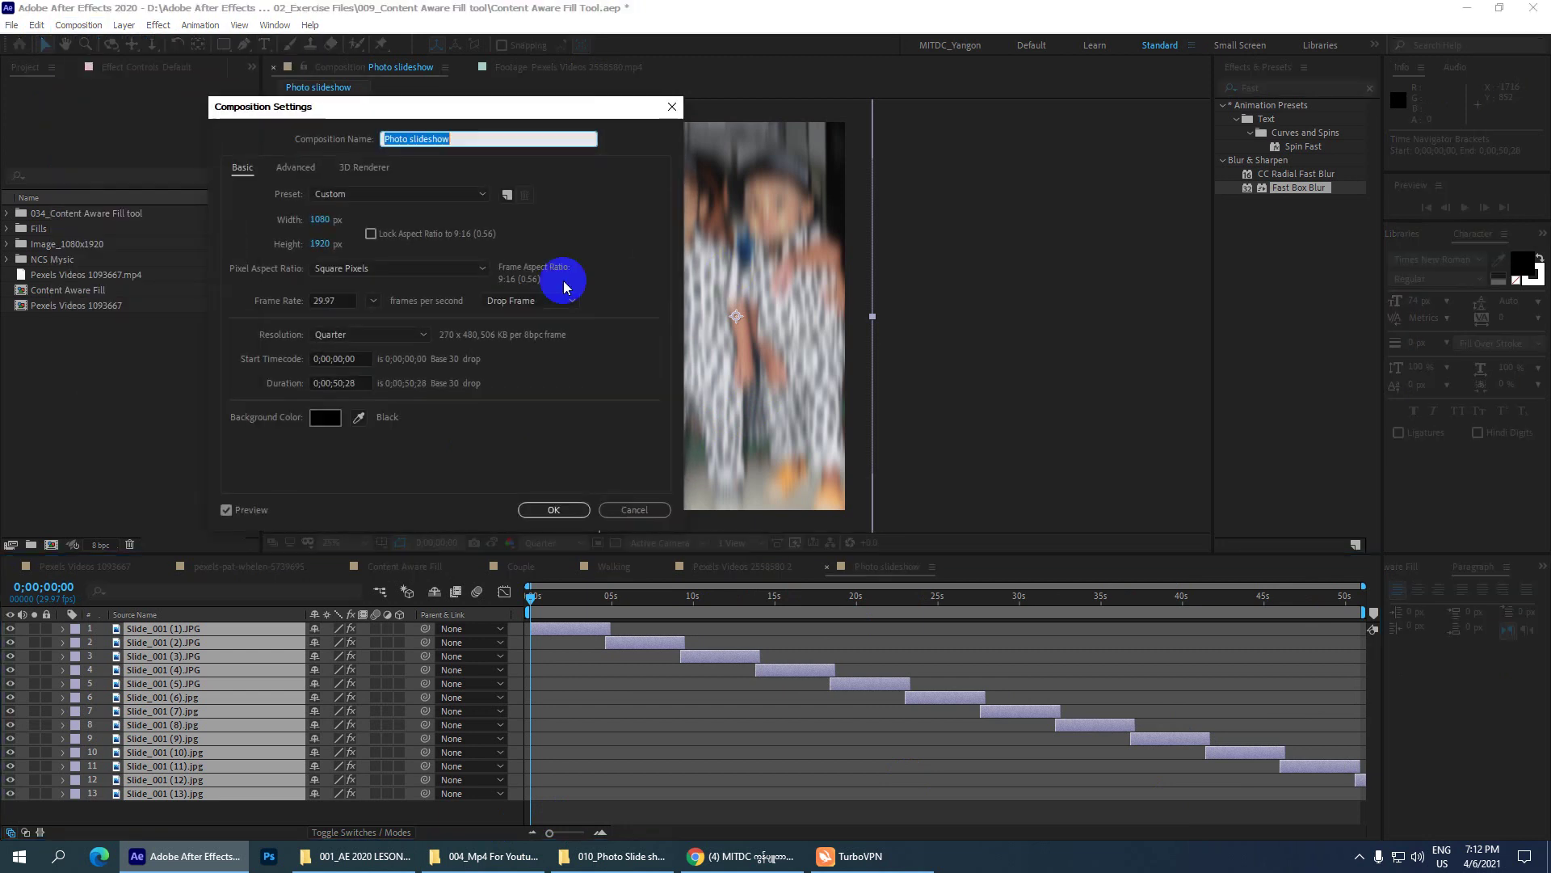
{"action": "left_click", "coordinate": [328, 383]}
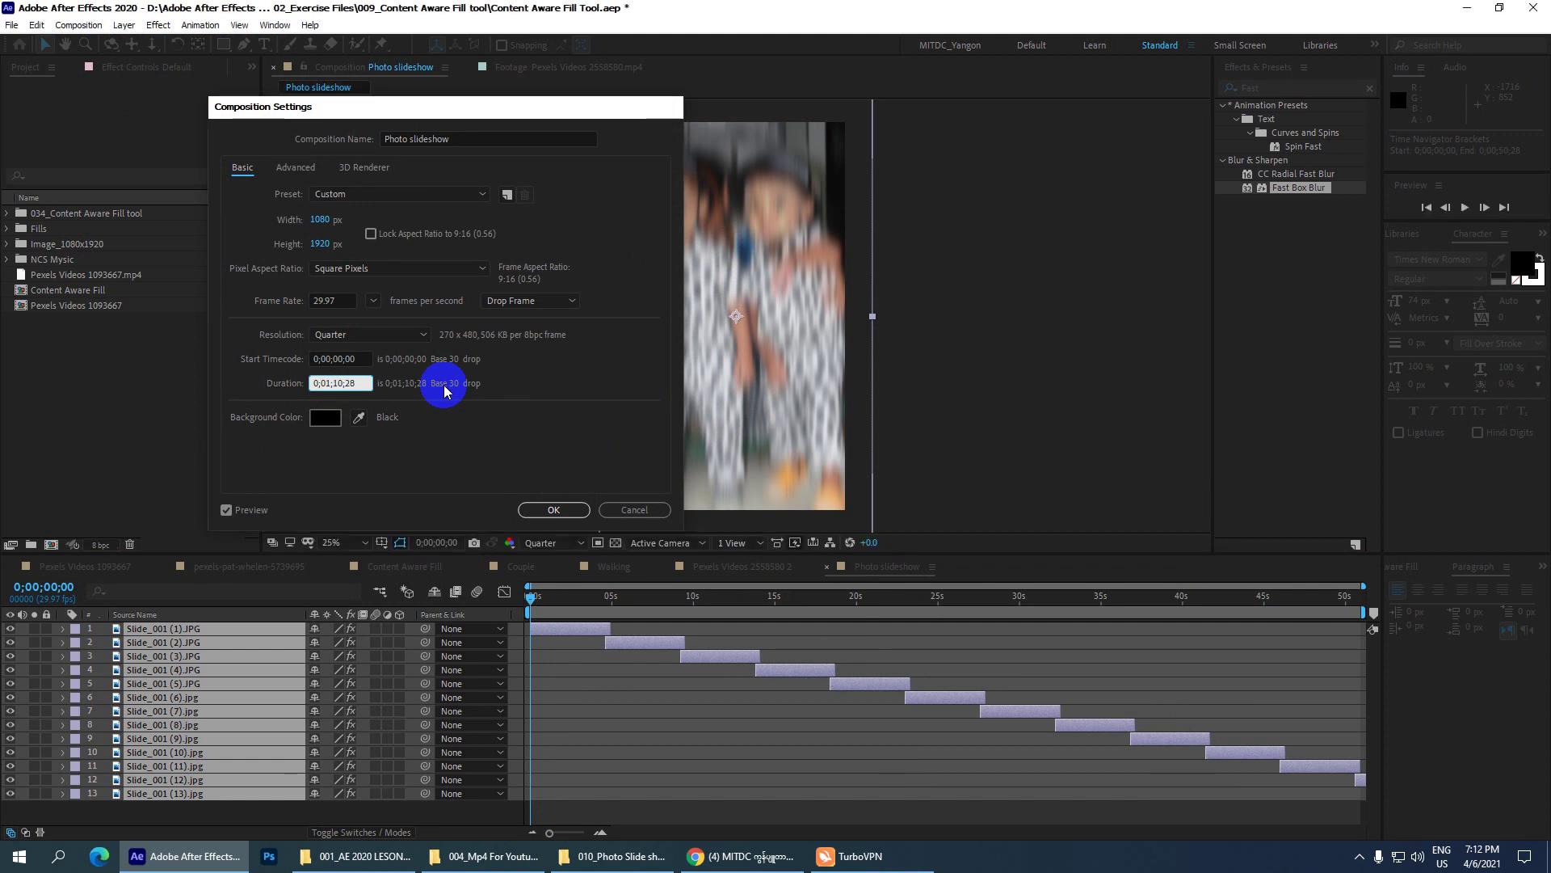
{"action": "key", "text": "Return"}
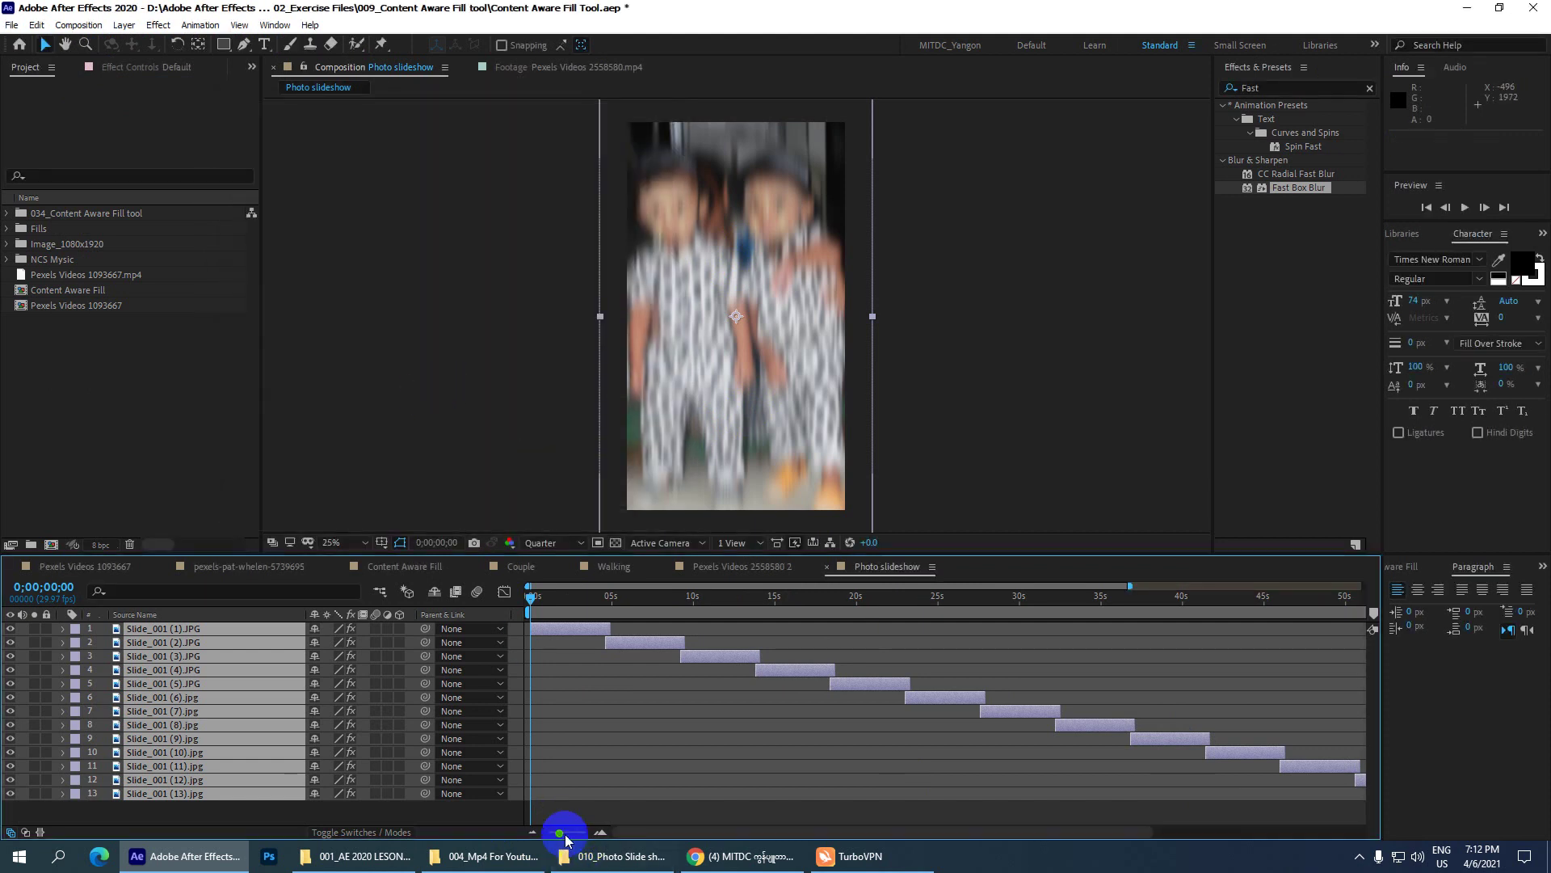
- Move the work-area end to about 1:00 and trim the Photo slideshow comp to it
{"action": "left_click", "coordinate": [530, 833]}
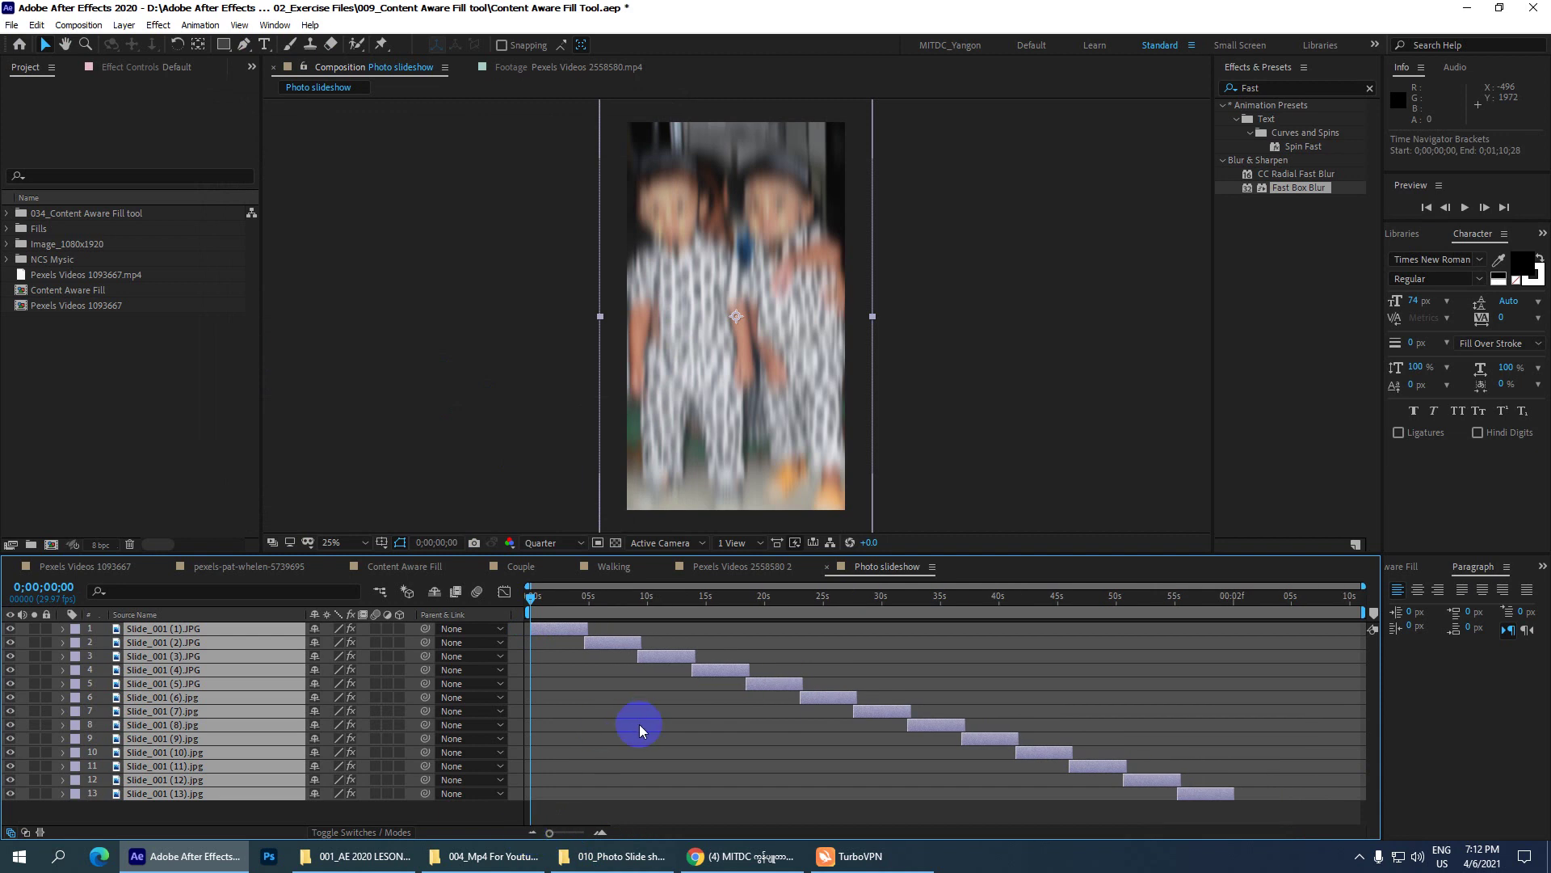
{"action": "left_click_drag", "start_coordinate": [1362, 612], "coordinate": [1236, 635]}
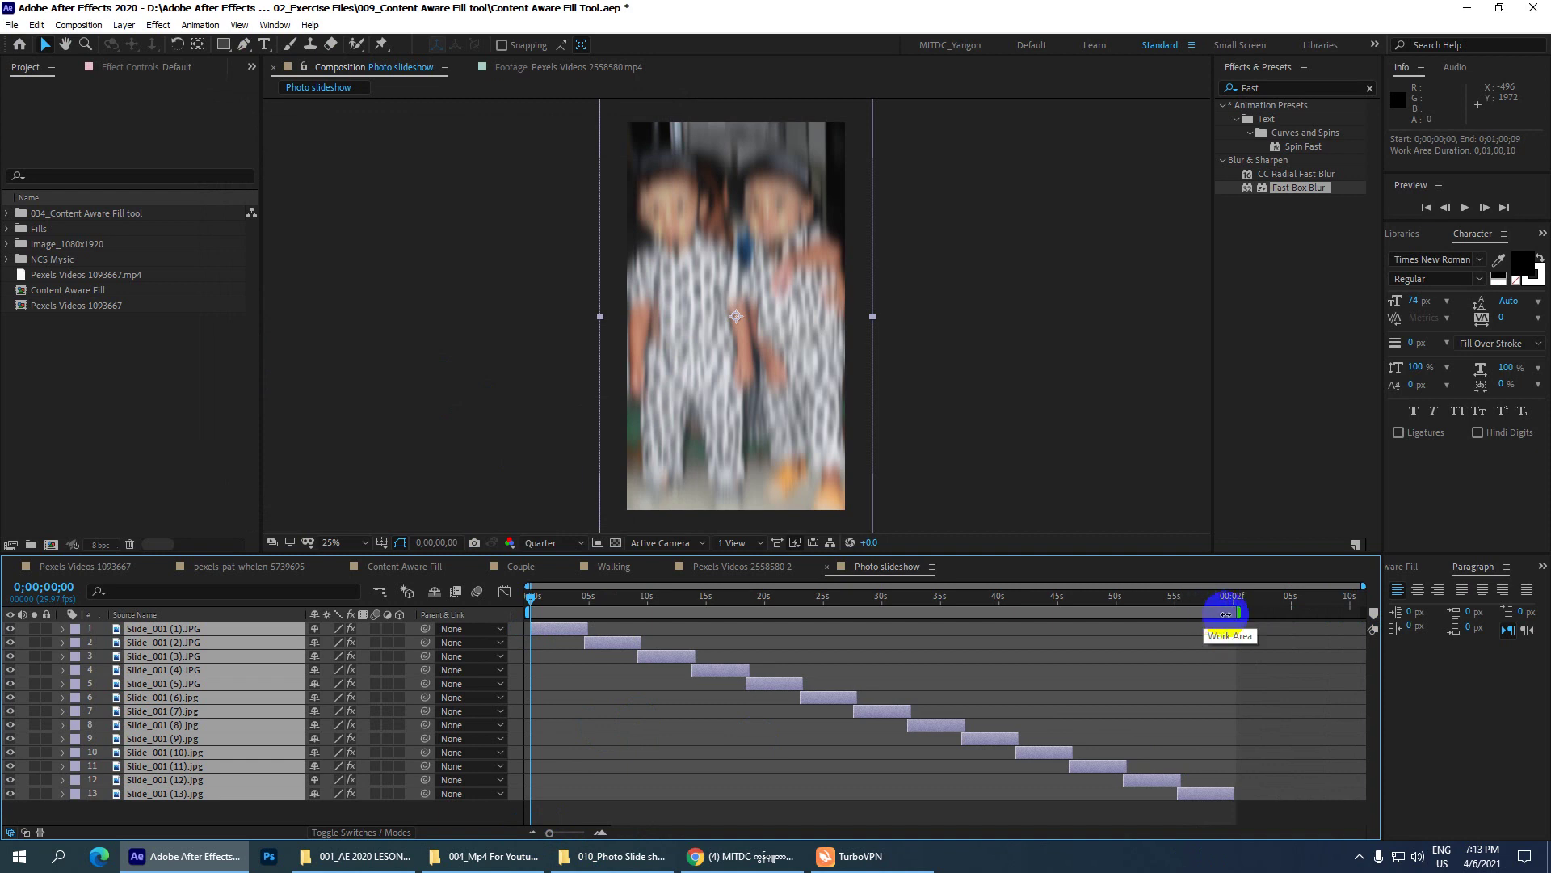
{"action": "right_click", "coordinate": [1219, 611]}
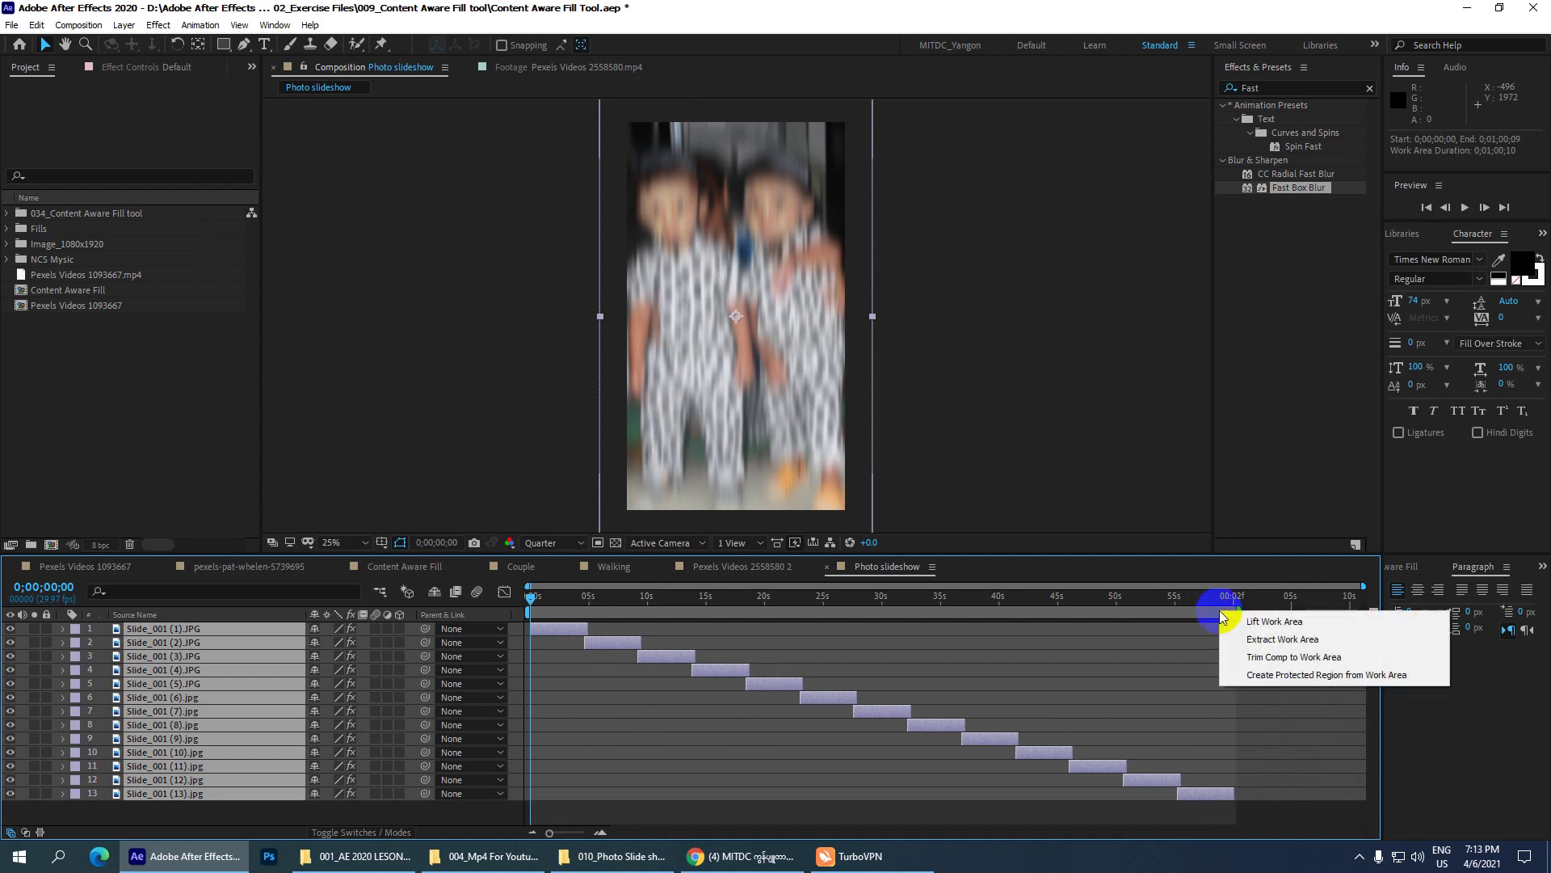
{"action": "left_click", "coordinate": [1294, 657]}
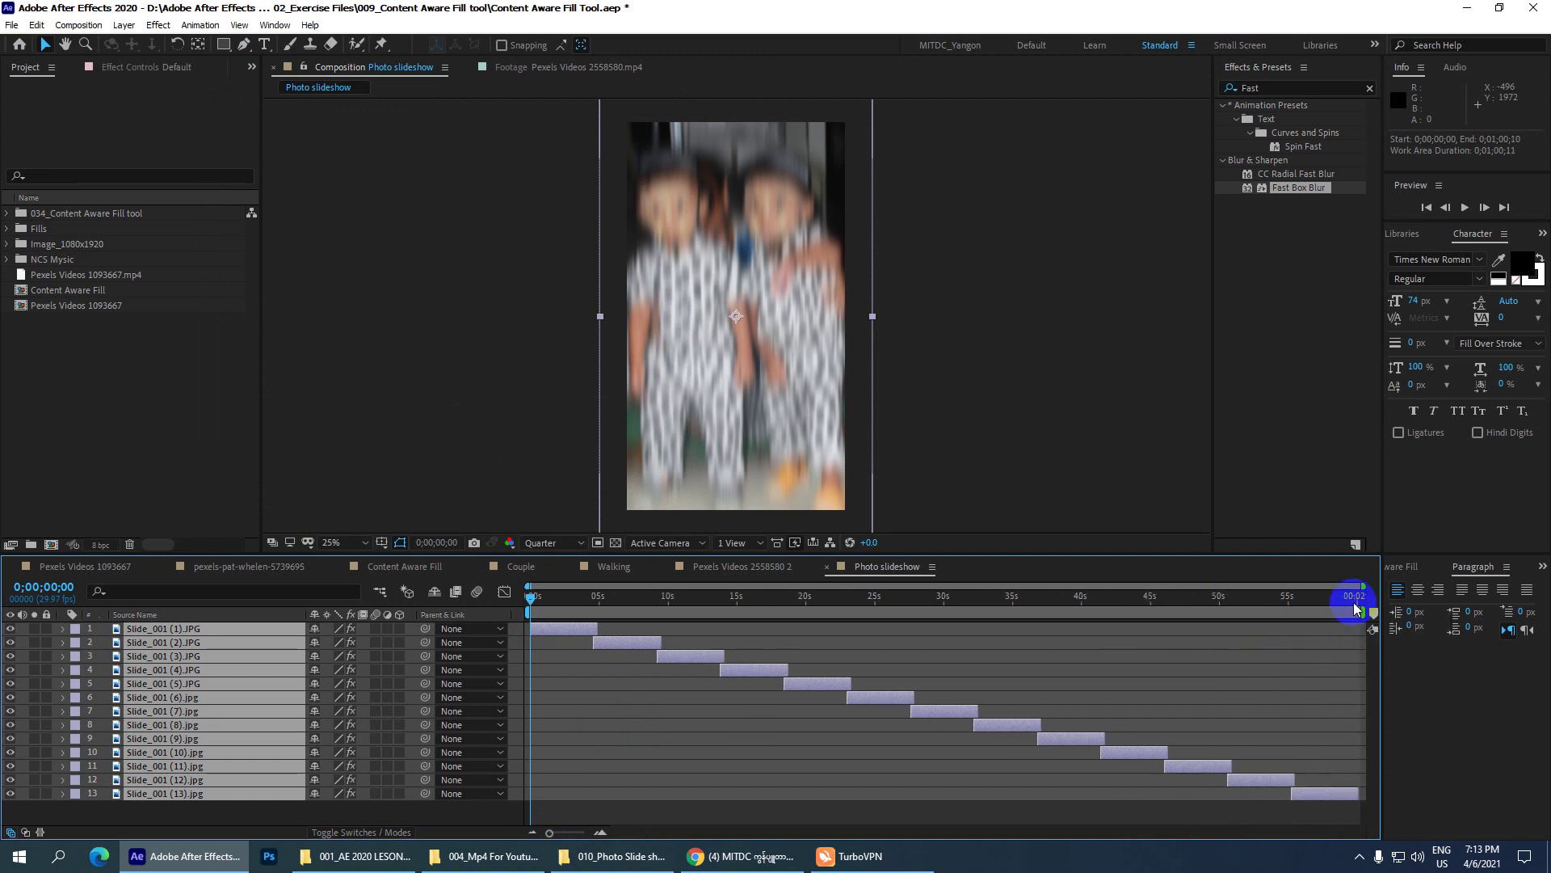
{"action": "mouse_move", "coordinate": [1360, 611]}
{"action": "left_mouse_down"}
{"action": "mouse_move", "coordinate": [540, 640]}
{"action": "mouse_move", "coordinate": [445, 626]}
{"action": "left_mouse_up"}
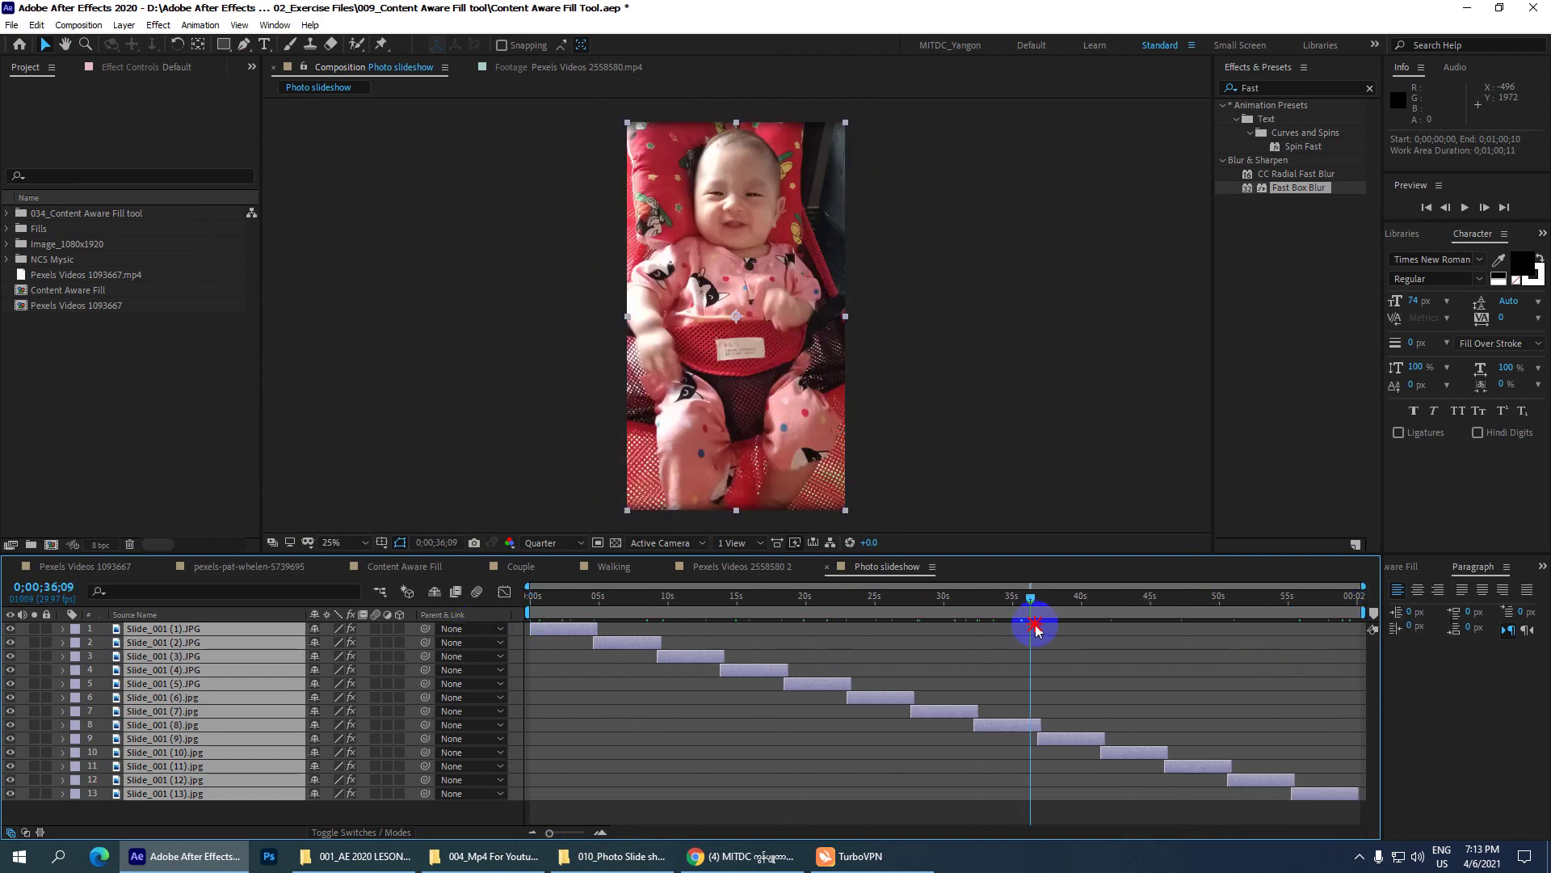
- Preview the slideshow, then check its Composition Settings showing the 0;01;00;10 duration
{"action": "key", "text": "space"}
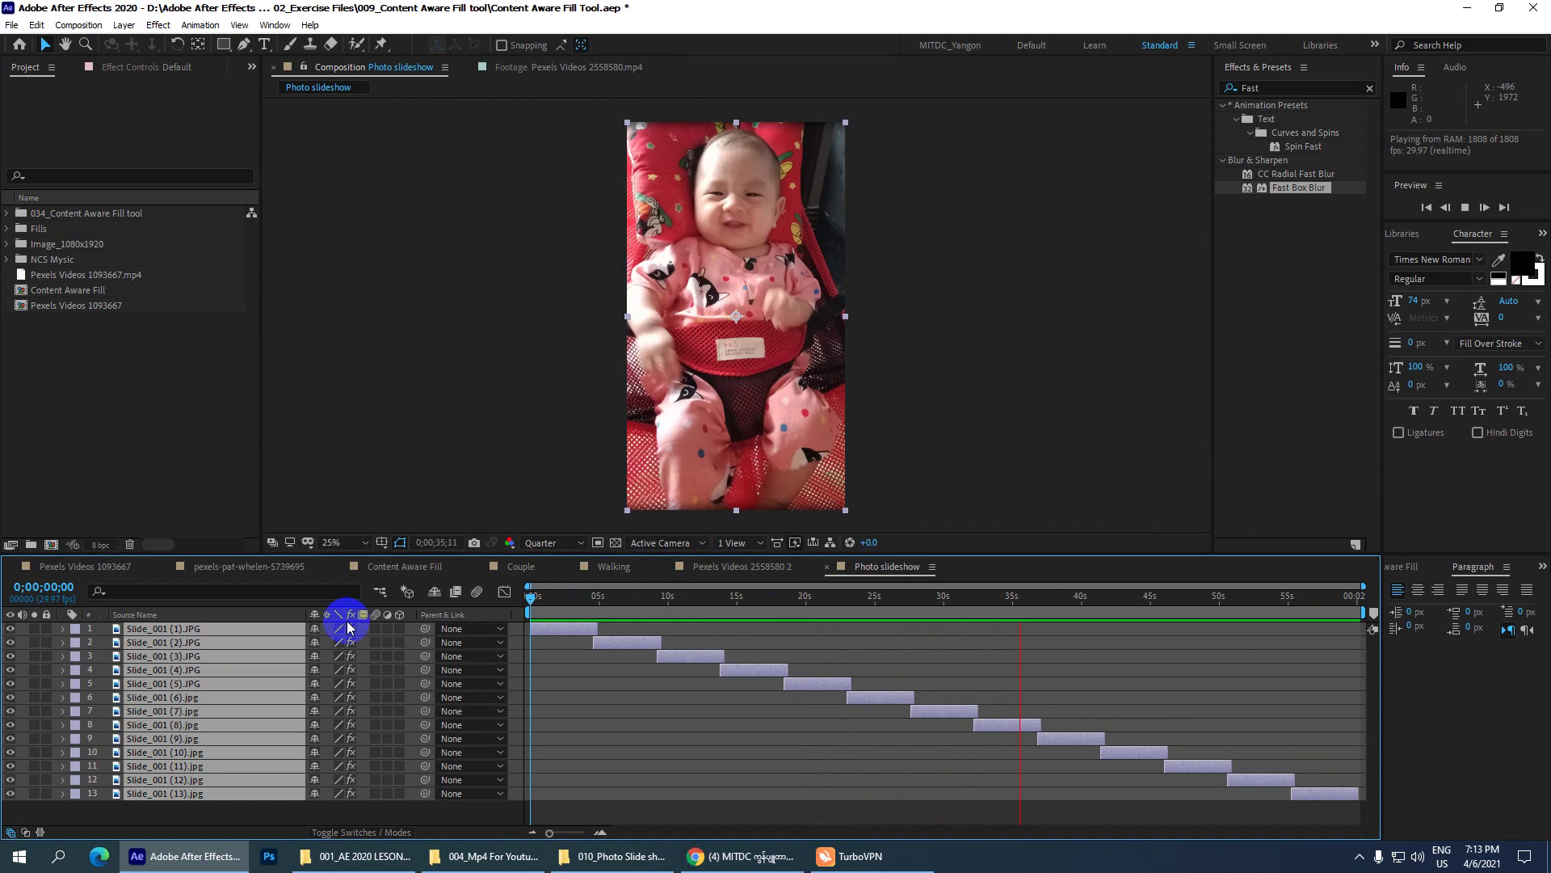
{"action": "left_click", "coordinate": [80, 26]}
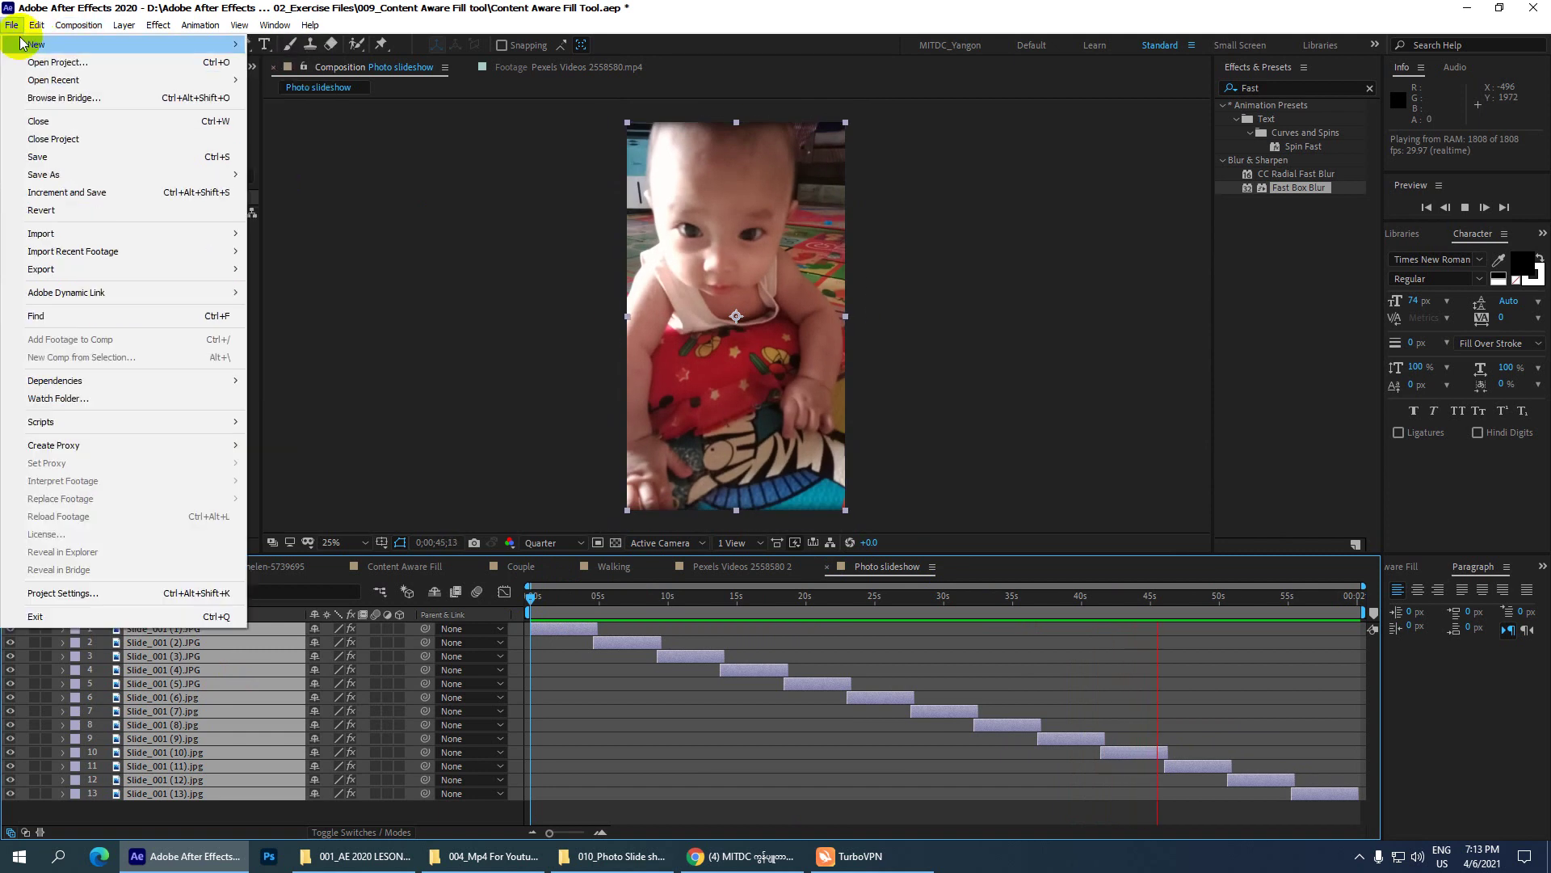
{"action": "left_click", "coordinate": [121, 68]}
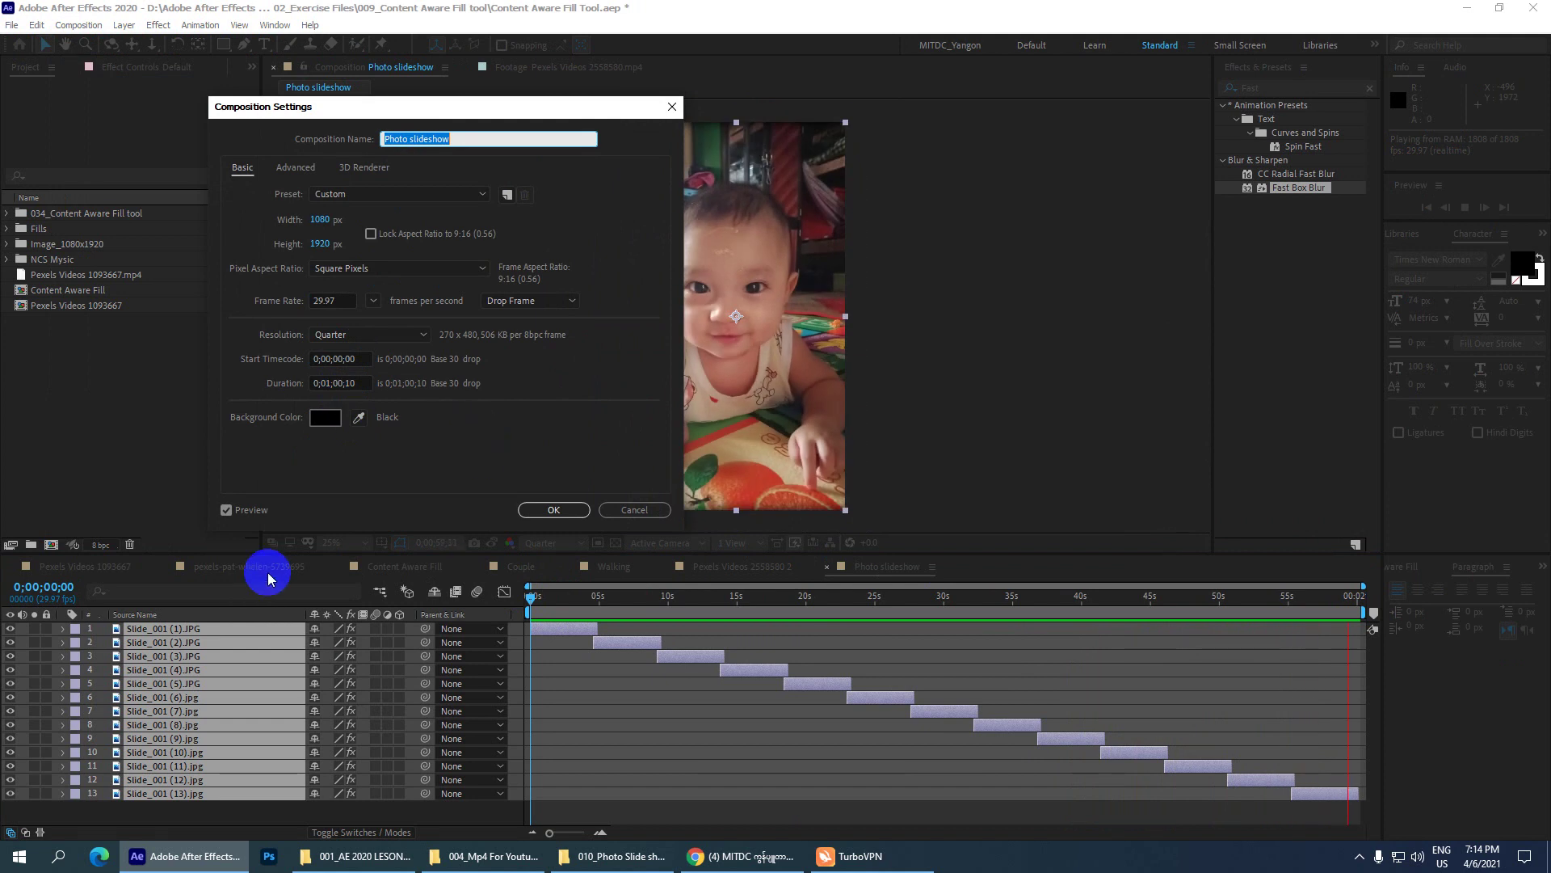
- Accept the Composition Settings with OK and enlarge the Timeline panel during playback
{"action": "left_click", "coordinate": [569, 509]}
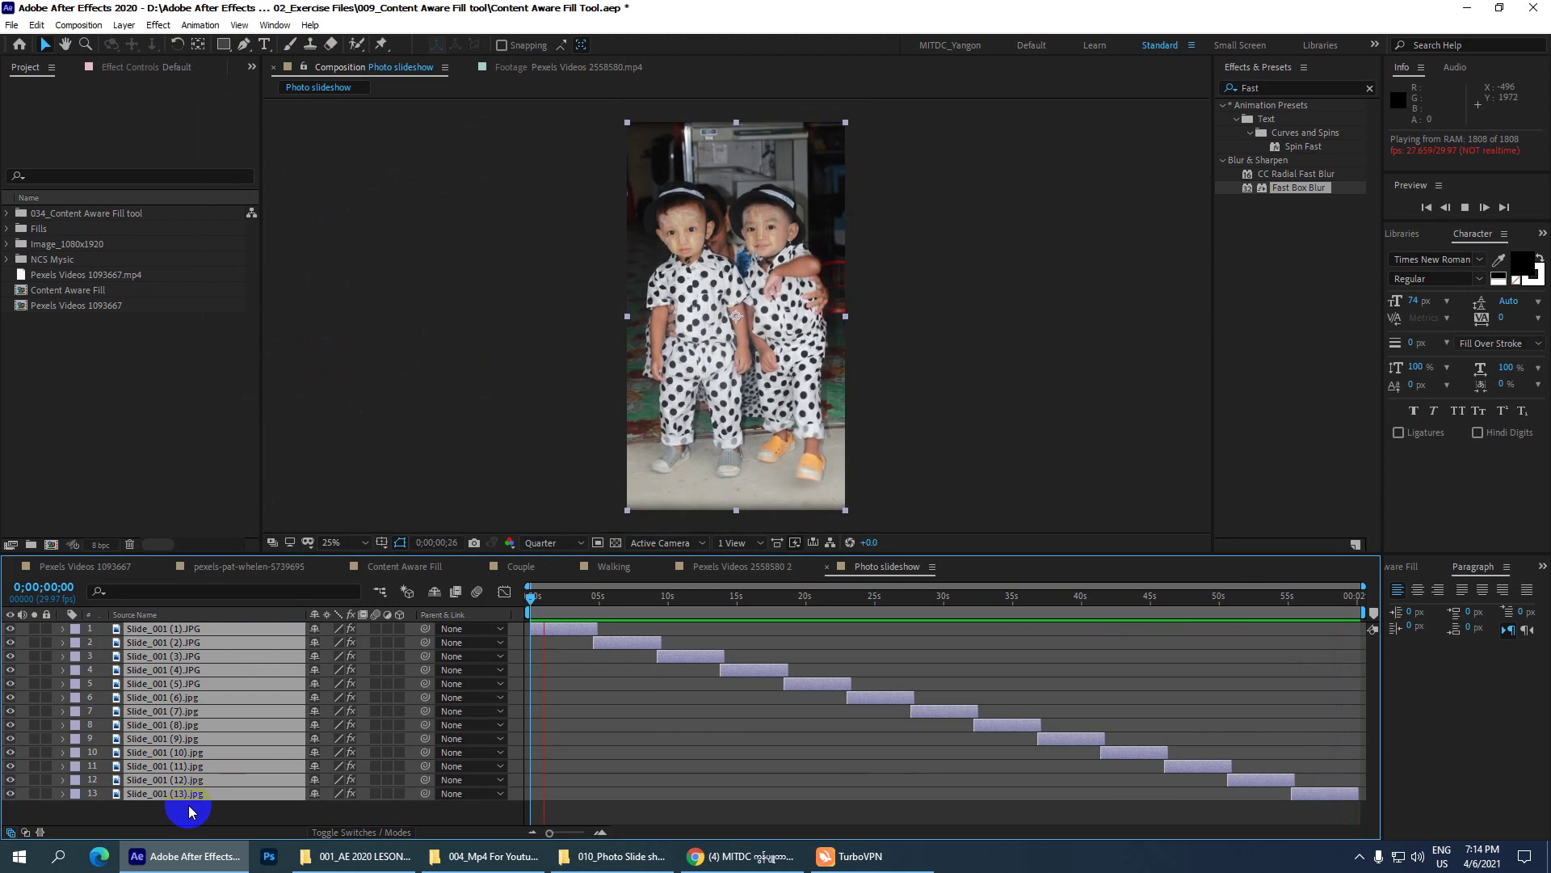
{"action": "left_click_drag", "start_coordinate": [297, 558], "coordinate": [300, 453]}
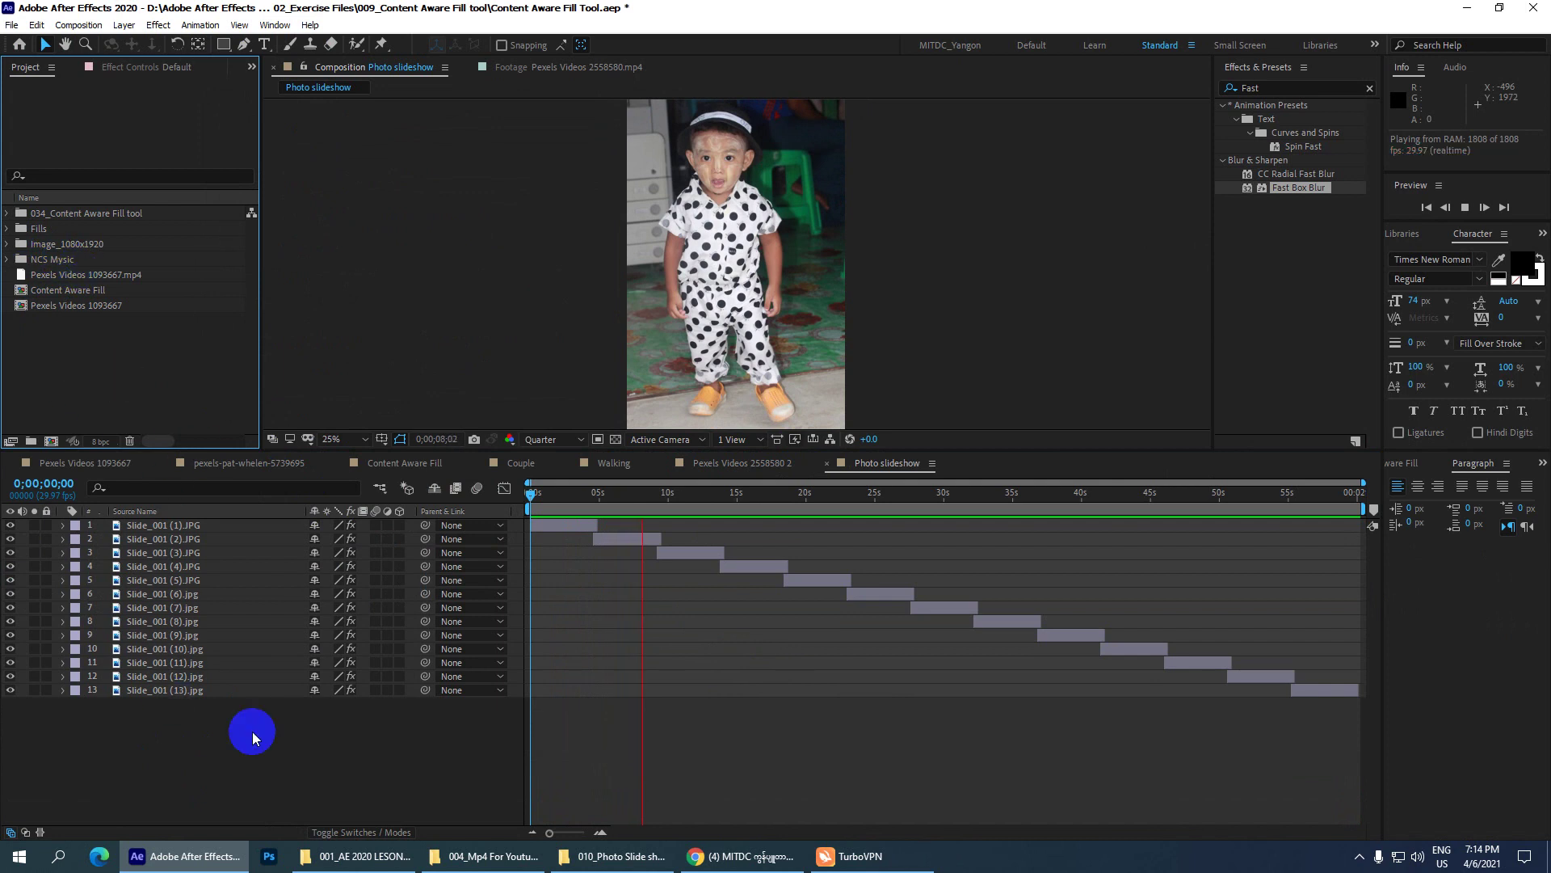
{"action": "left_click_drag", "start_coordinate": [119, 755], "coordinate": [243, 771]}
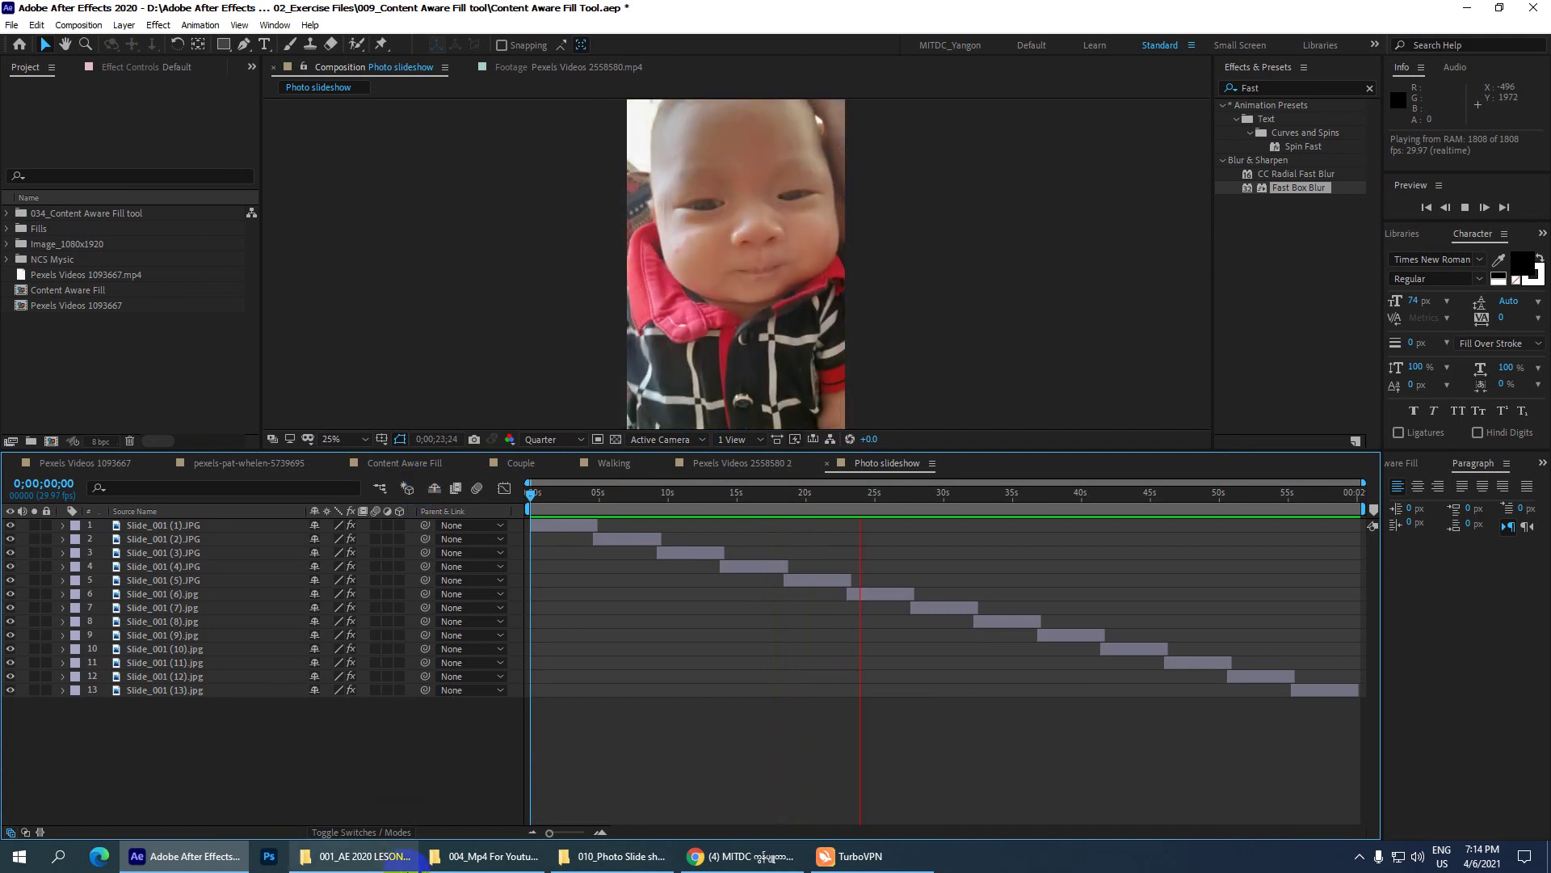
- Browse to the 004_Mp4 For Youtube folder under Adobe After Effects 2021, then minimize Explorer
{"action": "left_click", "coordinate": [618, 857]}
{"action": "left_click", "coordinate": [937, 185]}
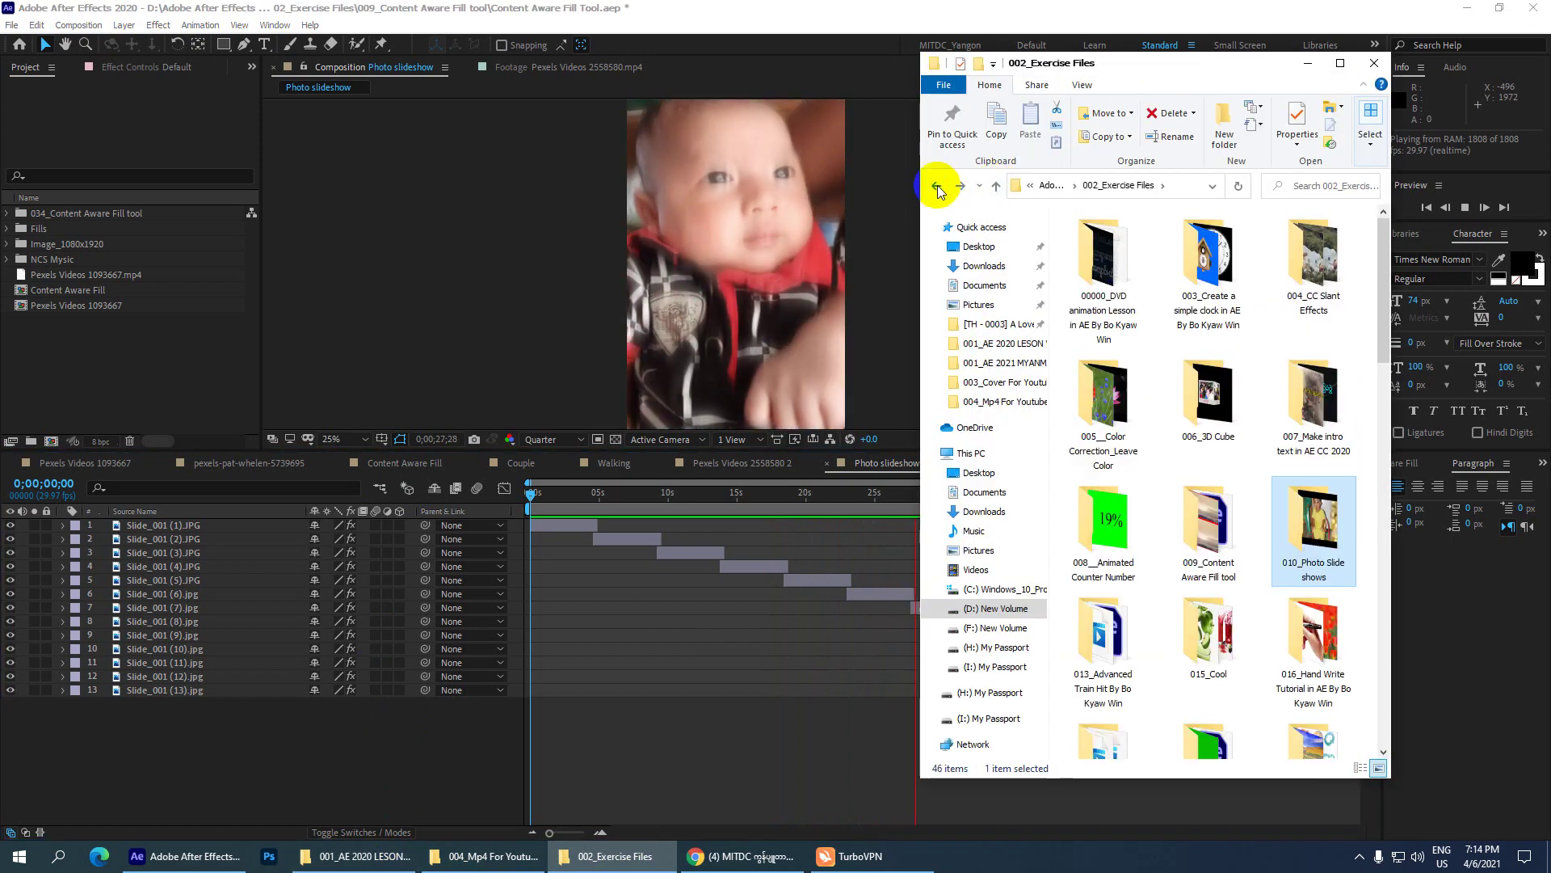
{"action": "double_click", "coordinate": [1147, 63]}
{"action": "left_click", "coordinate": [15, 126]}
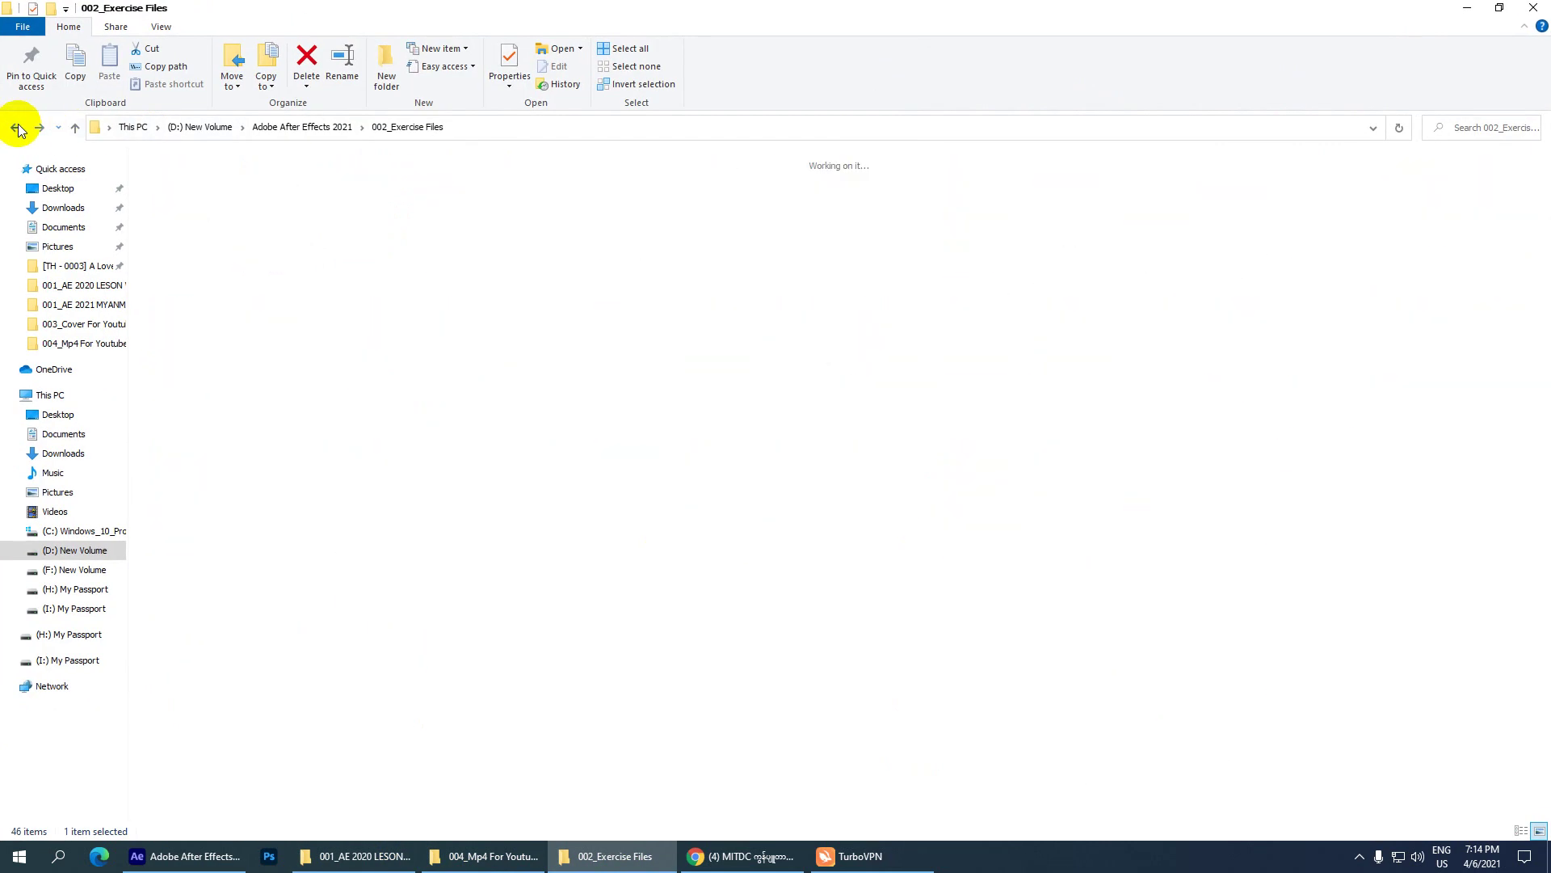
{"action": "double_click", "coordinate": [623, 206]}
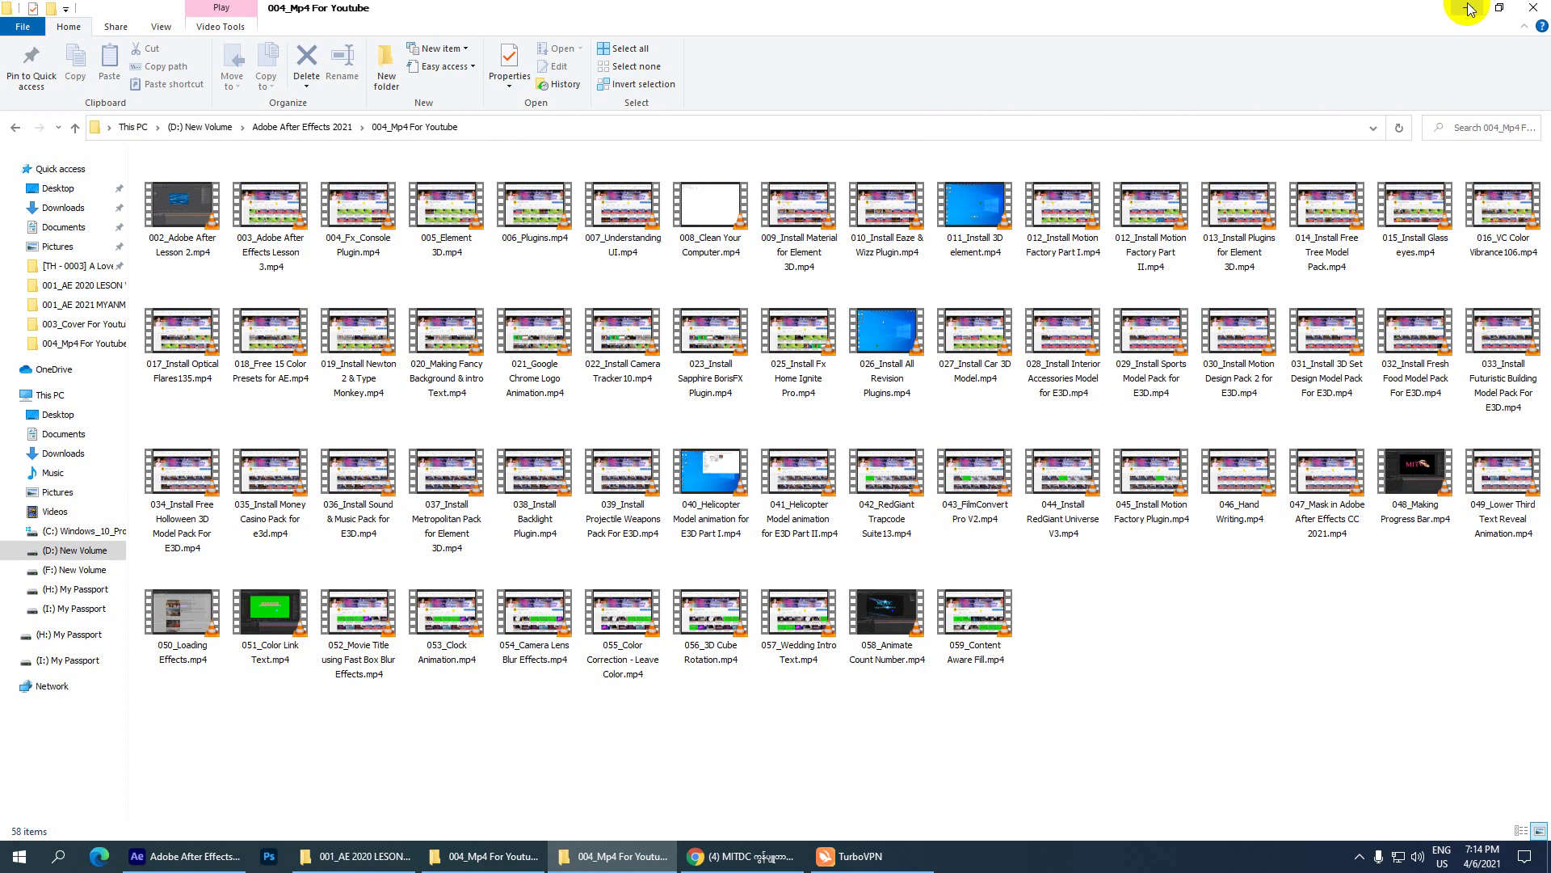
{"action": "left_click", "coordinate": [1469, 9]}
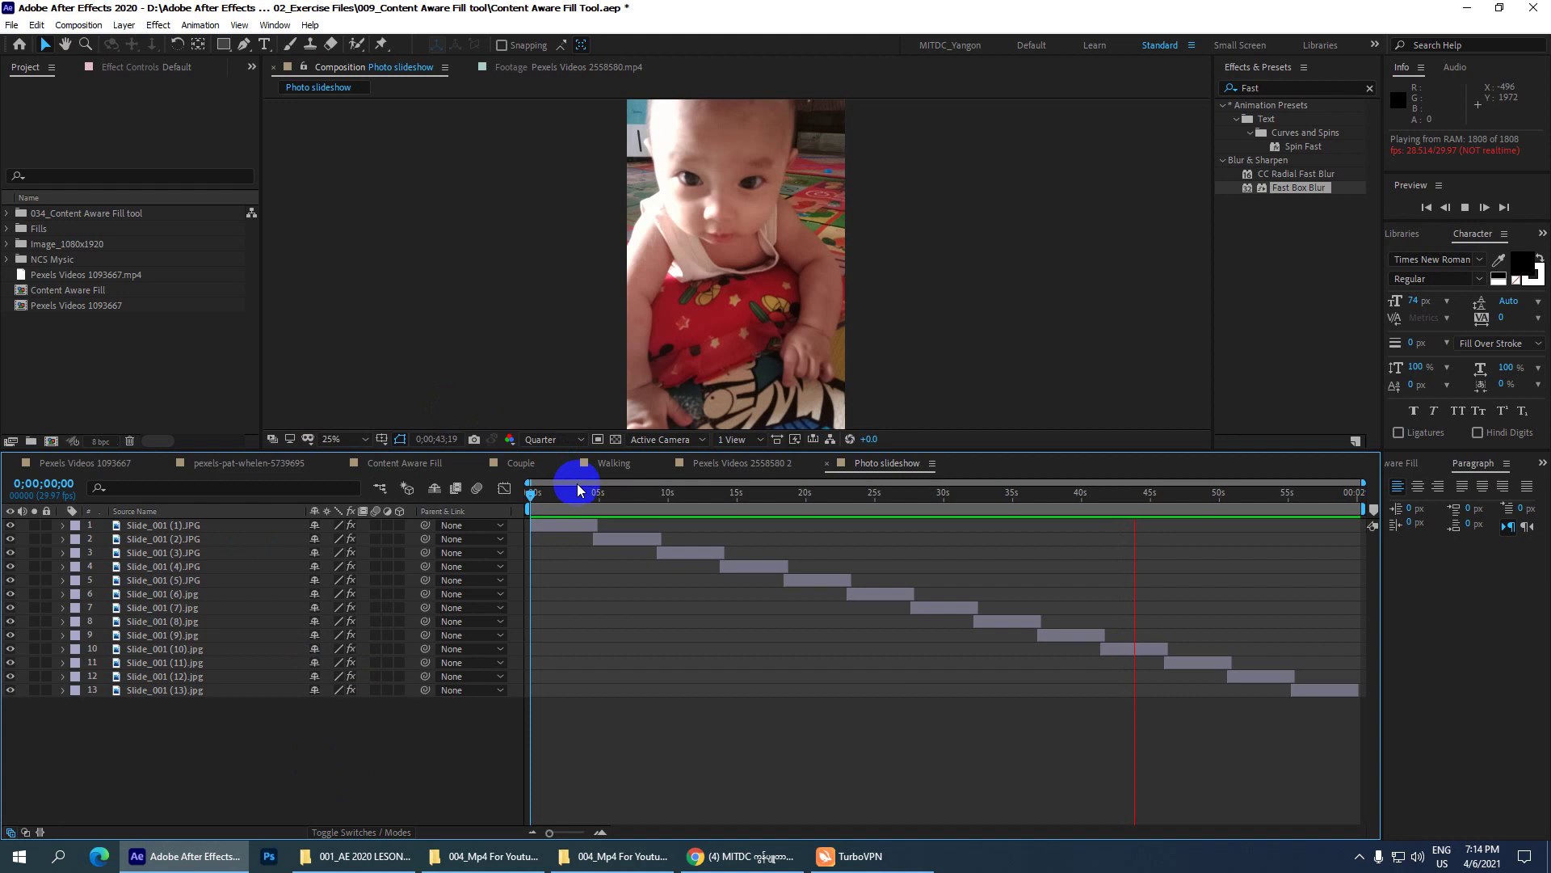
- Scrub the Photo slideshow from its start to its final frame at 0;01;00;10
{"action": "left_click_drag", "start_coordinate": [582, 495], "coordinate": [896, 462]}
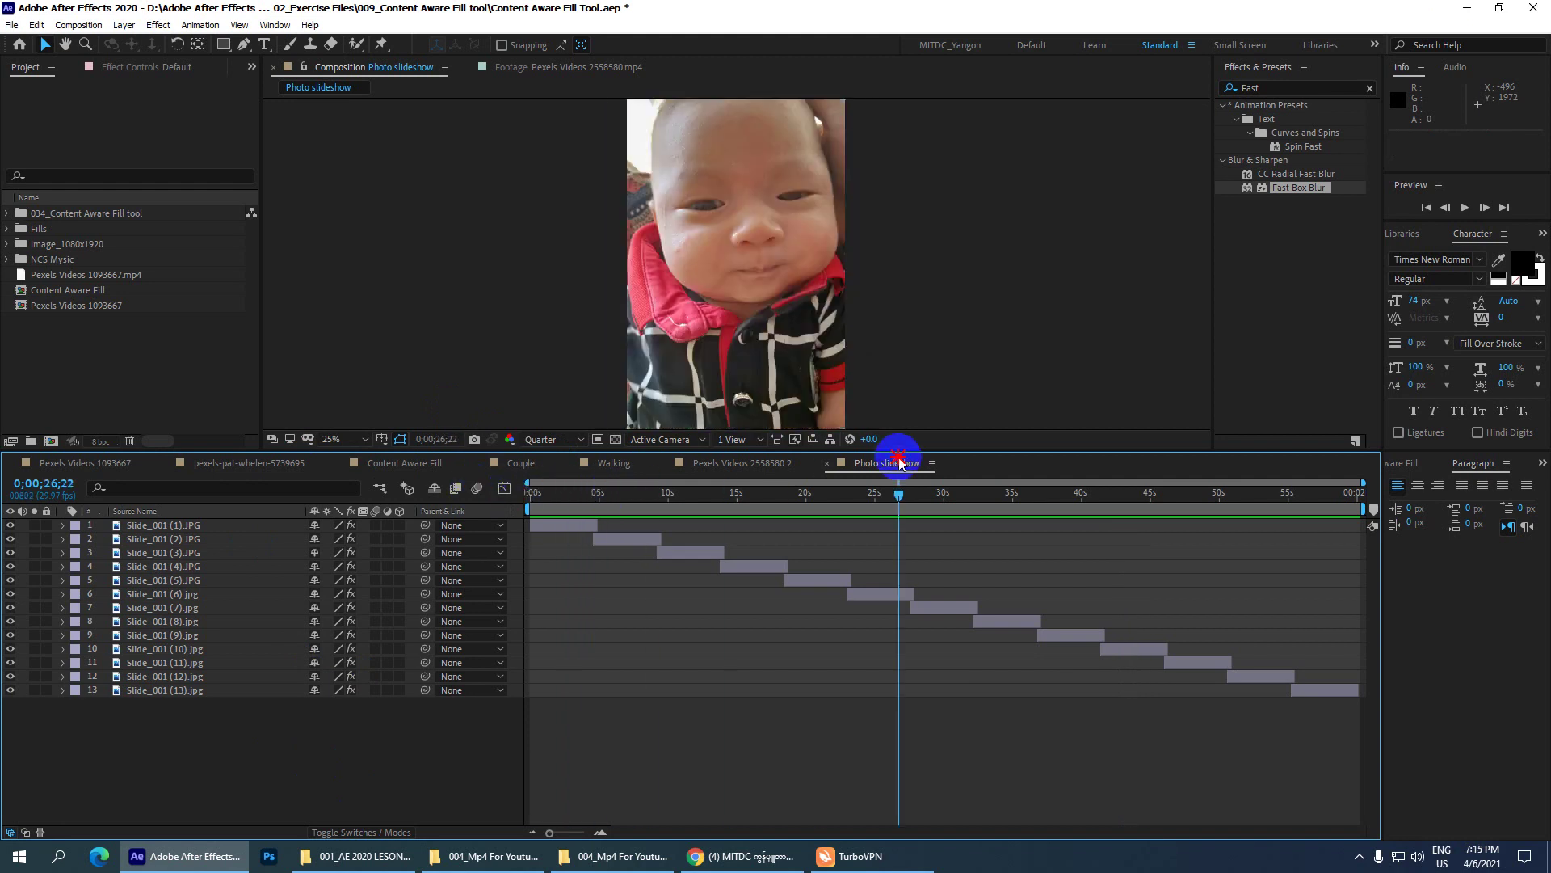
{"action": "left_click_drag", "start_coordinate": [899, 462], "coordinate": [900, 462]}
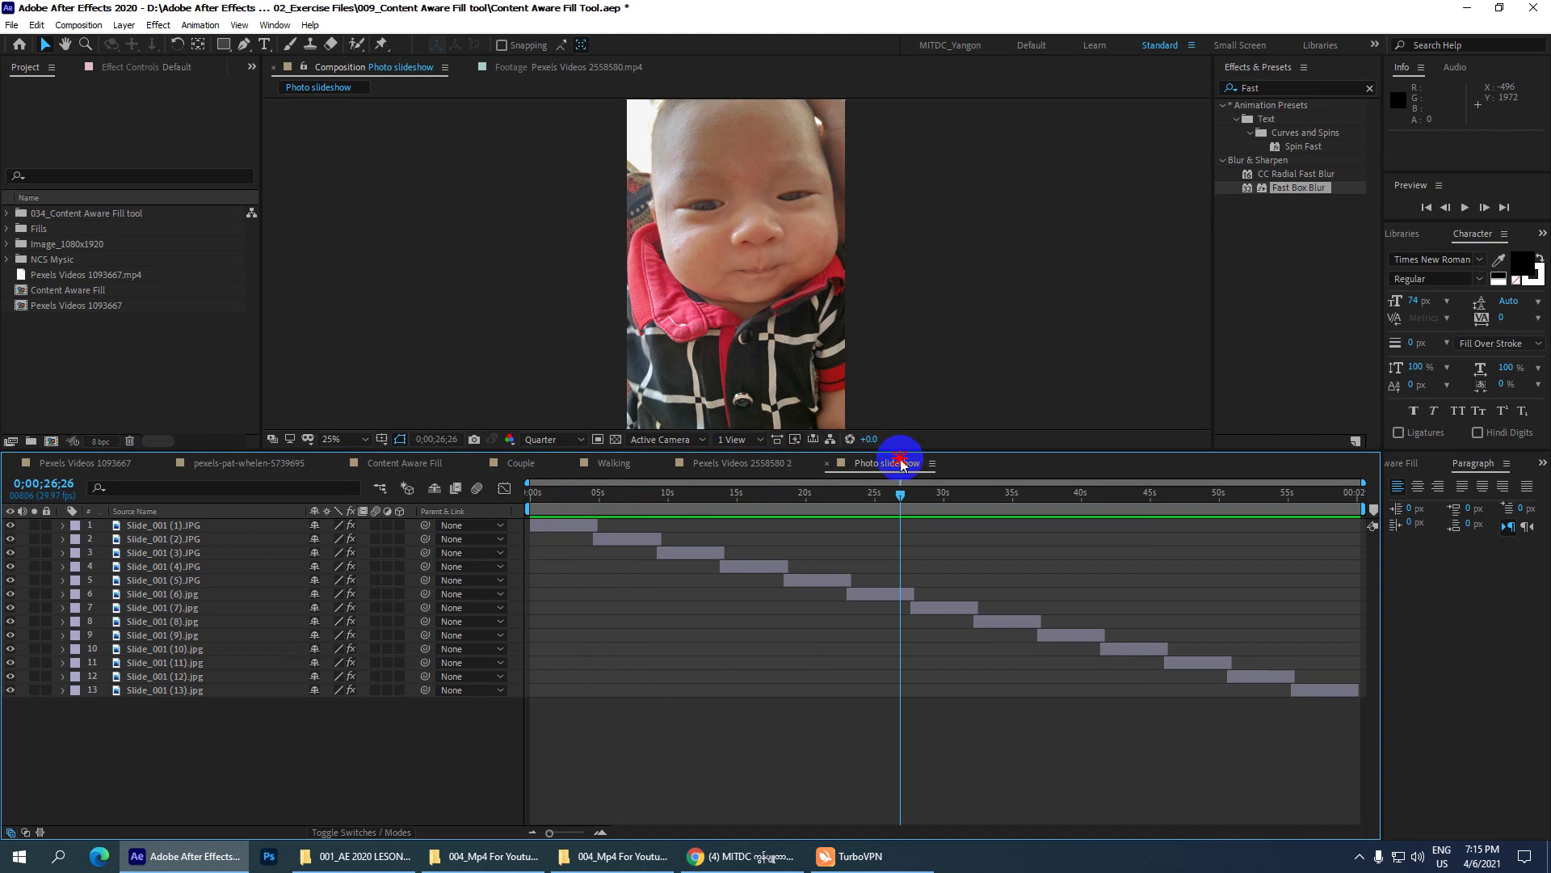
{"action": "mouse_move", "coordinate": [895, 494]}
{"action": "left_mouse_down"}
{"action": "mouse_move", "coordinate": [1215, 552]}
{"action": "mouse_move", "coordinate": [481, 523]}
{"action": "left_mouse_up"}
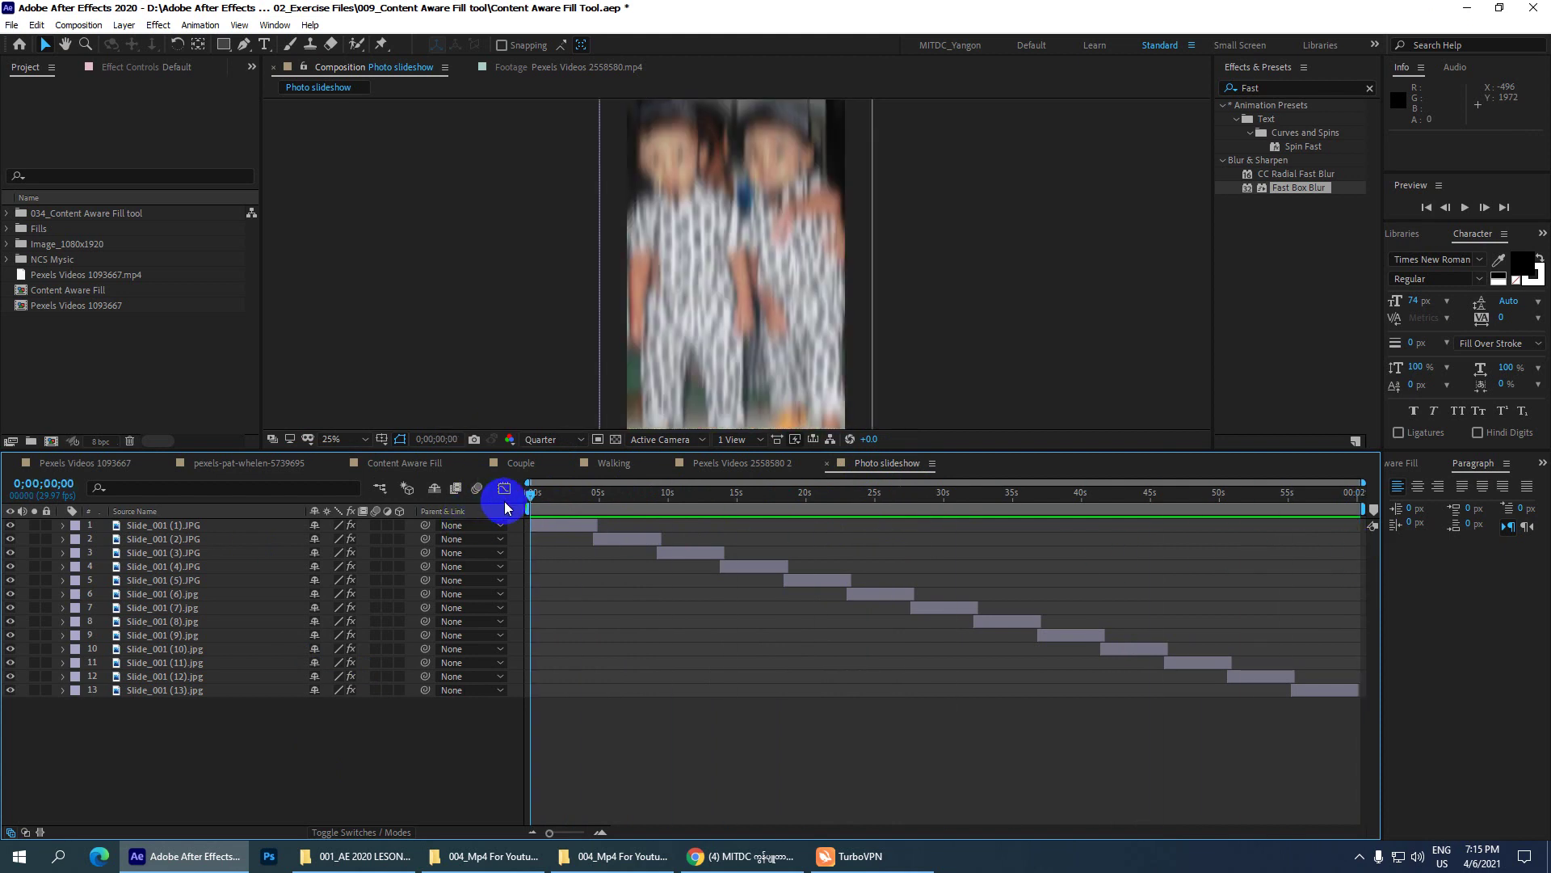
{"action": "left_click_drag", "start_coordinate": [534, 495], "coordinate": [1360, 495]}
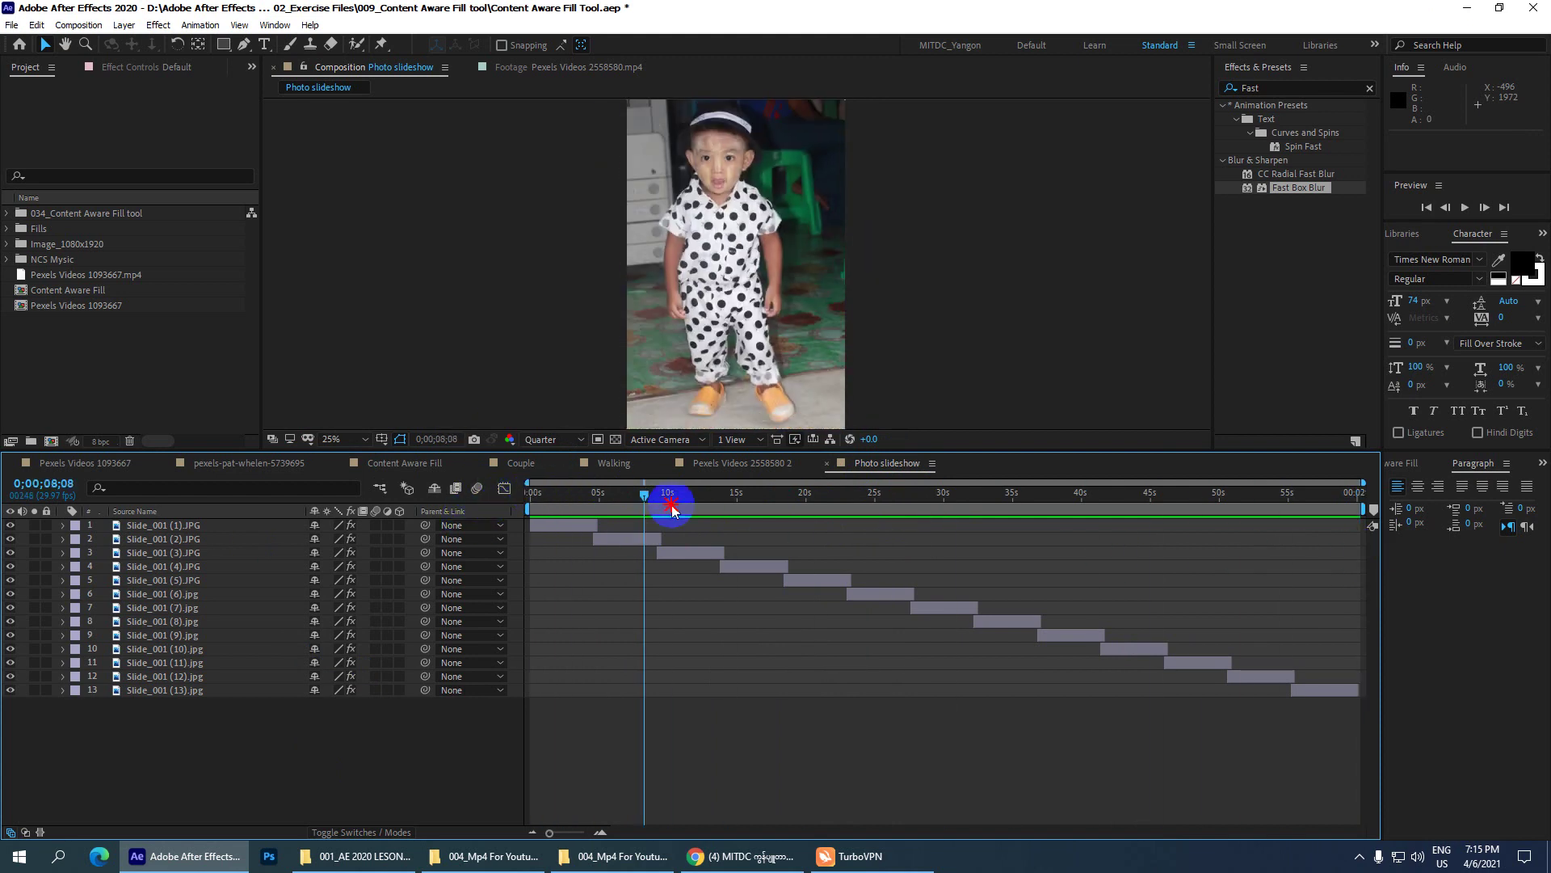
{"action": "left_click", "coordinate": [1467, 8]}
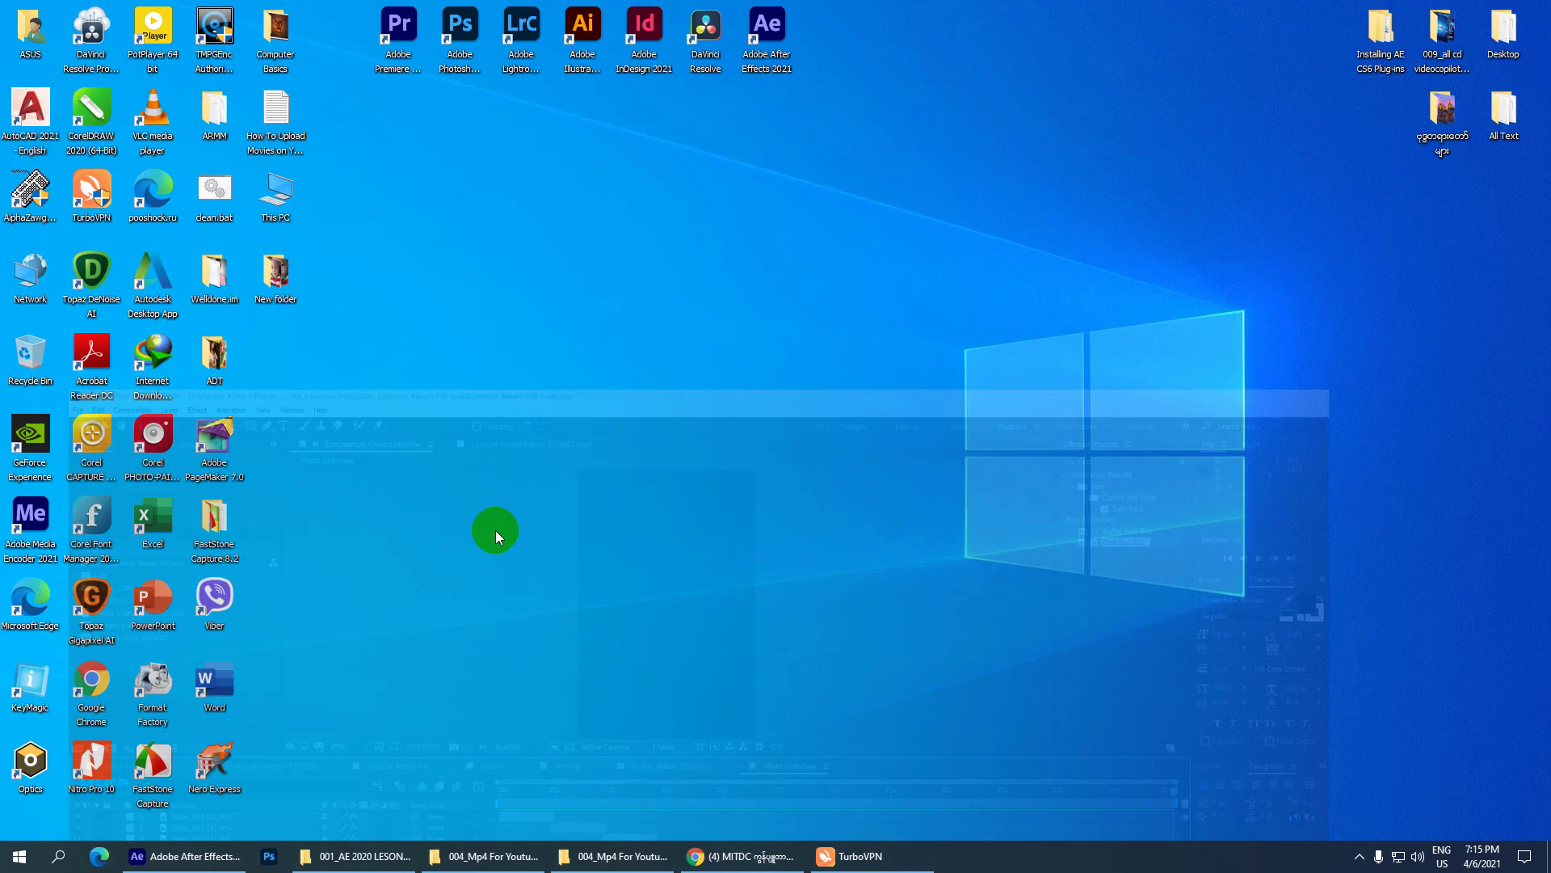
{"action": "left_click", "coordinate": [742, 856]}
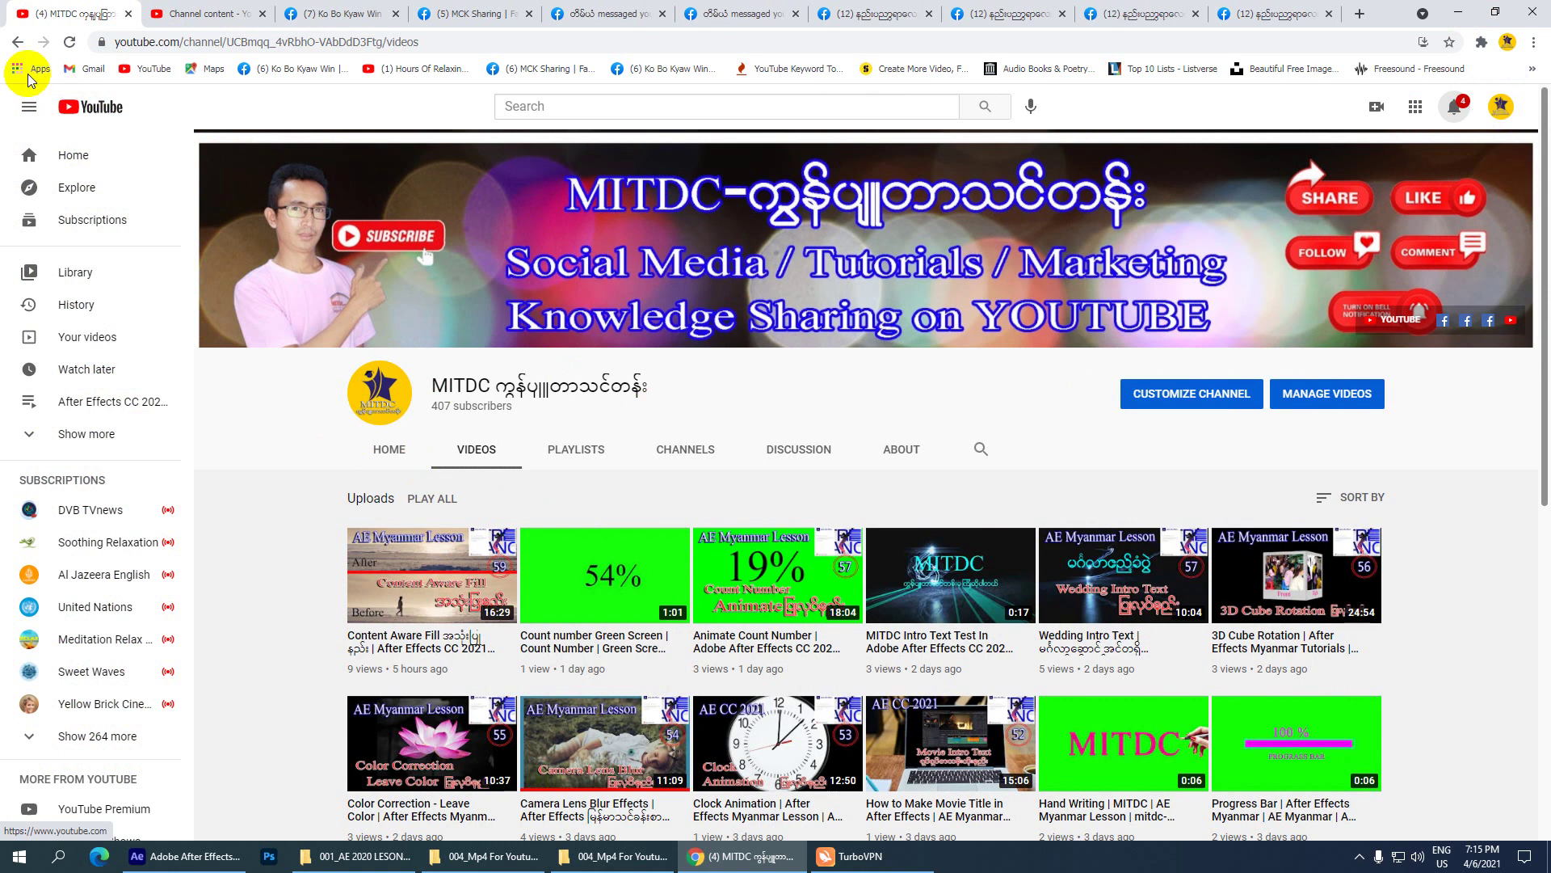
{"action": "left_click", "coordinate": [70, 41]}
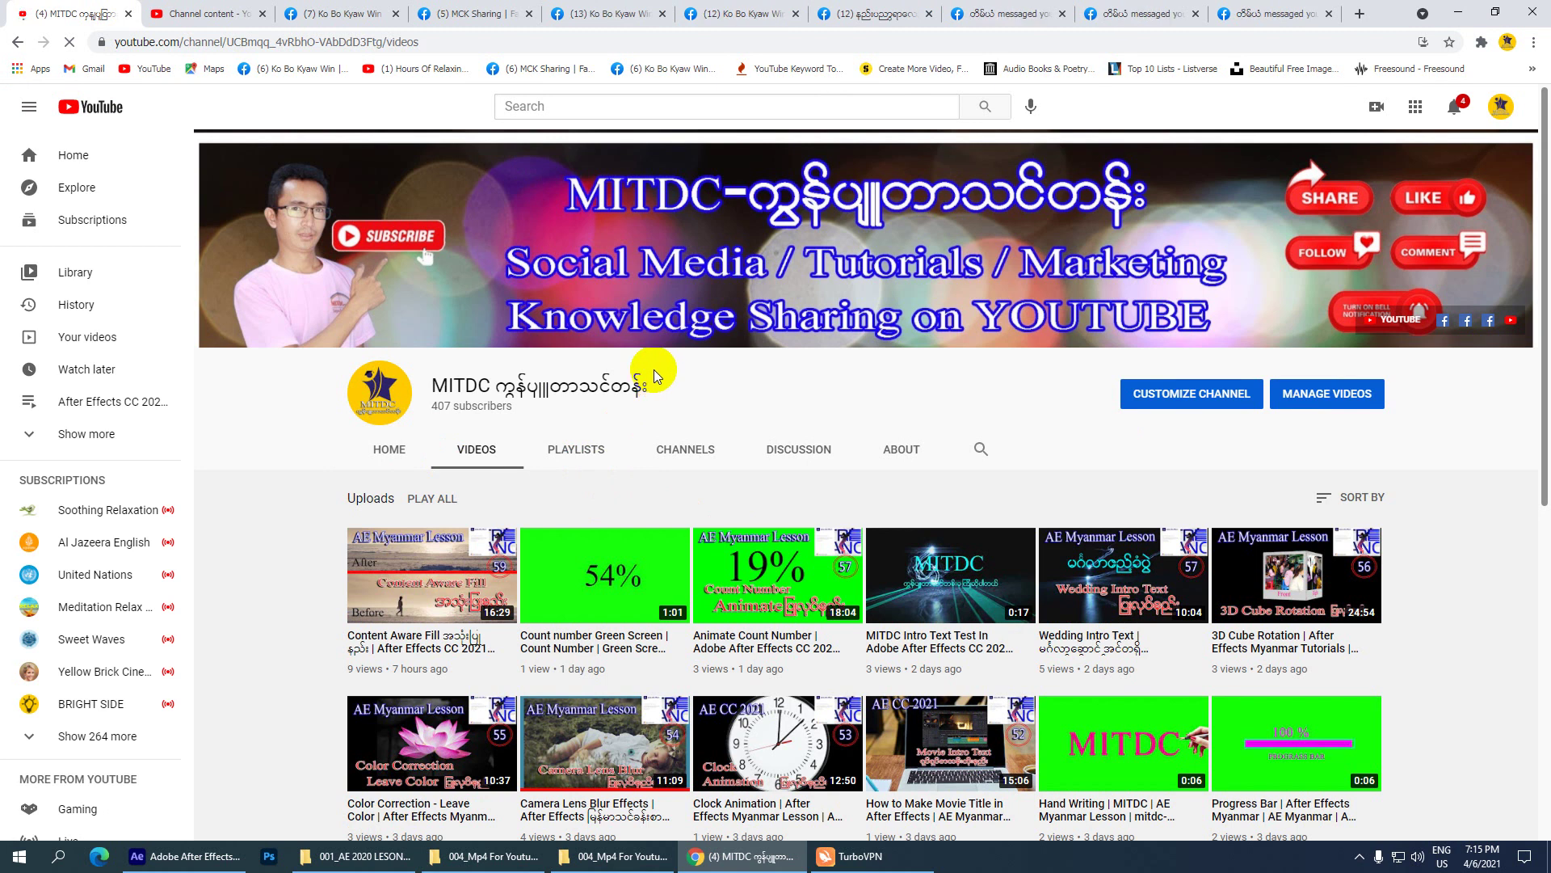
{"action": "left_click", "coordinate": [1464, 10]}
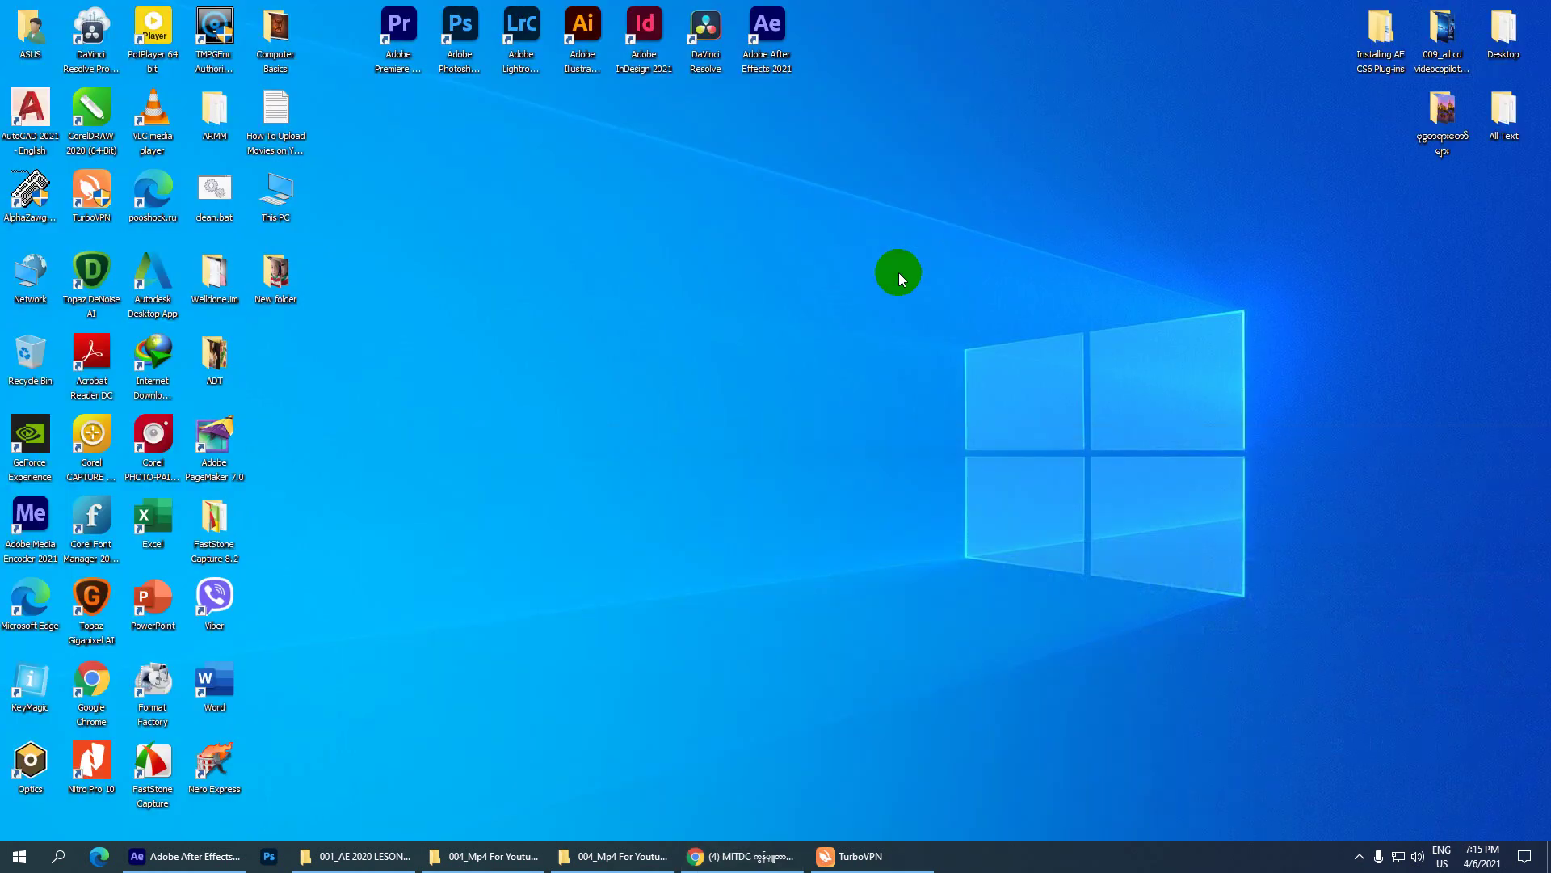